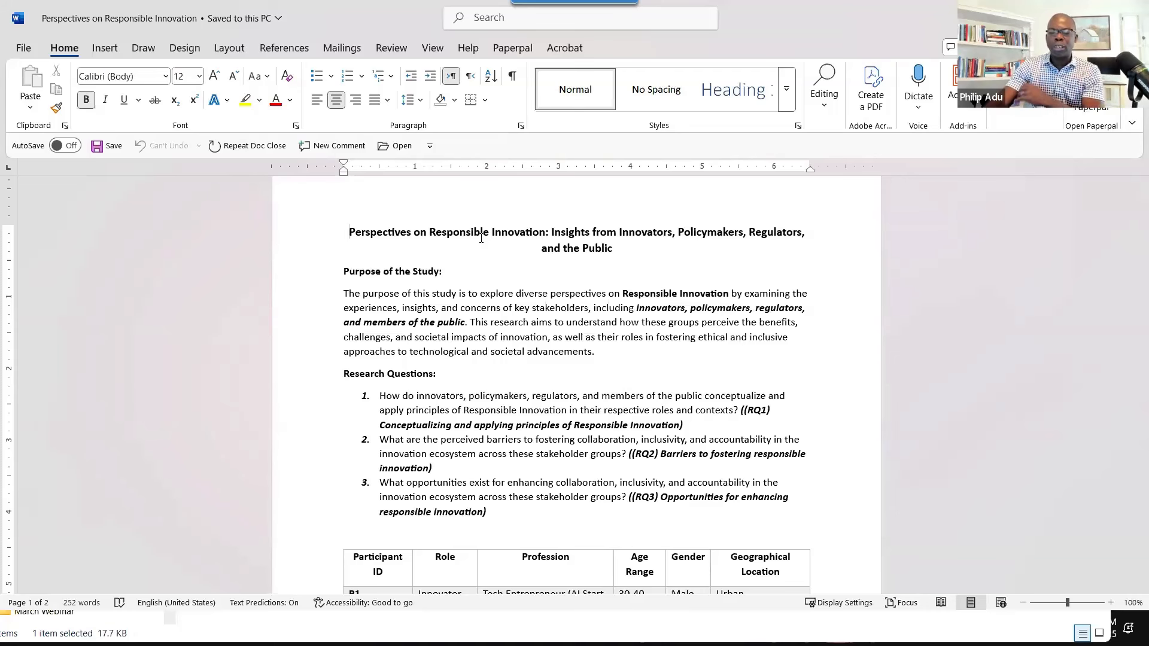
- Review the study purpose, research questions and participant table in the Perspectives on Responsible Innovation document, and return to the data folder
scroll(444, 388, down, 2)
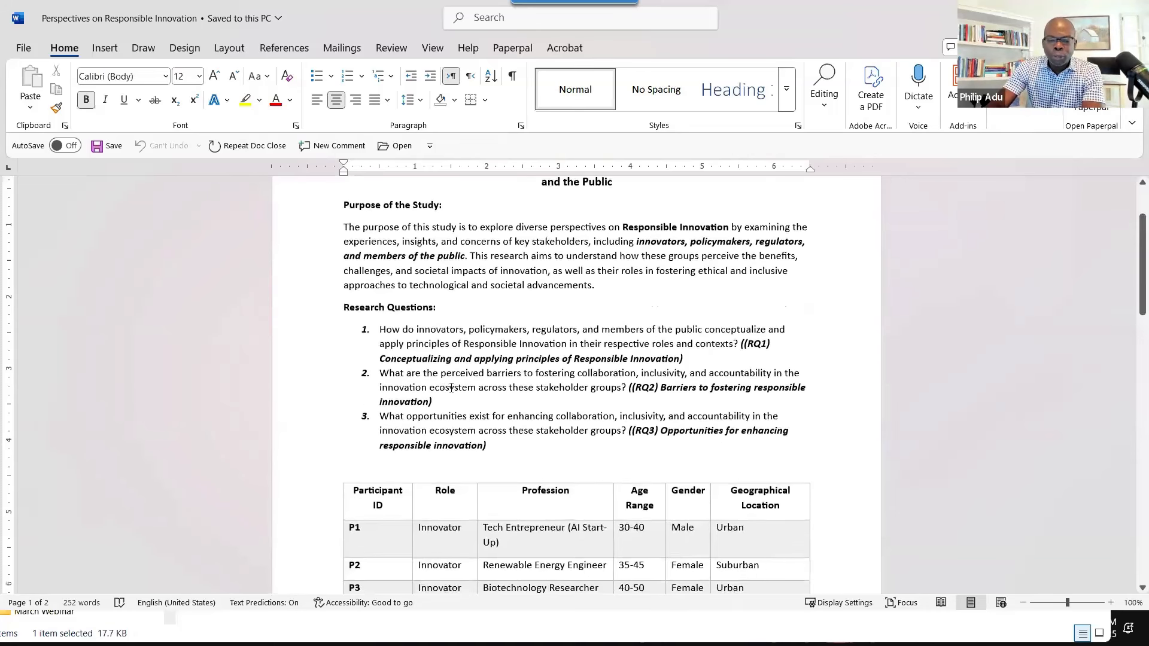
scroll(445, 388, down, 6)
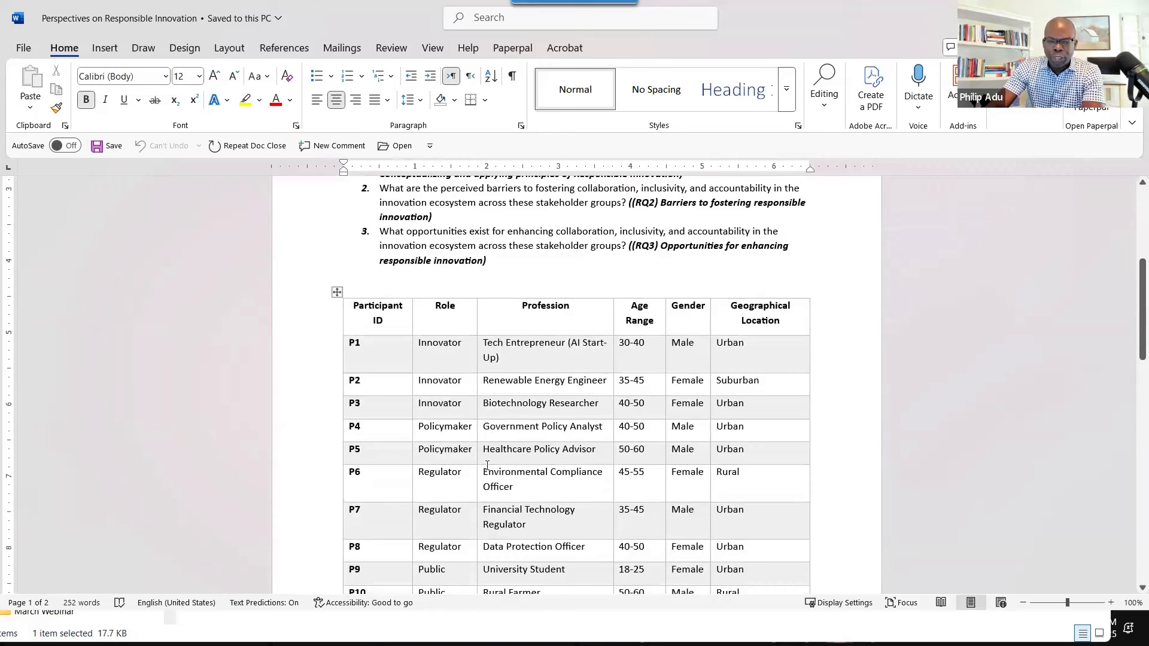
scroll(473, 422, down, 5)
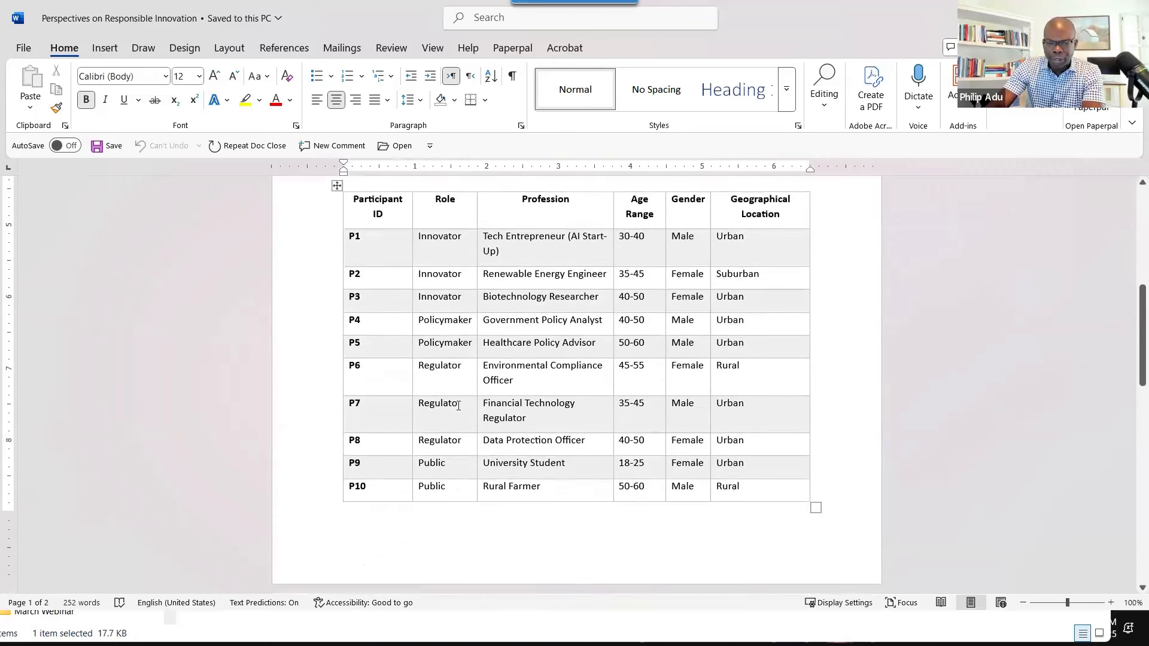
scroll(468, 401, down, 1)
scroll(473, 401, up, 3)
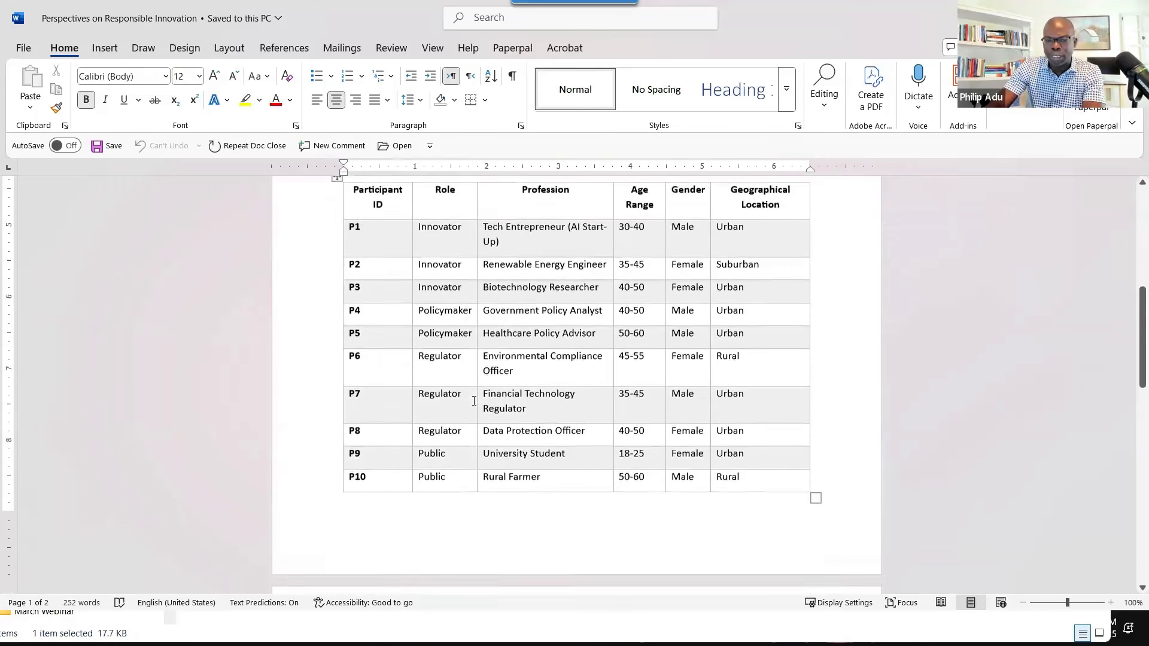
scroll(474, 401, up, 9)
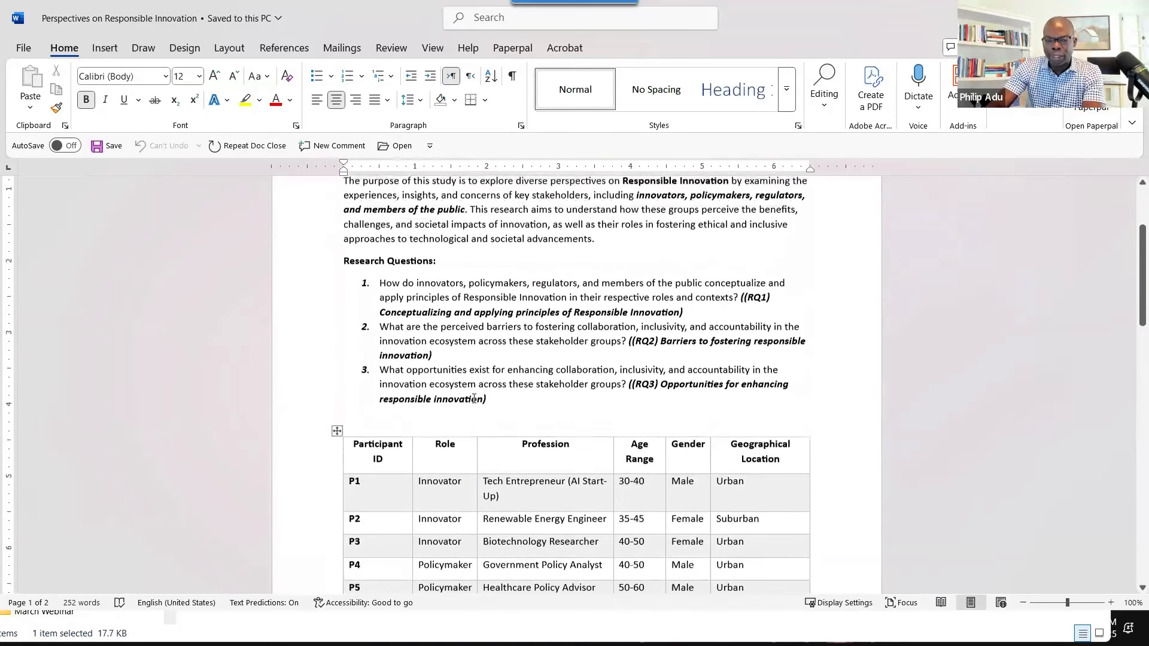
scroll(474, 395, down, 8)
scroll(473, 395, down, 5)
scroll(497, 383, up, 13)
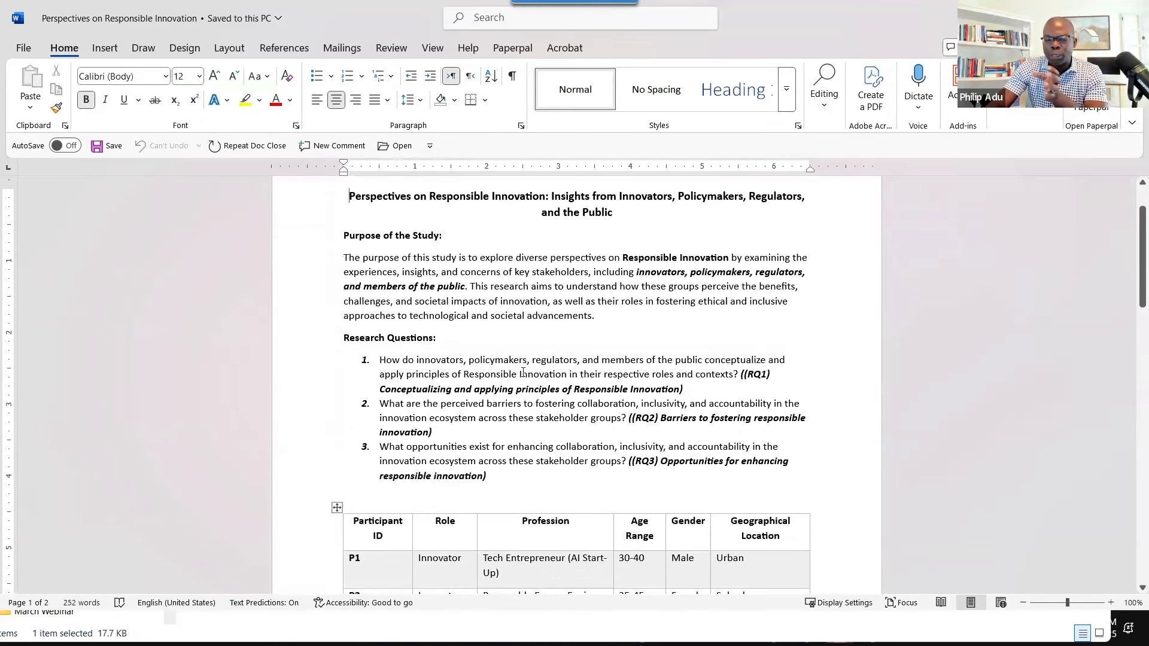
drag(533, 397, 627, 394)
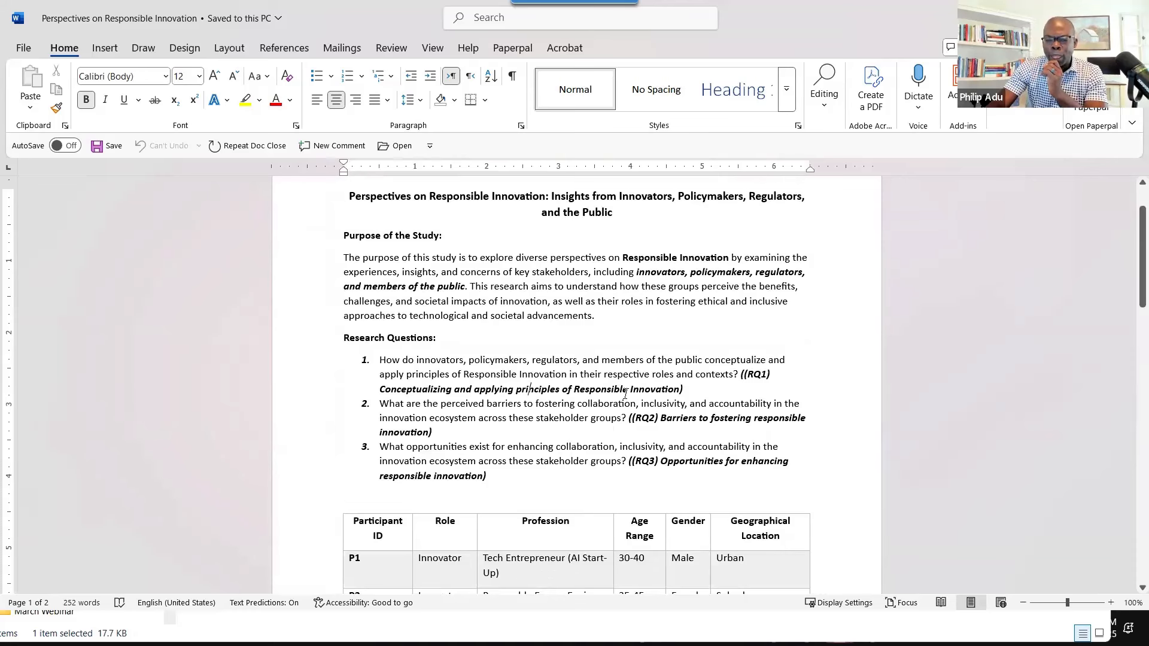
scroll(630, 413, down, 2)
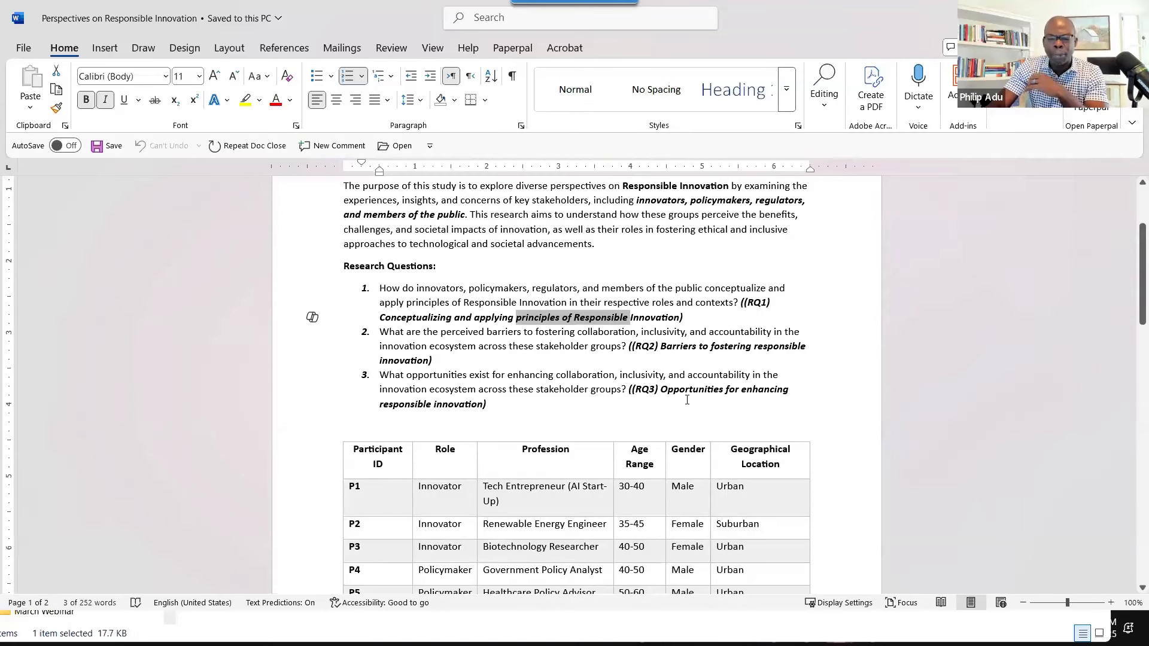
scroll(683, 401, down, 6)
scroll(626, 328, down, 2)
scroll(623, 347, up, 3)
scroll(602, 426, down, 4)
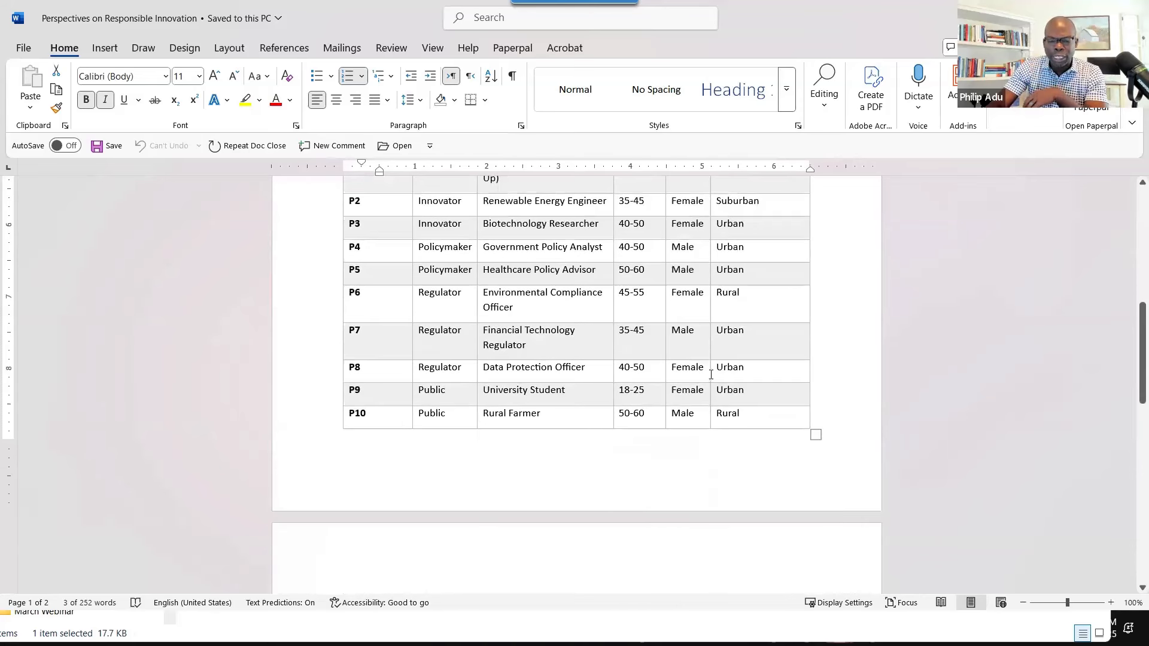
drag(780, 18, 659, 319)
click(649, 319)
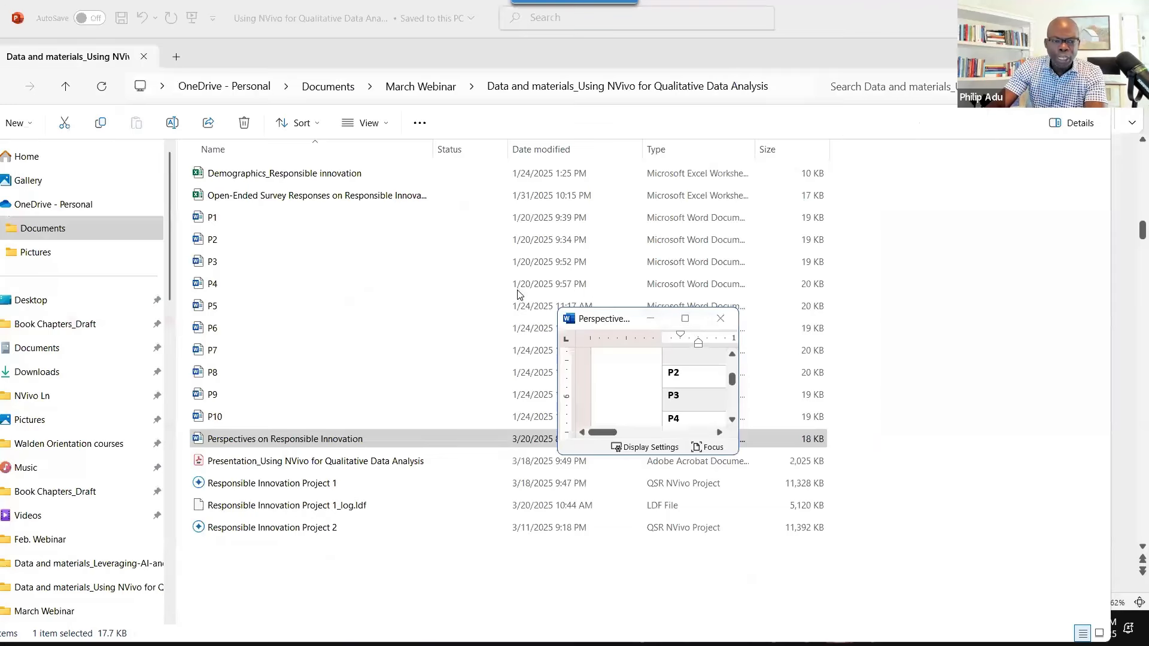
- Open the P1 interview transcript from the data folder, read through its title and interview exchanges, and return to the folder
click(358, 219)
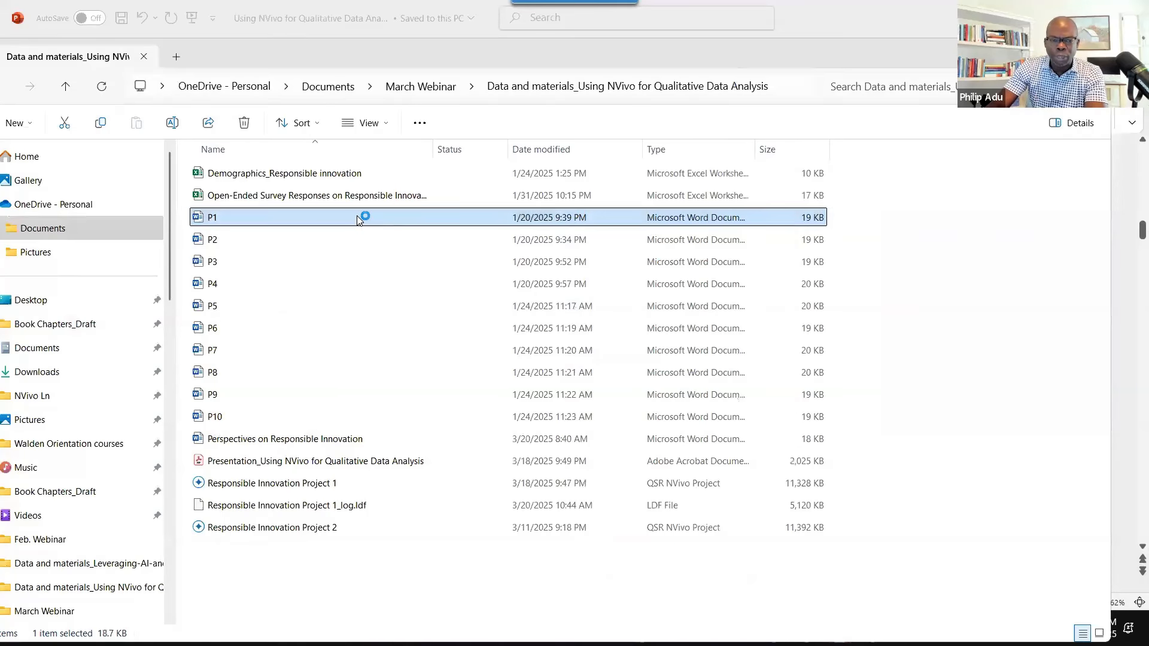
double_click(358, 219)
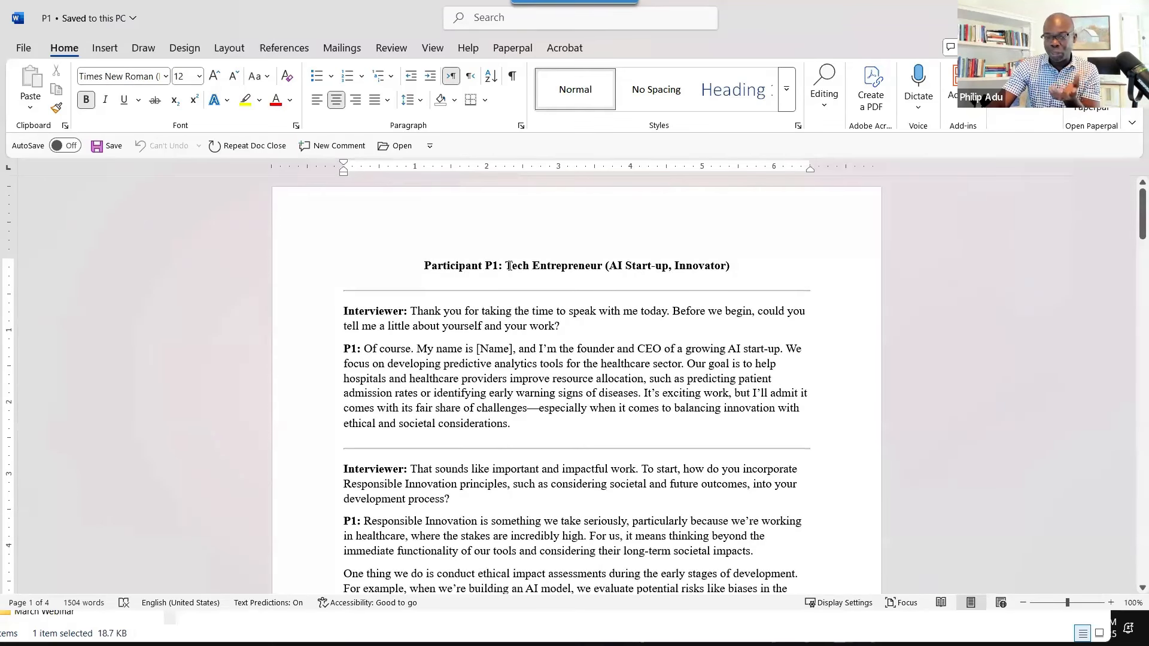
drag(508, 267, 683, 269)
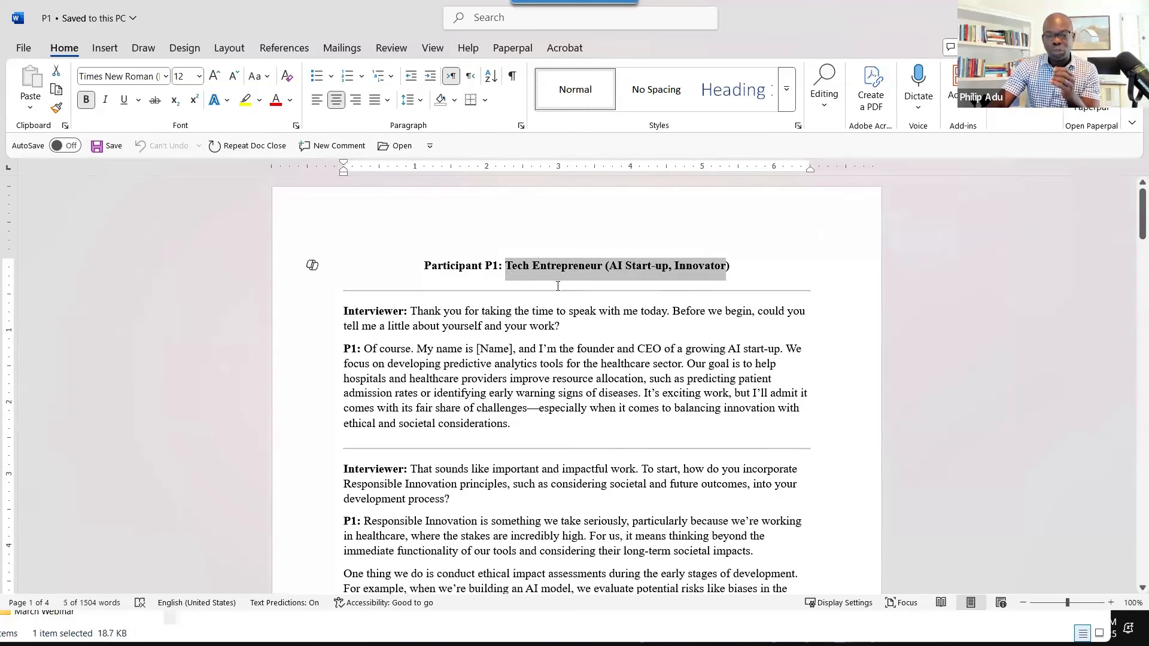
scroll(541, 295, down, 3)
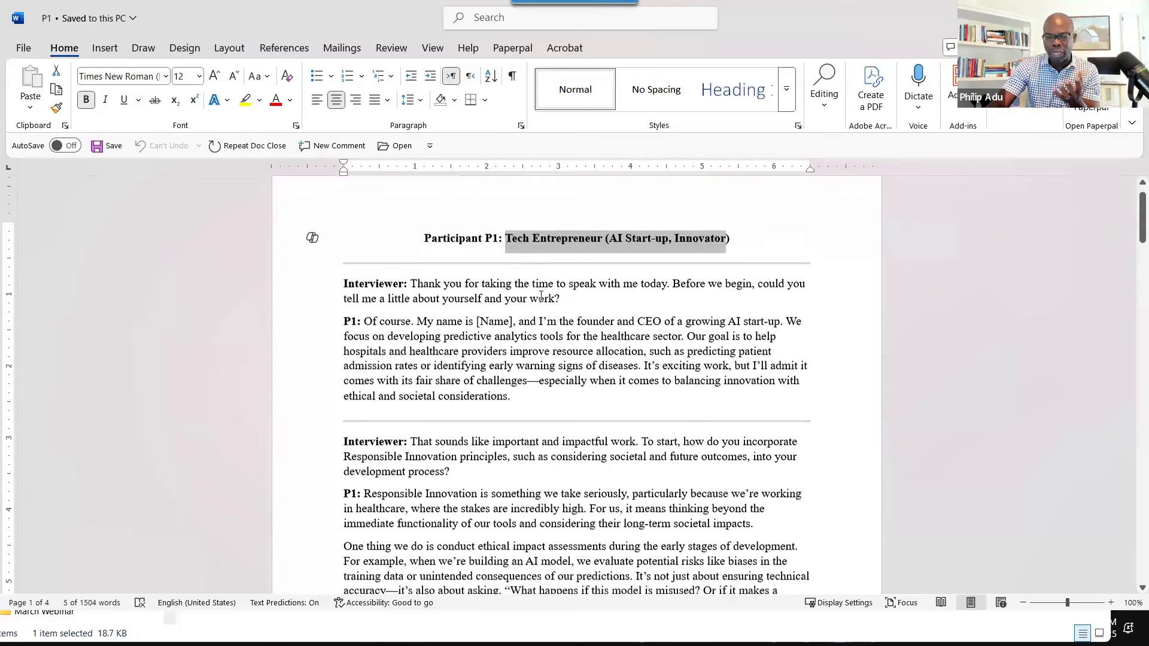
scroll(358, 252, down, 3)
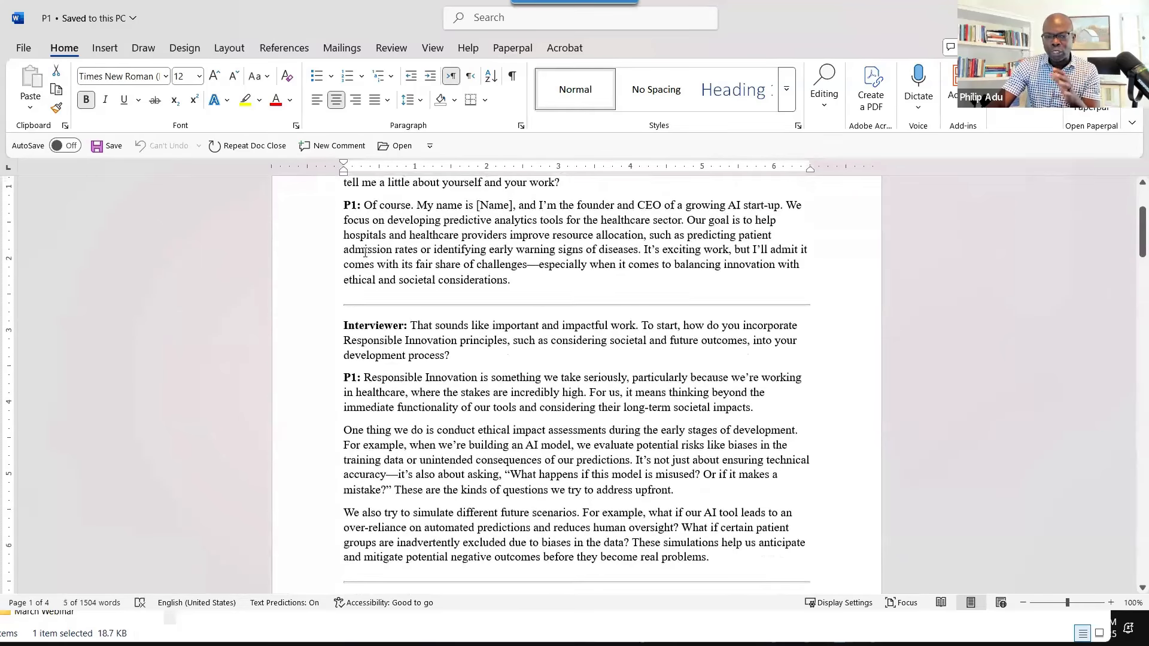
scroll(441, 319, down, 9)
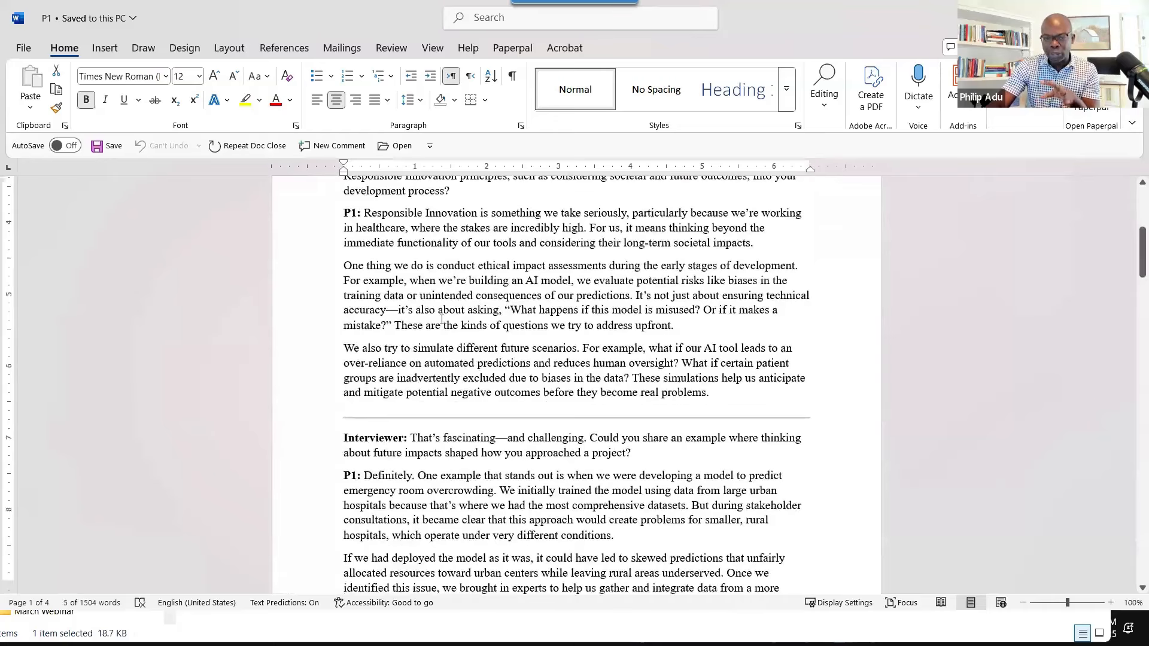
scroll(445, 315, down, 15)
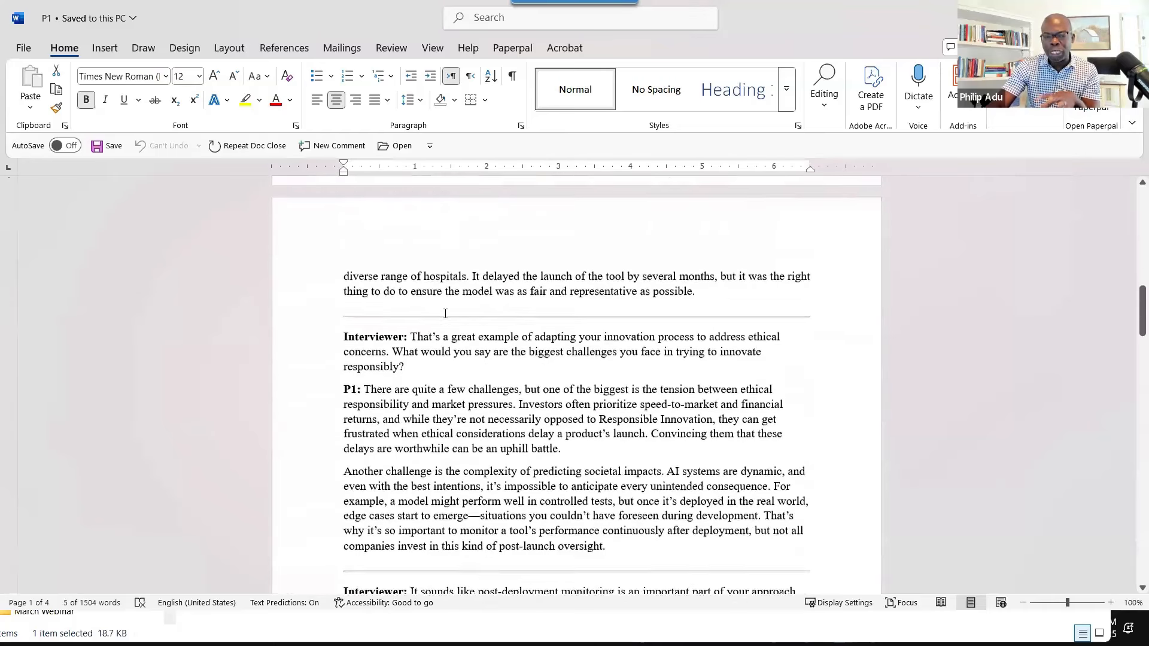
scroll(447, 312, down, 8)
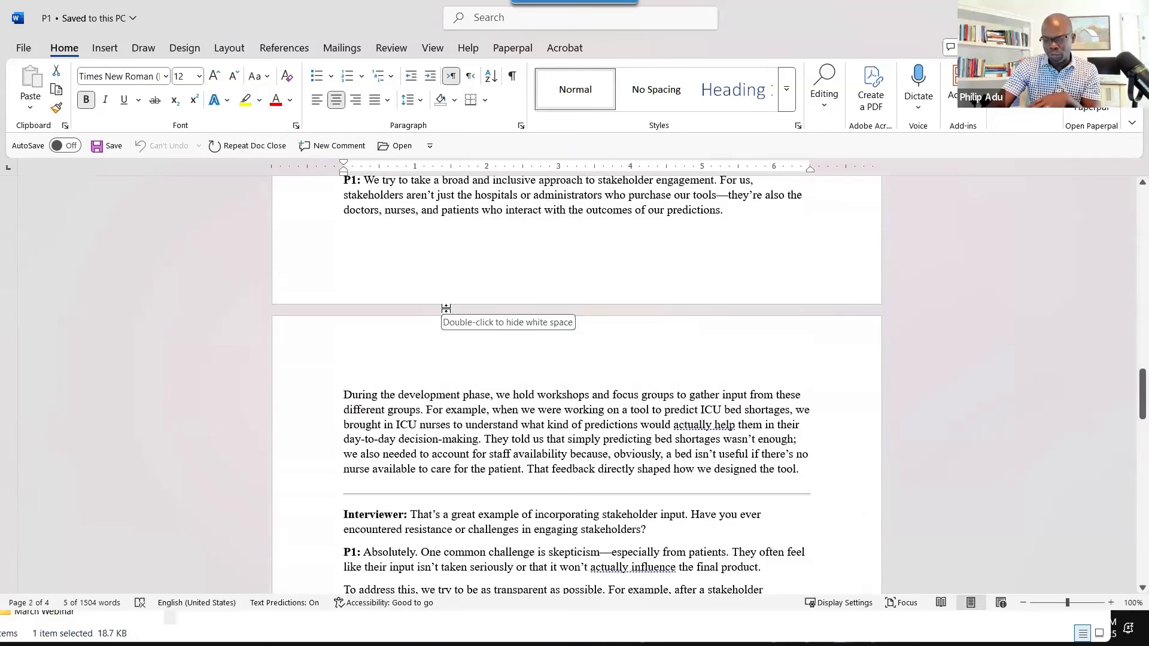
scroll(446, 309, down, 10)
scroll(448, 309, down, 18)
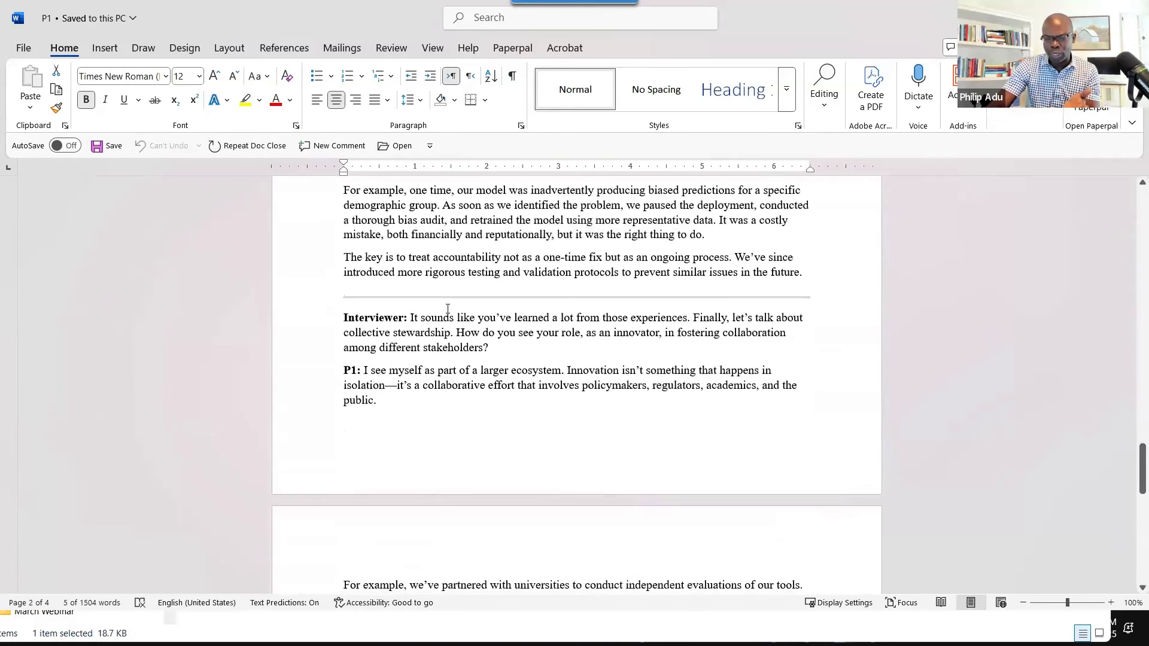
double_click(657, 37)
click(559, 81)
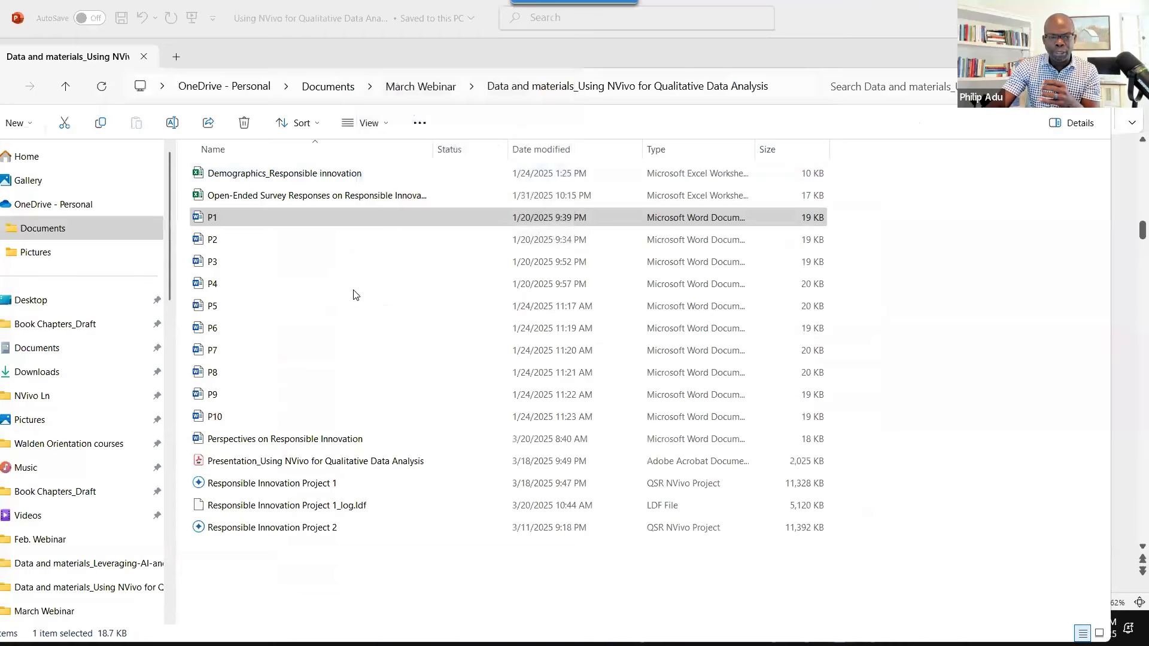
- Open the Demographics_Responsible innovation workbook, examine the Participant ID column, and leave the workbook
double_click(355, 178)
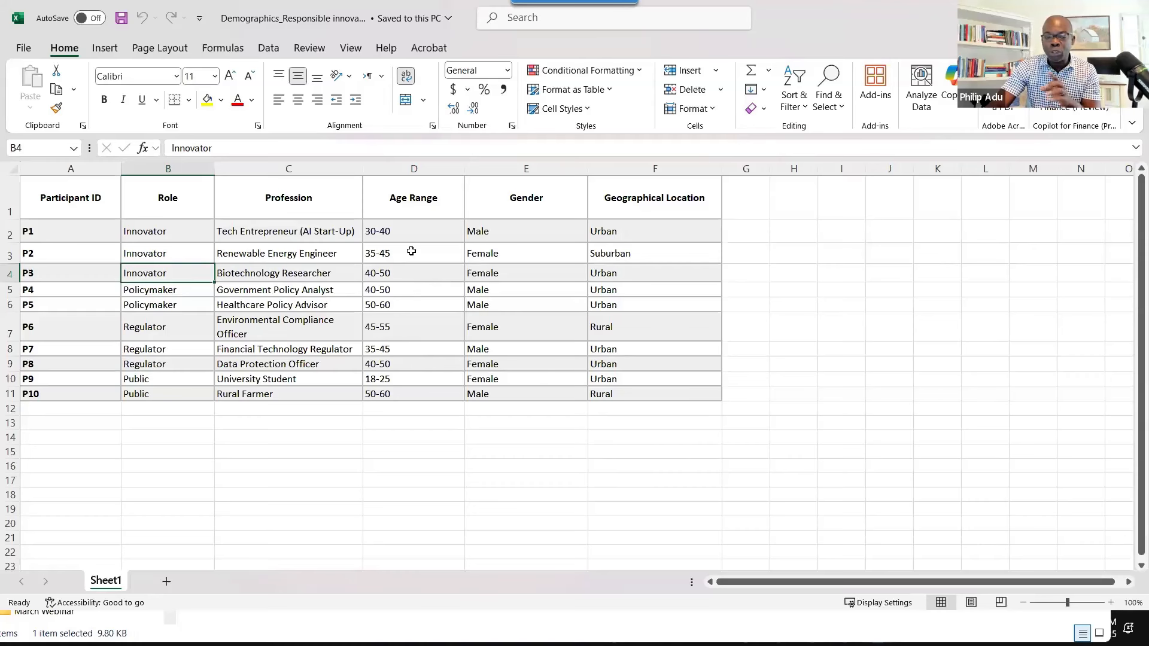
click(93, 215)
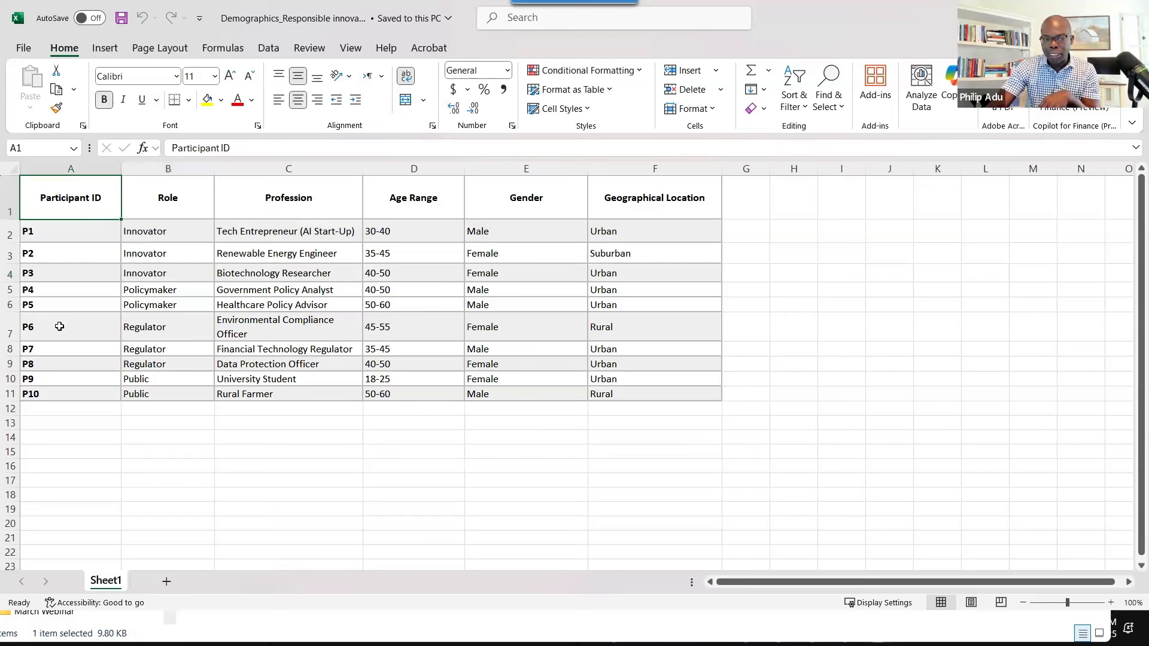
click(68, 240)
click(65, 258)
click(70, 289)
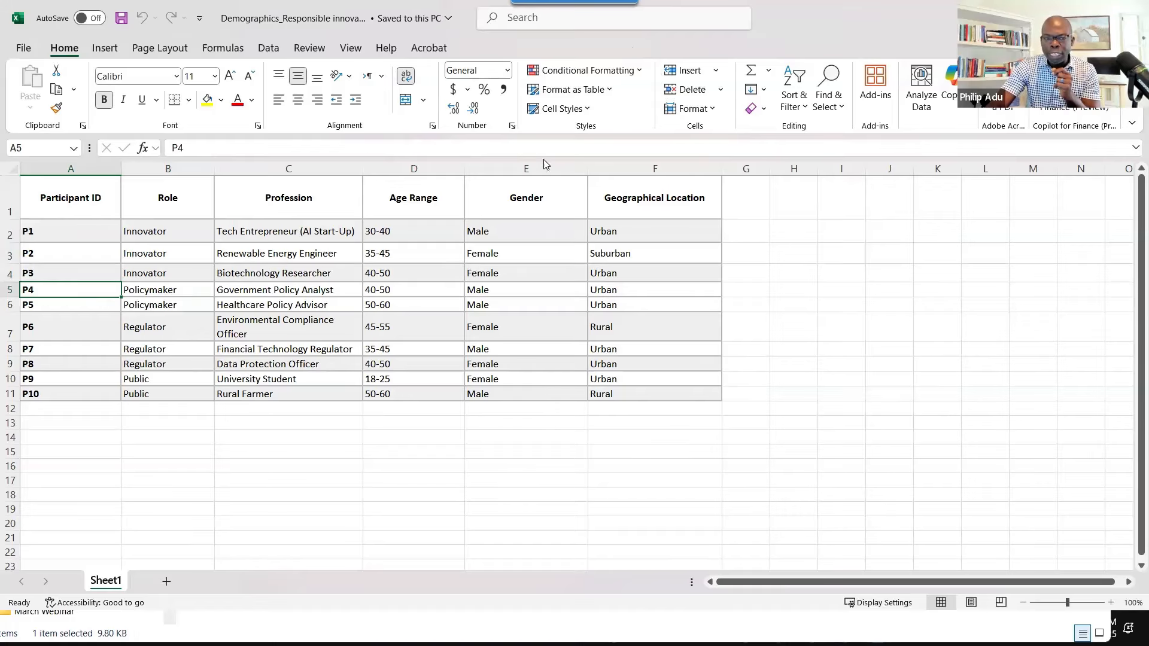
key(alt+F4)
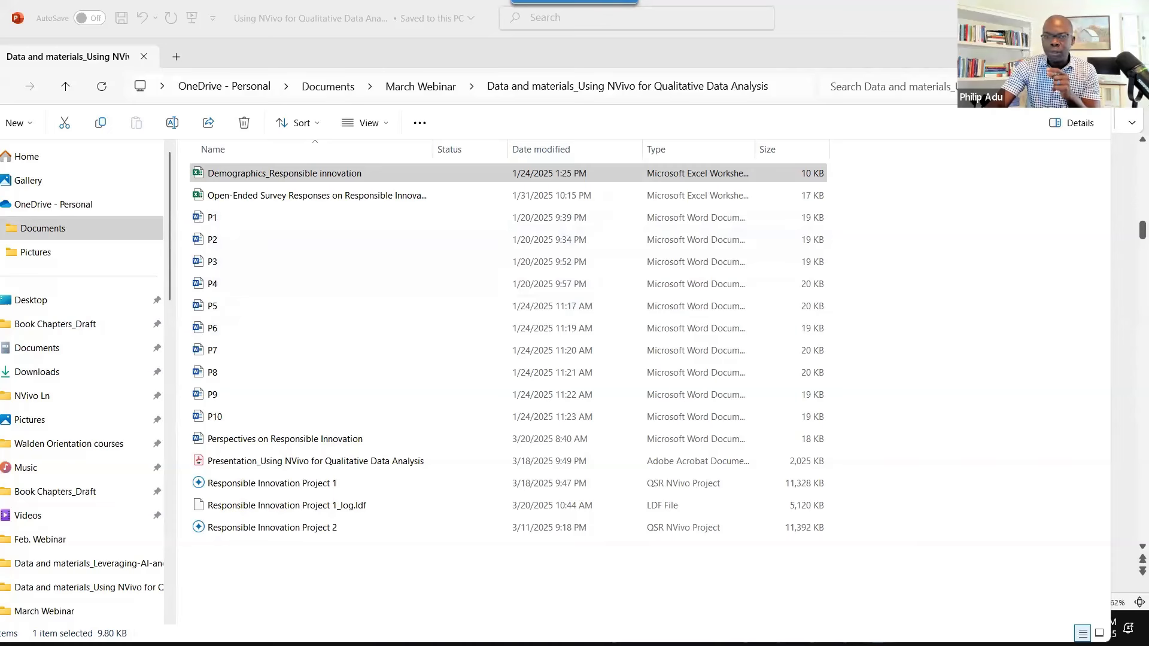
- Reopen the Demographics_Responsible innovation workbook, examine the Role column and the other participant attributes, and leave the workbook
double_click(579, 166)
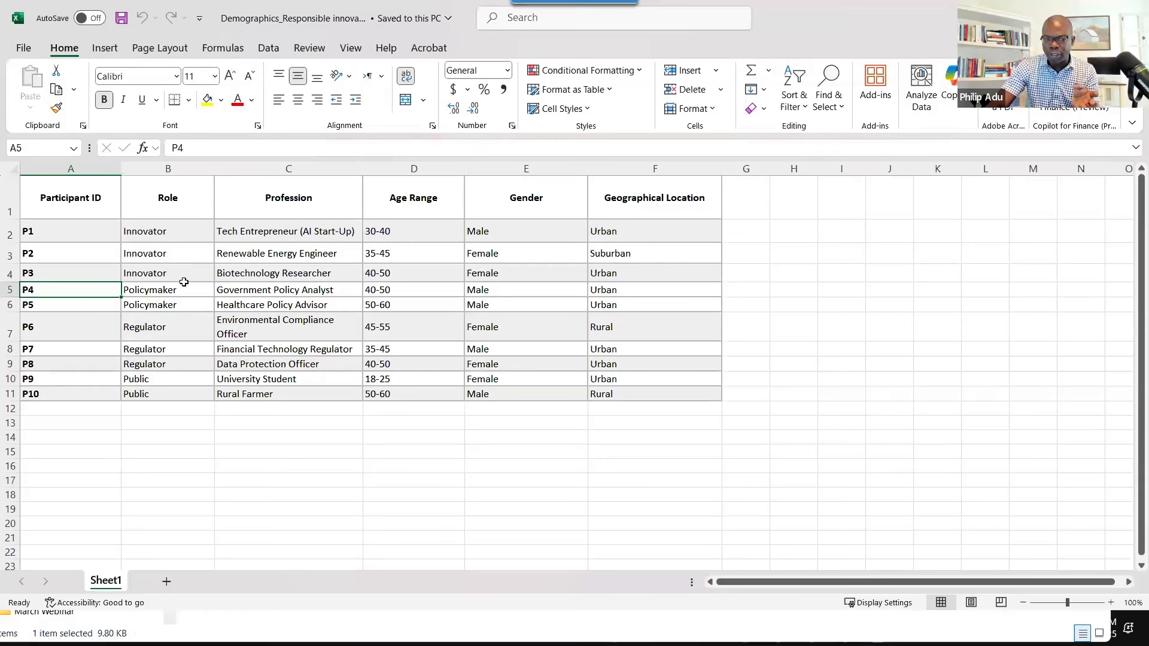
click(162, 211)
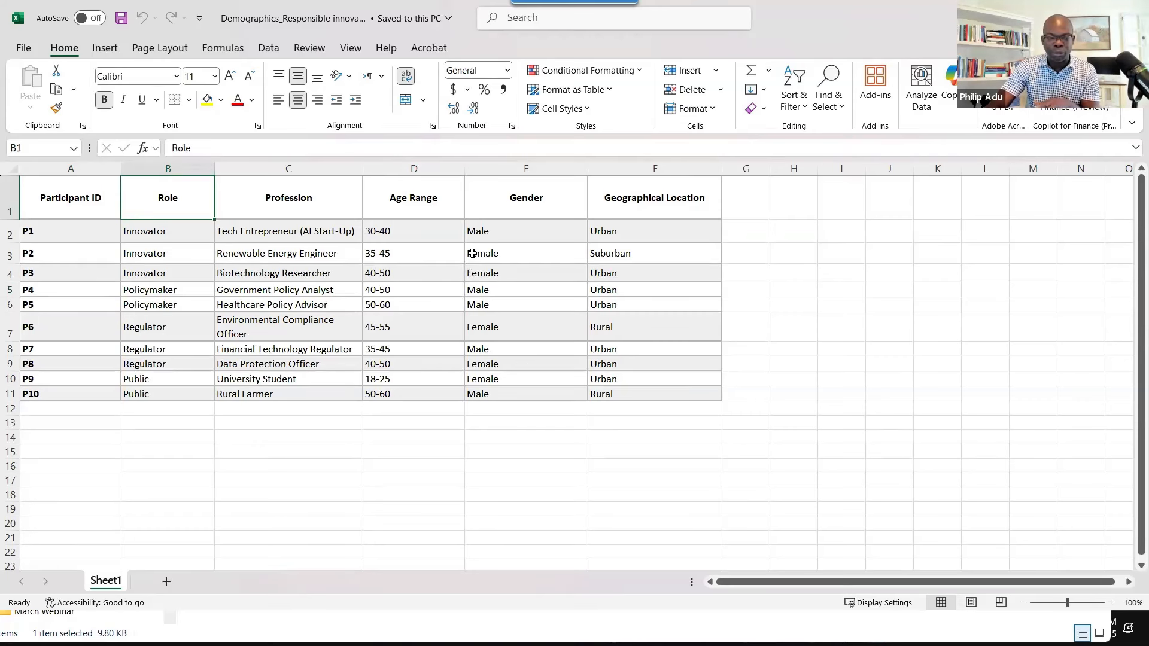
double_click(516, 43)
click(677, 84)
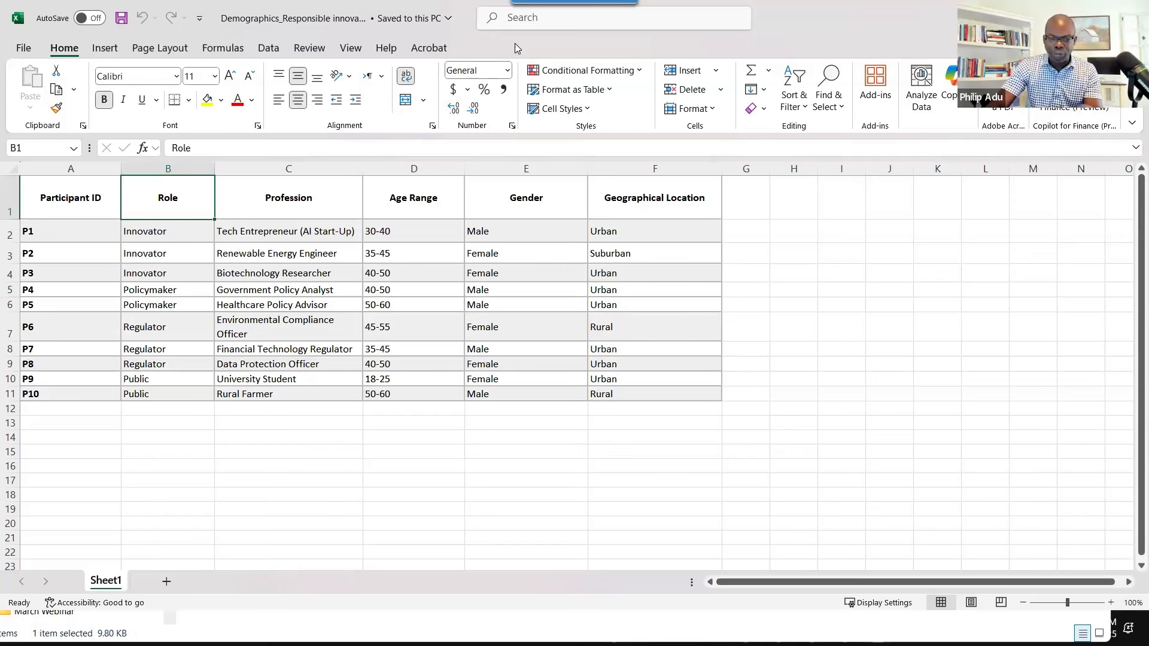
key(alt+F4)
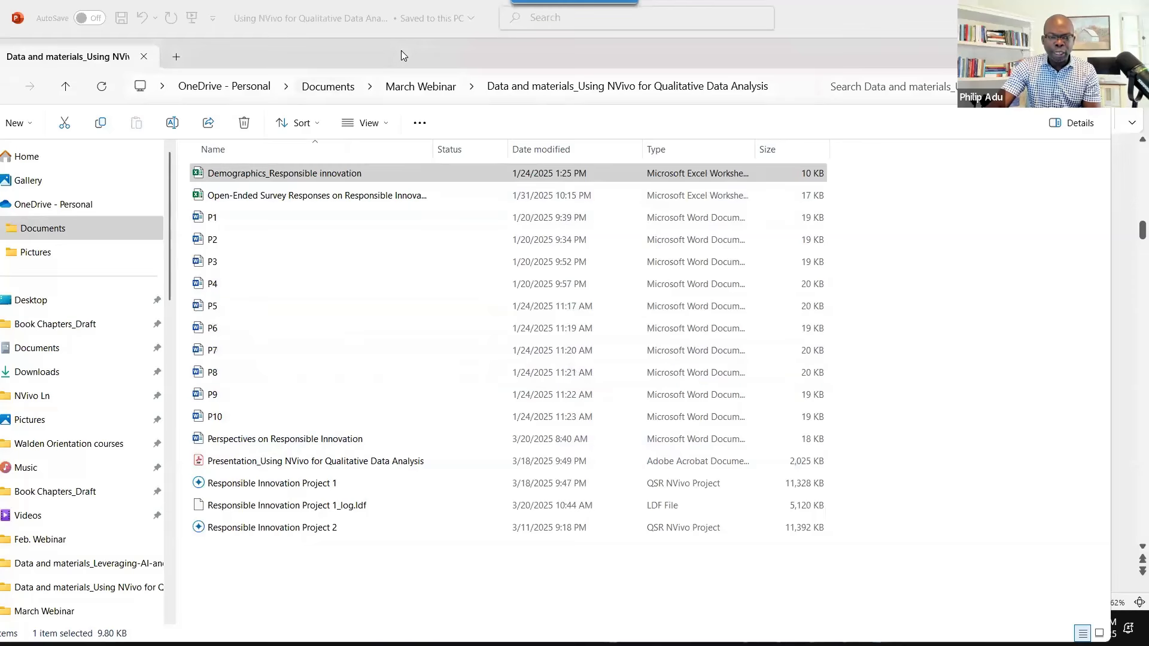
- Leave the data folder for the PowerPoint presentation and show the Interview Participants slide, followed by the Step 1 Preparing Your Data slide
key(alt+F4)
click(85, 486)
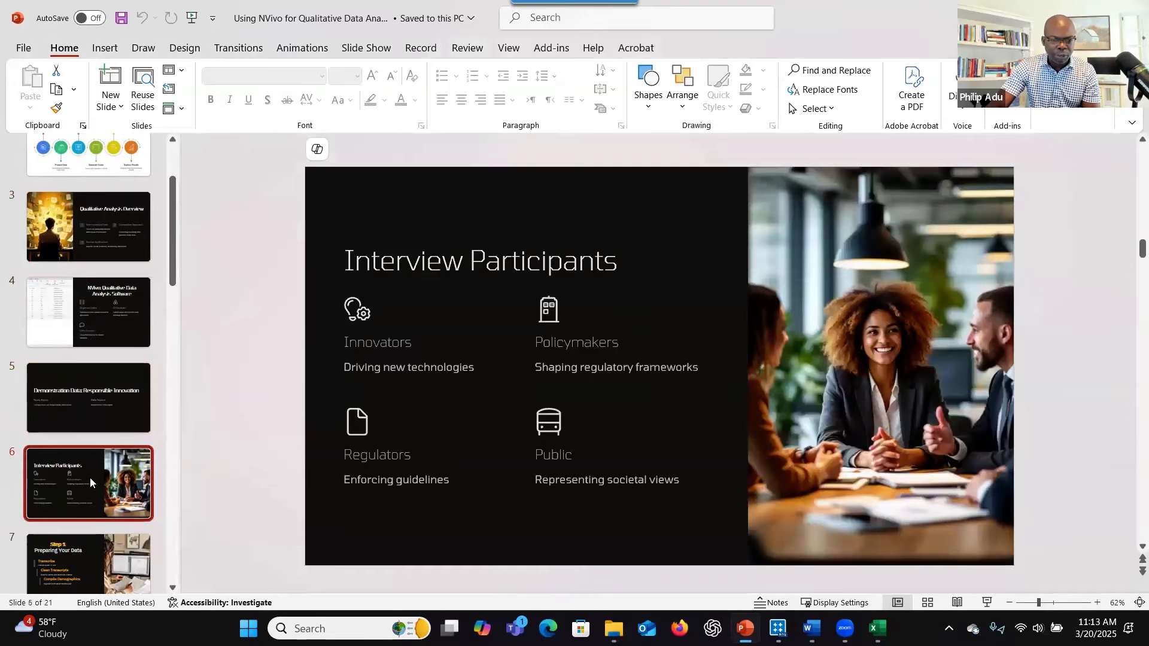
scroll(93, 461, down, 3)
click(95, 441)
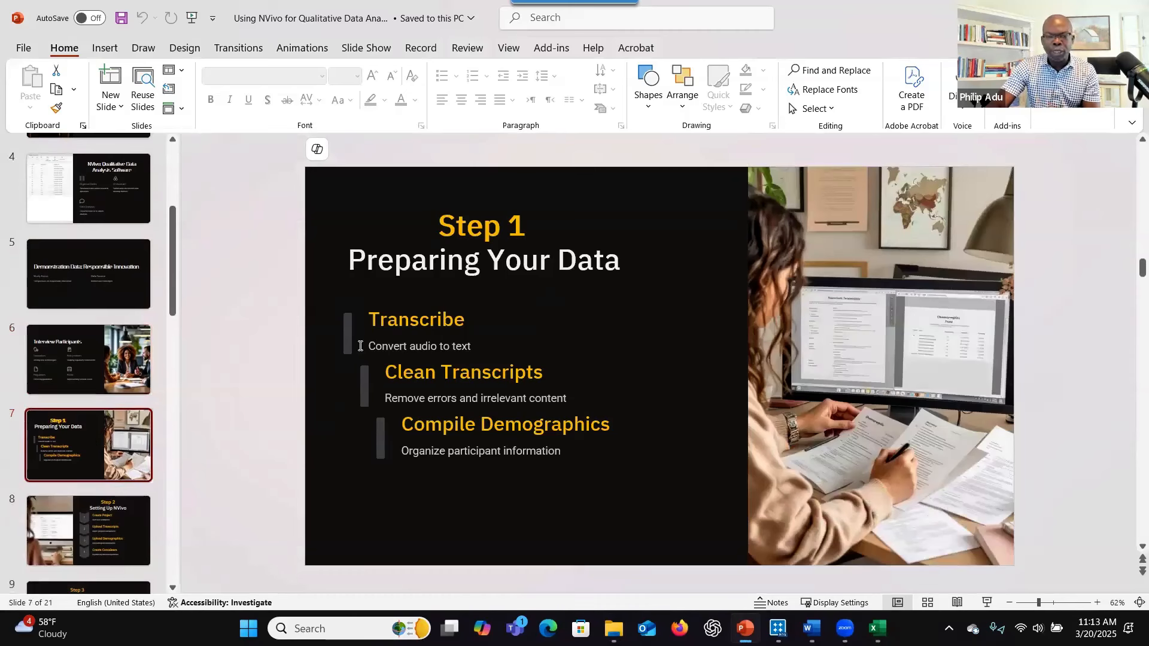
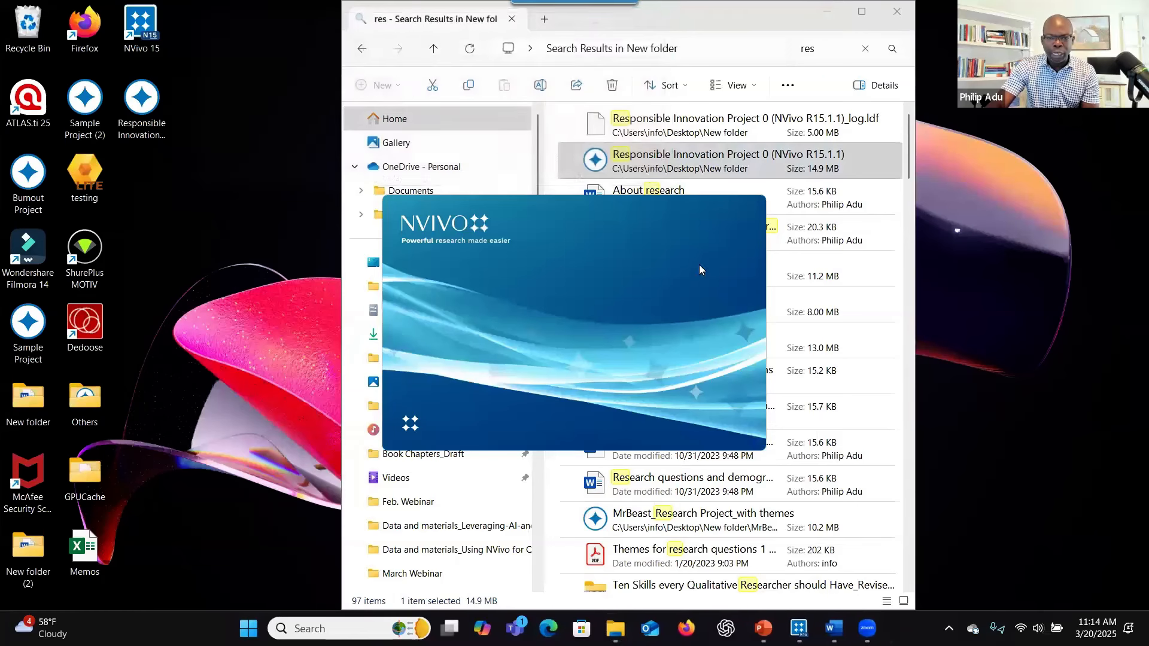
- Leave the folder search window and start a new NVivo project titled "Project Y"
click(894, 22)
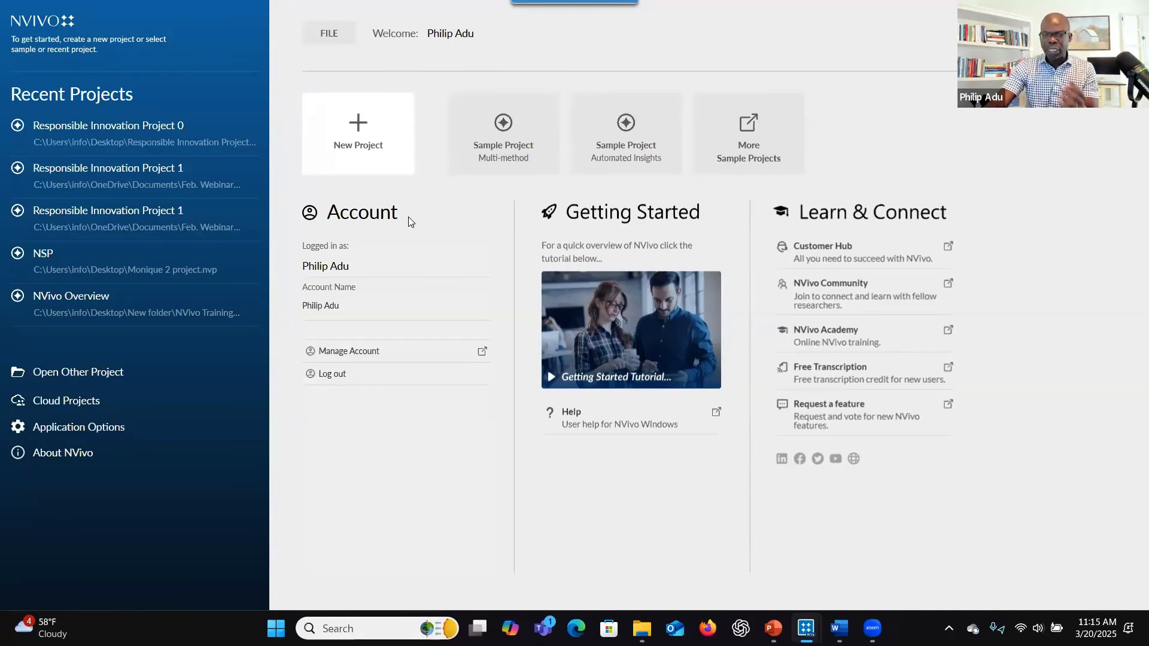
click(390, 172)
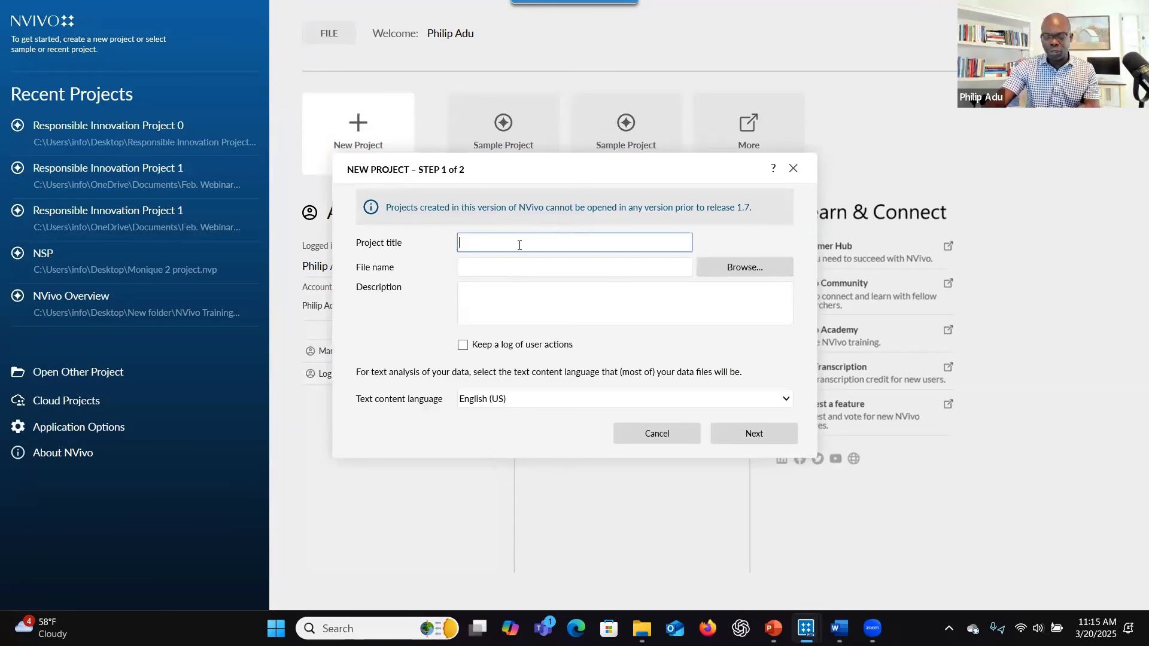
text(Project )
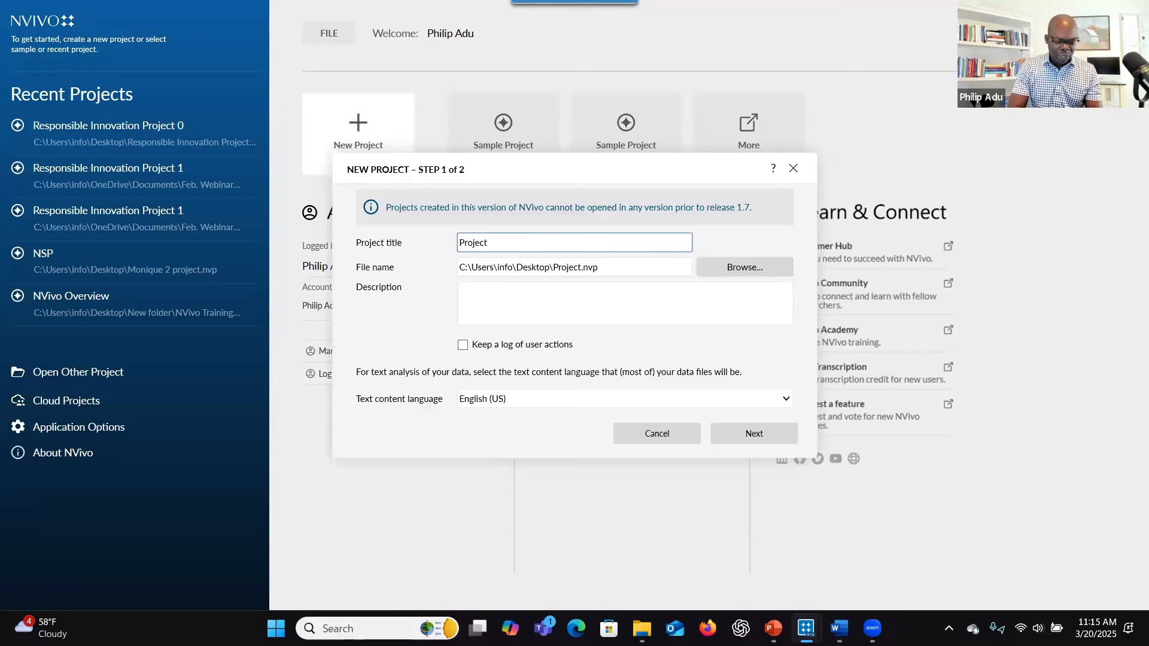
text(Y)
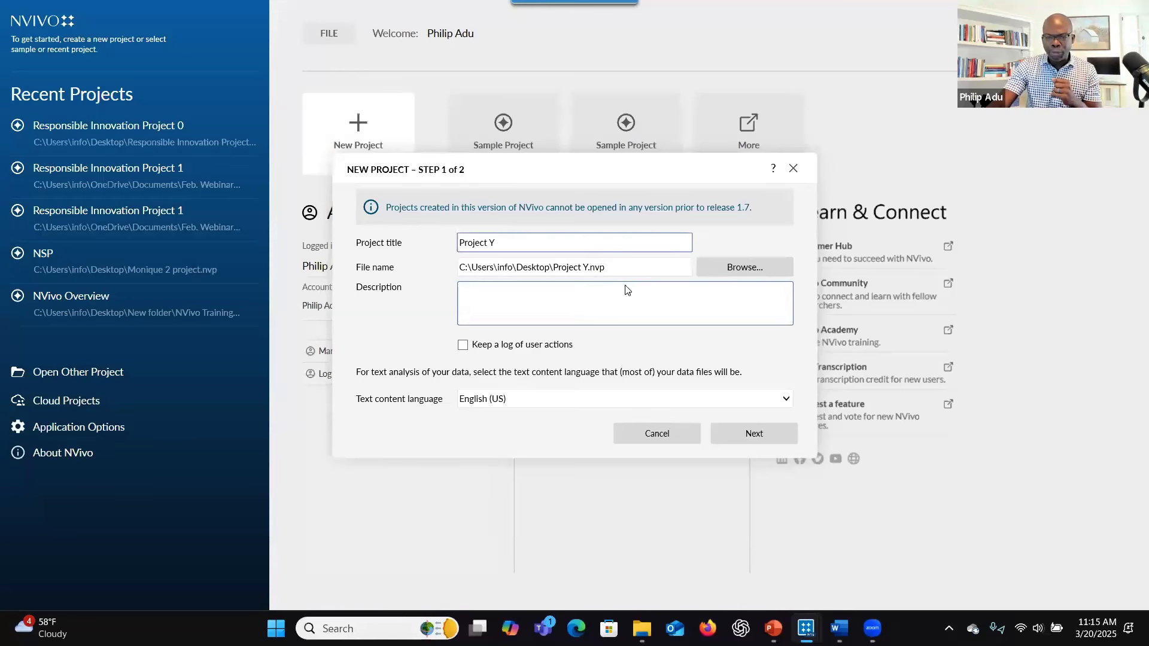
- Set the Desktop as the save location for the Project Y file, leave the description blank, and proceed to the saving options
click(715, 268)
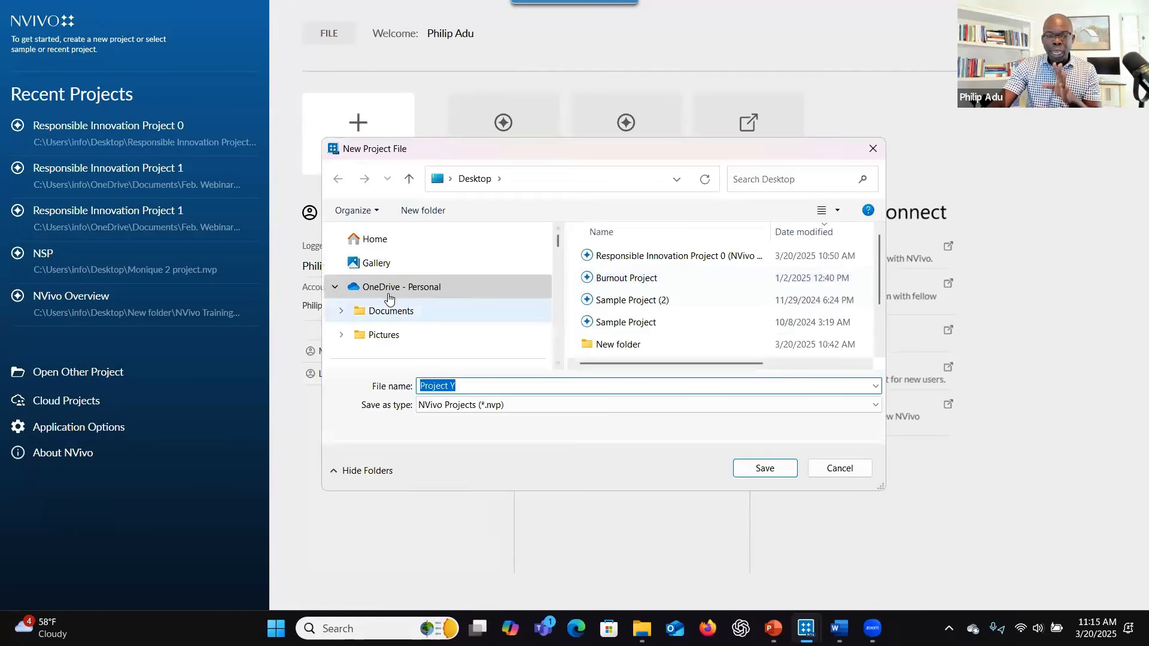
scroll(416, 317, down, 1)
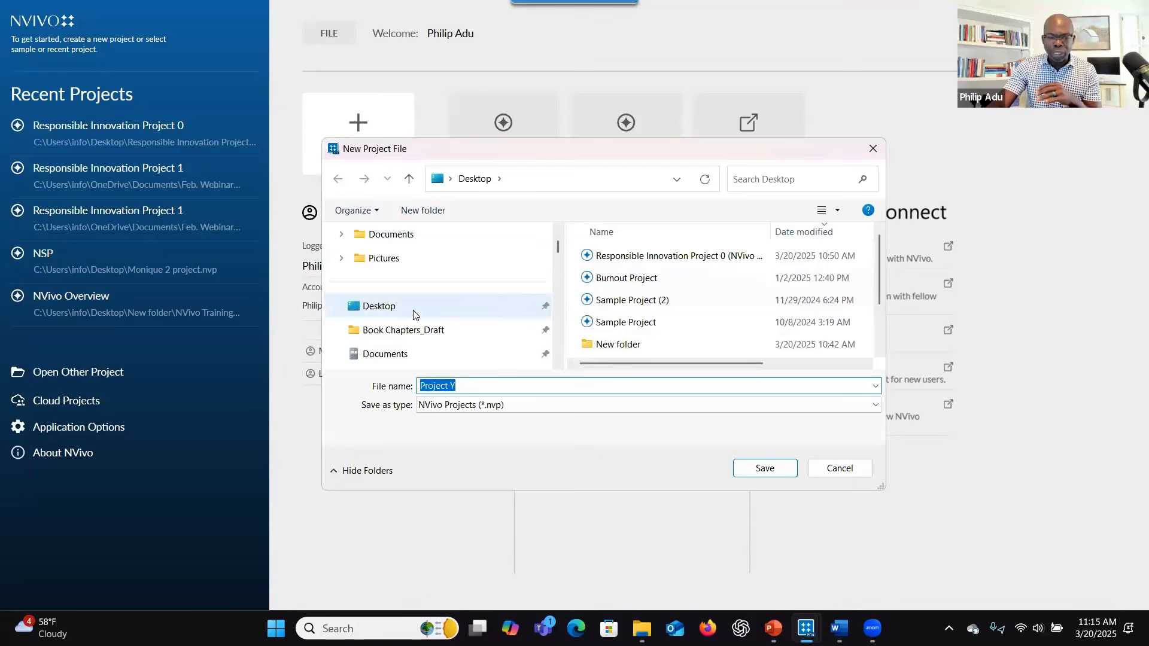
click(417, 314)
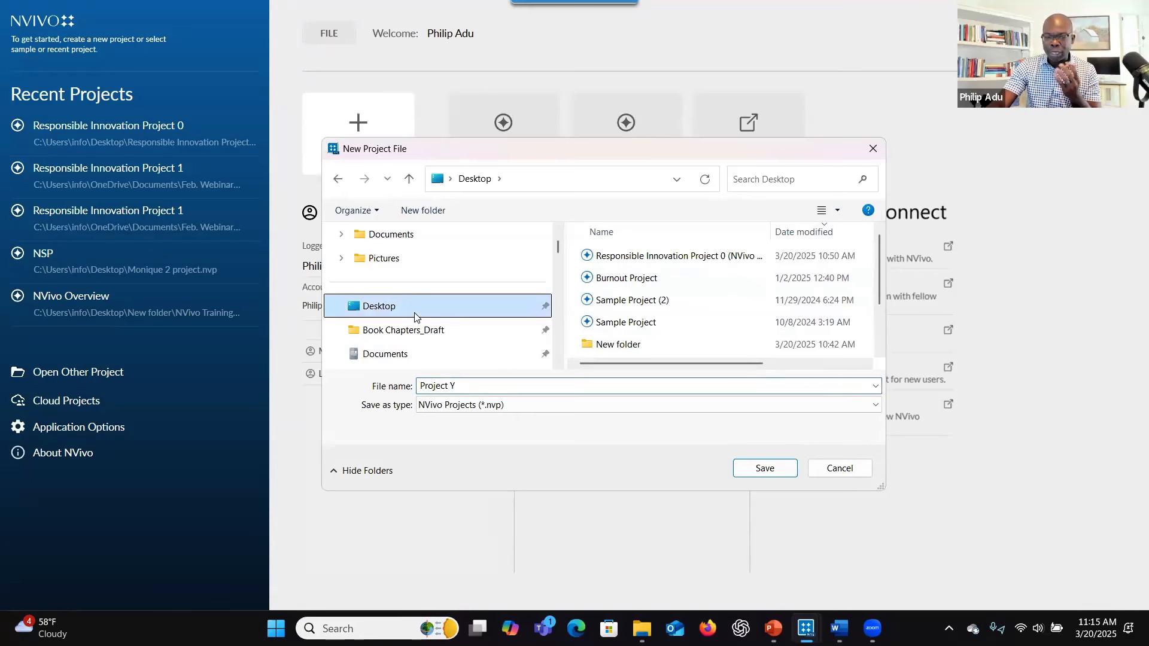
click(753, 470)
click(528, 305)
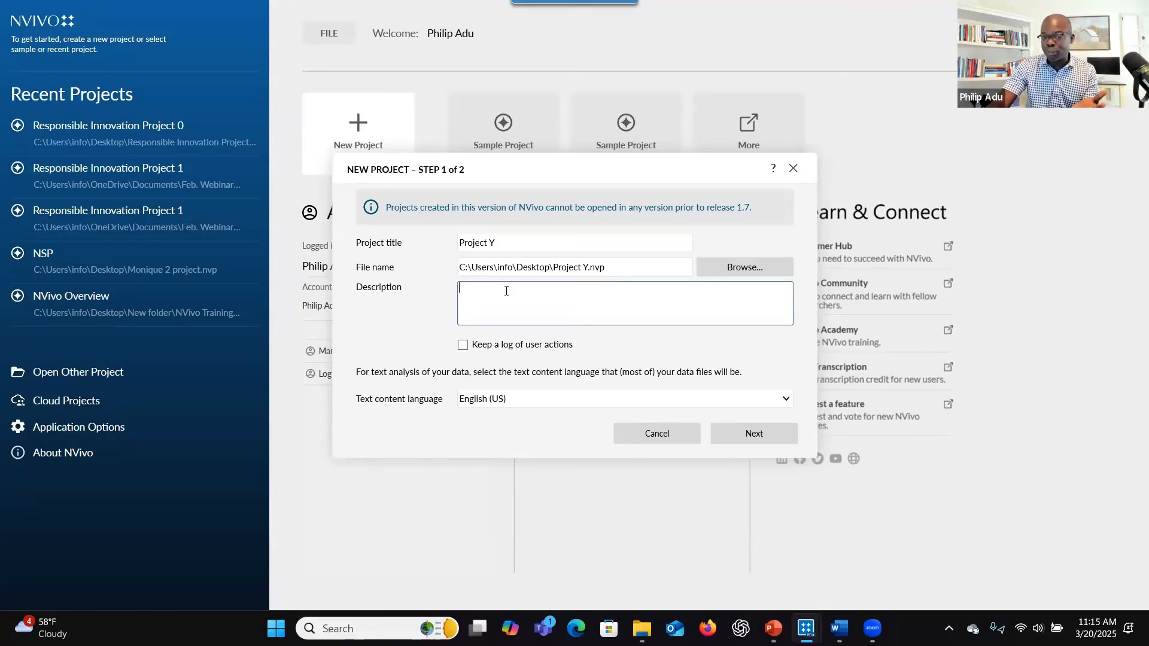
drag(516, 243, 454, 240)
click(478, 302)
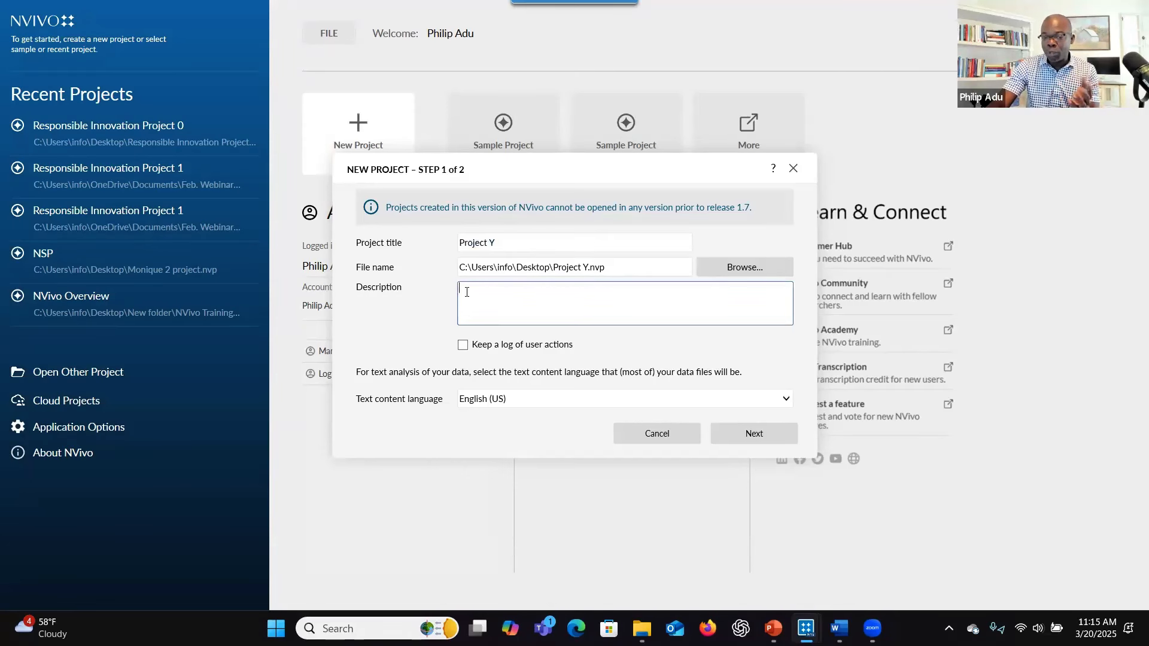
click(759, 434)
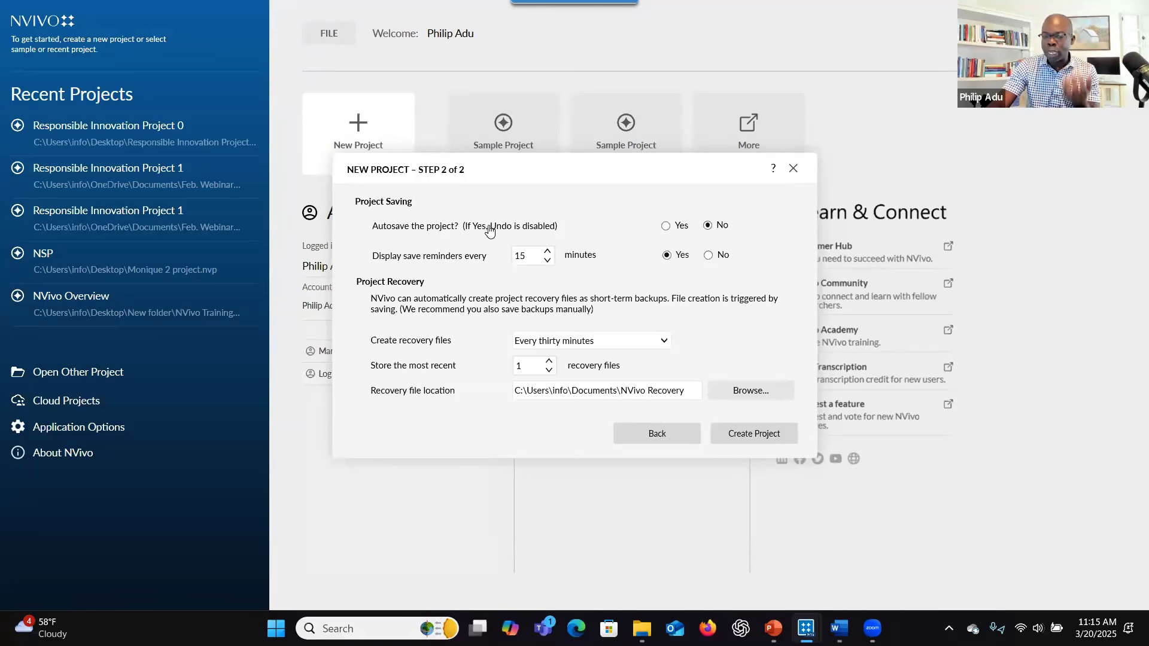
- Try out the autosave option and the save reminder interval, raising it to 18 minutes and returning it to 15
click(668, 228)
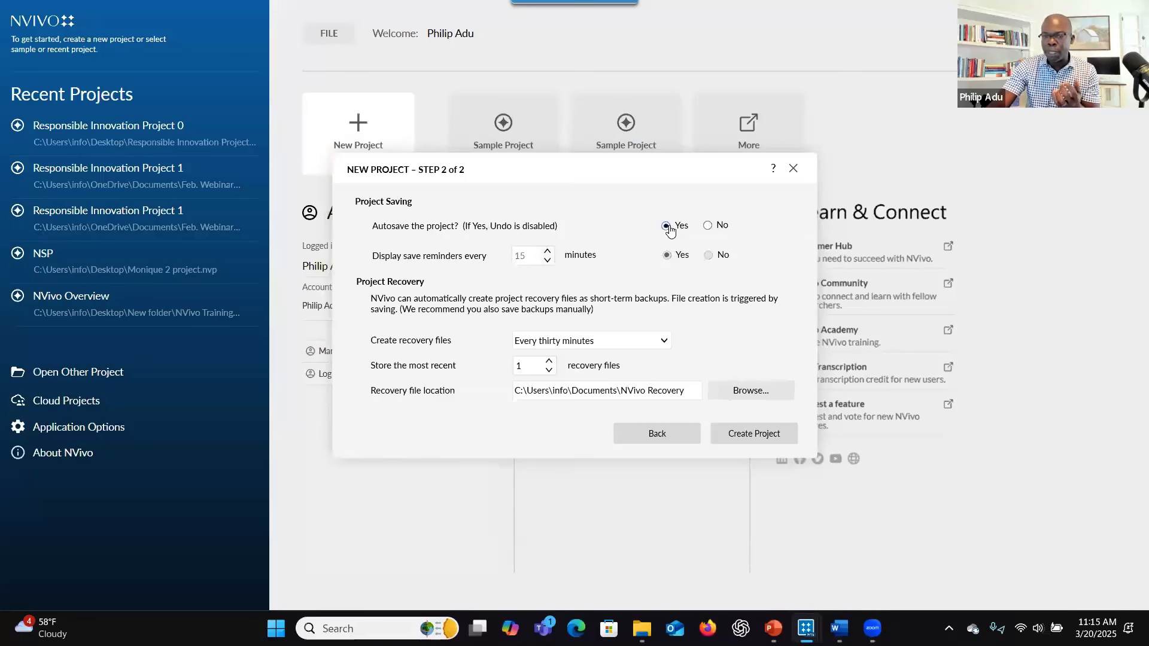
click(708, 227)
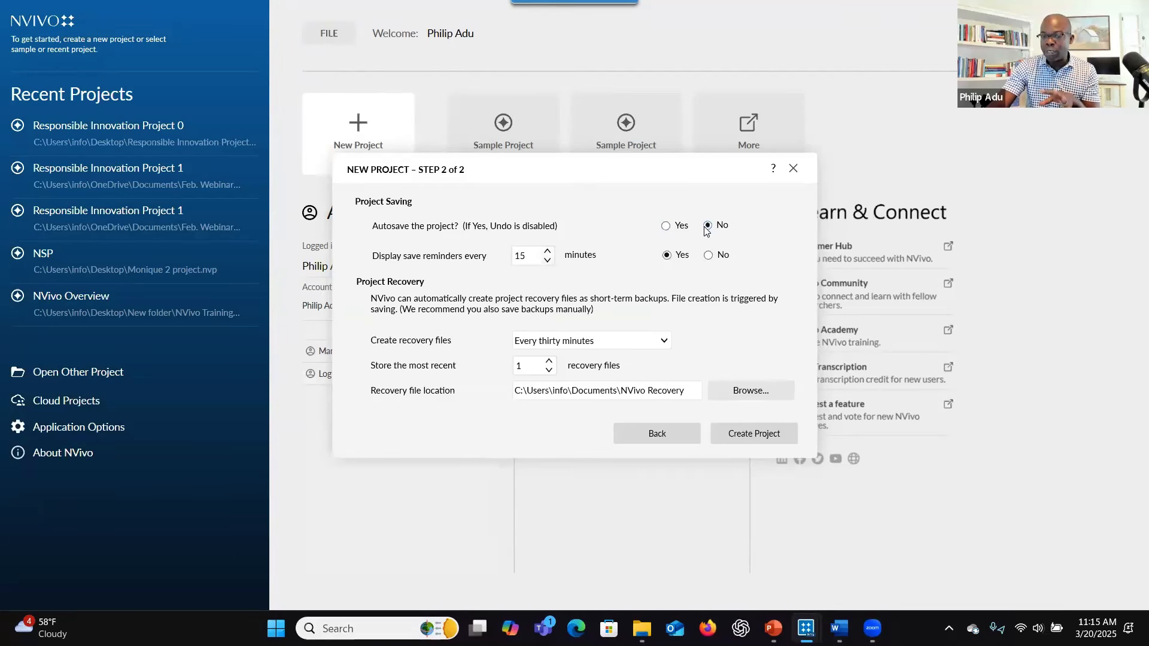
click(547, 261)
click(550, 253)
click(551, 253)
click(551, 253)
click(548, 262)
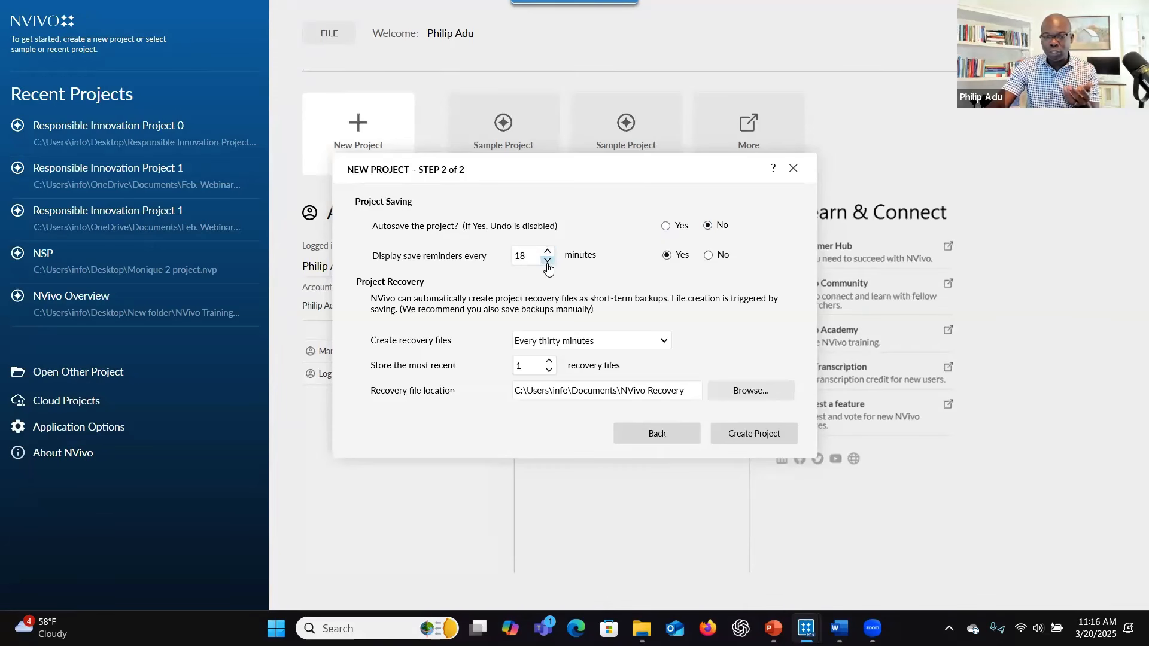
click(547, 261)
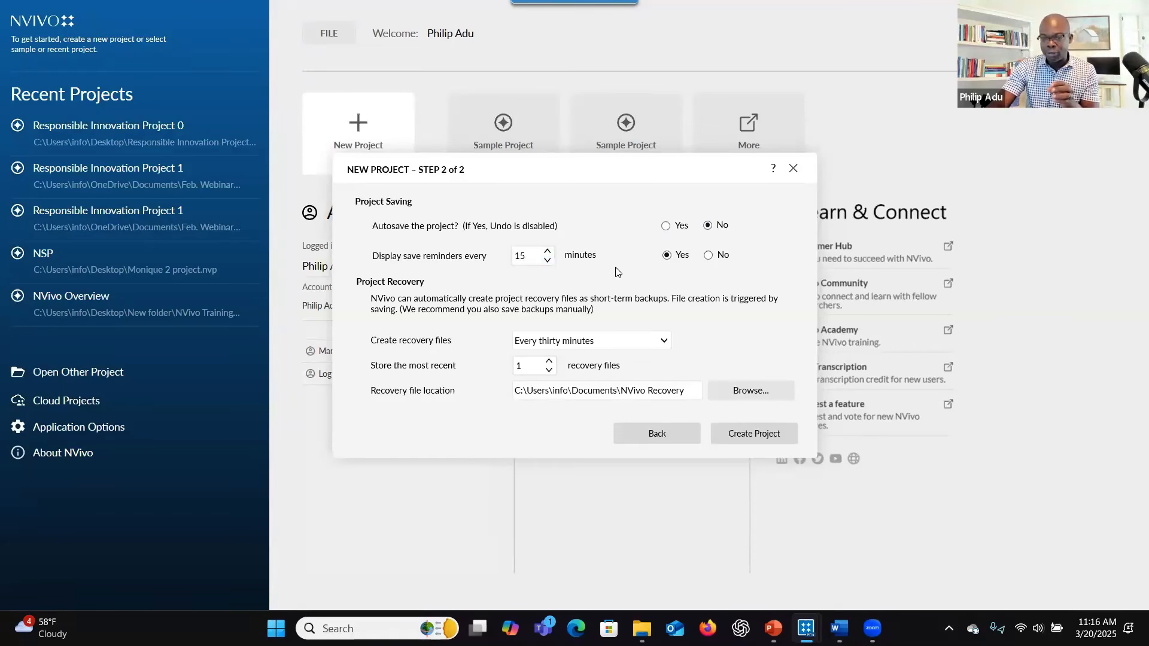
- Enable autosave and create the project with the NVivo Recovery folder as recovery location, dismissing the tour and Files introduction
click(666, 226)
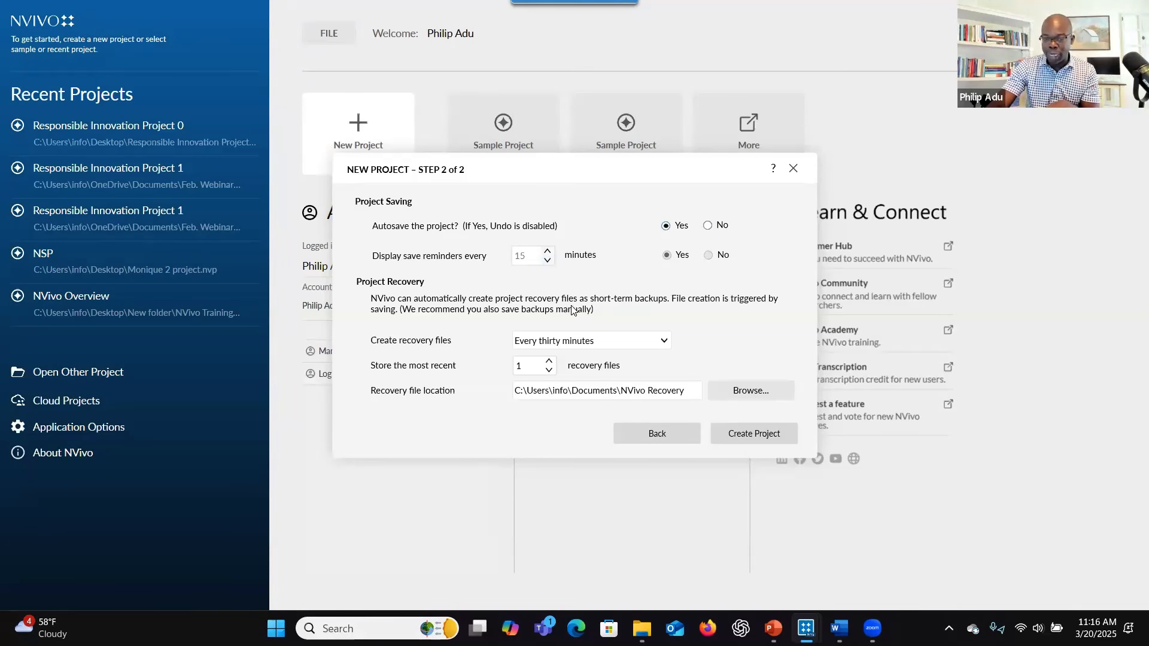
click(734, 393)
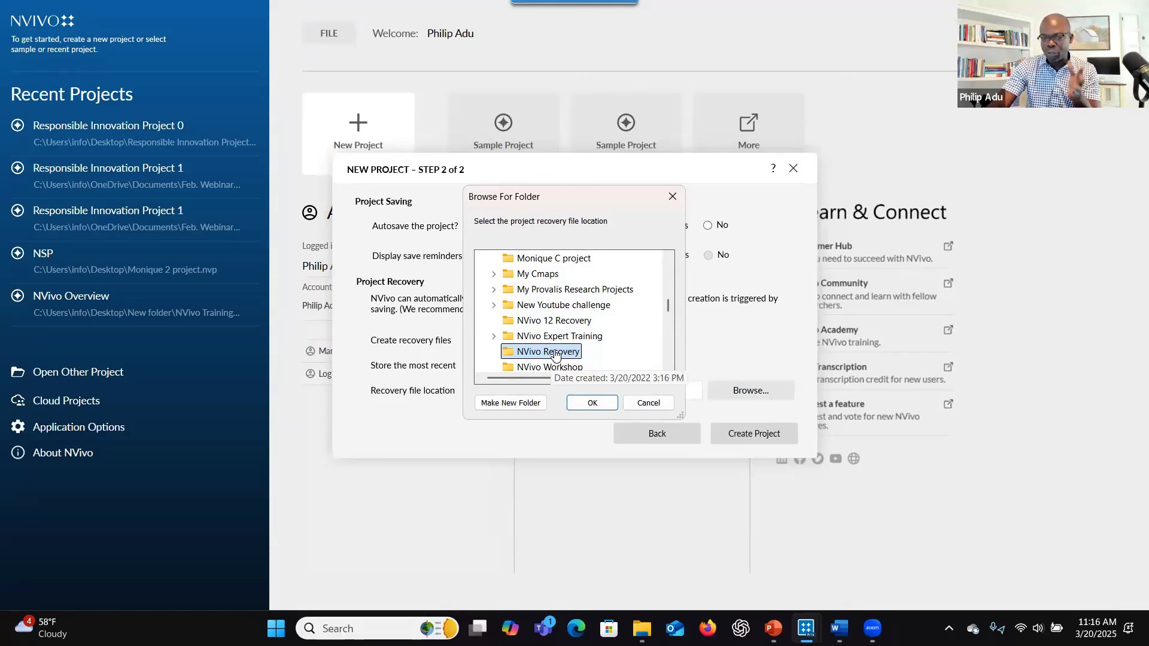
click(665, 201)
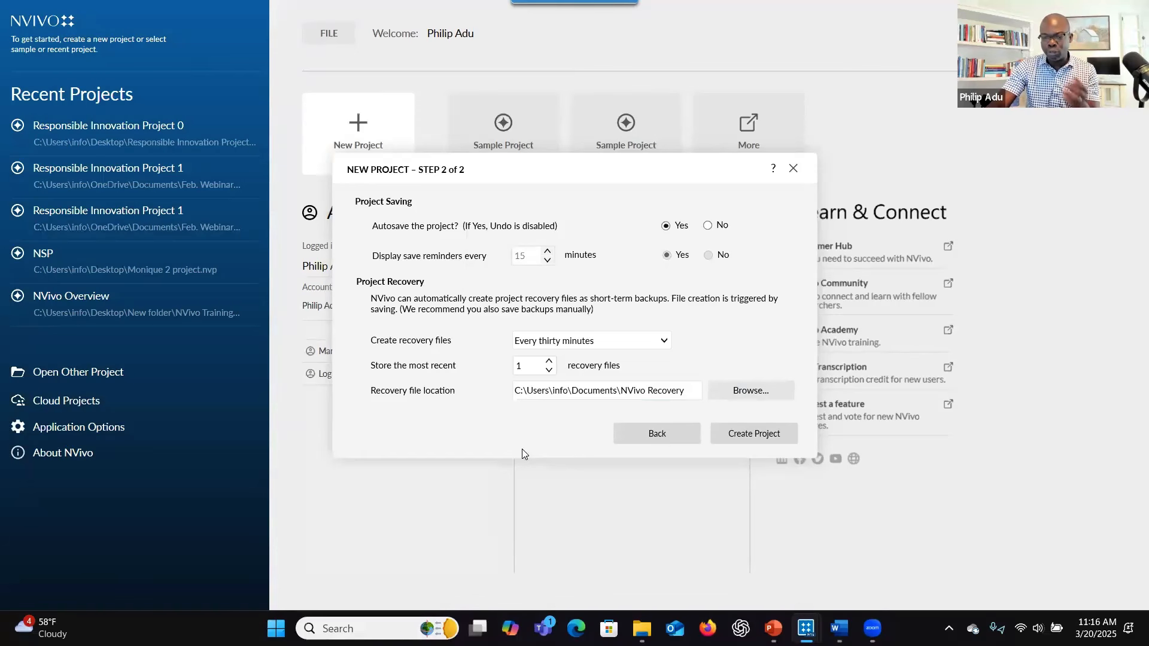
click(732, 442)
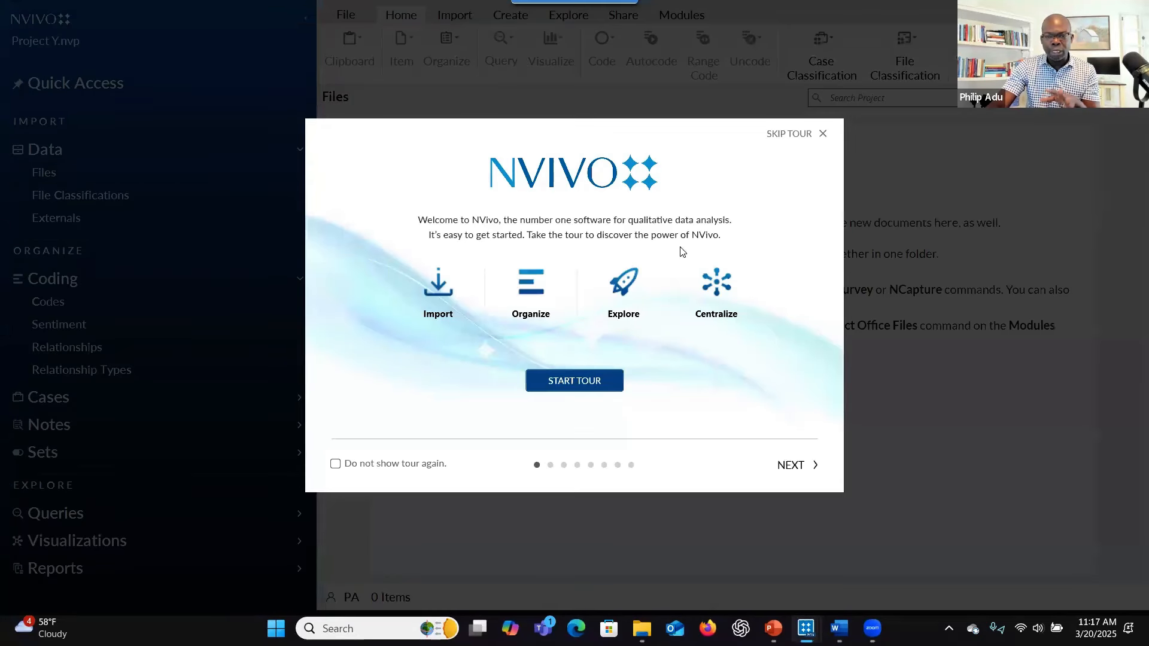
click(790, 136)
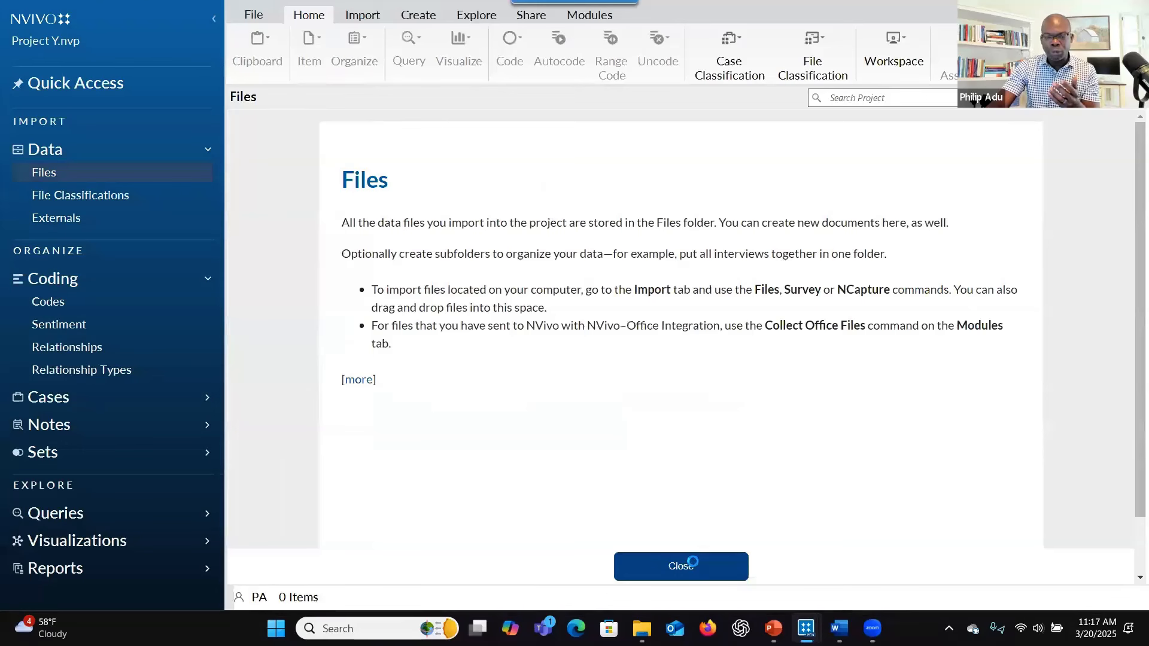
click(693, 566)
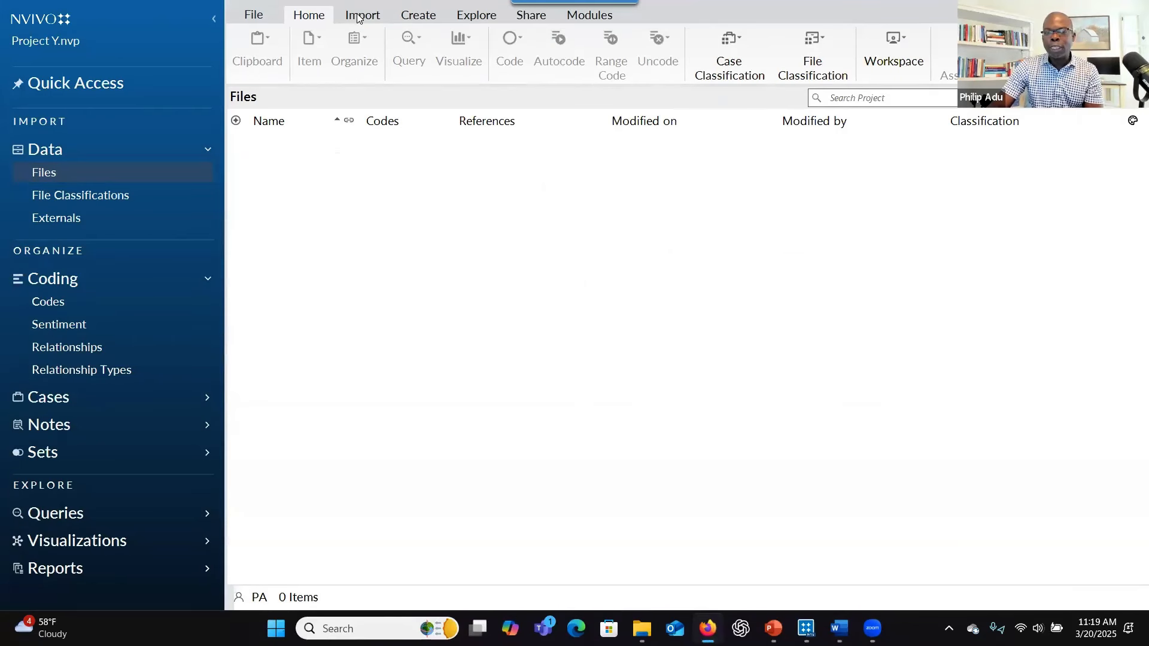
- Import the interview transcripts P1 through P10 into the project's Files without creating a case for each file
click(357, 18)
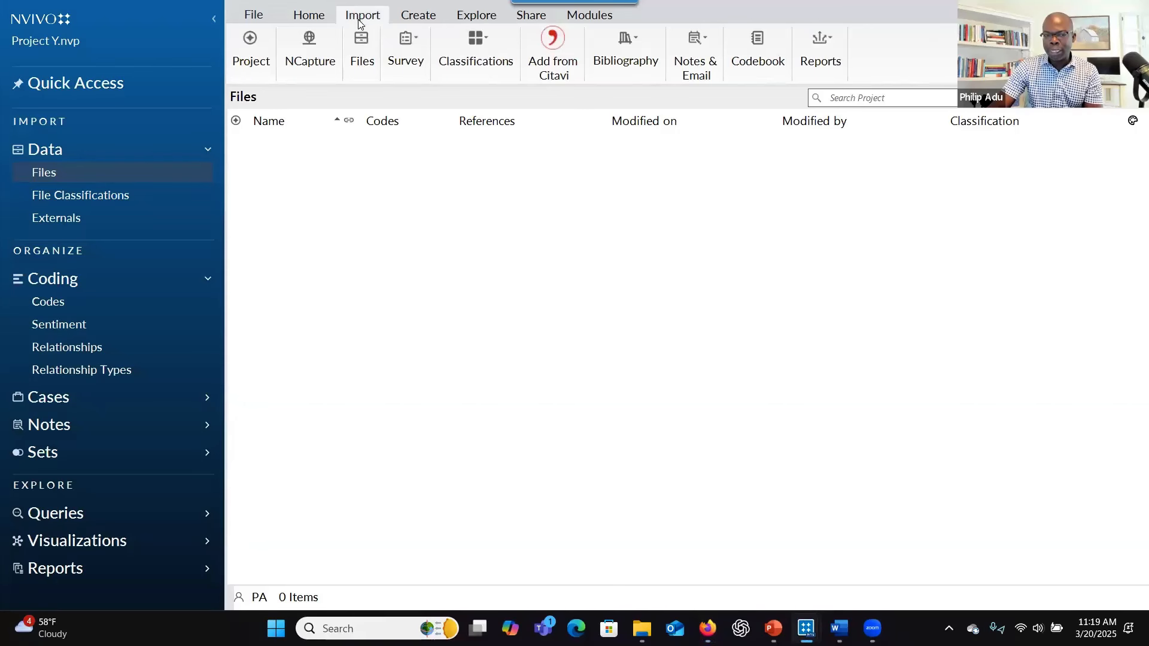
click(359, 68)
click(595, 239)
scroll(609, 299, down, 2)
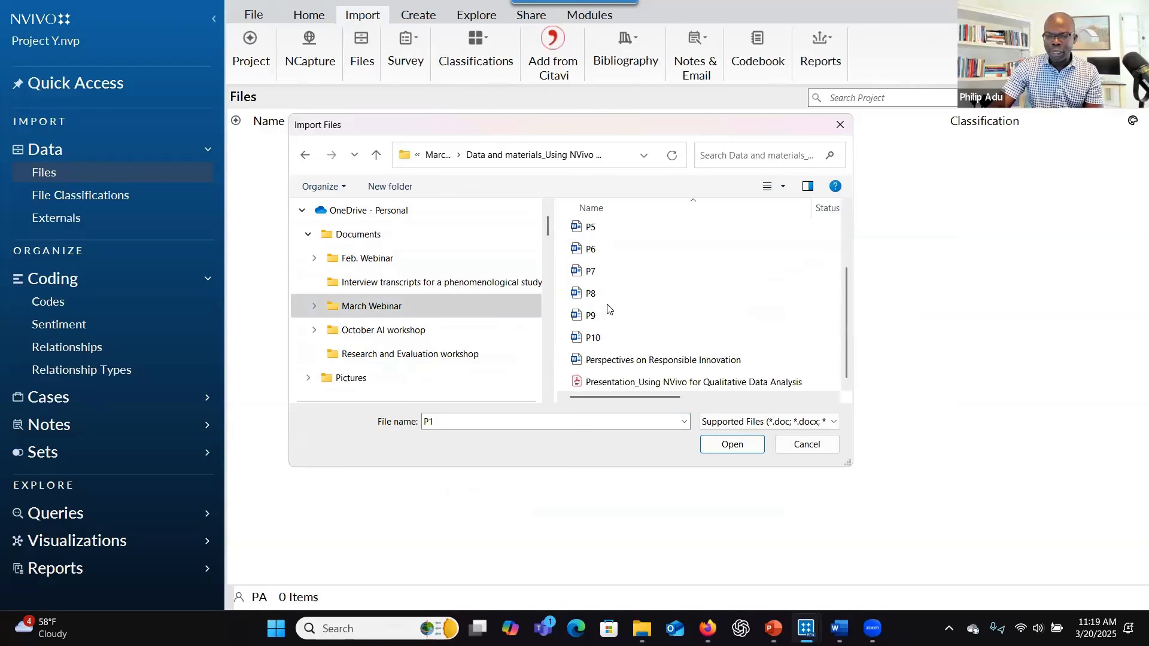
shift+click(607, 342)
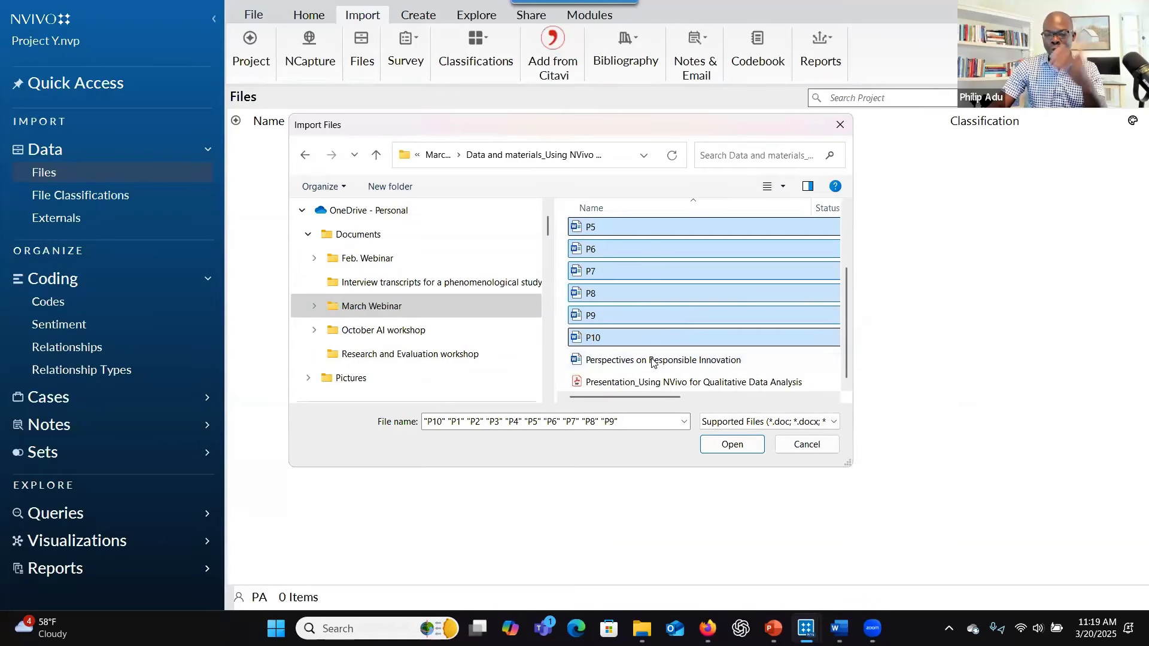
click(729, 452)
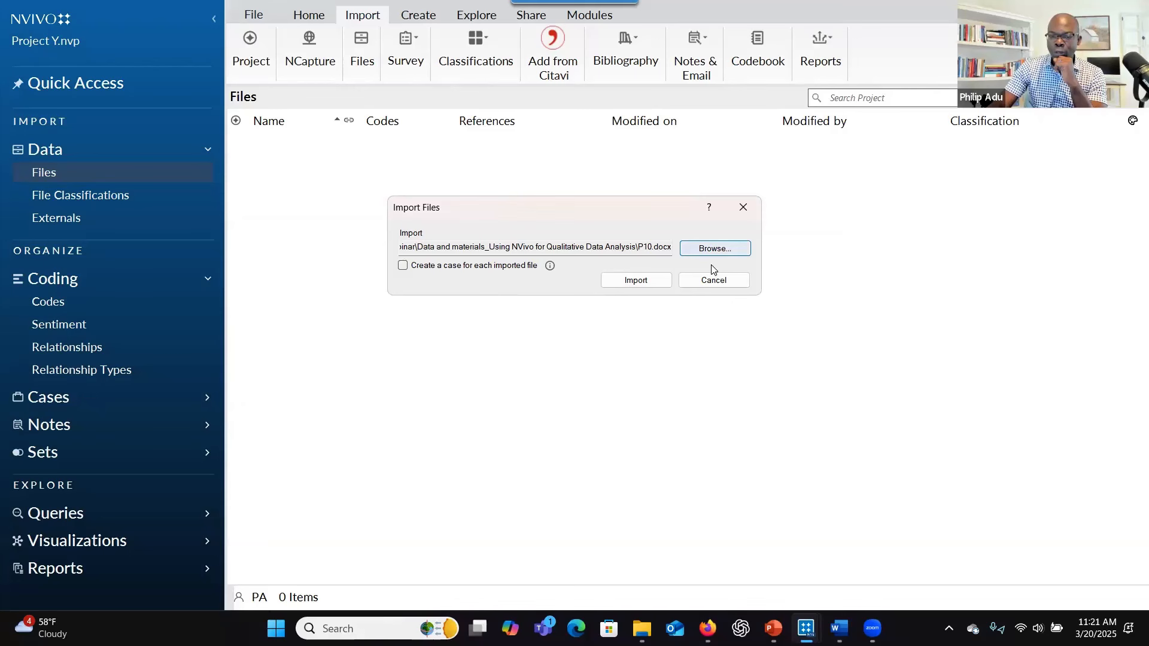
click(647, 282)
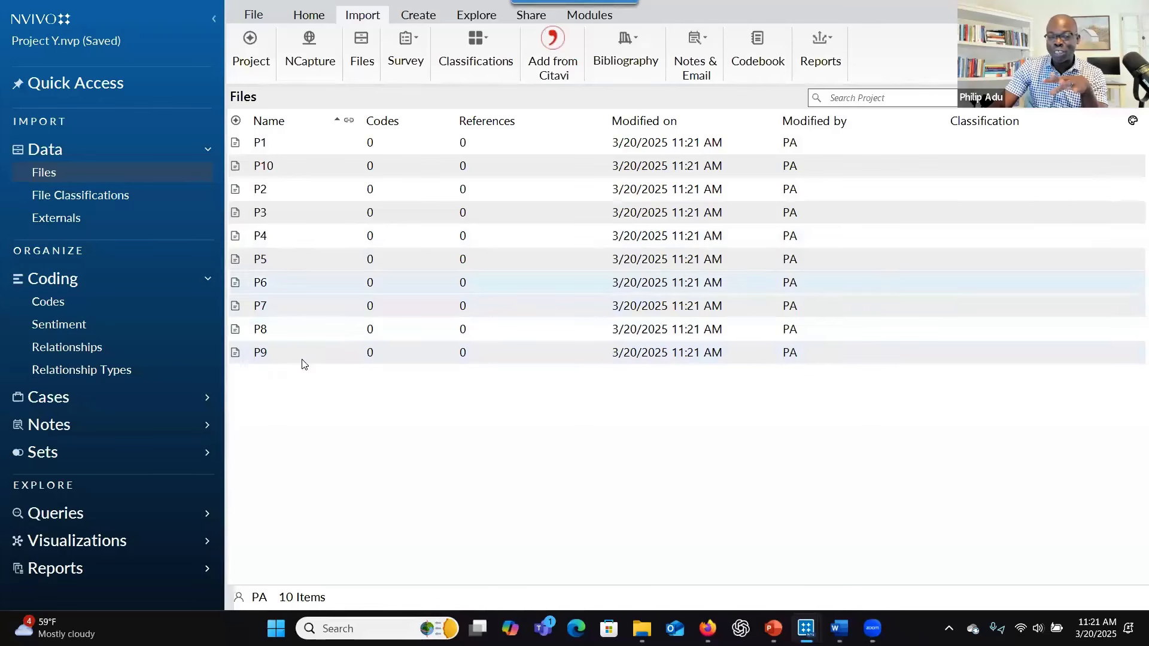
click(277, 124)
click(277, 123)
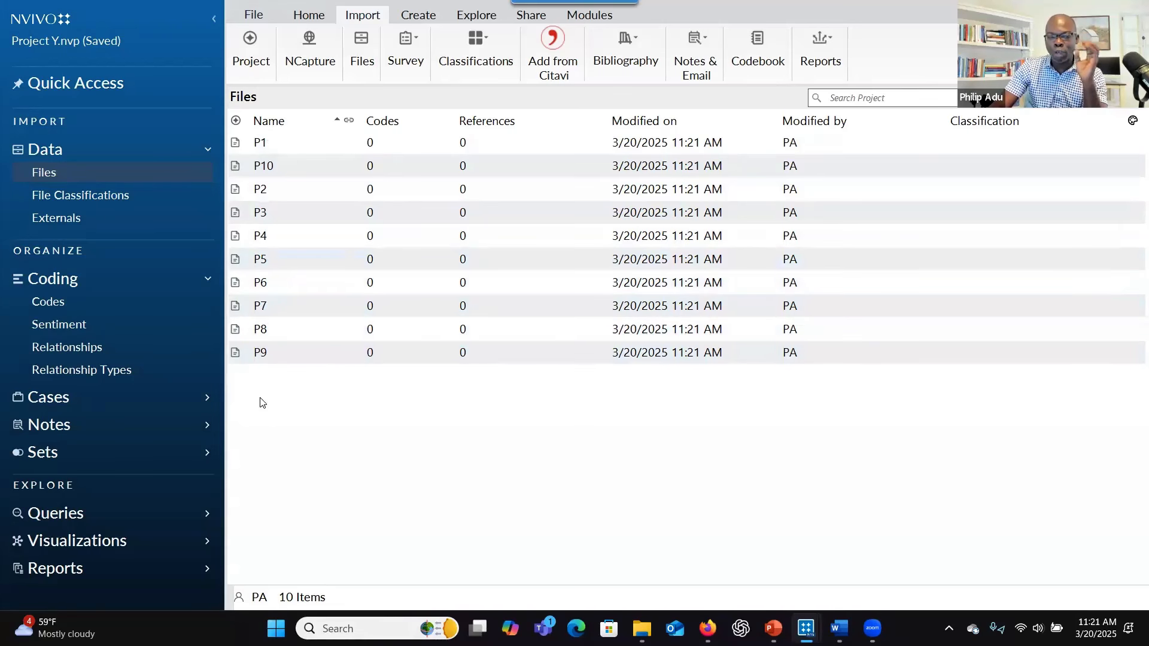
click(301, 238)
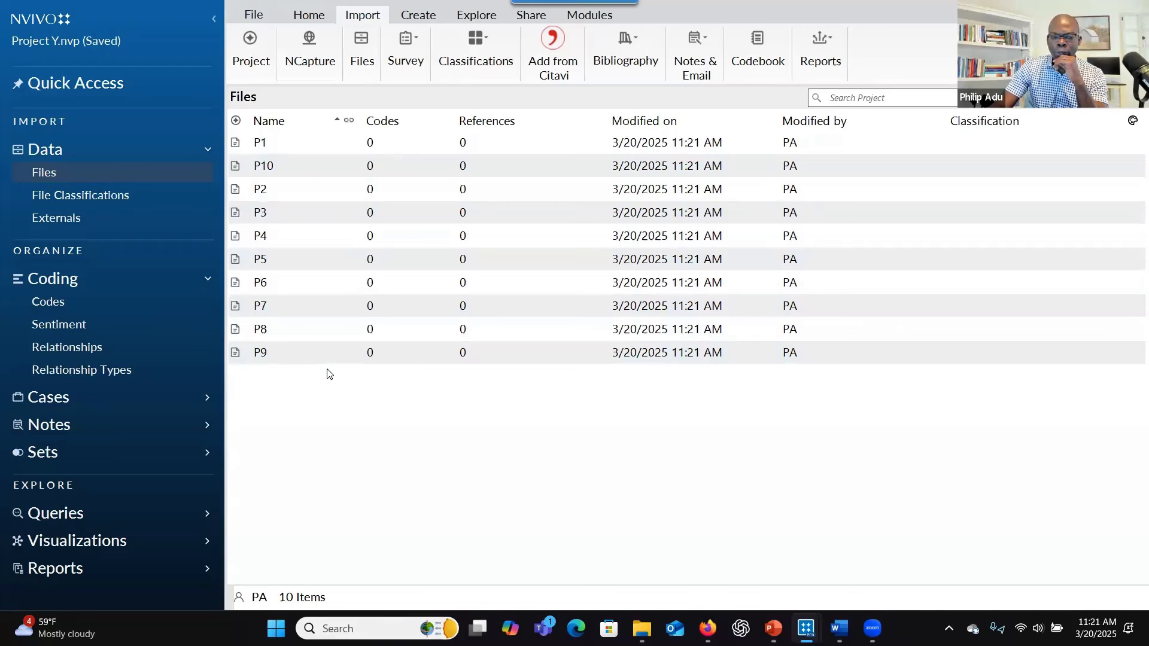
double_click(774, 13)
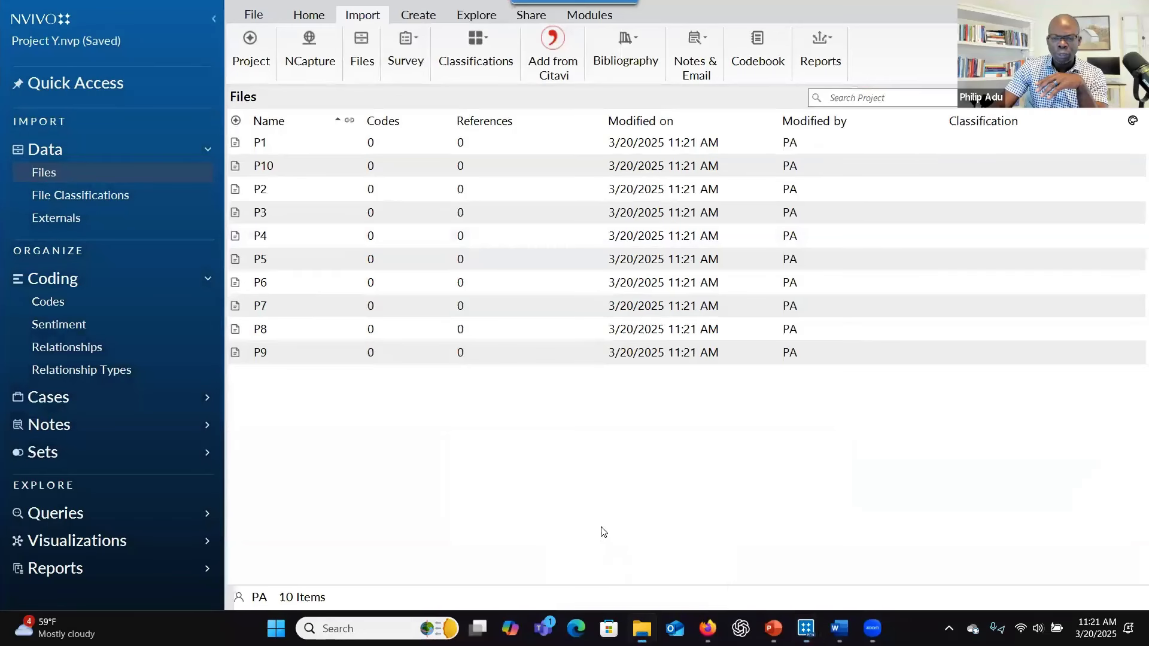
- Switch to the data folder in File Explorer and open the Open-Ended Survey Responses on Responsible Innovation workbook in a maximized window
key(alt+Tab)
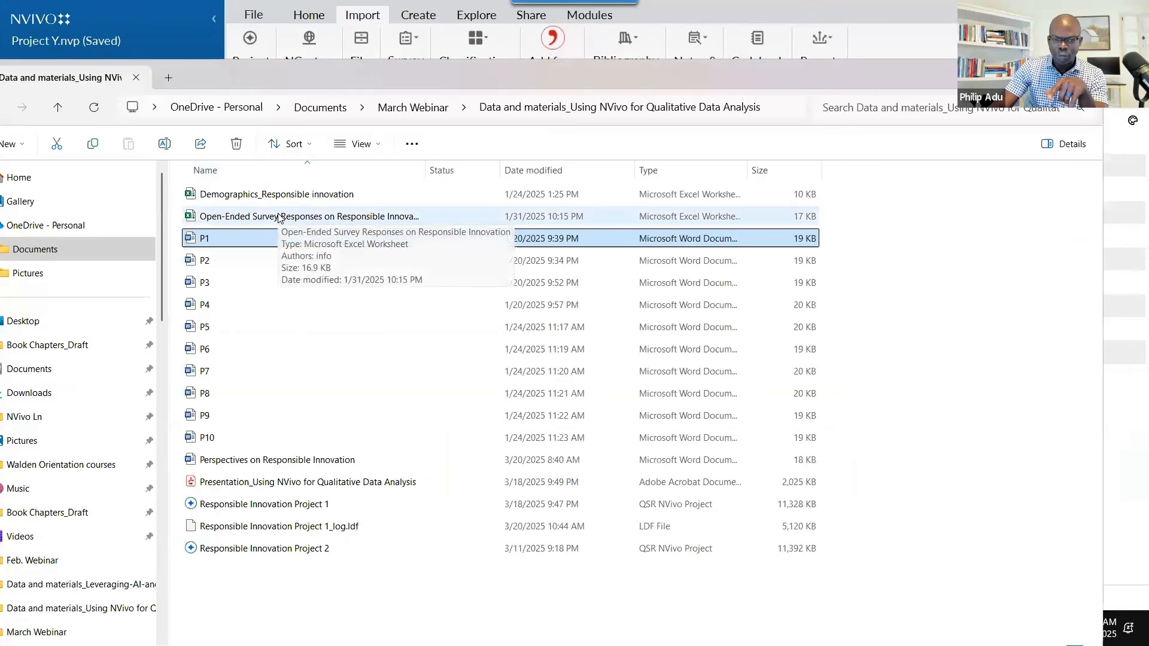
click(280, 217)
double_click(279, 217)
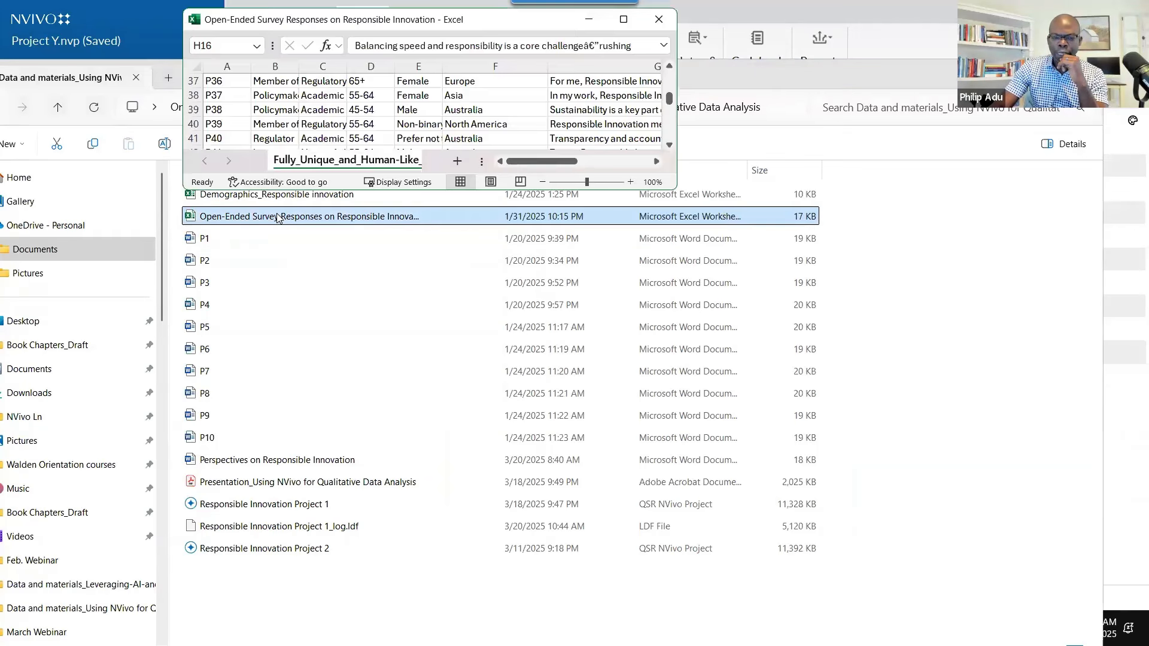
click(629, 24)
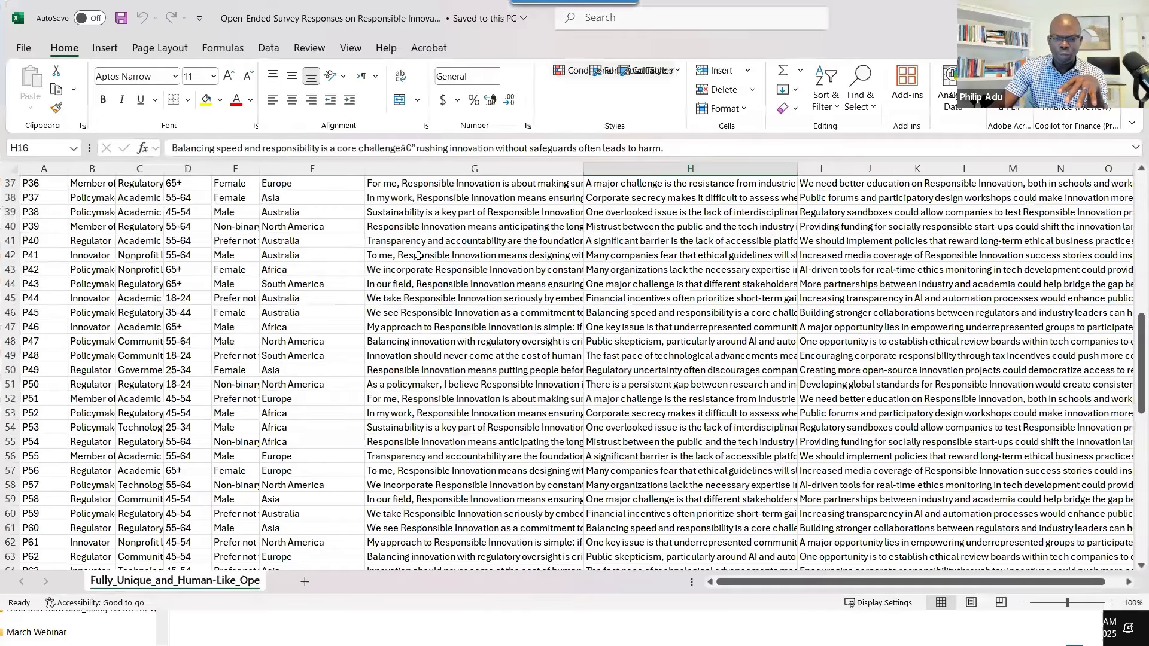
- Examine the survey participants' attributes and open-ended responses throughout the sheet, returning to the column headings
click(462, 253)
click(599, 231)
click(408, 339)
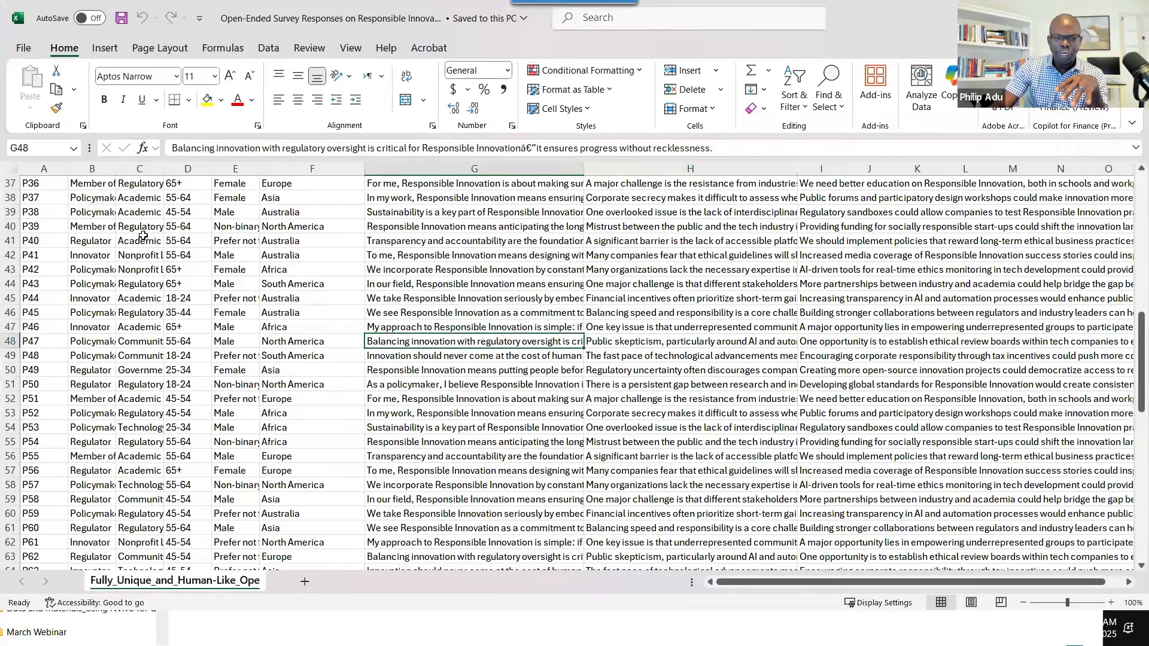
scroll(159, 282, down, 16)
scroll(168, 302, up, 10)
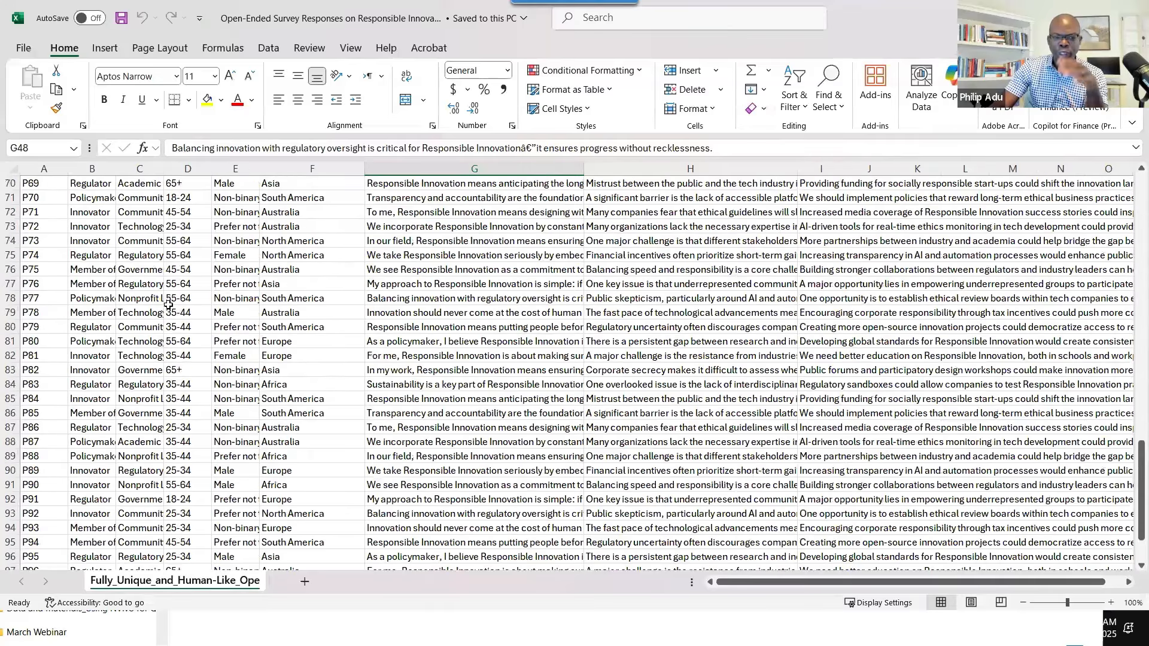
scroll(193, 260, up, 6)
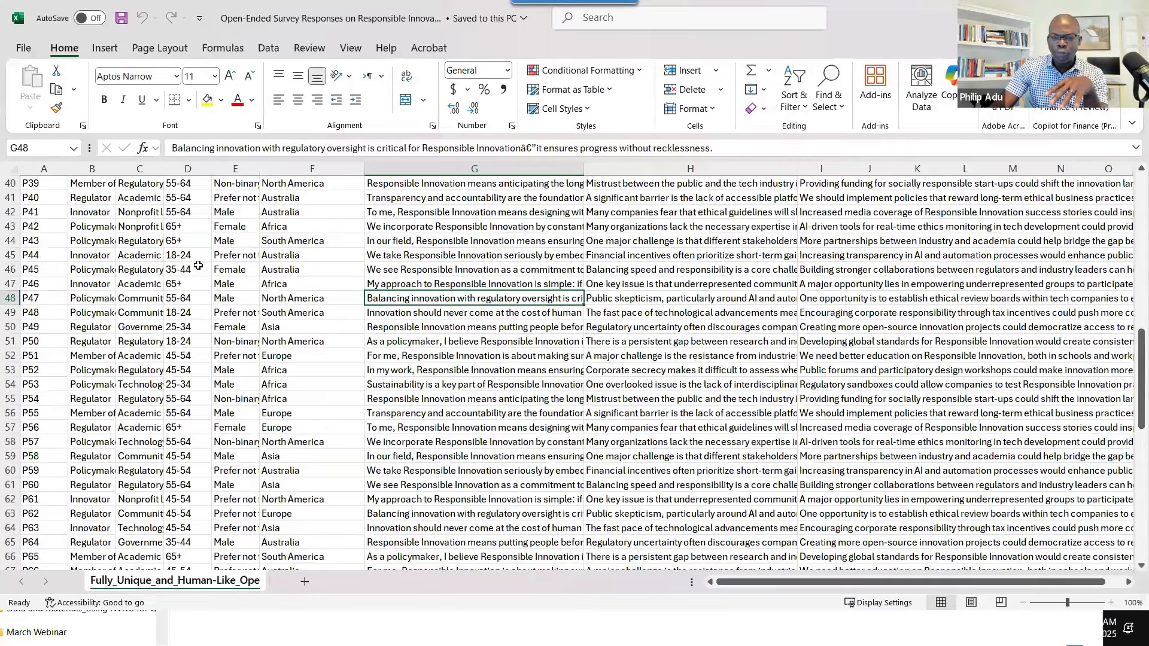
scroll(198, 265, up, 13)
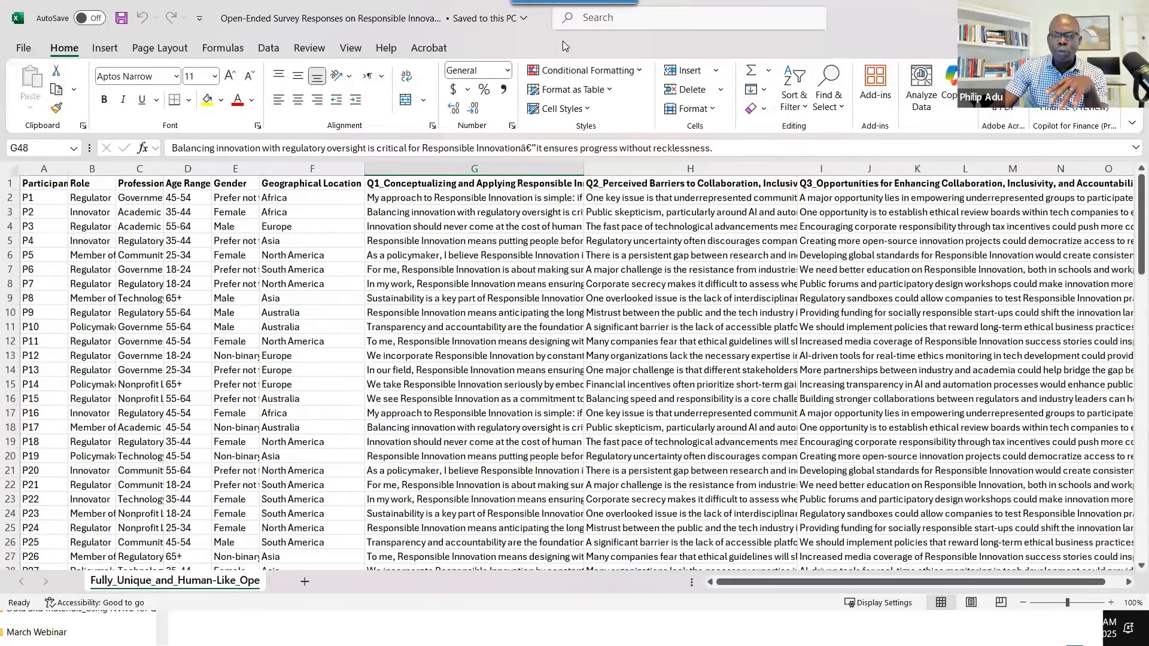
- Close the survey responses workbook, move the File Explorer window aside and switch back to NVivo
double_click(563, 40)
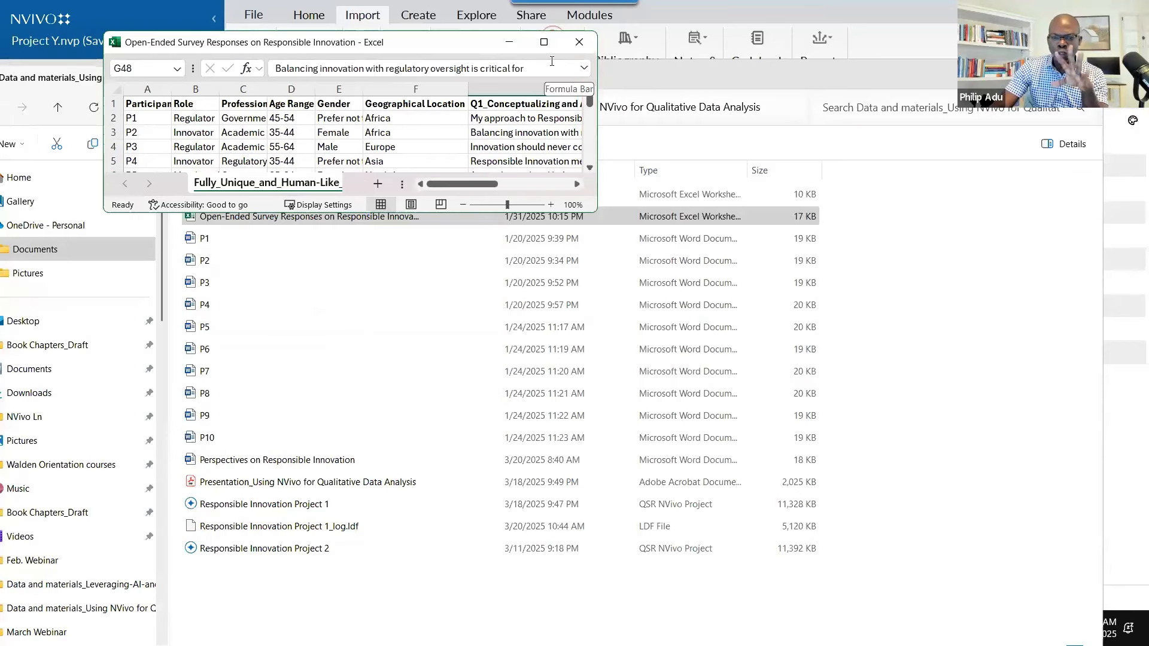
click(578, 42)
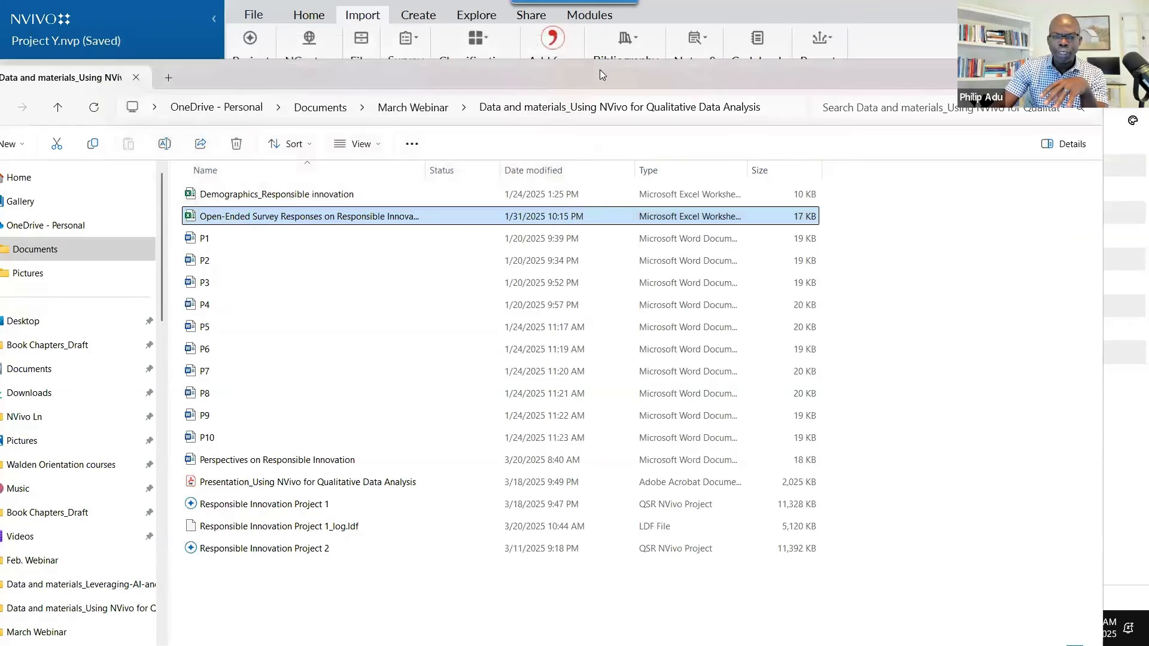
drag(599, 70, 696, 413)
click(558, 388)
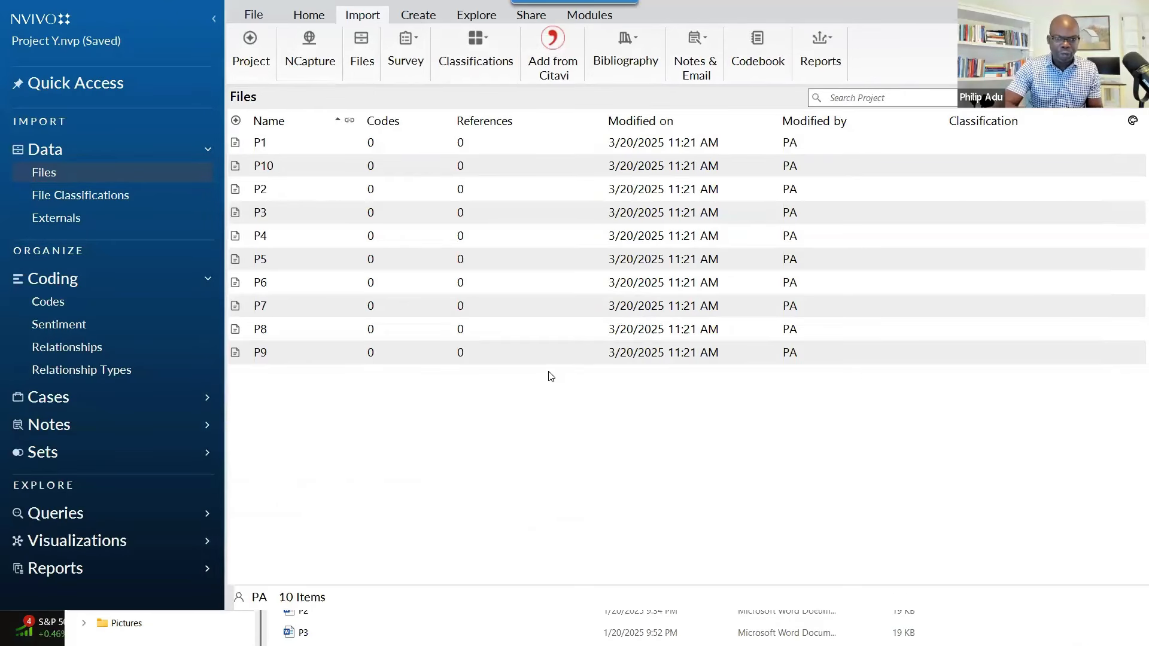
- Create a new English (US) project titled "Prject z" with autosave enabled and recovery files in the NVivo Recovery folder
key(ctrl+n)
text(Prject )
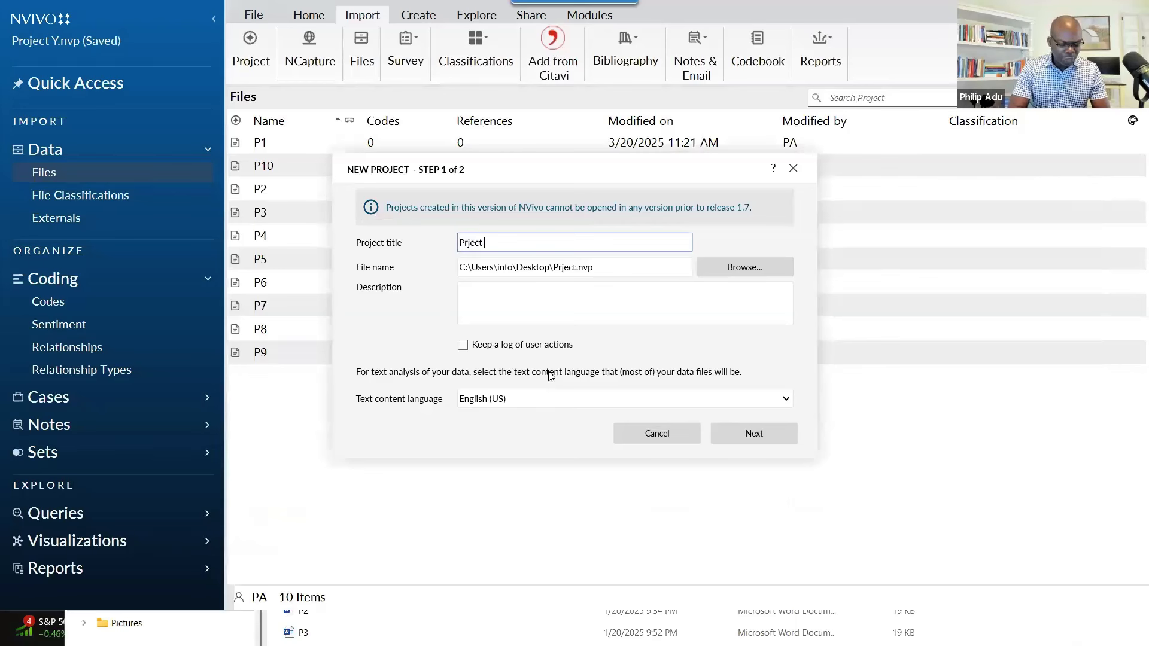
text(z)
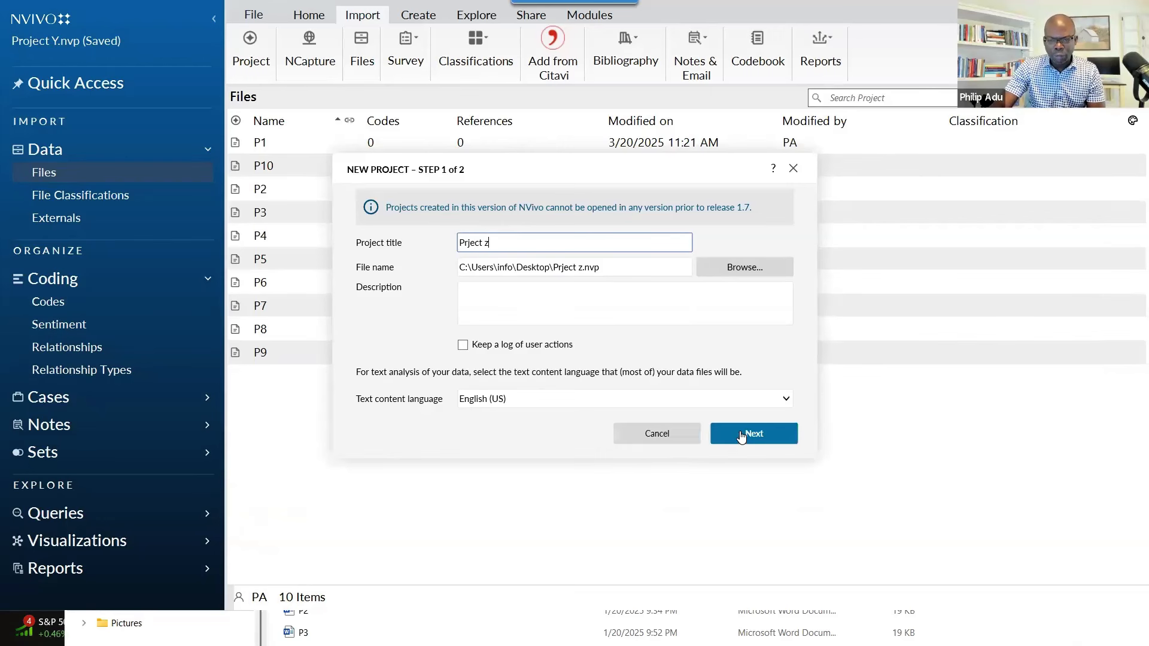
click(741, 436)
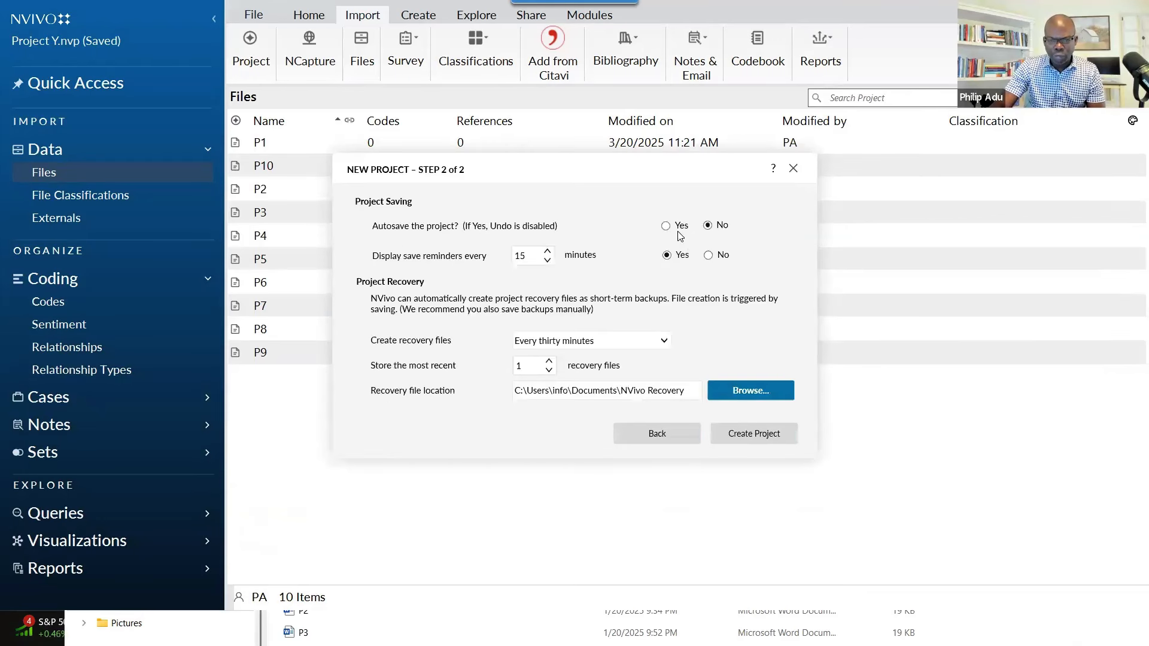
click(675, 231)
click(744, 436)
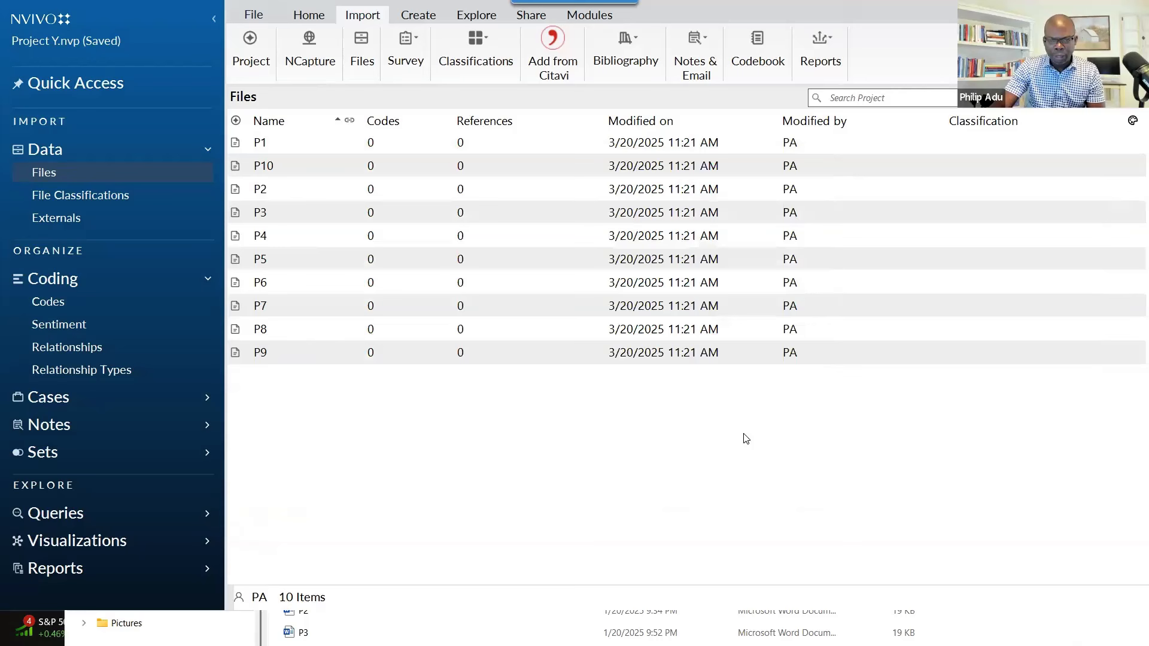
- Start a survey import from the Open-Ended Survey Responses on Responsible Innovation Excel workbook
click(369, 19)
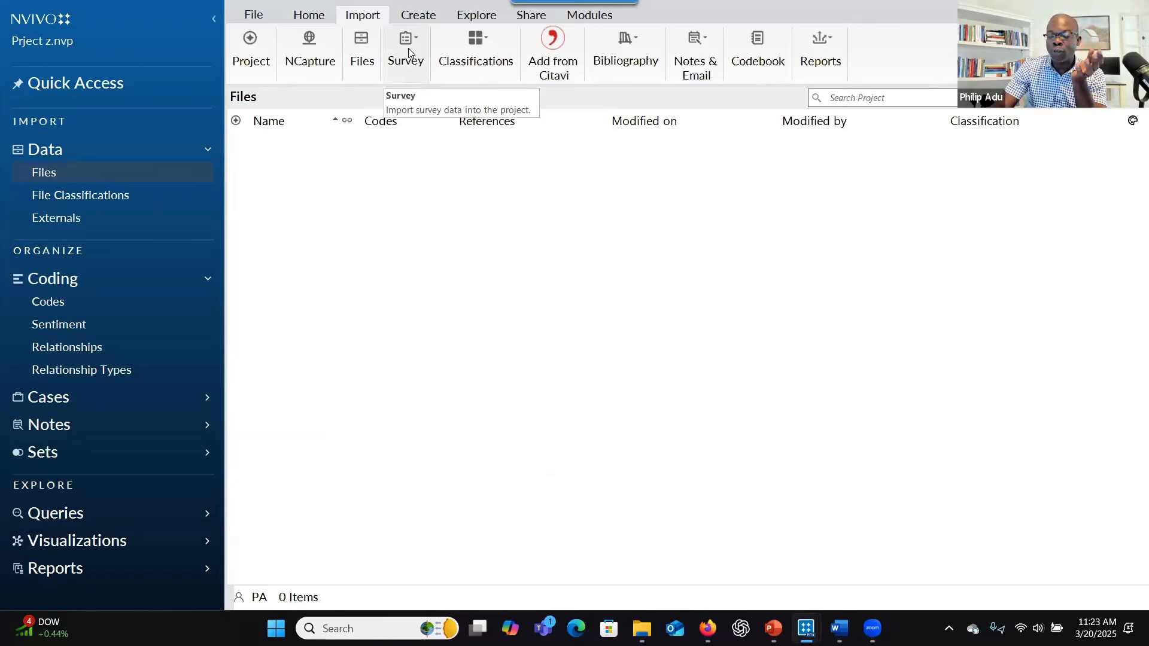
click(408, 48)
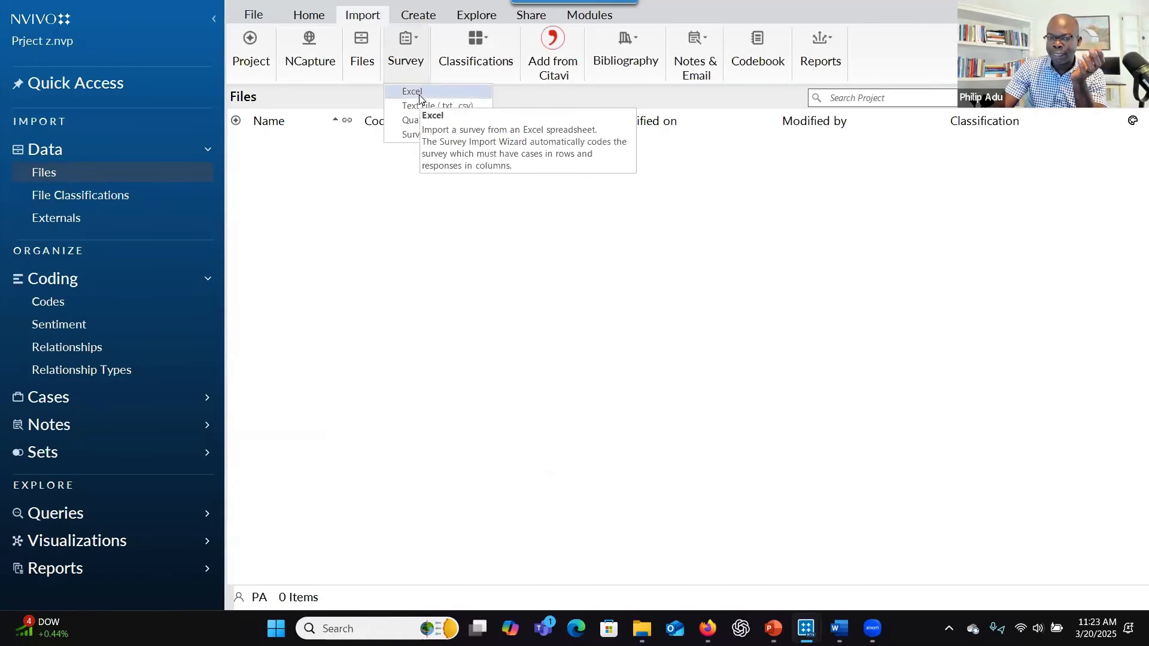
click(419, 95)
double_click(354, 142)
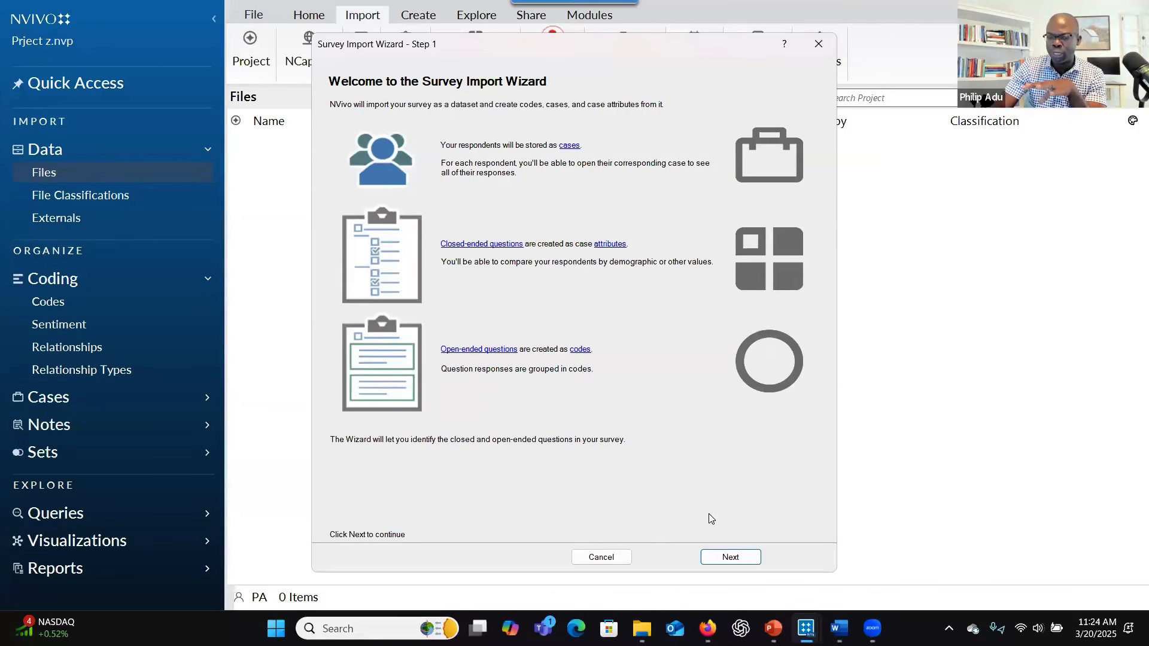
- Check the survey preview and accept one header row, Participant ID as unique case ID and the Survey Respondent classification
click(713, 556)
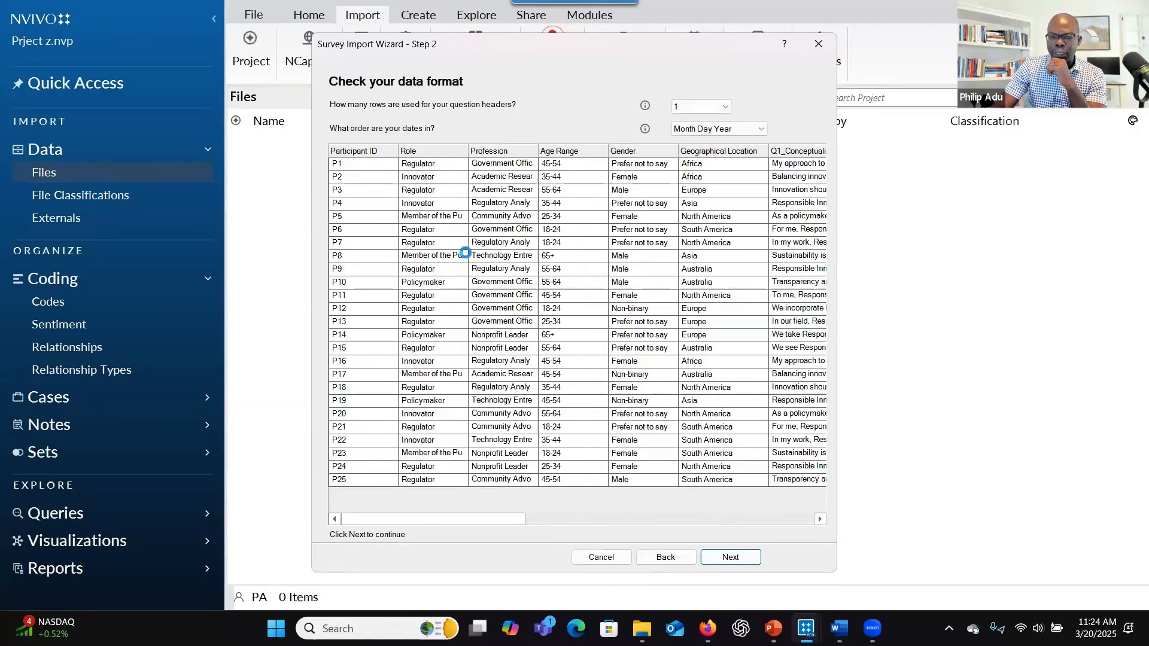
mouse_move(501, 520)
mouse_down()
mouse_move(788, 523)
mouse_move(501, 520)
mouse_up()
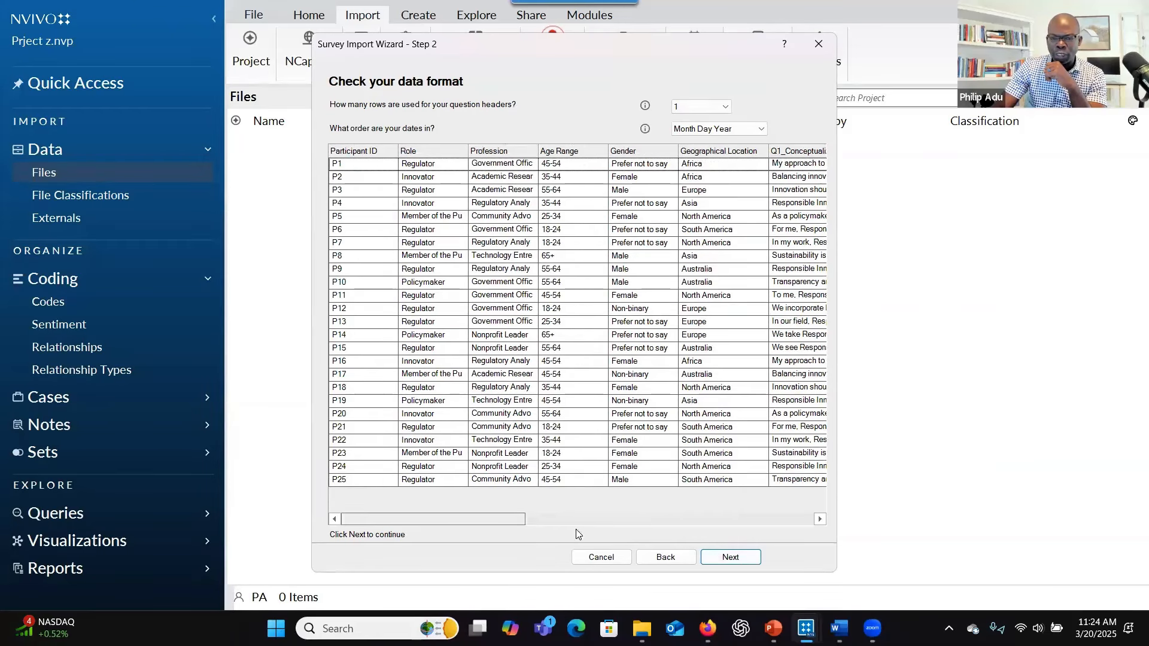
scroll(577, 533, right, 5)
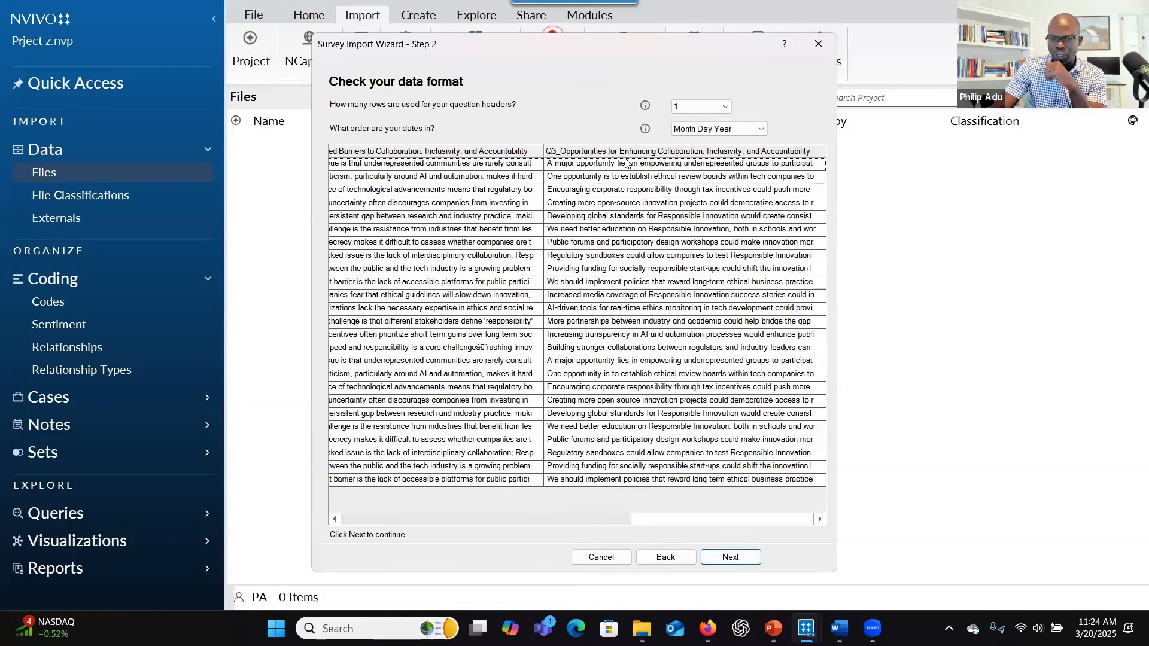
click(722, 555)
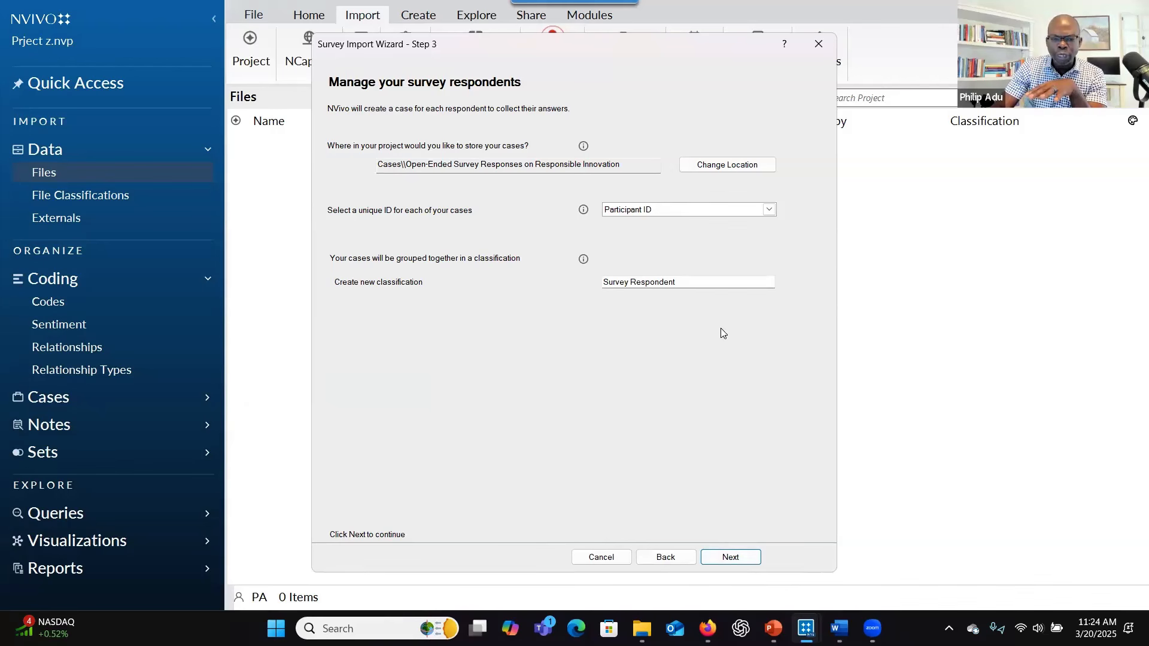
click(742, 562)
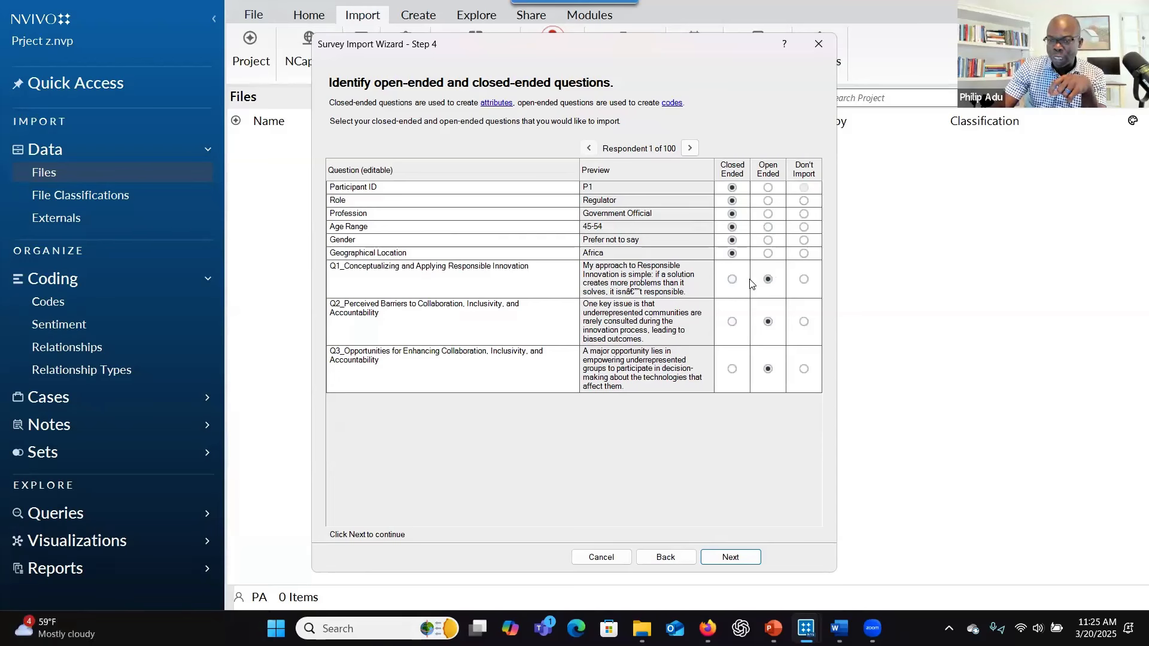
- Import the survey with Q1 through Q3 as open-ended questions and without autocoding themes or sentiment
click(732, 281)
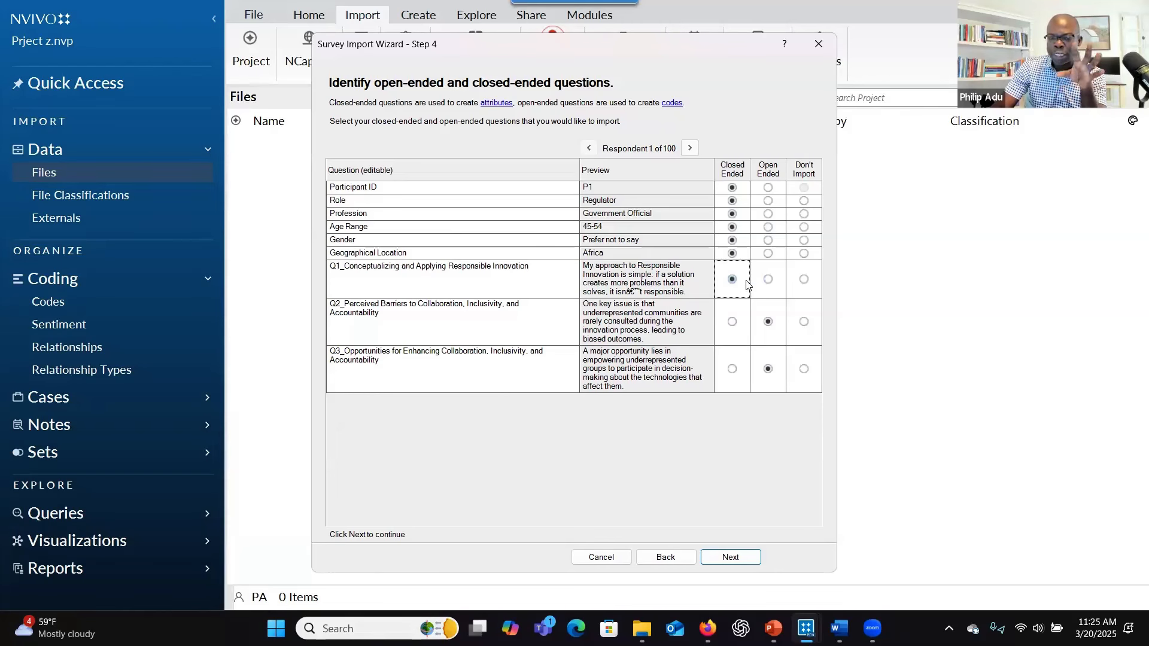
click(768, 280)
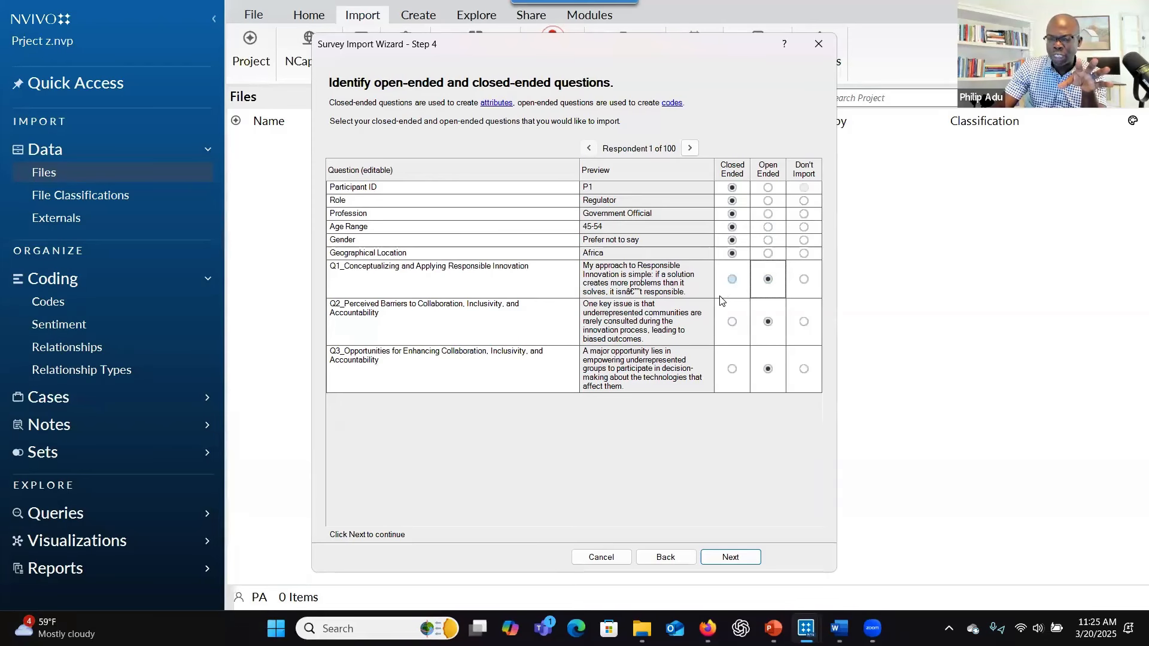
click(742, 556)
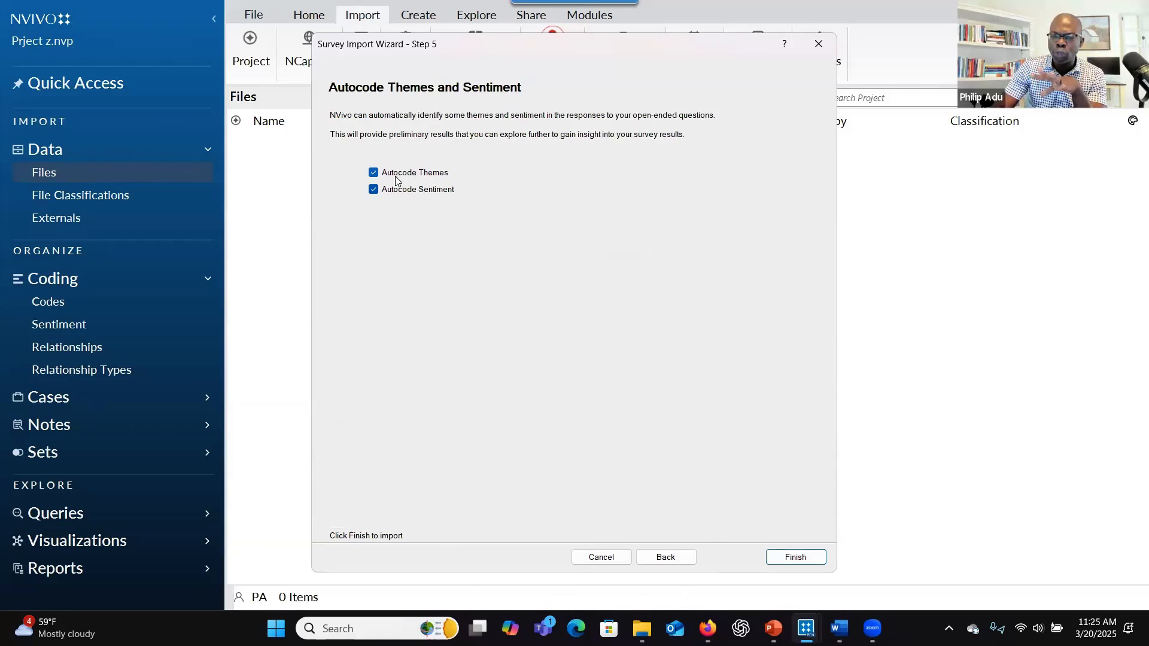
click(395, 176)
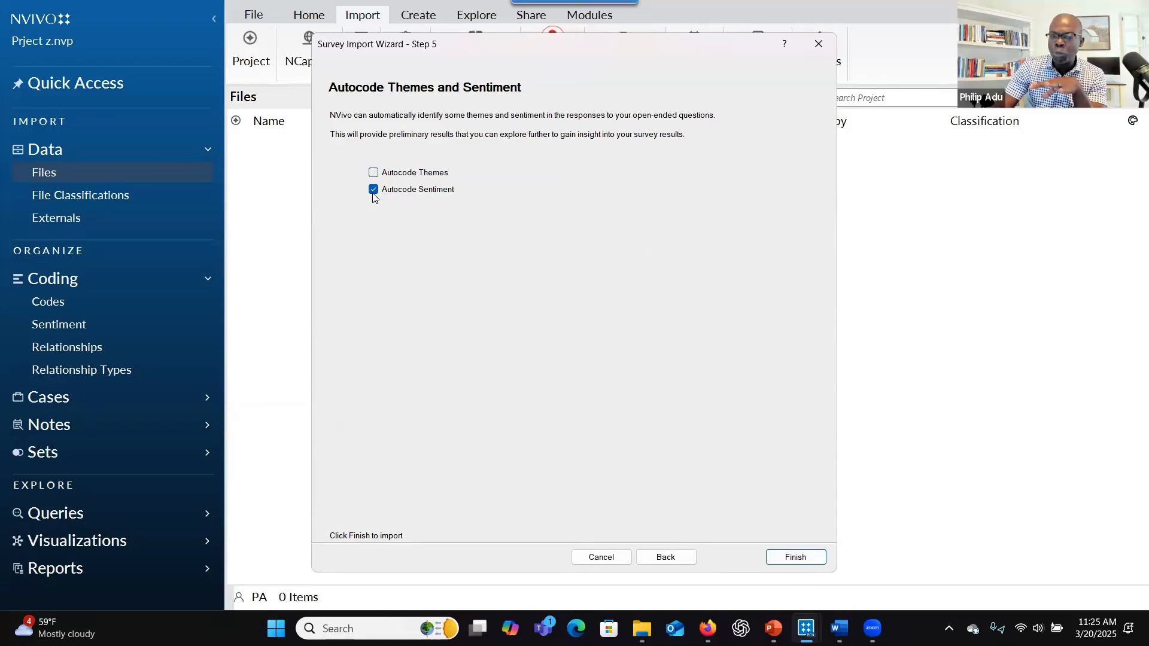
click(373, 193)
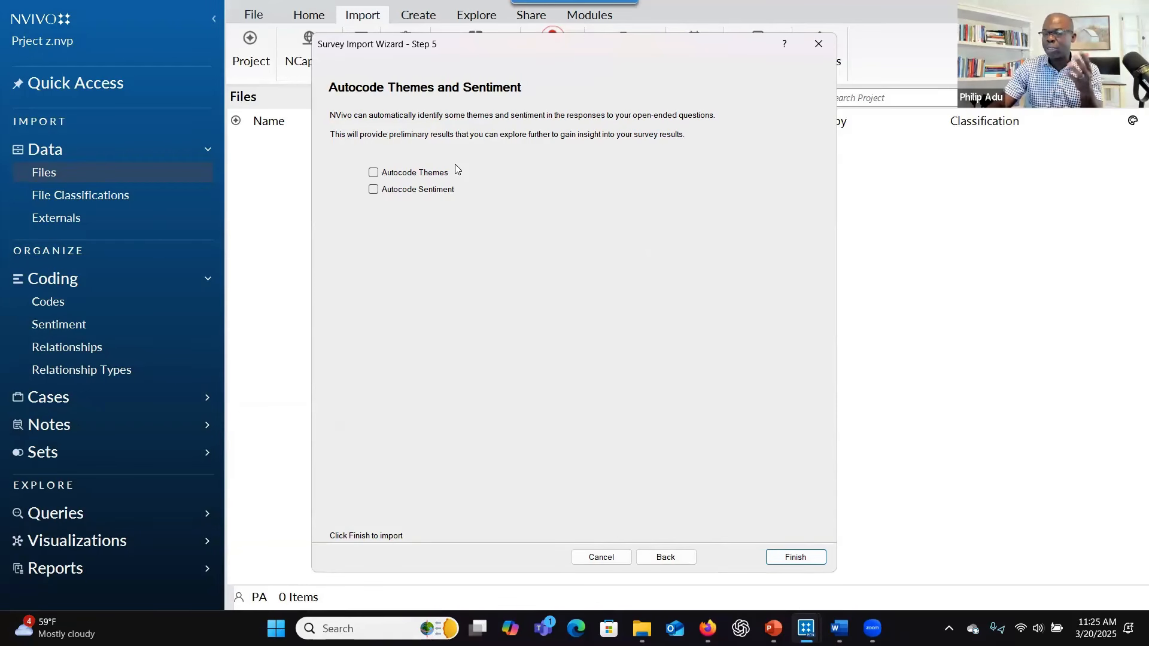
click(789, 556)
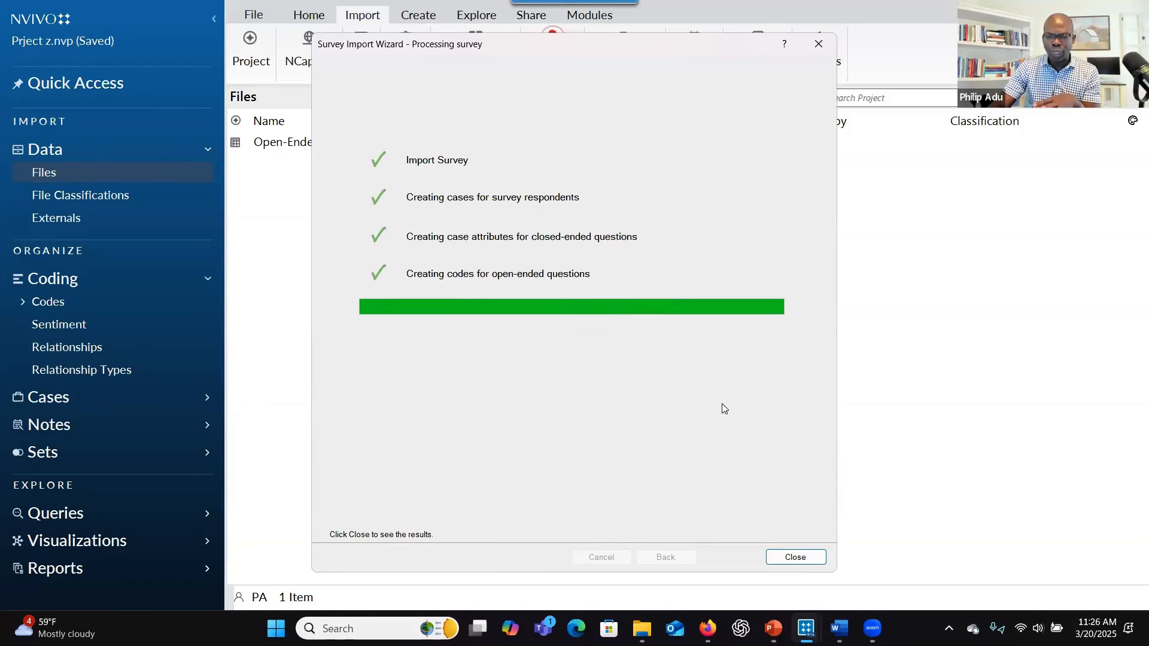
click(796, 557)
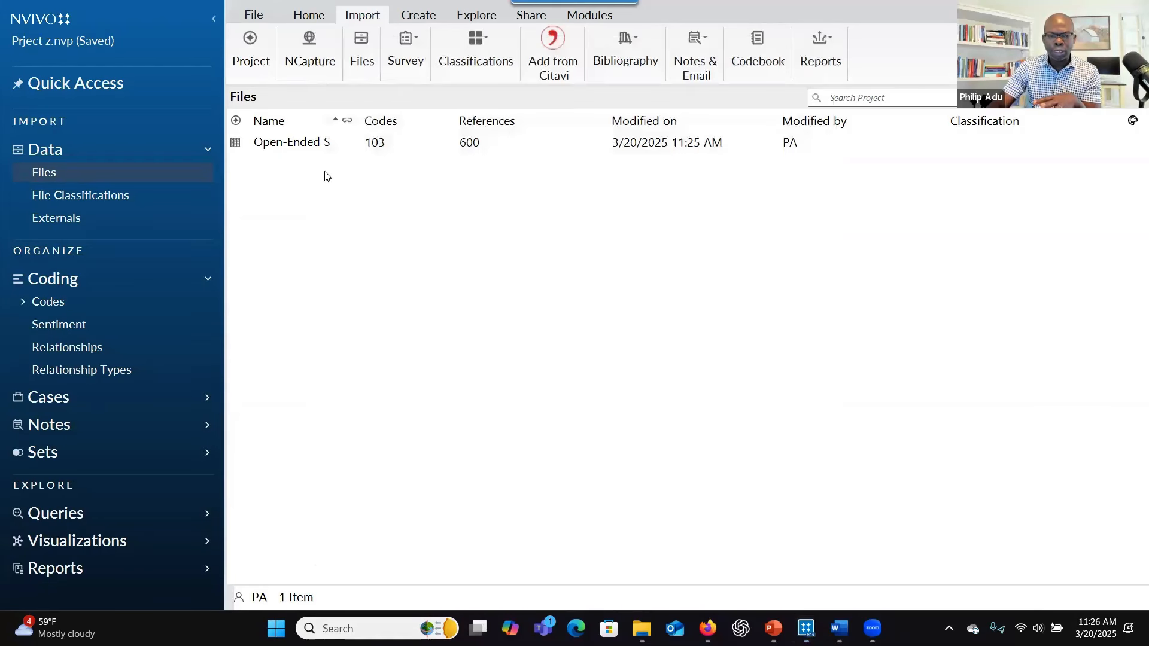
- Open the imported survey dataset and view its participant attributes through to the Q1 responses
double_click(291, 144)
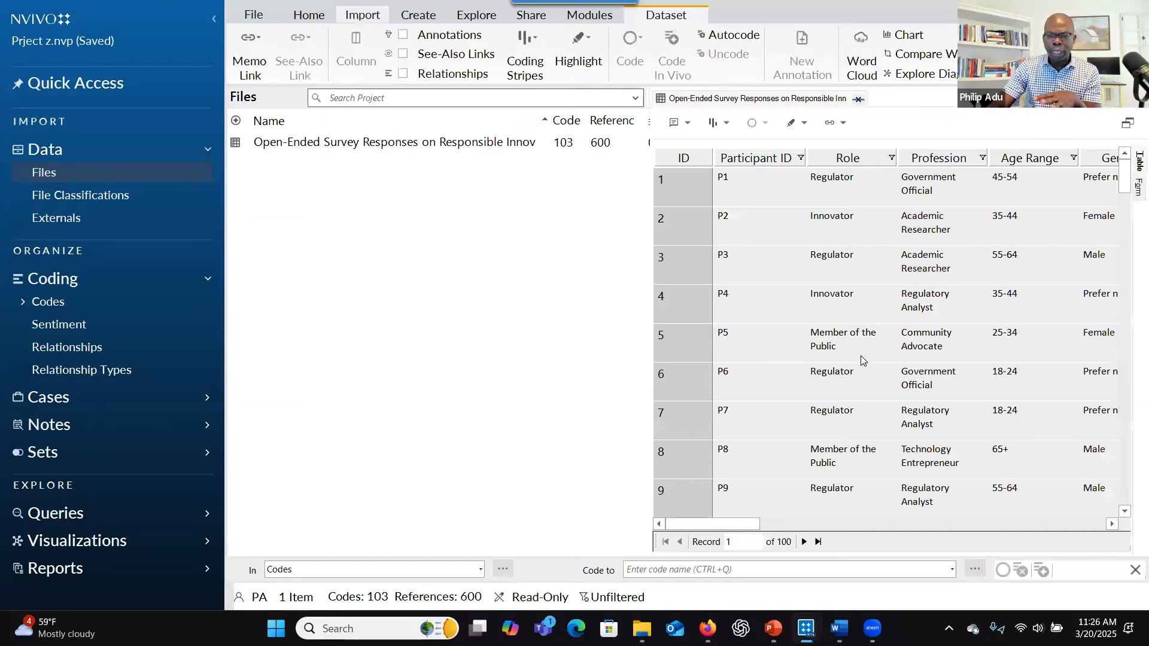
mouse_move(746, 526)
mouse_down()
mouse_move(928, 526)
mouse_move(736, 532)
mouse_up()
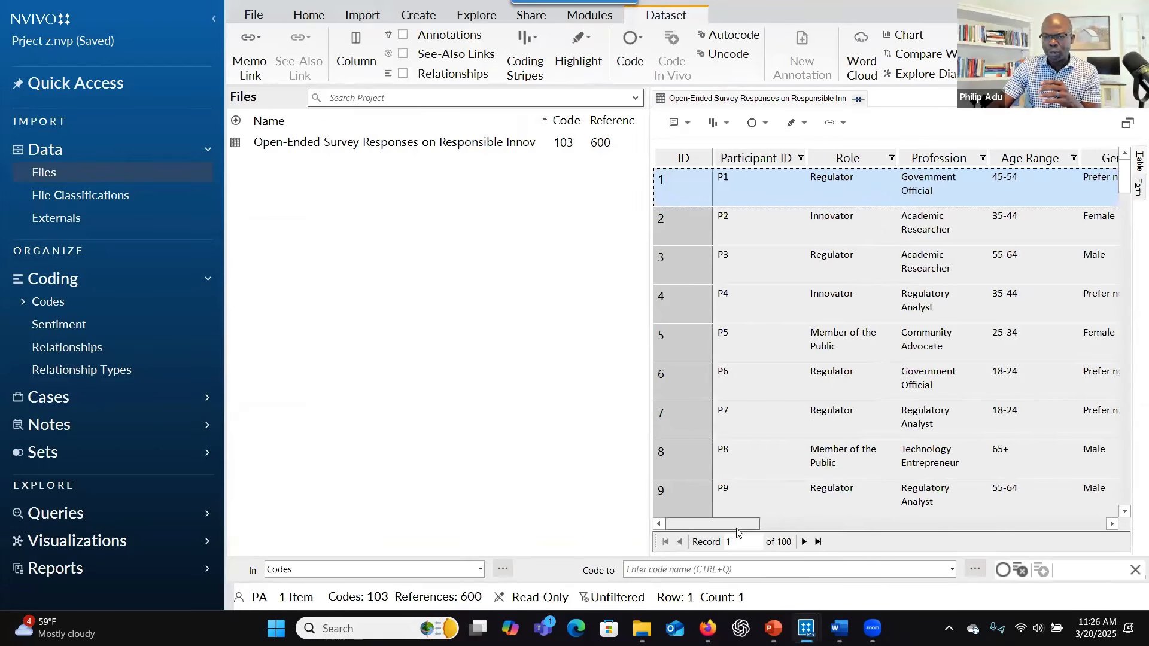
click(805, 527)
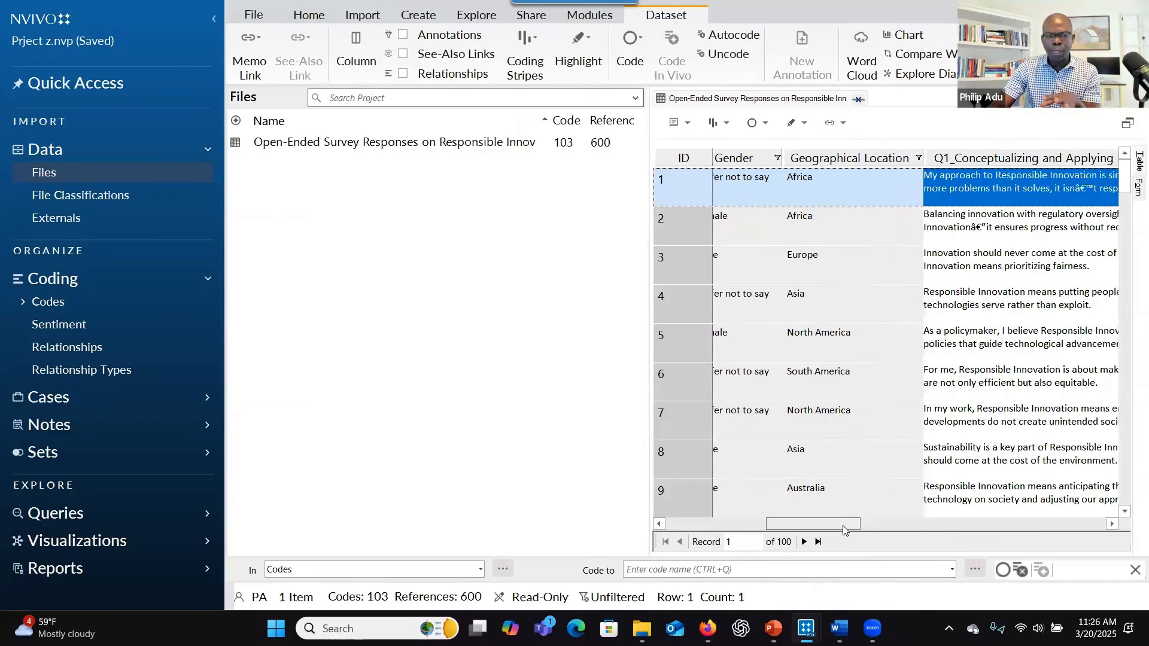
- Open the survey's question codes and review the responses coded to Q1_Conceptualizing and Applying Responsible Innovation
click(23, 306)
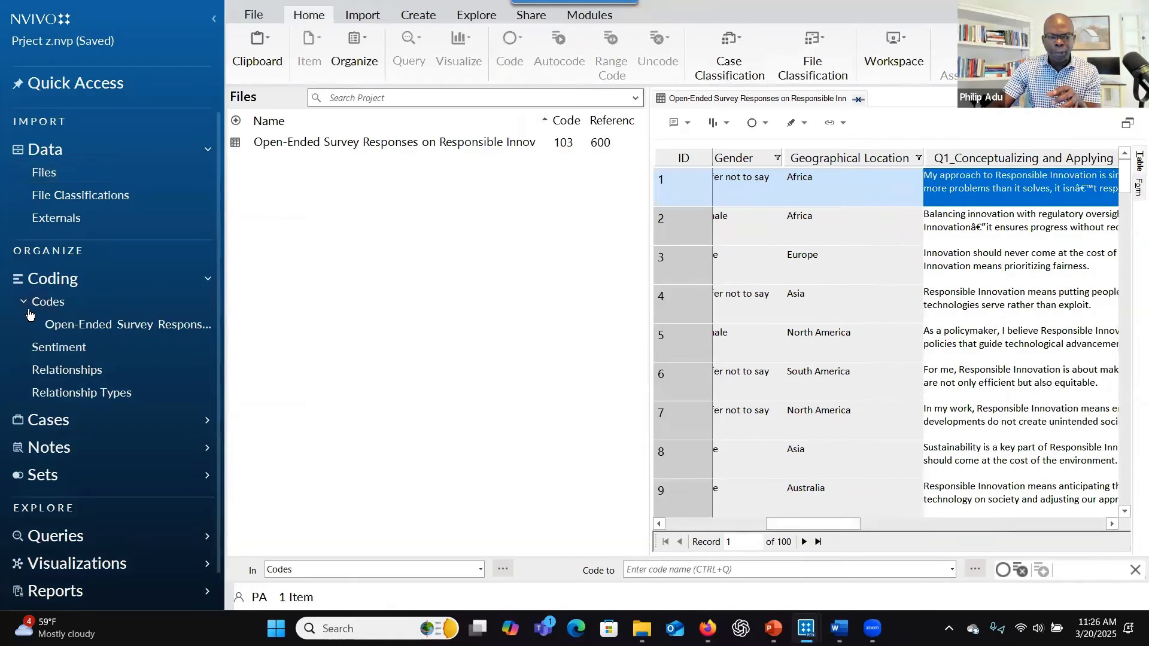
click(78, 329)
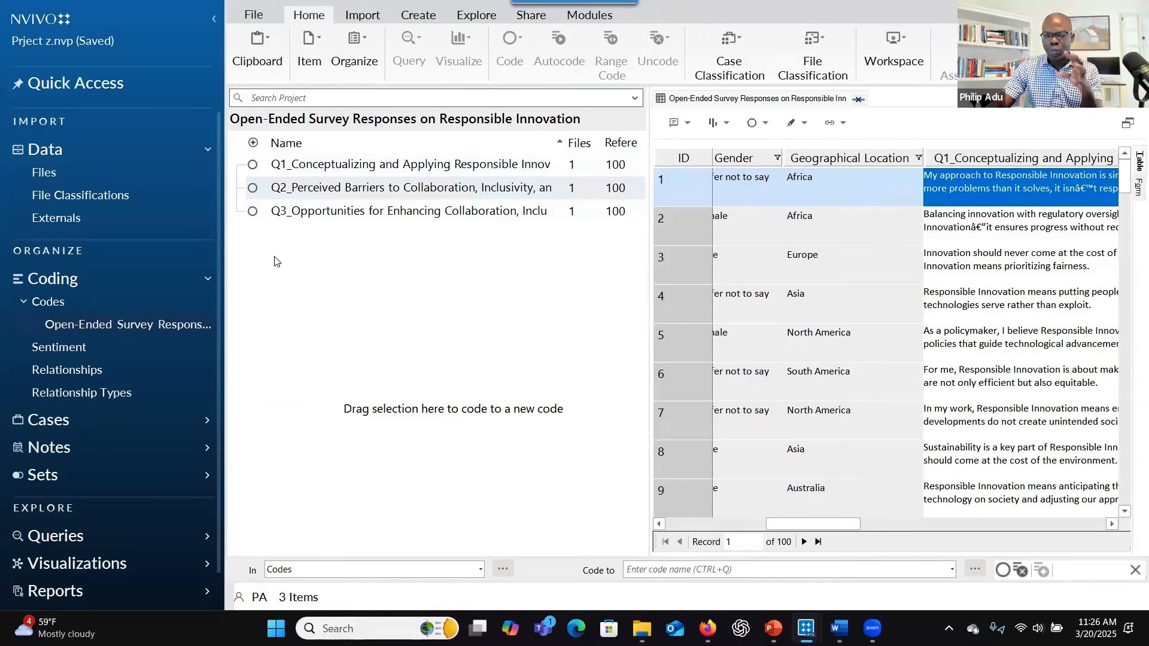
click(345, 169)
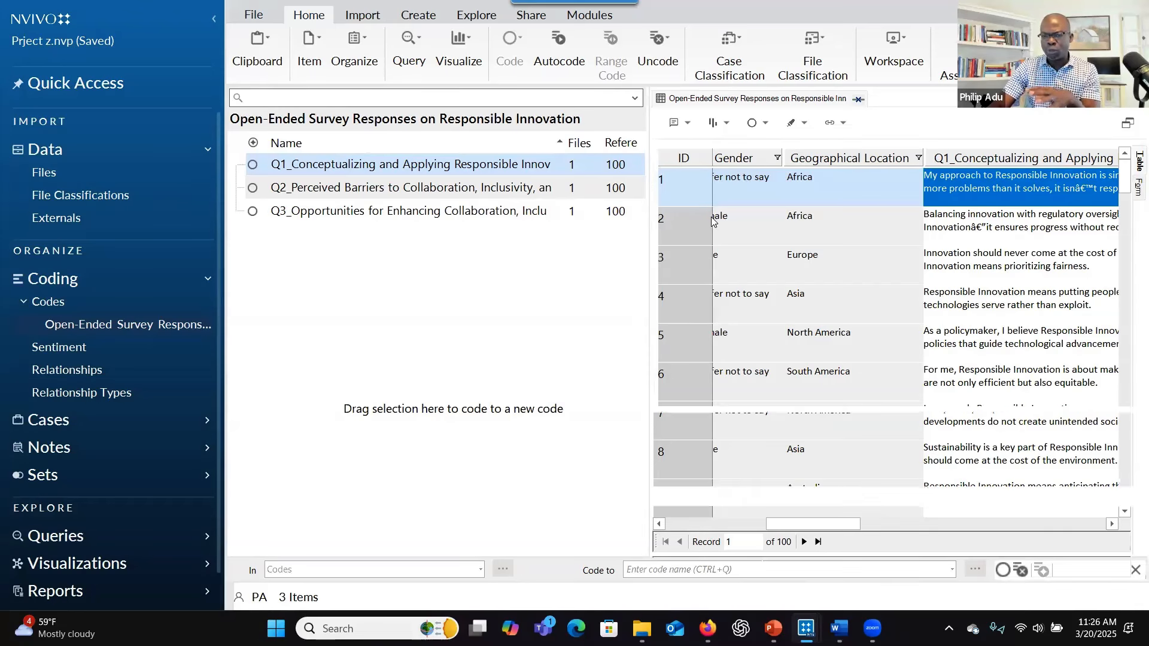
scroll(835, 311, down, 12)
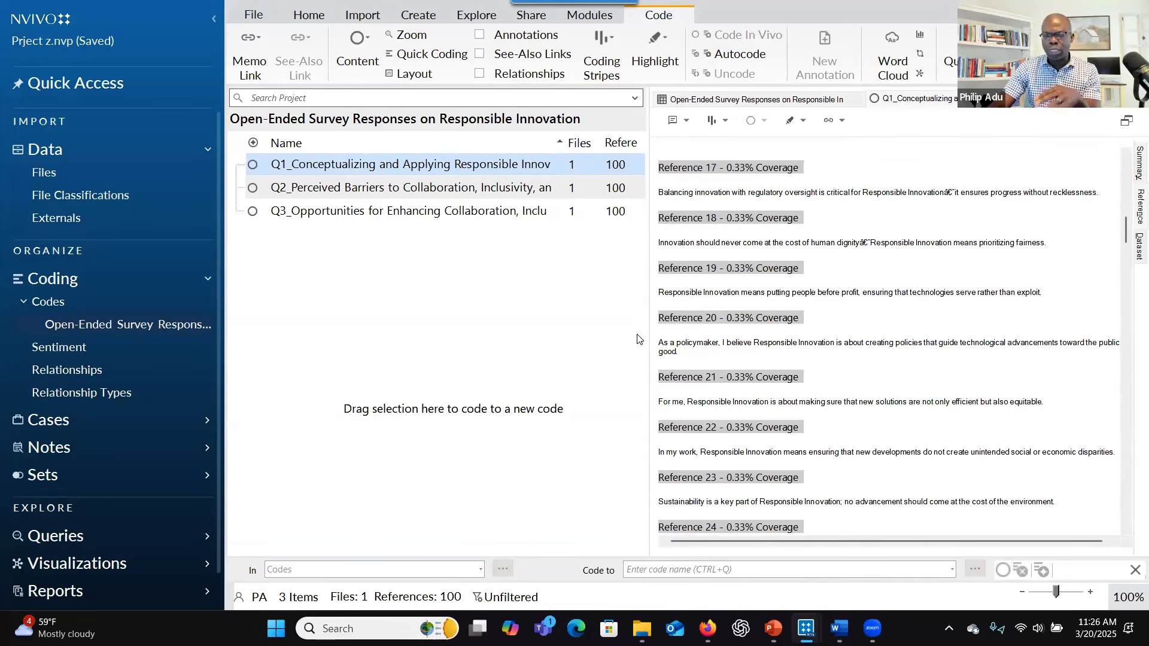
- Reopen Project Y in NVivo, viewing the Step 2 Setting Up NVivo slide in a maximized PowerPoint window meanwhile
double_click(797, 21)
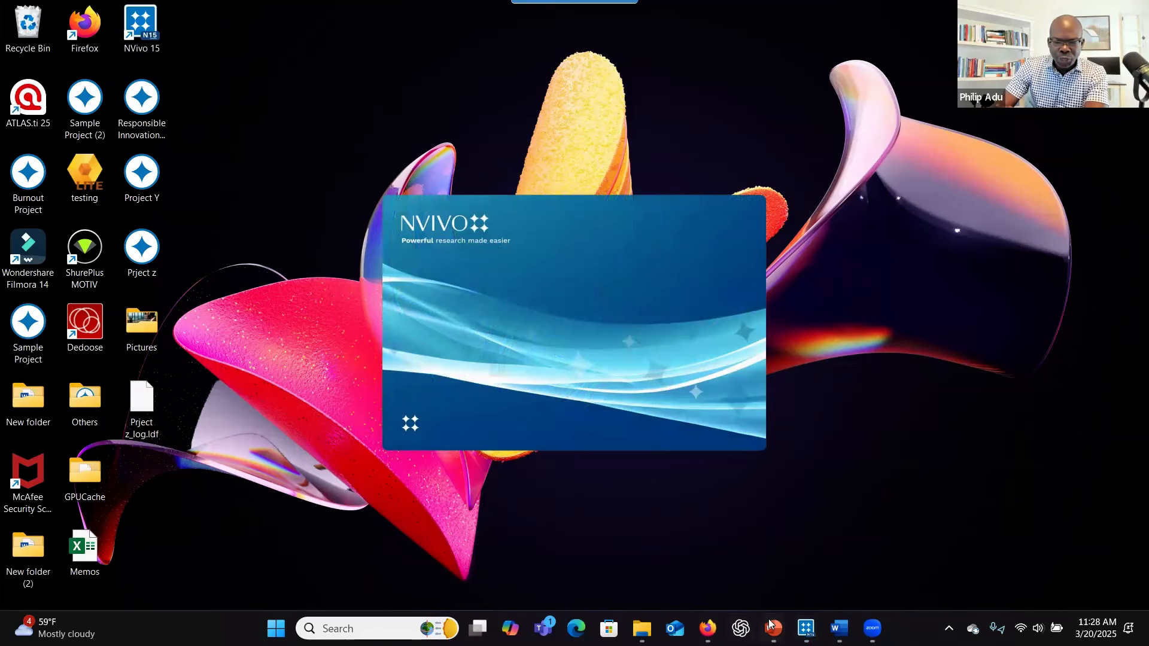
mouse_move(774, 628)
click(778, 544)
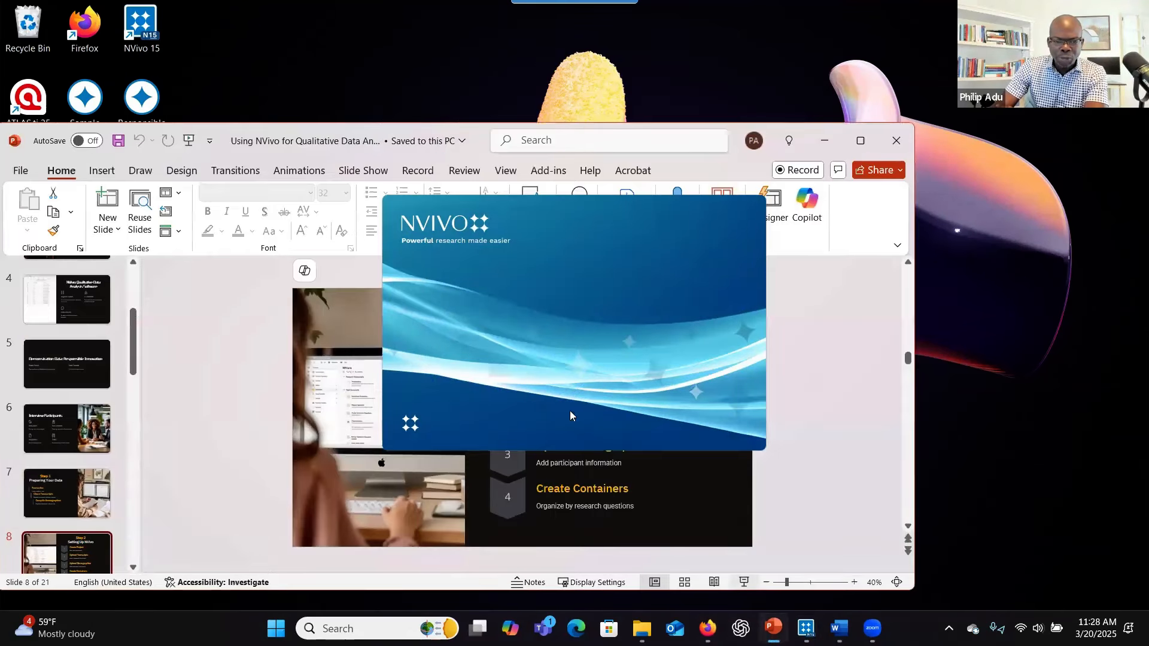
click(861, 140)
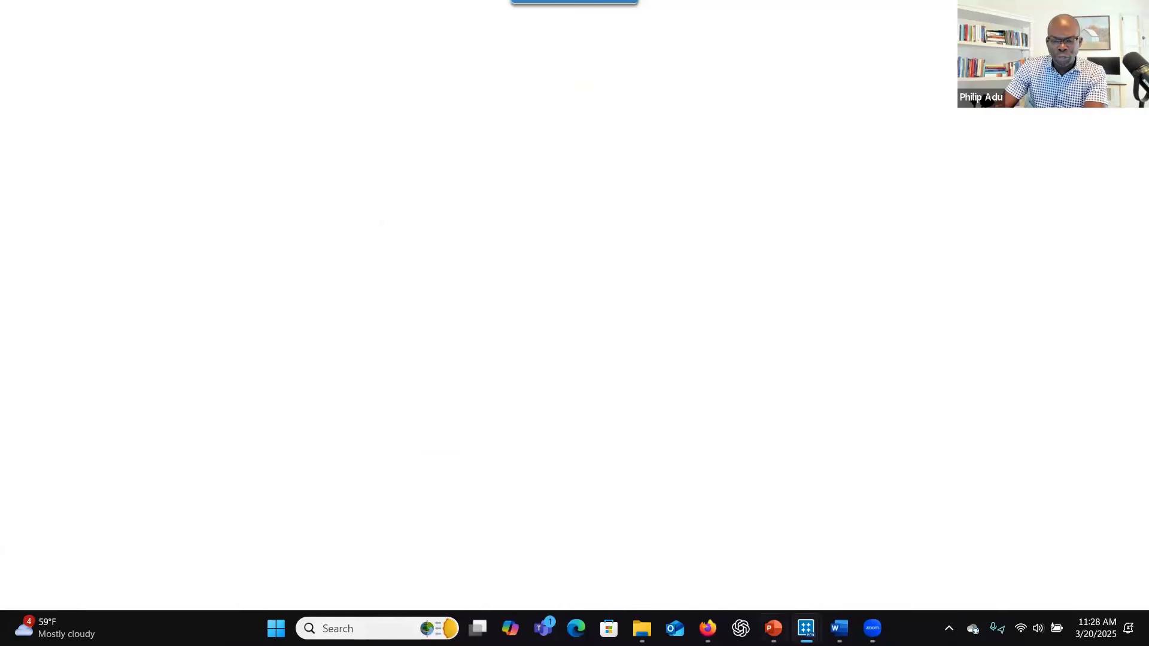
mouse_move(873, 628)
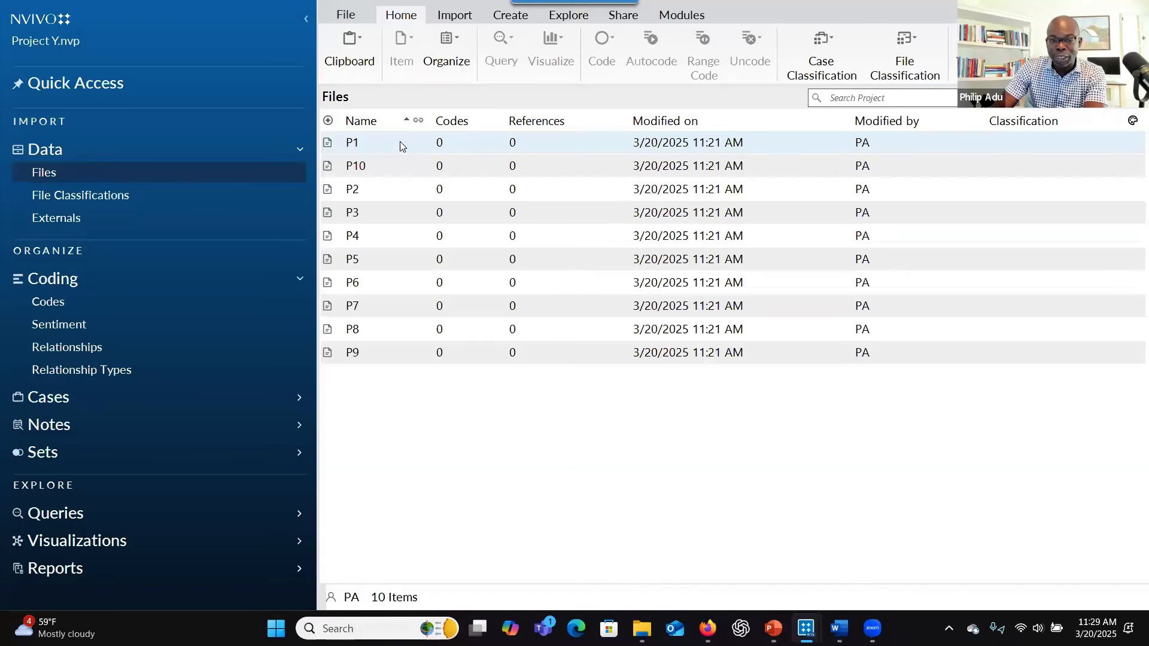
- Create cases from transcripts P1 through P10 in the Cases folder with no classification assigned, and open the Cases list
click(400, 143)
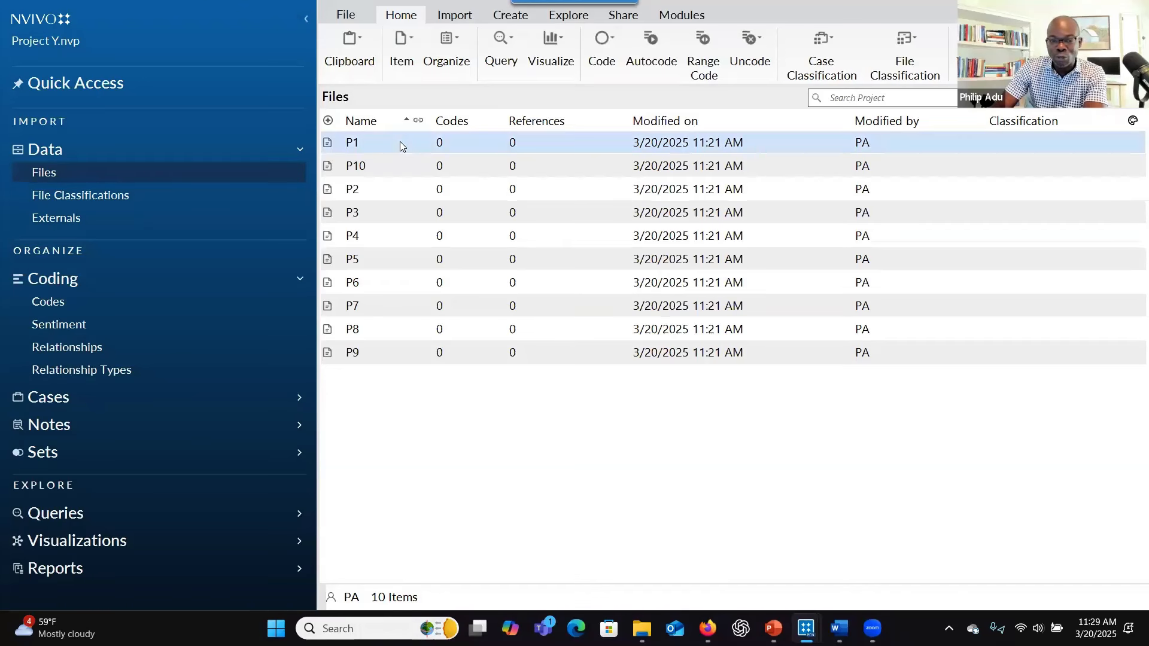
shift+click(392, 359)
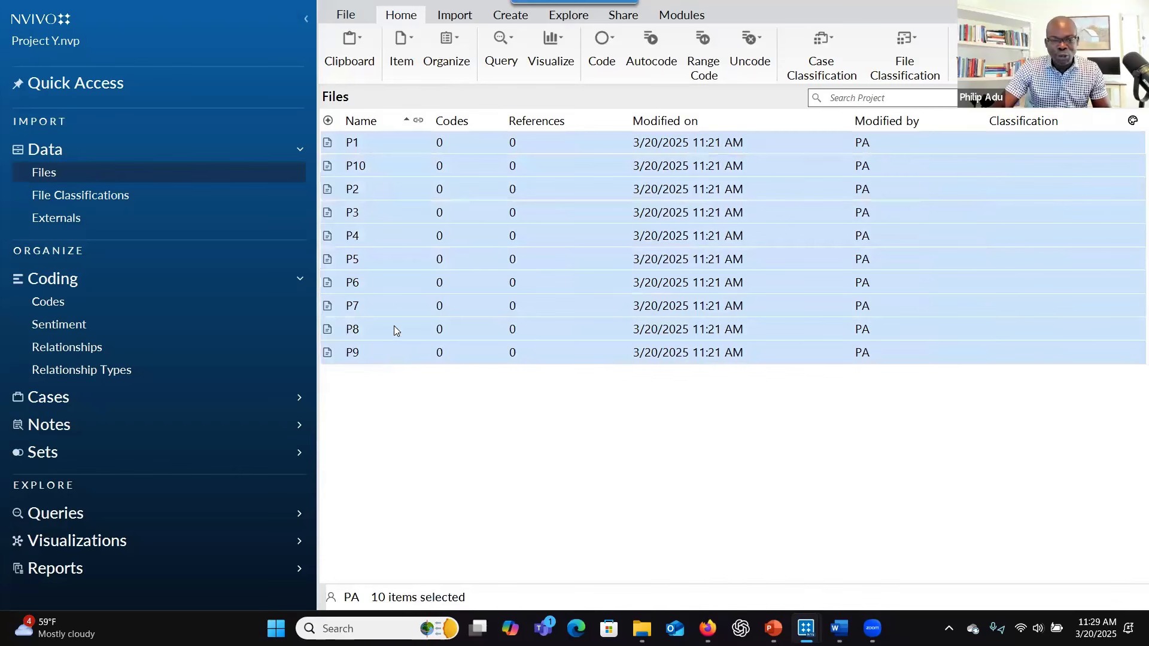
right_click(393, 298)
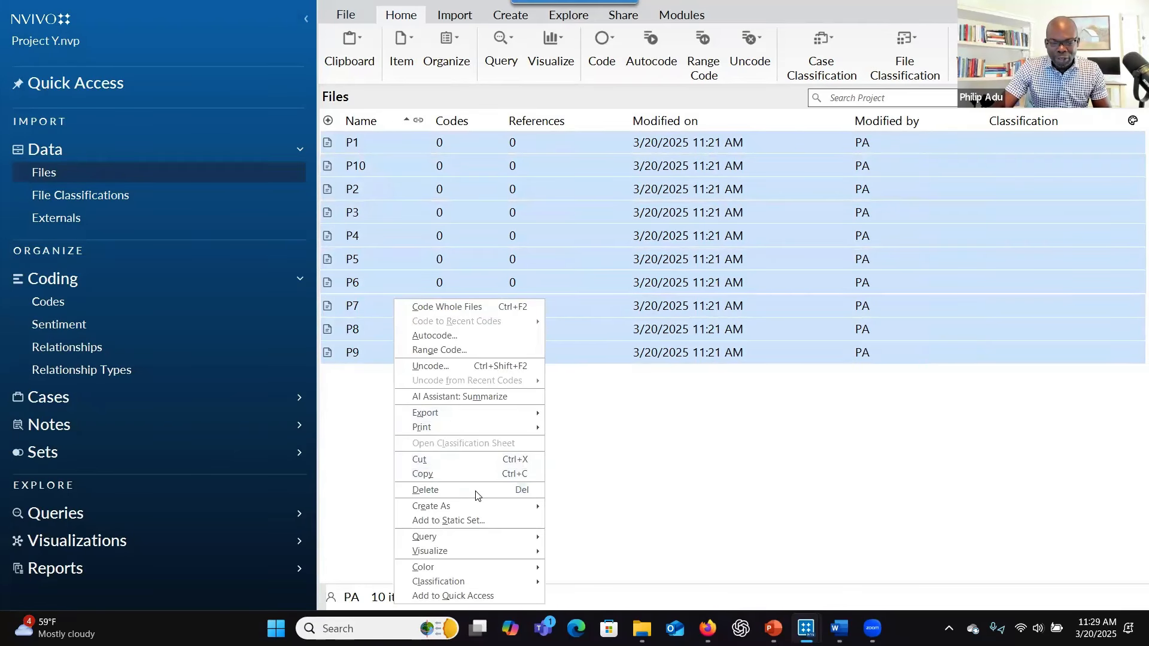
mouse_move(487, 507)
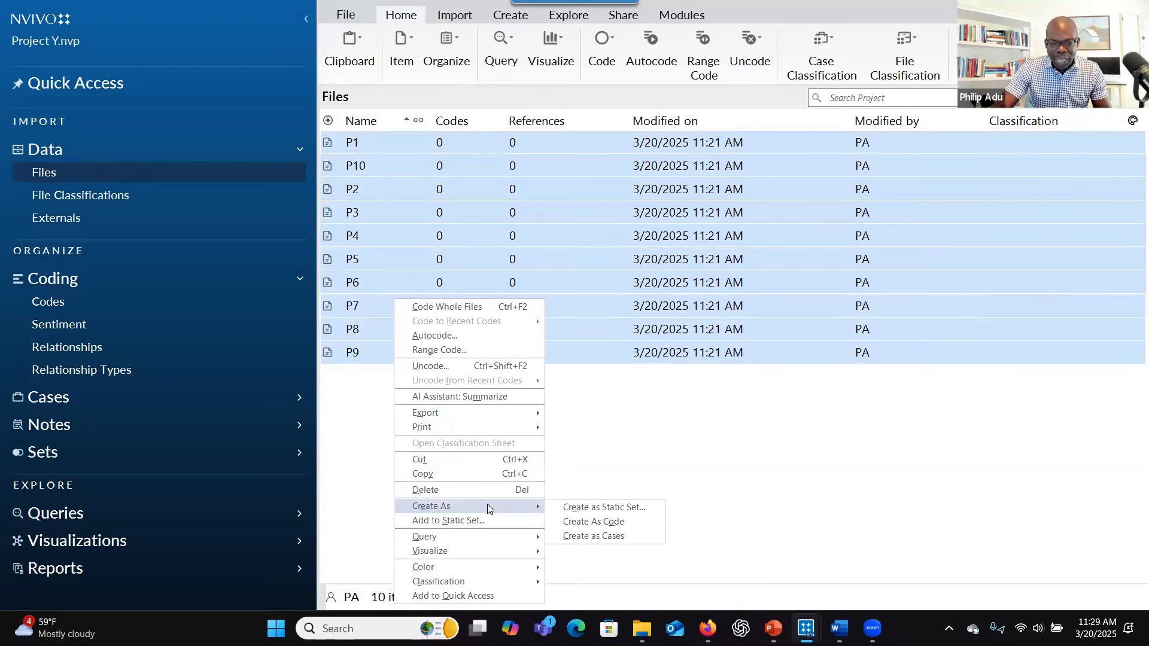
click(604, 536)
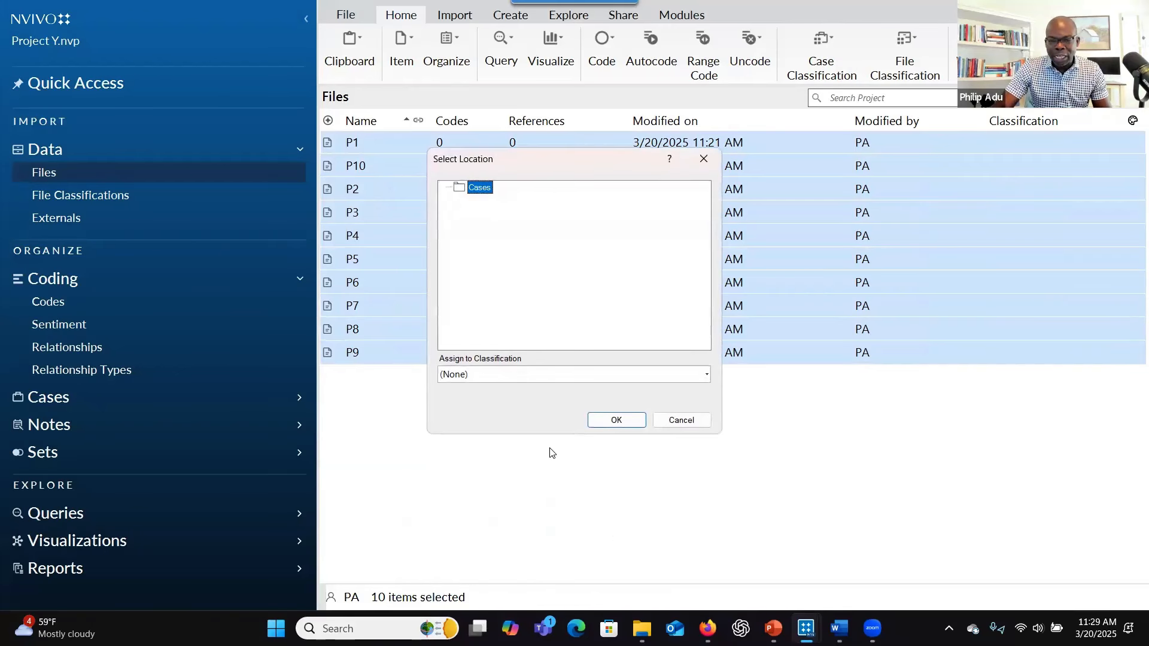
click(705, 375)
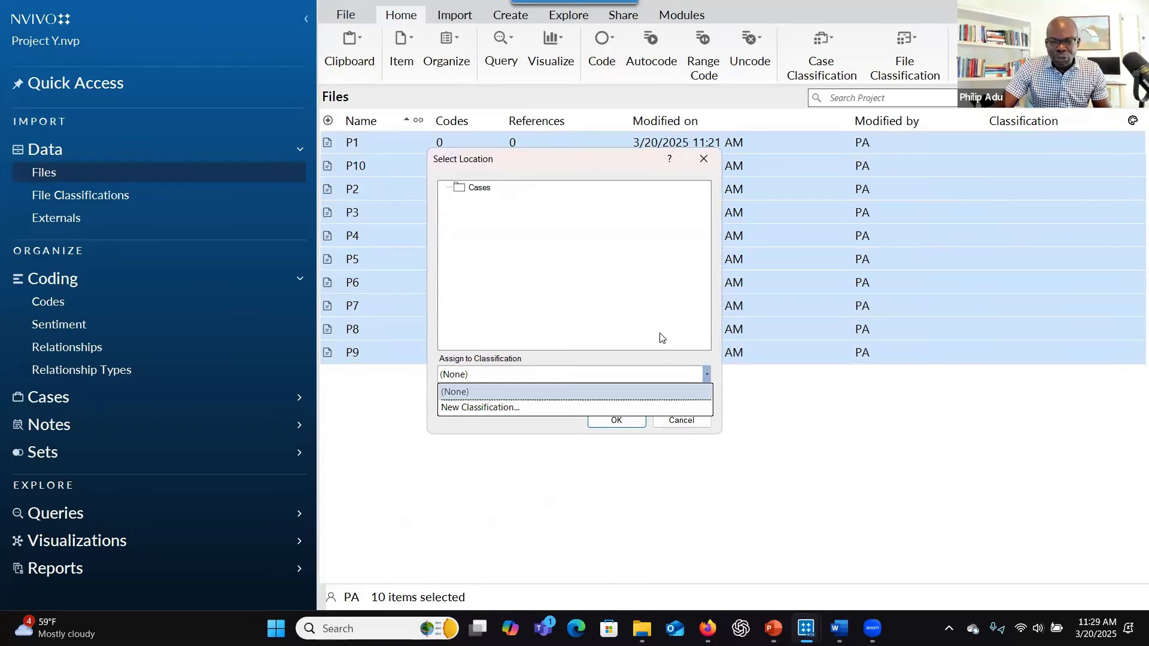
click(644, 310)
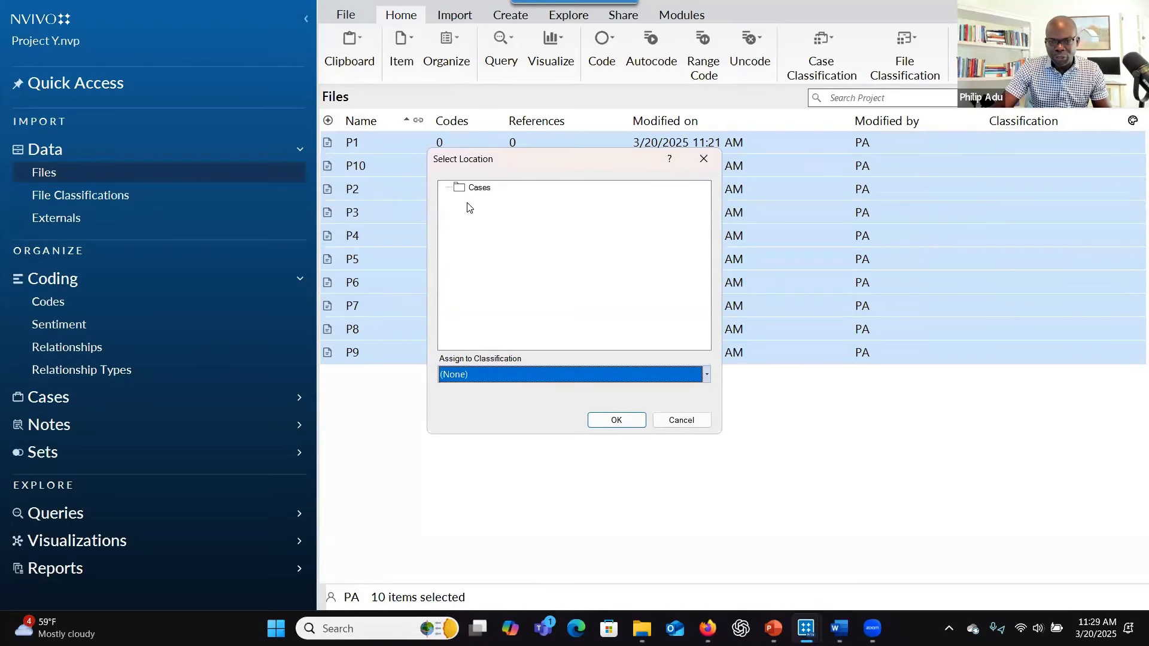
click(606, 421)
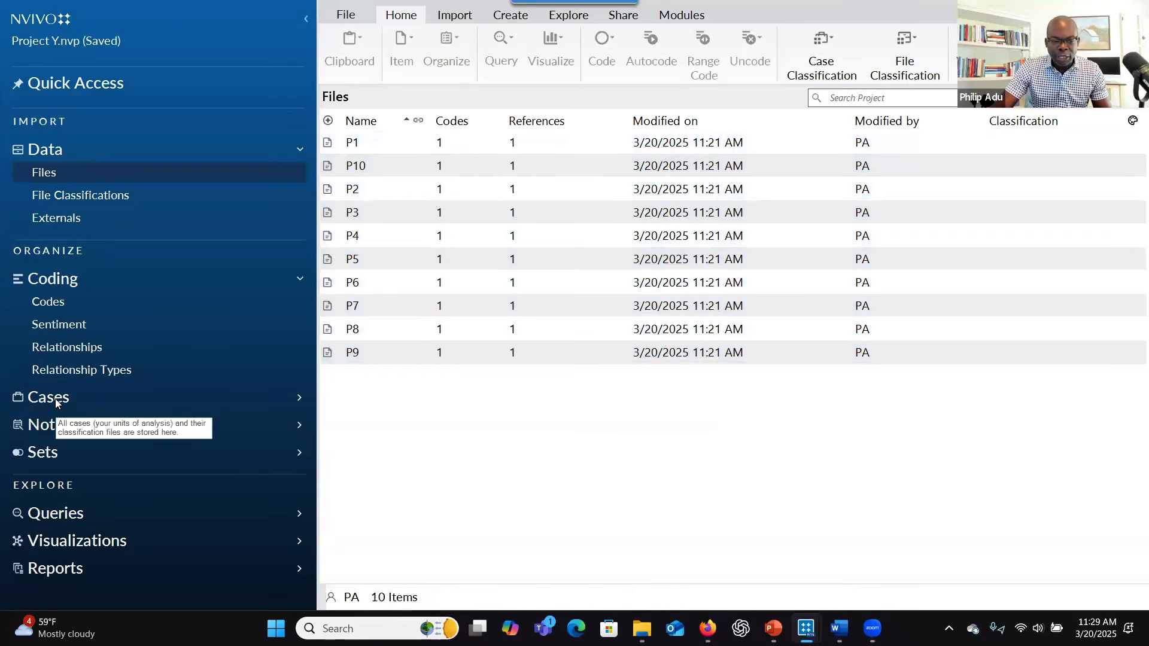
click(56, 400)
click(60, 421)
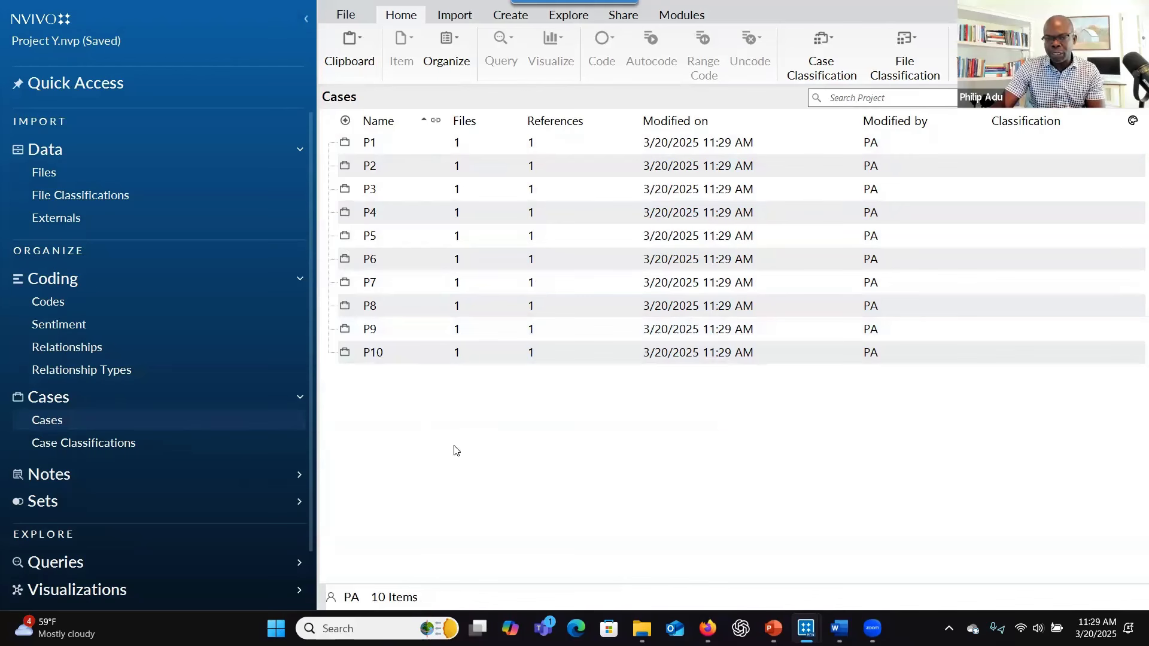
- Start a classification sheet import using the Demographics_Responsible innovation file as the source
click(456, 13)
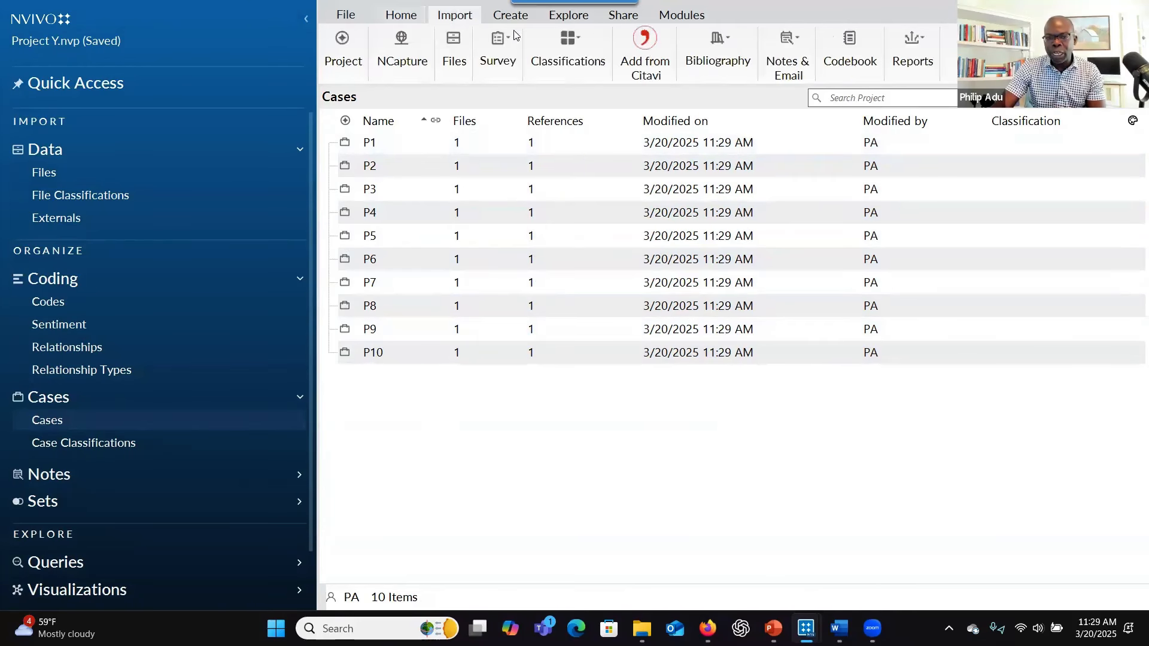
click(578, 40)
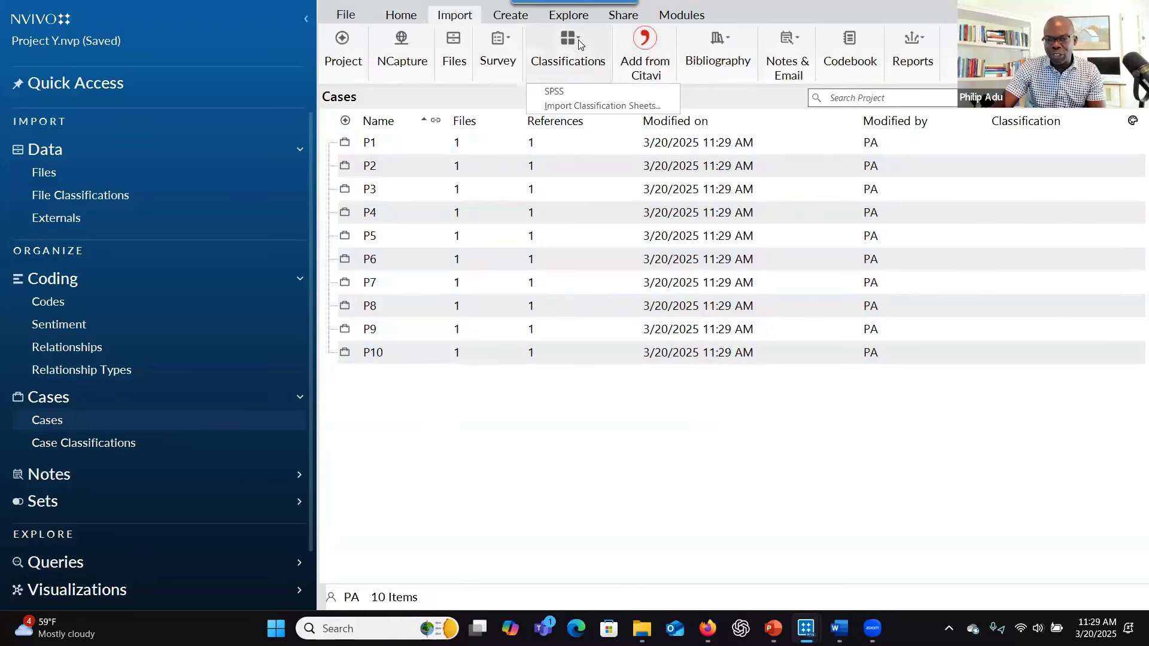
click(576, 108)
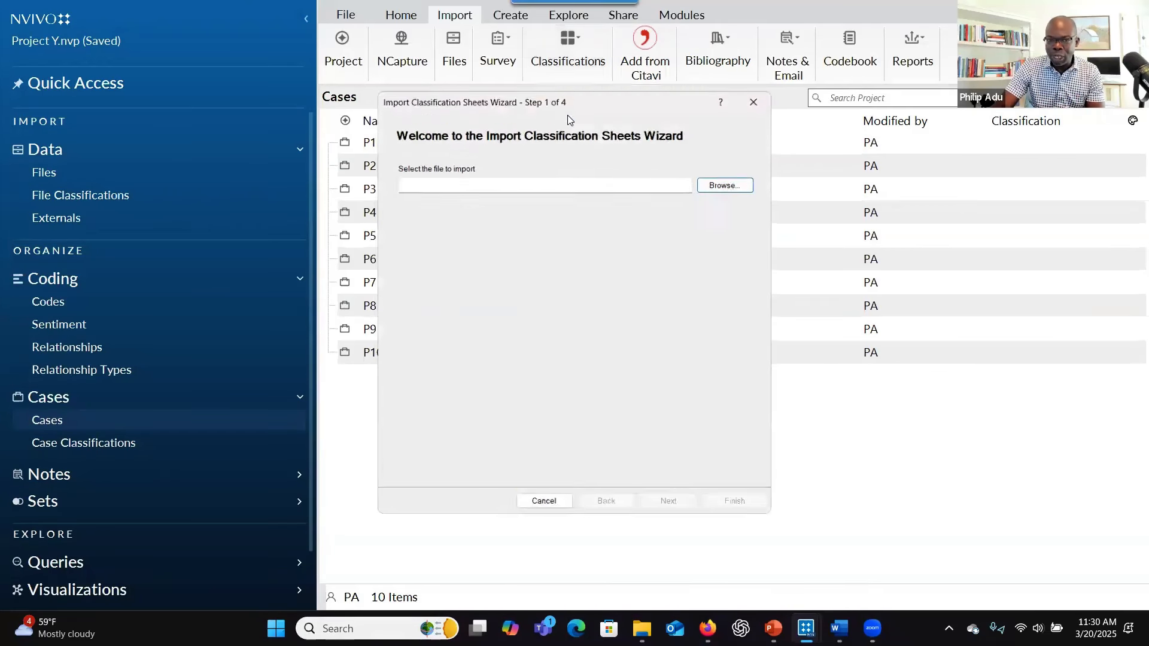
click(707, 181)
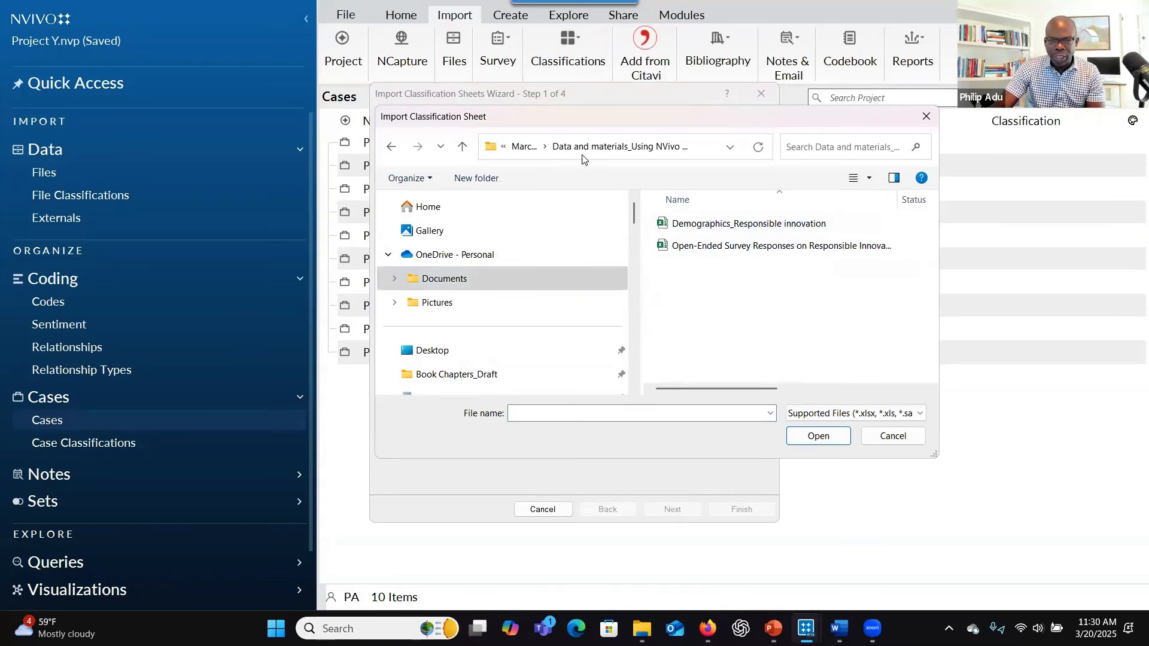
drag(689, 116, 577, 102)
double_click(590, 213)
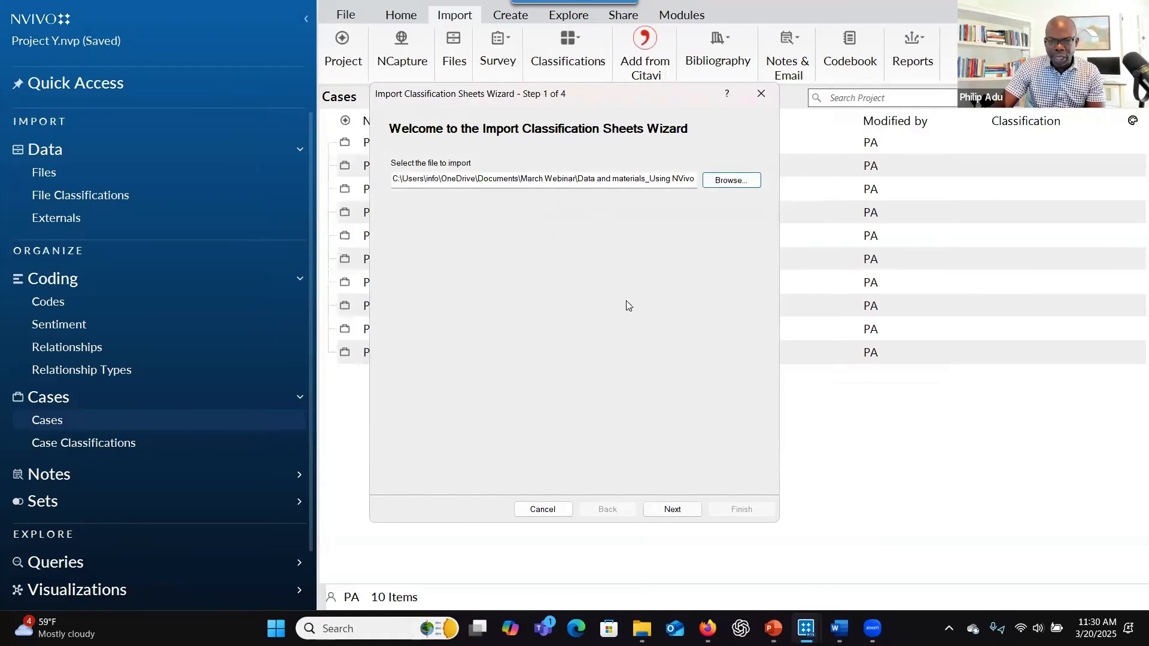
click(673, 510)
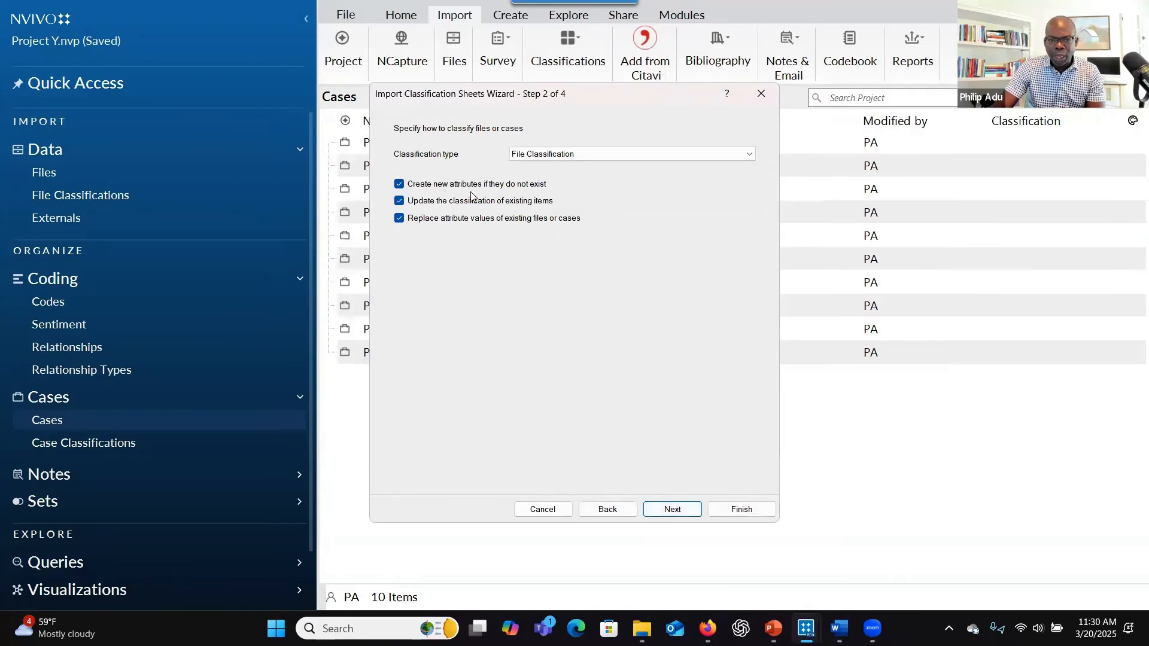
- Set the imported sheet's classification type to Case Classification and proceed to the case representation settings
click(541, 157)
click(543, 174)
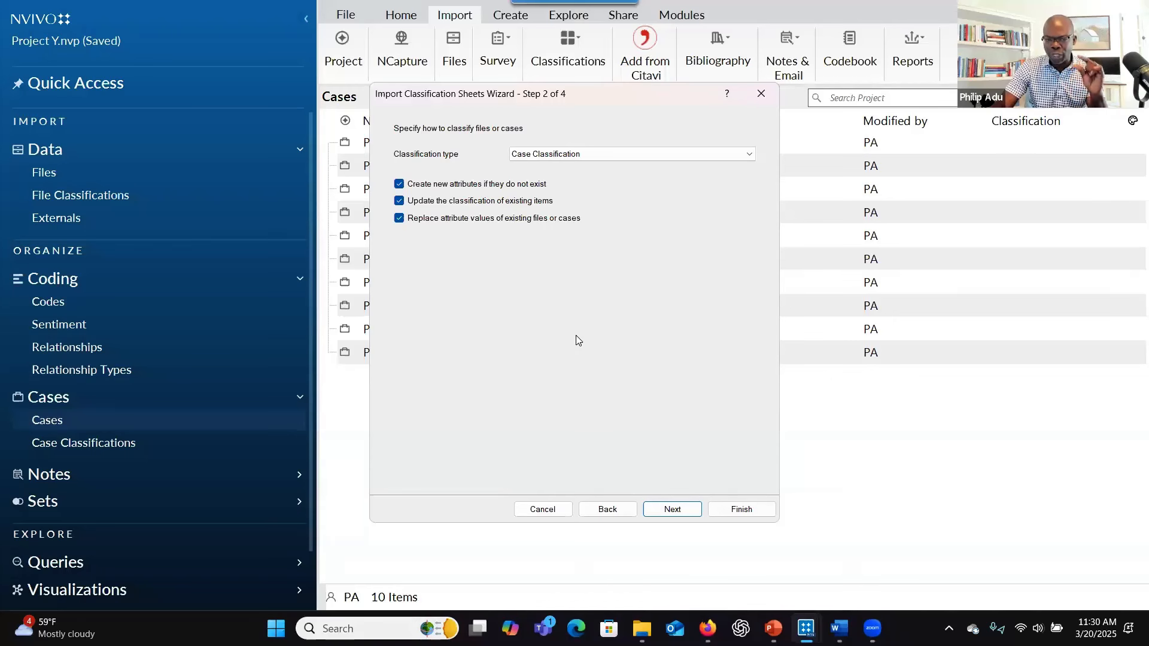
click(597, 155)
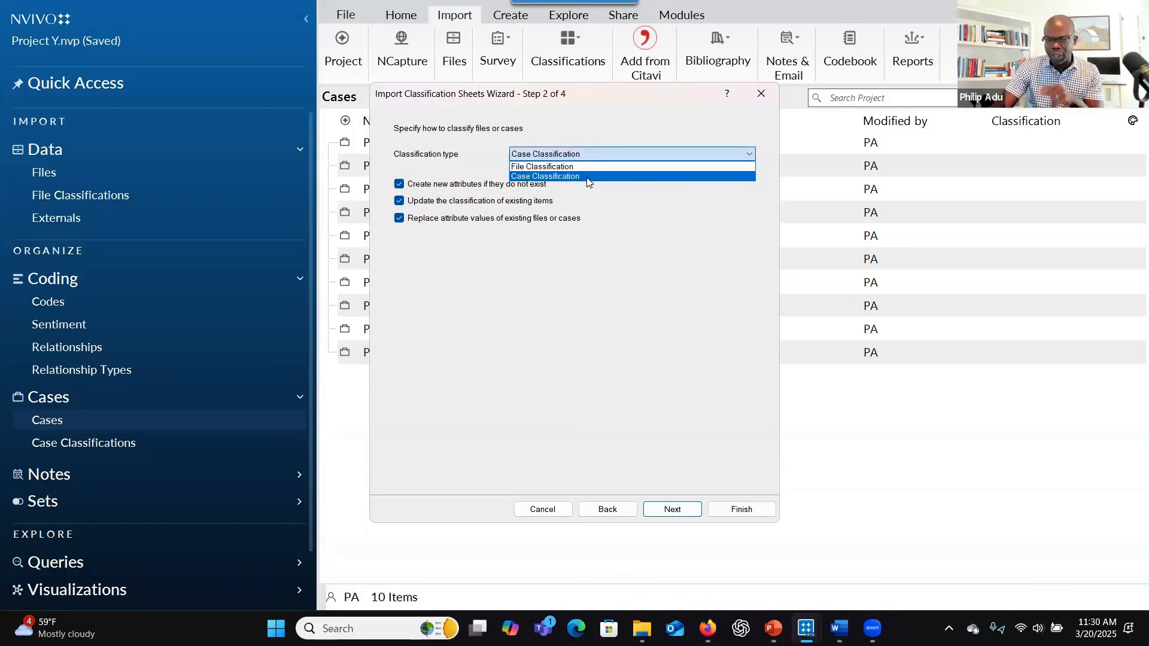
click(588, 177)
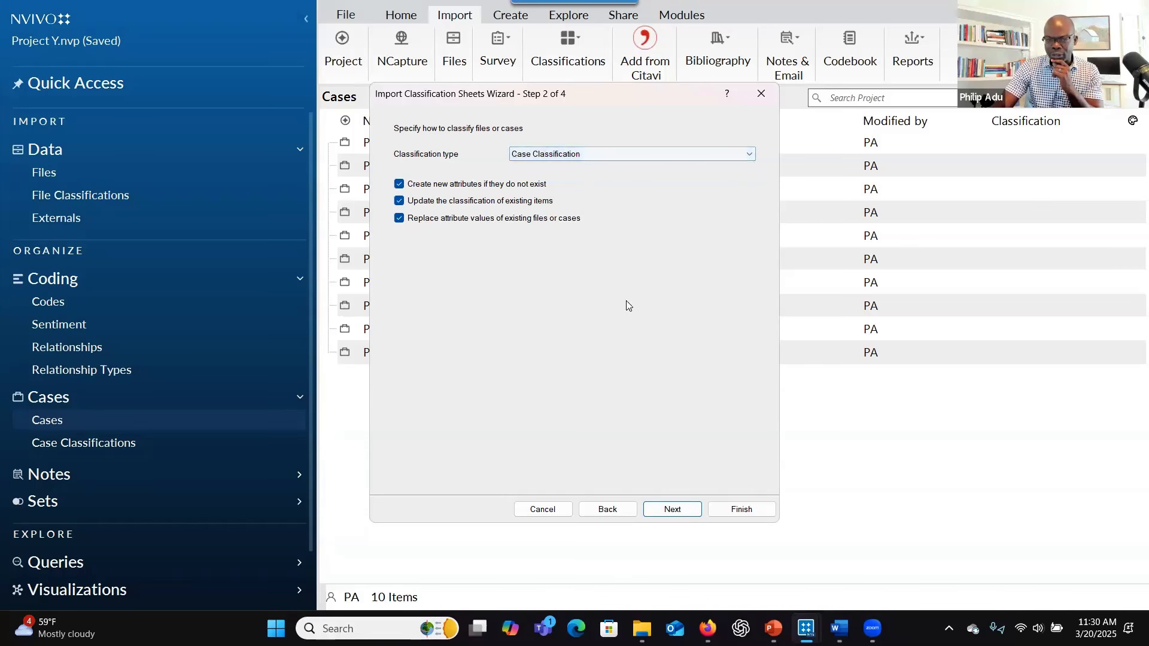
click(671, 508)
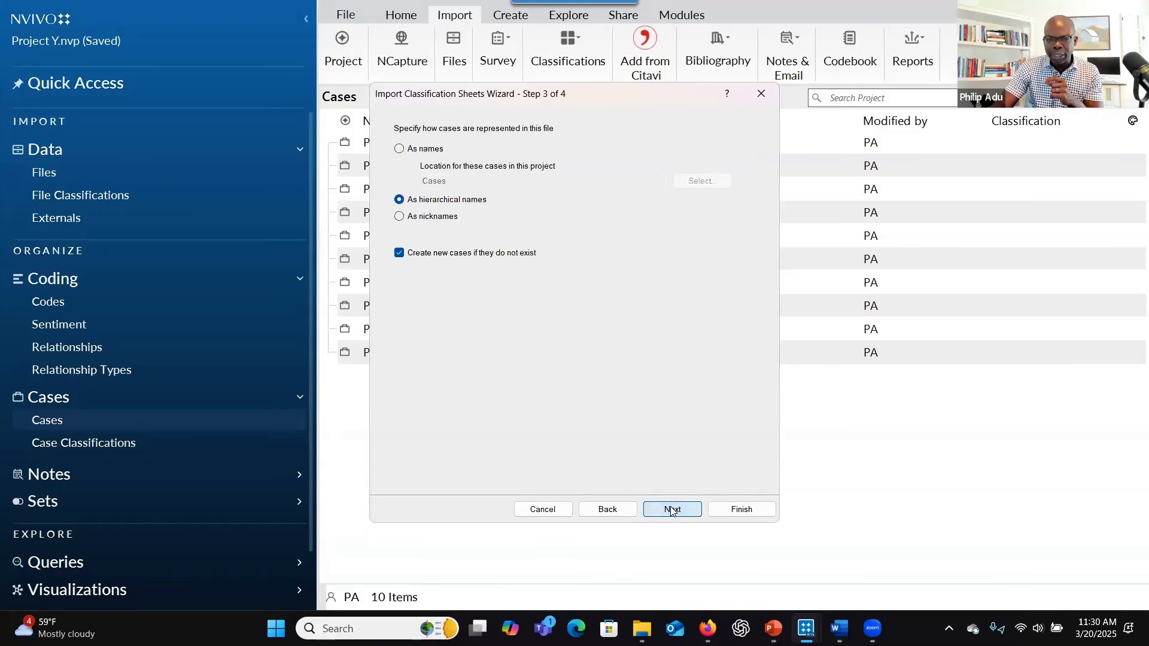
- Represent the cases as names located in the Cases folder and finish importing the demographics classification sheet
click(400, 150)
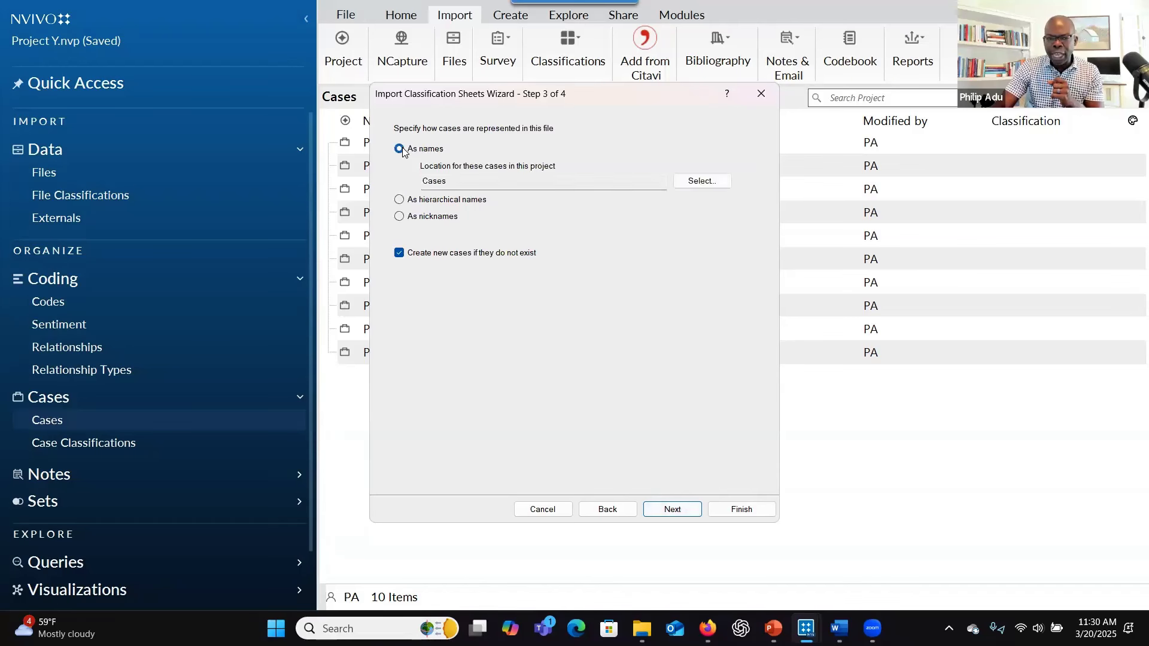
click(700, 182)
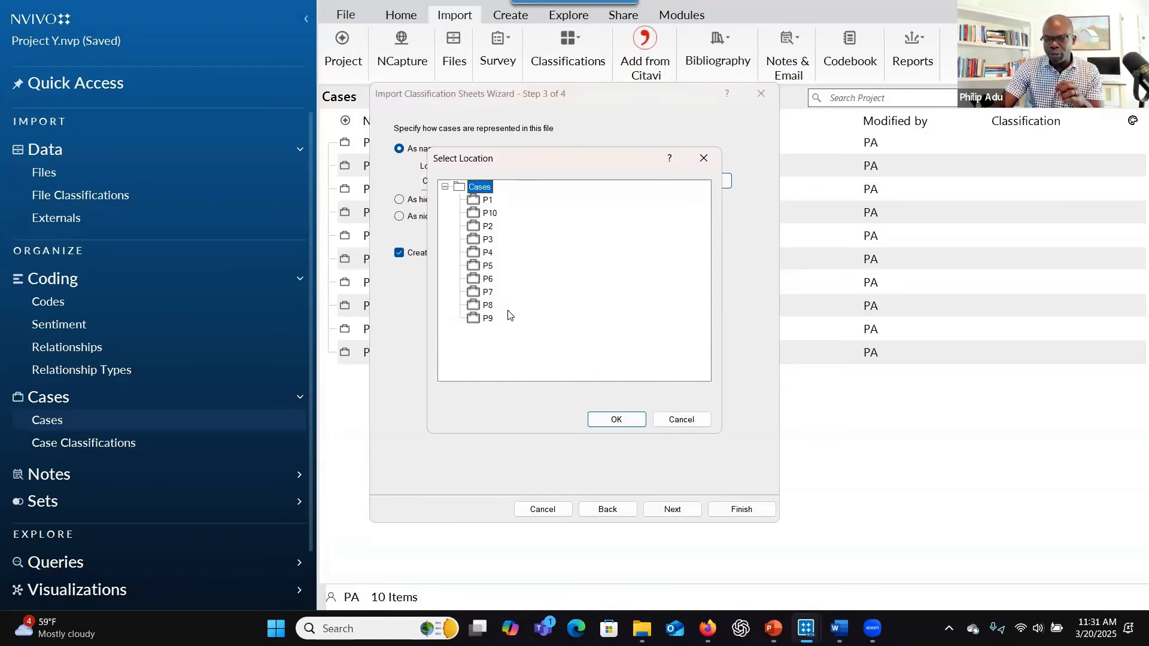
click(597, 422)
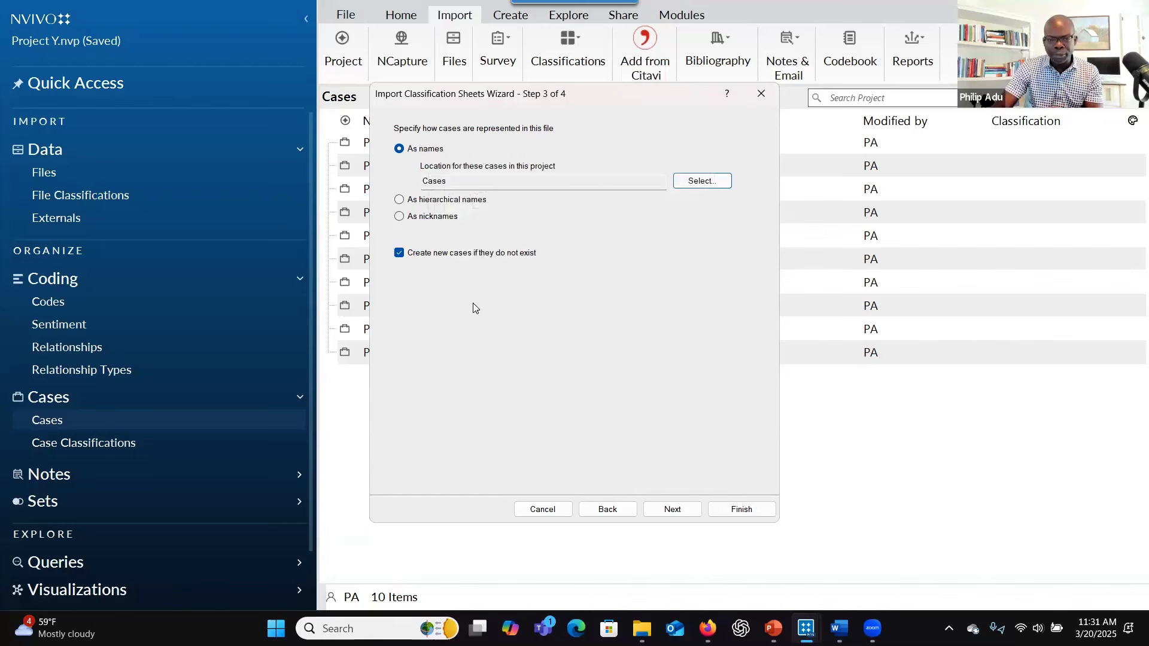
click(727, 506)
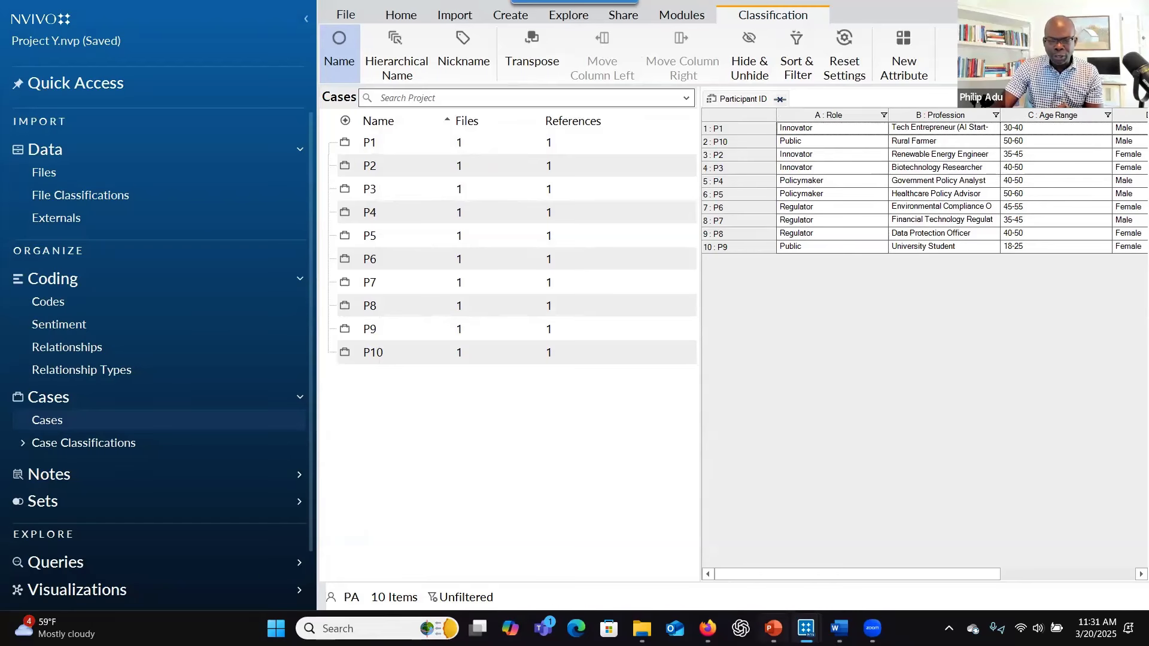
- Switch to PowerPoint to check the Create Containers stage on the Step 2 slide, and return to NVivo
mouse_move(772, 629)
click(773, 570)
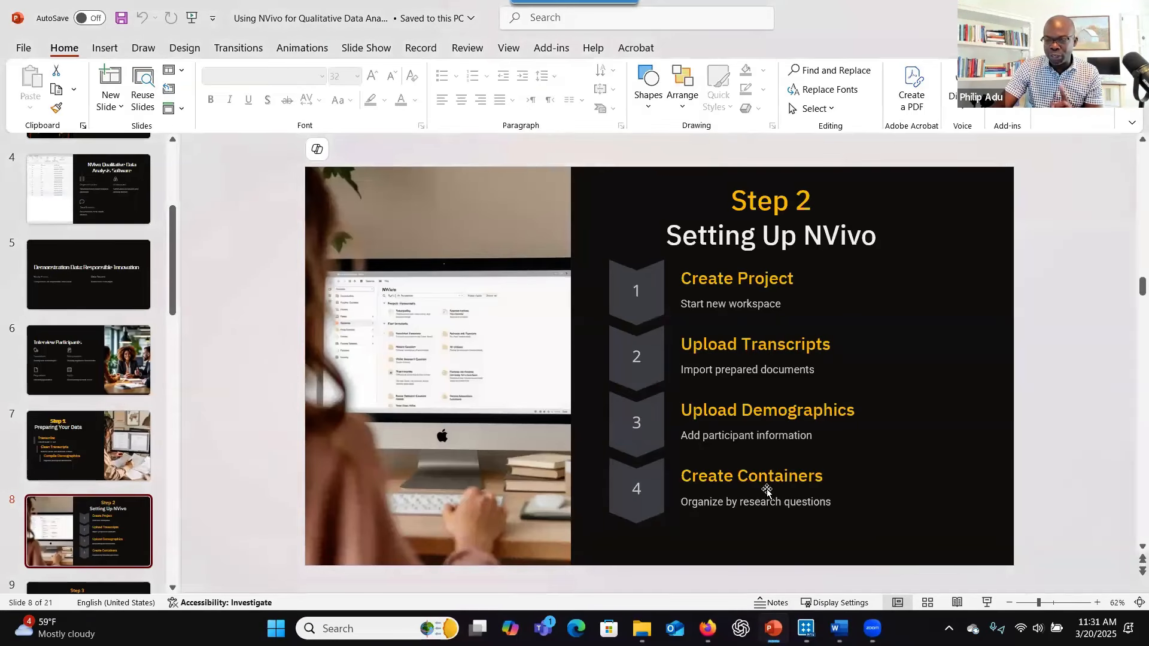
double_click(821, 21)
click(635, 158)
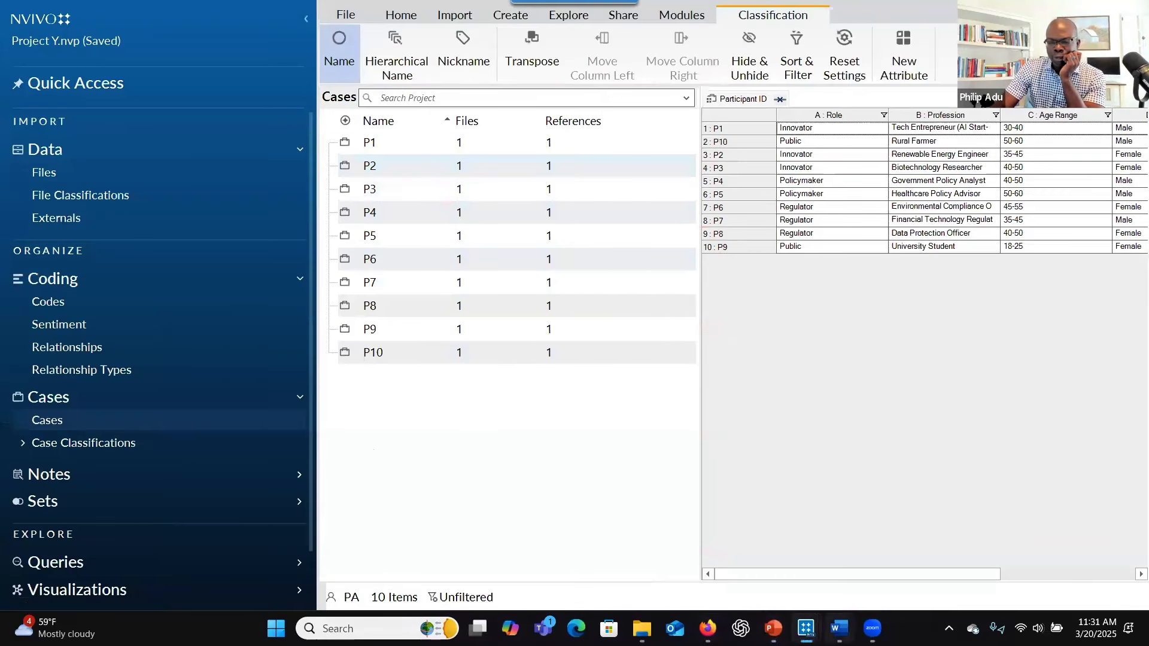
- Switch to the Word document Perspectives on Responsible Innovation and view its research questions at 120% zoom
mouse_move(840, 628)
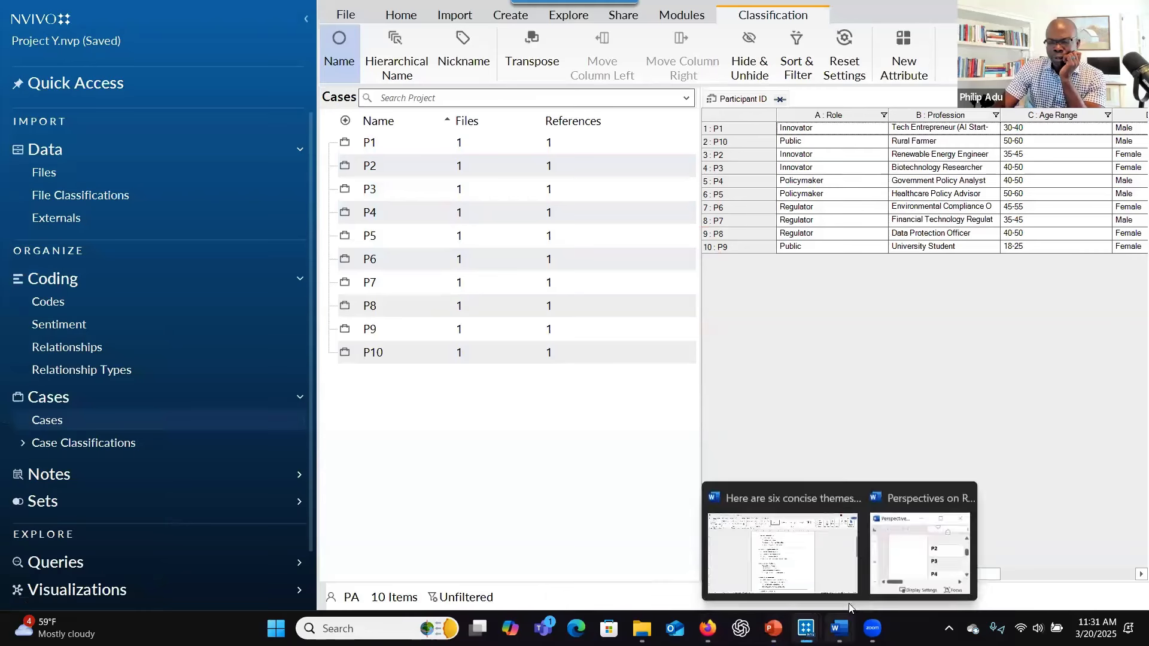
click(891, 555)
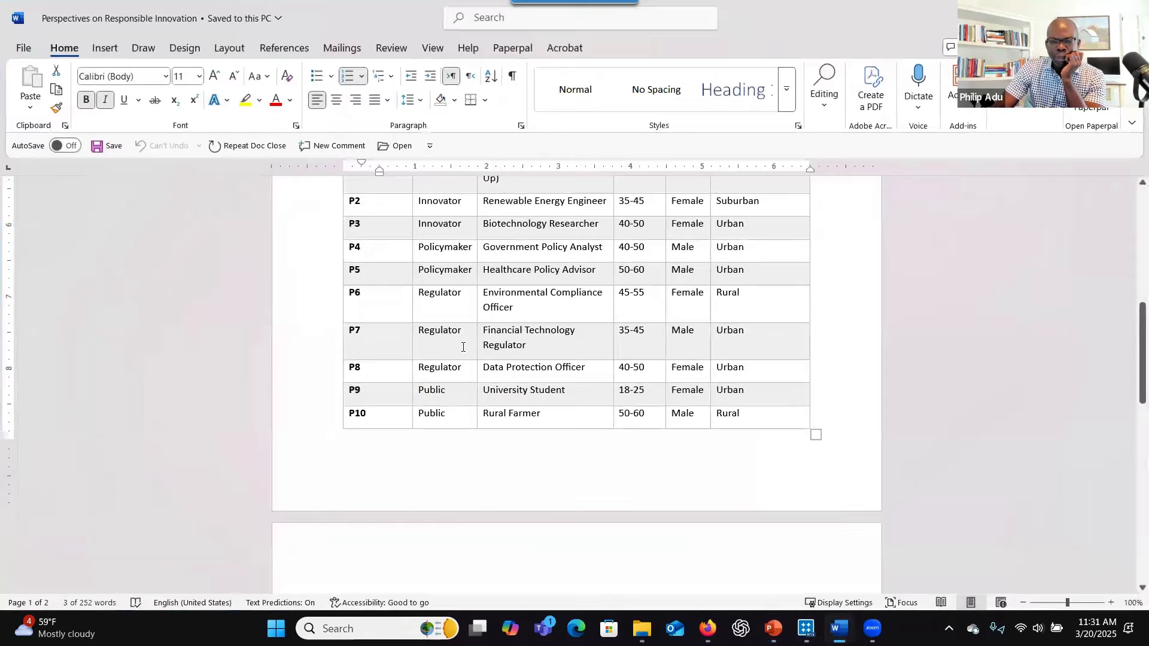
scroll(463, 348, down, 1)
scroll(462, 347, up, 12)
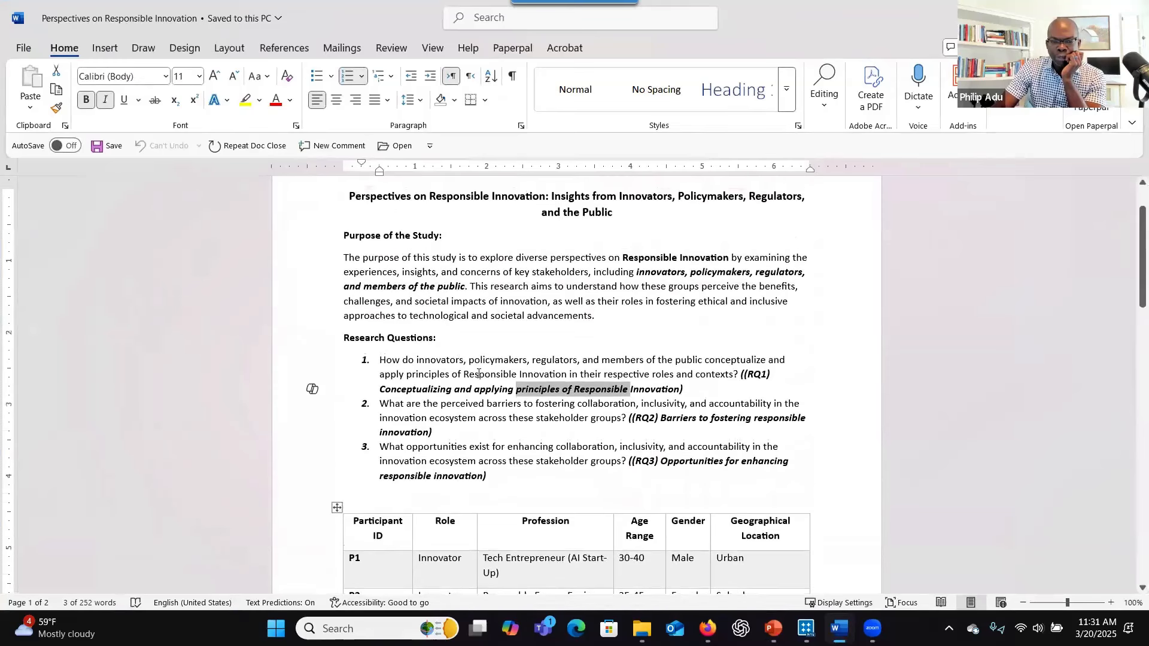
click(1110, 603)
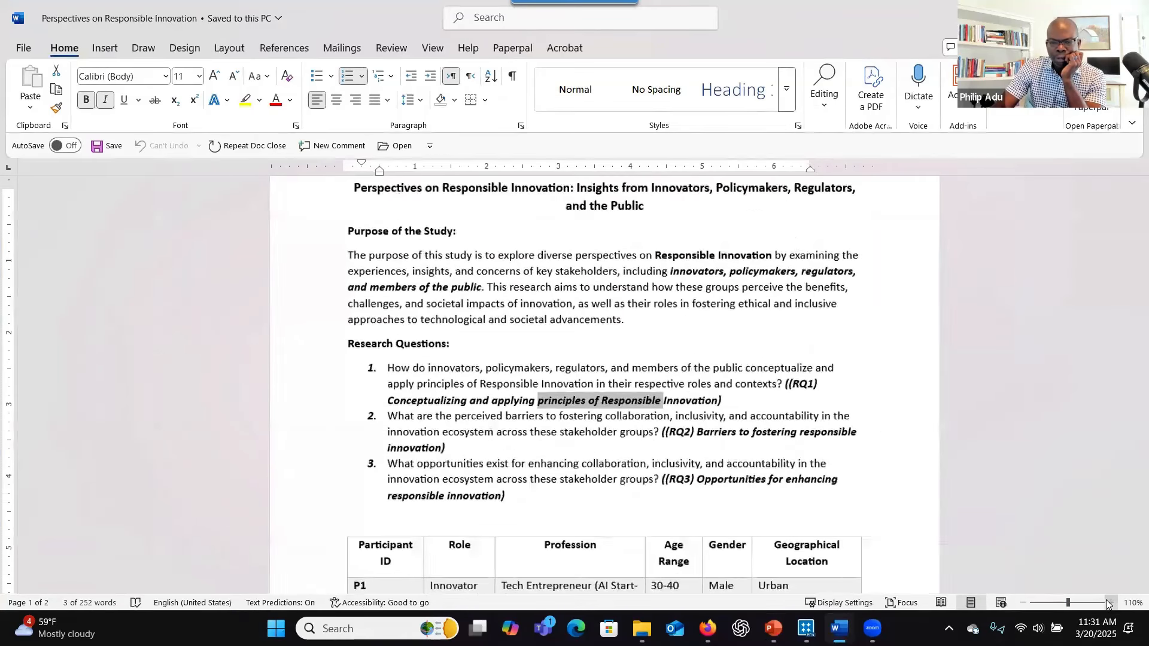
click(1111, 604)
scroll(668, 471, down, 3)
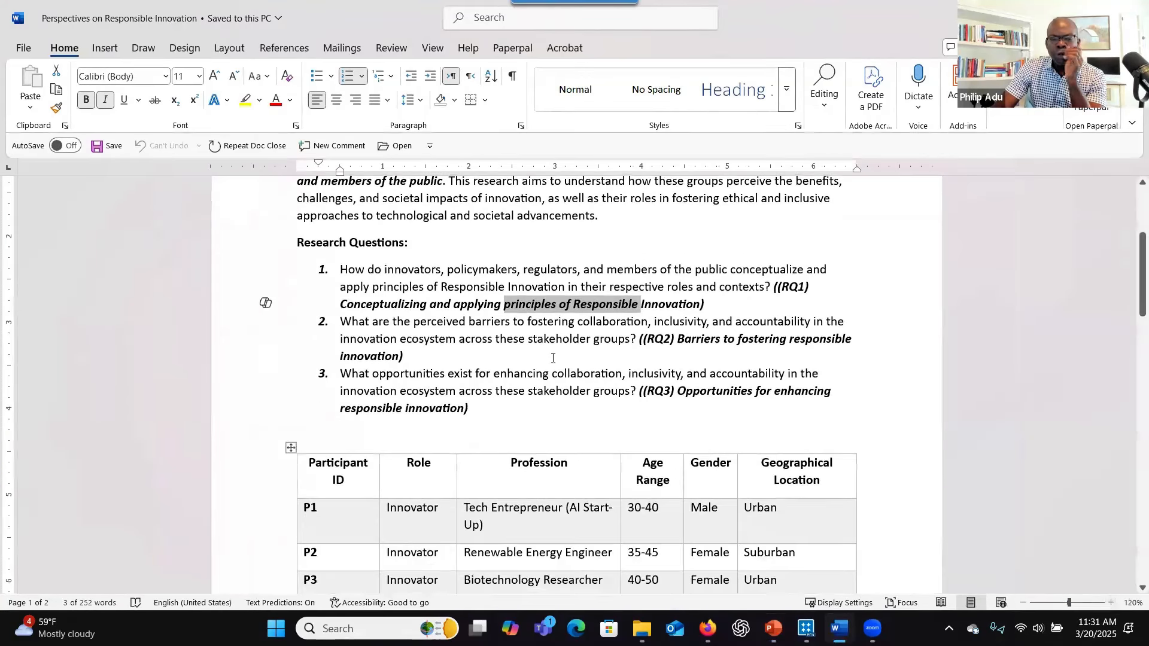
- Examine research question 1, its stakeholder groups and the RQ1 label, plus the RQ2 label, by highlighting their text
click(529, 340)
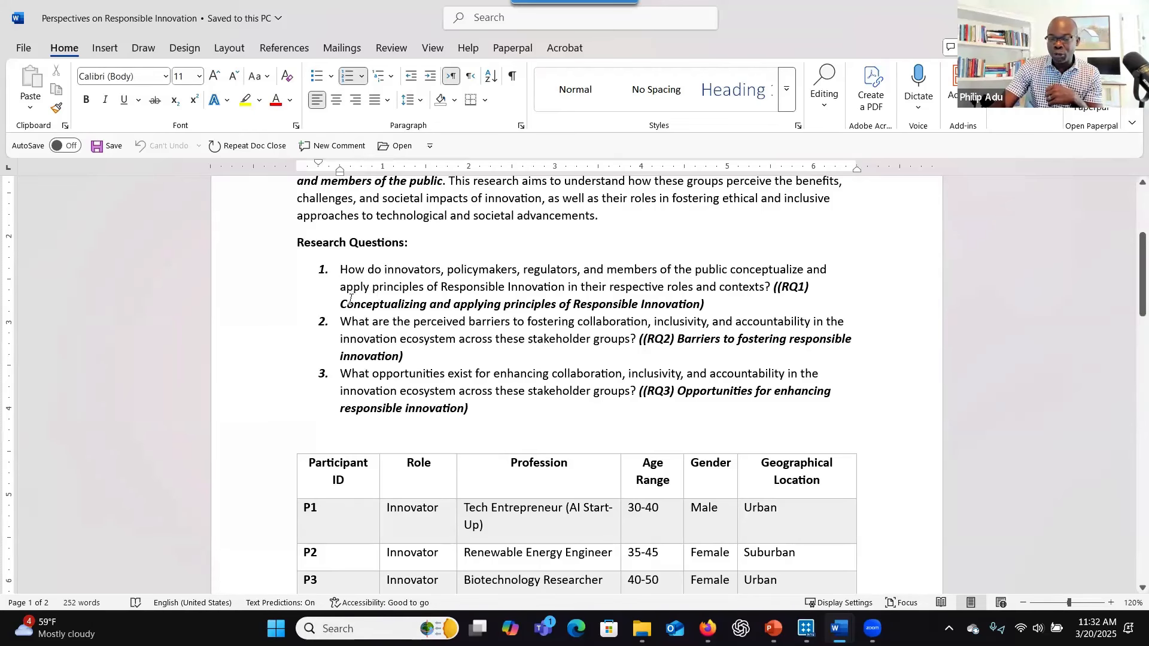
click(345, 269)
drag(574, 262, 775, 289)
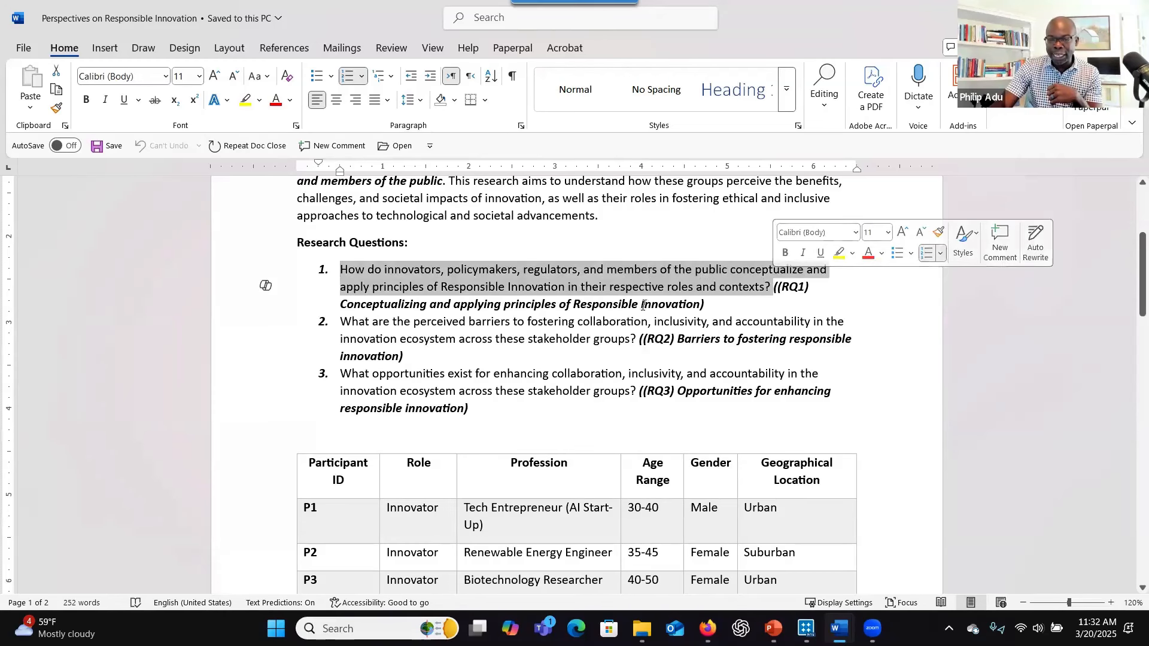
drag(705, 304, 371, 302)
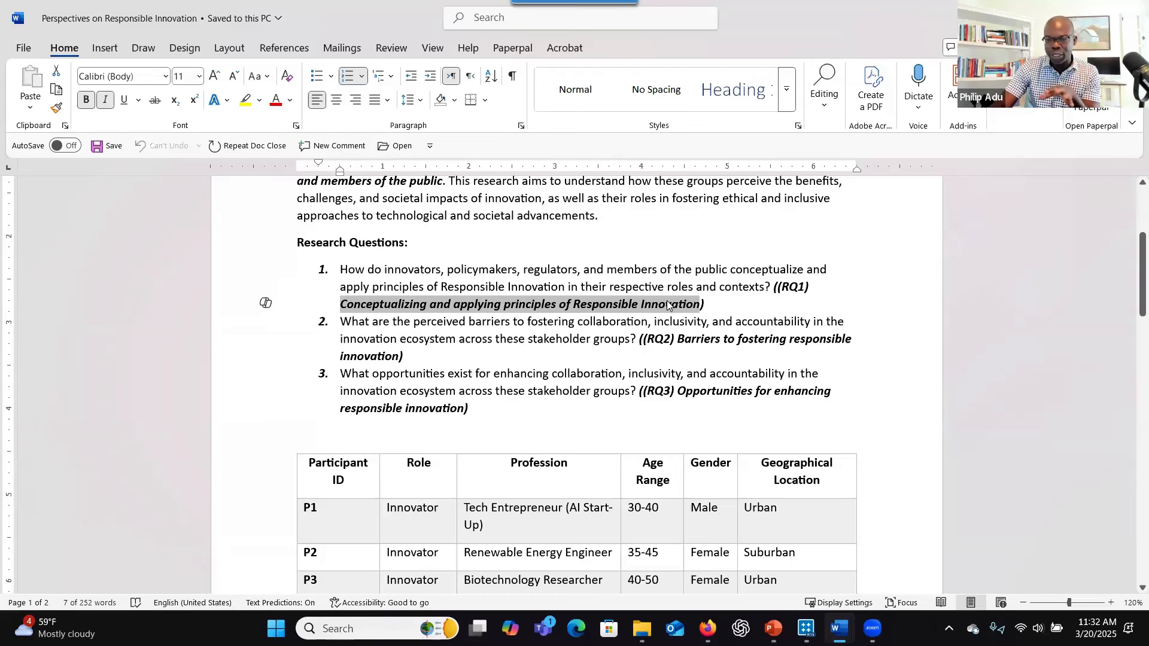
drag(580, 272, 448, 272)
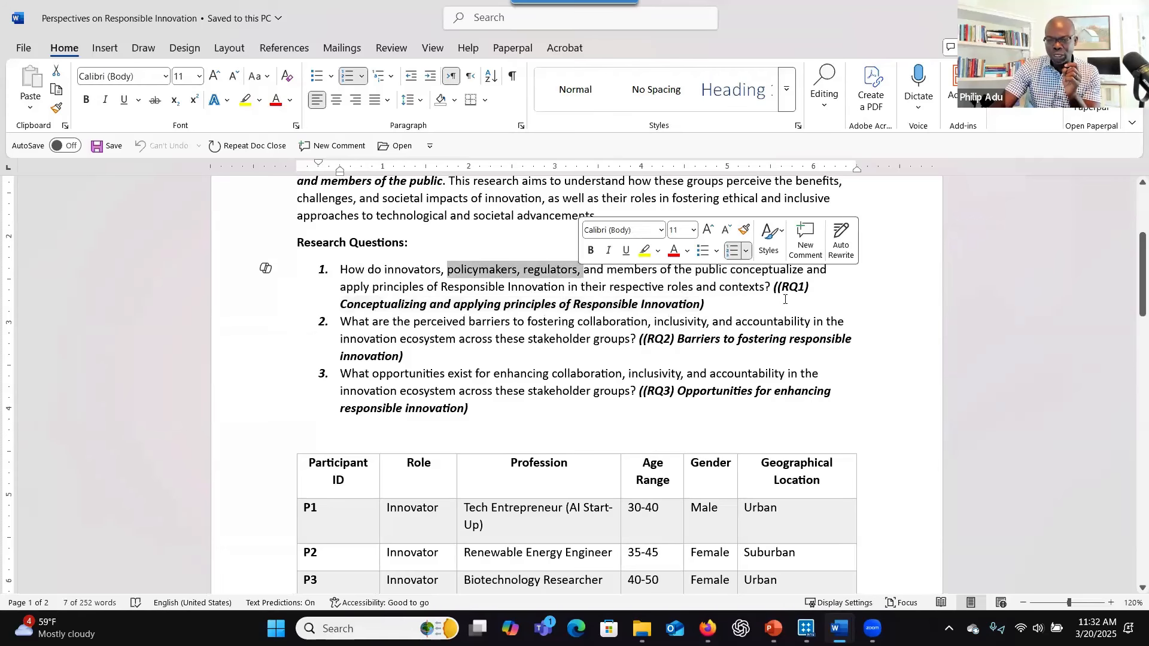
click(756, 331)
drag(683, 339, 755, 352)
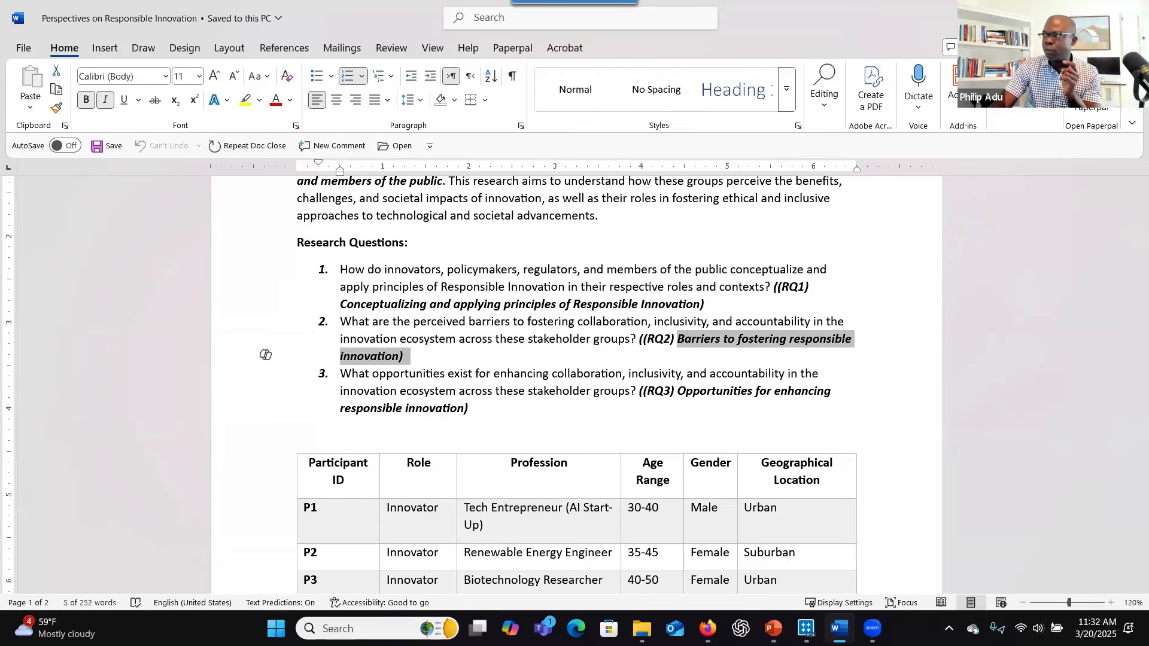
- Return to NVivo and start a new code in Codes named "(RQ1) Conceptualizing and applying principles of Responsible Innovation"
click(1063, 15)
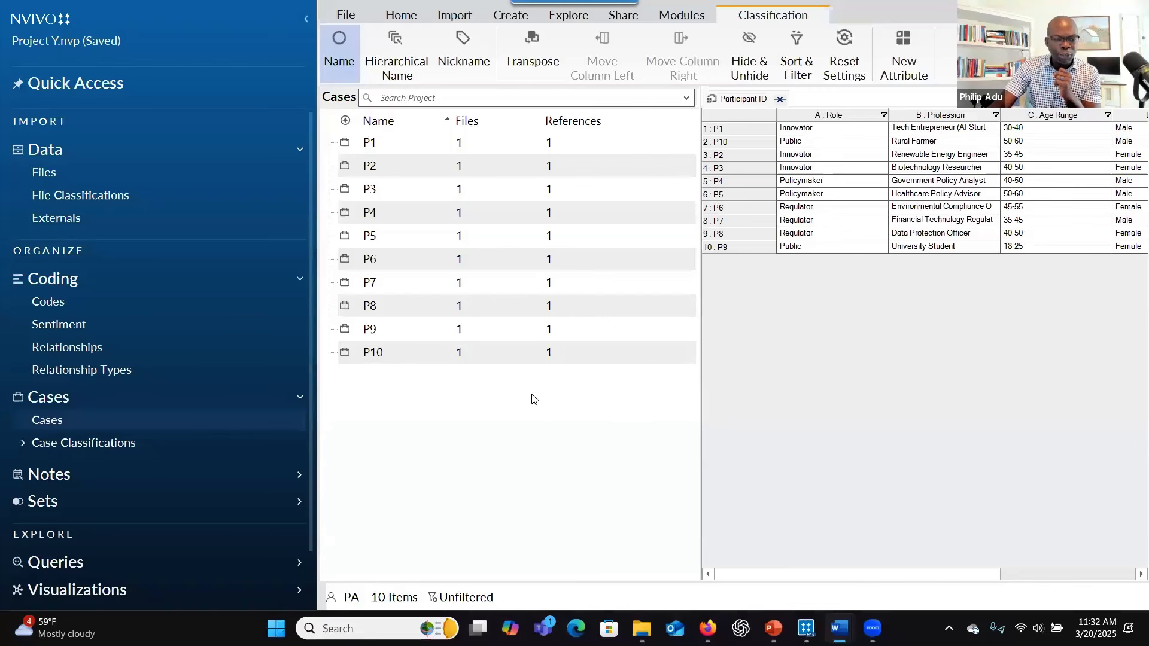
click(65, 311)
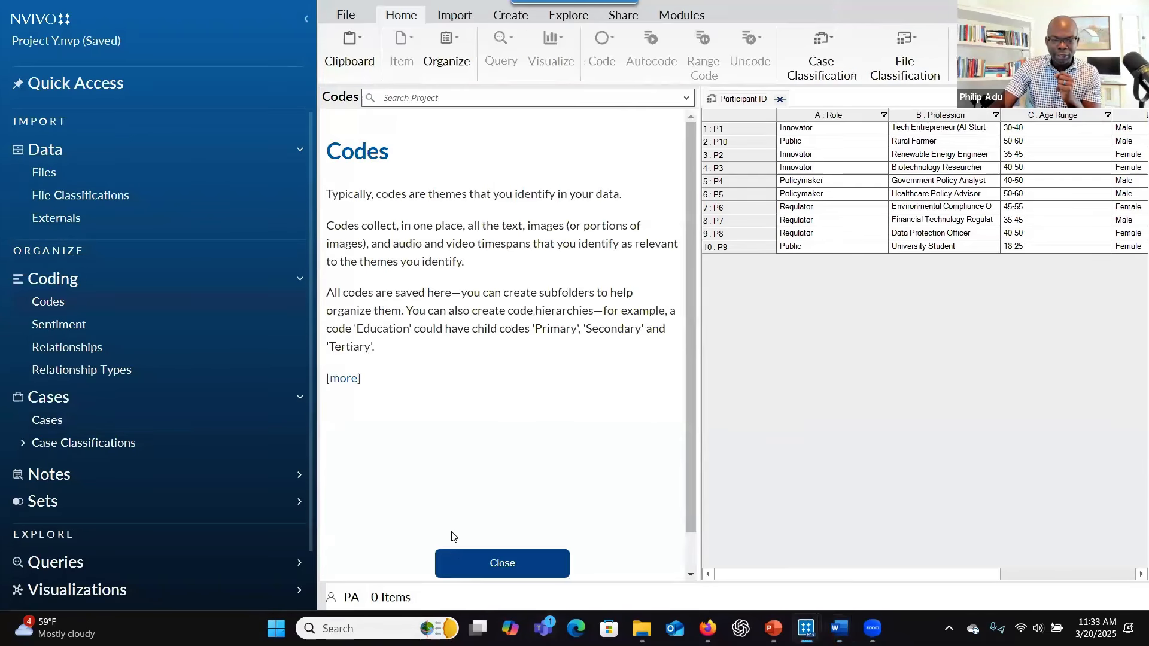
scroll(452, 535, down, 1)
click(466, 563)
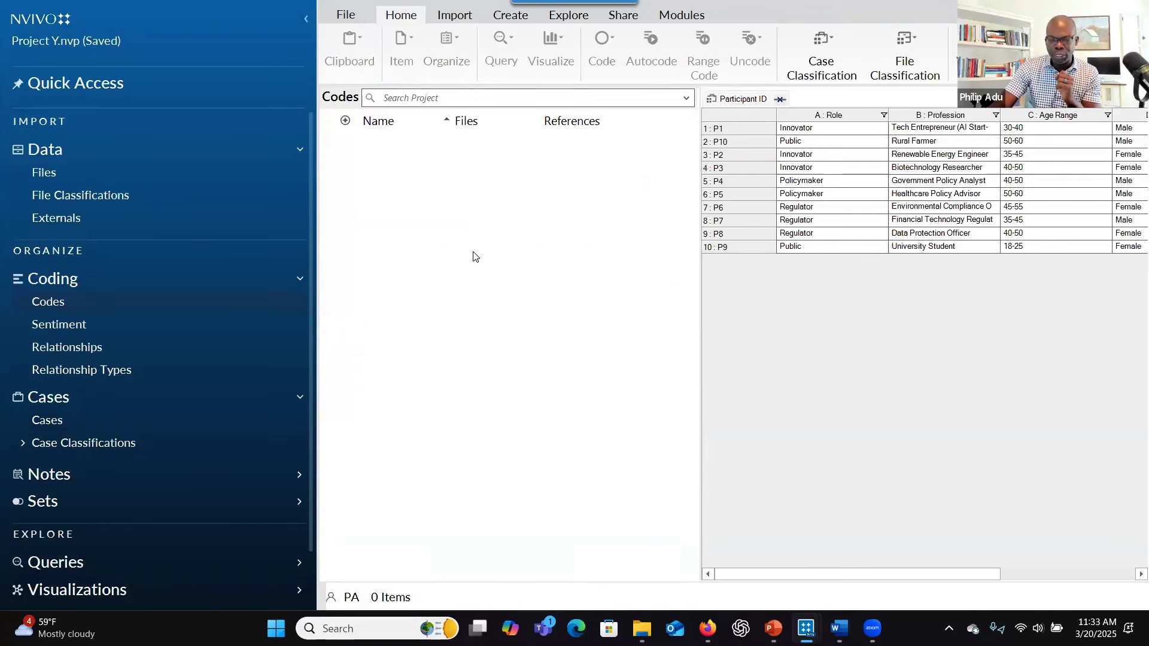
right_click(471, 209)
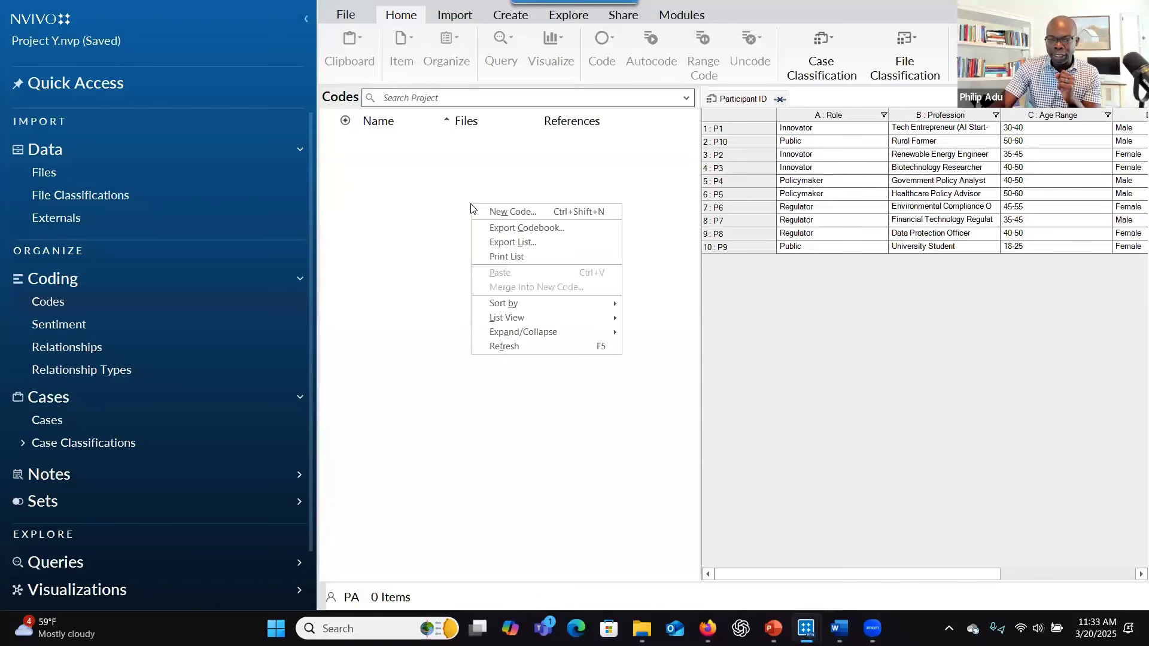
click(487, 213)
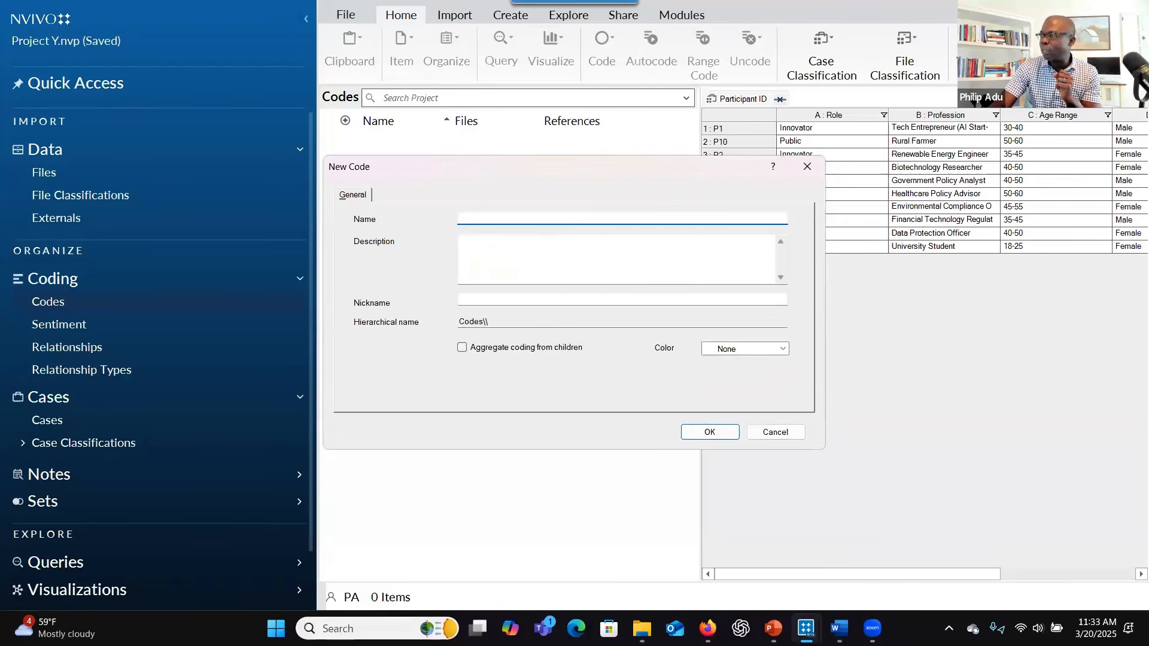
key(alt+Tab)
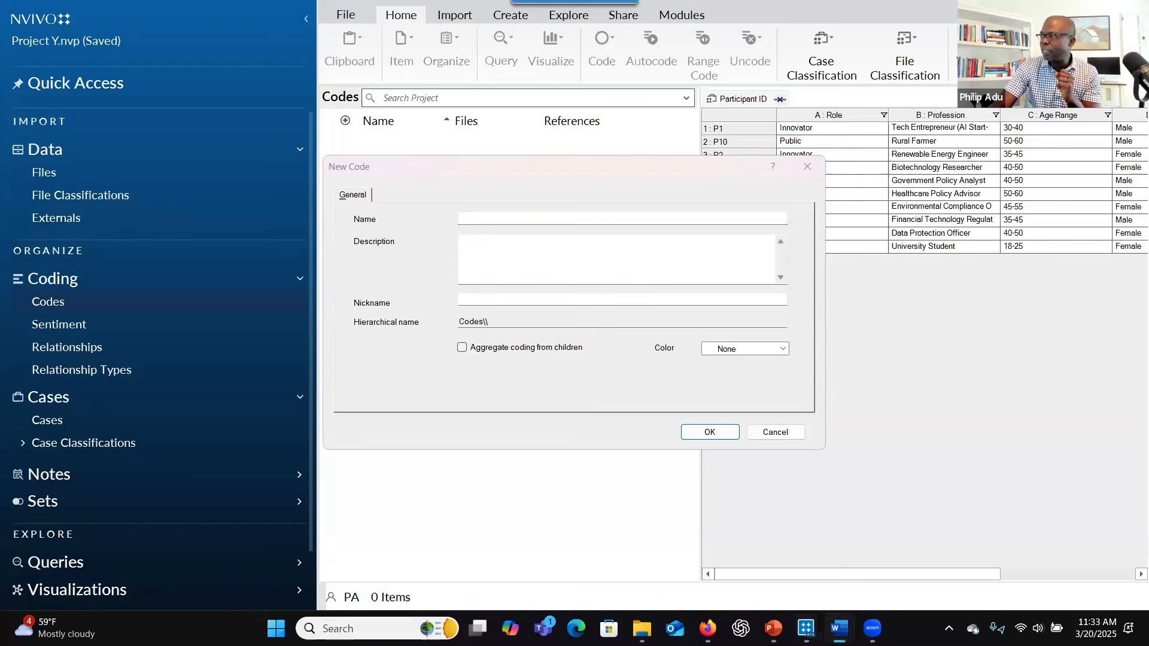
click(527, 219)
text((RQ1) Conceptualizing and applying principles of Responsible Innovation)
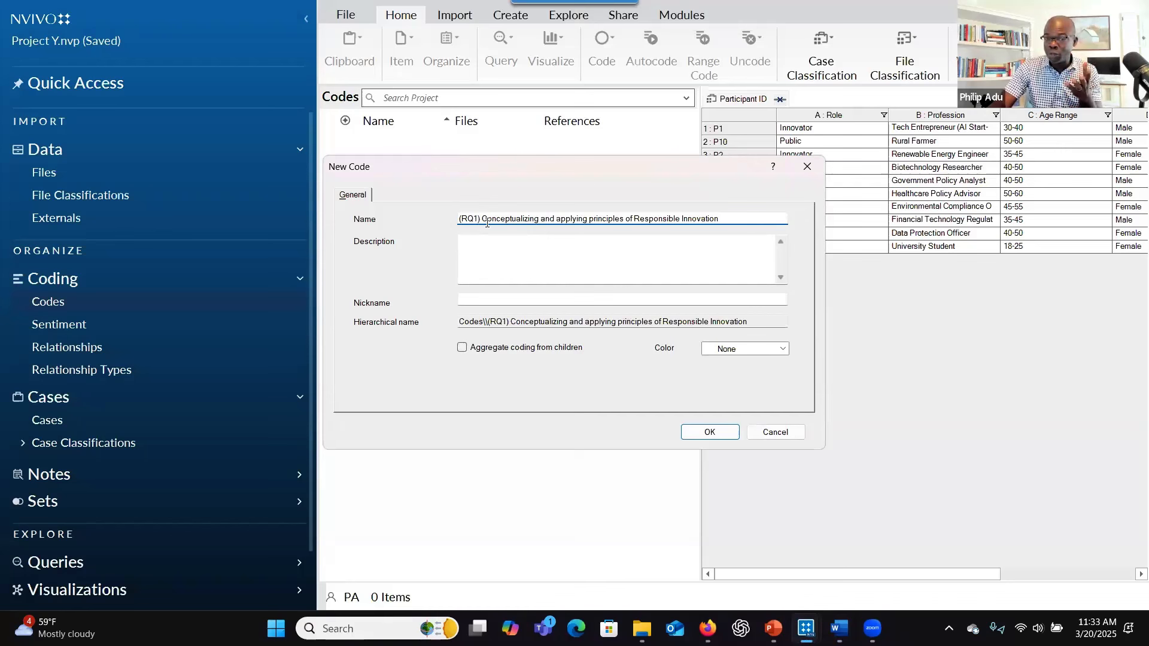
- Copy research question 1 from the Word document into the code's description without the gap after its number, aggregate coding from children, and create the code
key(alt+Tab)
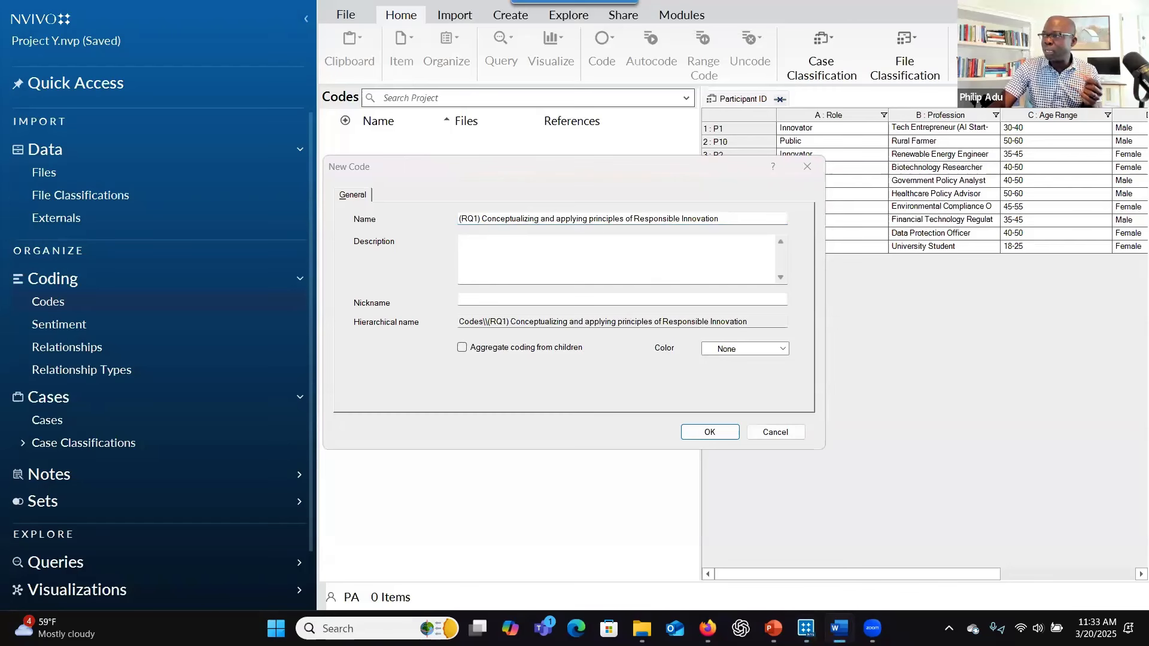
click(607, 250)
text(1.	How do innovators, policymakers, regulators, and members of the public conceptualize and apply principles of Responsible Innovation in their respective roles and contexts?)
click(497, 241)
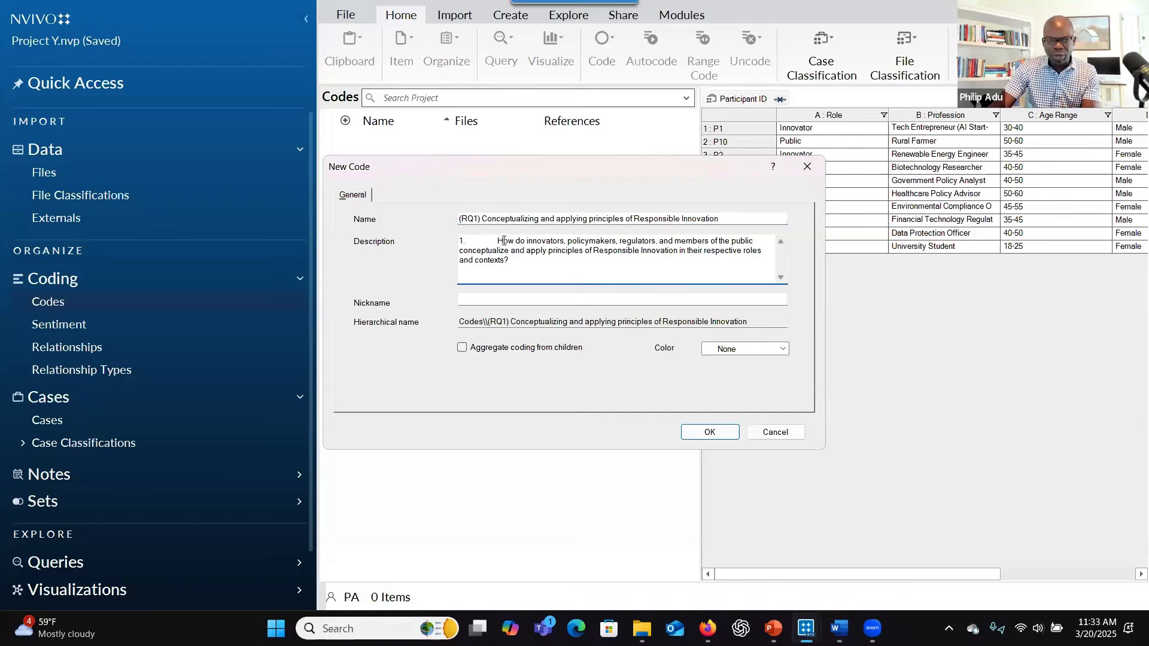
key(BackSpace)
click(472, 350)
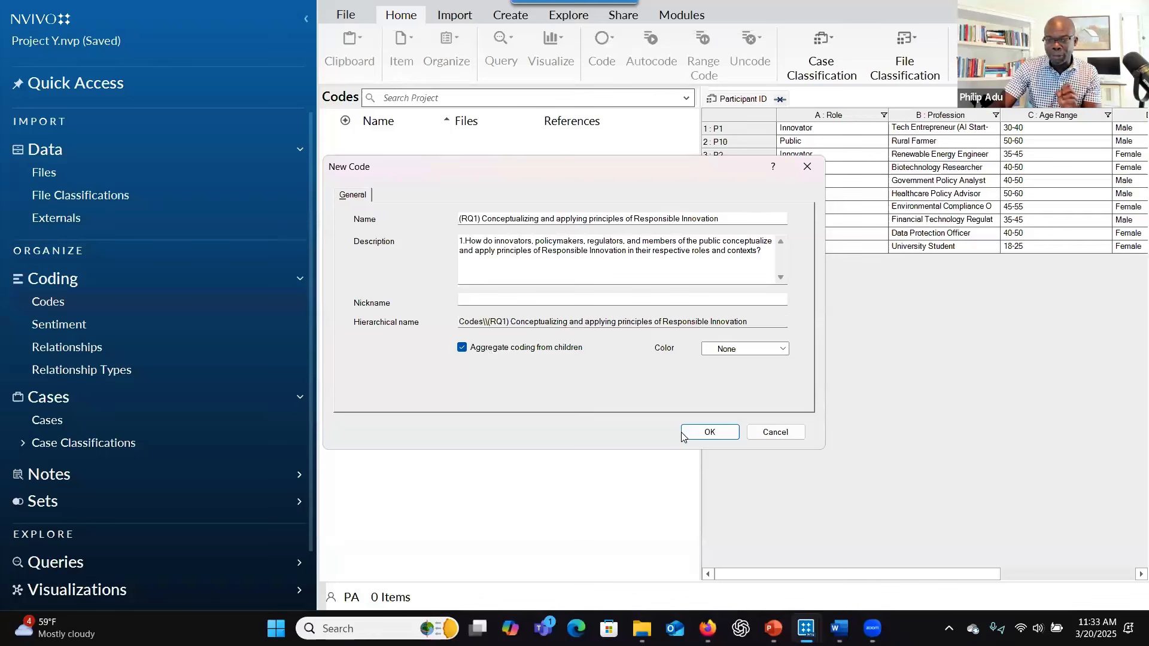
click(707, 432)
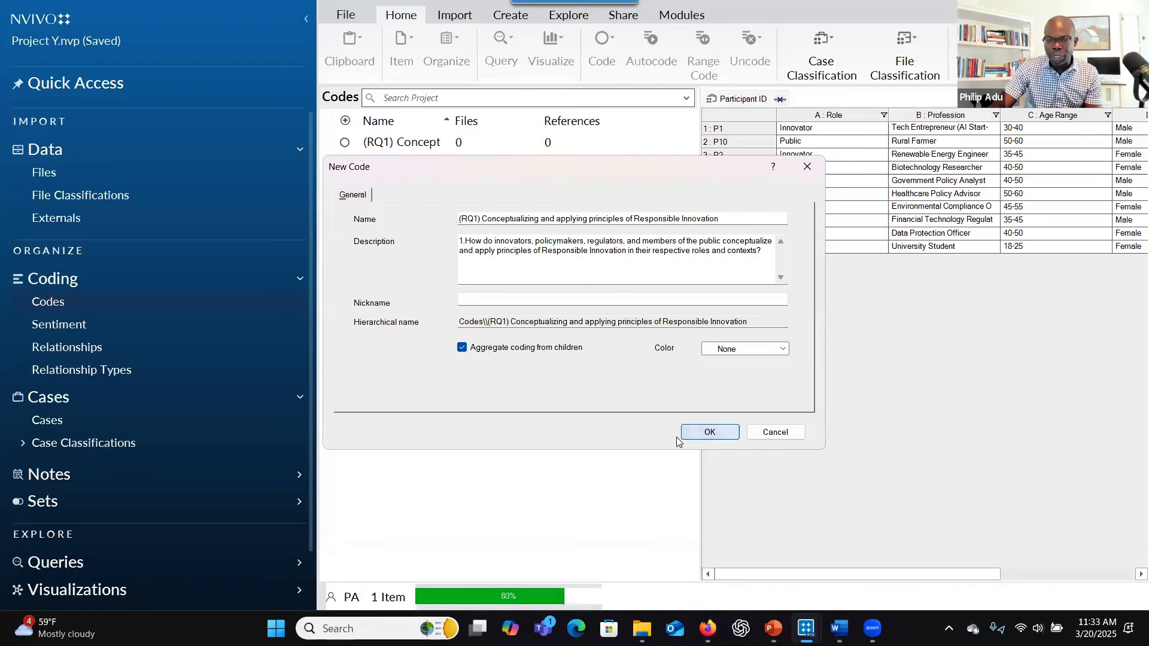
- Start another top-level code named "(RQ2) Barriers to fostering responsible innovation"
right_click(411, 205)
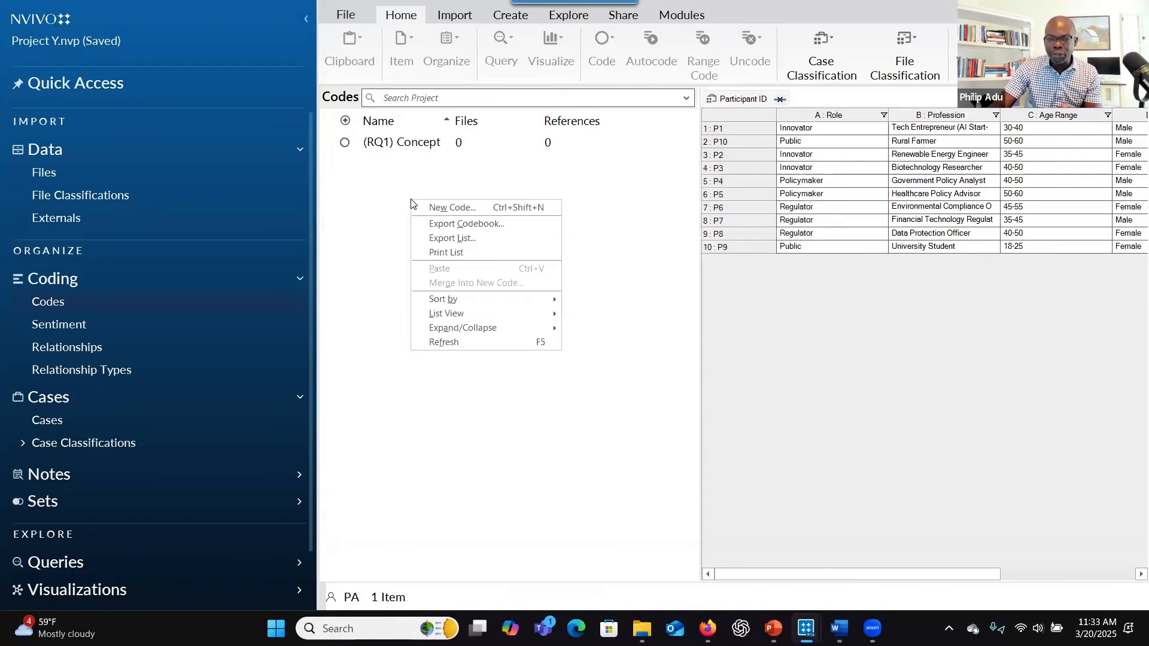
click(443, 207)
key(alt+Tab)
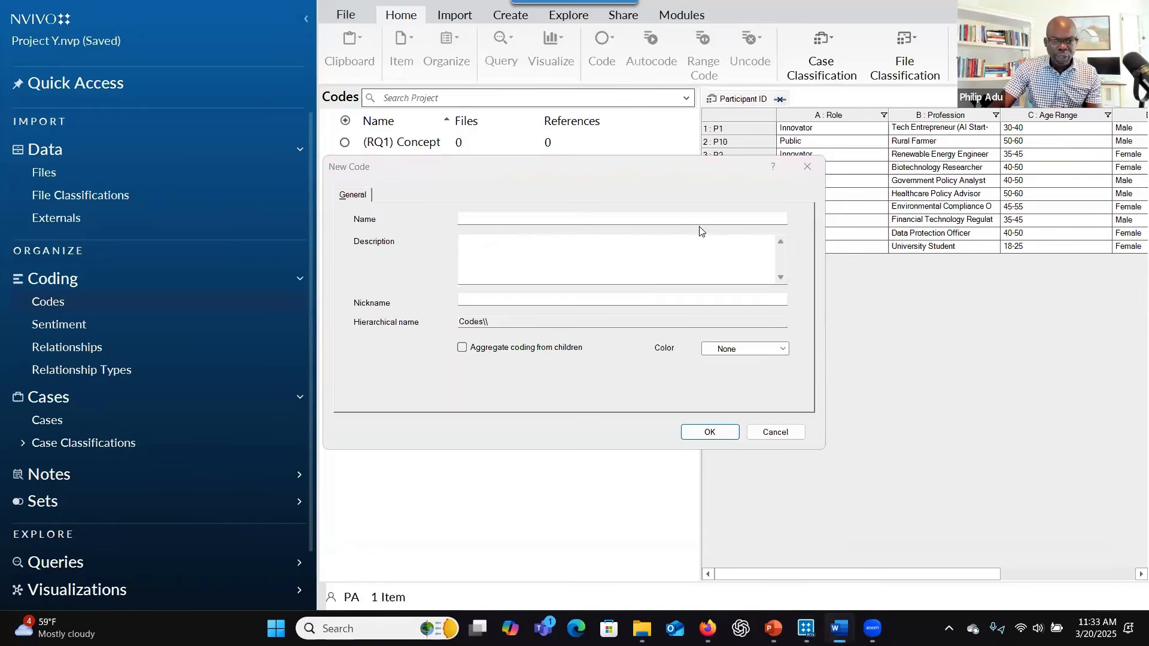
click(670, 219)
text((RQ2) Barriers to fostering responsible innovation)
- Copy research question 2 from the Word document into the RQ2 code's description, aggregate coding from children, and create the code
key(alt+Tab)
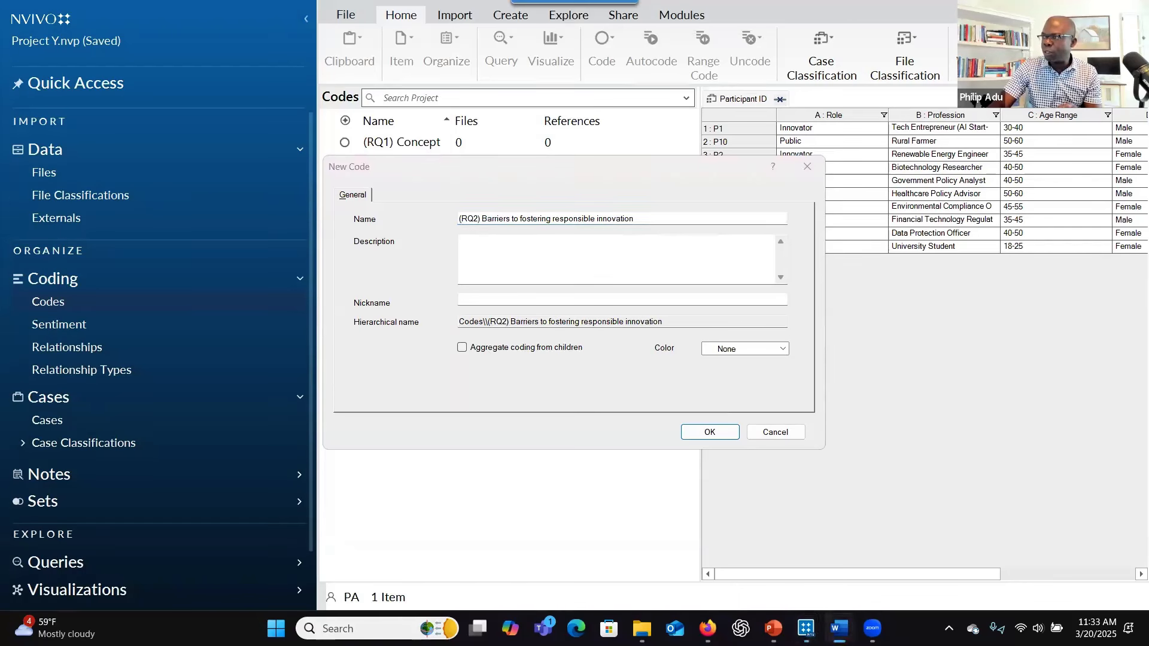
click(473, 269)
text(2. What are the perceived barriers to fostering collaboration, inclusivity, and accountability in the innovation ecosystem across these stakeholder groups?)
click(462, 347)
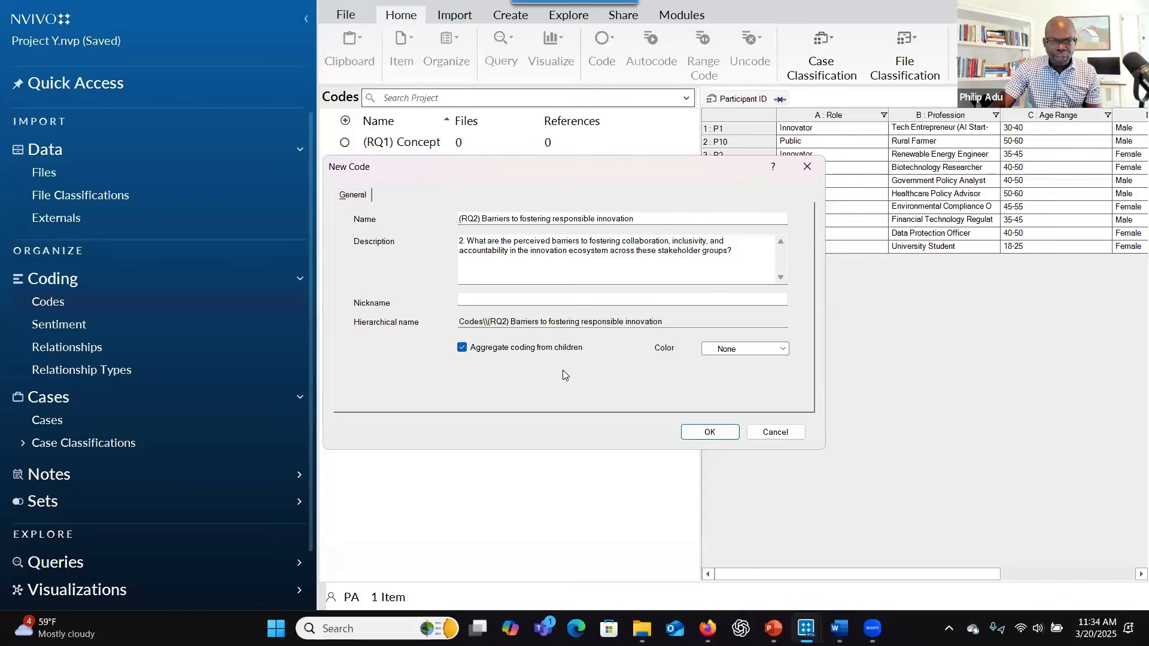
click(698, 431)
- Start a third top-level code with research question 3, on opportunities for enhancing collaboration, inclusivity and accountability, as its description
right_click(474, 303)
click(485, 307)
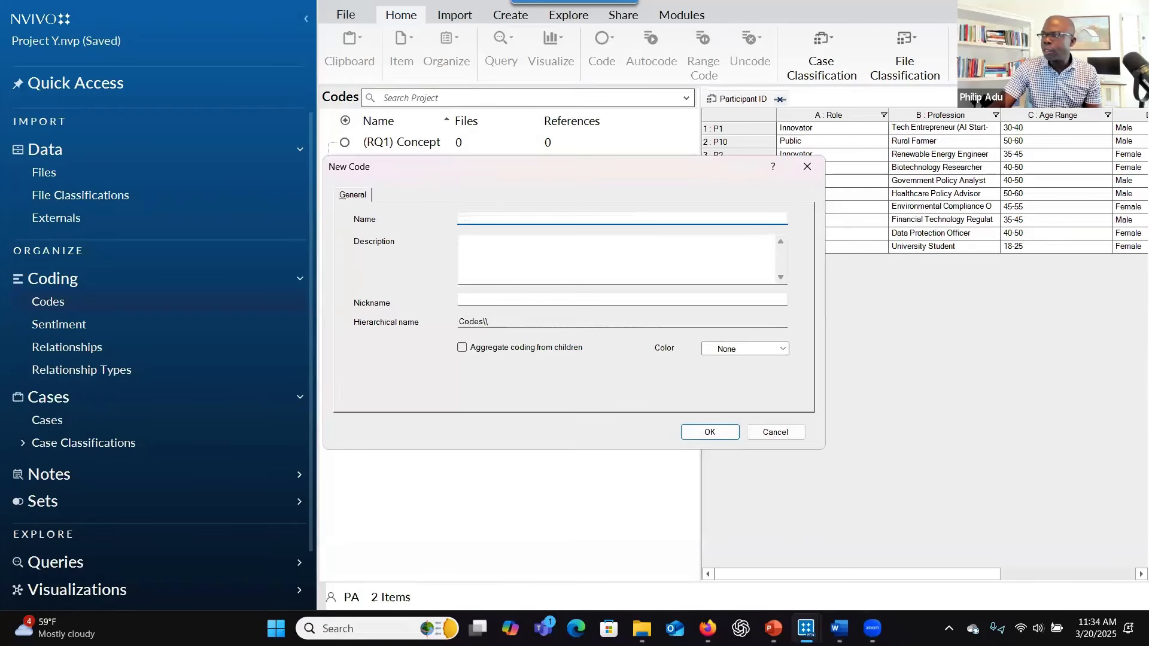
click(674, 260)
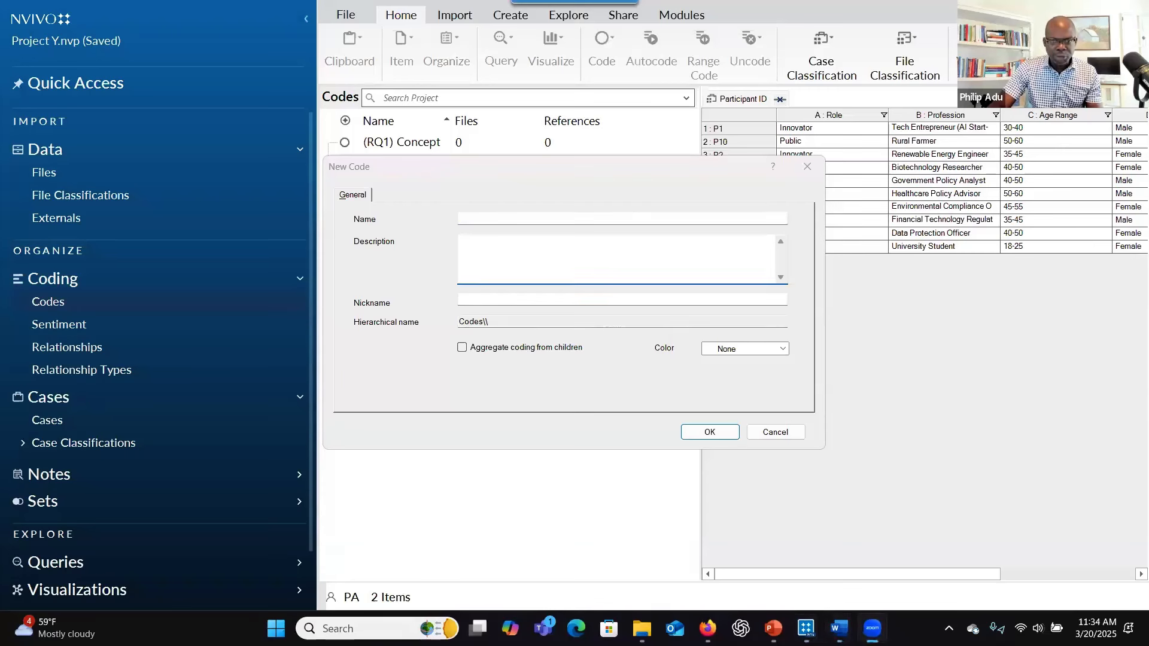
click(679, 247)
text(3.	What opportunities exist for enhancing collaboration, inclusivity, and accountability in the innovation ecosystem across these stakeholder groups?)
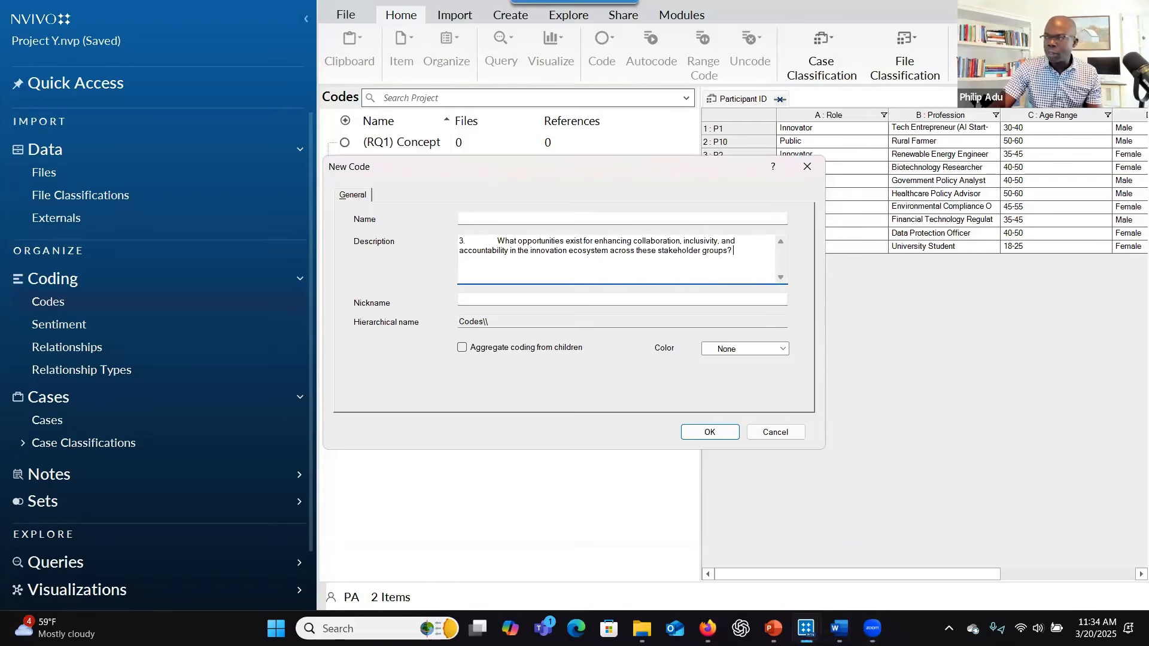
- Name the code "(RQ3) Opportunities for enhancing responsible innovation", close the gap after the description's number, aggregate coding from children, and create it
key(alt+Tab)
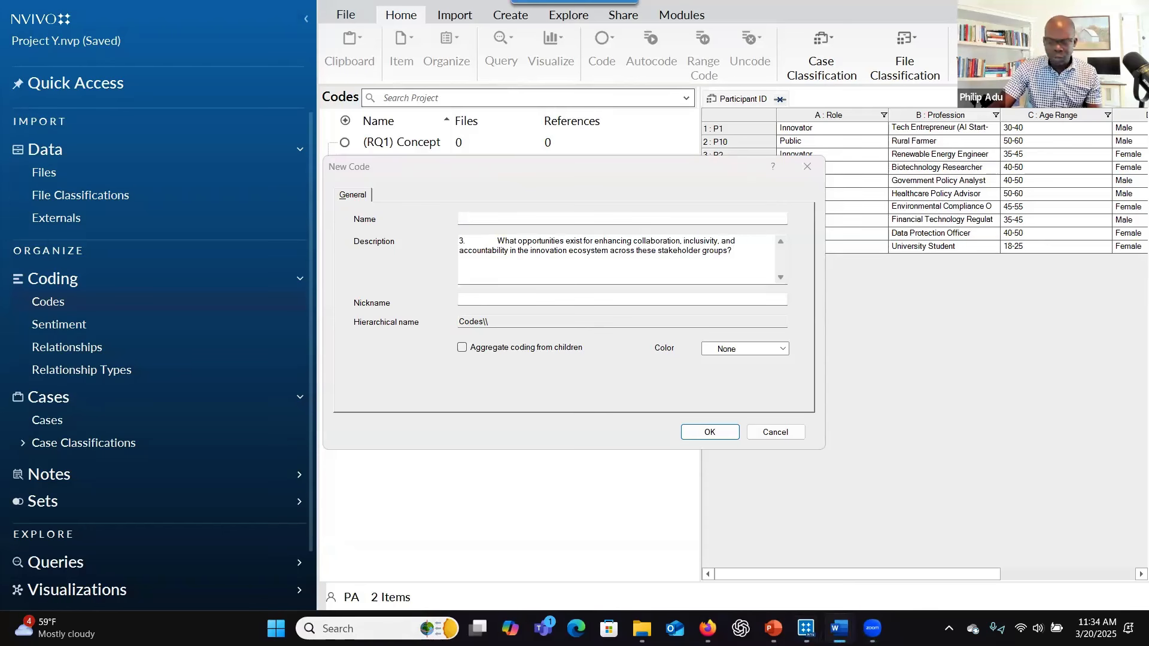
click(628, 219)
text((RQ3) Opportunities for enhancing responsible innovation)
click(496, 240)
key(BackSpace)
click(463, 348)
click(701, 432)
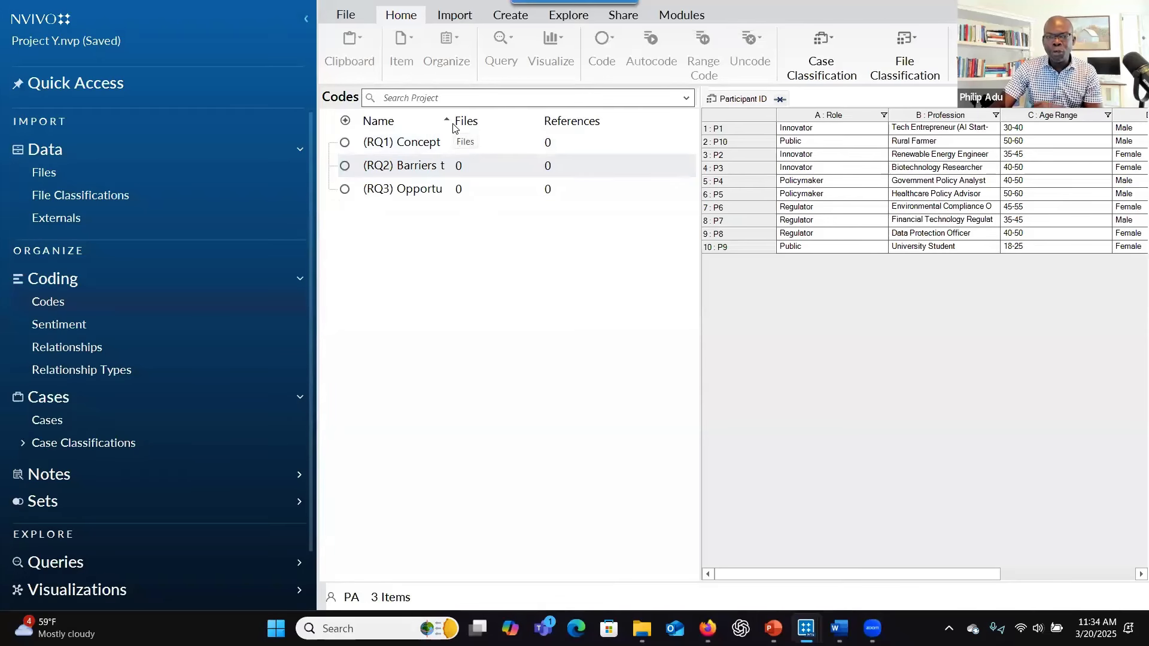
- Switch to PowerPoint, look through the Step 2 and Step 3 slides, and present the Manual Coding Process slide full screen
mouse_move(771, 628)
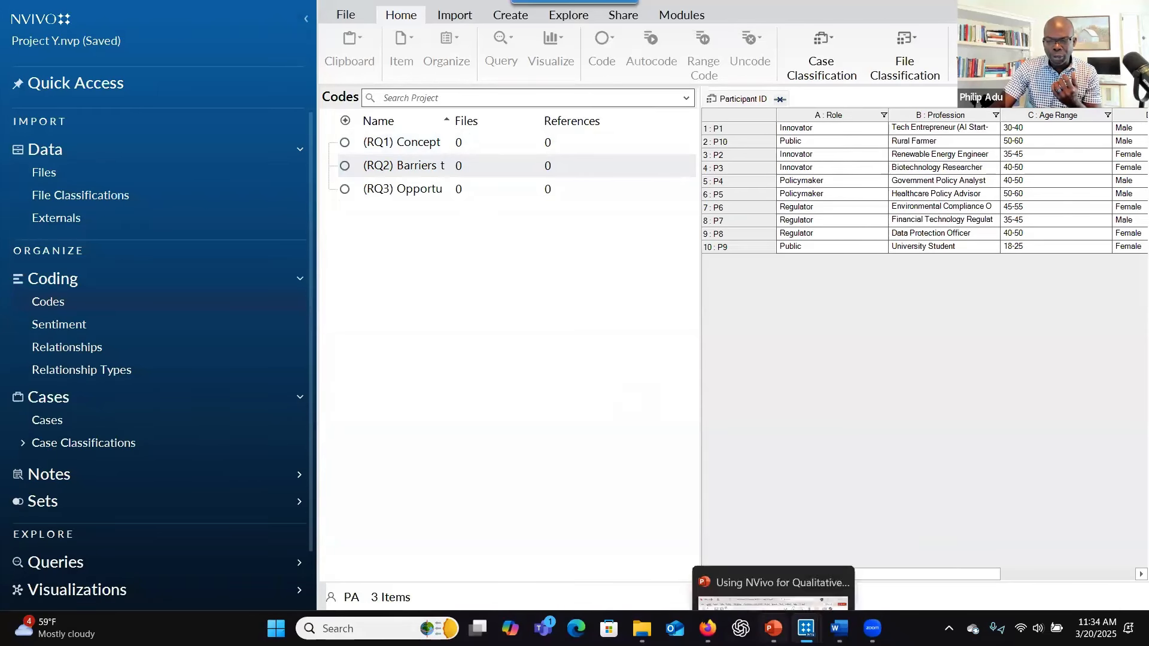
click(758, 568)
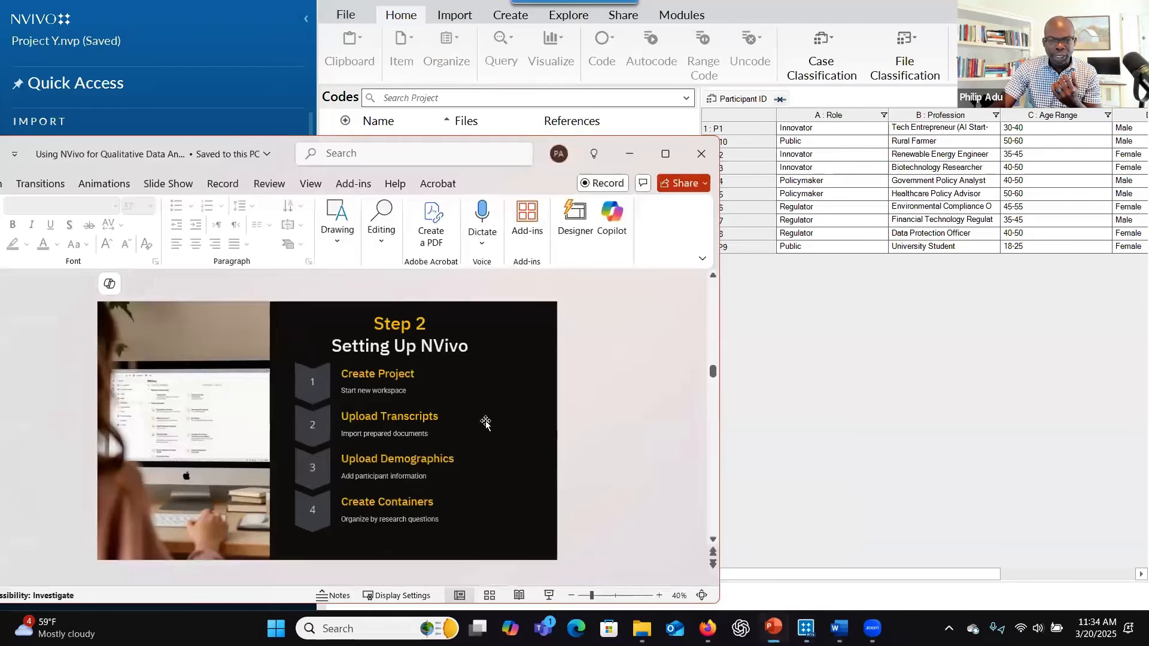
click(665, 153)
scroll(111, 460, down, 3)
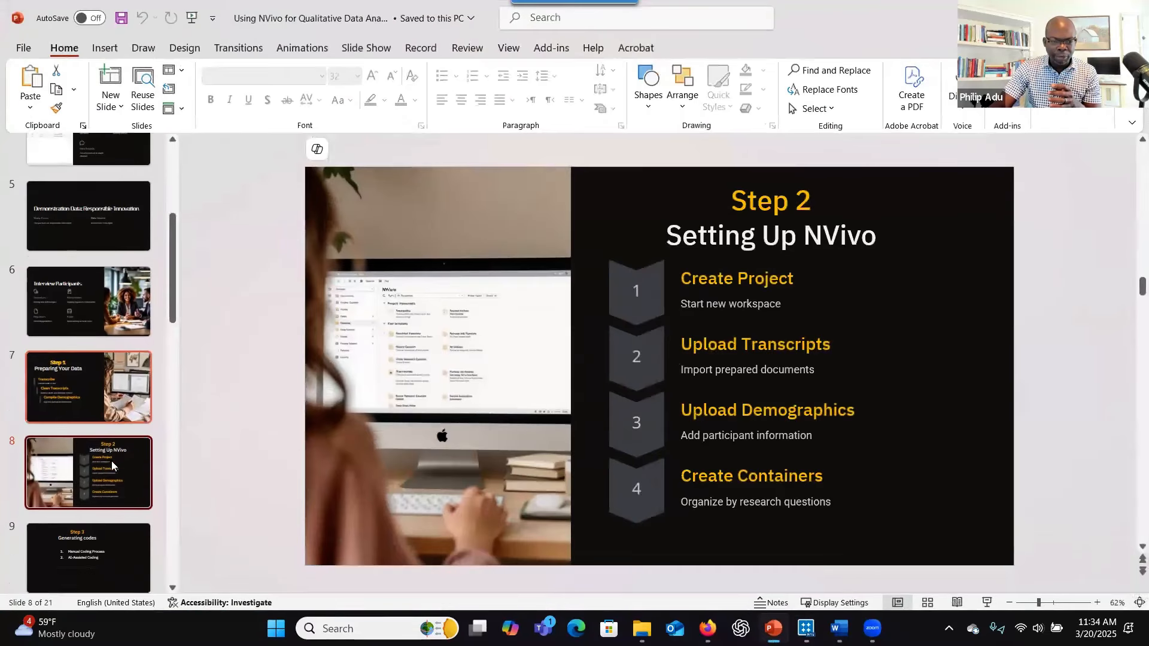
click(93, 466)
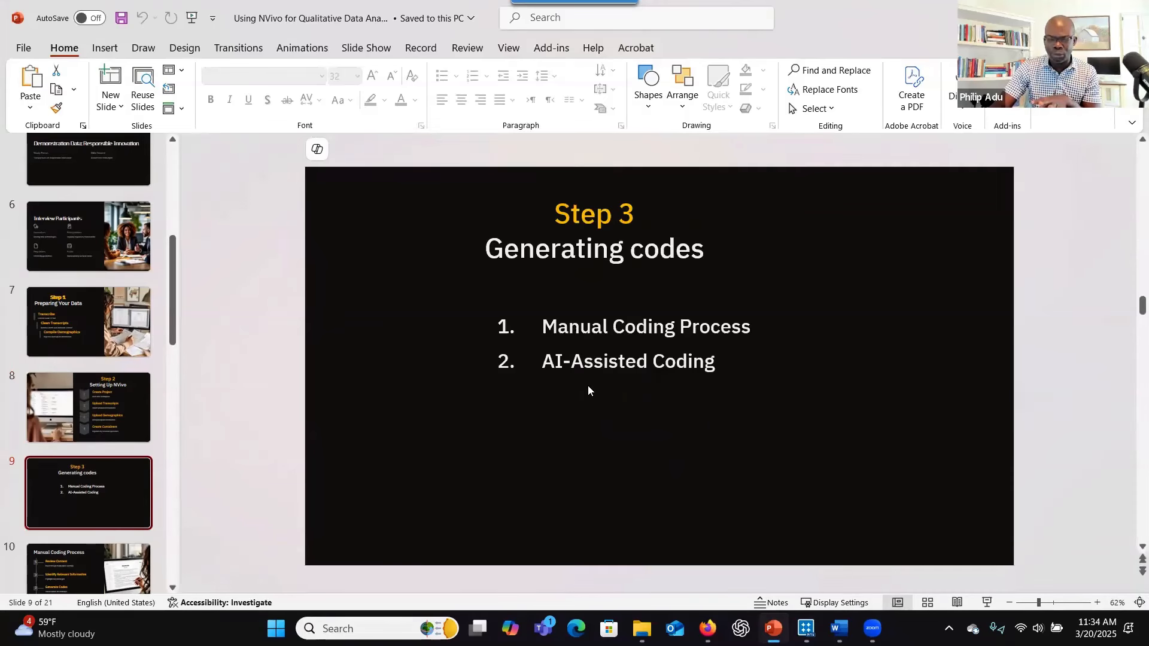
scroll(77, 415, down, 3)
click(71, 371)
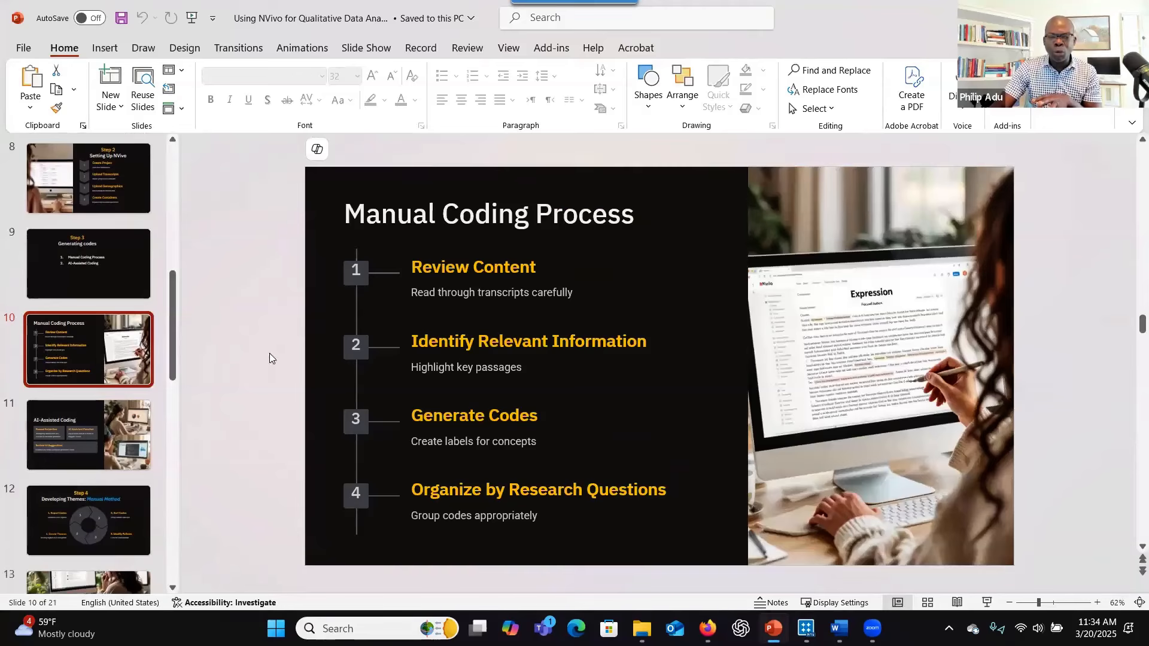
key(shift+F5)
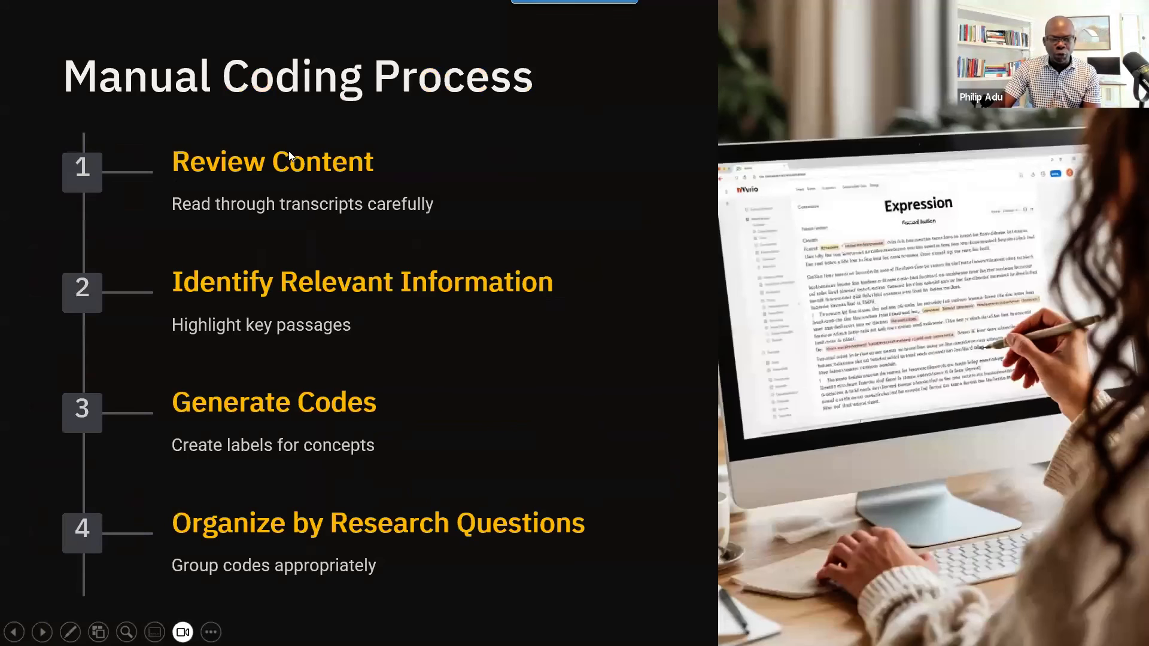
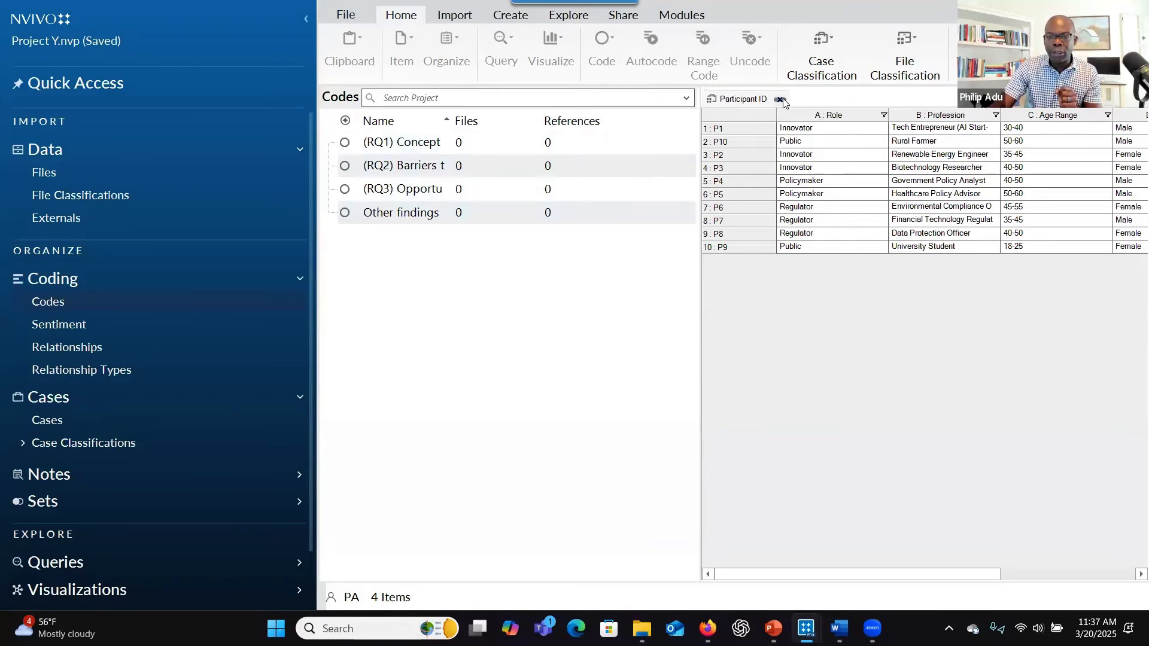
- Close the Participant ID classification sheet and open the P1 transcript from Files
click(782, 99)
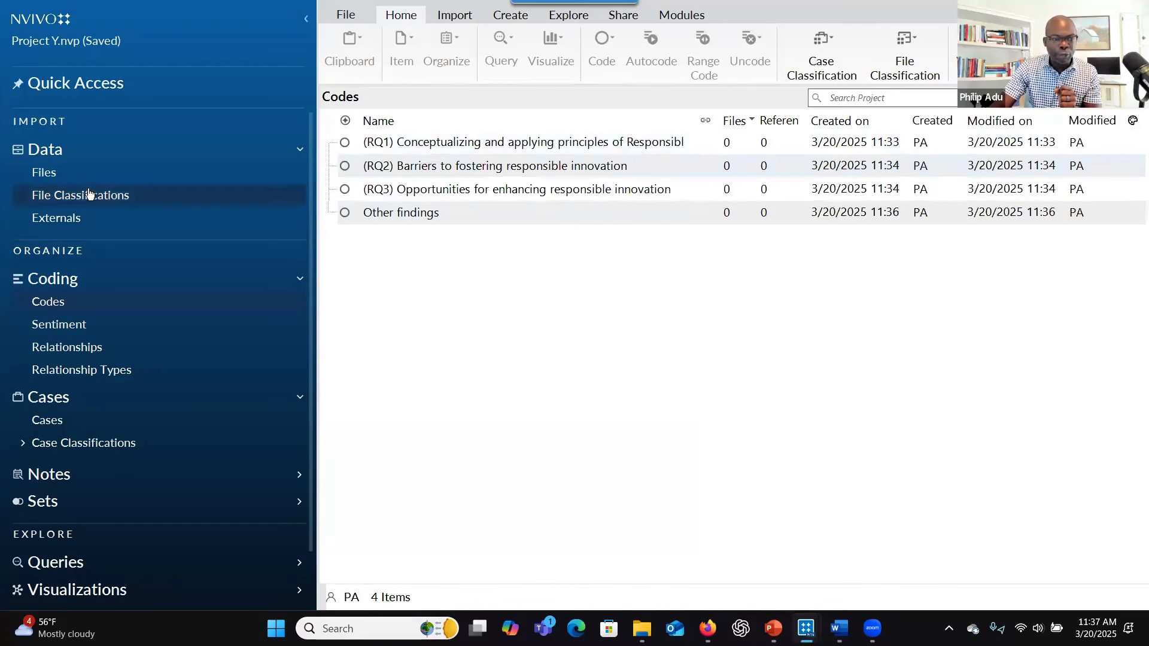
click(90, 173)
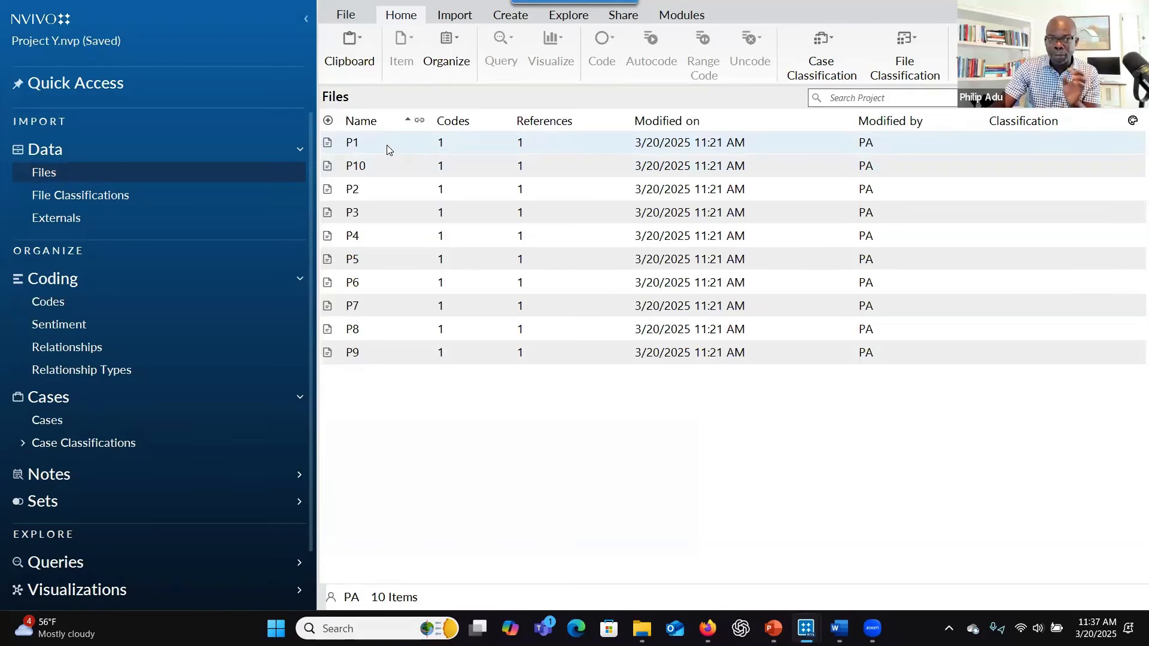
click(386, 145)
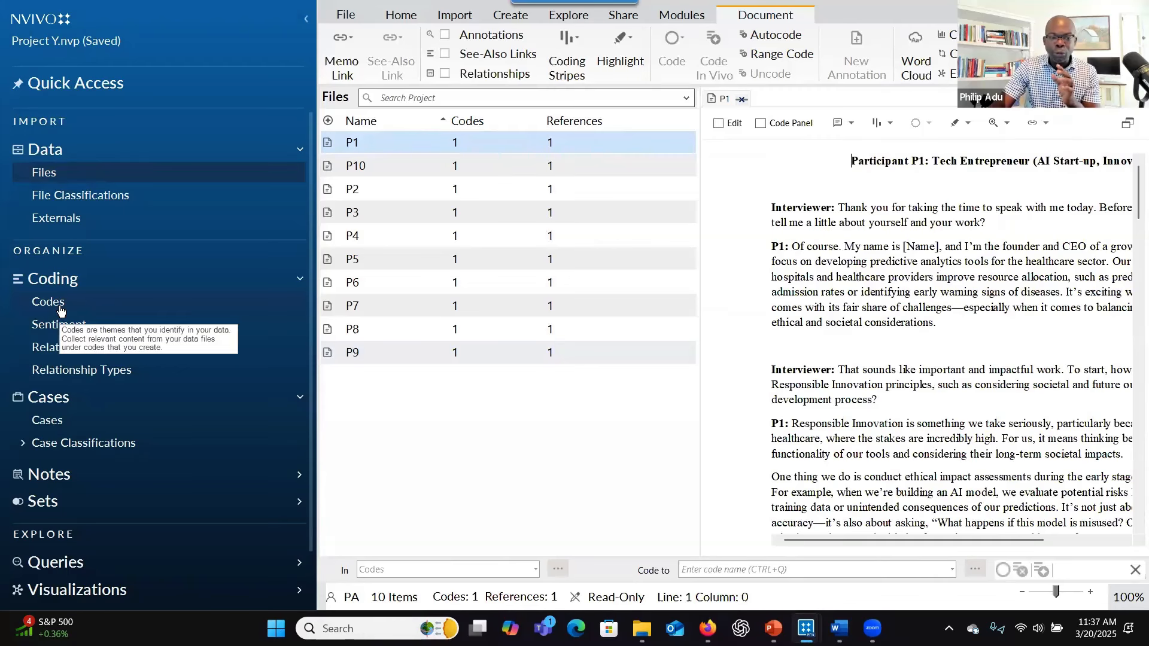
- Show the Codes list beside the P1 transcript and widen the transcript area to read its full lines from the question on Responsible Innovation principles
click(50, 302)
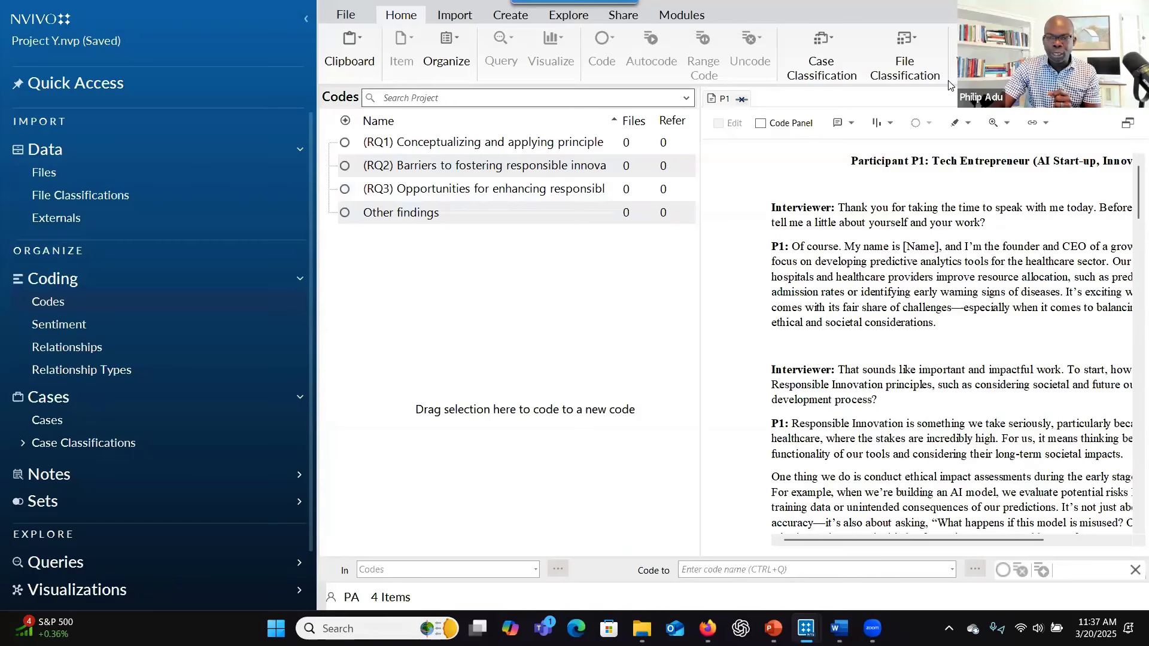
drag(697, 269, 590, 264)
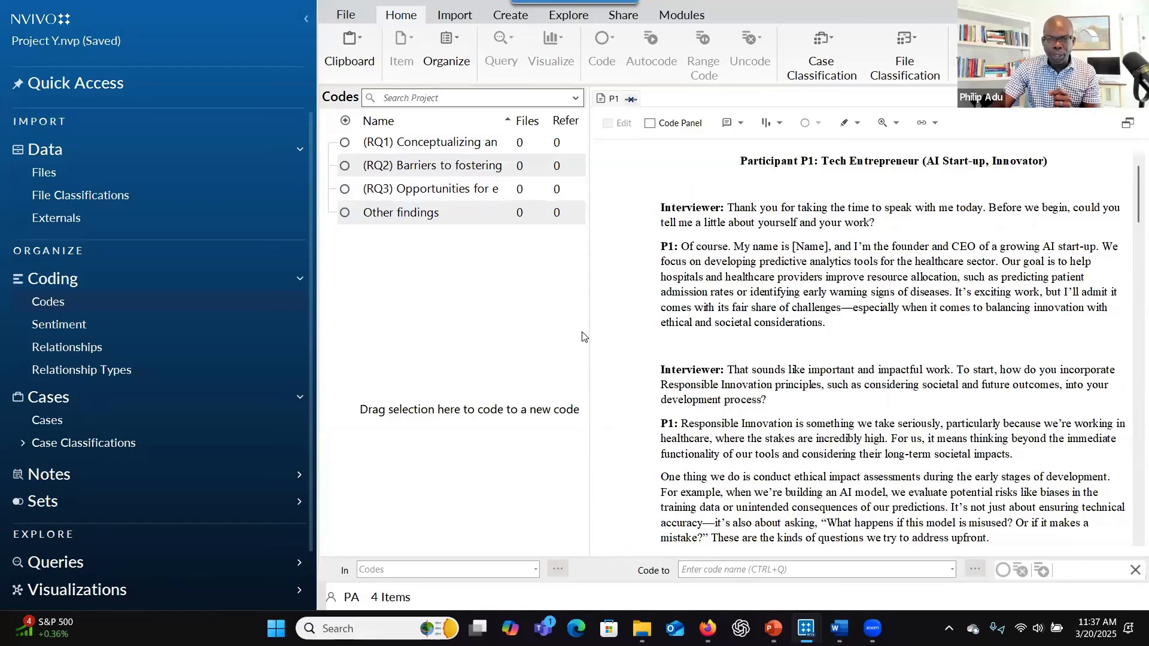
drag(587, 328, 584, 317)
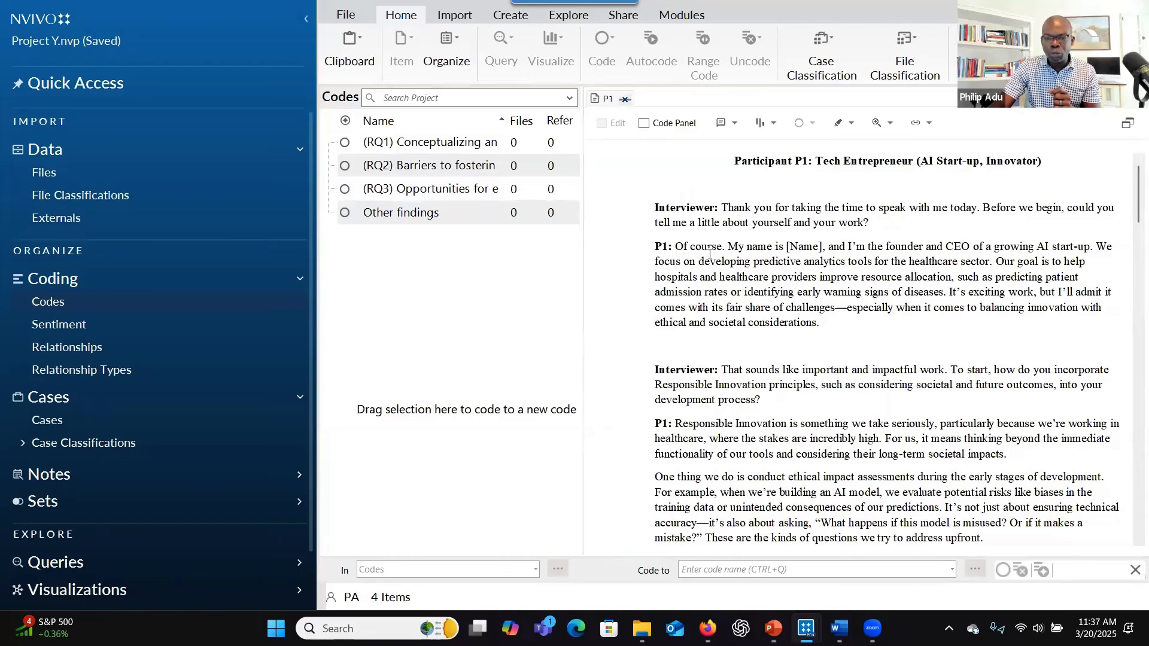
scroll(754, 286, down, 1)
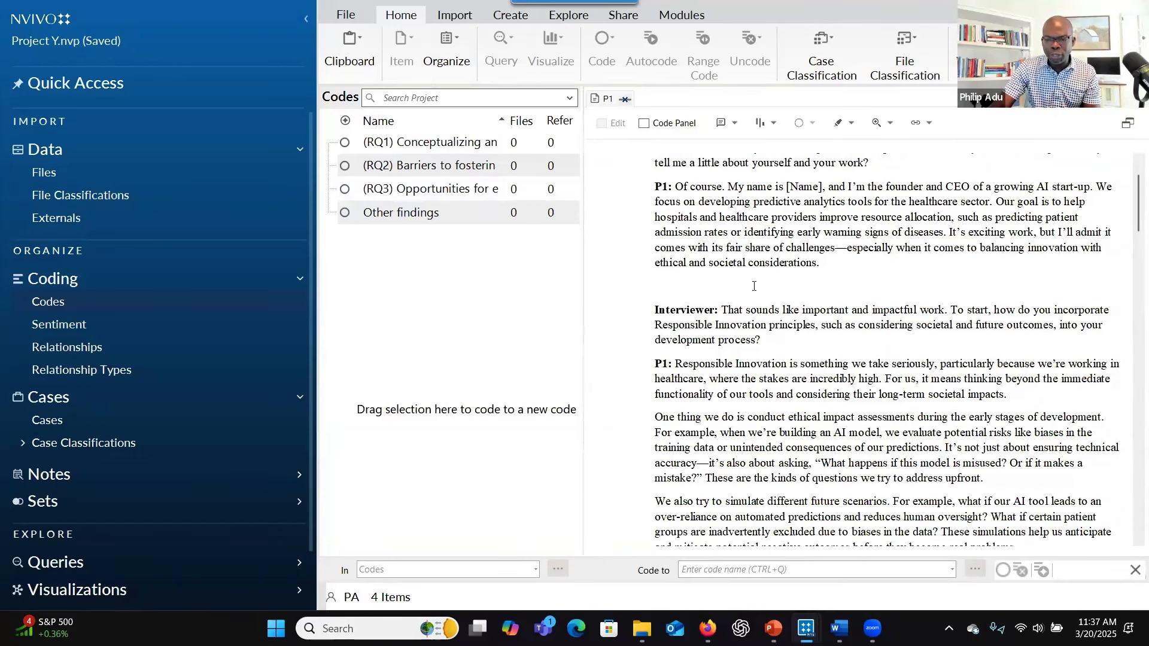
scroll(754, 286, down, 1)
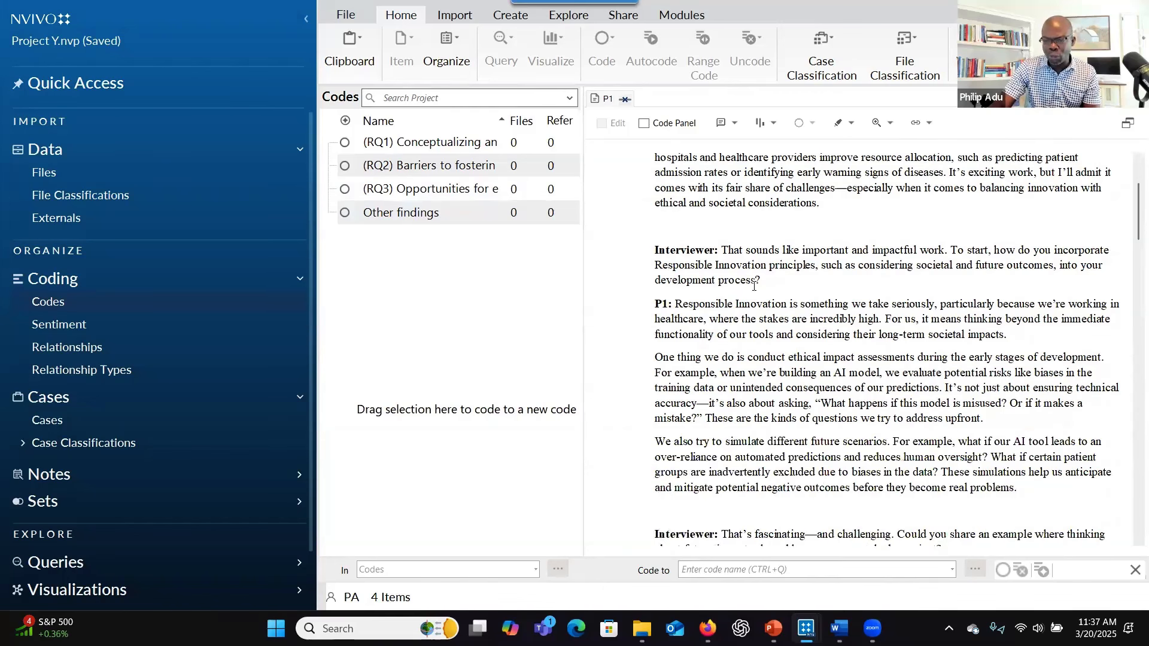
- Code P1's sentence from "Responsible Innovation is something we take seriously" to "incredibly high" to a new (RQ1) child code, "Considering risk related innovation"
click(748, 357)
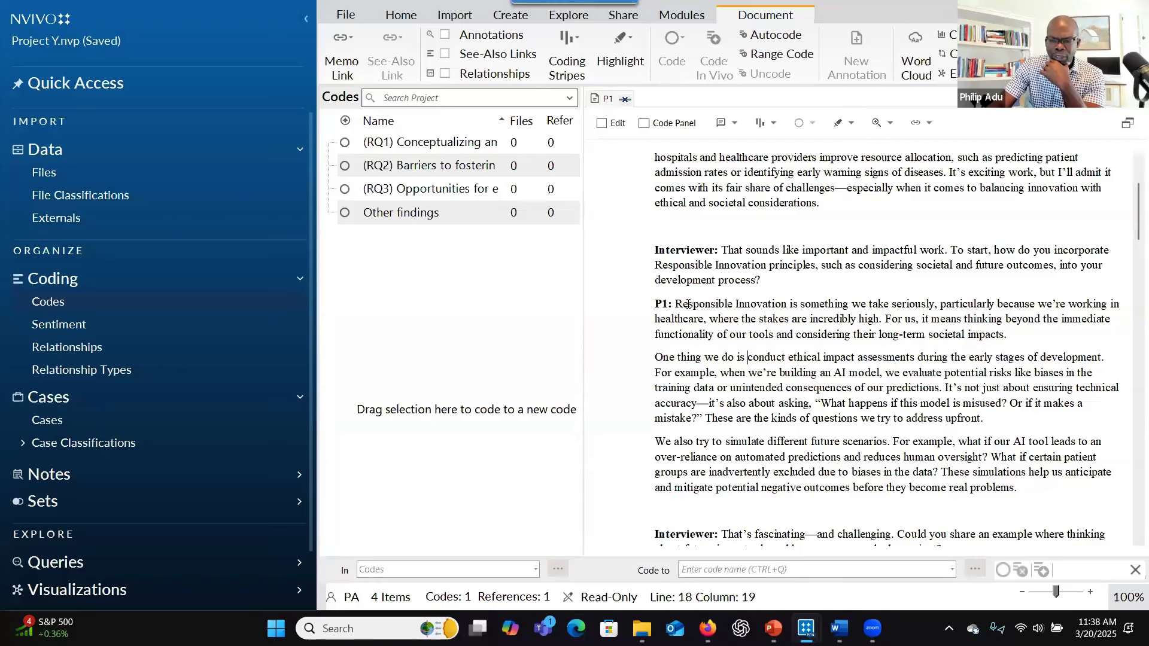
mouse_move(678, 305)
mouse_down()
mouse_move(882, 318)
mouse_move(793, 327)
mouse_move(675, 308)
mouse_up()
click(882, 318)
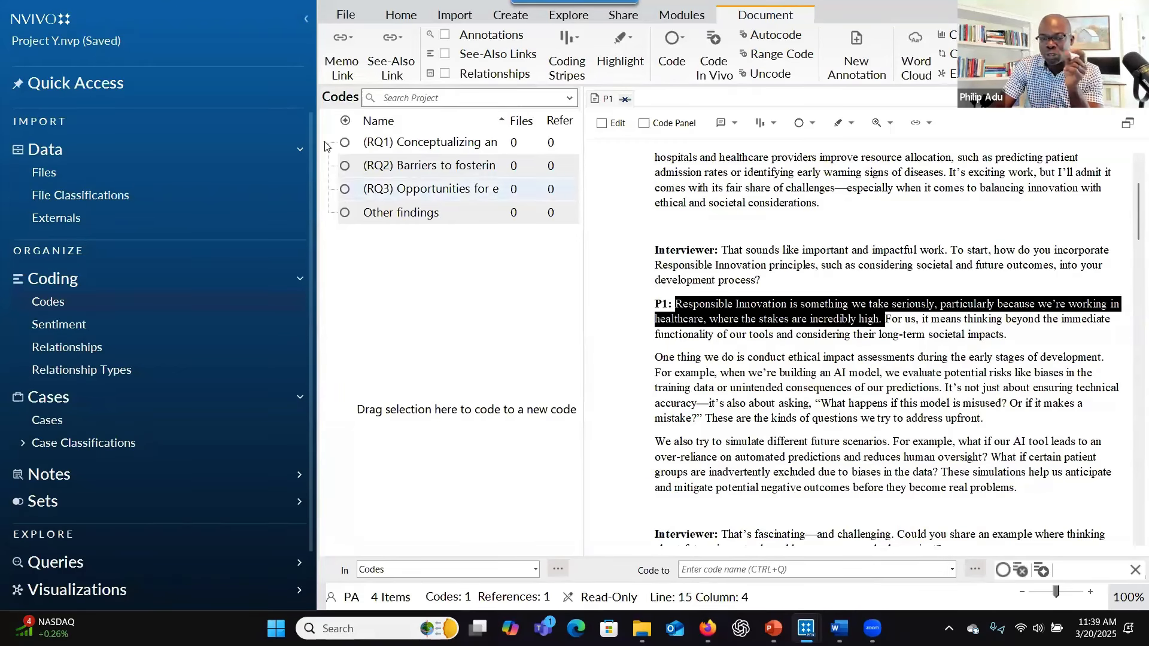
right_click(783, 320)
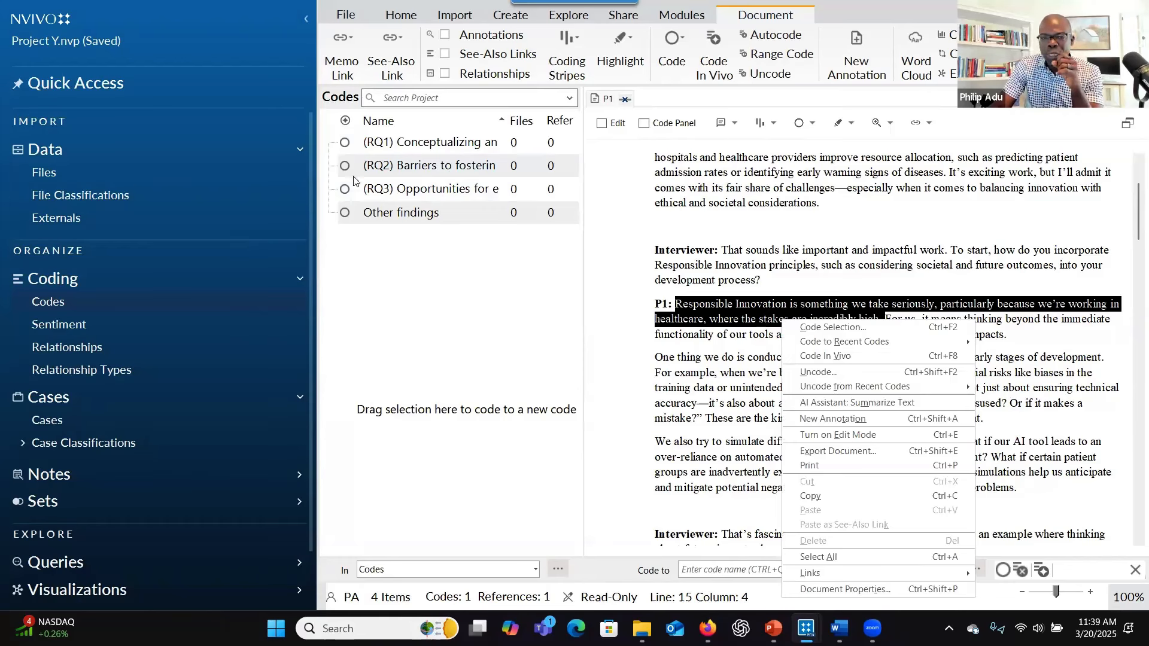
click(419, 148)
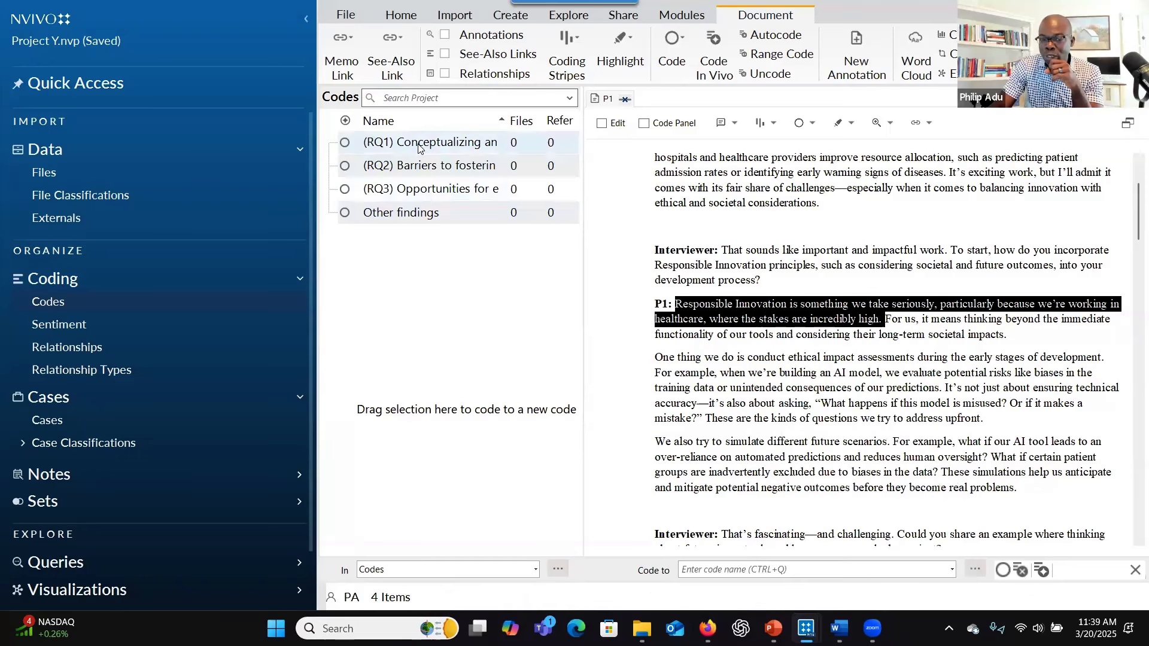
right_click(419, 146)
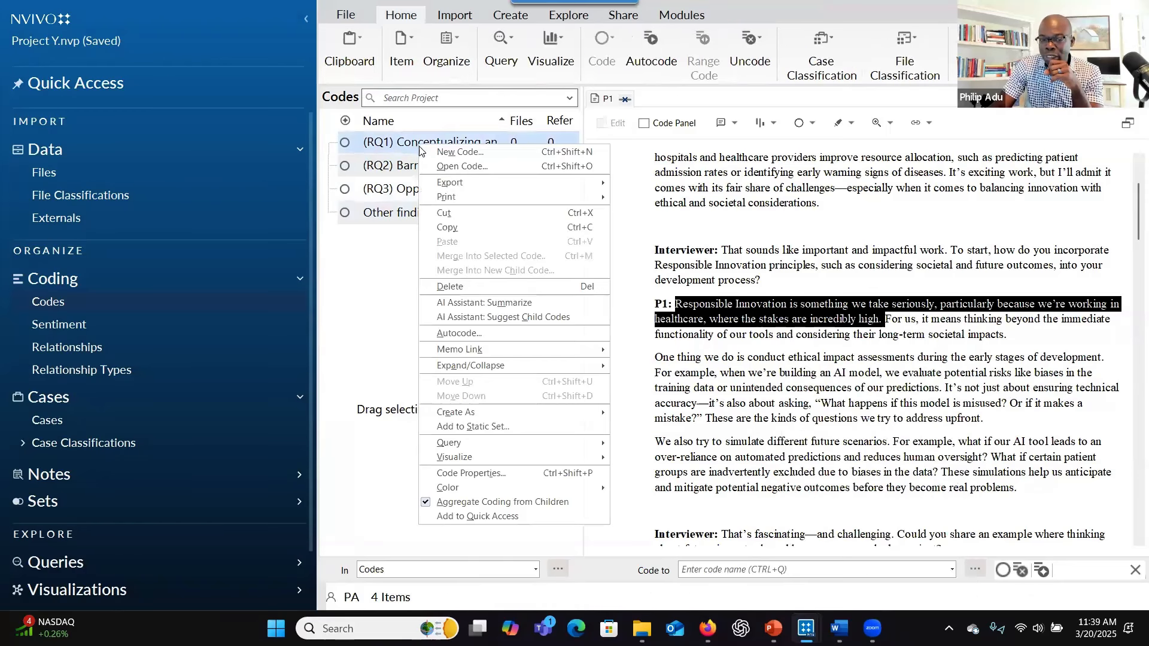
click(455, 152)
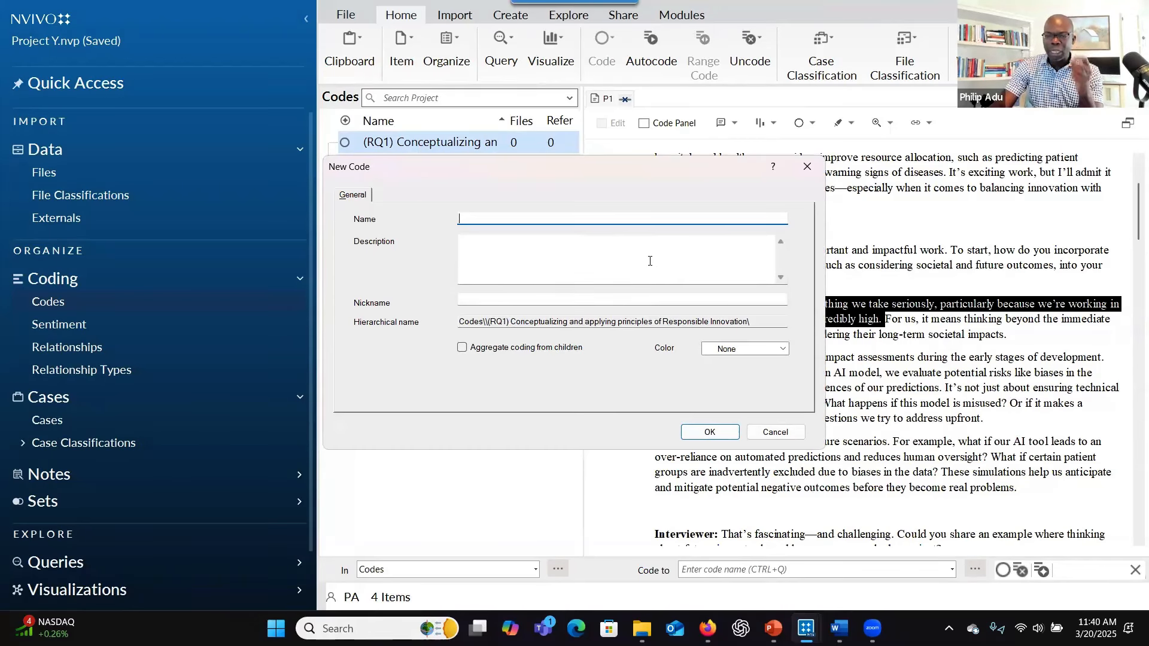
text(Considering risk related innovation)
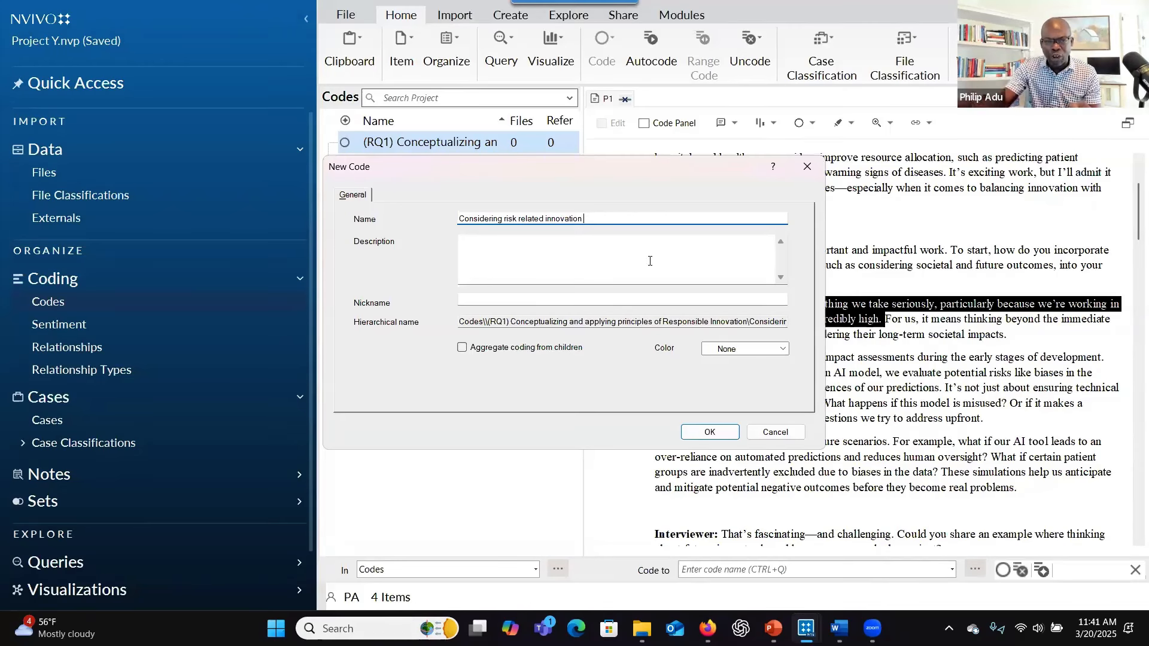
click(514, 245)
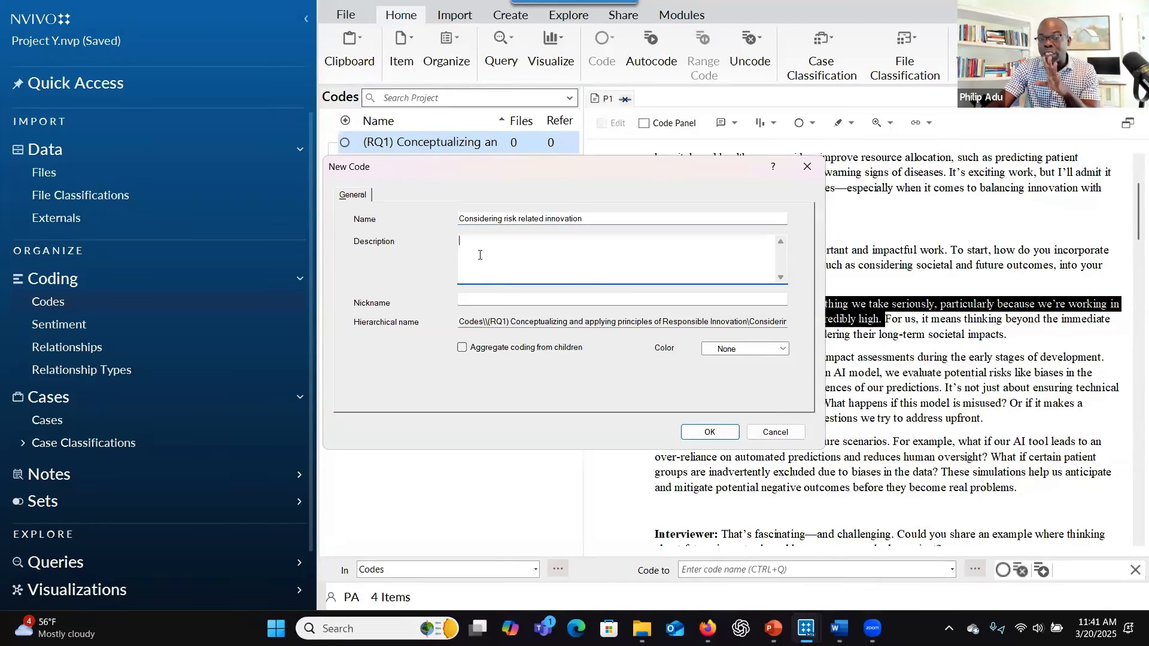
drag(593, 216, 456, 219)
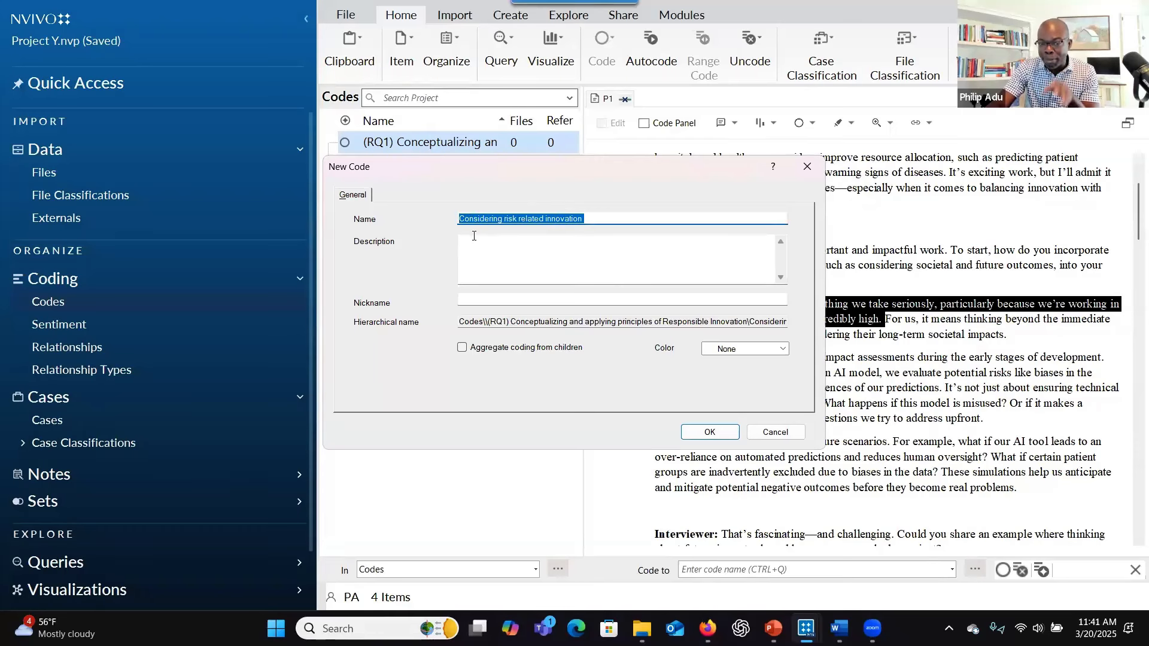
click(473, 238)
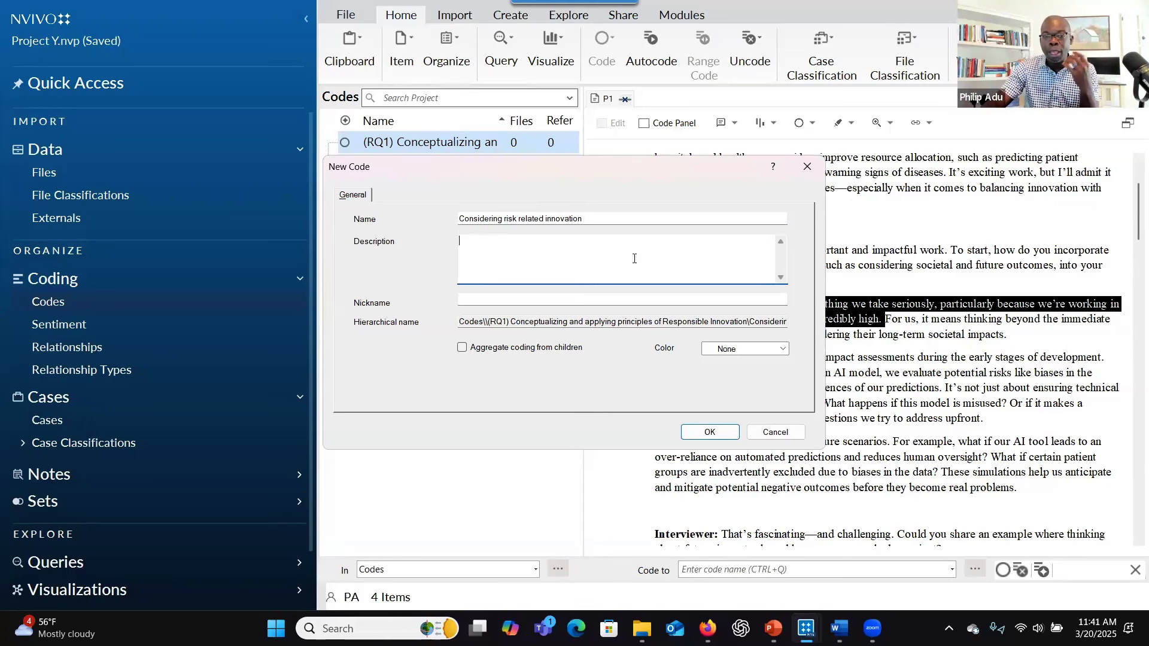
click(707, 438)
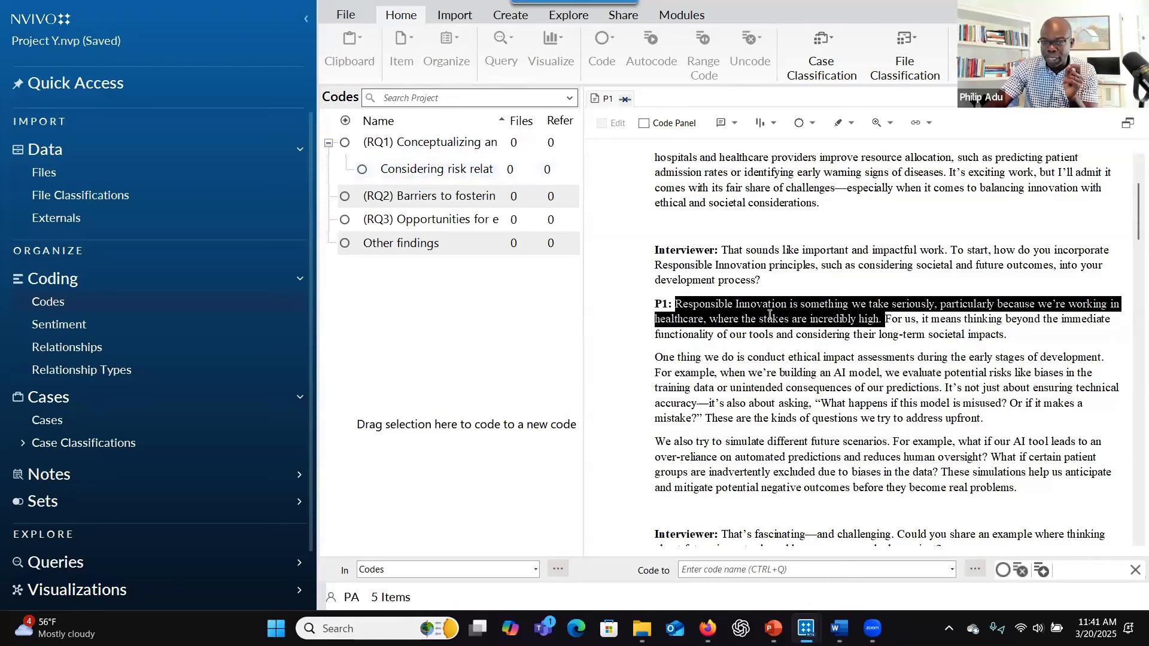
drag(784, 319, 532, 176)
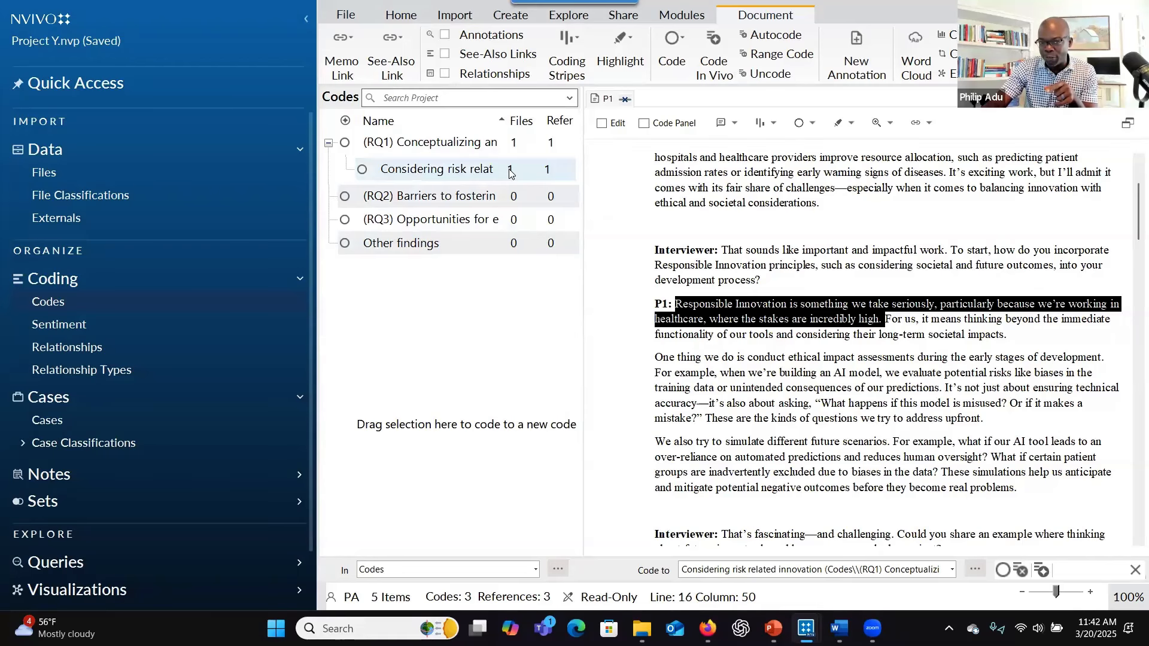
- Code P1's sentence "We also try to simulate different future scenarios." to a new (RQ1) child code named "Exploring possible scenarios"
scroll(682, 292, down, 2)
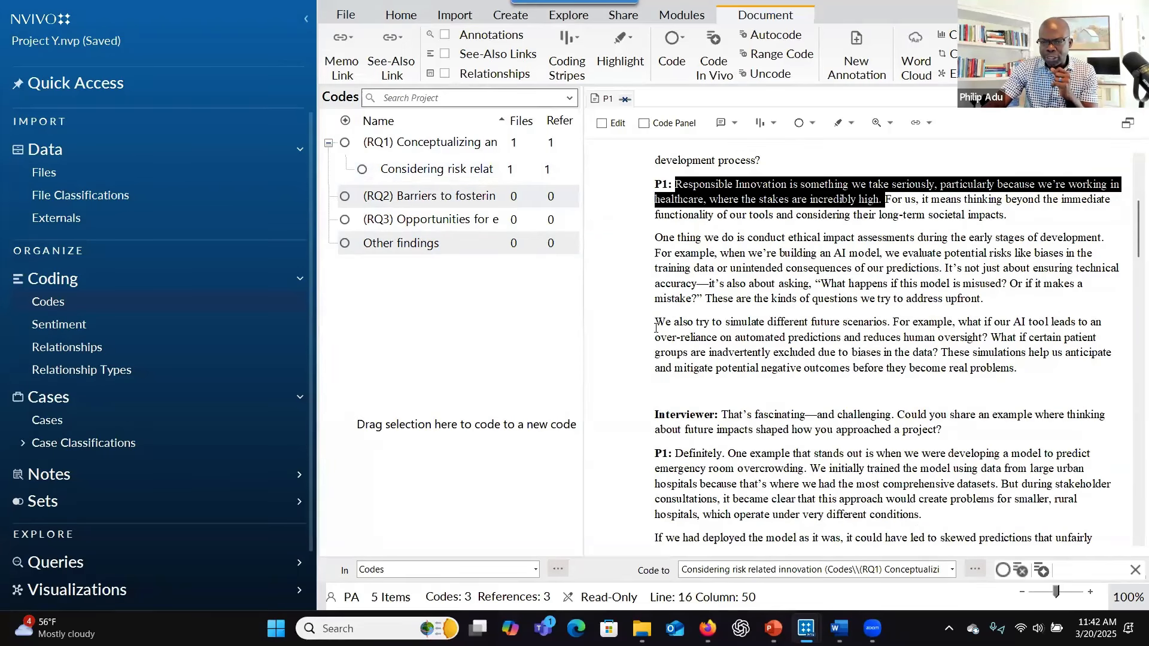
drag(890, 322, 642, 321)
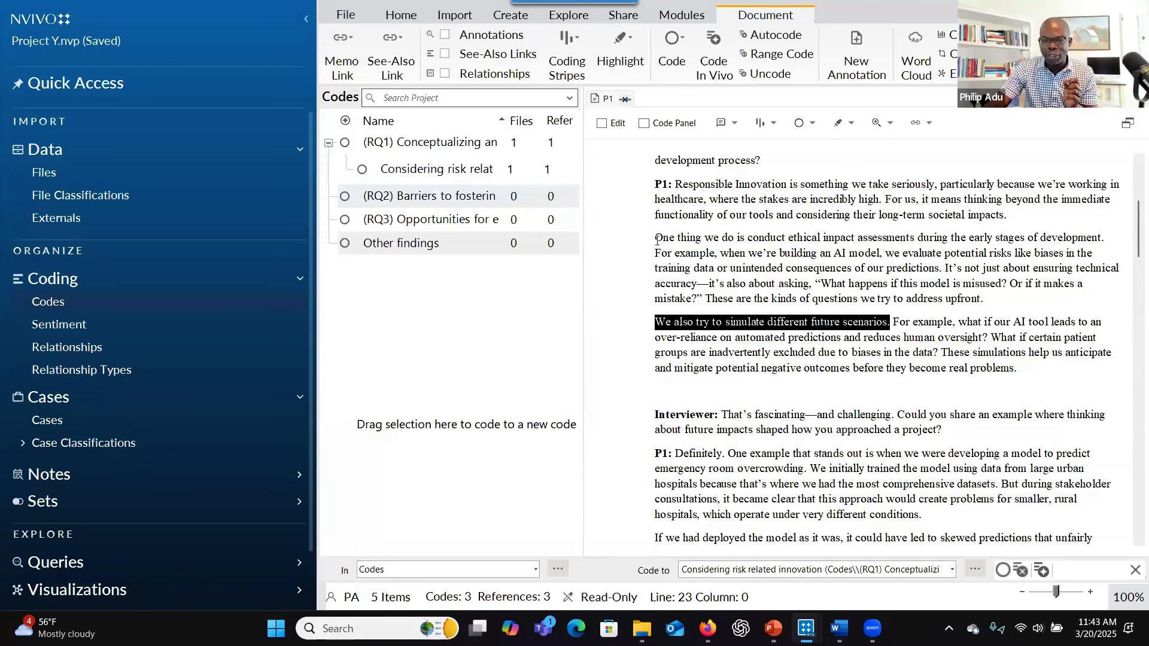
right_click(470, 144)
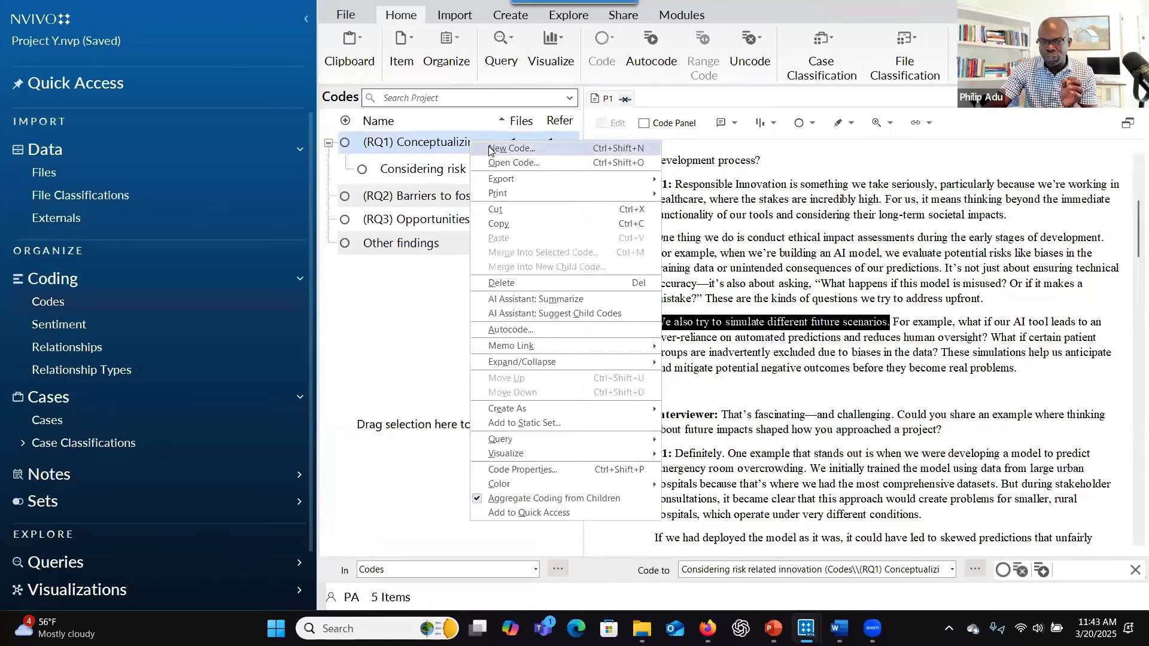
click(488, 151)
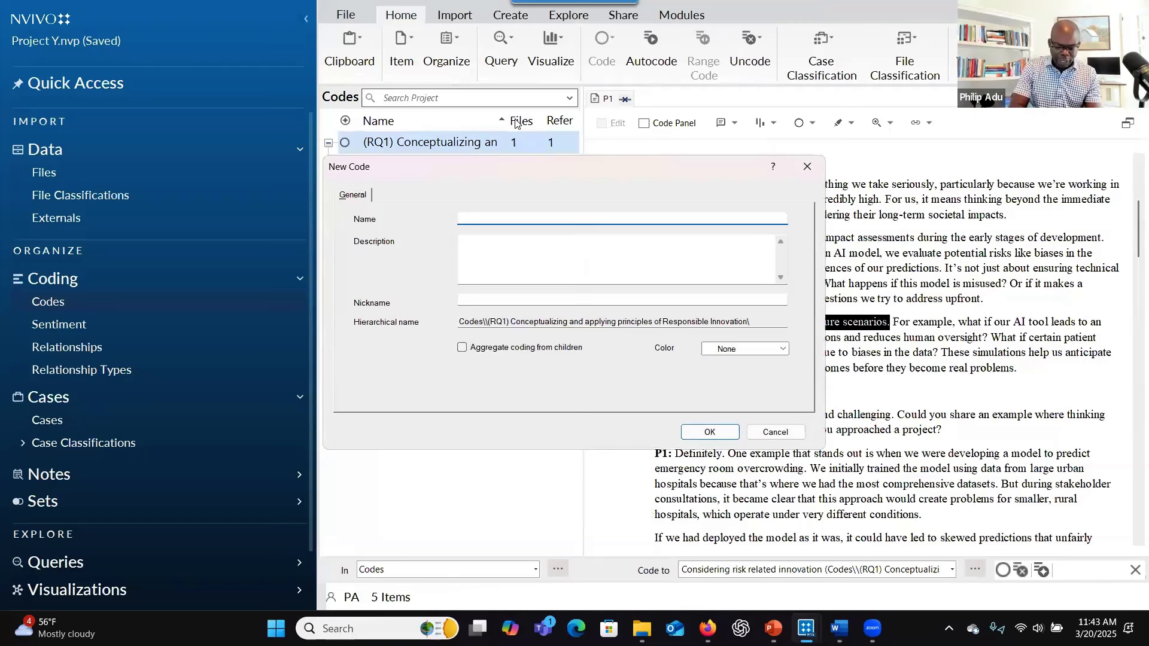
text(Exploring )
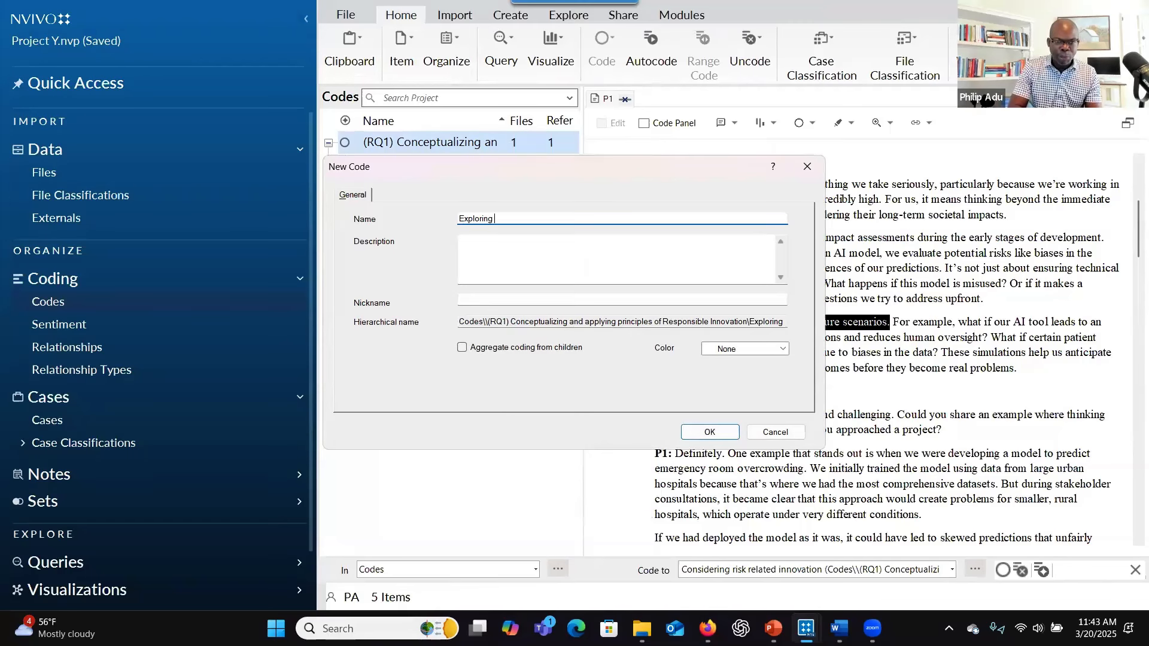
text(possible)
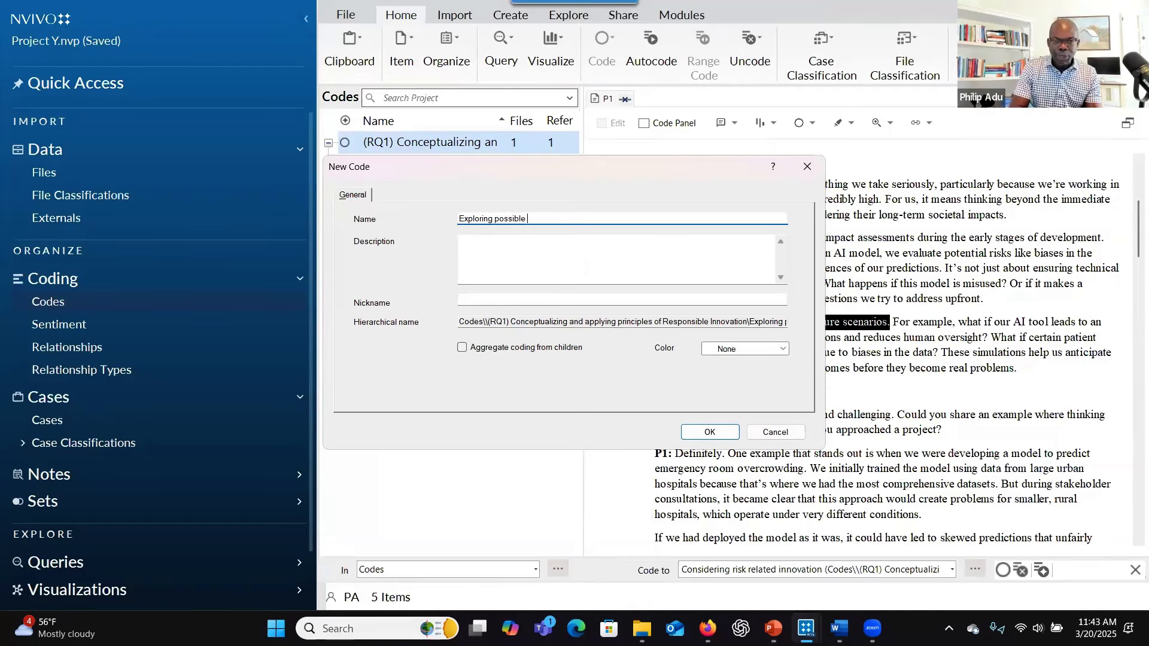
text( scenarios)
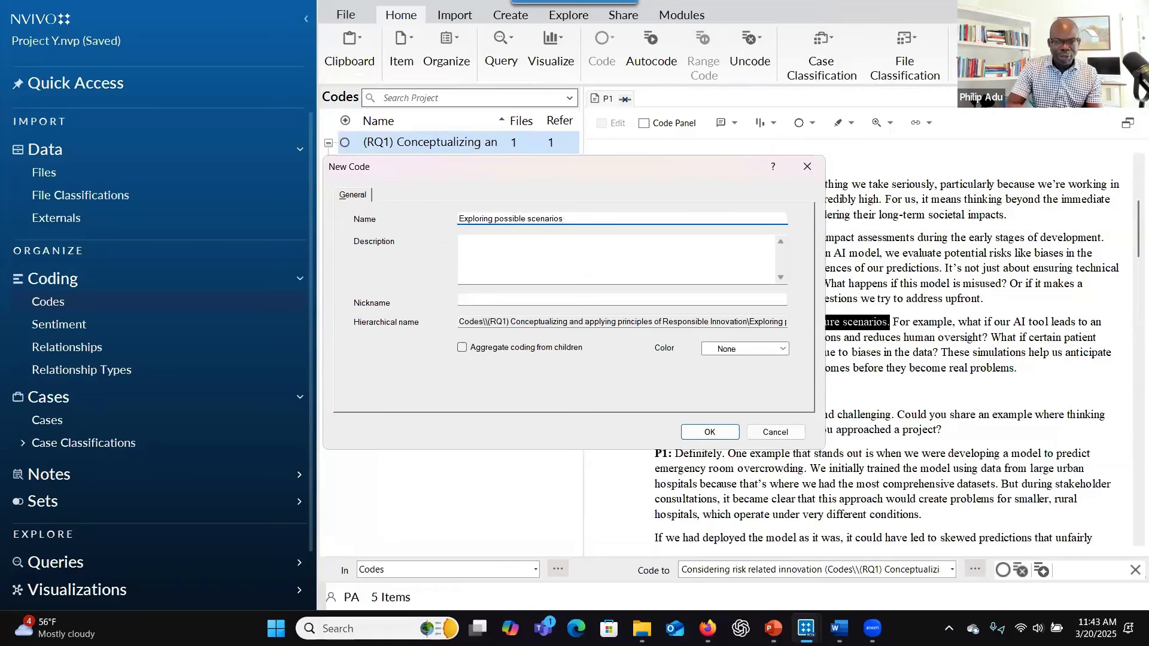
click(549, 256)
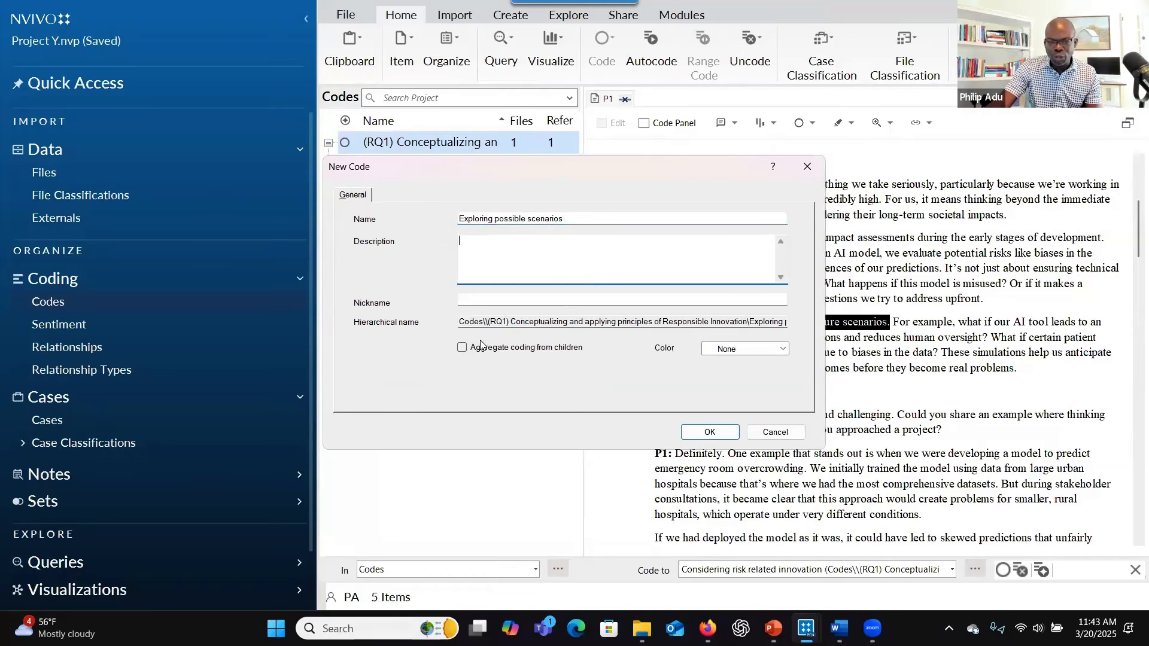
click(710, 433)
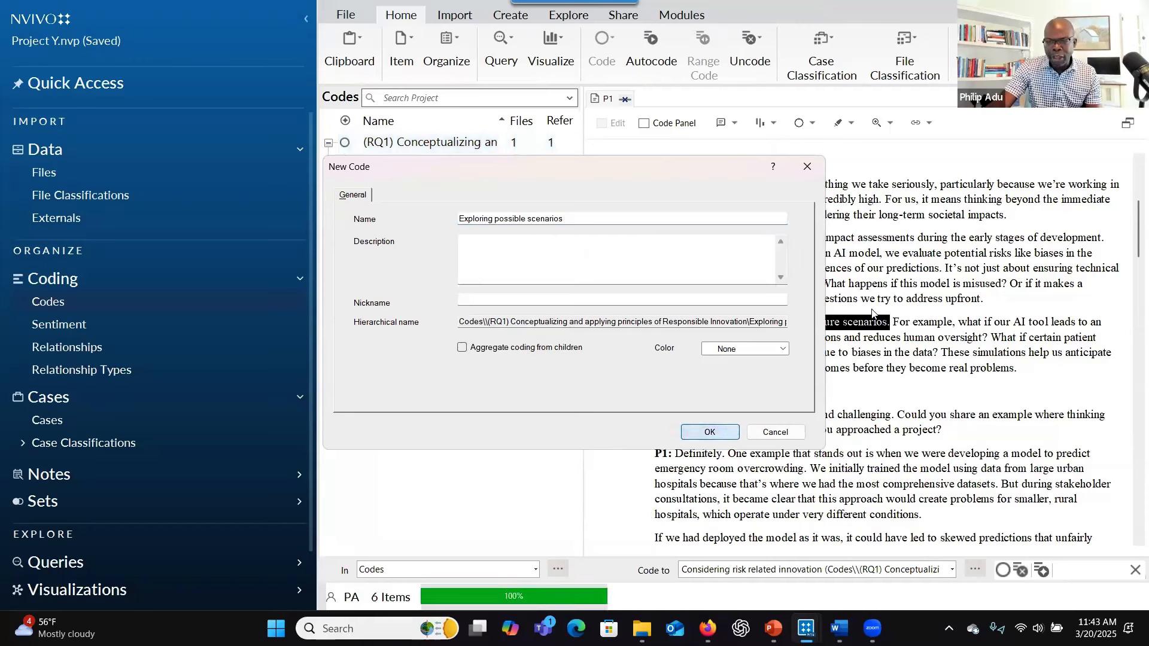
drag(750, 325, 531, 198)
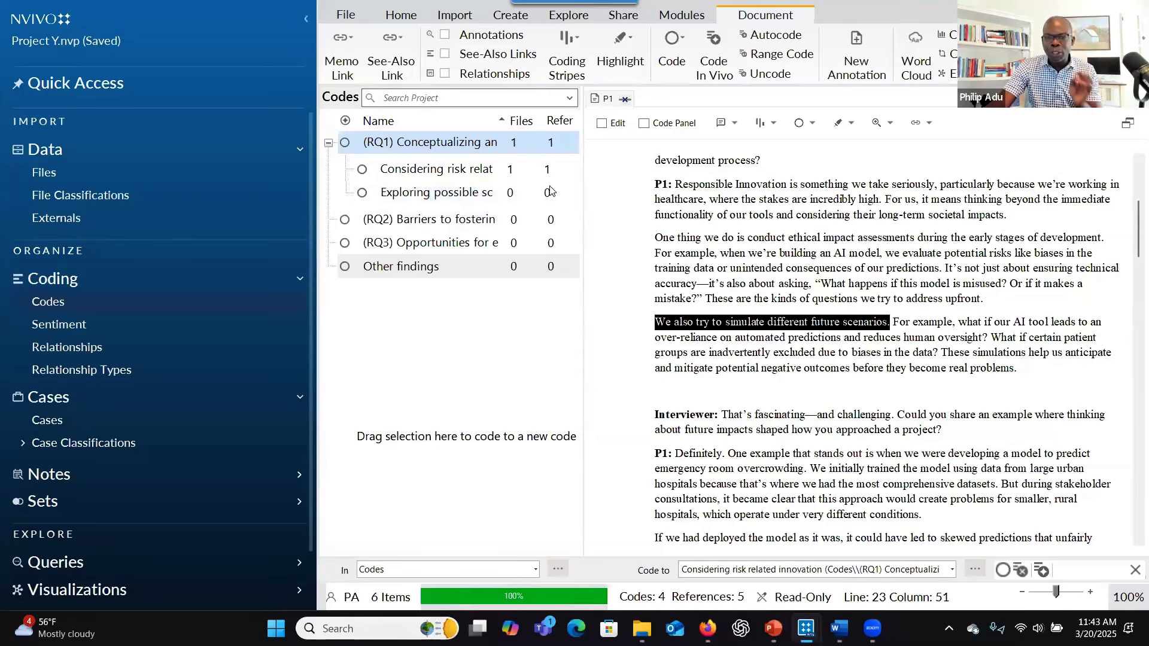
- Code P1's sentence "One example that stands out" through "emergency room overcrowding" to the Exploring possible scenarios code
scroll(822, 366, down, 1)
scroll(822, 366, down, 3)
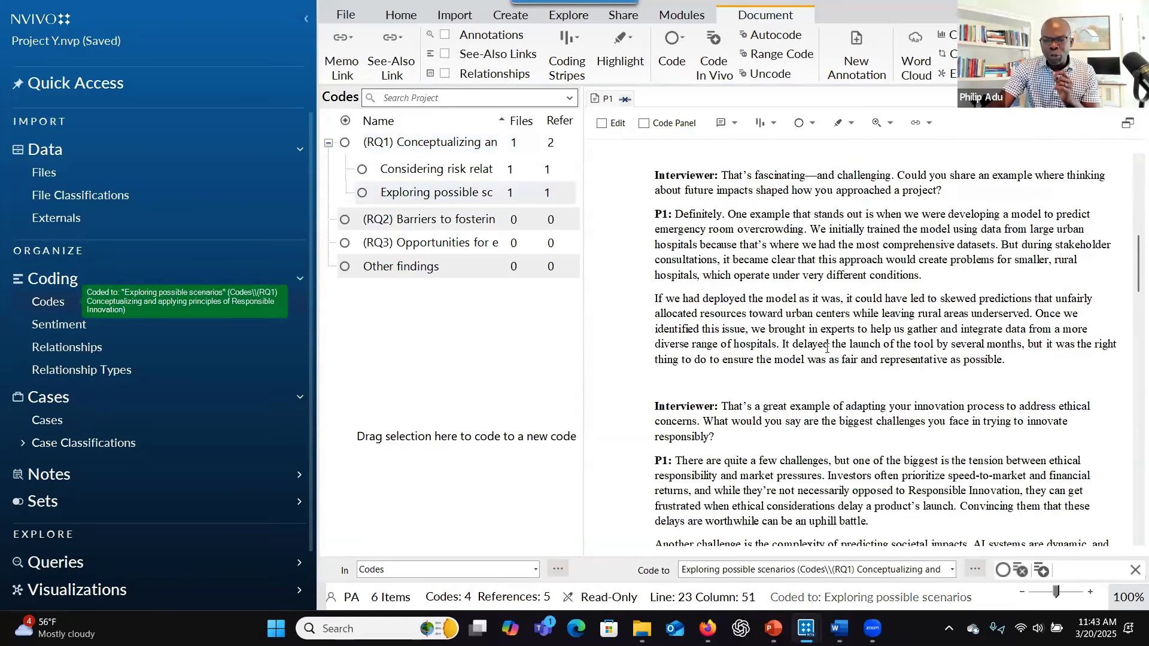
drag(729, 215, 542, 193)
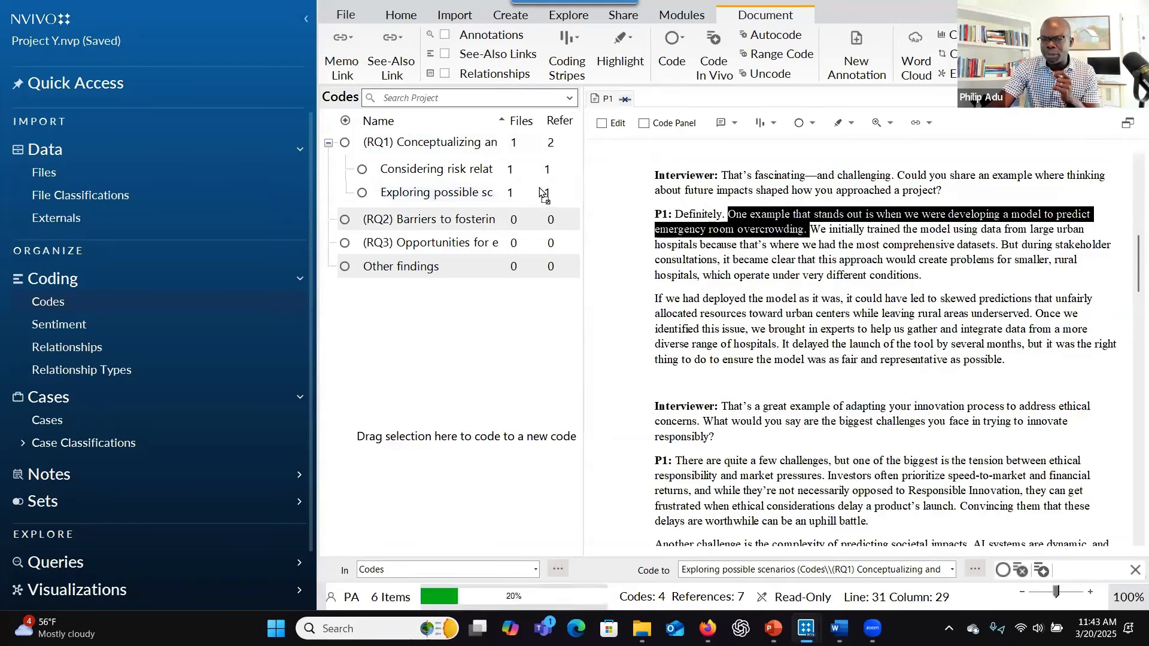
- Select P1's passage from "If we had deployed the model as it was" to "toward urban centers while"
scroll(752, 309, down, 3)
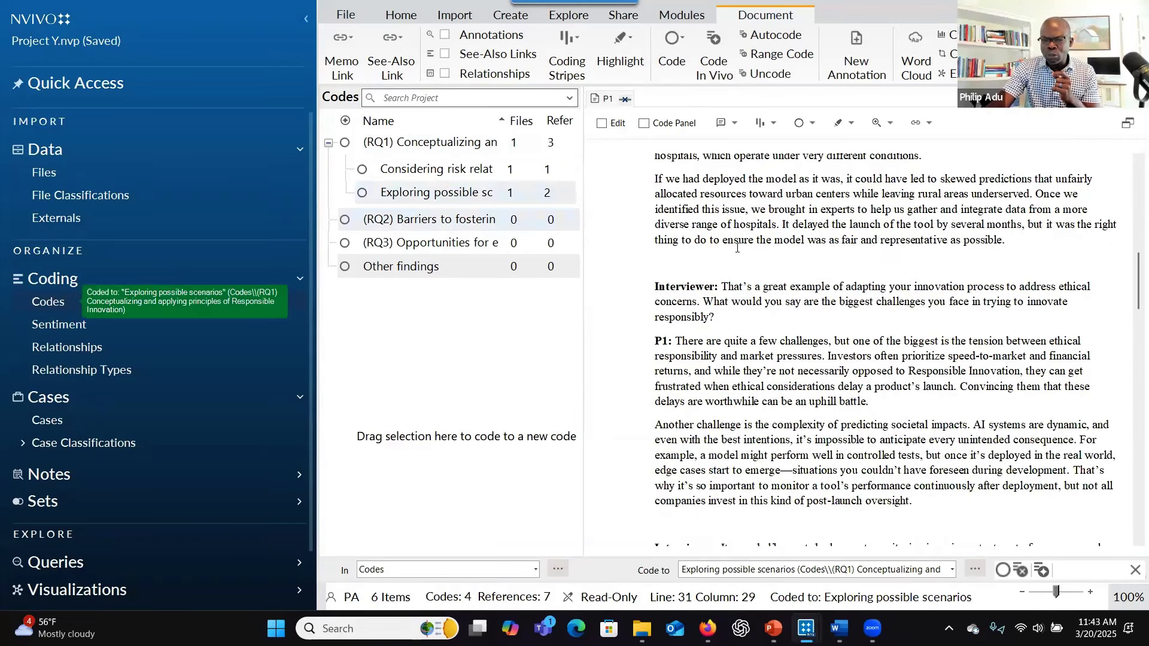
click(655, 181)
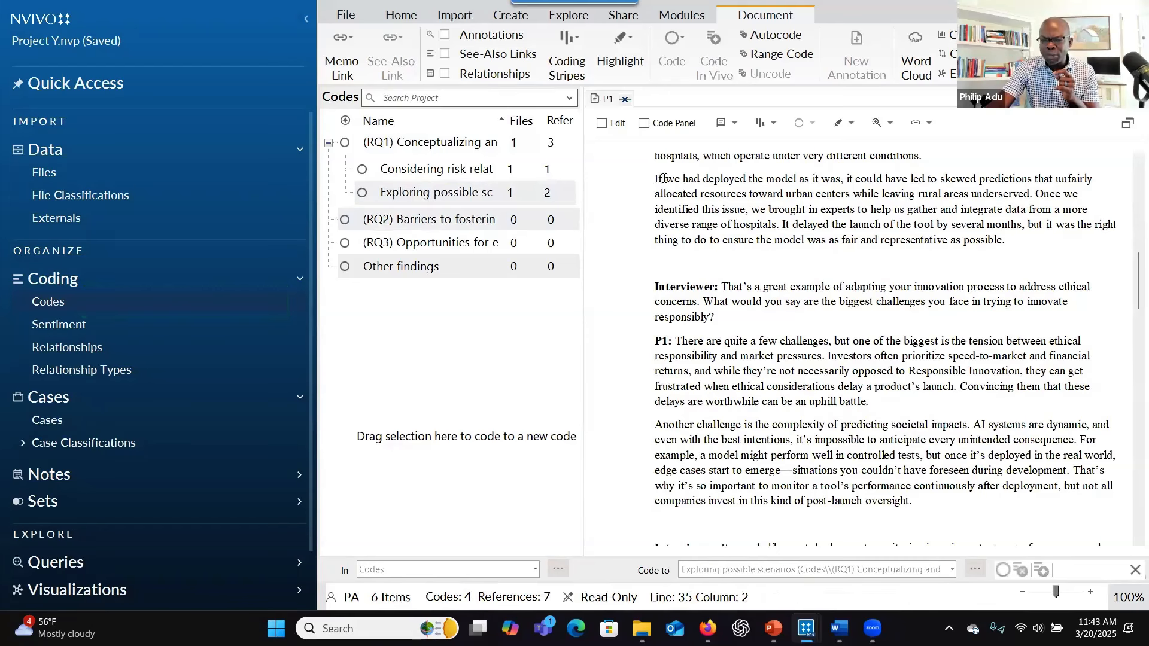
drag(658, 179, 882, 196)
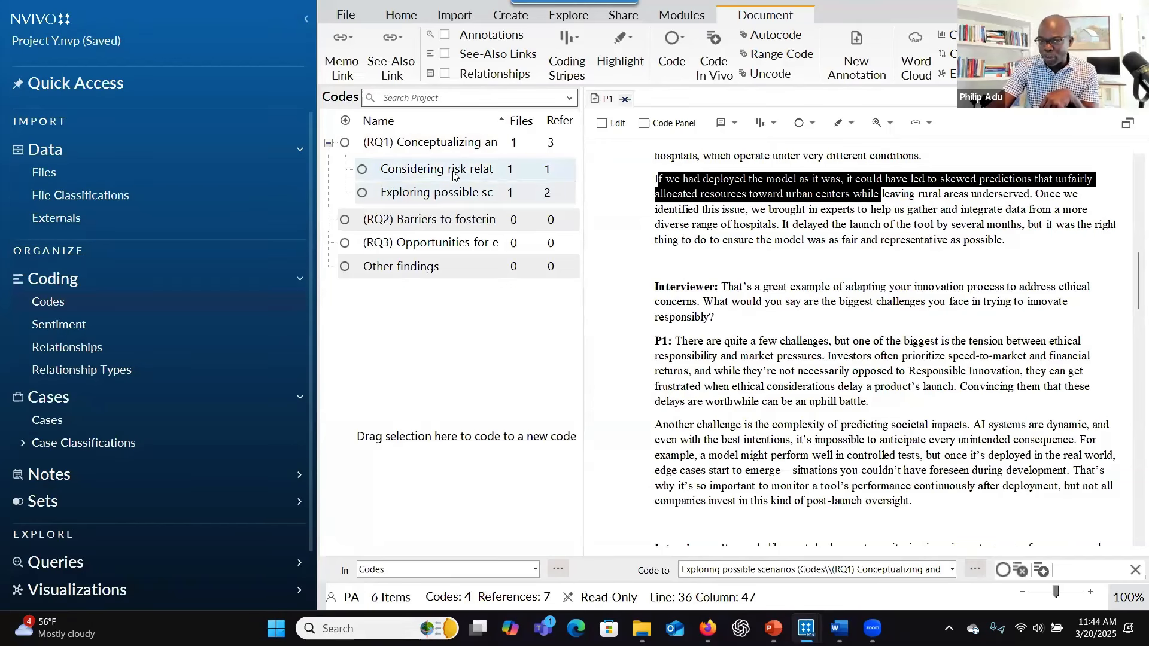
- Check the (RQ1) code's properties for its research-question description and its aggregate coding from children setting, and leave them unchanged
right_click(486, 144)
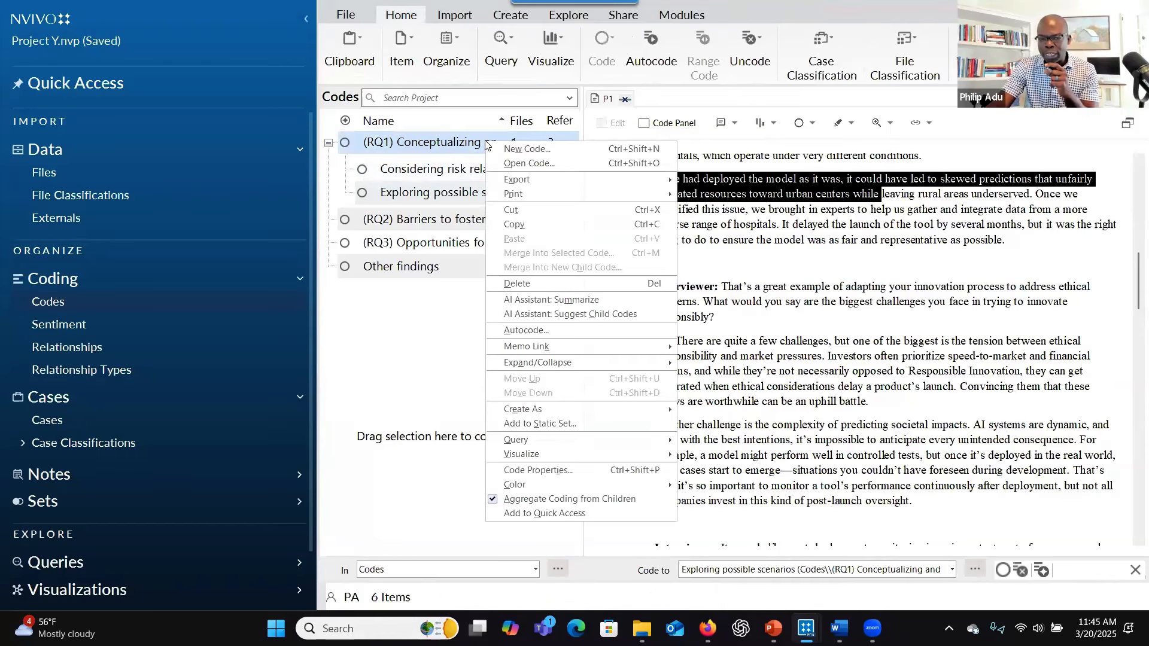
click(526, 476)
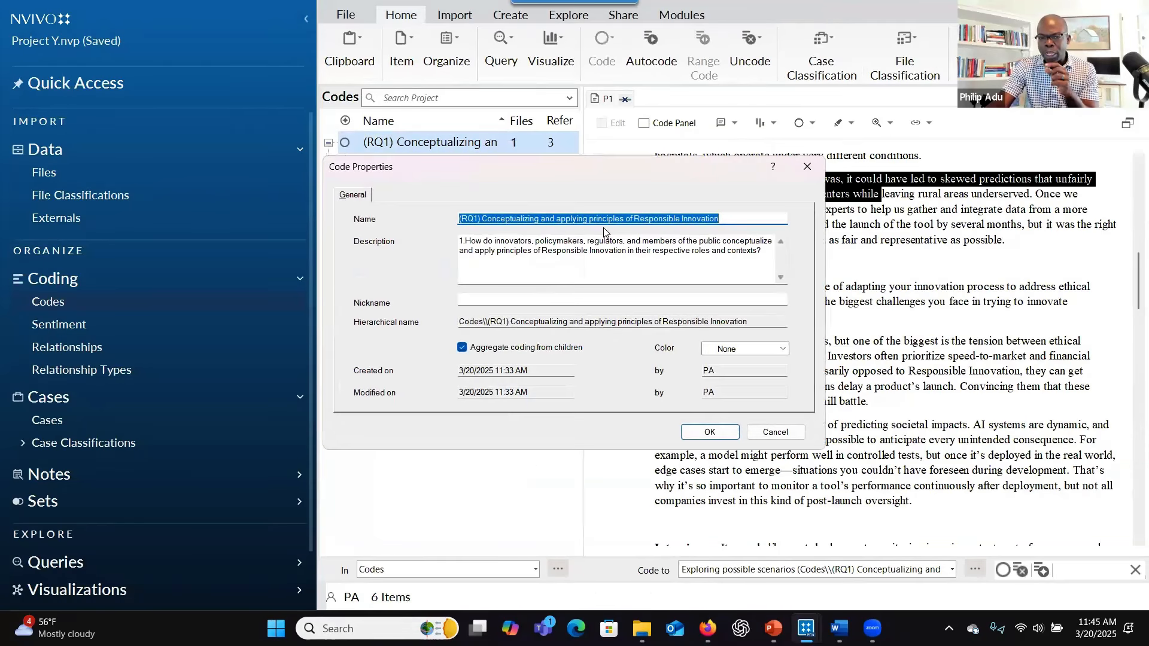
click(808, 166)
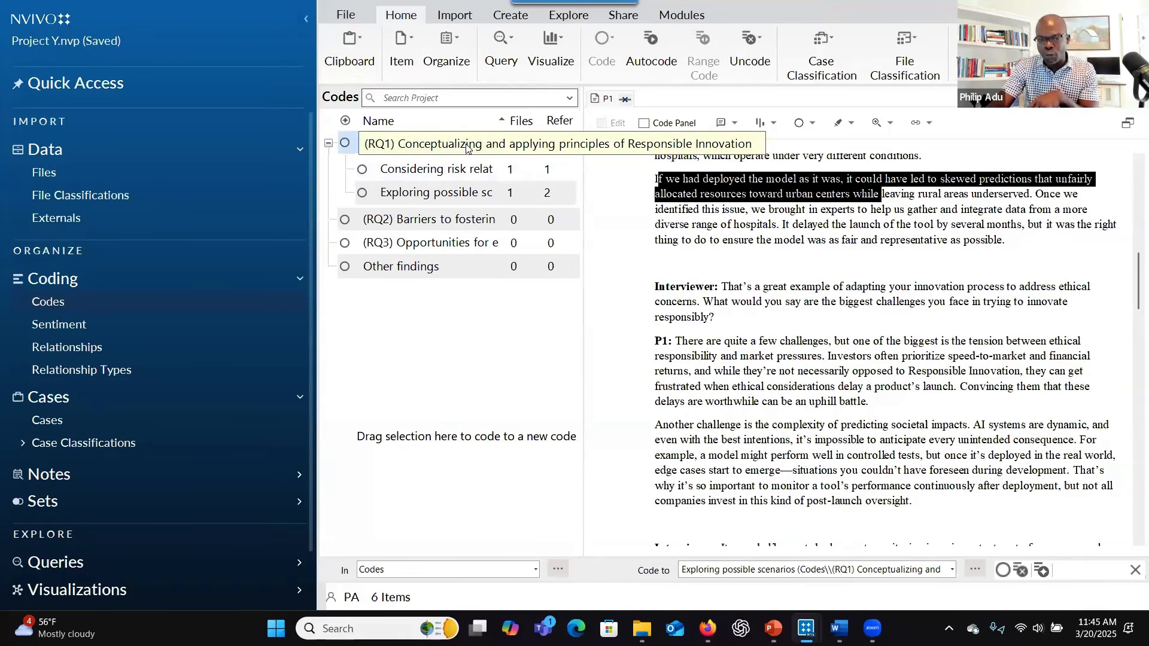
right_click(466, 146)
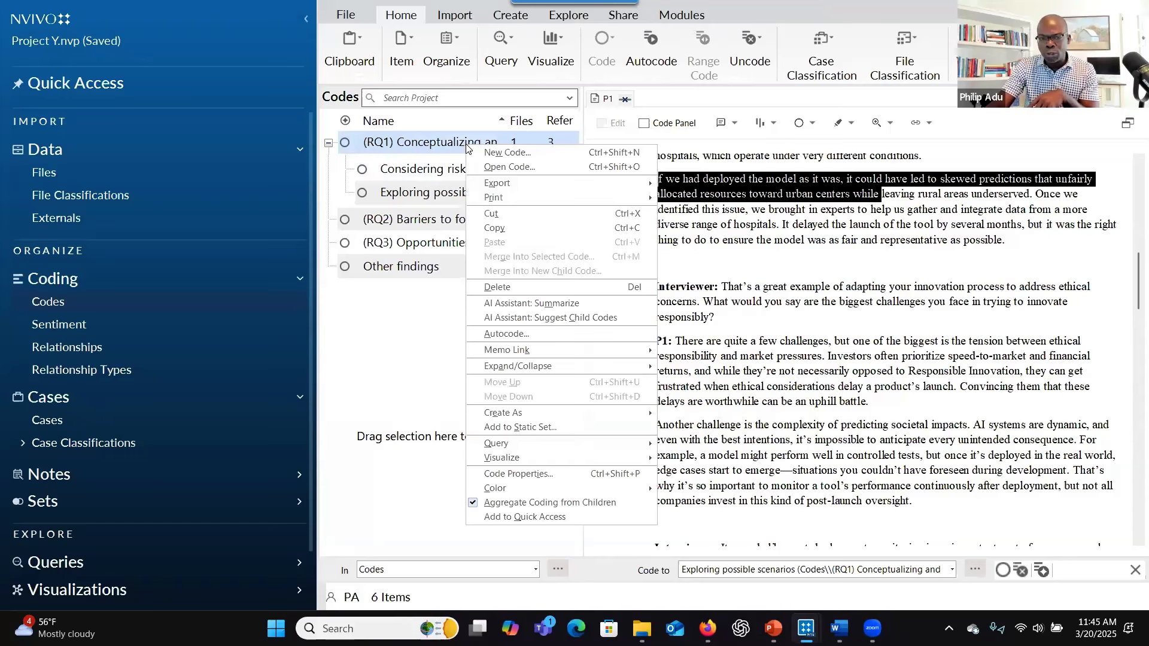
click(519, 474)
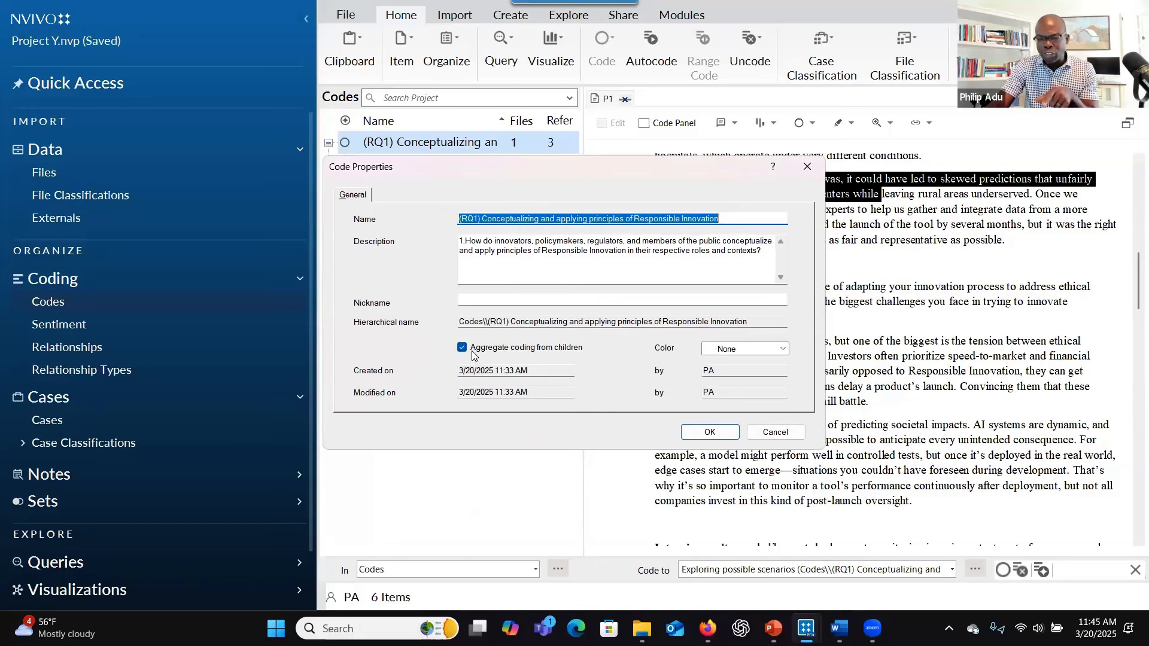
click(808, 166)
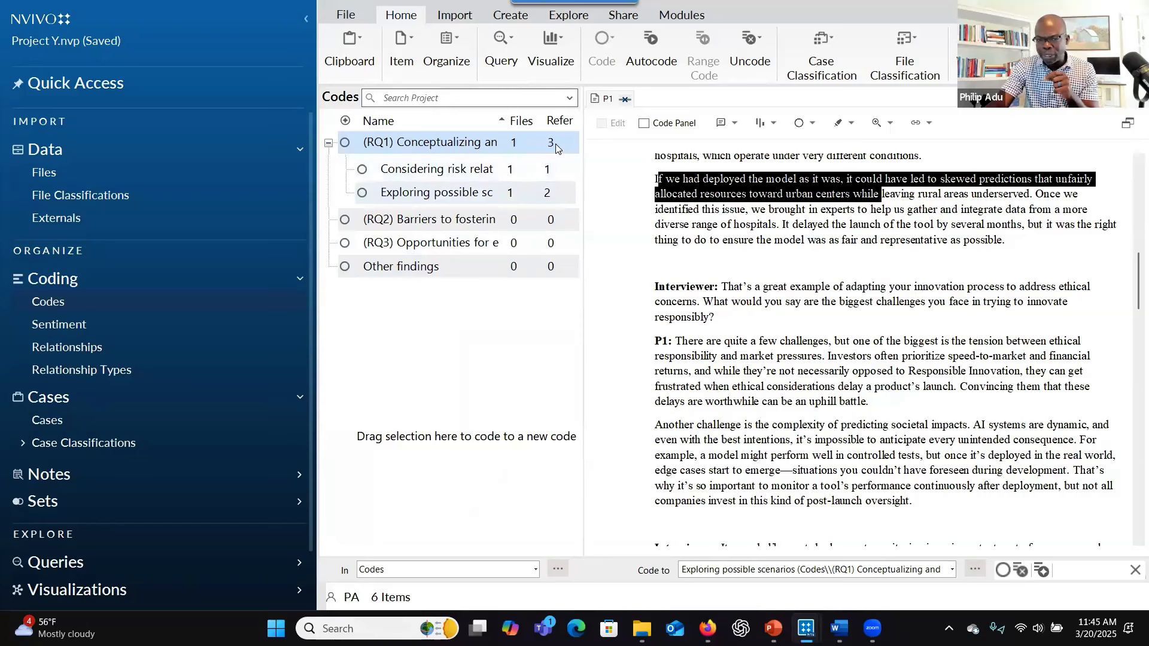
- Code P1's passage on the tension between ethical responsibility and market pressures to the Considering risk related innovation code
click(730, 286)
drag(727, 340, 819, 372)
drag(730, 340, 551, 180)
drag(551, 168, 551, 169)
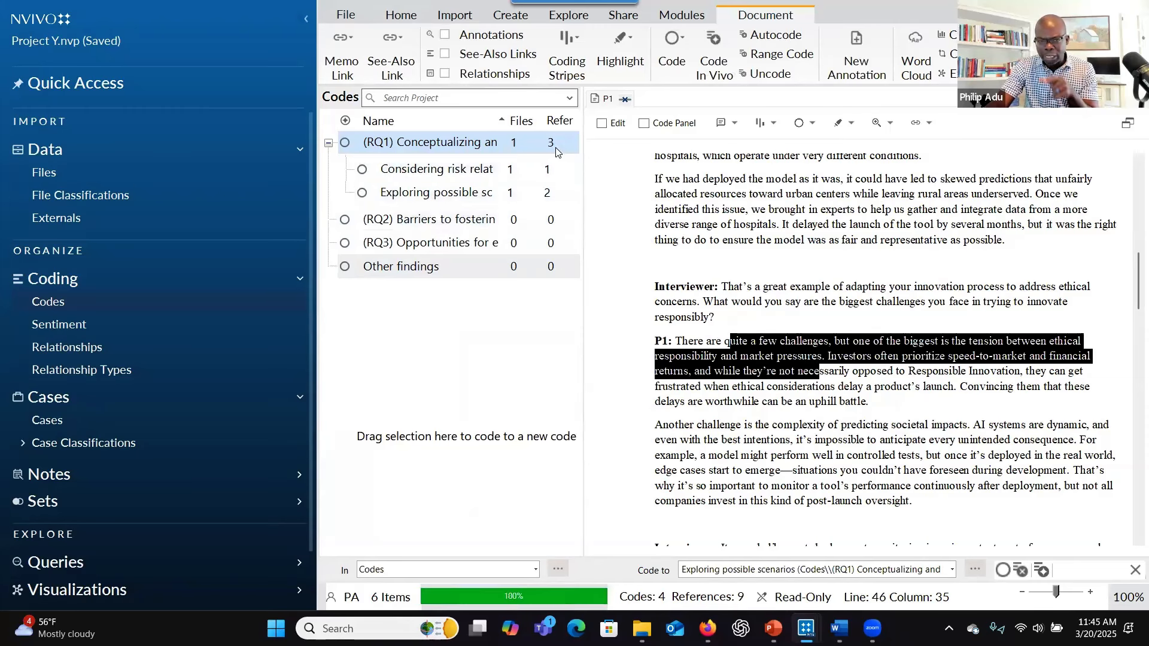
- Turn off aggregate coding from children in the properties of the (RQ1) code
right_click(511, 148)
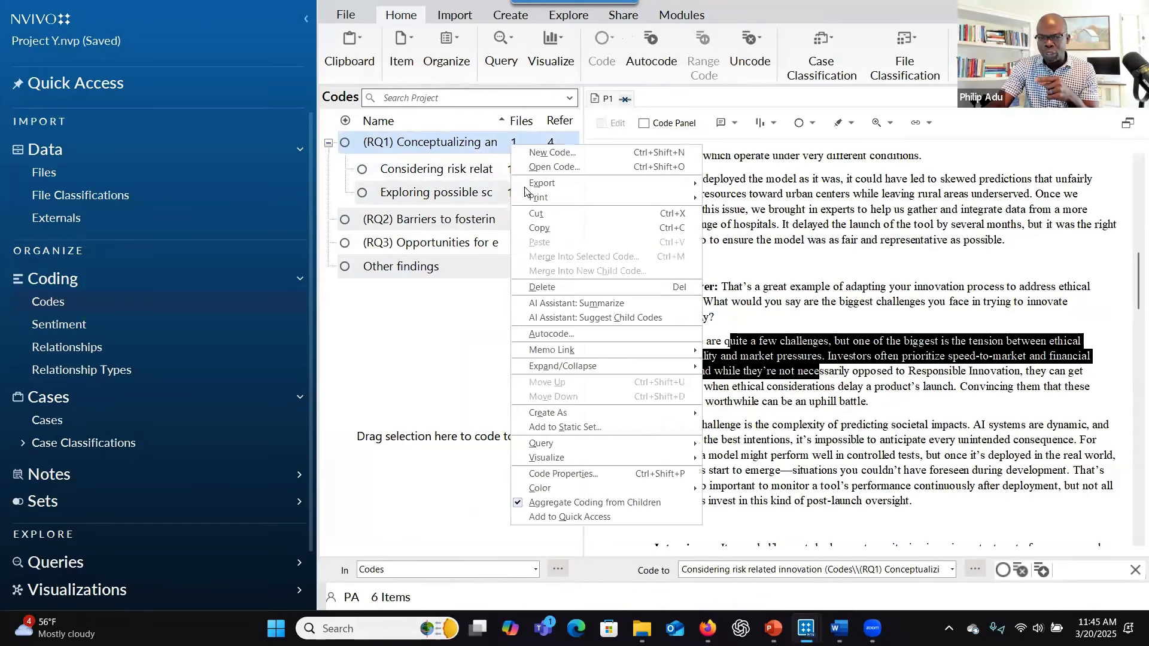
click(565, 474)
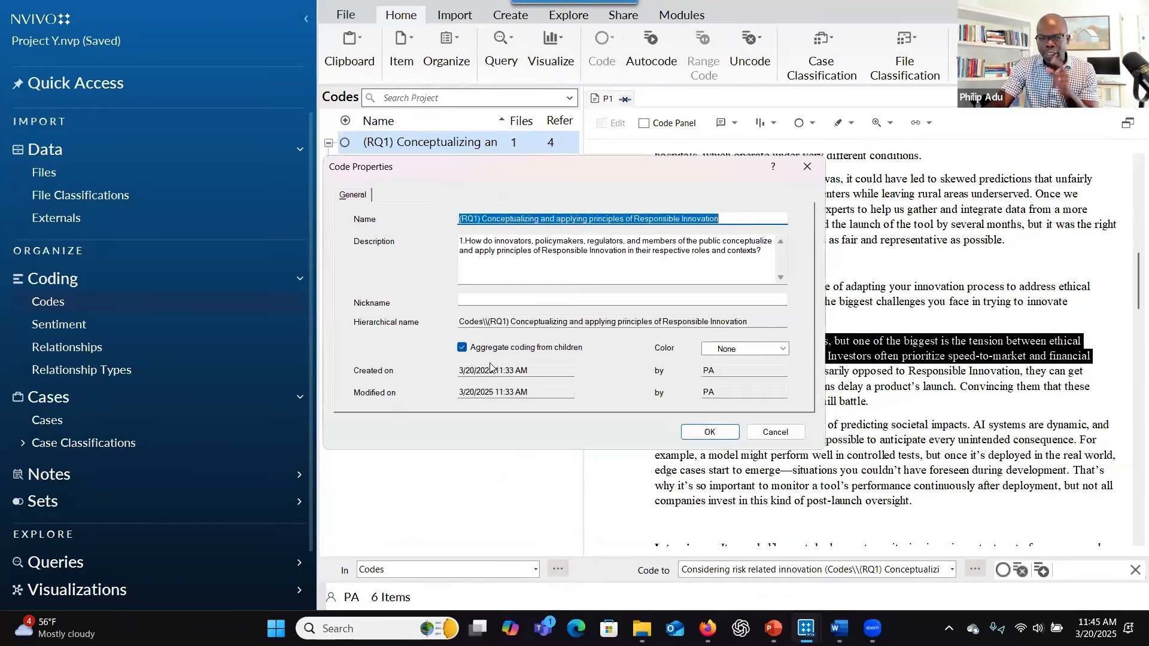
click(709, 432)
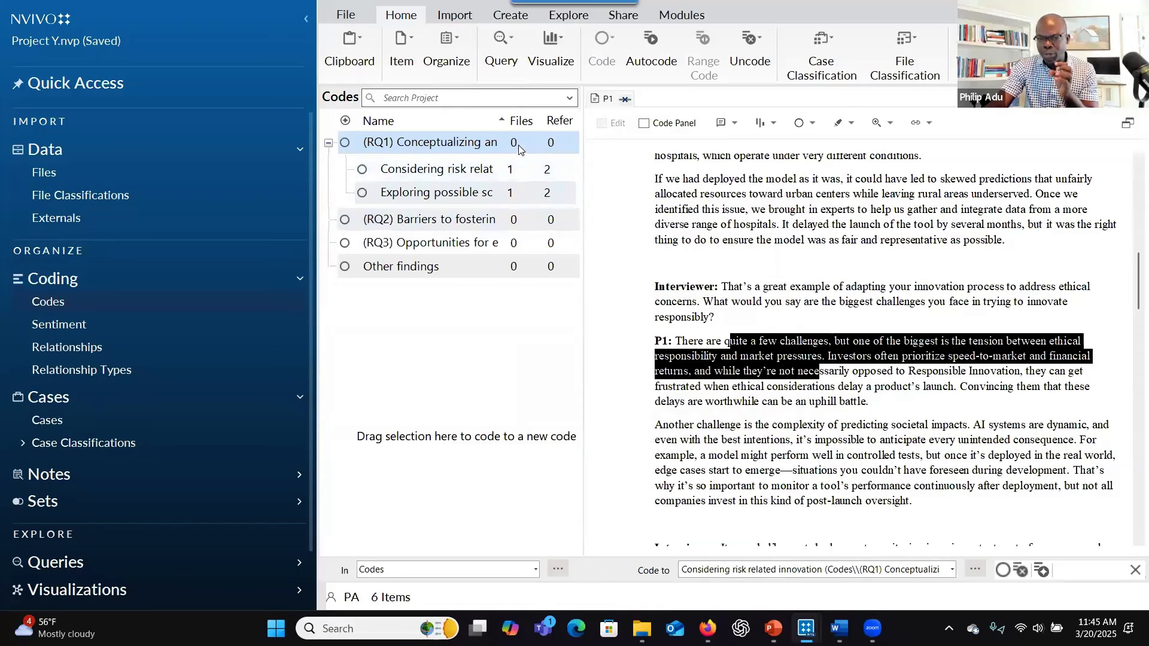
- Turn aggregate coding from children back on for the (RQ1) code
right_click(464, 141)
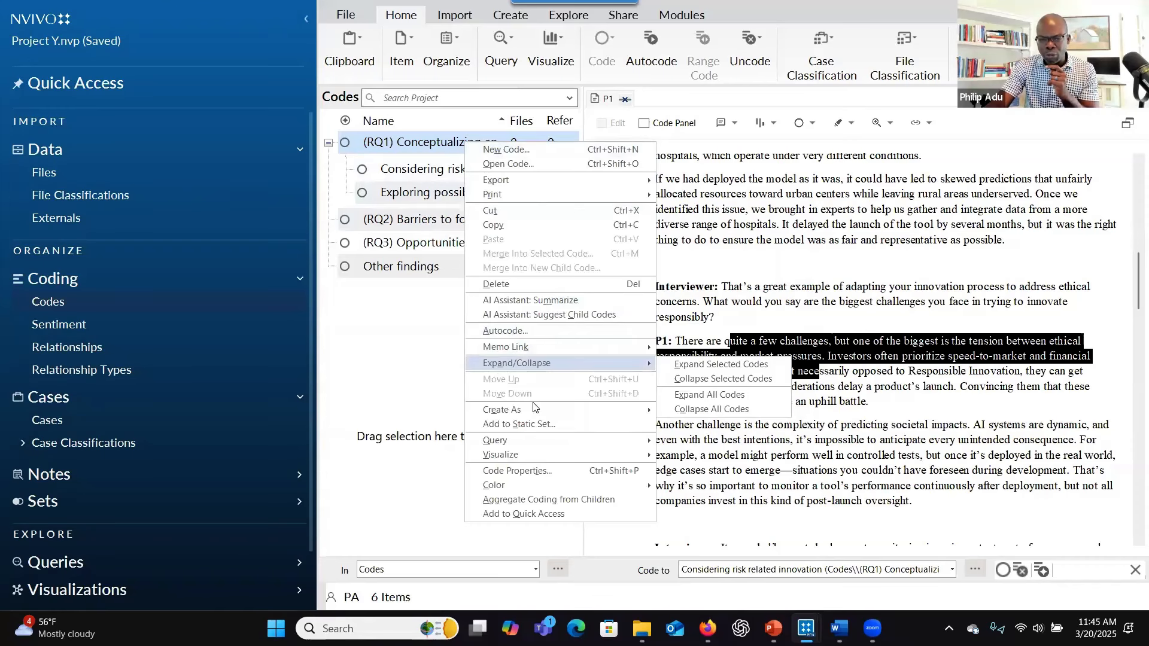
click(527, 470)
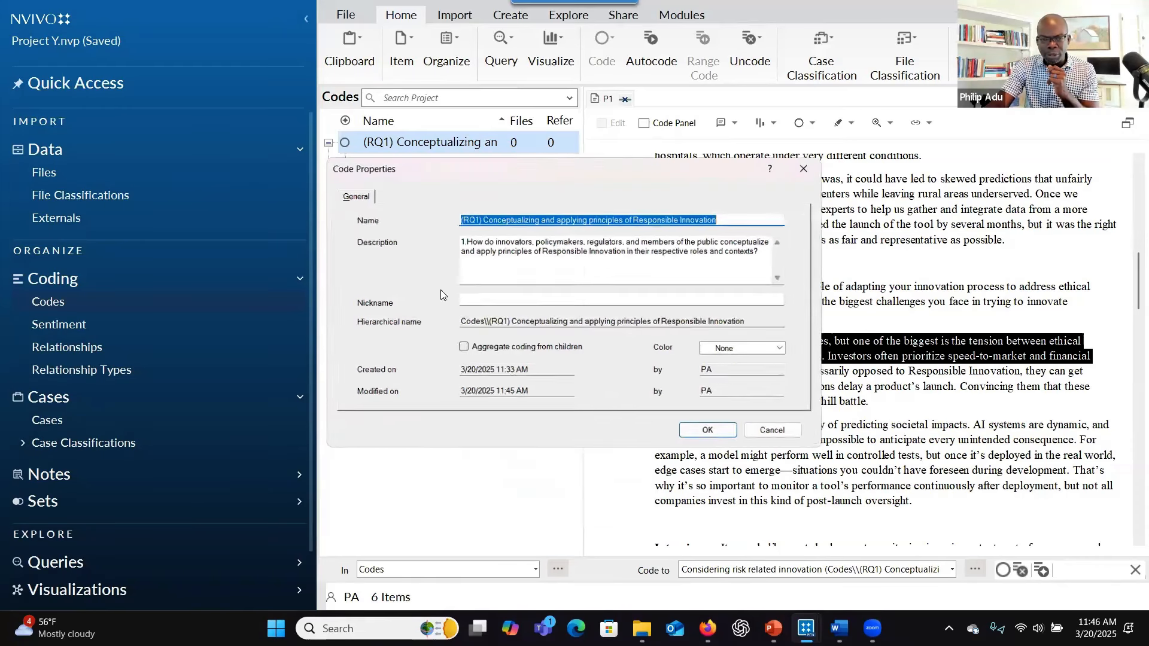
click(462, 348)
click(710, 432)
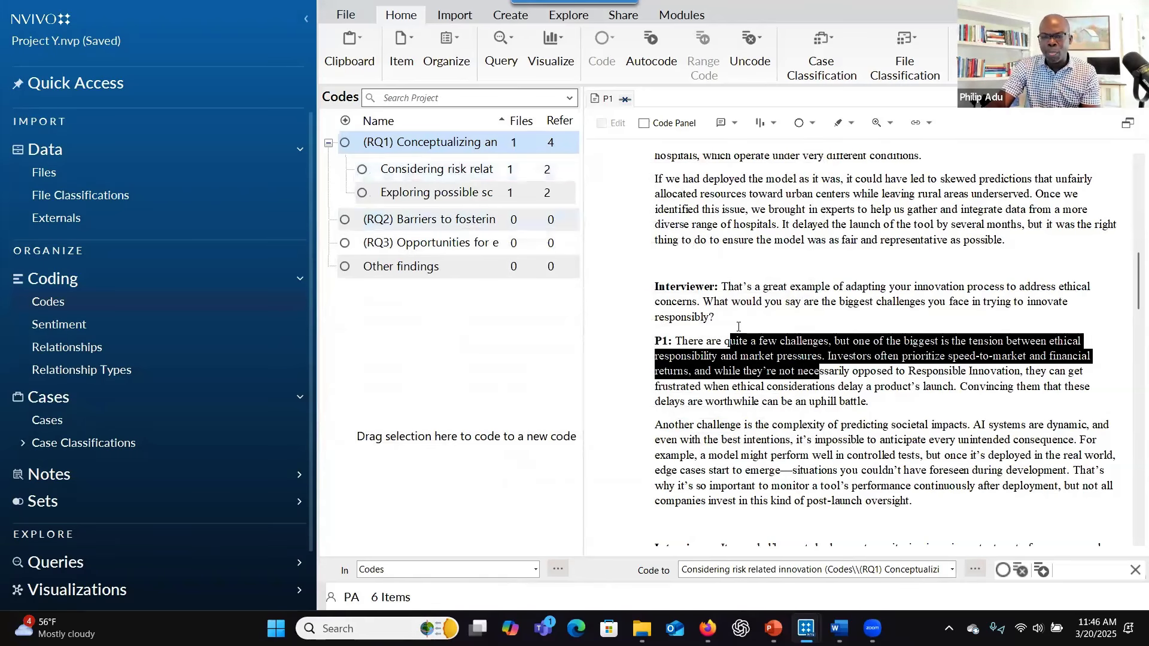
- Check whether the (RQ2) code aggregates coding from its children, and close the P1 transcript
scroll(791, 456, down, 1)
click(783, 395)
scroll(691, 376, down, 4)
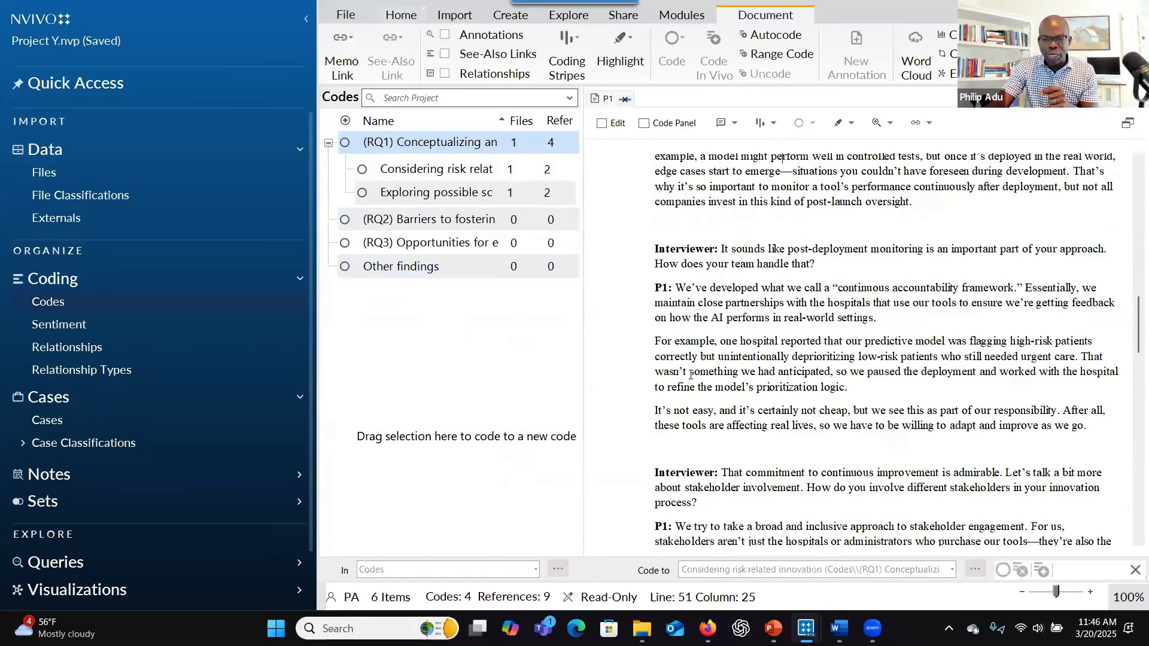
right_click(412, 222)
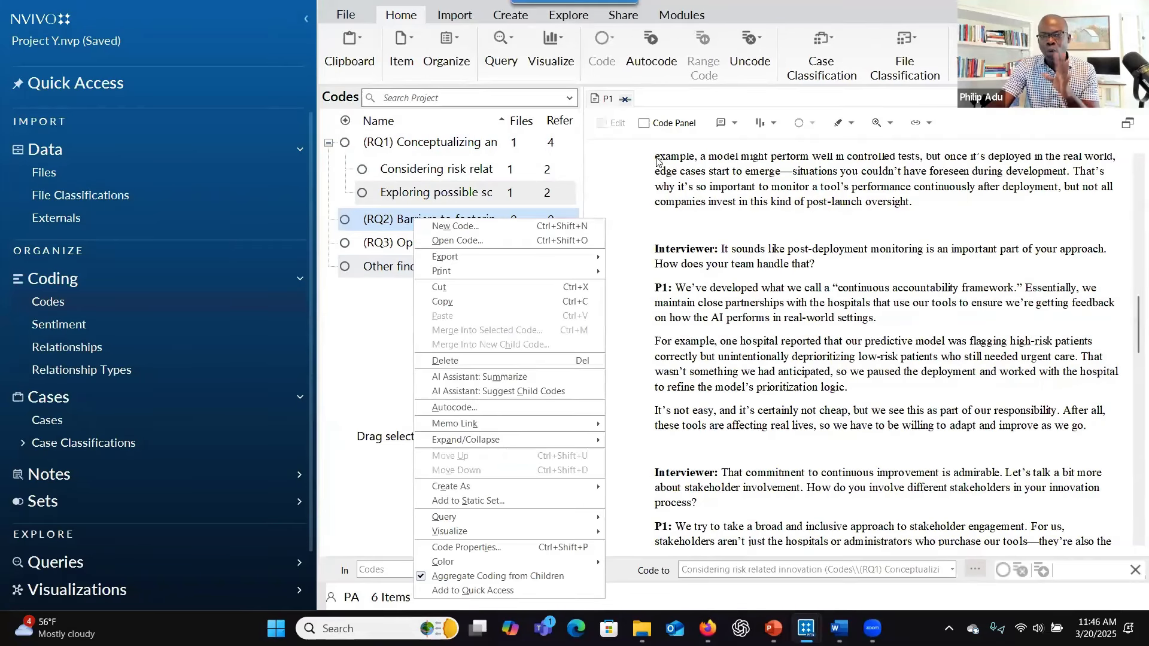
click(622, 102)
click(622, 102)
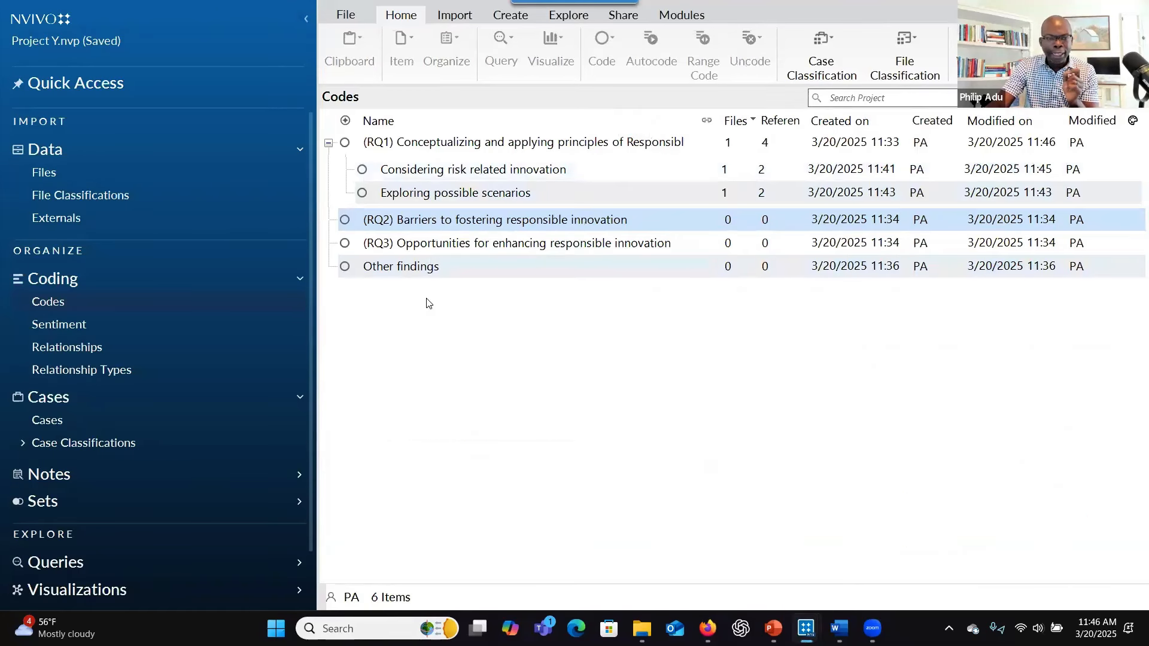
- Open the P2 transcript from the project files and show the codes list beside it
click(91, 180)
click(361, 191)
double_click(360, 193)
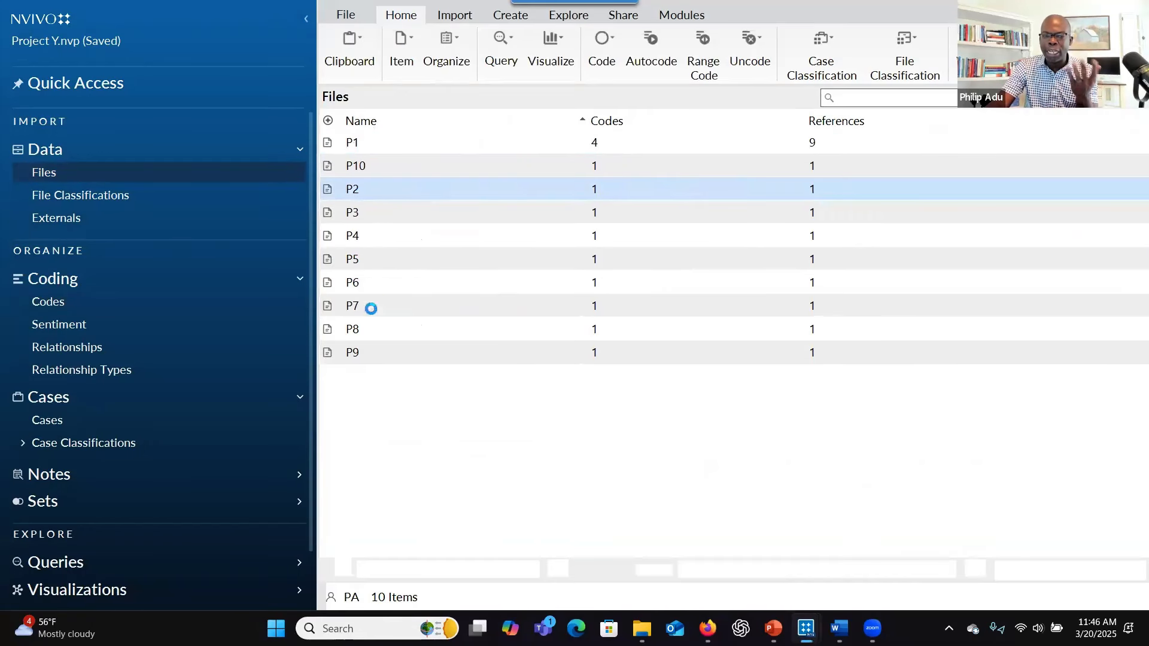
click(48, 302)
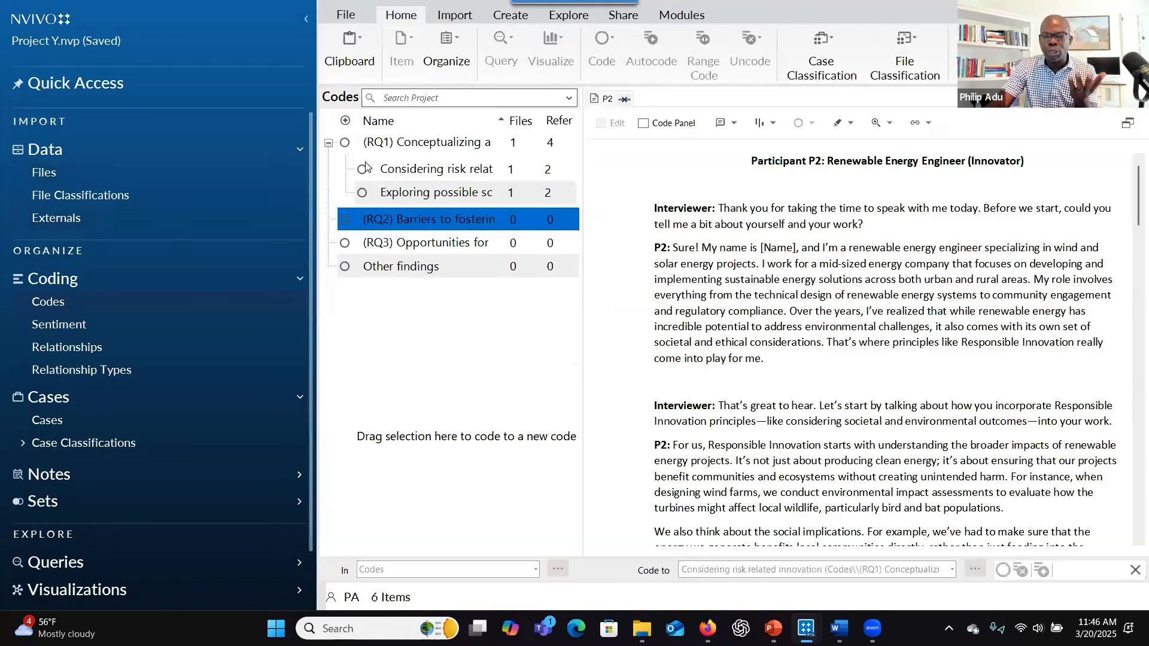
- Code P2's passage from "For us, Responsible Innovation starts" through "local wildlife, particularly" to the Exploring possible scenarios code
scroll(776, 310, down, 3)
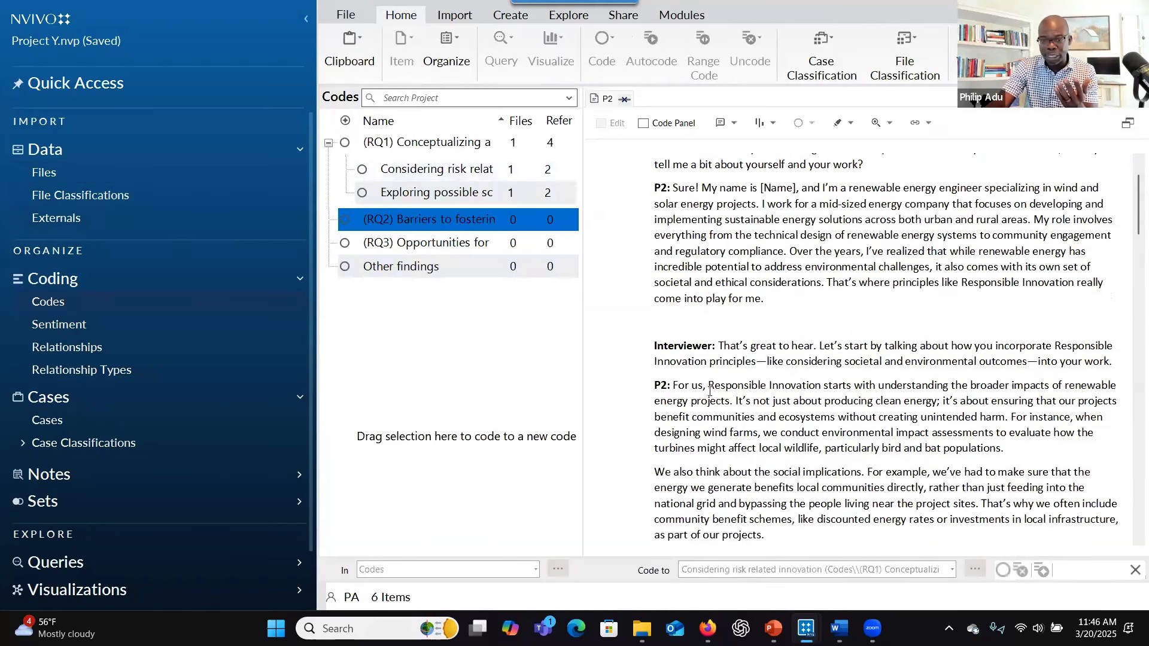
drag(674, 326, 826, 392)
drag(769, 344, 496, 189)
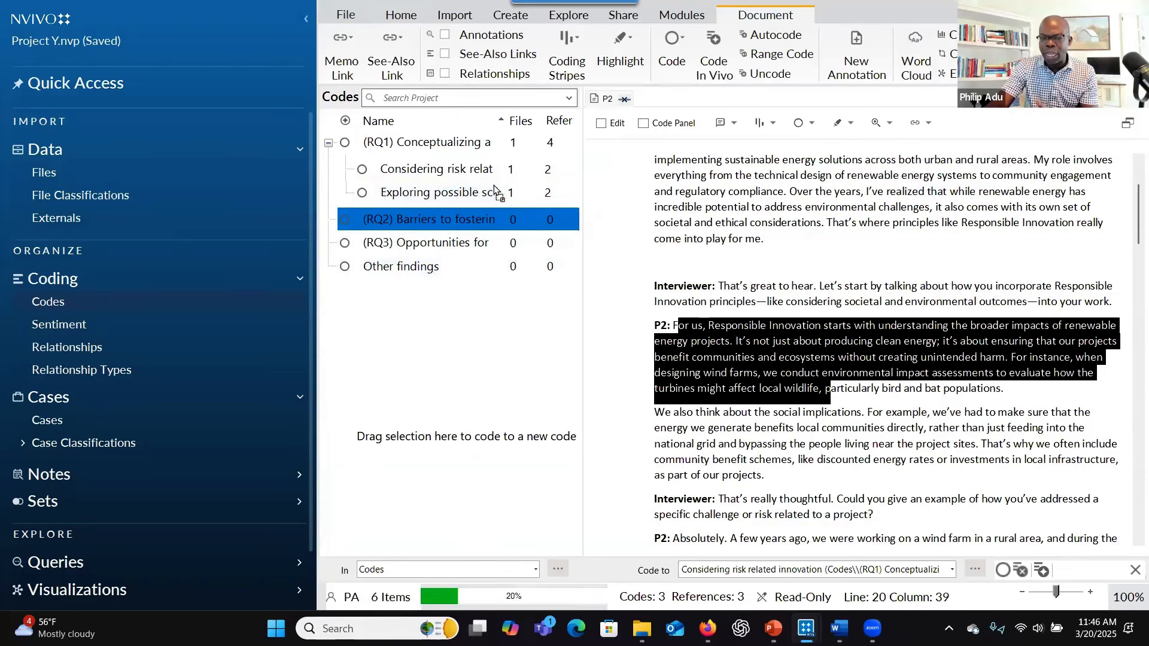
- Select P2's passage on adjusting the turbine layout and check whether the (RQ1) code aggregates coding from its children
scroll(684, 375, down, 6)
drag(686, 372, 778, 386)
drag(766, 382, 434, 151)
right_click(434, 150)
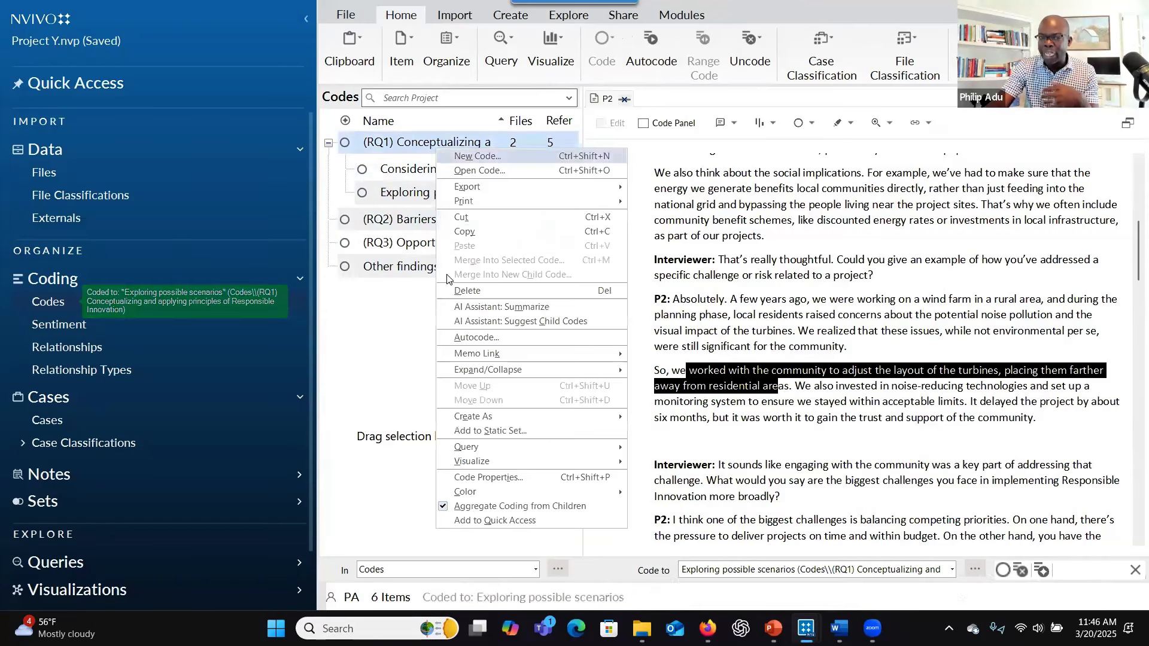
click(822, 312)
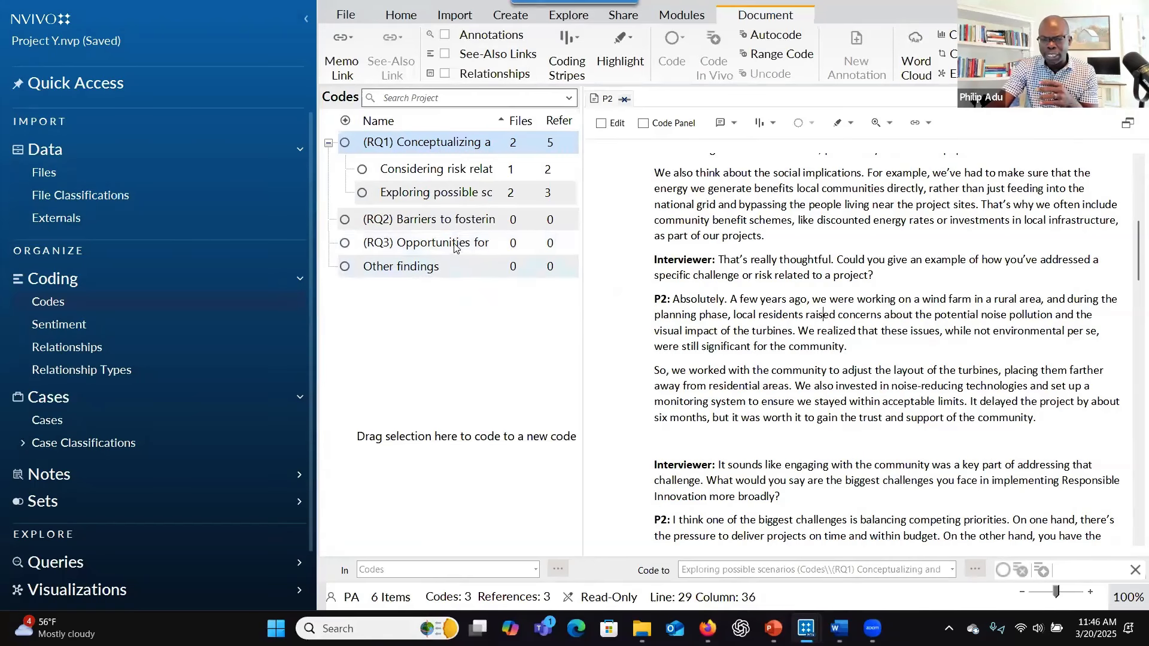
right_click(395, 273)
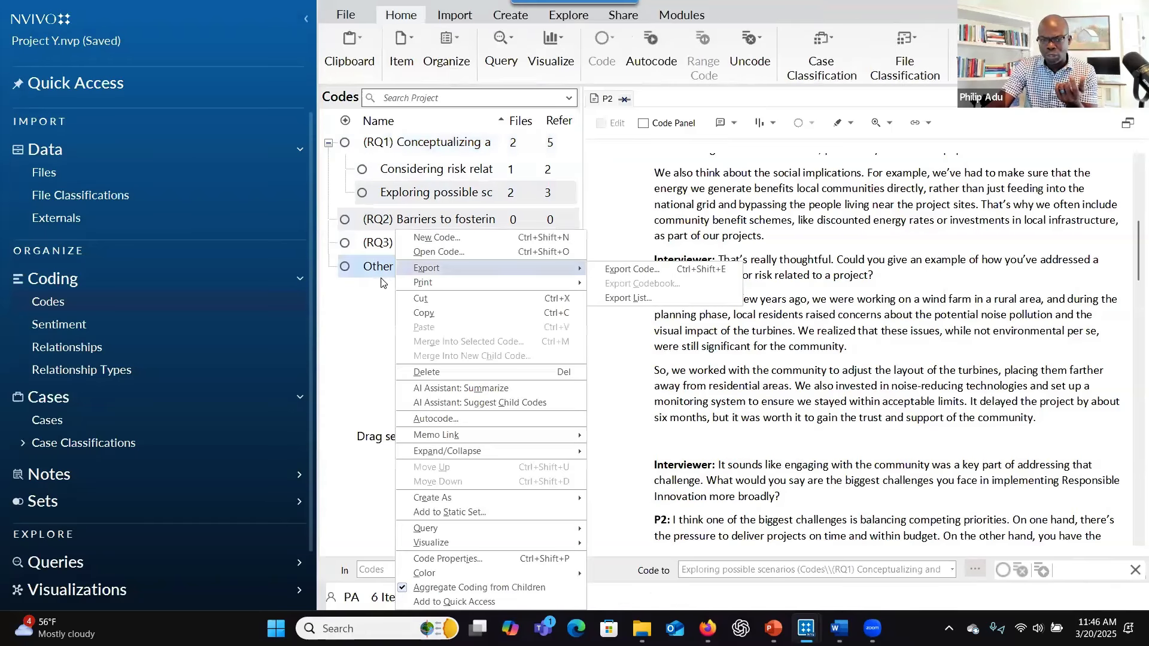
click(437, 237)
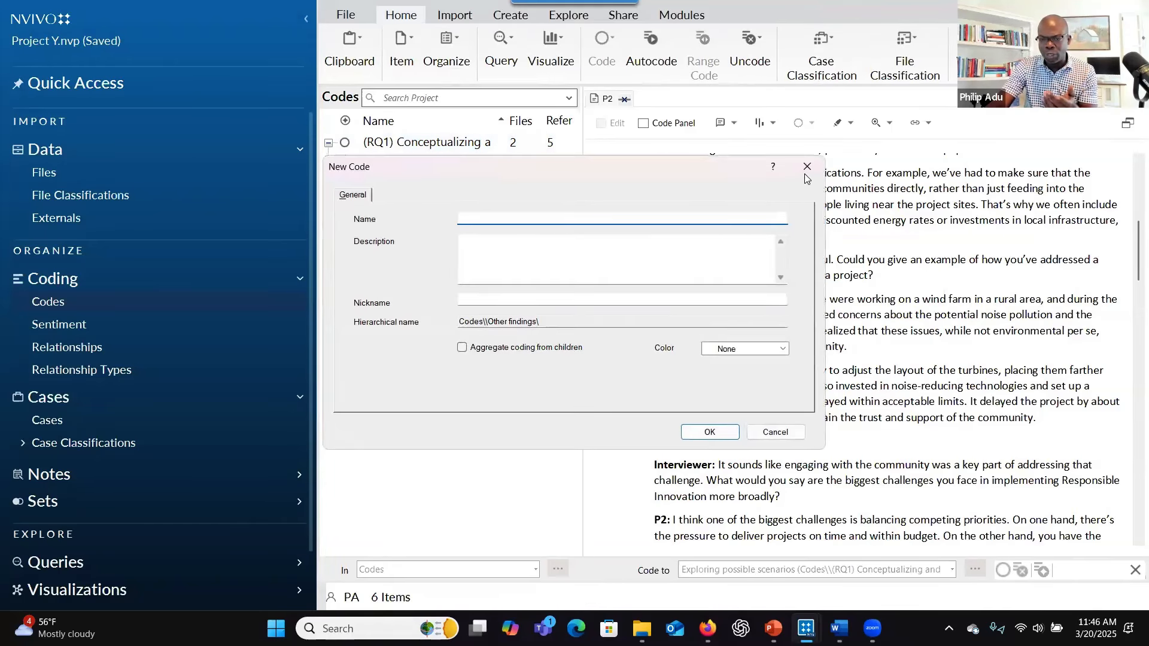
click(776, 163)
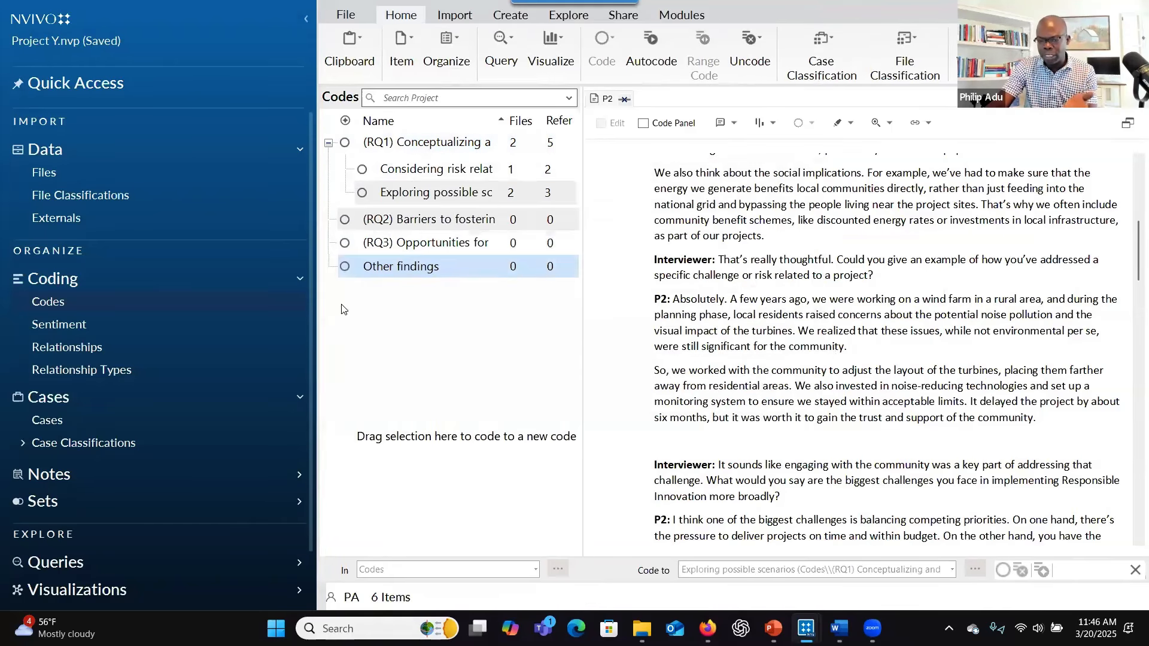
- Open the Exploring possible scenarios code and review its coded references from P1 and P2
click(443, 202)
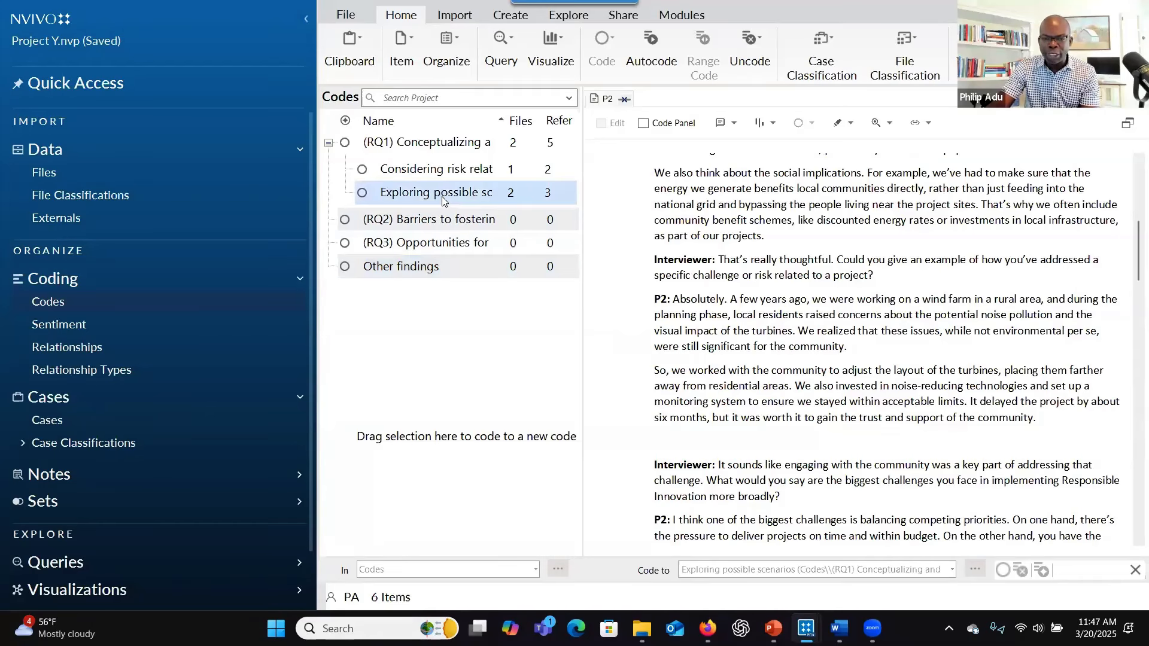
double_click(500, 202)
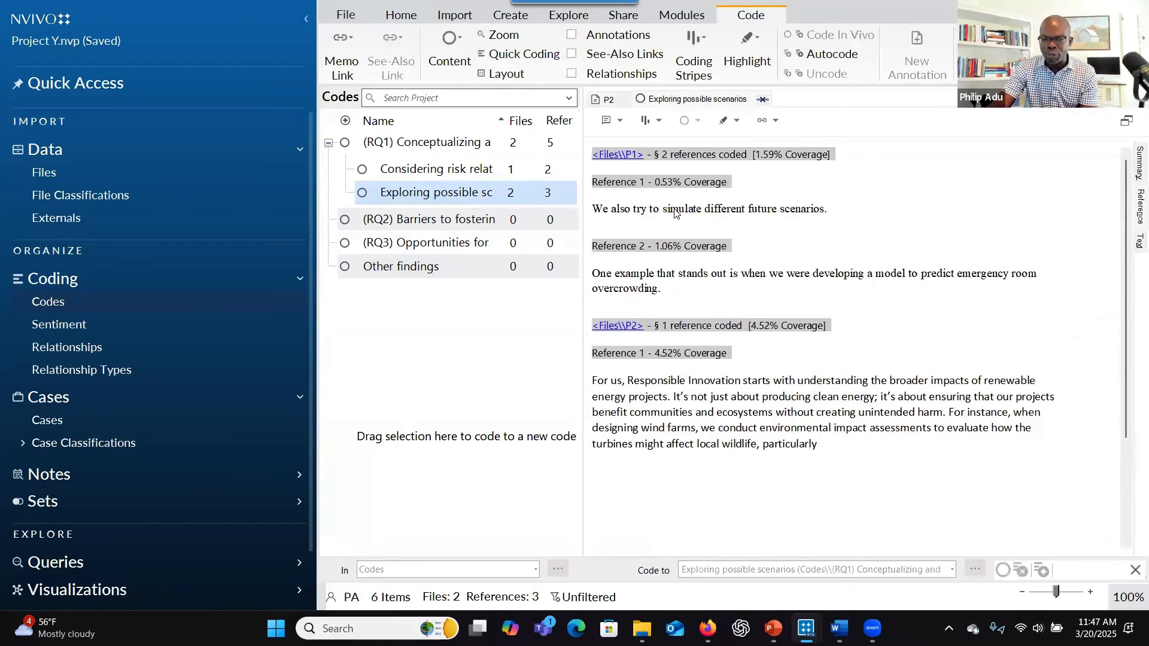
drag(595, 207, 604, 209)
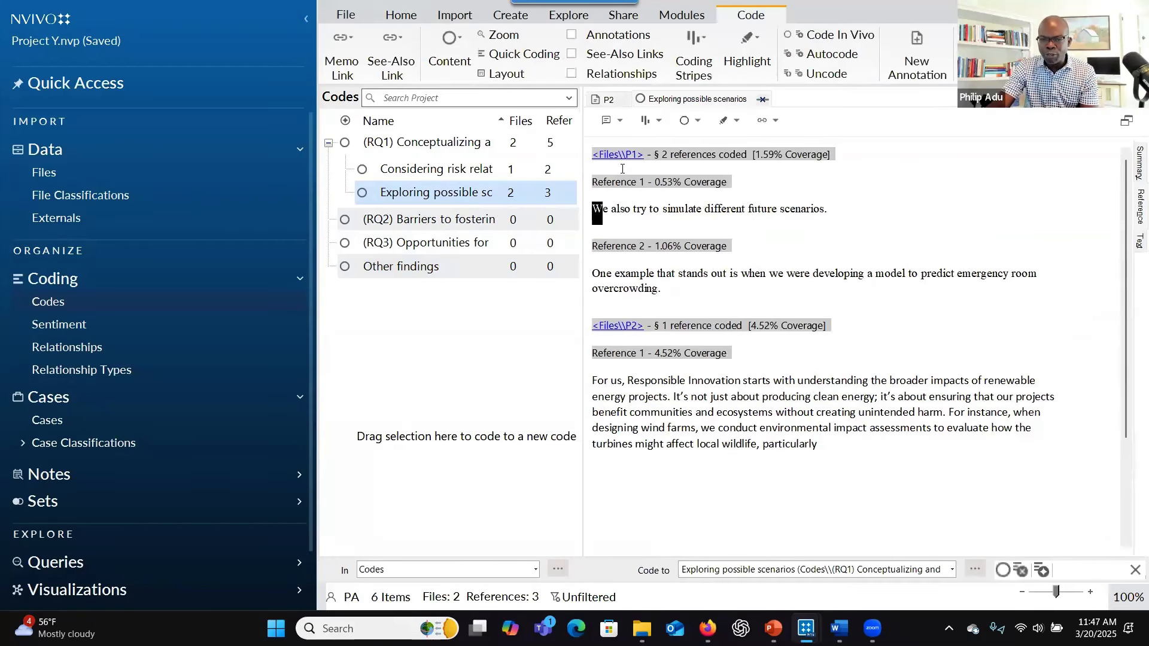
- Open the P1 transcript from the code's references and review its highlighted passages in context
click(622, 157)
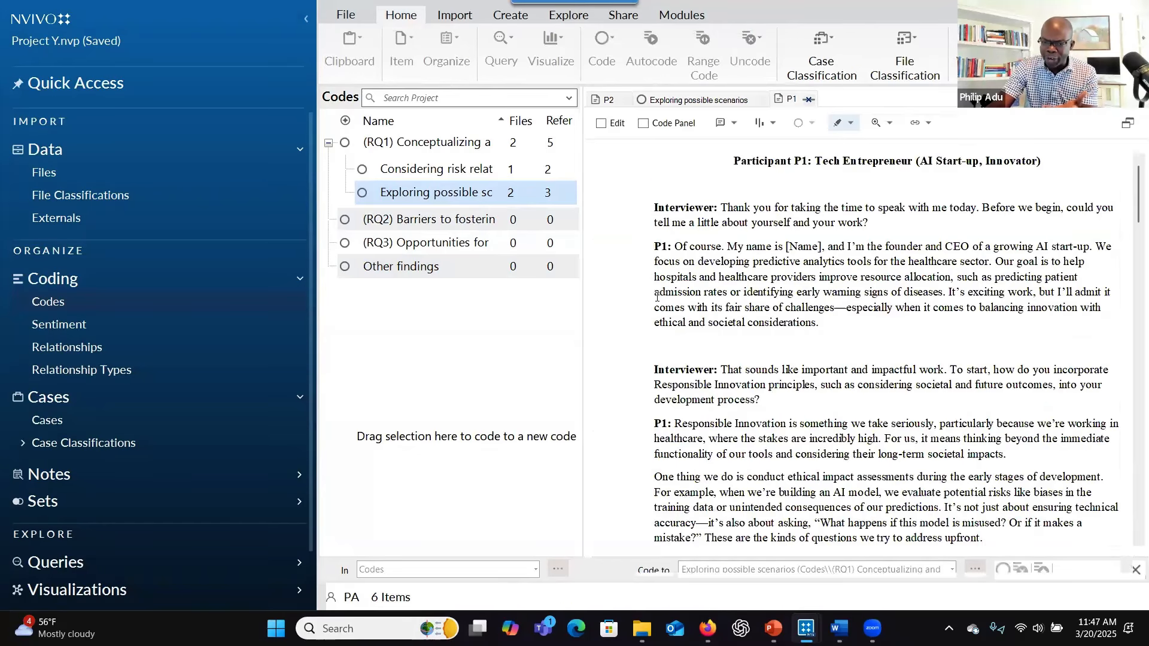
scroll(667, 310, down, 1)
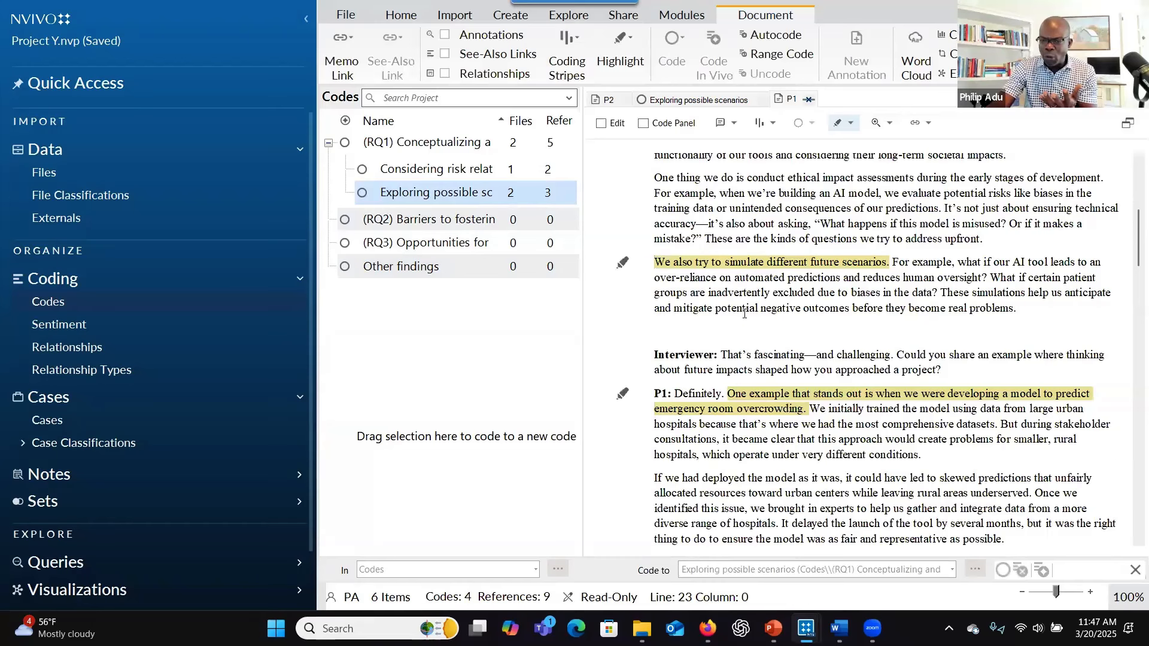
scroll(744, 313, down, 2)
scroll(744, 311, up, 1)
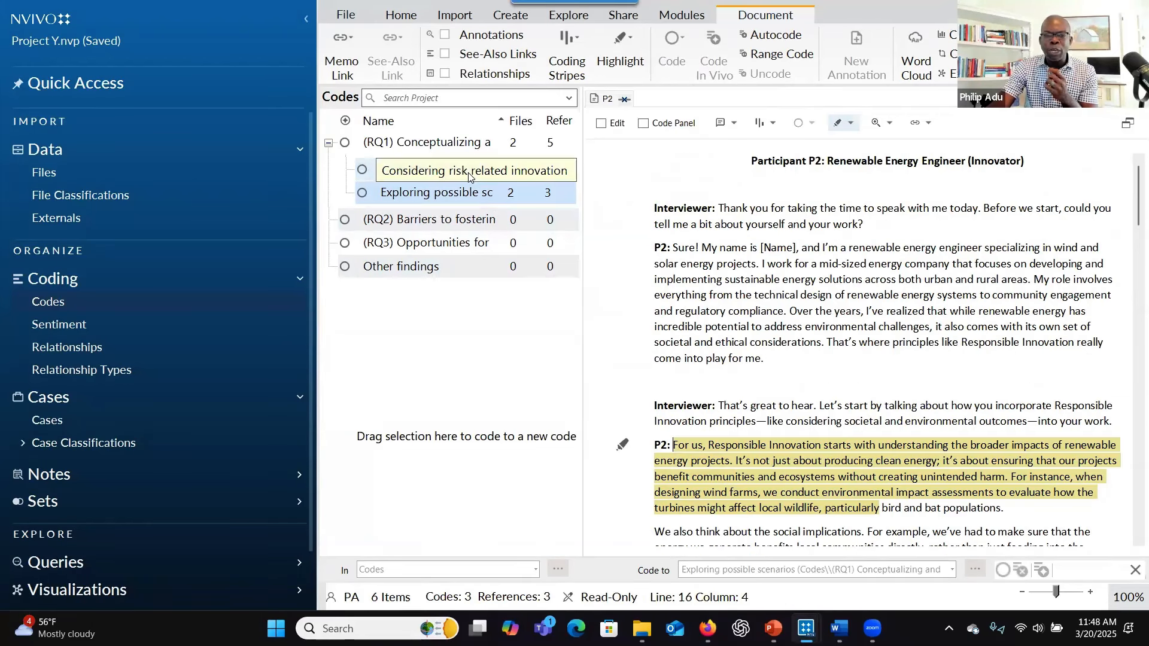
- Open the properties of the Considering risk related innovation code
right_click(468, 174)
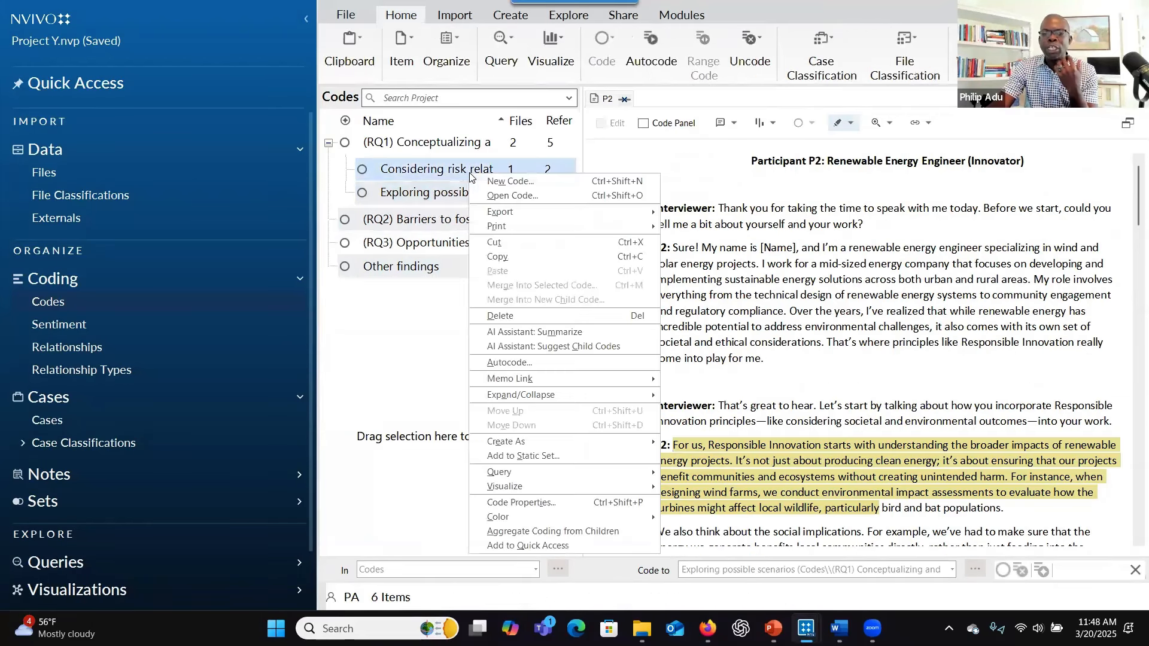
click(533, 506)
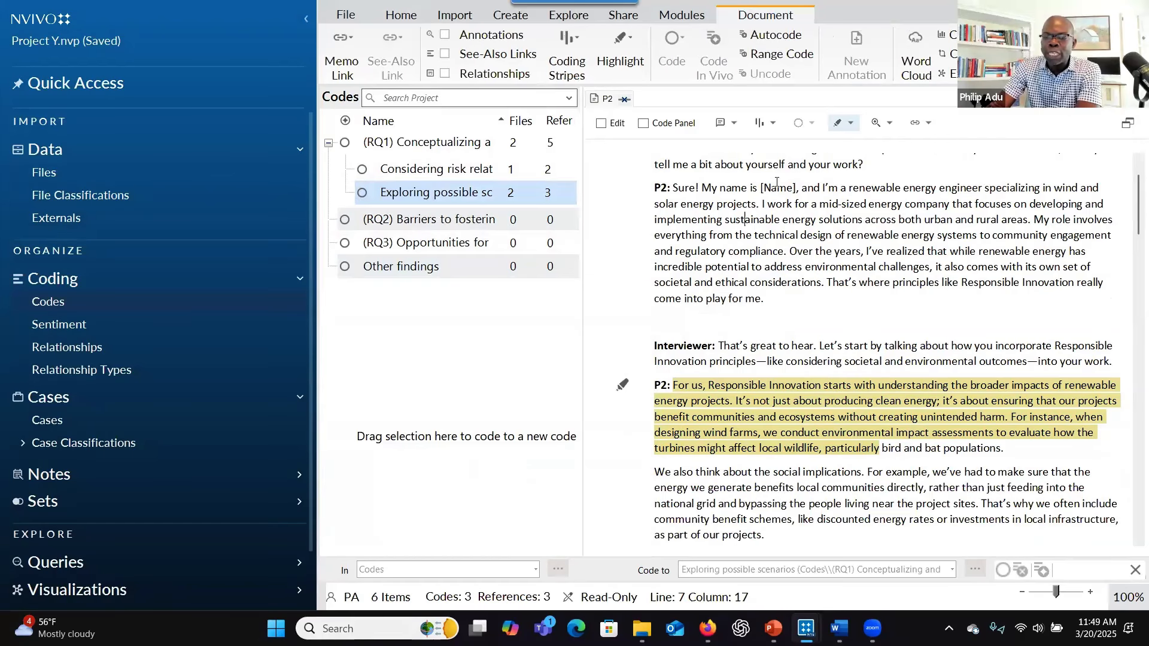
- Select the word "sustainable" in P2's introduction and try switching the transcript to edit mode
drag(740, 218, 754, 235)
double_click(759, 222)
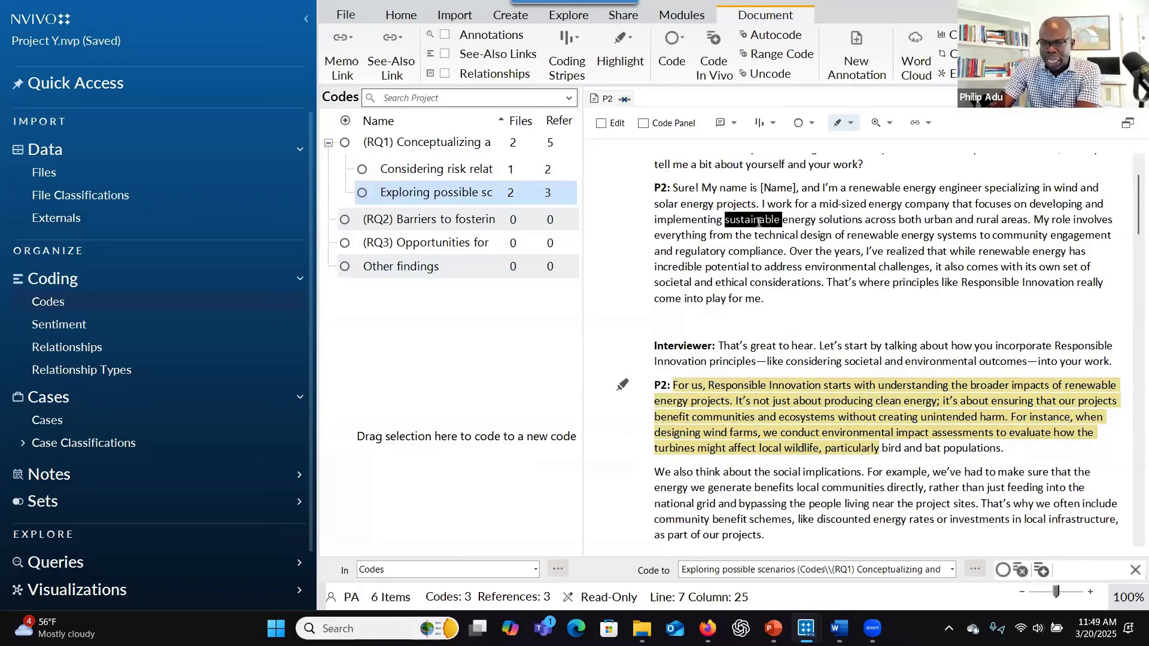
click(603, 124)
click(790, 252)
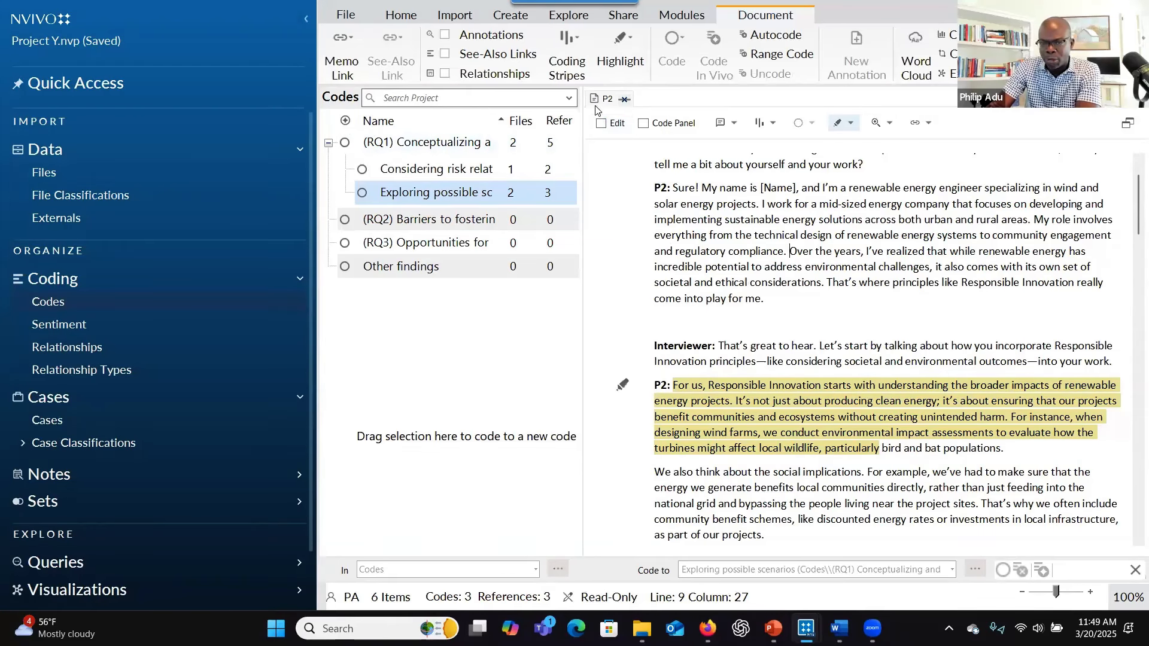
- Set the P2 transcript's coding highlight to None
scroll(718, 243, down, 10)
scroll(702, 298, up, 8)
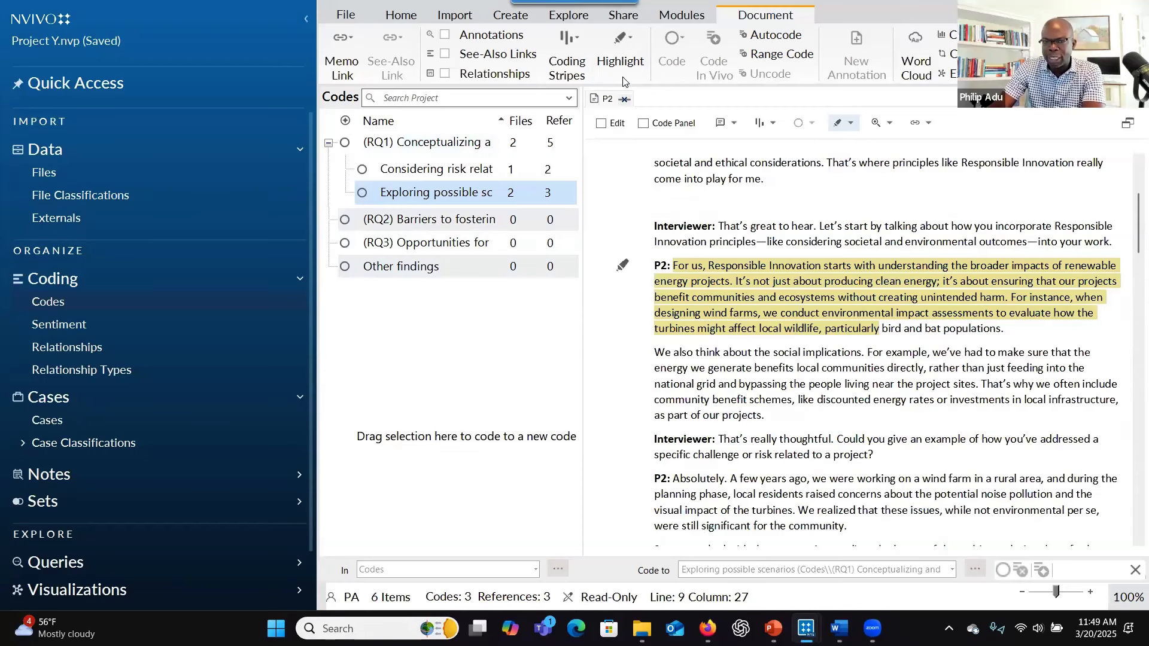
click(627, 47)
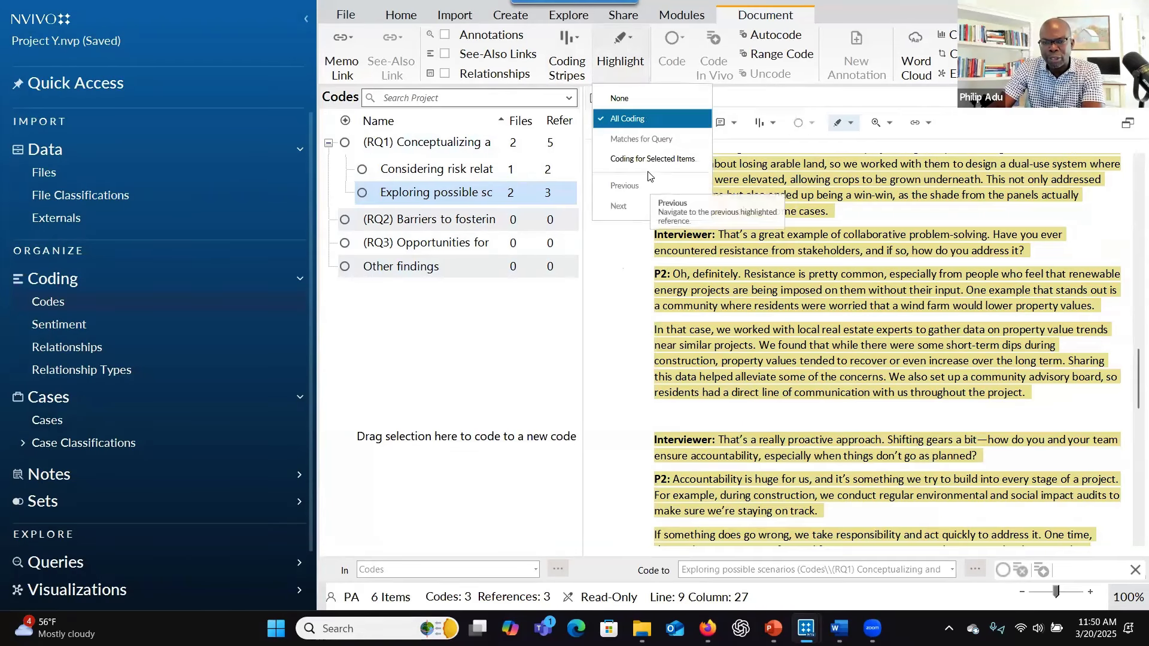
click(623, 98)
- Highlight P2's coding for the Considering risk related innovation and Exploring possible scenarios codes only, and review the transcript
click(634, 42)
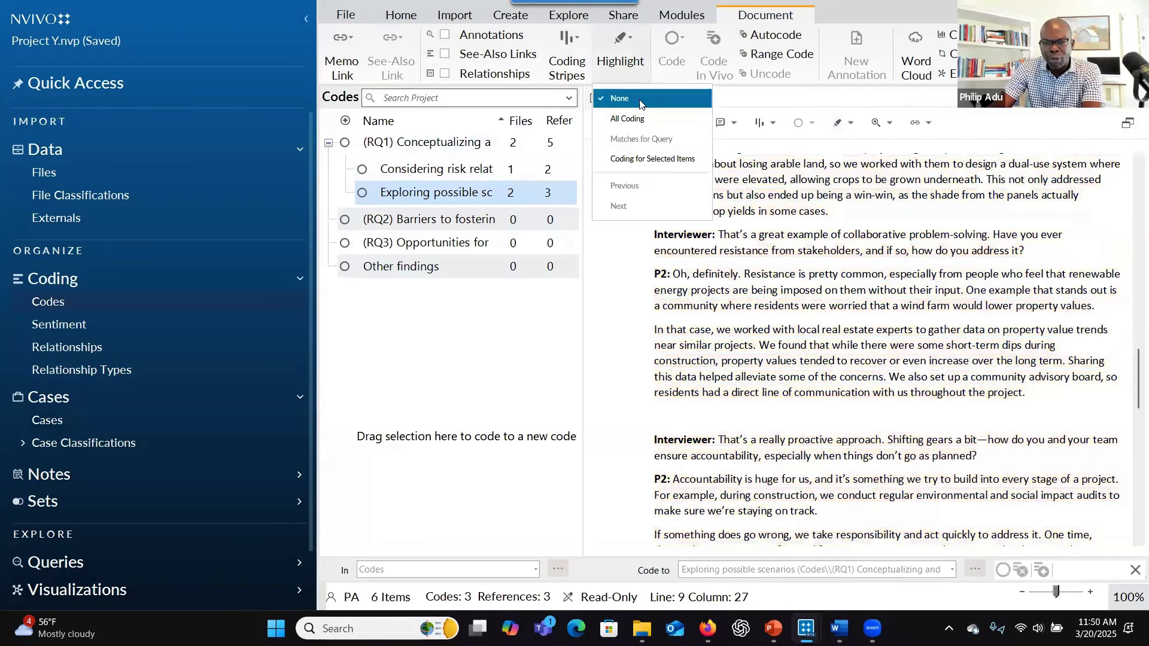
click(629, 160)
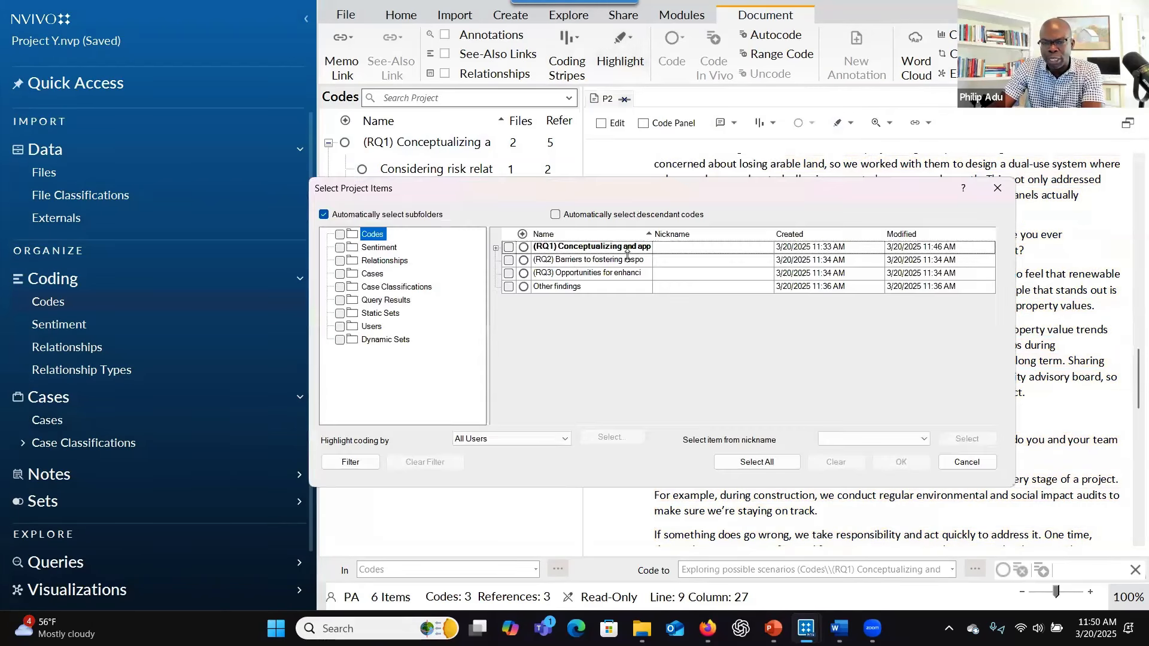
click(500, 249)
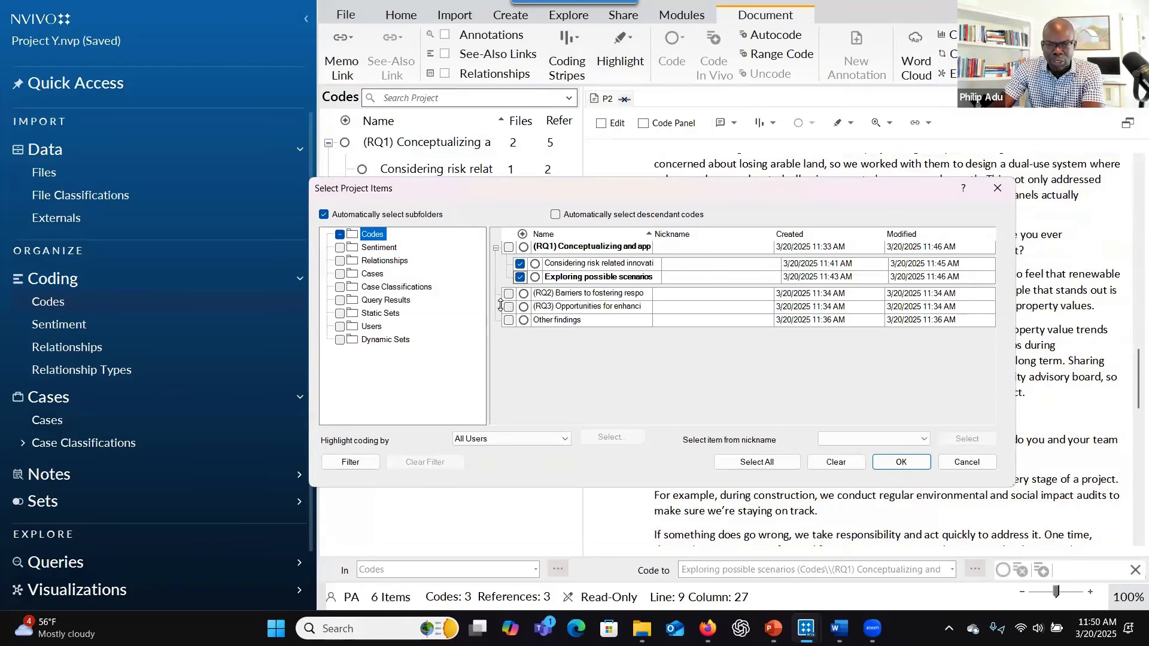
click(901, 462)
scroll(822, 315, up, 10)
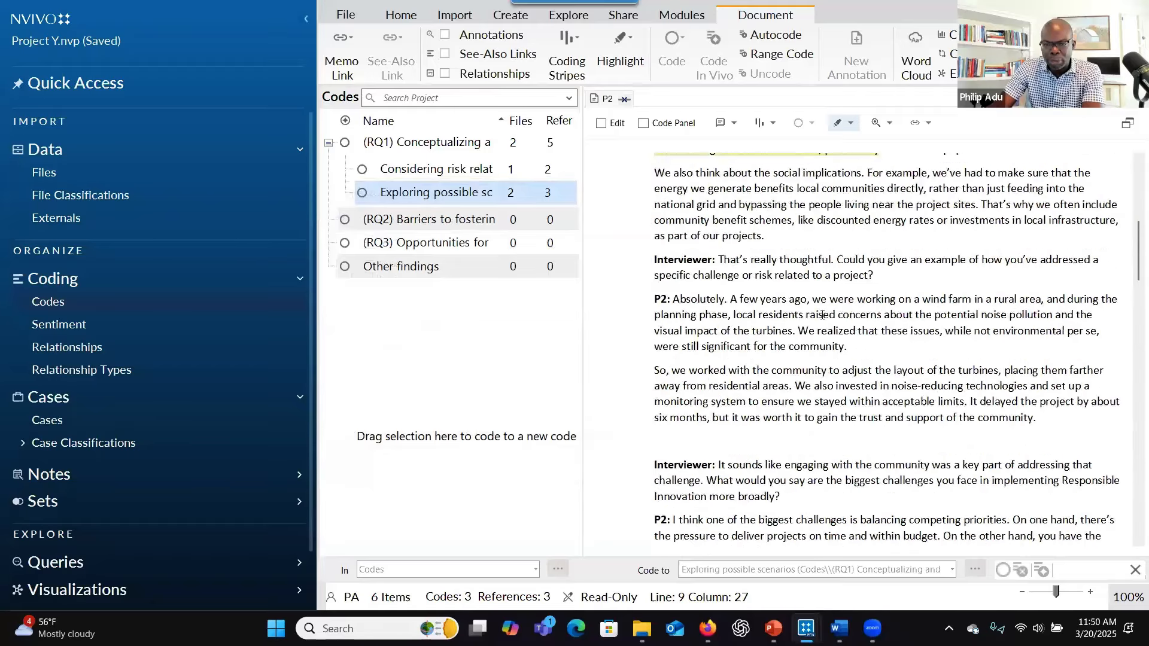
scroll(823, 315, up, 8)
scroll(826, 319, down, 7)
scroll(826, 319, down, 2)
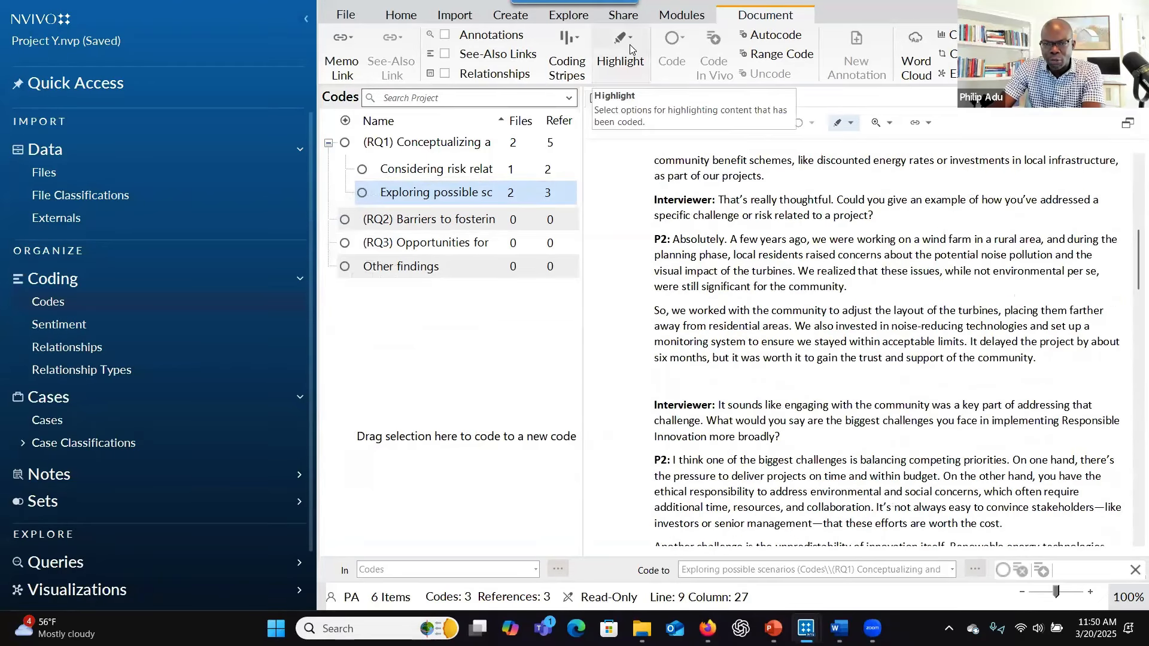
- Highlight all coding in the P2 transcript and review the coded passages
click(630, 44)
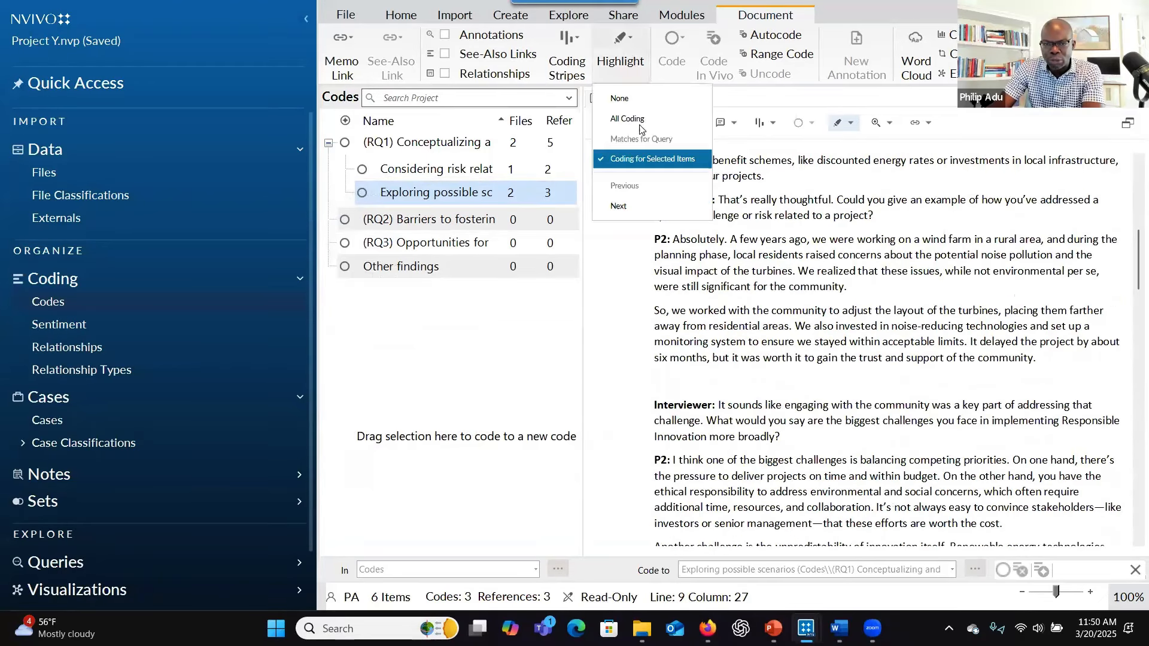
click(623, 164)
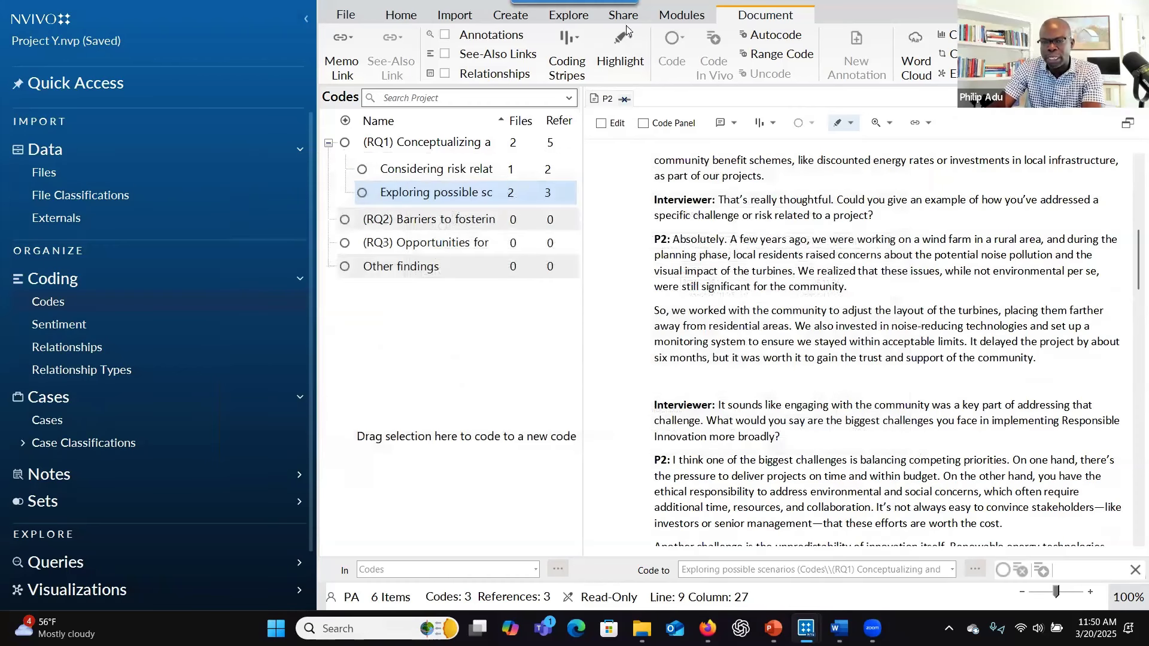
click(634, 45)
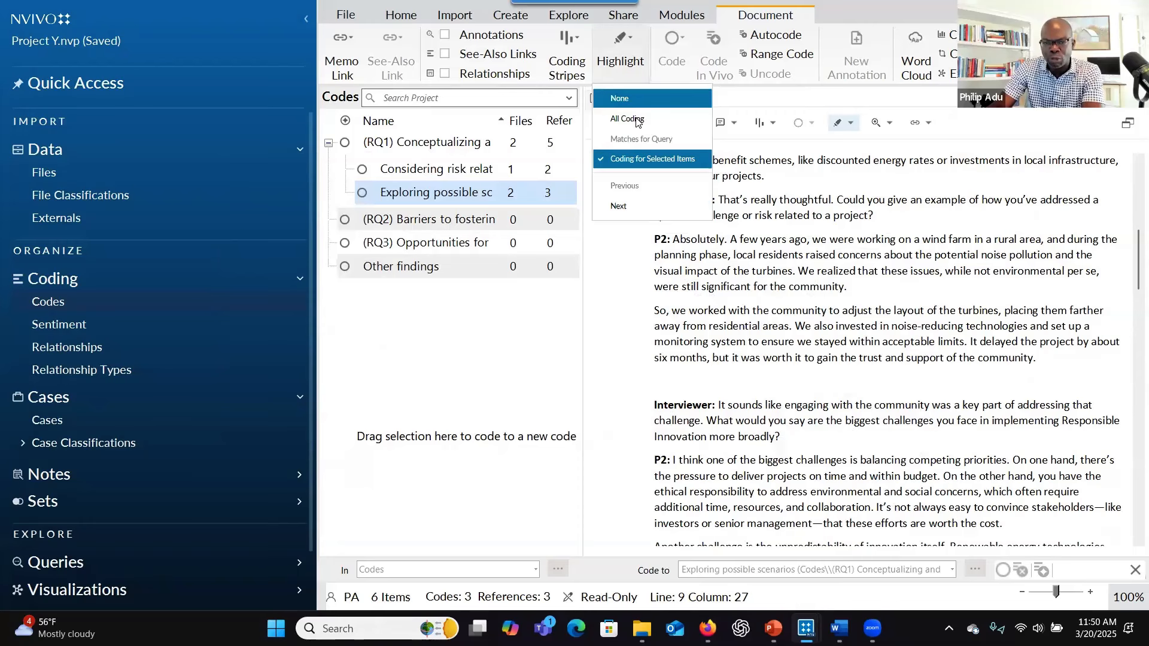
click(637, 120)
scroll(767, 336, down, 15)
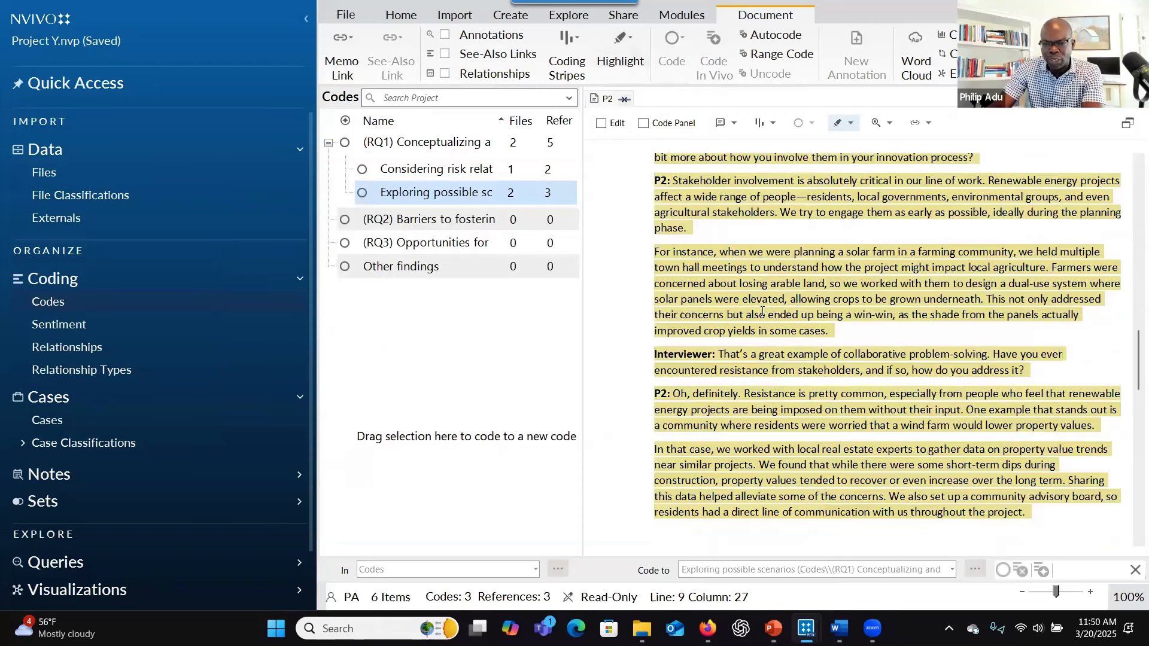
scroll(767, 293, up, 15)
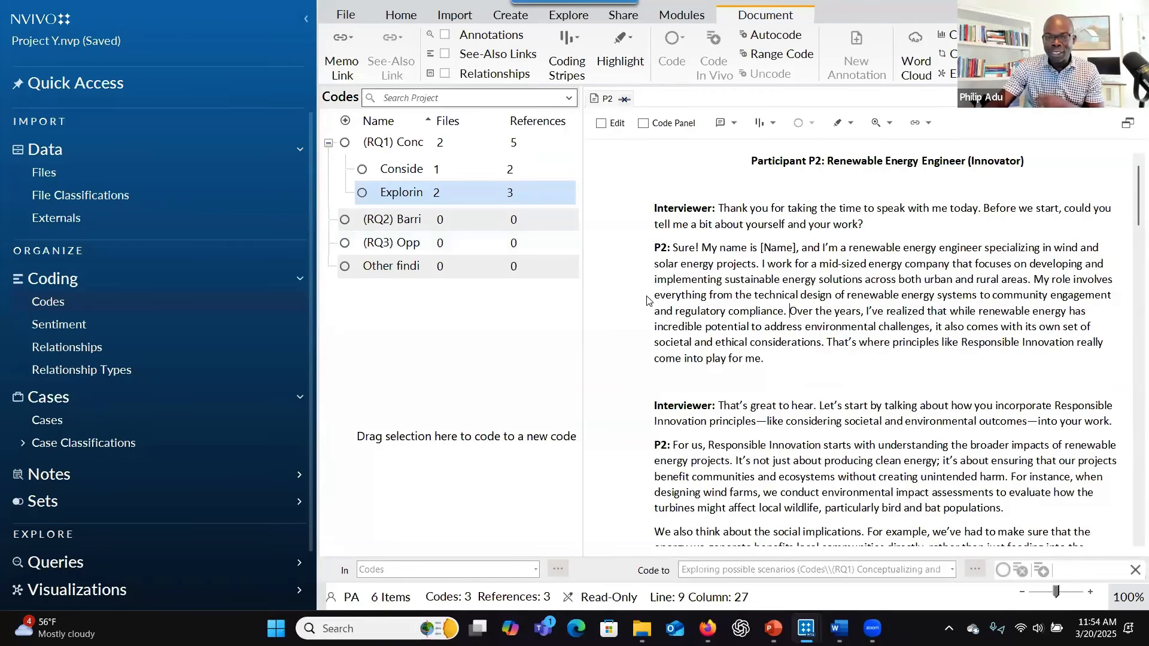
- Switch to the Responsible Innovation project and examine the codes nested under (RQ1) in its code list
mouse_move(806, 628)
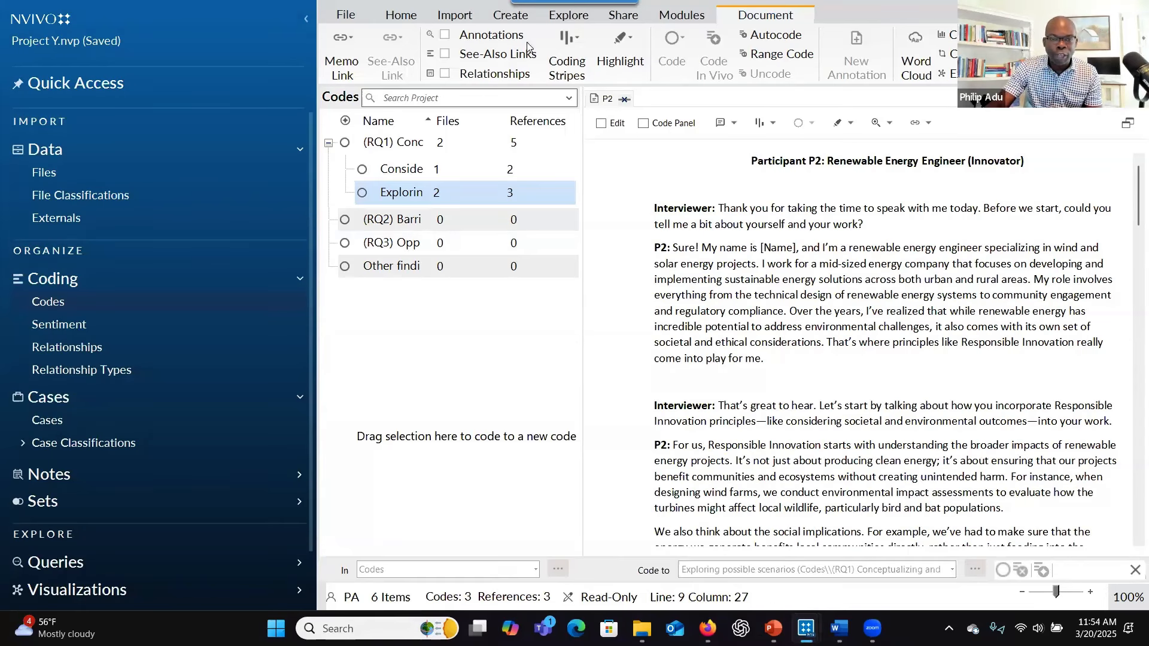
key(alt+Tab)
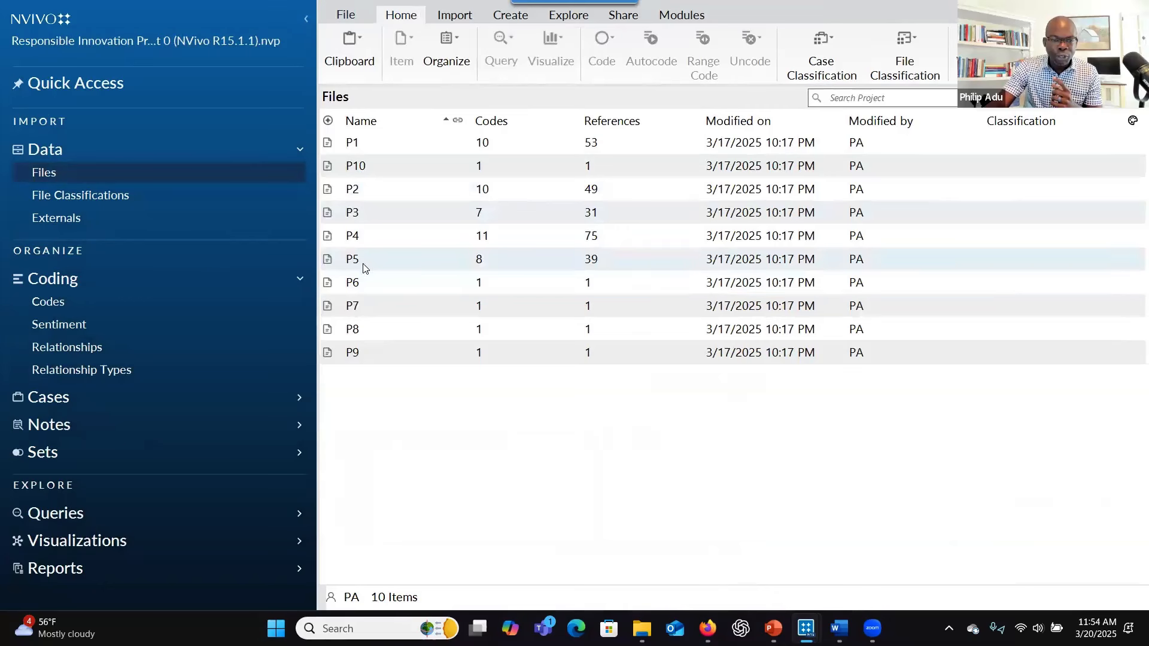
click(96, 303)
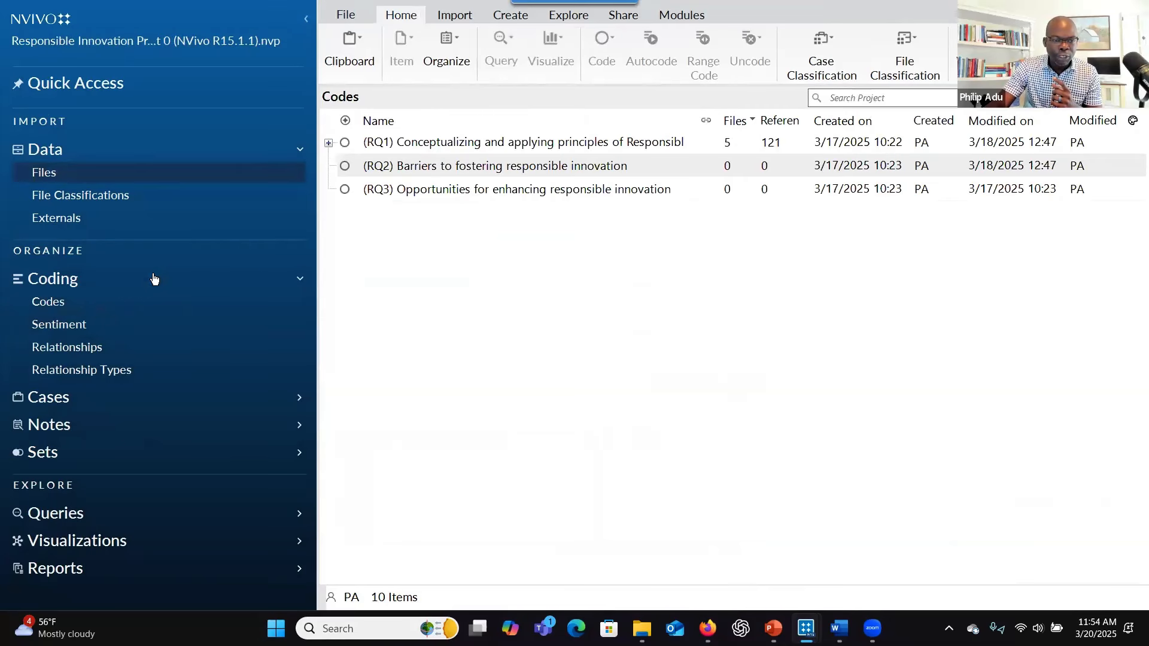
click(328, 143)
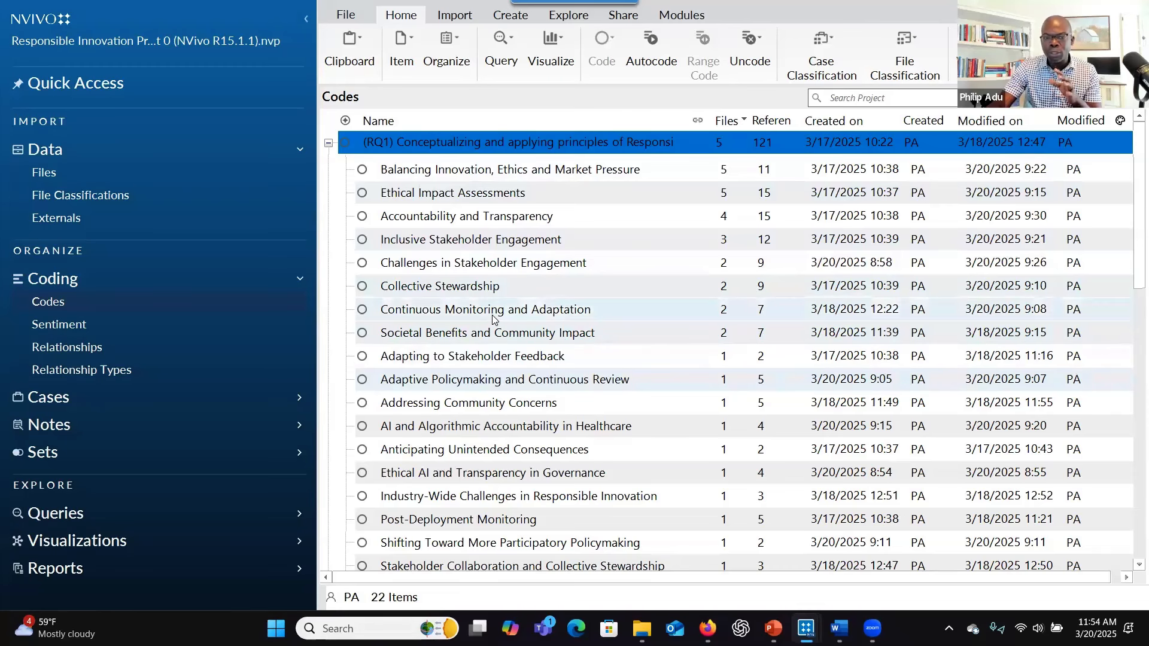
scroll(493, 319, down, 1)
scroll(487, 320, up, 1)
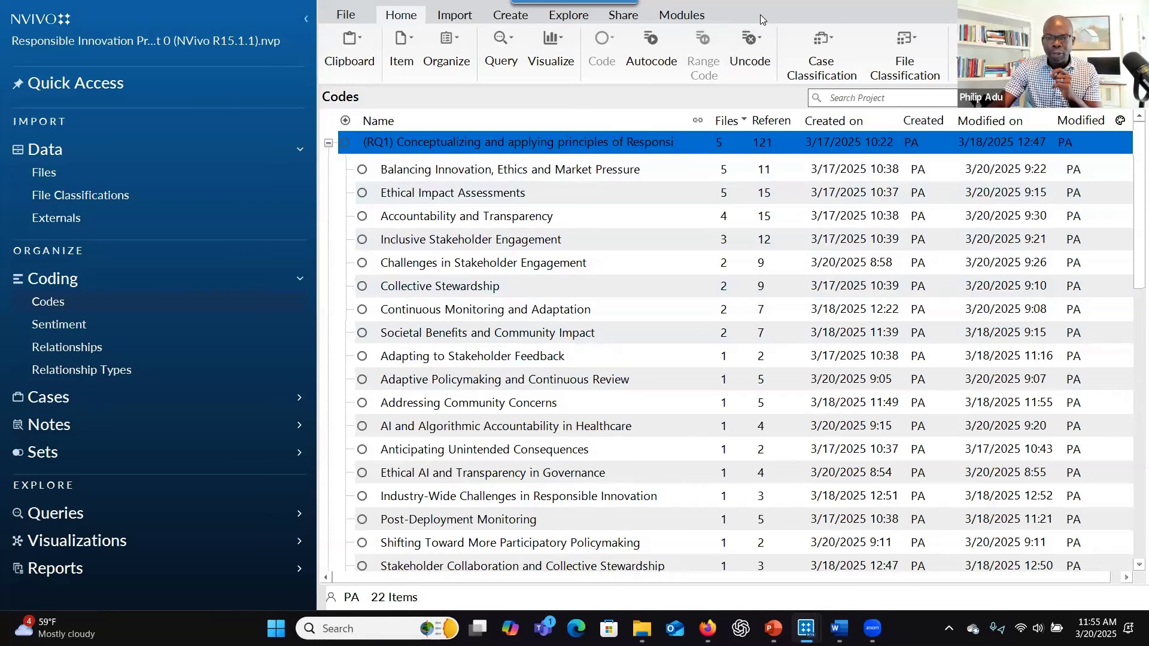
- Minimize the Responsible Innovation project window and return to the Codes list in Project Y
drag(760, 14, 166, 290)
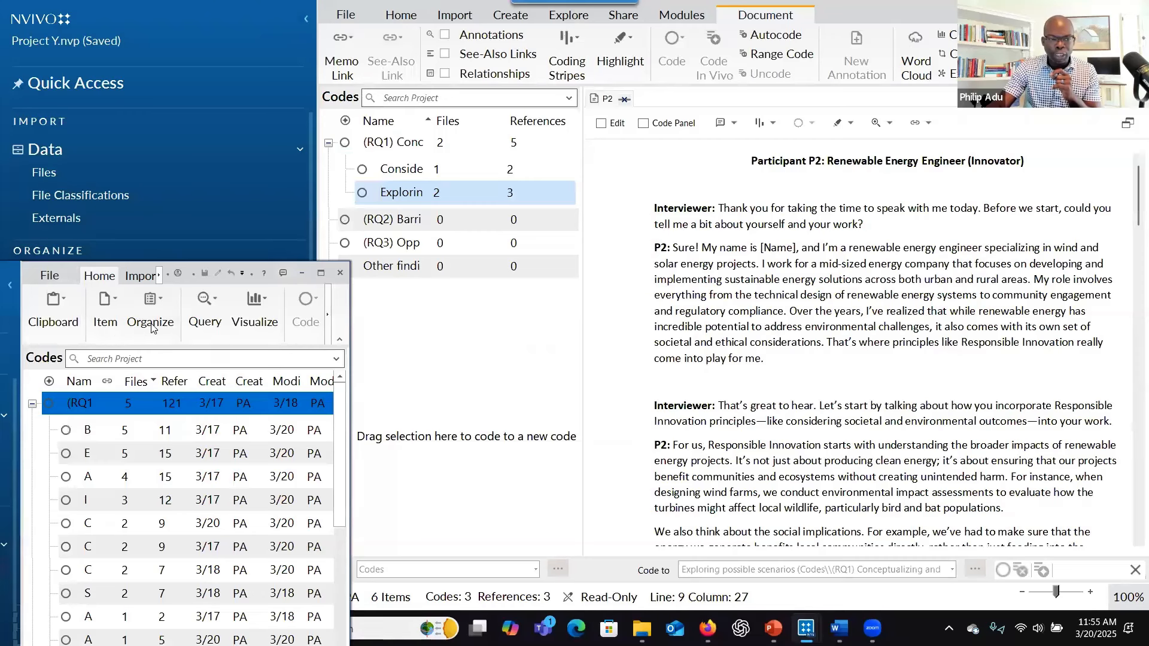
click(304, 273)
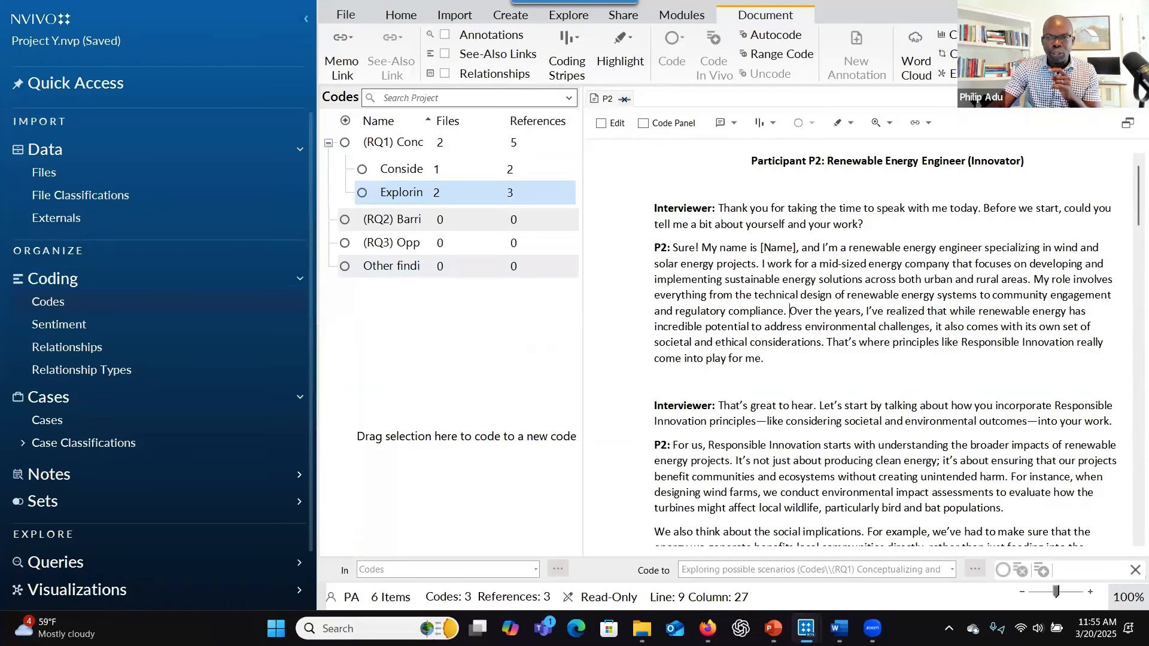
click(403, 14)
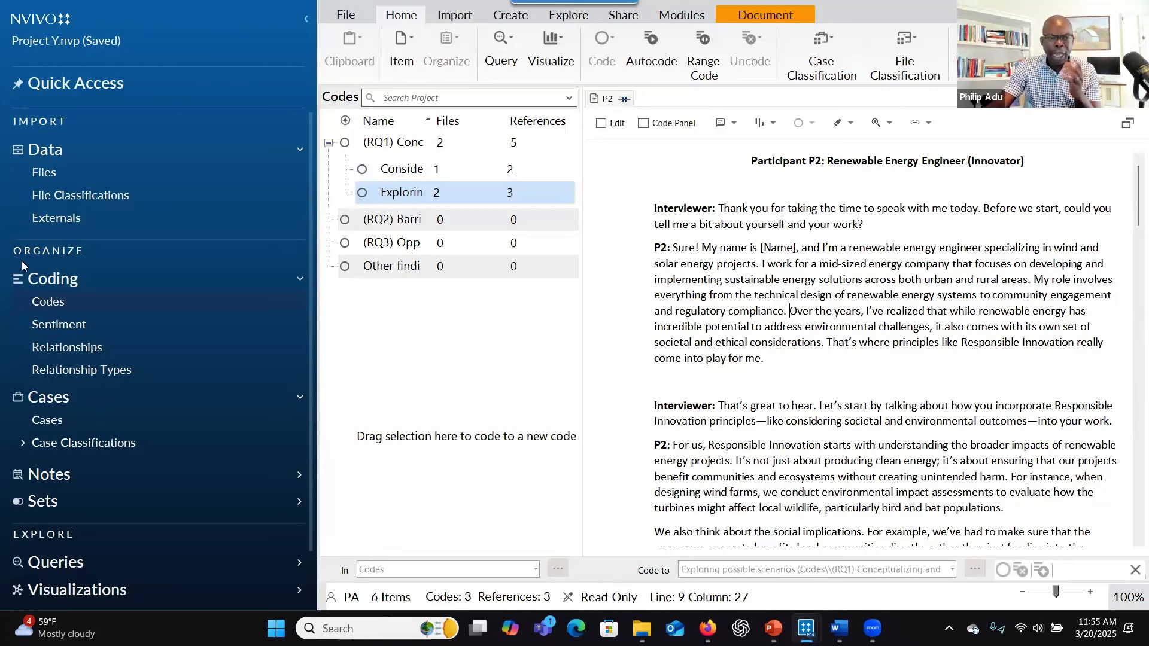
click(54, 308)
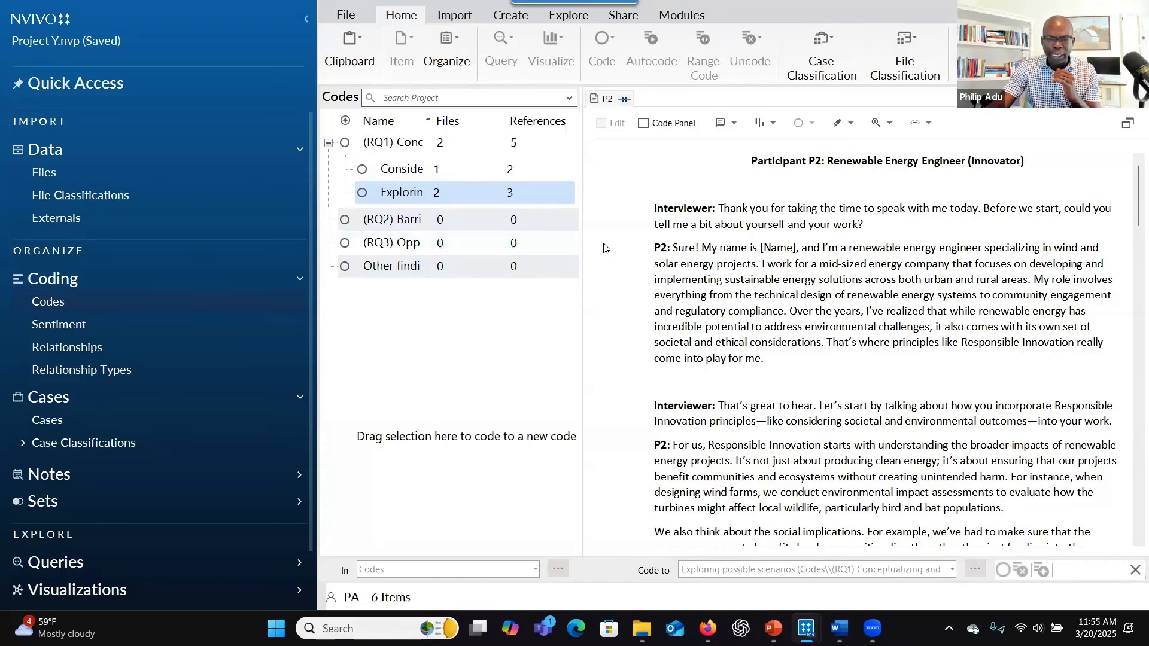
- Code P2's passage on understanding the broader impacts of renewable energy projects to (RQ2) Barriers to fostering responsible innovation
click(666, 256)
scroll(701, 311, down, 3)
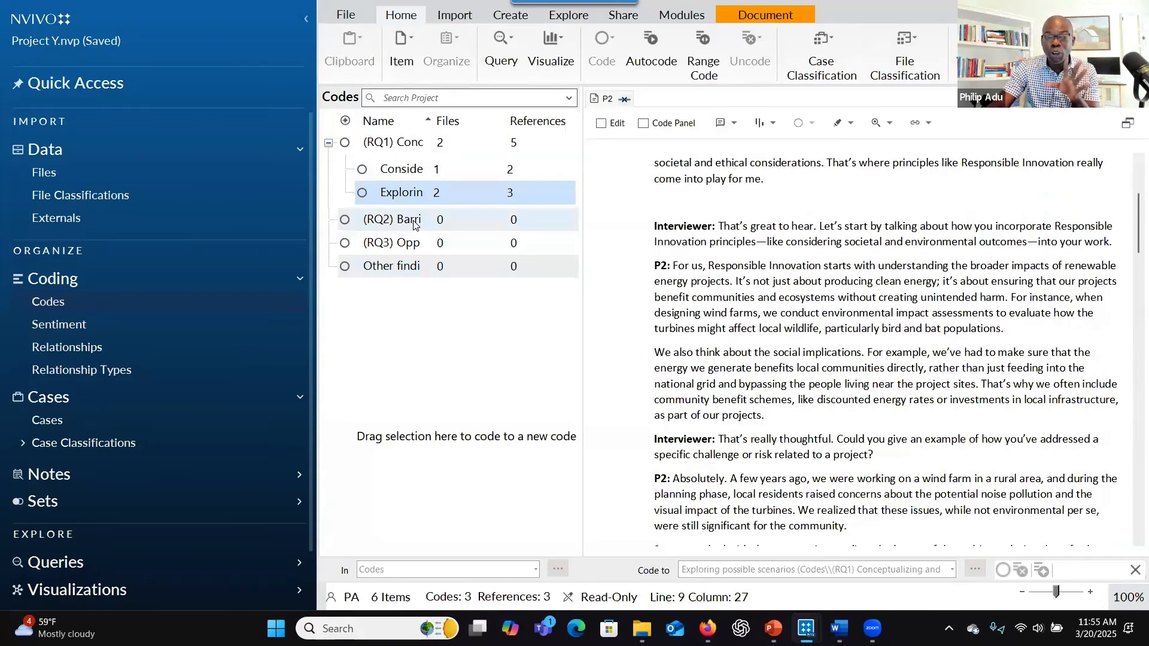
click(846, 334)
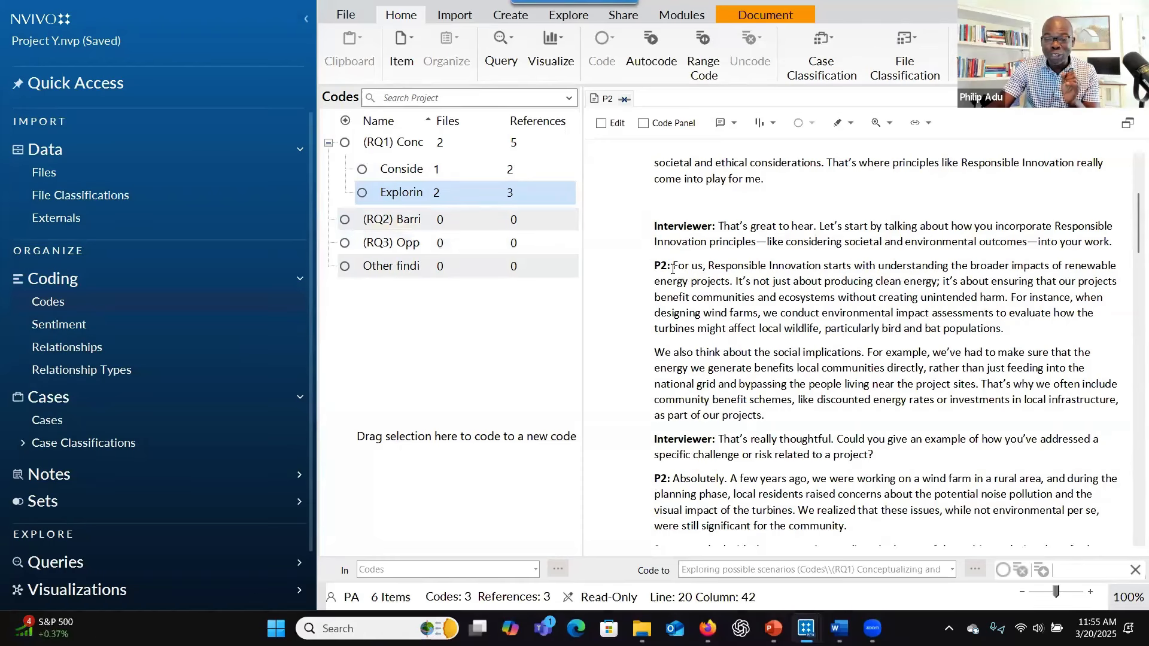
drag(769, 272, 821, 313)
drag(736, 283, 425, 223)
- Code P2's rural wind farm passage to (RQ3) Opportunities for enhancing responsible innovation and the passage on the unpredictability of innovation to (RQ2) Barriers
scroll(726, 365, down, 2)
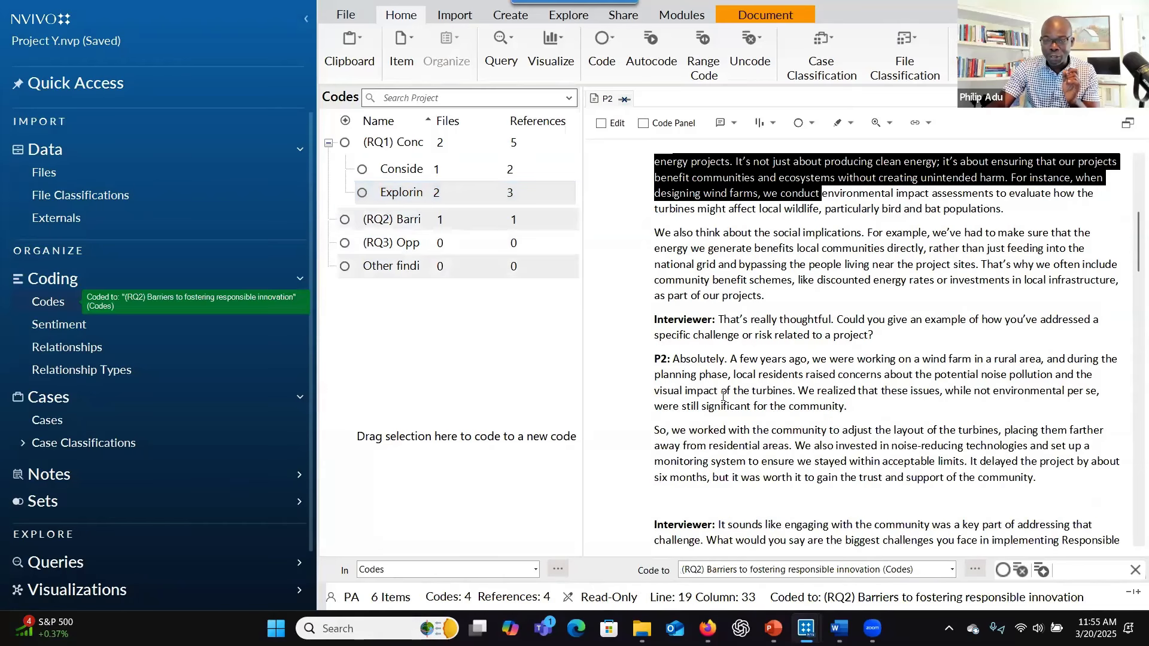
drag(724, 365, 461, 250)
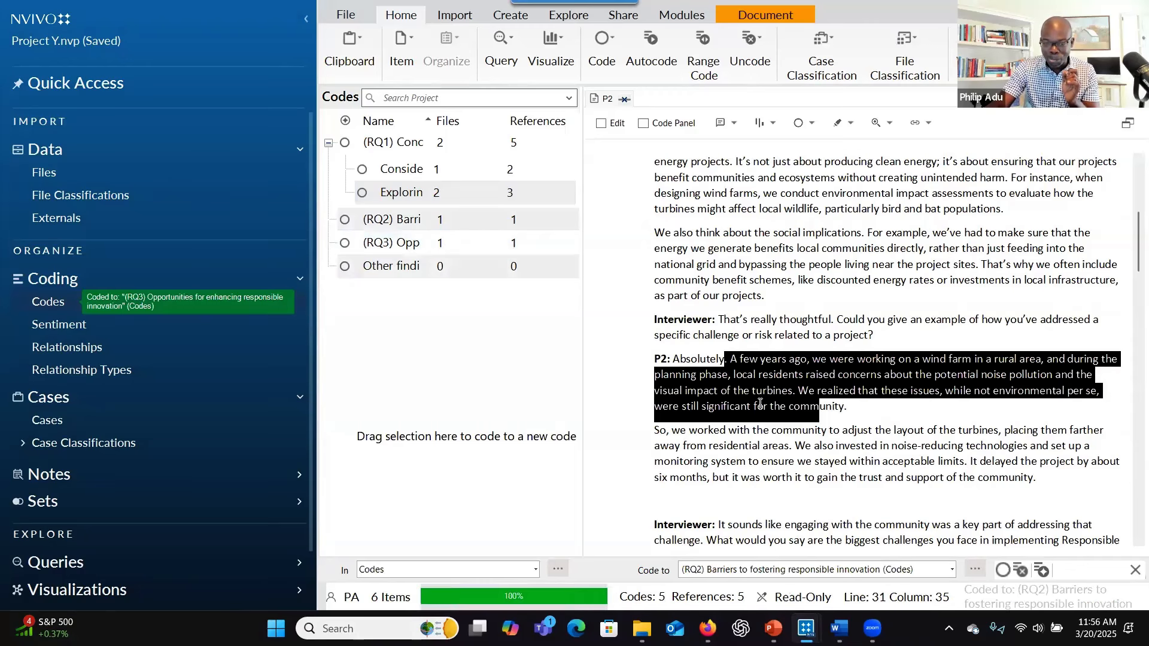
scroll(743, 383, down, 5)
drag(731, 344, 397, 225)
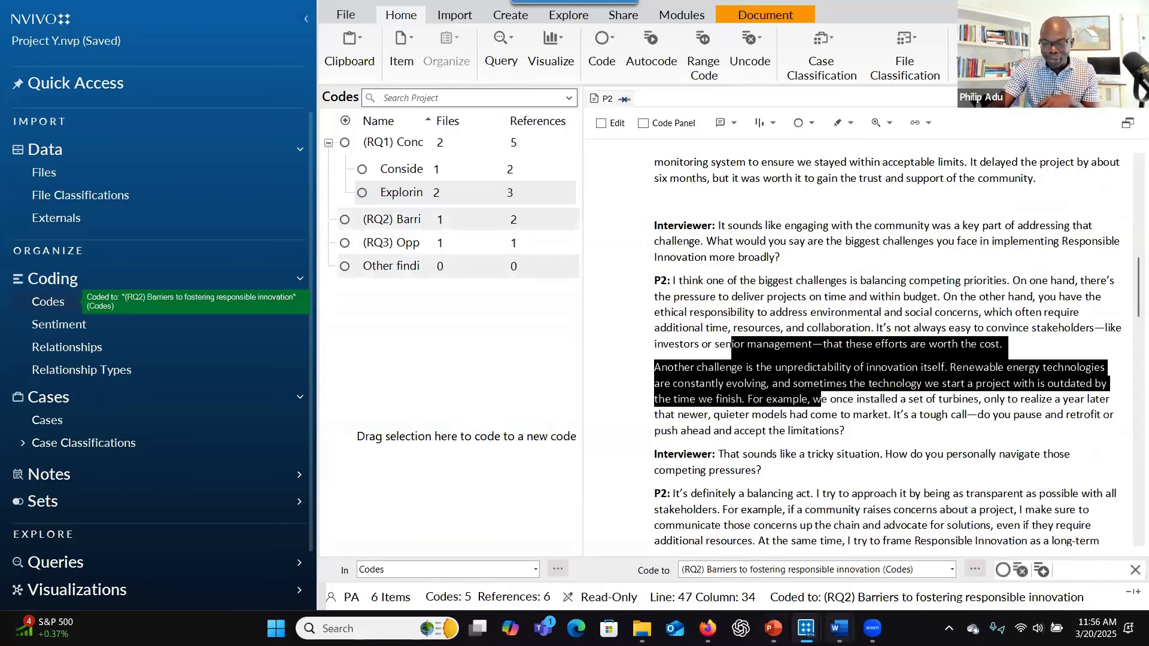
- Switch to the Responsible Innovation Project 1 project and its list of codes
mouse_move(840, 628)
click(617, 554)
click(328, 191)
click(328, 191)
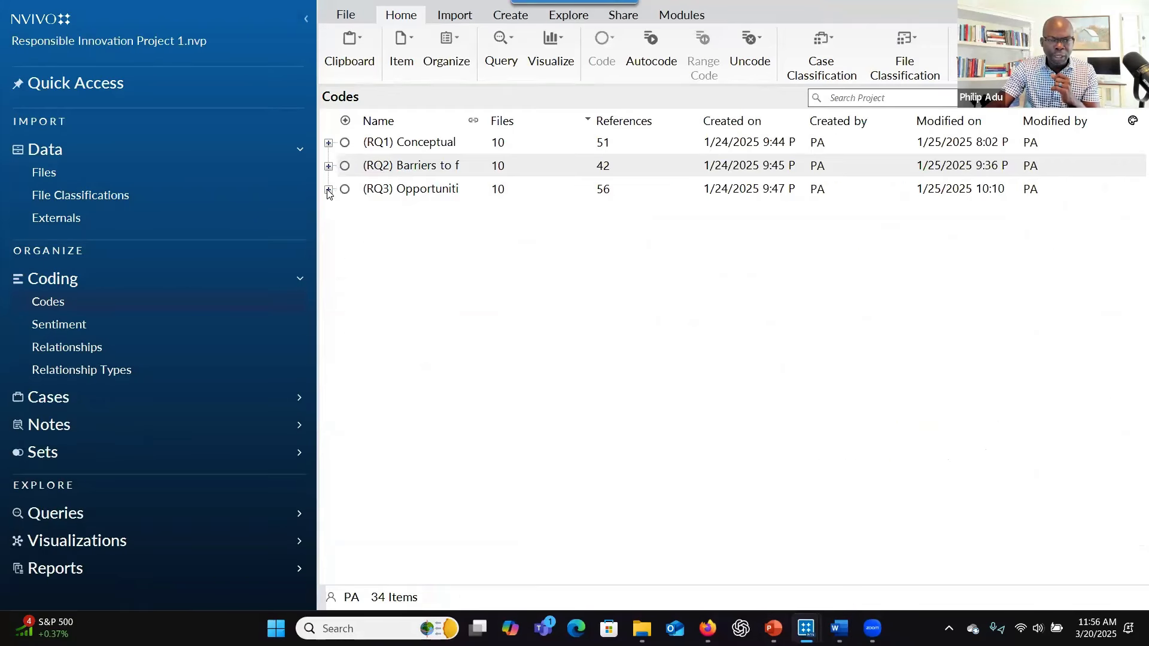
- Open the (RQ3) Opportunities for enhancing responsible innovation code and review its coded references across the participant files
right_click(458, 189)
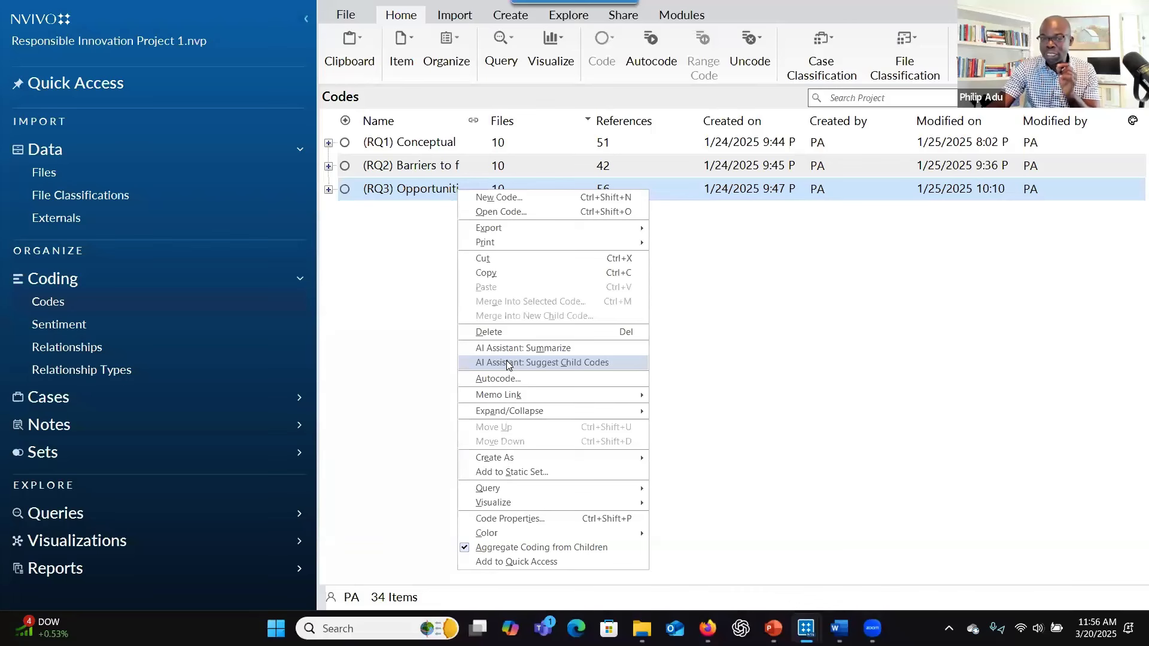
click(412, 195)
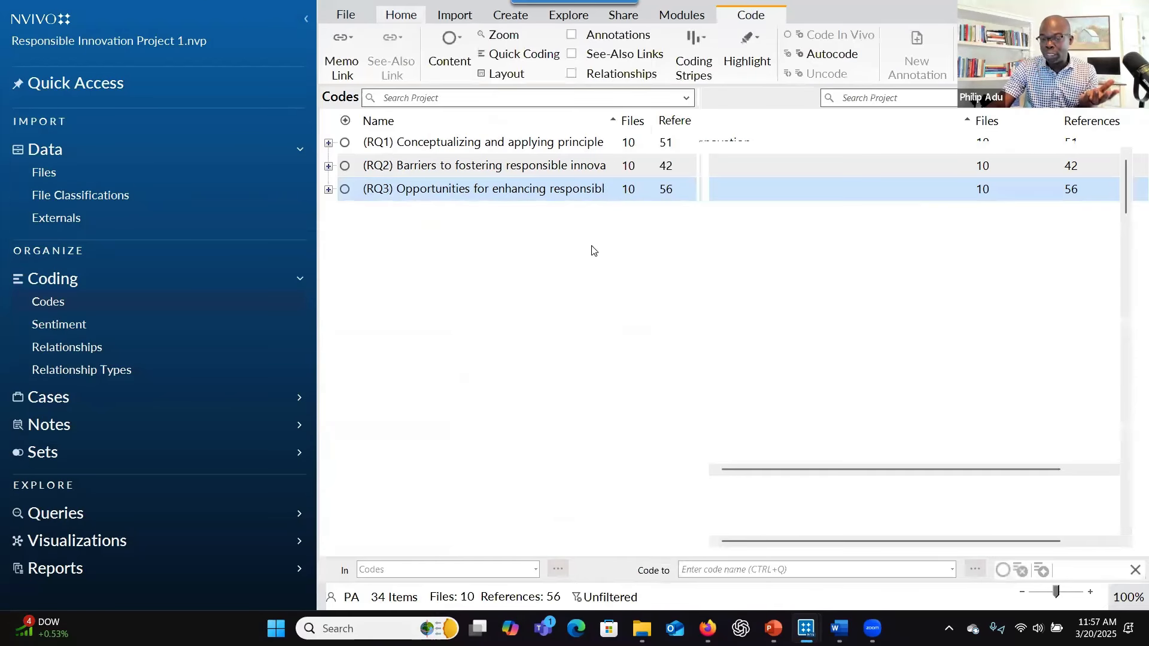
key(F2)
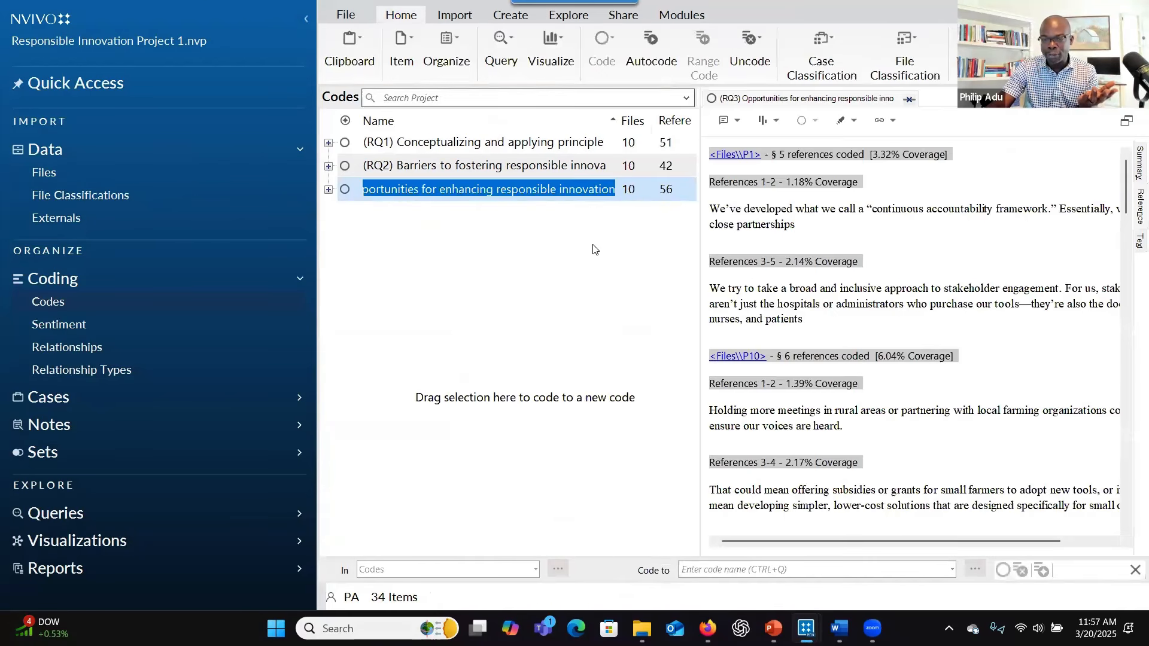
click(450, 244)
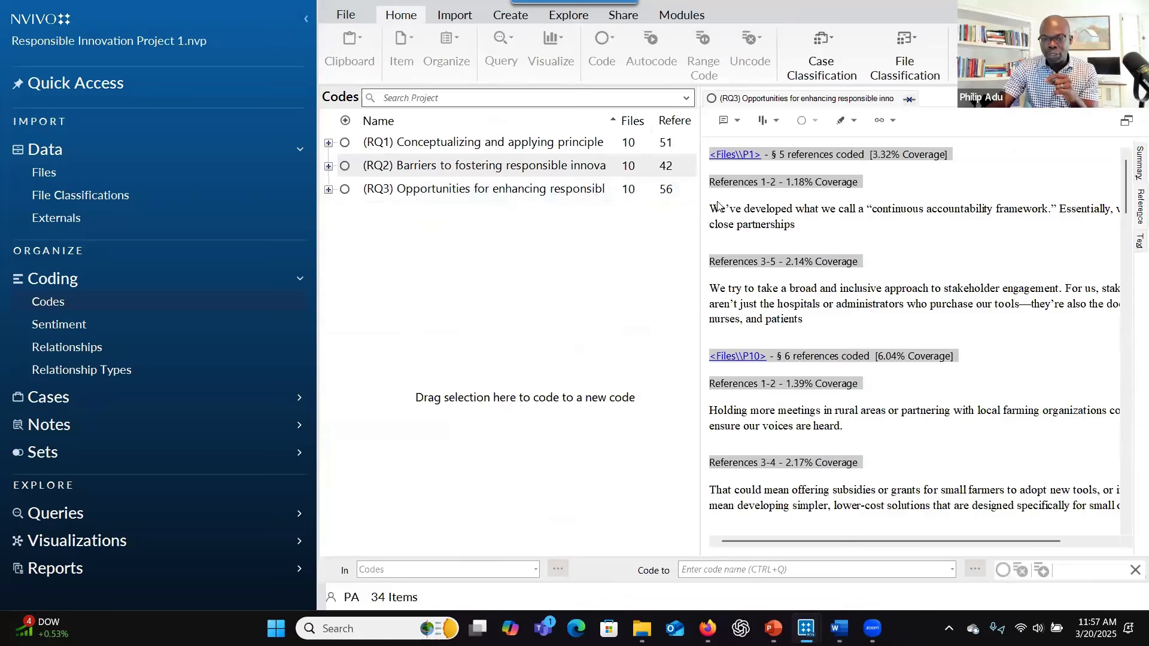
scroll(723, 209, down, 10)
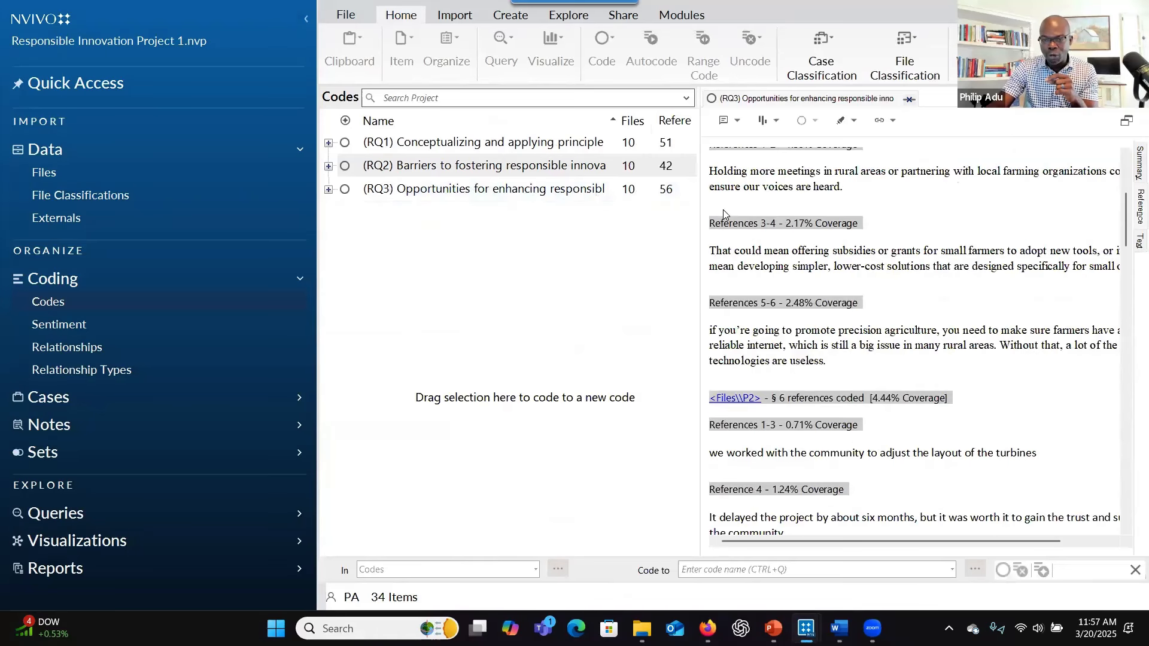
scroll(742, 244, down, 10)
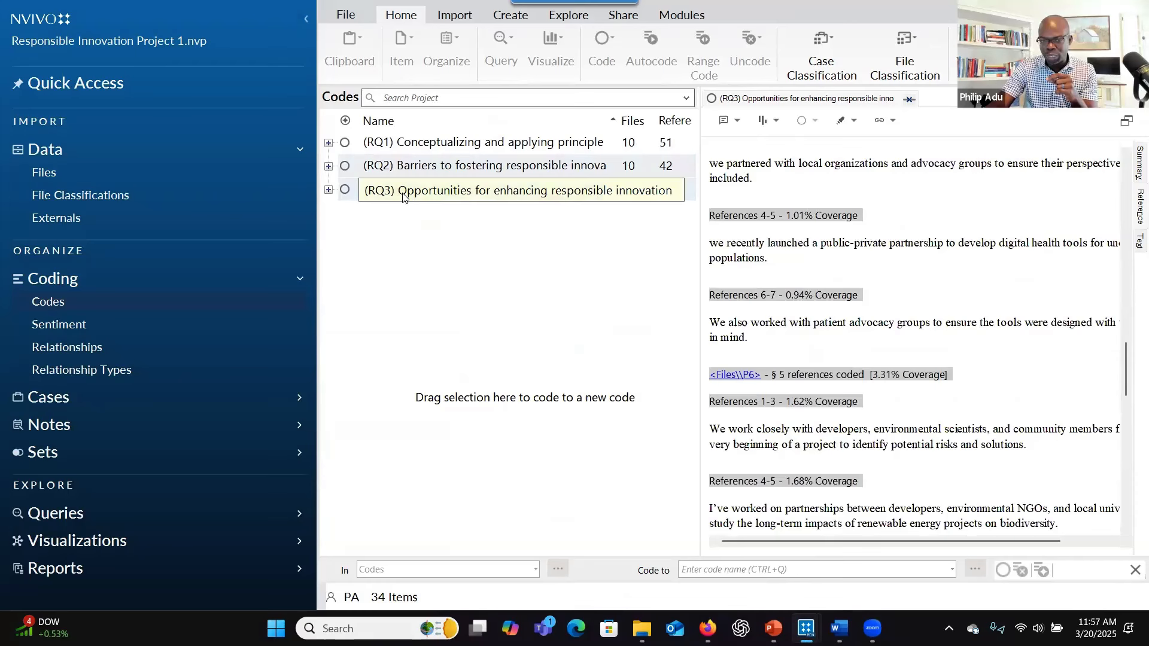
- Request AI-suggested child codes for the (RQ3) Opportunities code and mark the AI Terms of Use as accepted
right_click(421, 196)
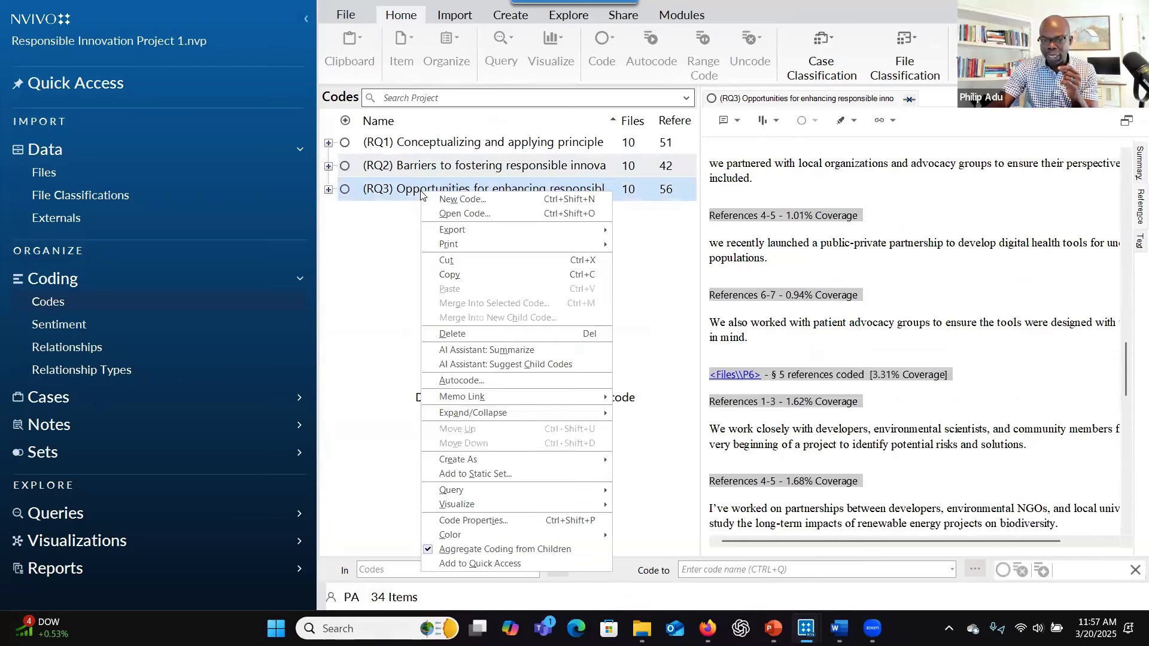
click(469, 367)
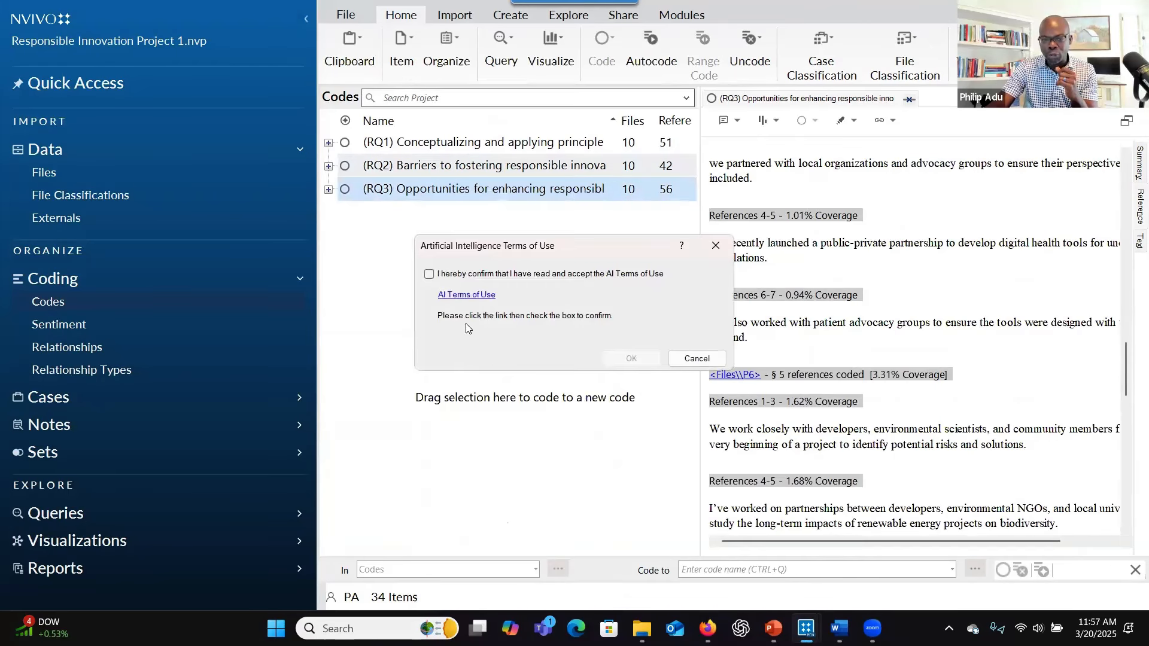
click(430, 275)
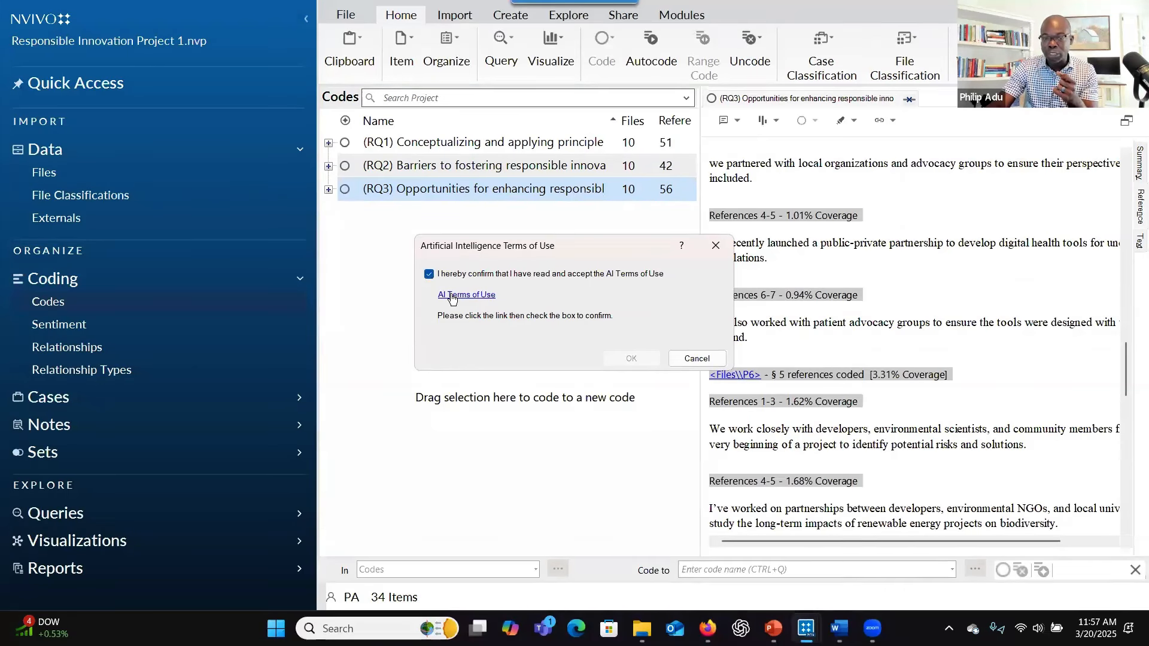
- Open the AI Terms of Use page, look through its sections from Content to Limitation of Liability, and return to NVivo
click(452, 296)
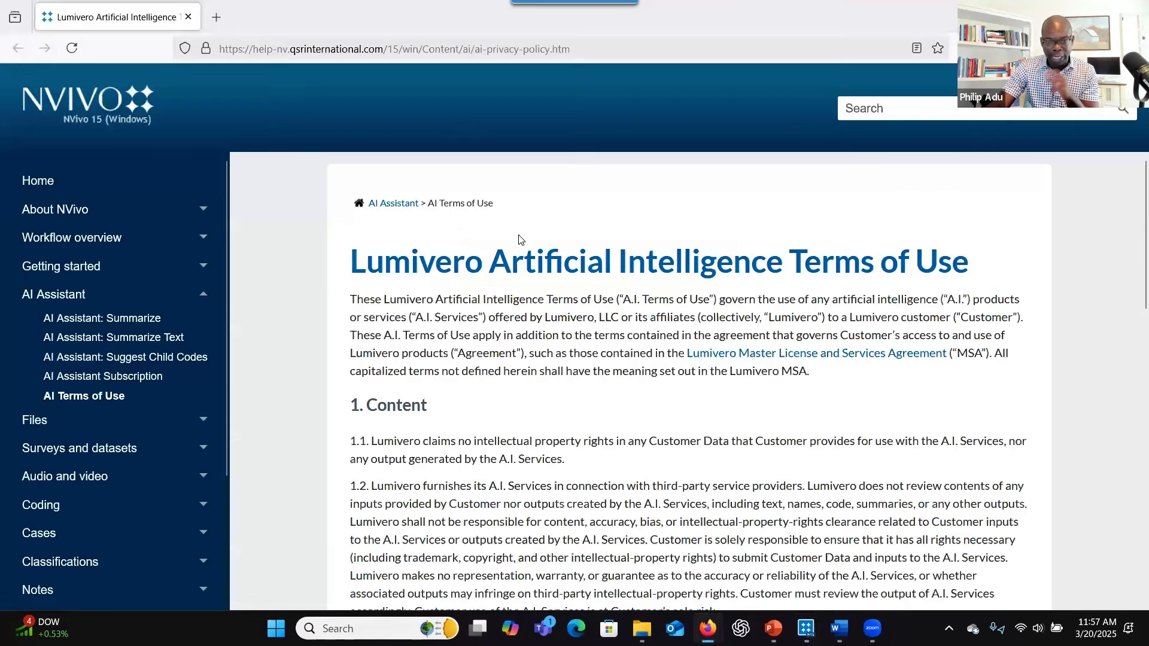
scroll(522, 359, down, 5)
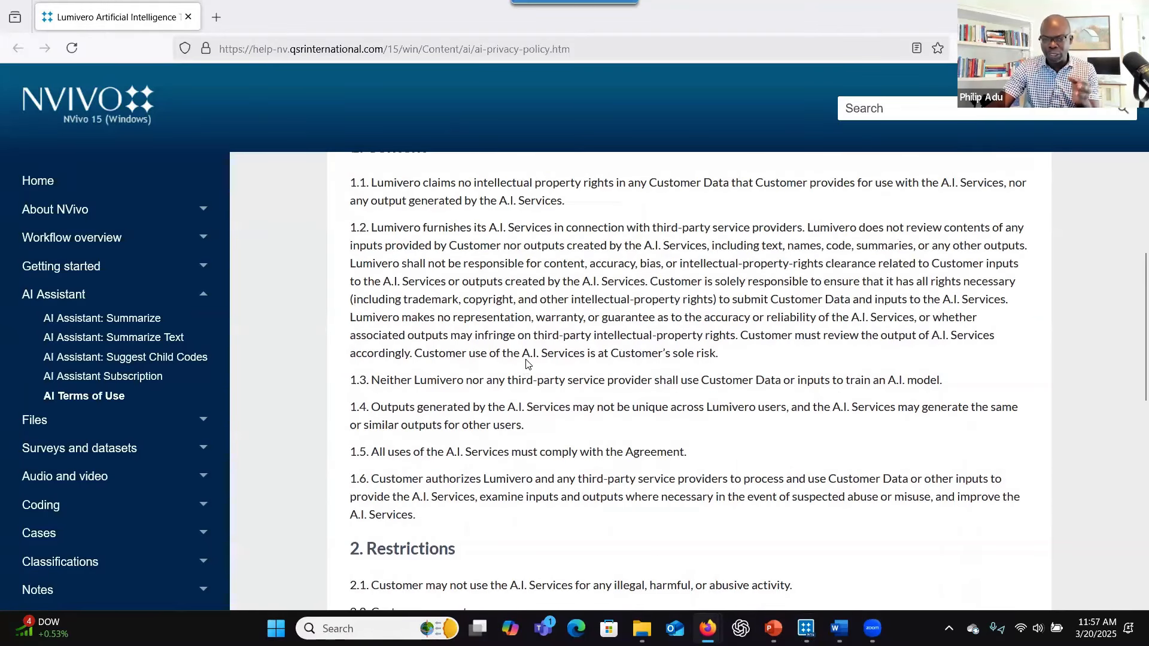
scroll(526, 363, down, 10)
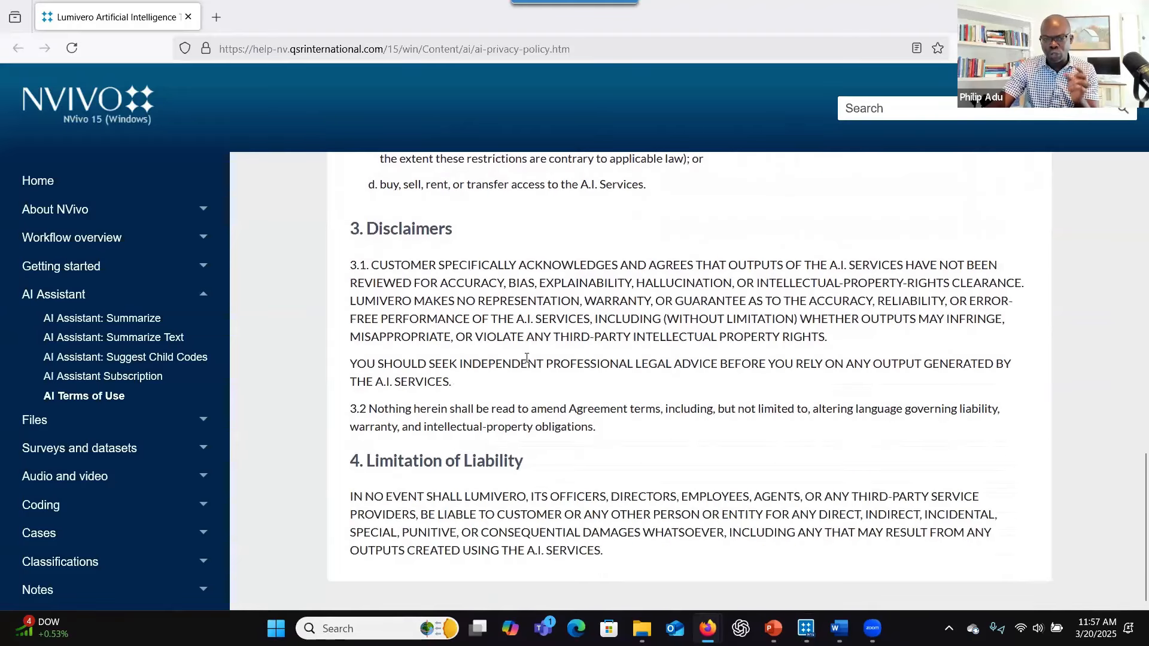
scroll(527, 363, up, 13)
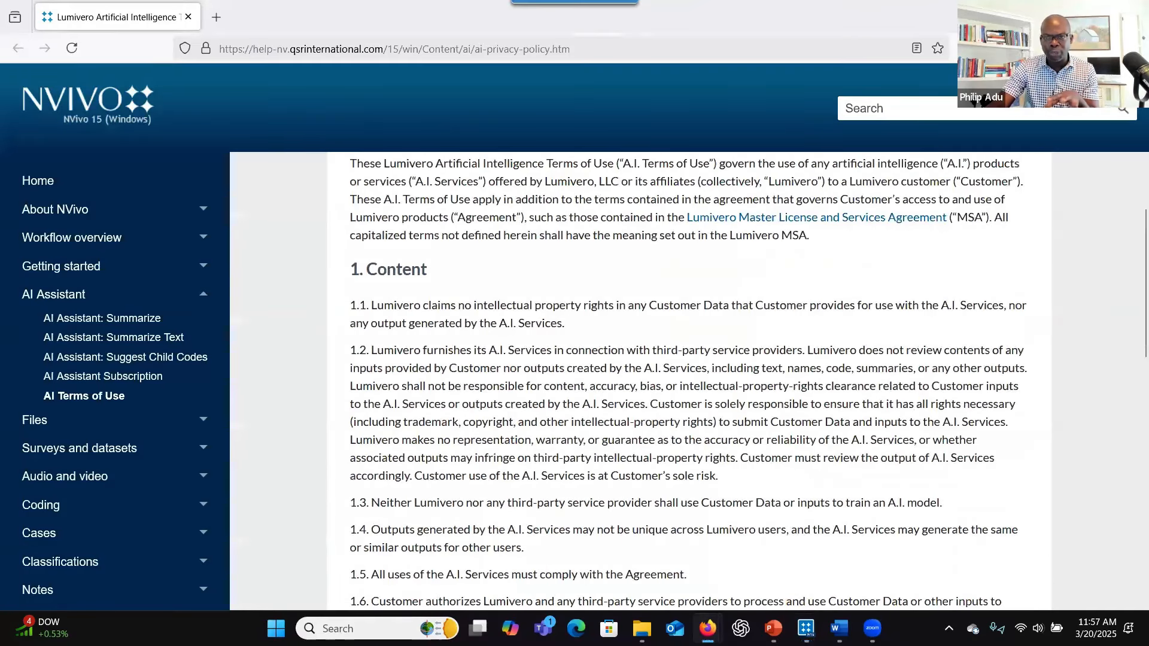
key(alt+Tab)
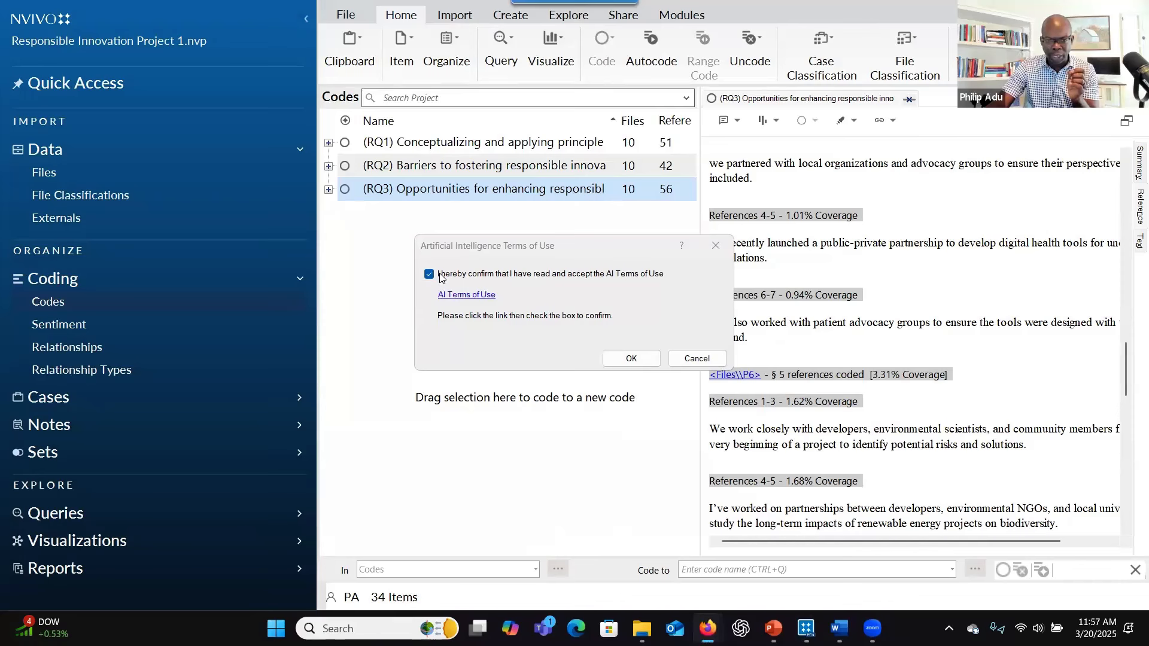
- Confirm acceptance of the AI terms and generate suggested child codes in English for the (RQ3) code
click(601, 359)
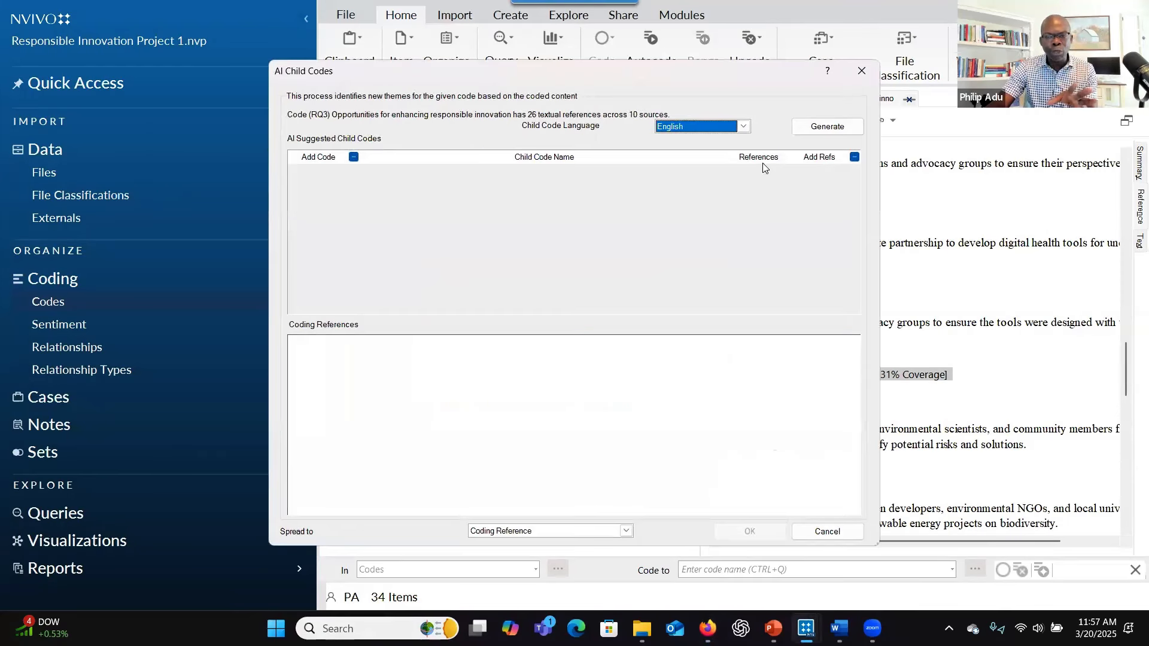
click(816, 129)
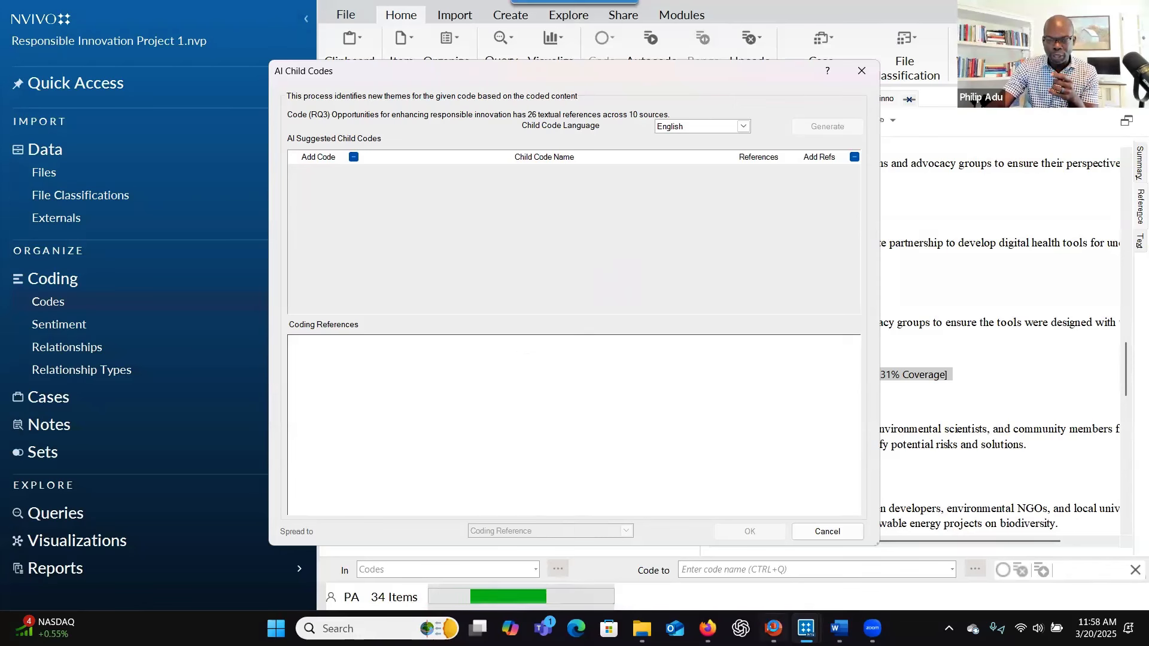
- Switch to the PowerPoint presentation and go over the Manual Extraction, AI Assistant Function and Review AI Suggestions boxes on the AI-Assisted Coding slide
click(773, 628)
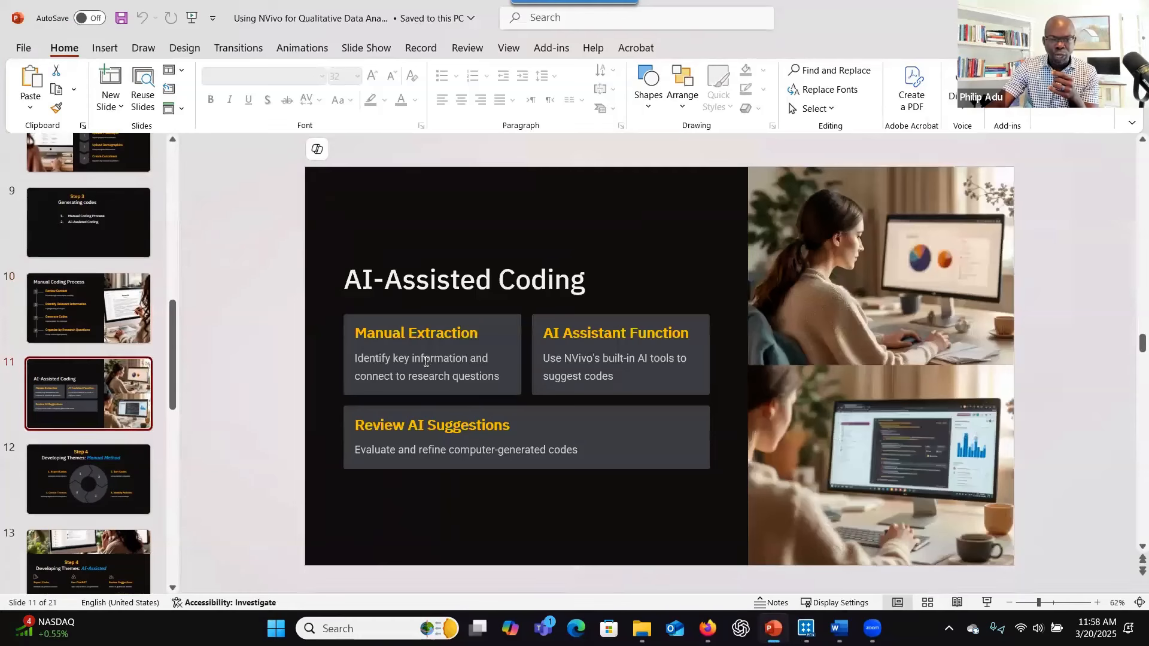
click(457, 372)
click(566, 364)
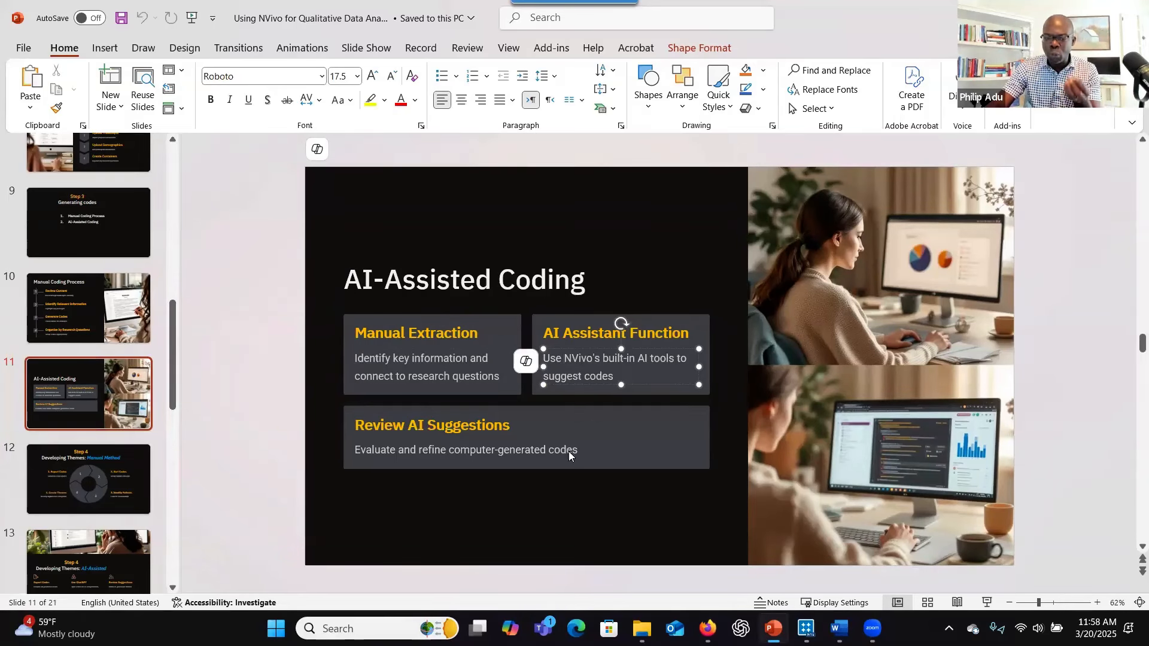
click(462, 446)
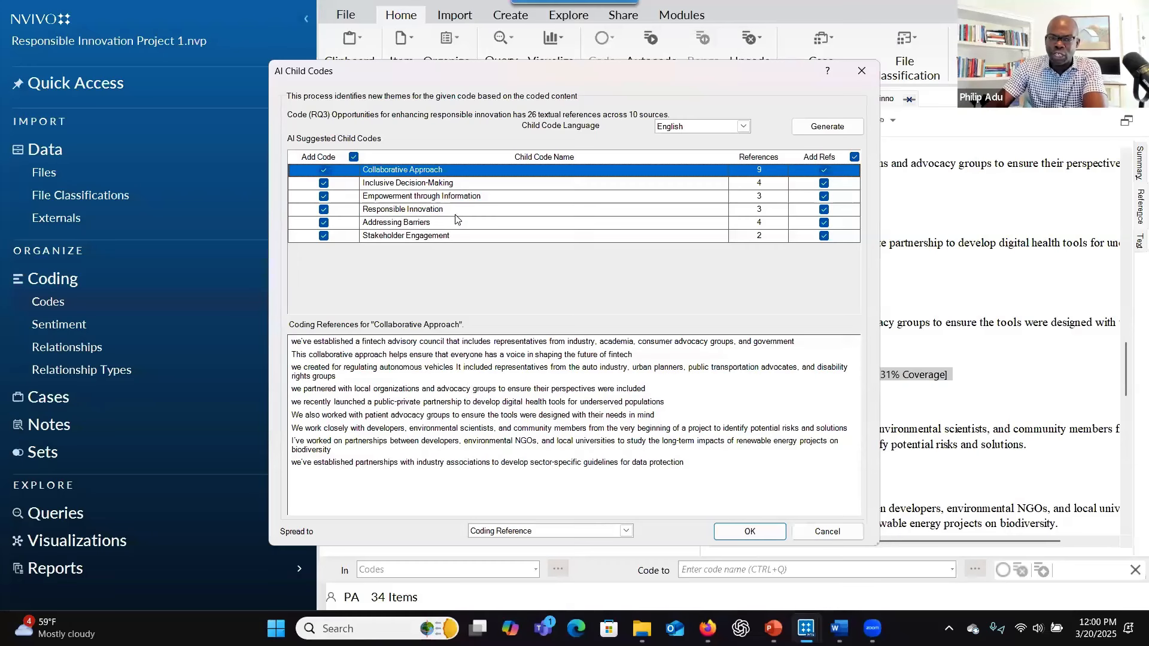
- Try excluding the Collaborative Approach and Inclusive Decision-Making suggestions, and include both codes with their references again
click(325, 170)
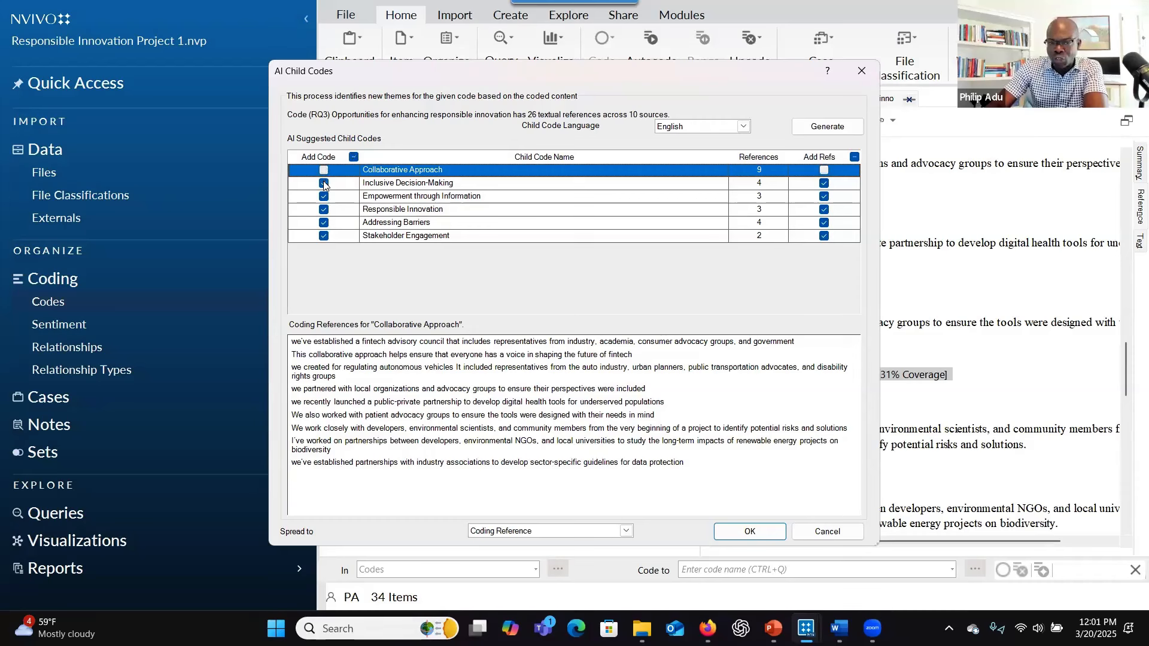
click(324, 183)
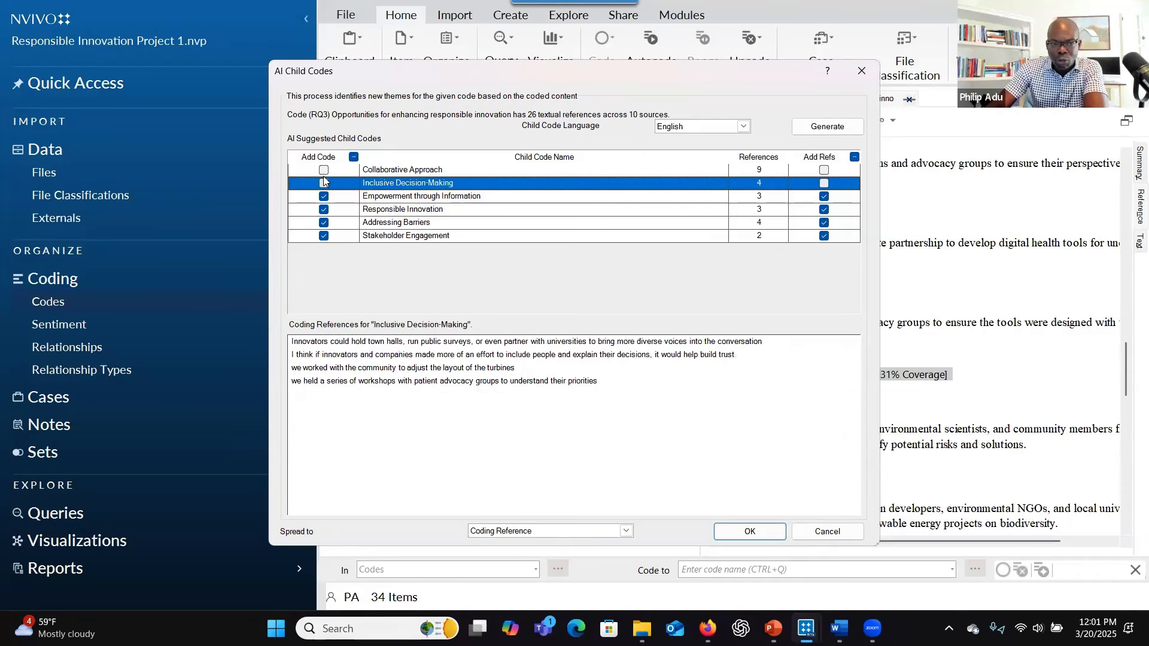
click(324, 170)
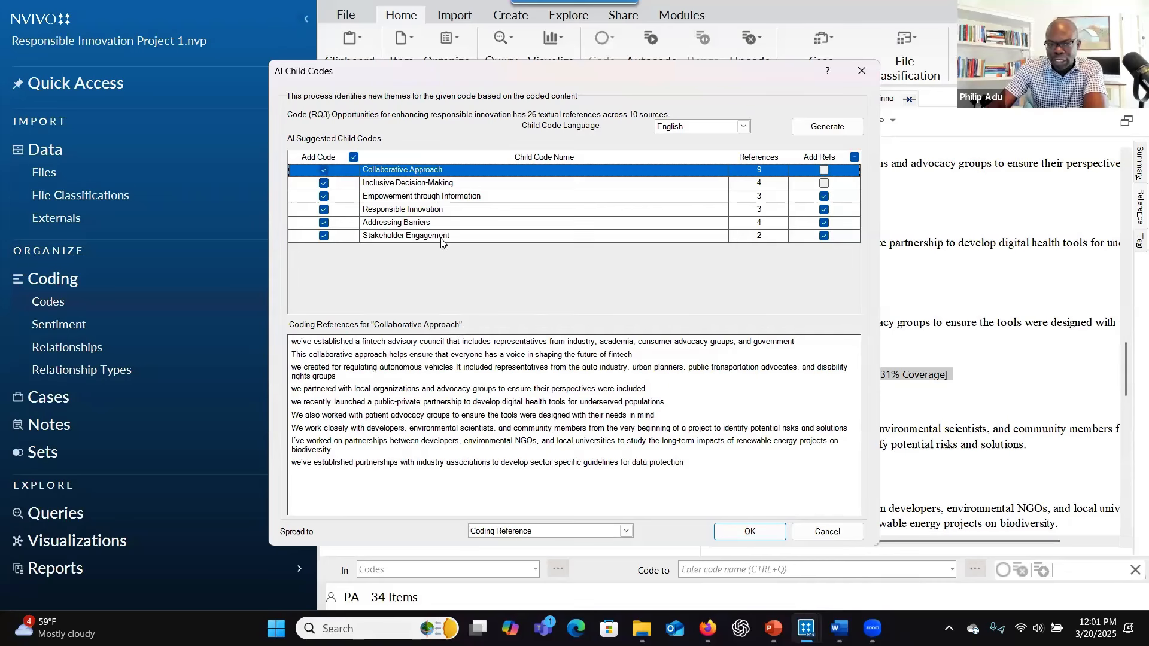
click(824, 170)
click(824, 183)
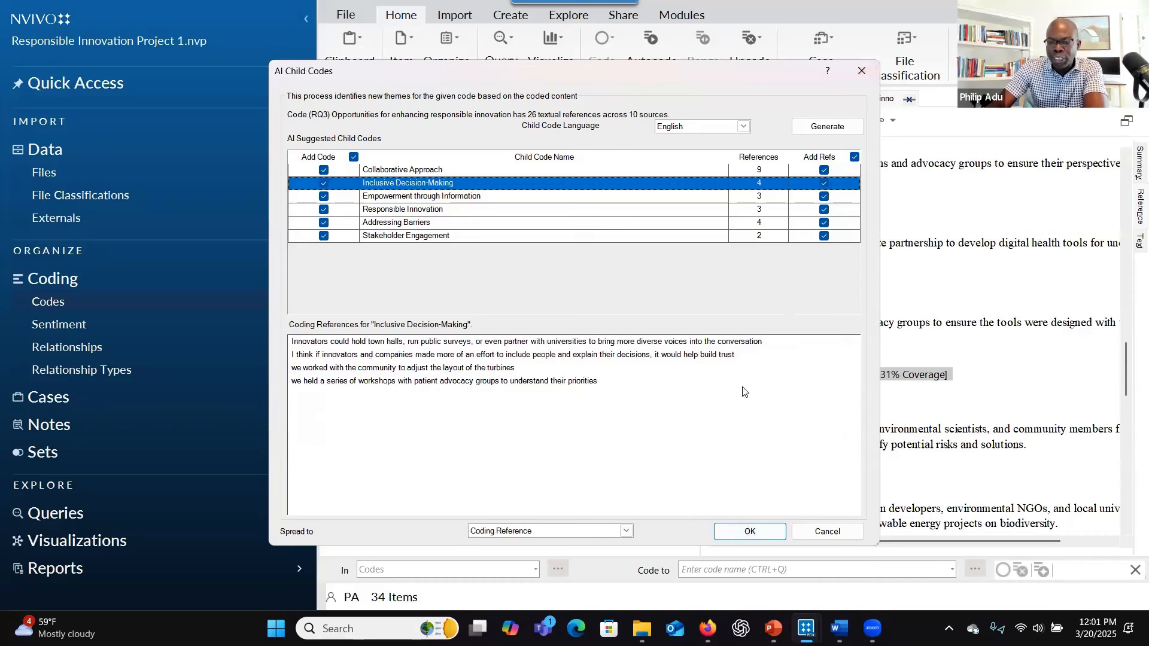
- Close the AI suggestions without adding them and show the existing child codes of (RQ3) in the full-width code list
click(863, 69)
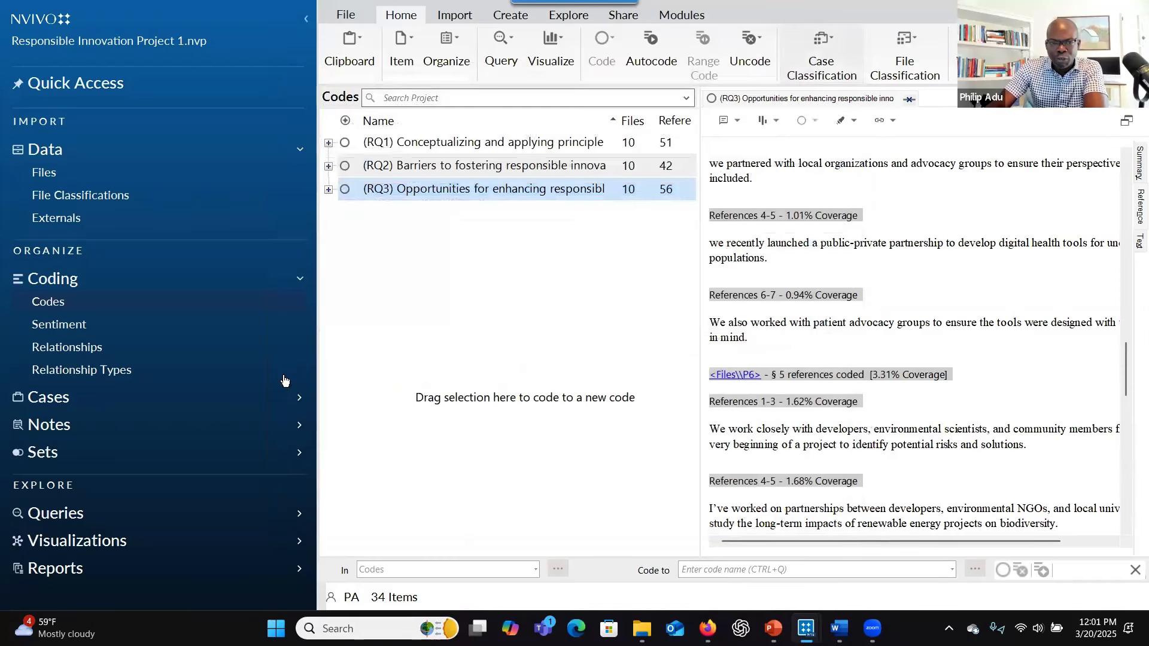
click(328, 191)
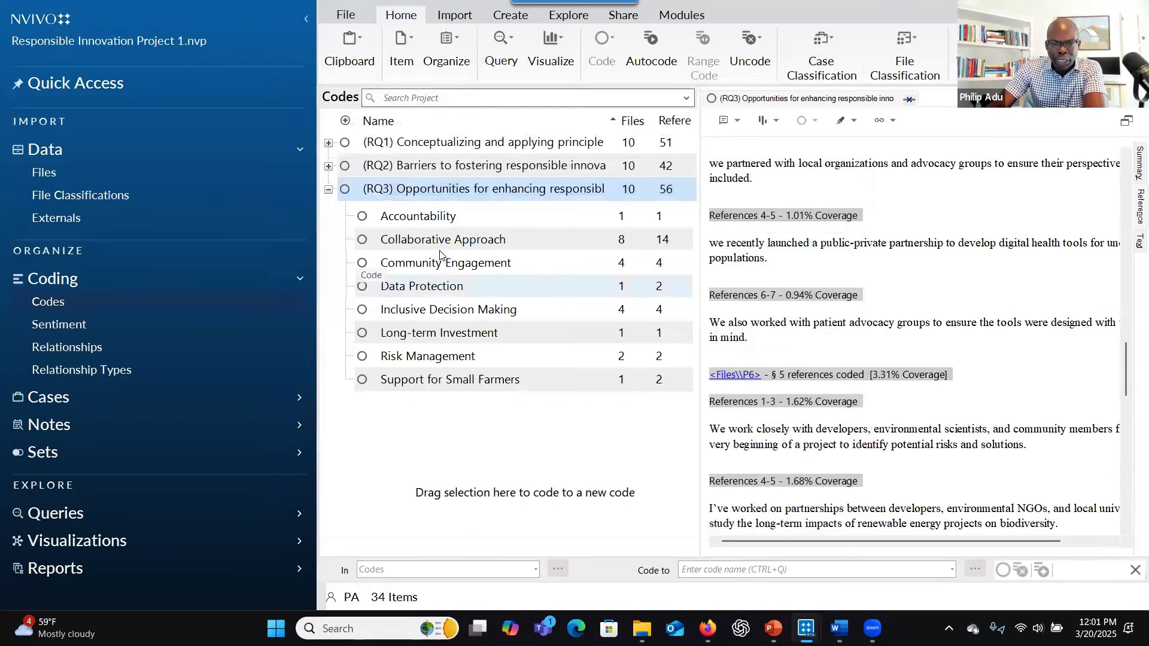
click(909, 99)
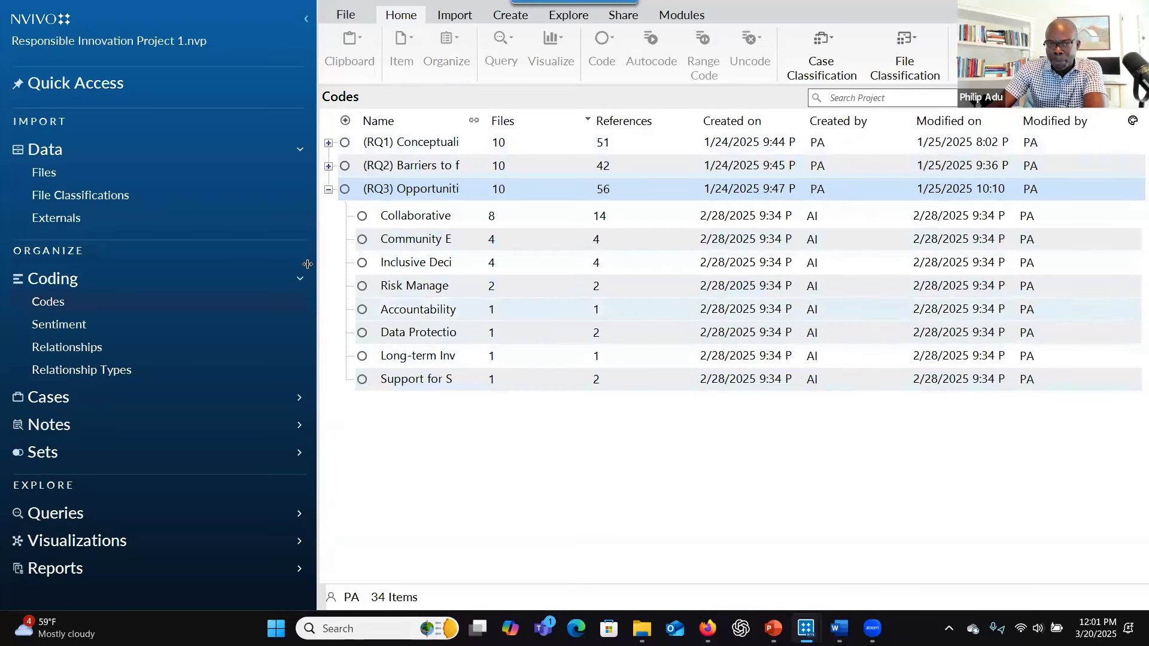
- View the code properties of the Collaborative Approach child code, including its name and description fields, and close them unchanged
right_click(397, 219)
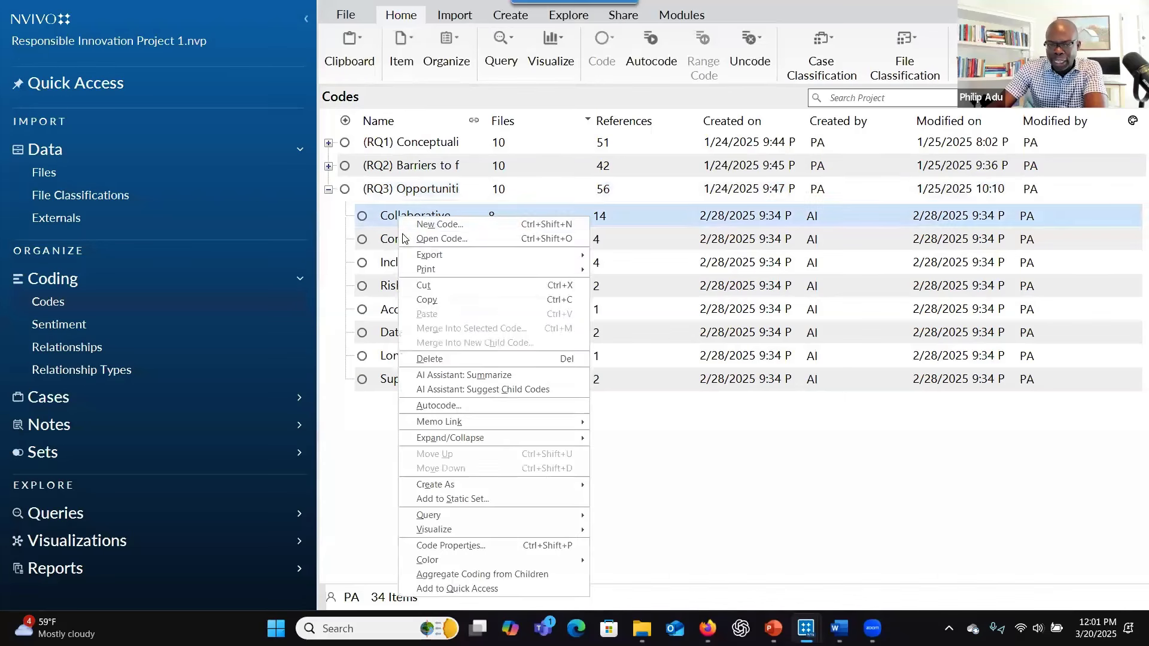
click(450, 543)
click(461, 221)
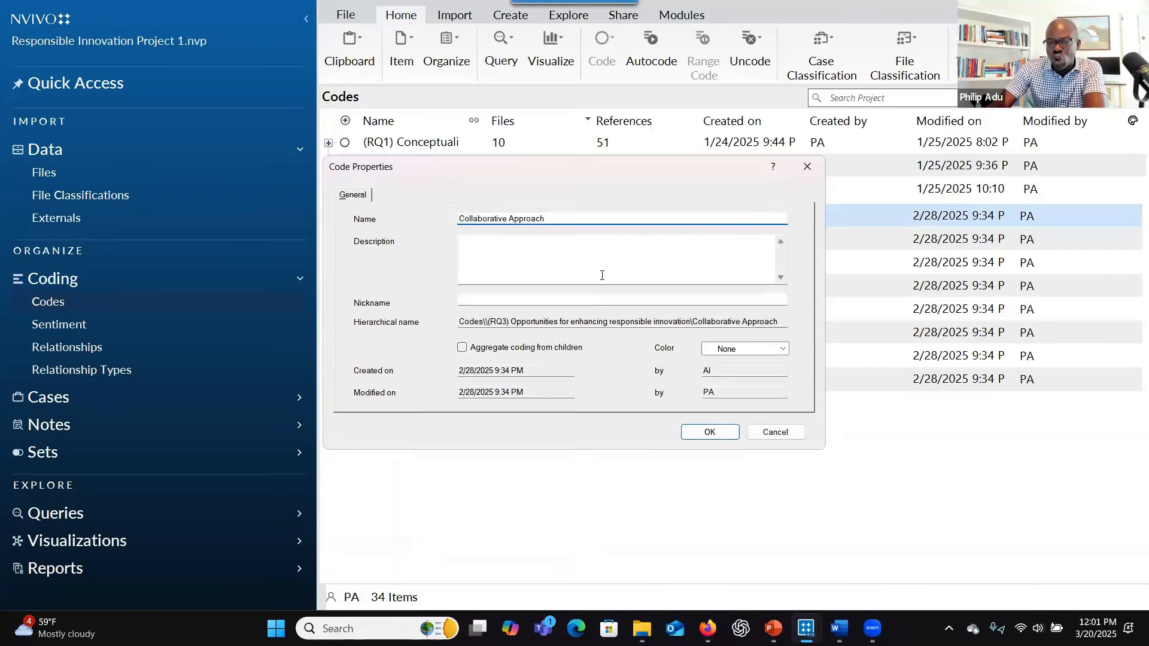
click(805, 167)
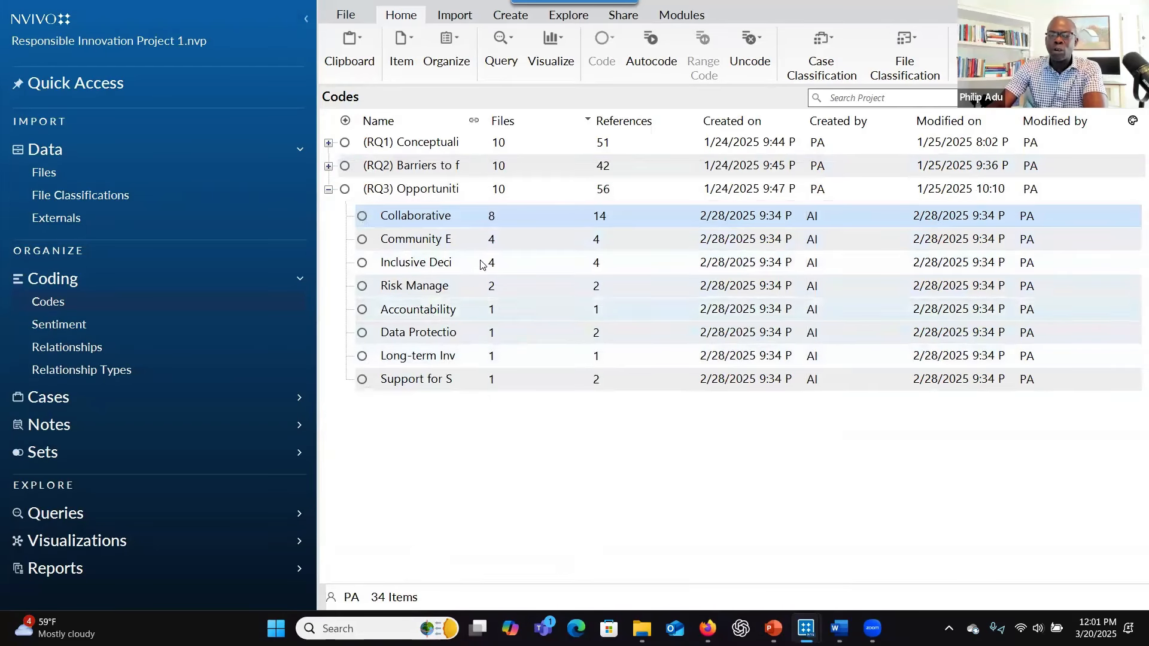
- Collapse the (RQ3) code and switch to the PowerPoint presentation to go over the Step 4 Developing Themes slides, Manual Method and AI-Assisted
right_click(441, 337)
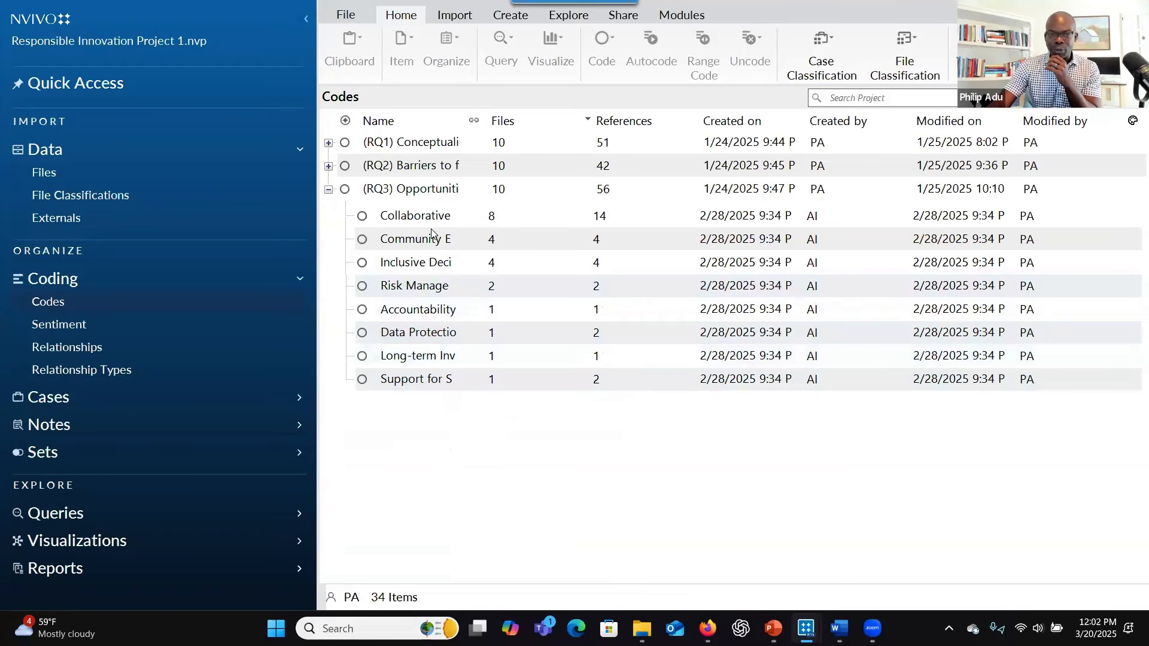
click(328, 189)
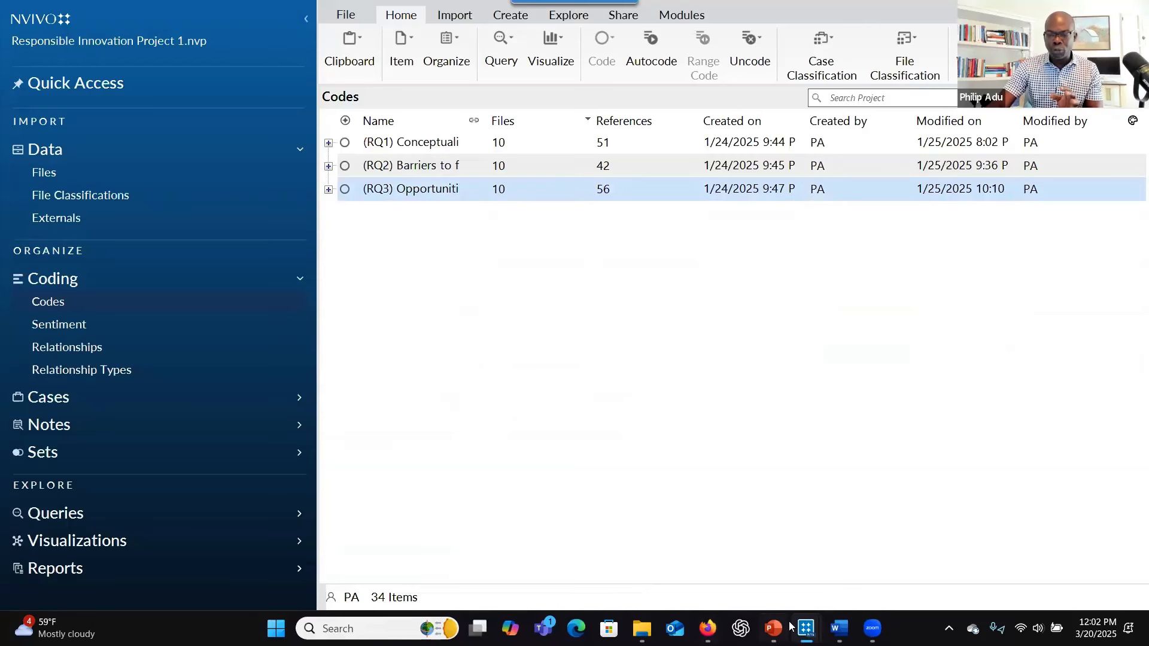
click(773, 628)
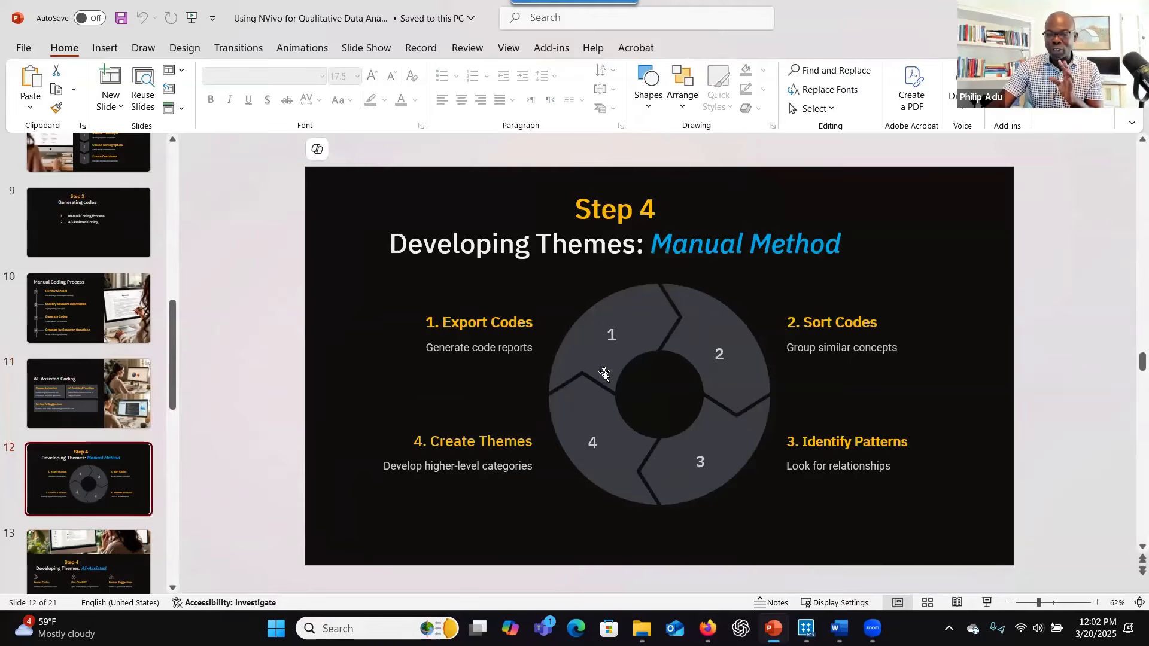
click(139, 560)
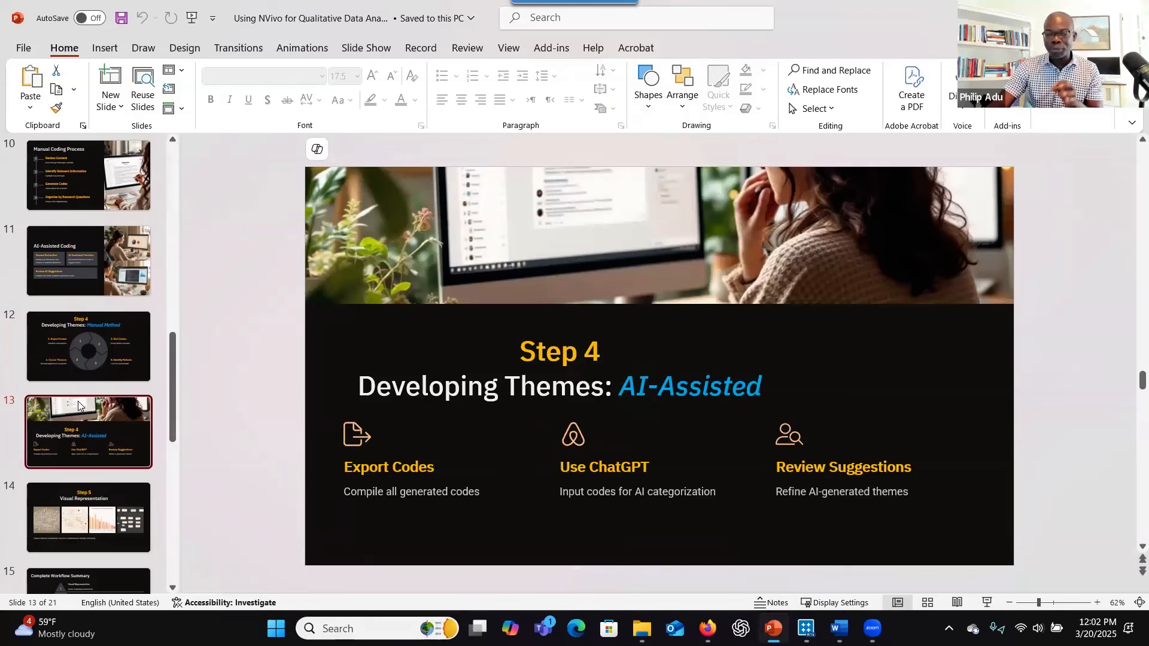
click(91, 362)
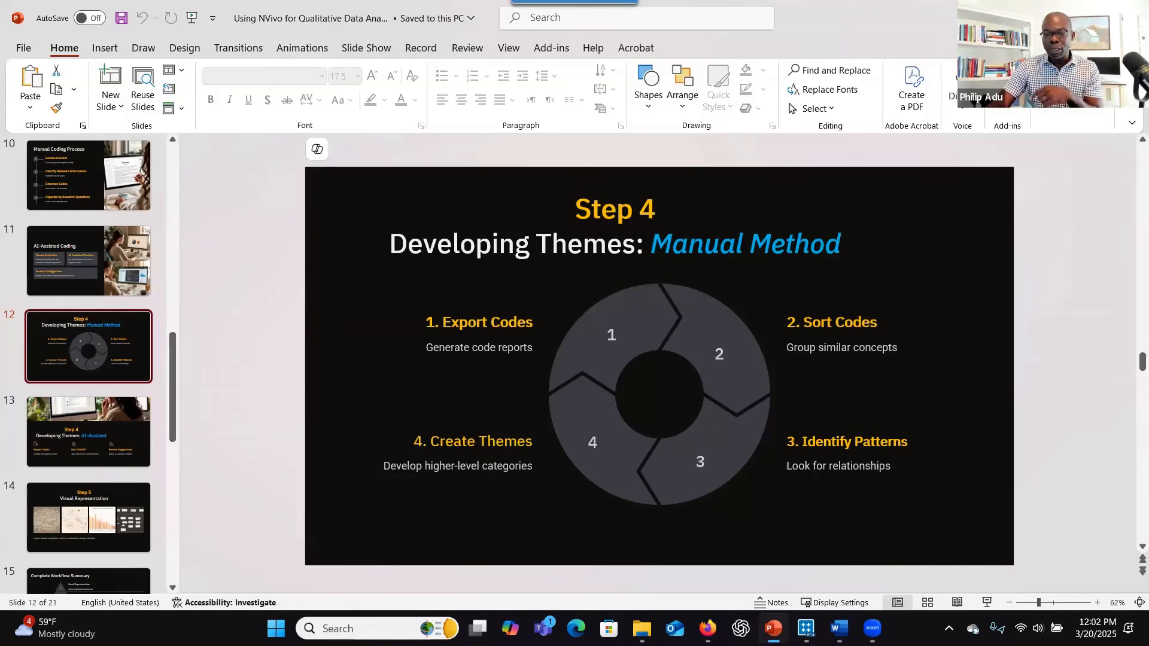
- Switch to the NVivo project with the (RQ1) child codes and export the code list to the Desktop as Excel file Codes for Research Q 1
key(alt+Tab)
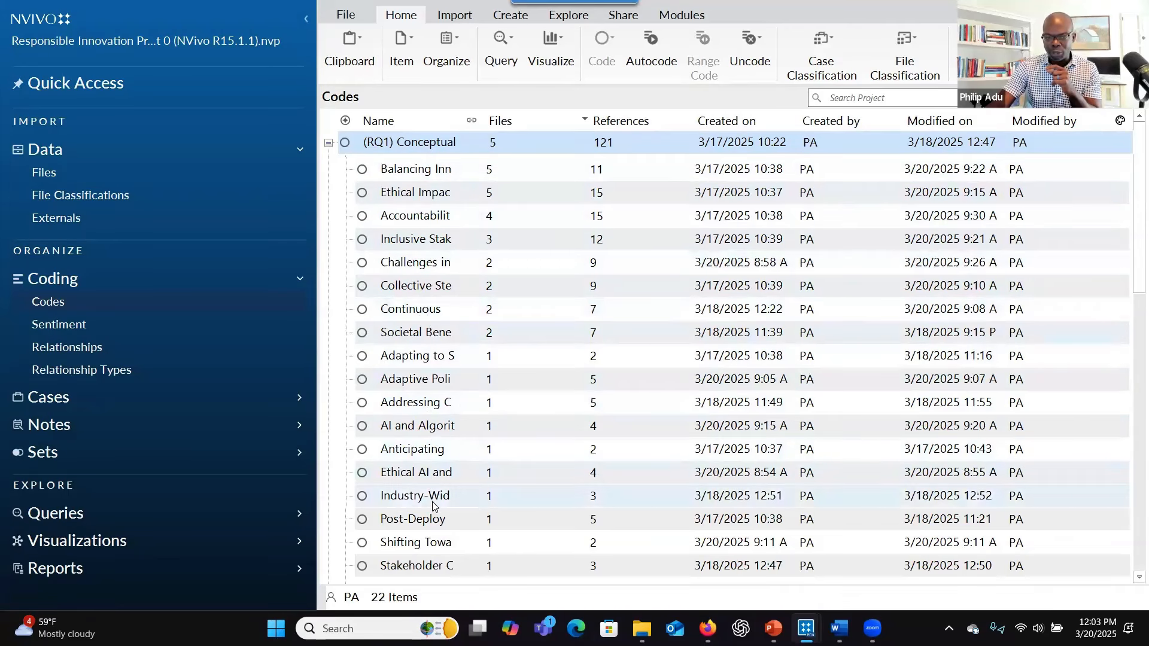
scroll(435, 508, down, 1)
scroll(434, 507, up, 1)
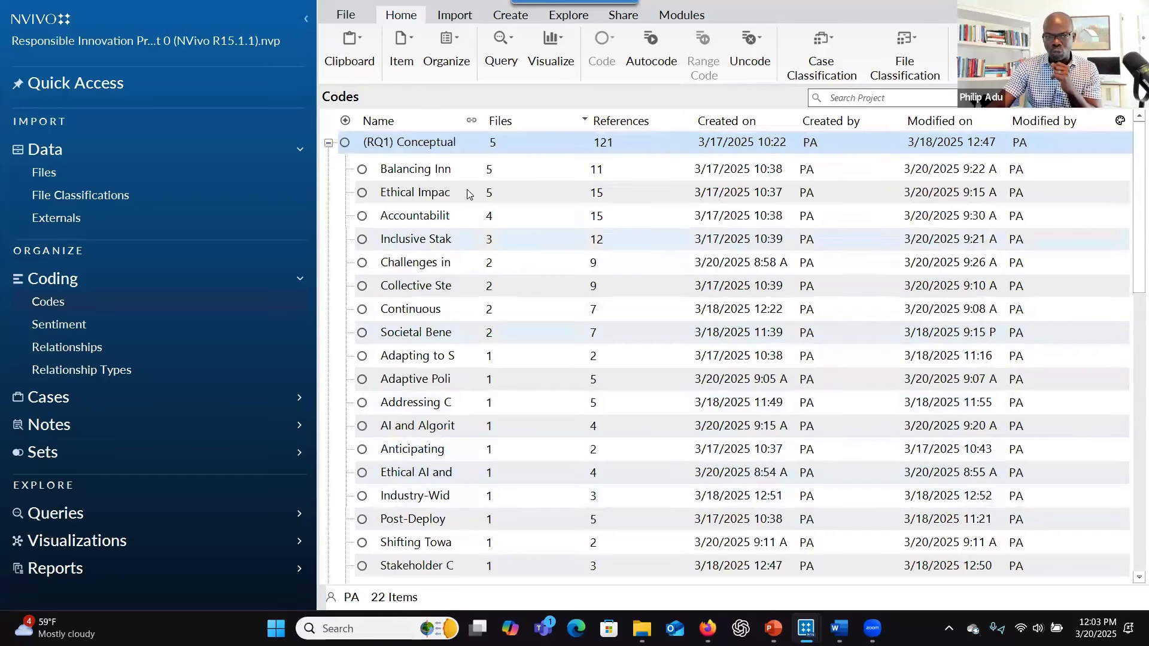
right_click(437, 142)
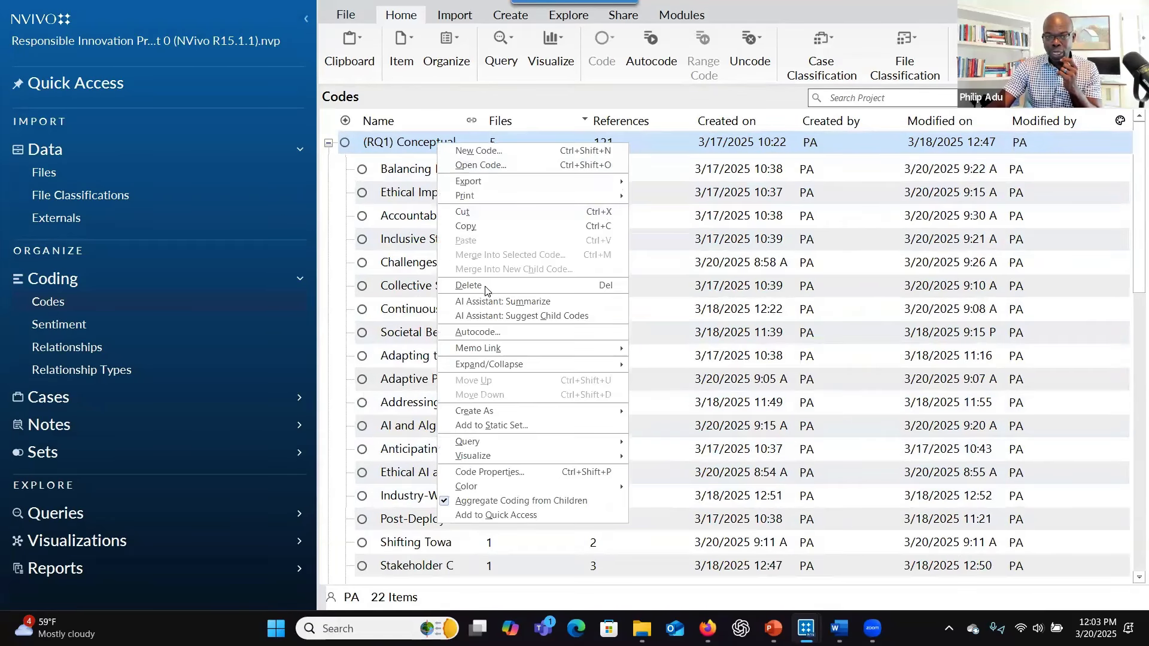
mouse_move(499, 184)
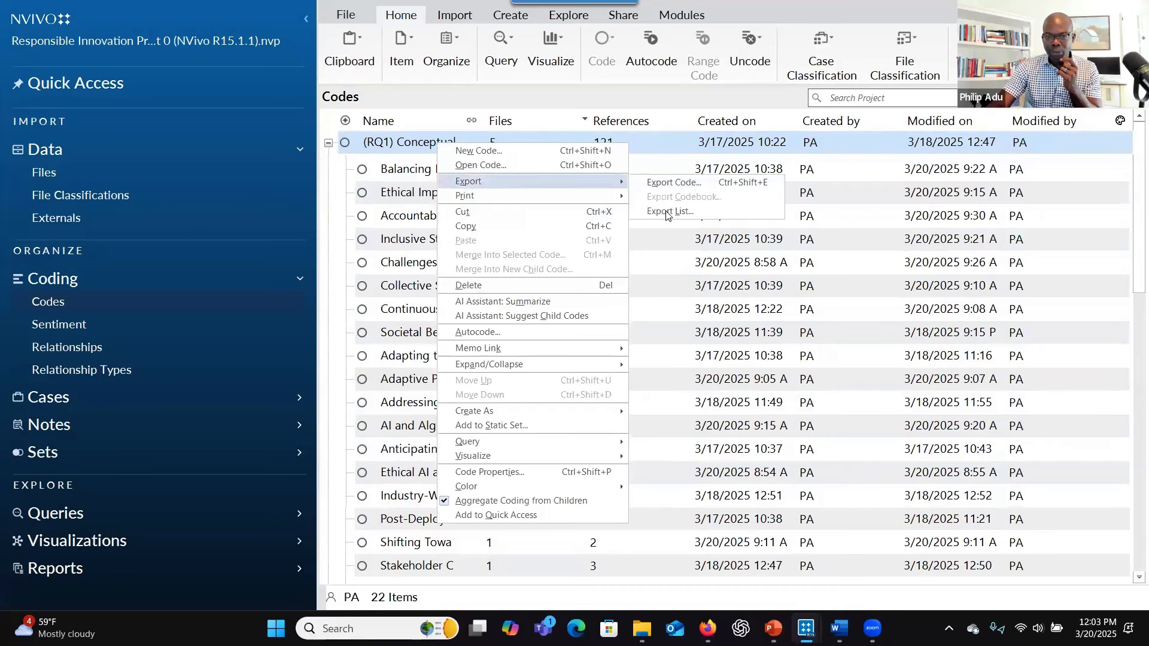
click(668, 212)
click(174, 252)
text(for)
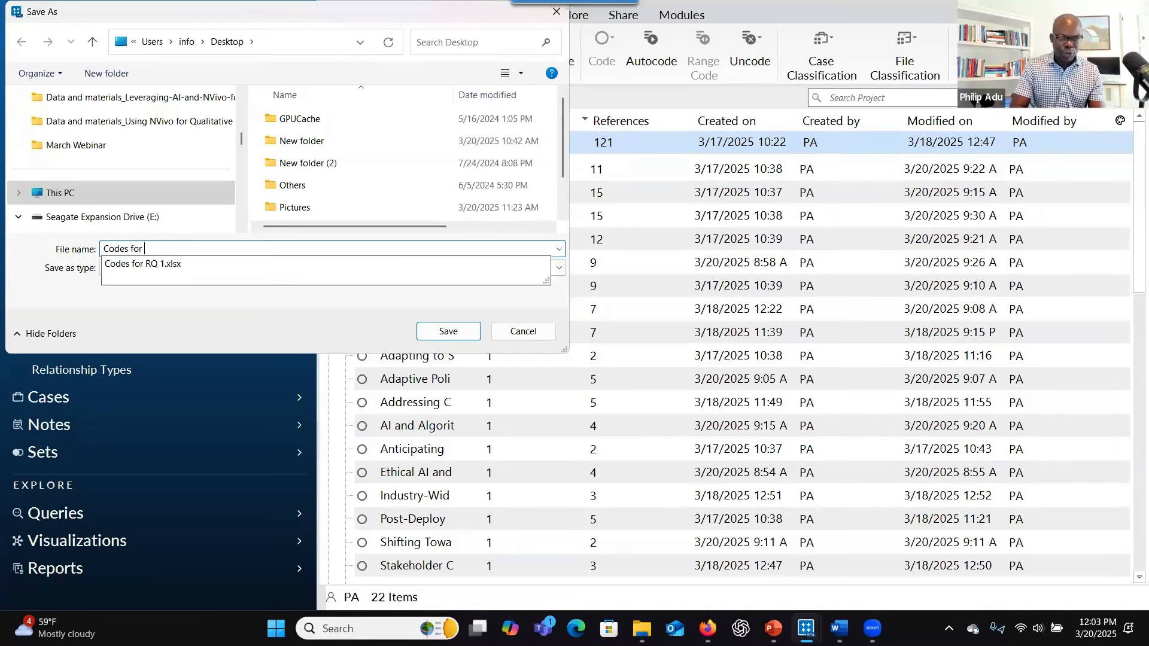
text( Research Q)
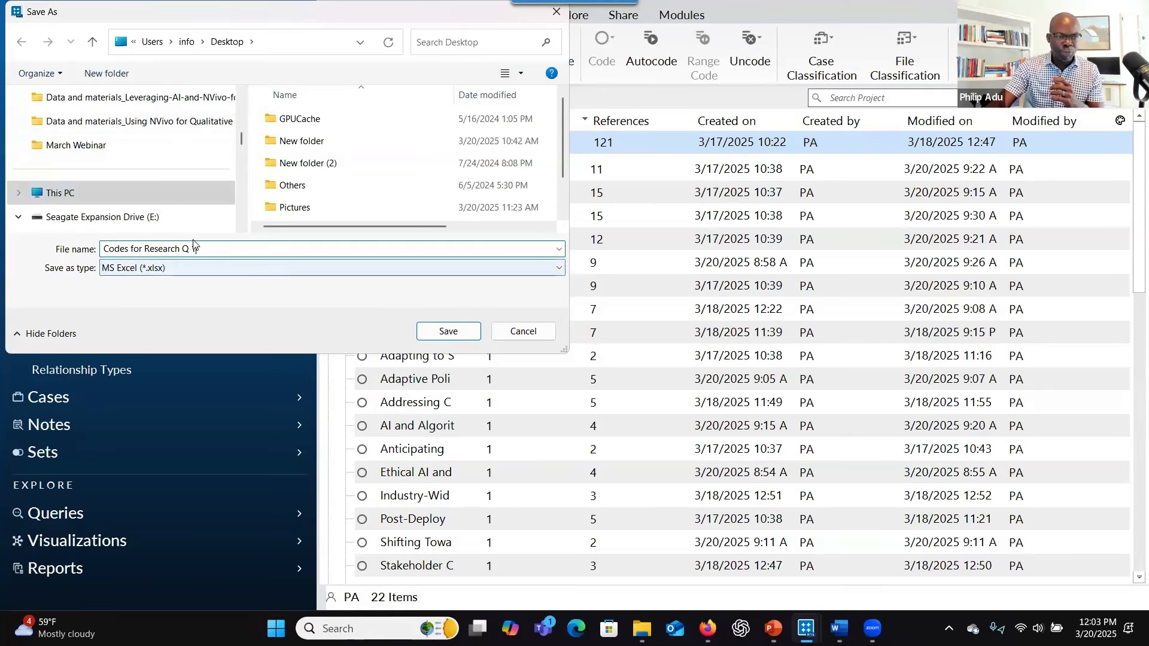
click(450, 331)
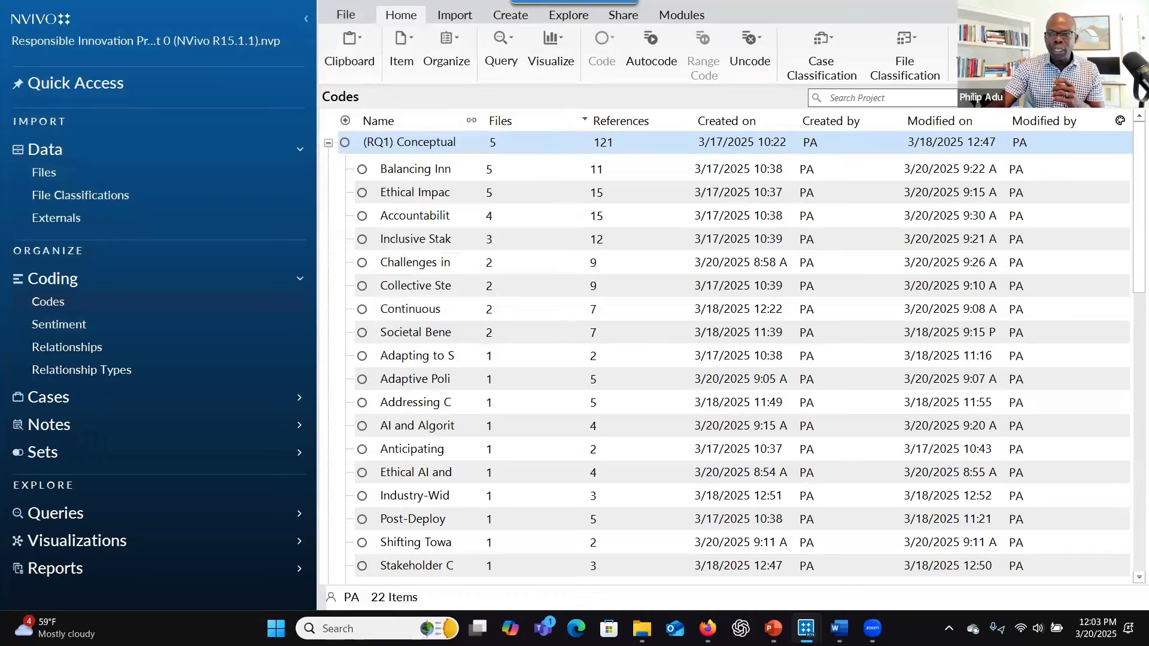
- Minimize the open windows and open the exported Codes for Research Q 1 workbook from the desktop, maximized in Excel
click(1063, 11)
click(1064, 11)
click(1063, 11)
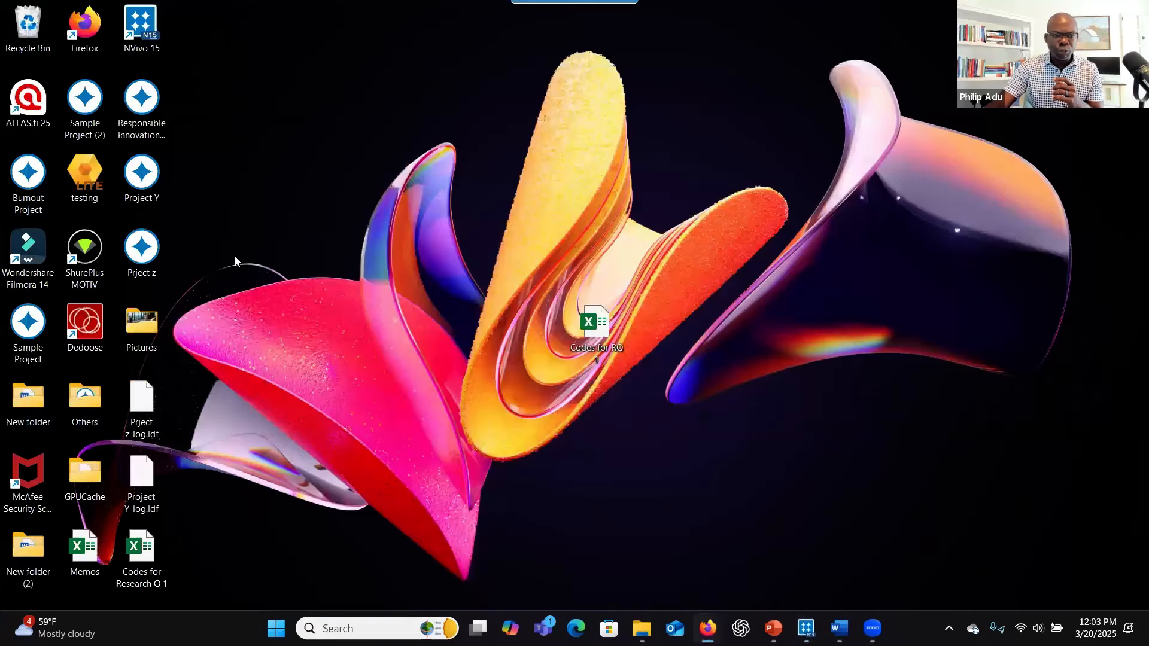
double_click(141, 548)
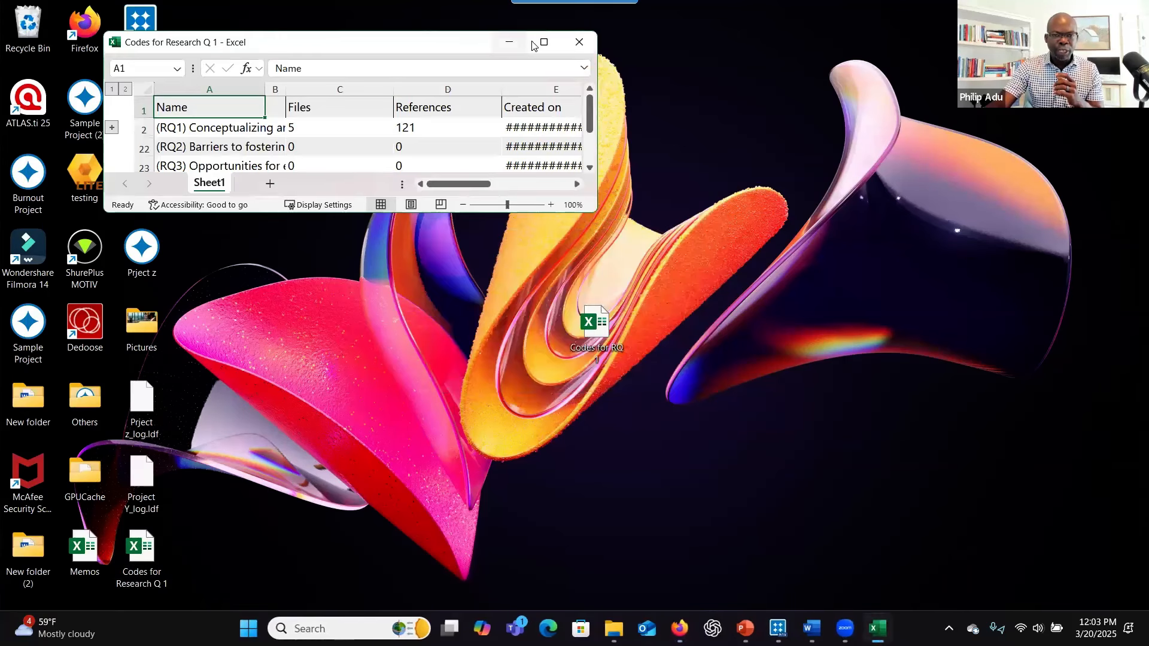
click(543, 42)
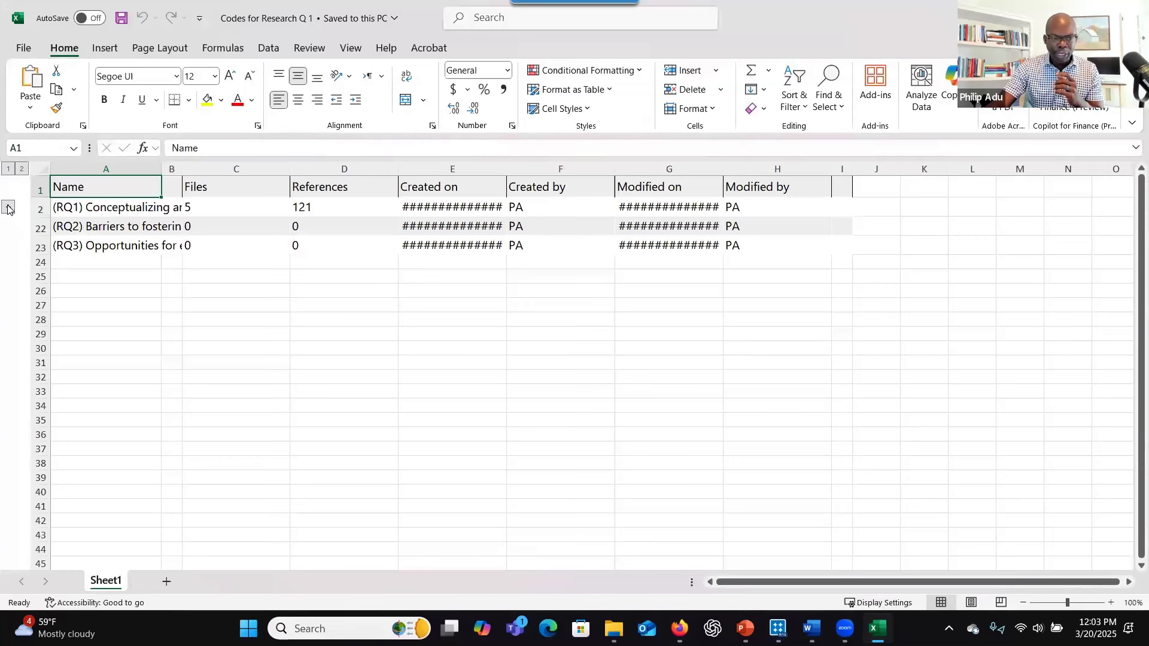
- Expand the grouped rows under (RQ1) and widen column A to show the full code names
click(8, 208)
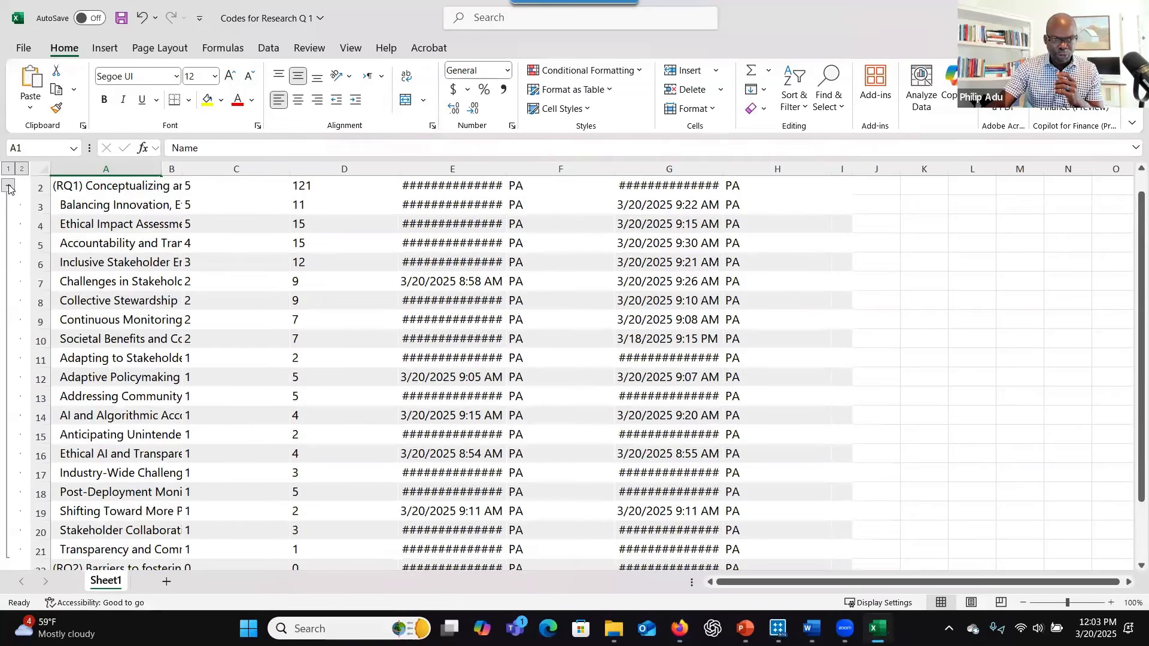
click(9, 188)
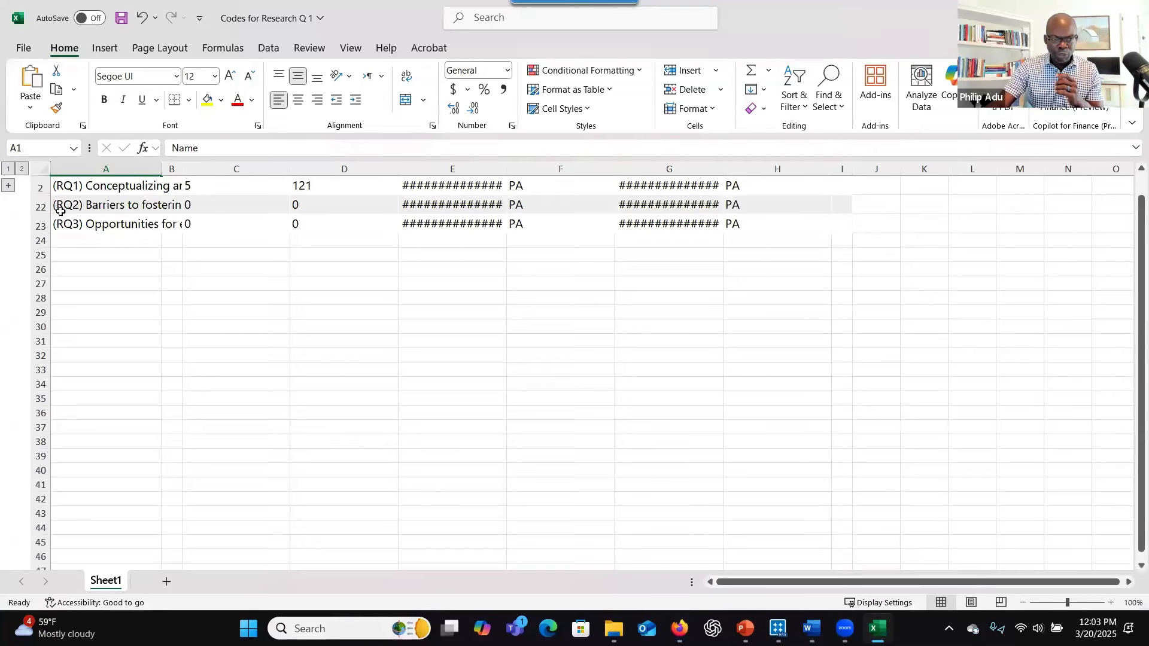
click(9, 187)
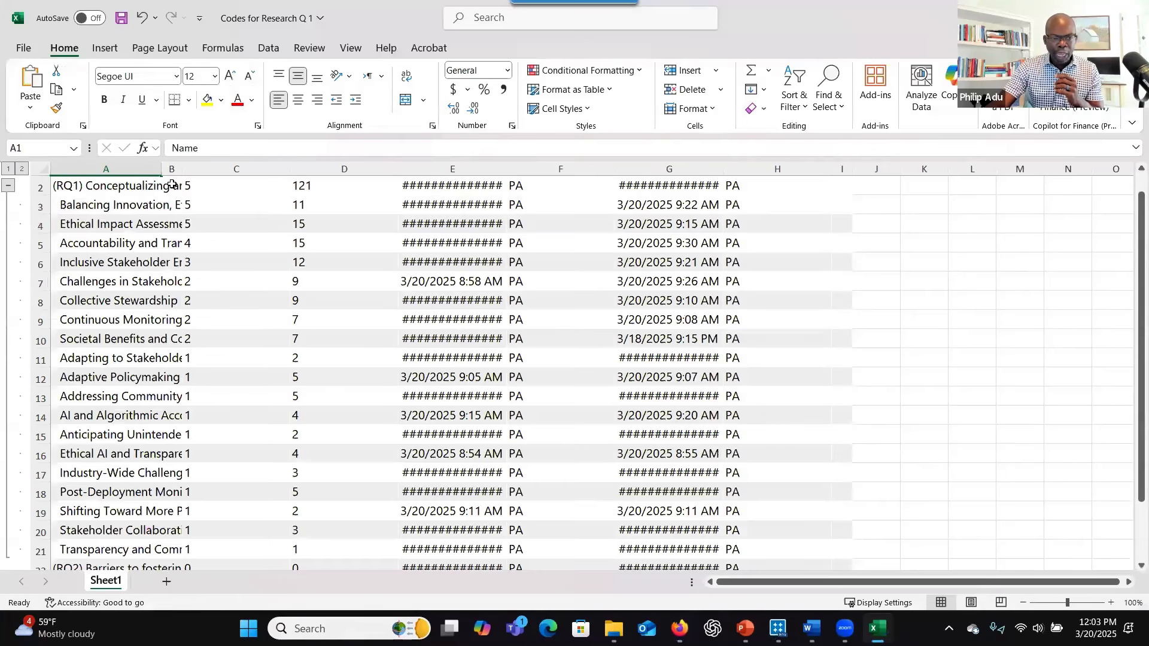
drag(162, 173, 359, 183)
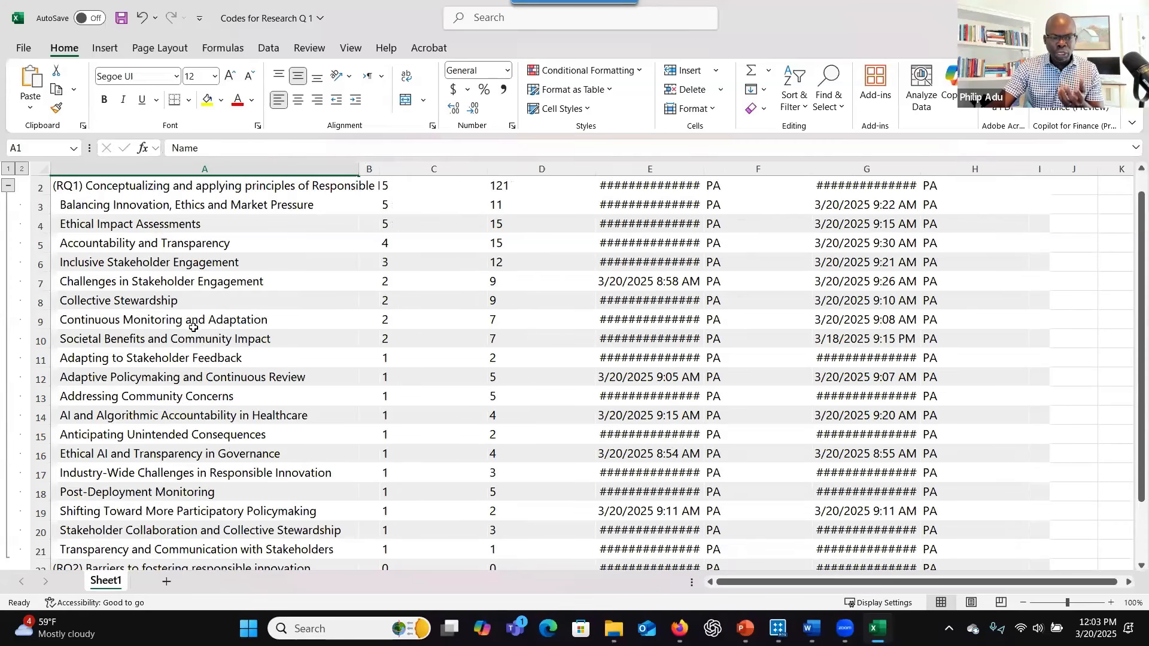
scroll(193, 327, down, 1)
scroll(194, 326, up, 1)
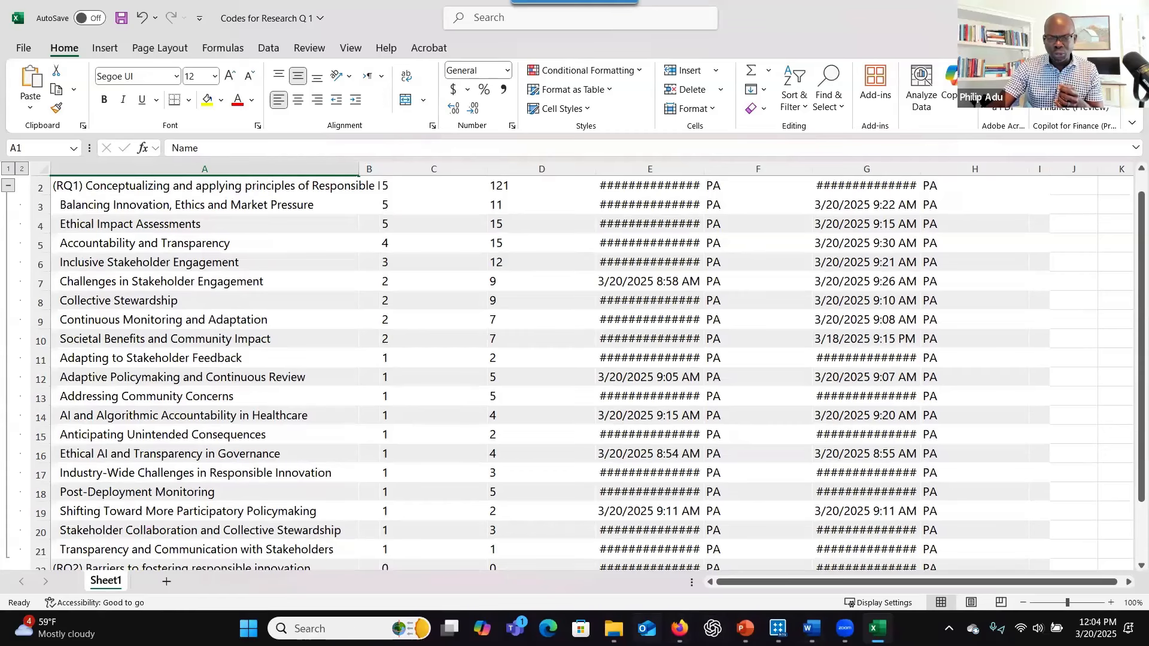
- Switch to the blank Word document and insert a table with six columns and one row below an empty line
click(811, 628)
click(726, 553)
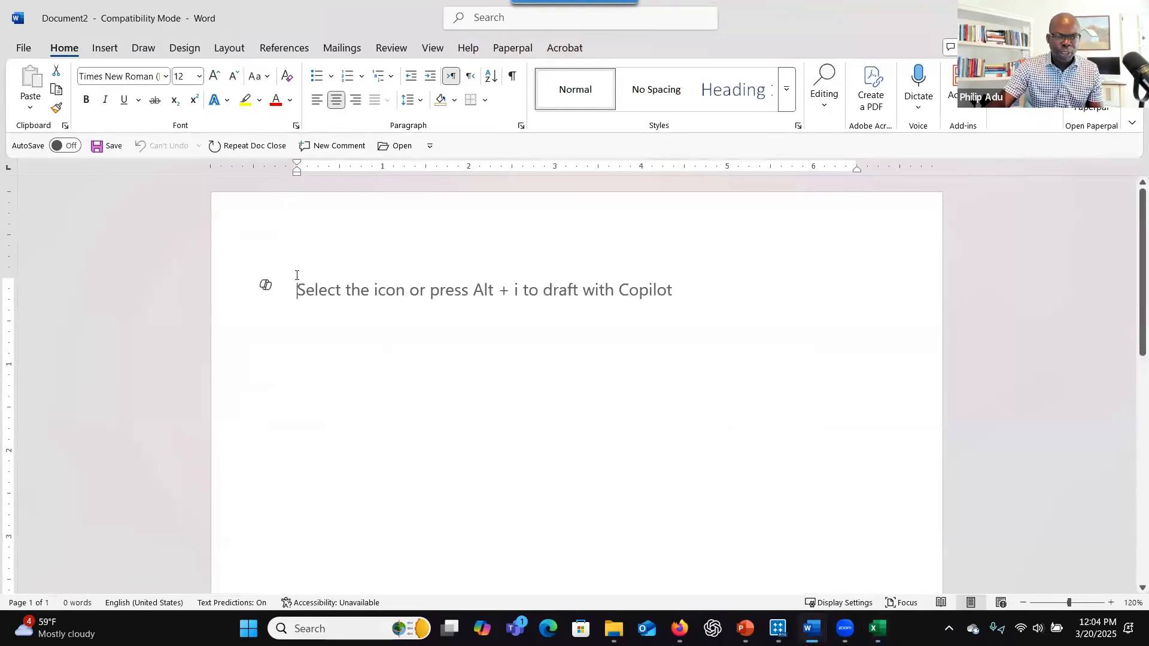
key(Return)
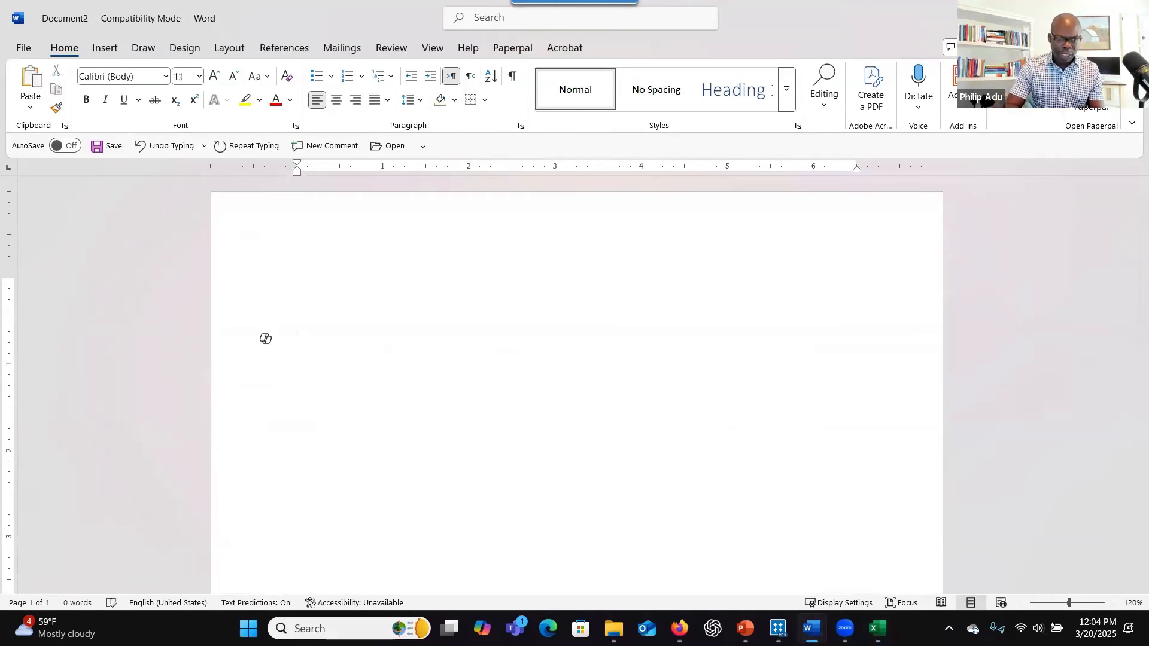
click(105, 48)
click(132, 86)
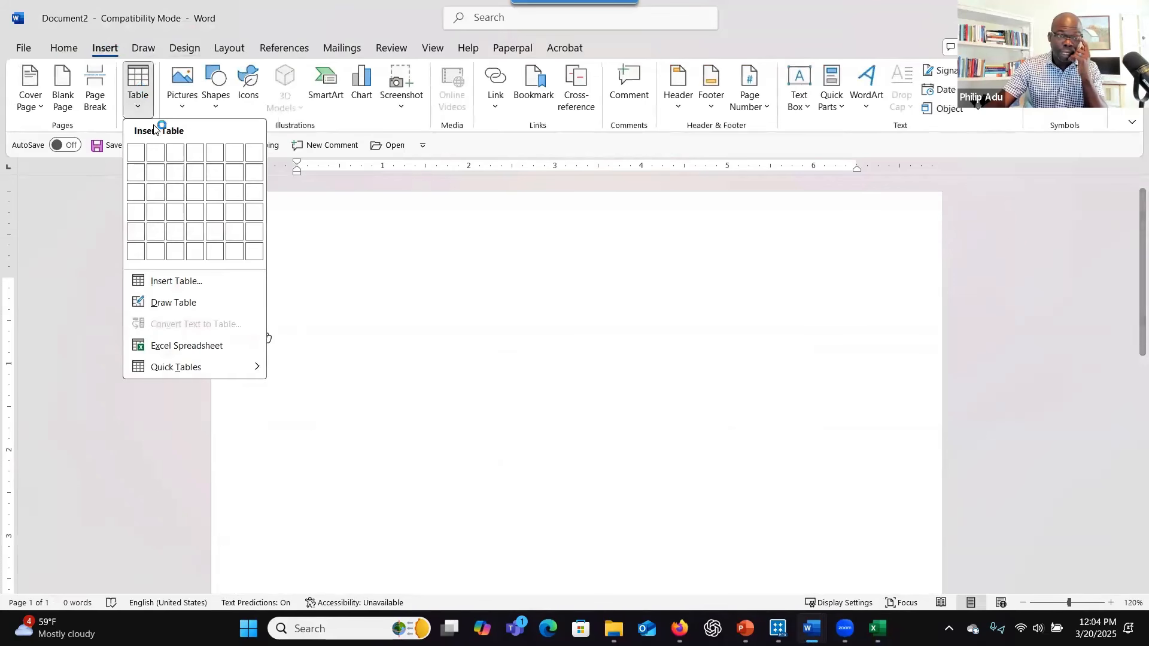
click(238, 153)
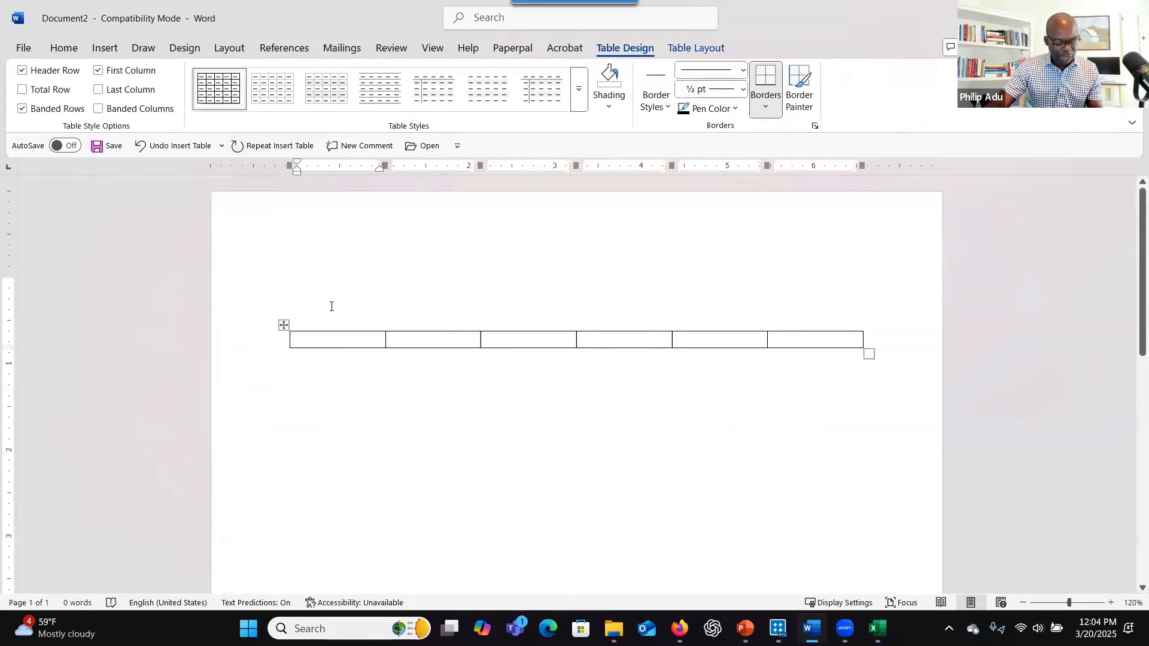
- Add a second row to the table
key(Tab)
key(Tab)
key(Tab)
key(Tab)
key(Tab)
key(Tab)
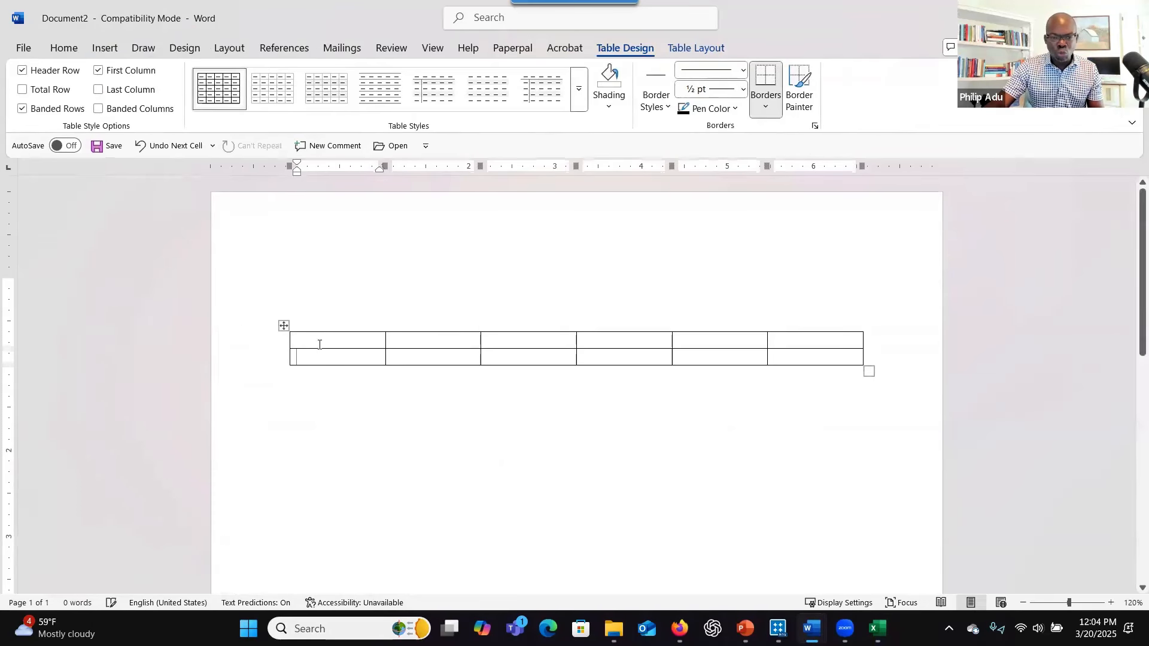
- Label the first three header cells of the table Cluster 1, Cluster 2 and Cluster 4
text(Cluster 1)
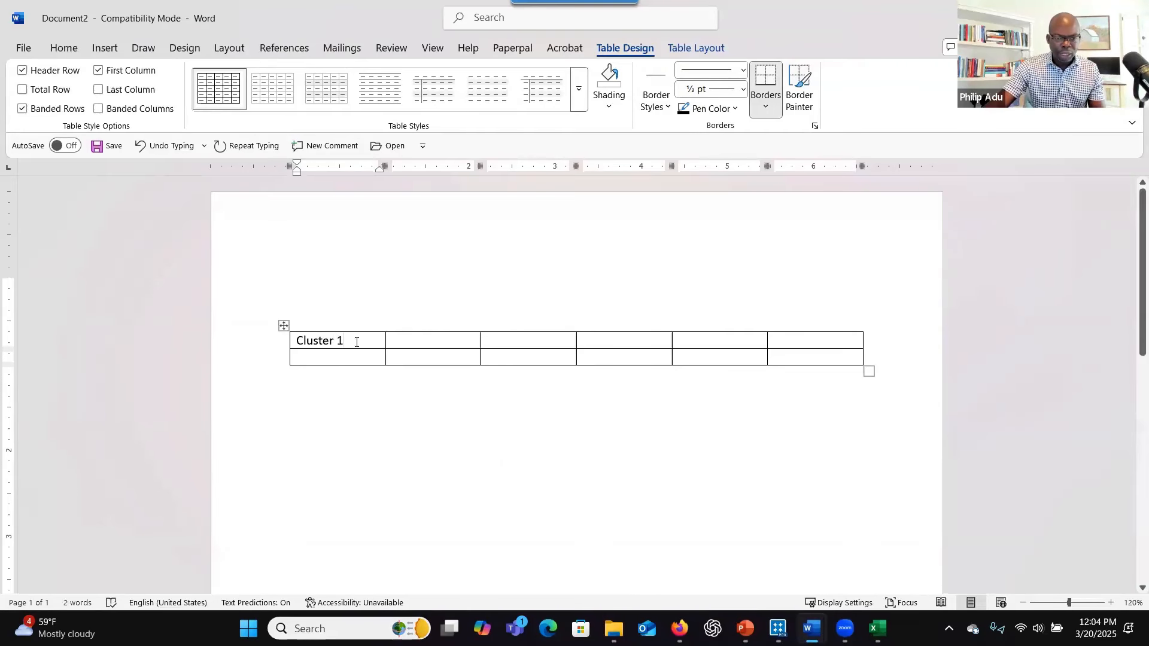
drag(357, 341, 290, 342)
key(ctrl+c)
click(437, 345)
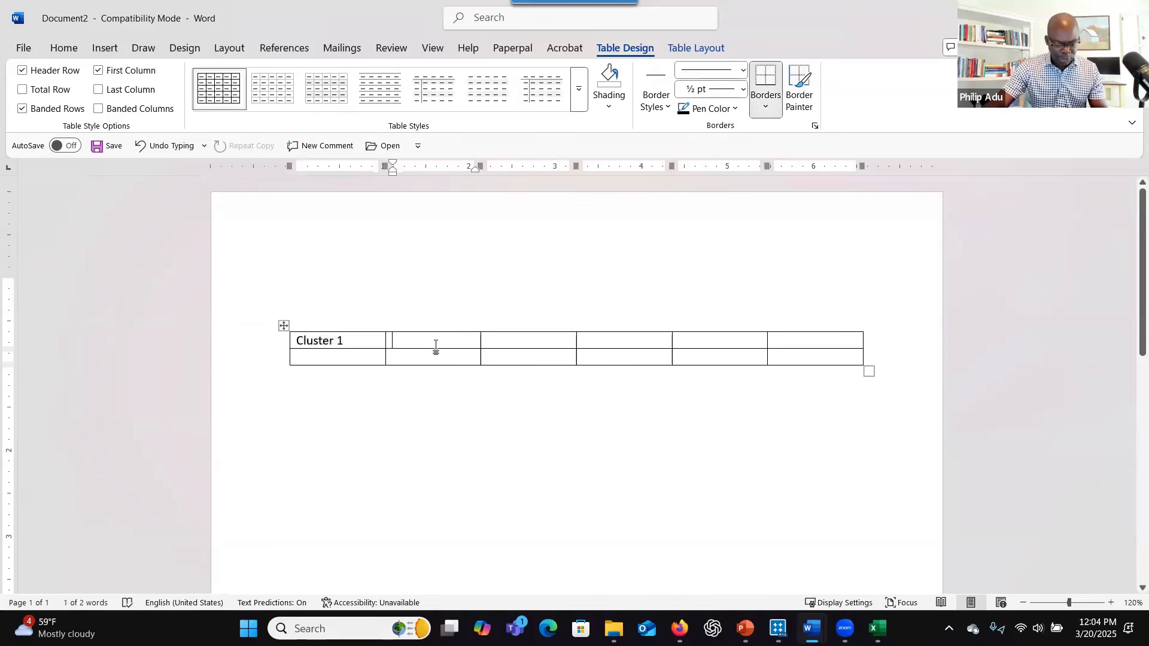
key(ctrl+v)
text(2)
click(520, 343)
key(ctrl+v)
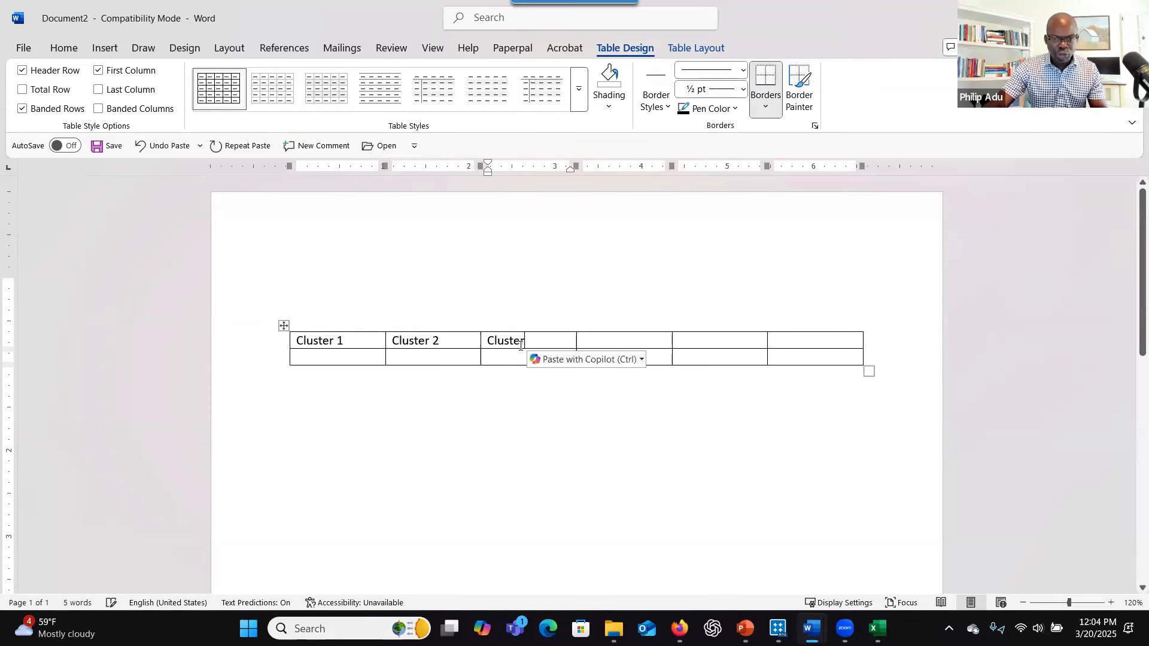
text(4)
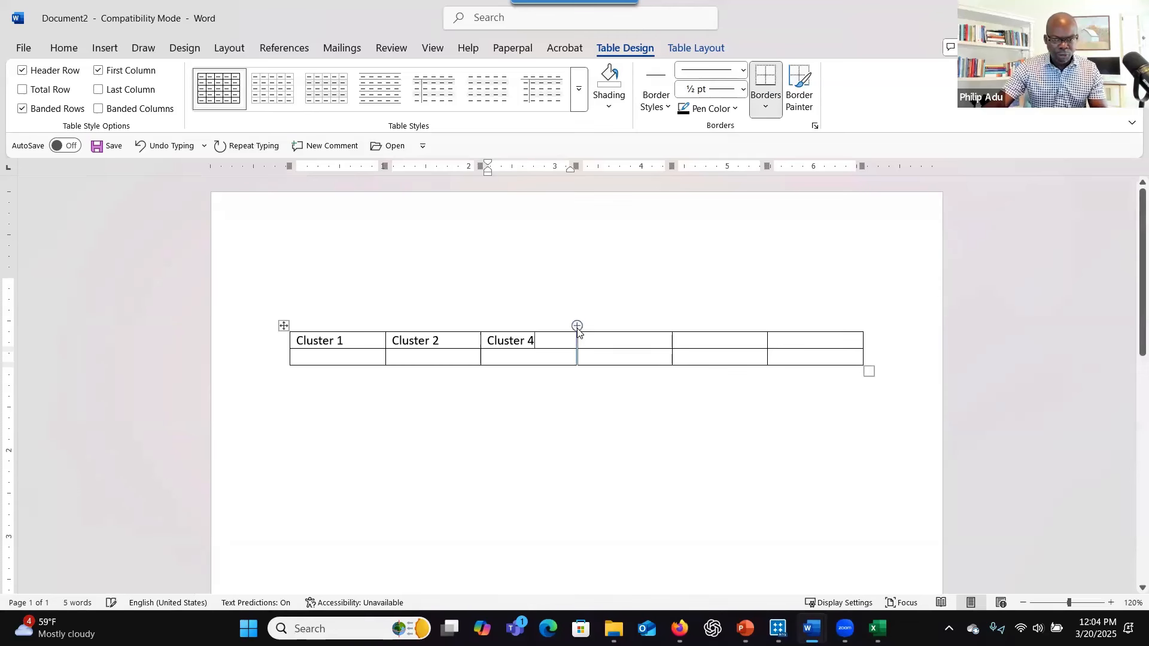
- Label the fourth header cell Cluster 5 and correct the third header cell to Cluster 3
click(595, 340)
key(ctrl+v)
text(y)
key(BackSpace)
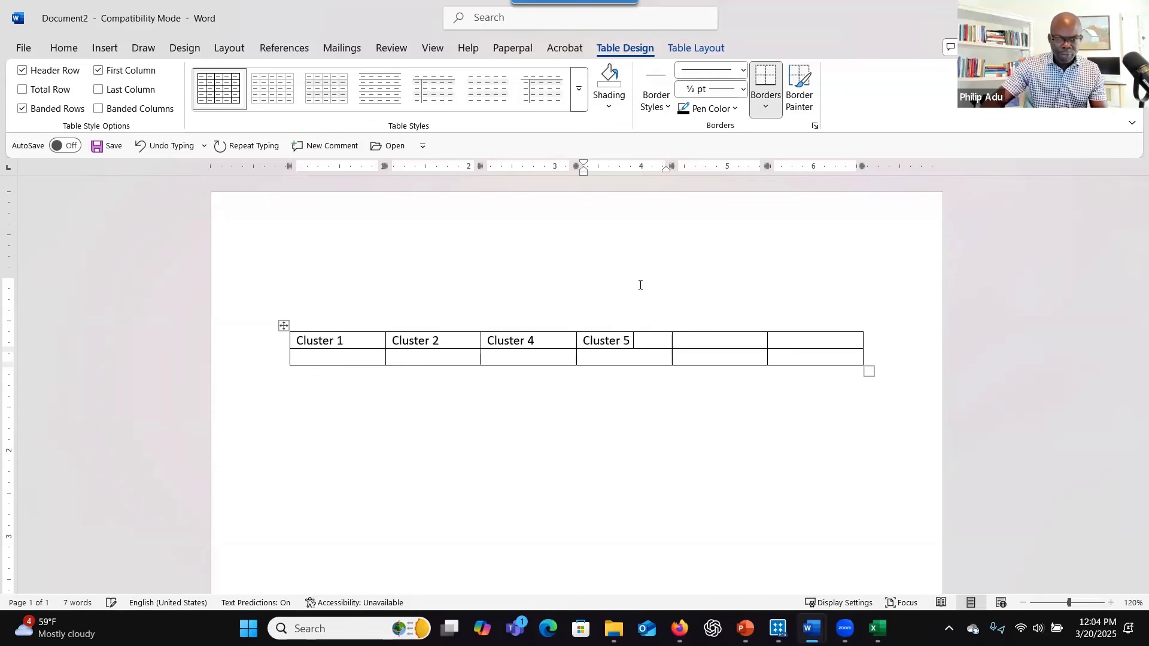
click(729, 341)
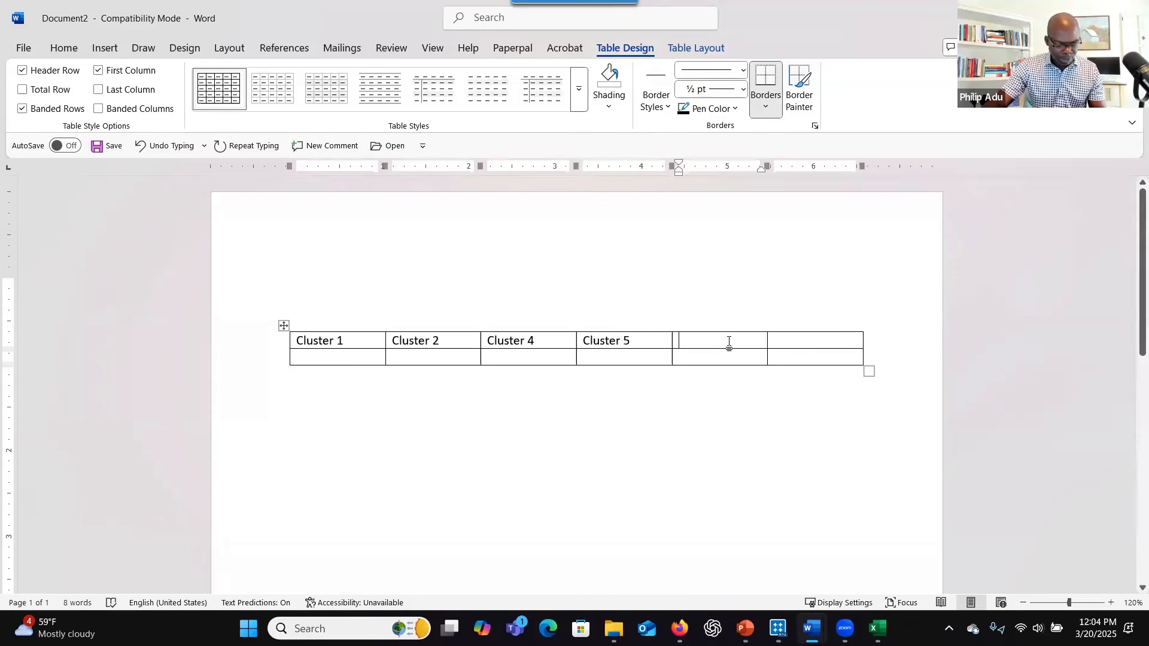
click(538, 340)
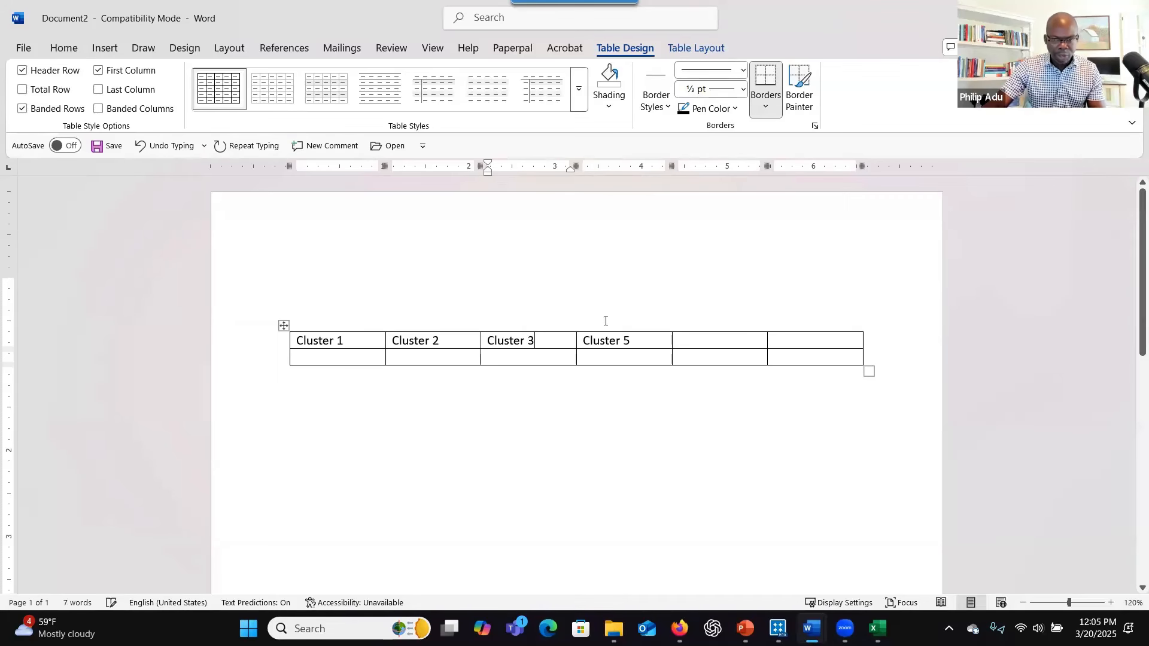
- Correct the fourth header cell to Cluster 4 and label the last two header cells Cluster 5 and Cluster 6
click(633, 340)
click(693, 339)
text(Cluster 5)
key(Tab)
text(Cluster 6)
- Make the second table row taller by adding seven blank lines in the cell under Cluster 1
click(363, 358)
key(Return)
key(Return)
key(Return)
key(Return)
key(Return)
key(Return)
key(Return)
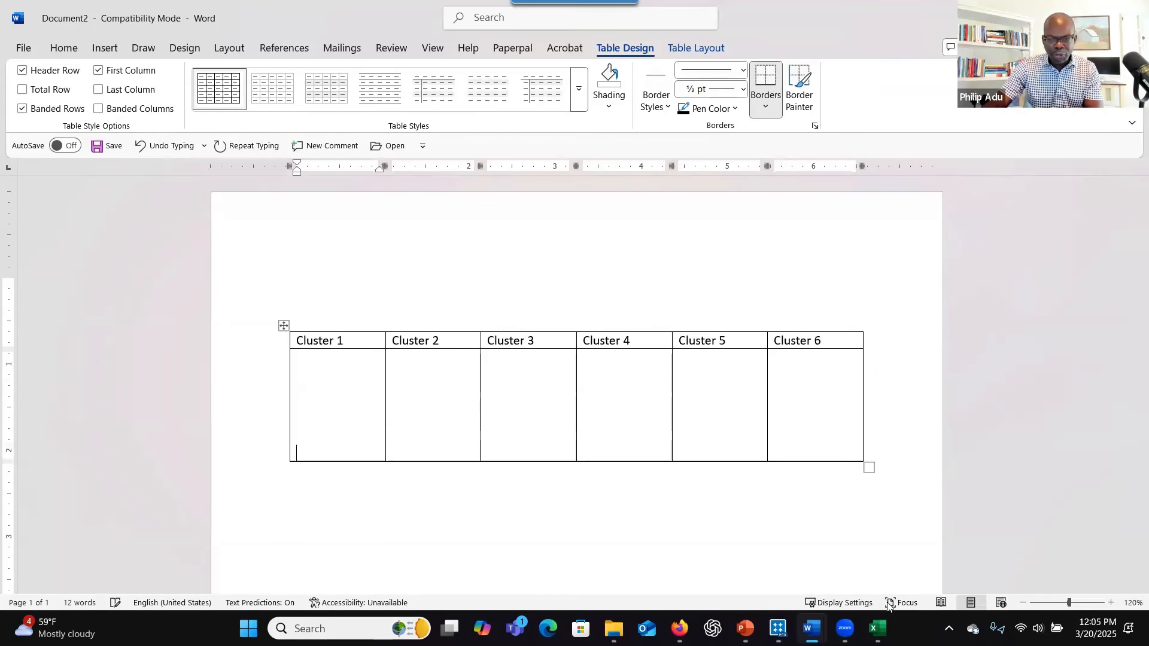
- Switch to the Excel workbook and copy the (RQ1) child code names in cells A3 to A21
click(877, 629)
drag(69, 204, 168, 494)
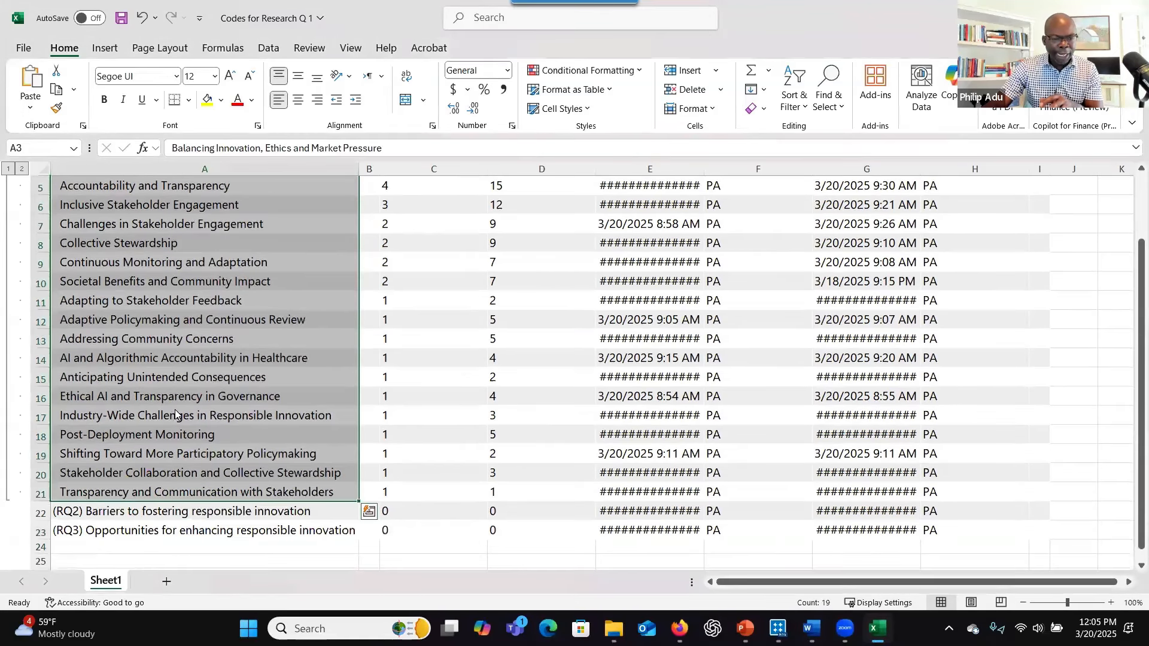
right_click(175, 413)
click(213, 168)
scroll(213, 299, up, 1)
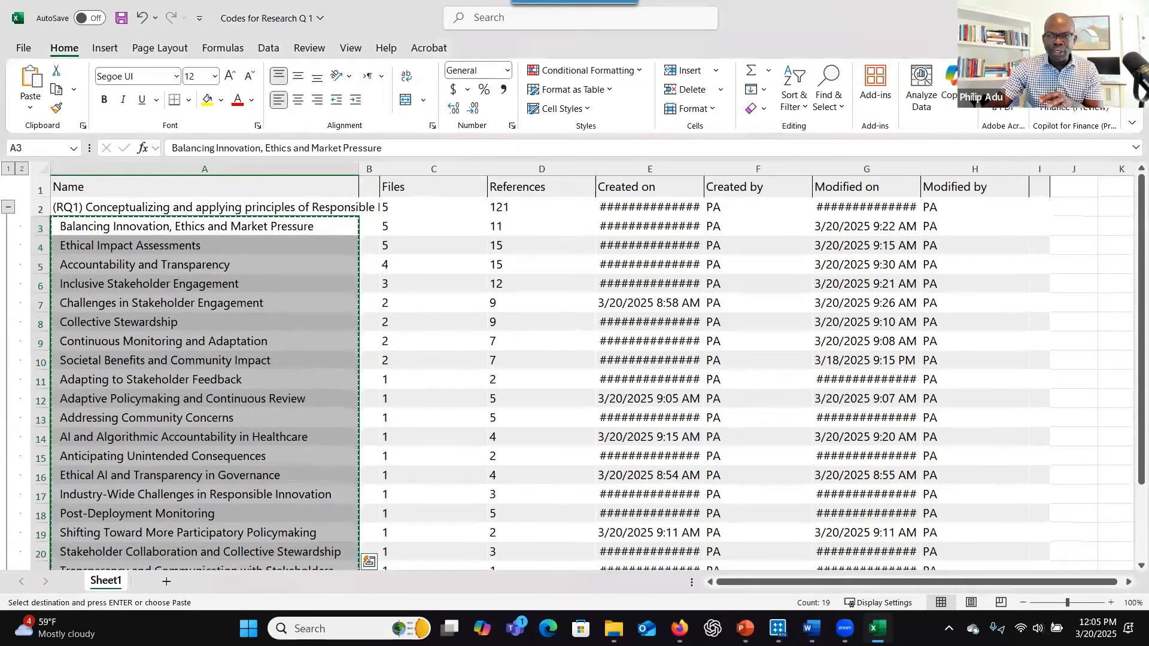
- Switch back to the Word document and paste the copied code names below the cluster table
key(alt+Tab)
click(266, 469)
key(ctrl+v)
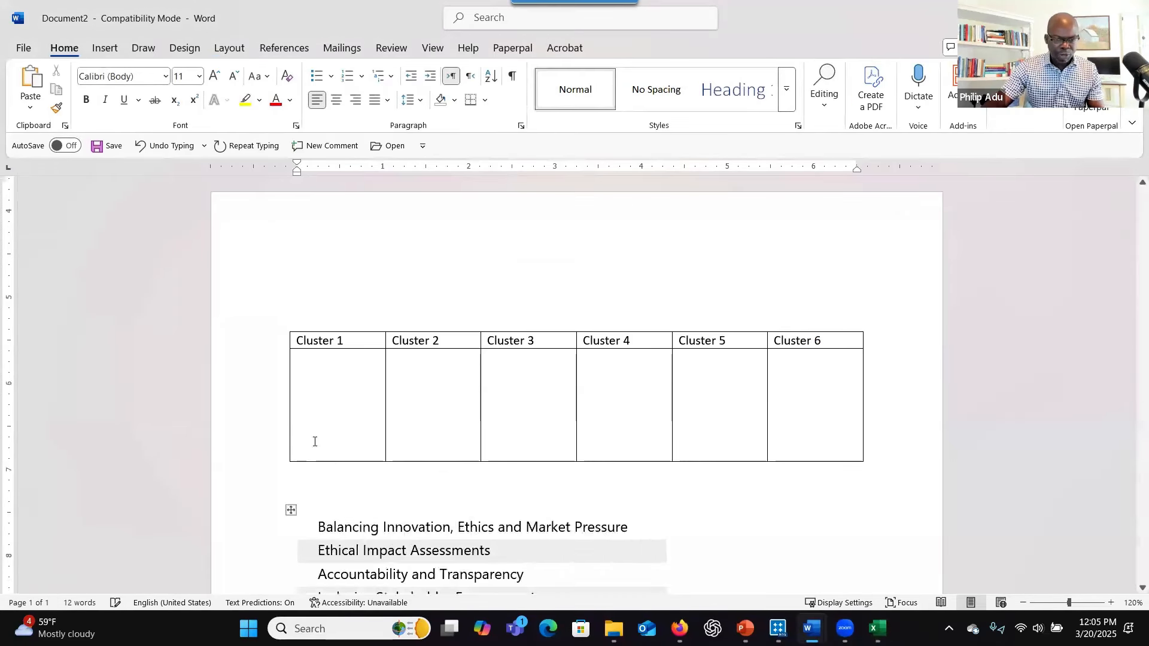
scroll(356, 371, up, 4)
scroll(357, 371, up, 2)
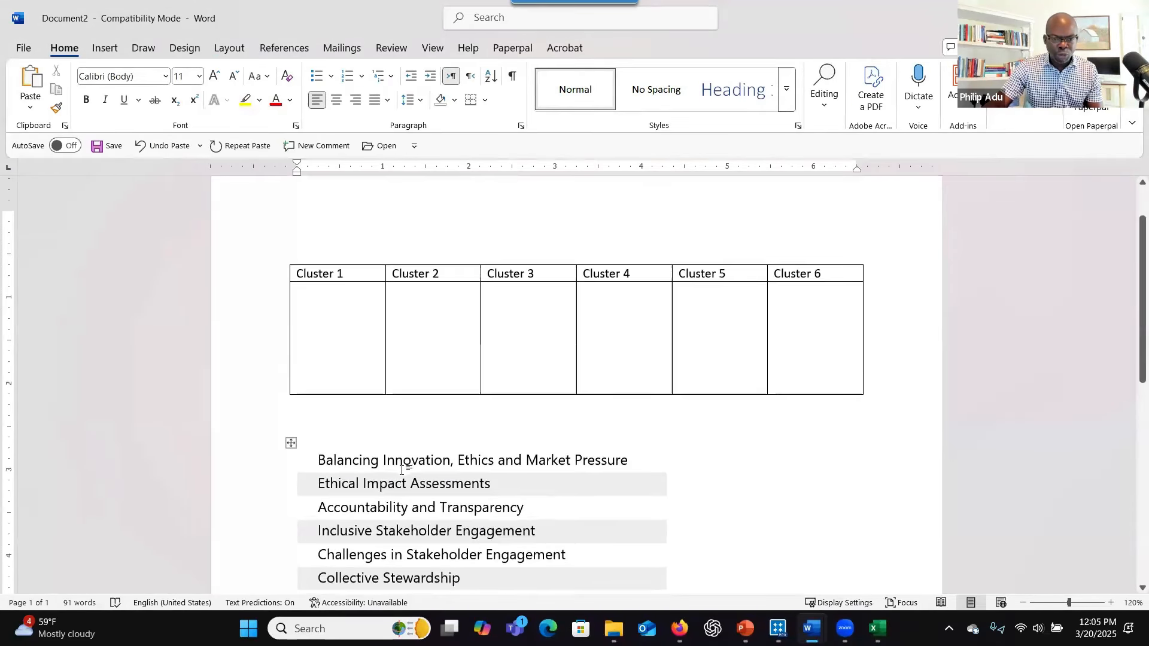
- Copy the code "Balancing Innovation, Ethics and Market Pressure" into the Cluster 1 cell as a bullet with decreased indent
drag(319, 459, 584, 435)
right_click(584, 435)
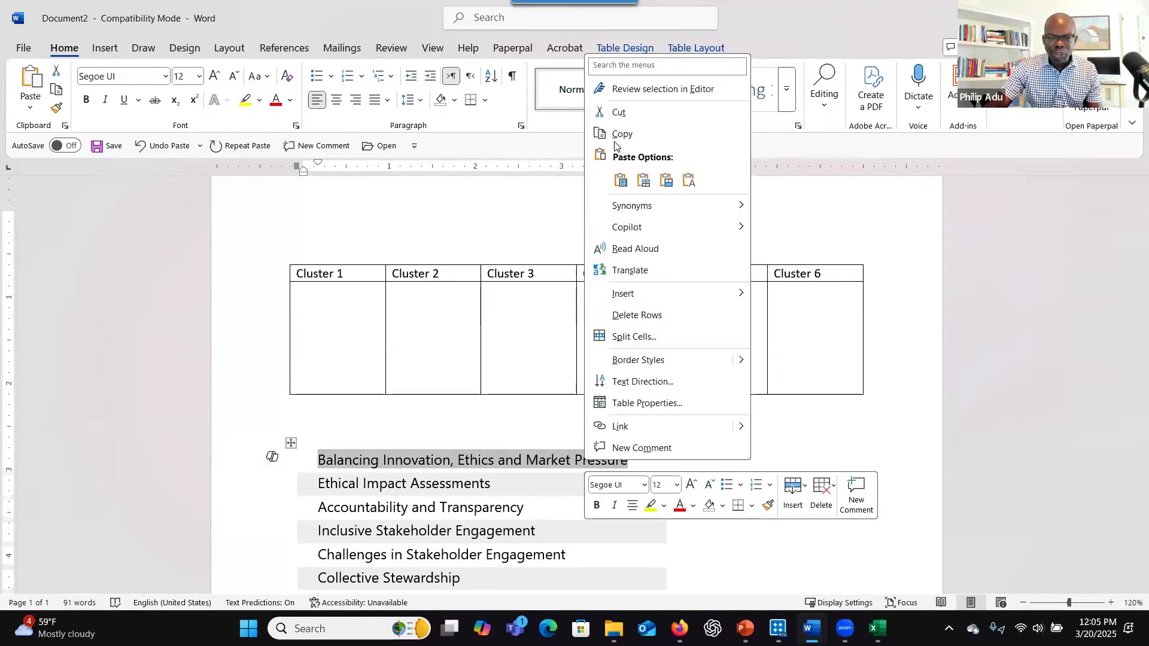
click(616, 134)
click(307, 302)
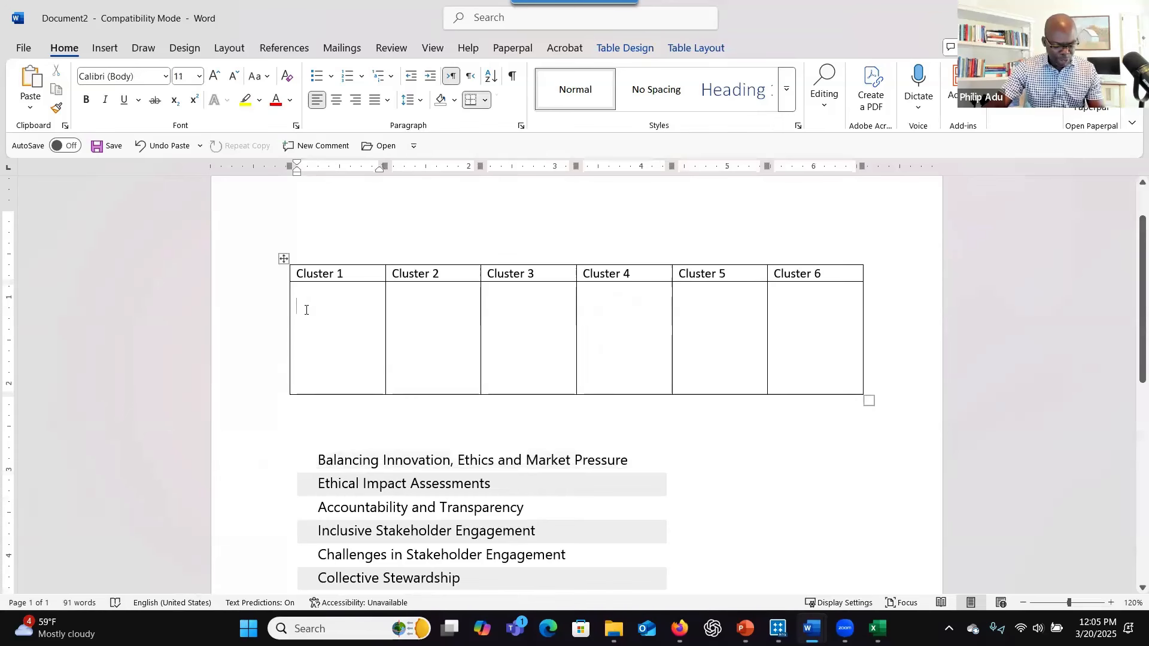
key(ctrl+v)
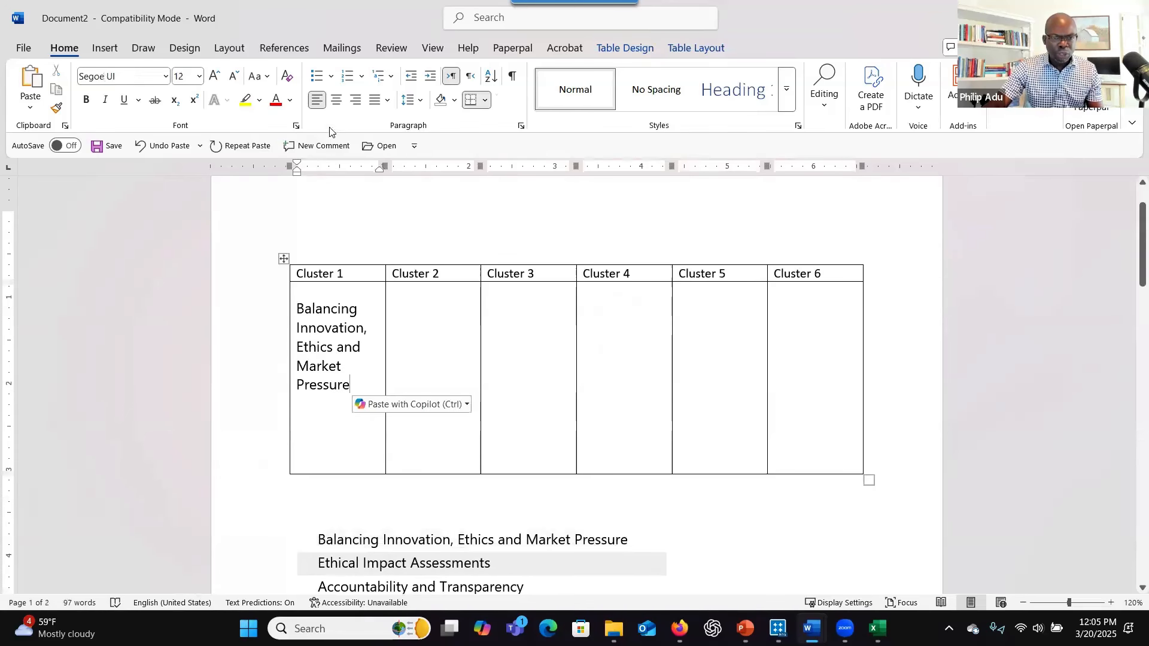
click(316, 76)
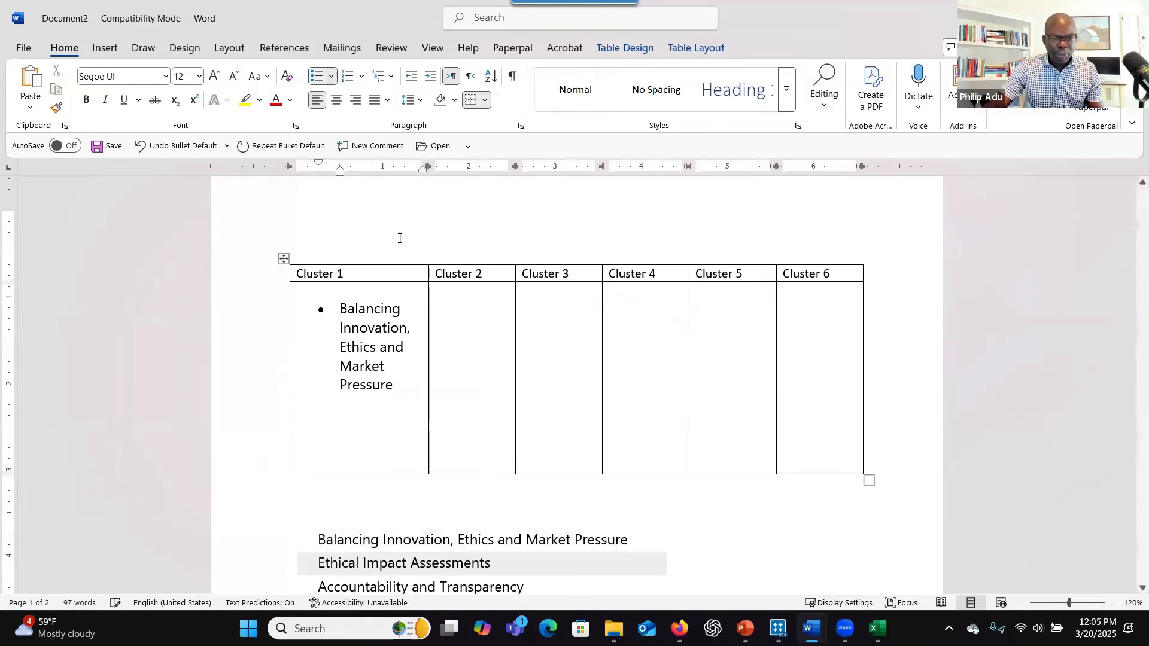
click(422, 76)
- Strike through "Balancing Innovation, Ethics and Market Pressure" in the code list below the table
scroll(631, 461, down, 2)
drag(633, 471, 324, 469)
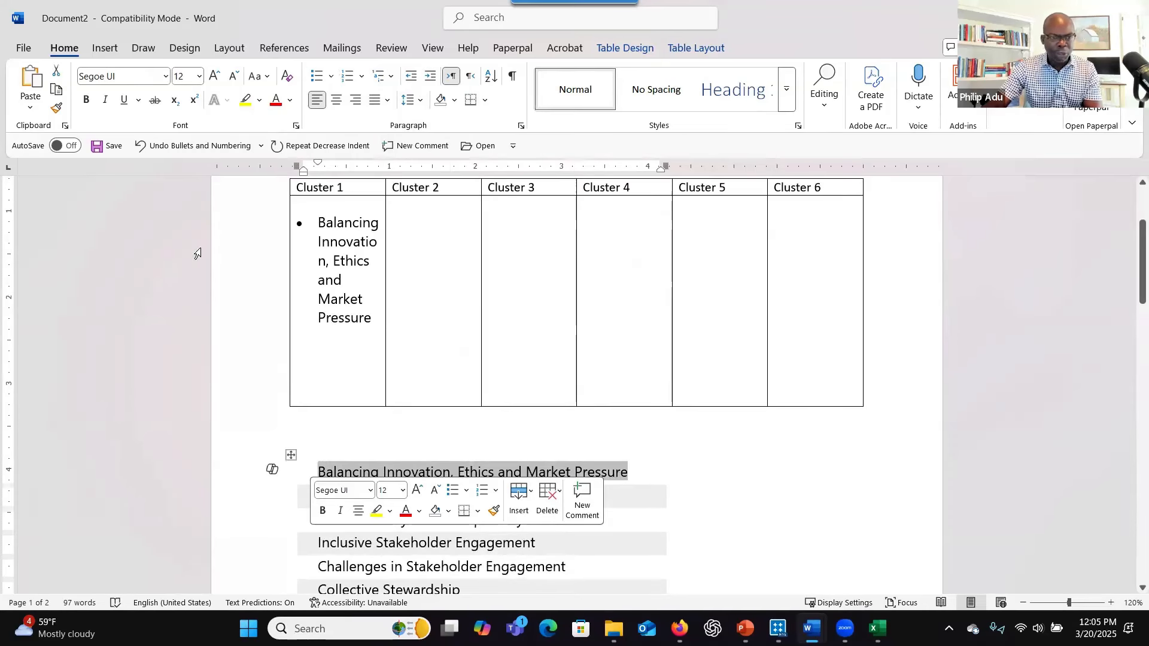
click(155, 100)
- Copy the code "Ethical Impact Assessments" from the list into the Cluster 1 cell as its second bullet
scroll(389, 418, down, 2)
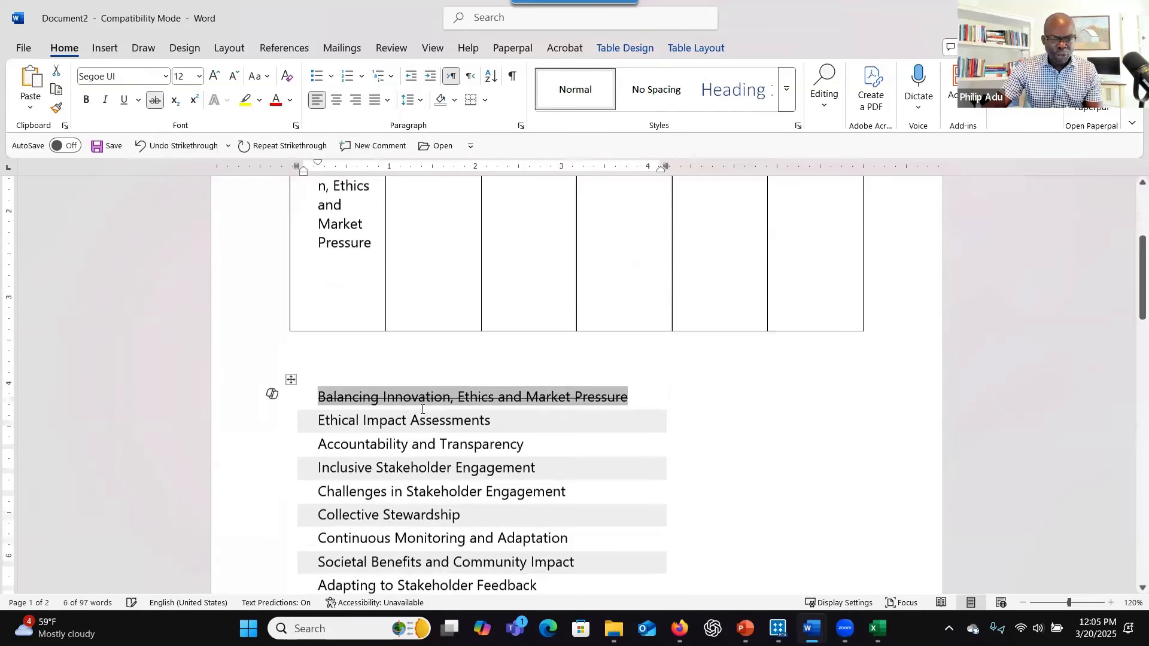
drag(512, 409, 327, 411)
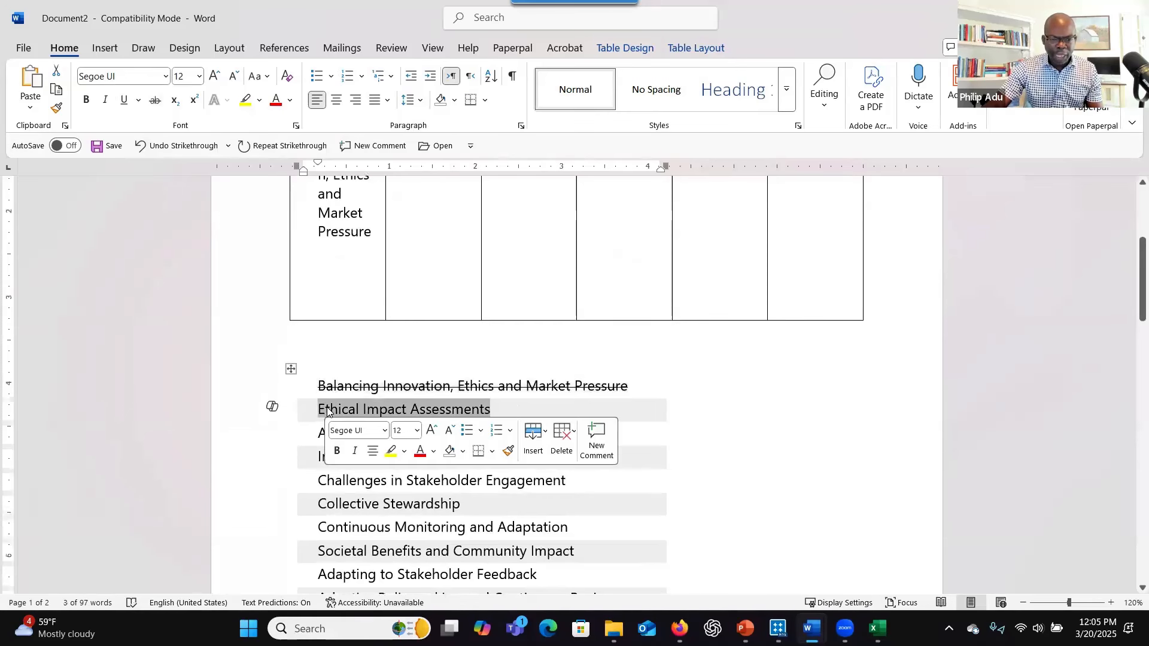
right_click(361, 413)
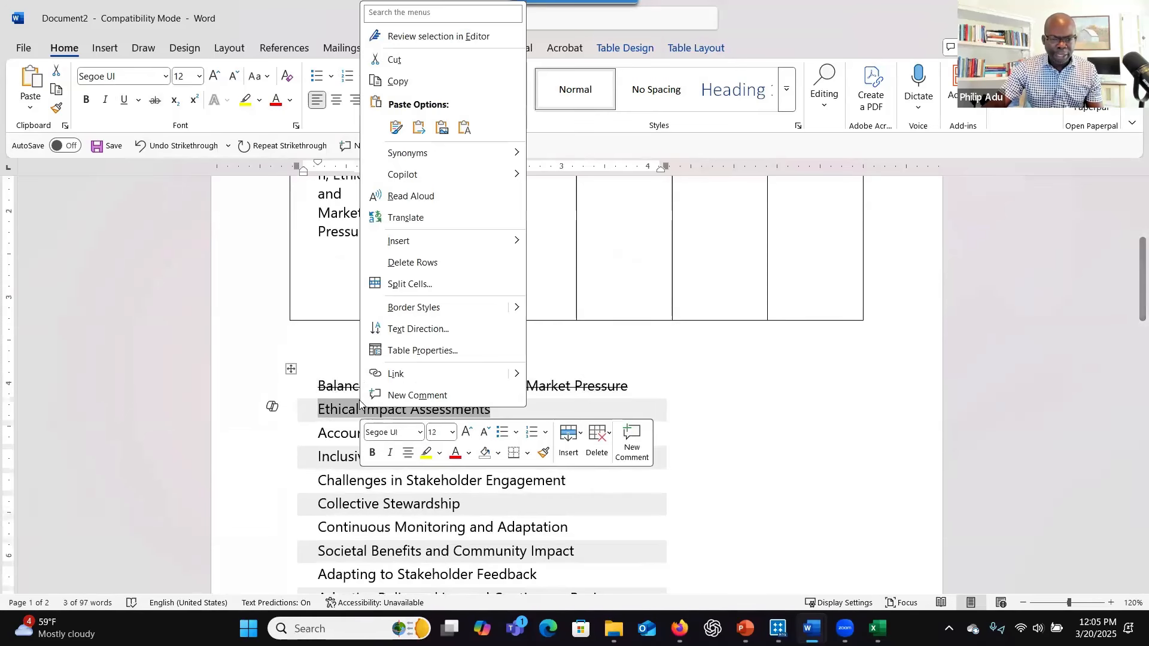
click(396, 82)
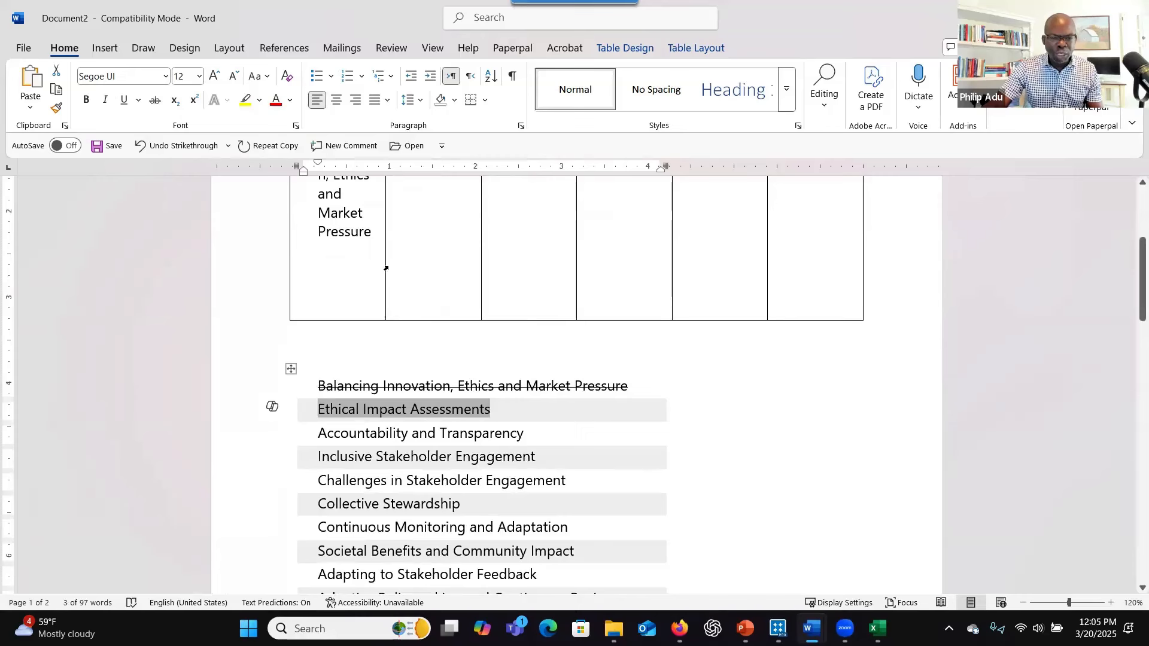
scroll(342, 242, up, 2)
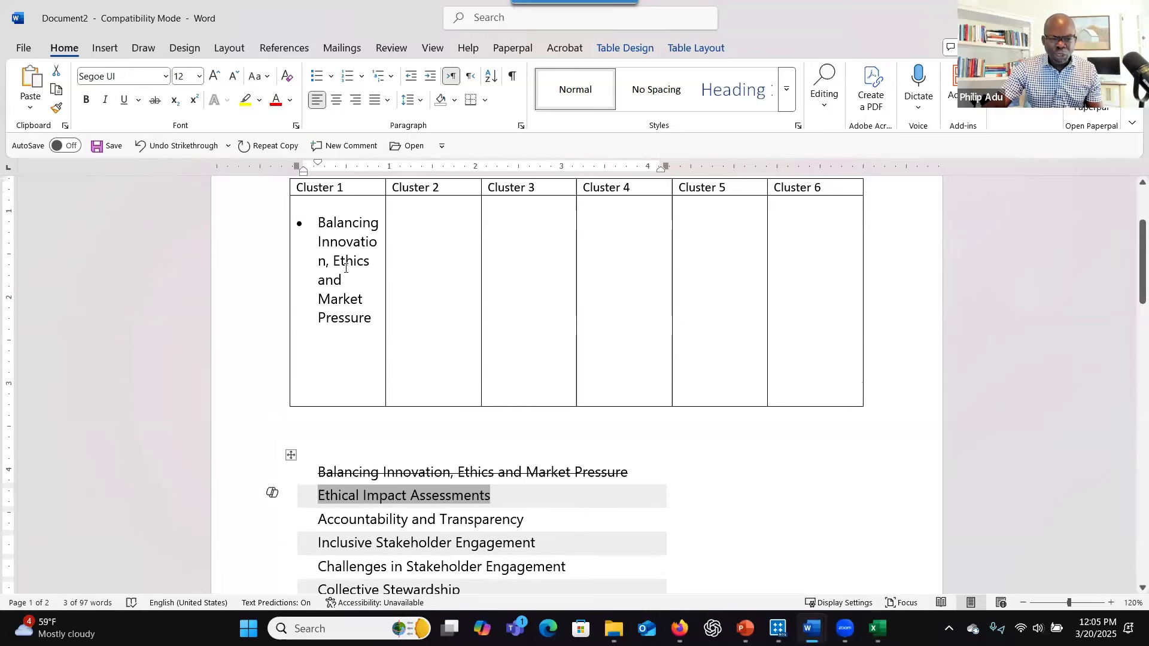
click(379, 326)
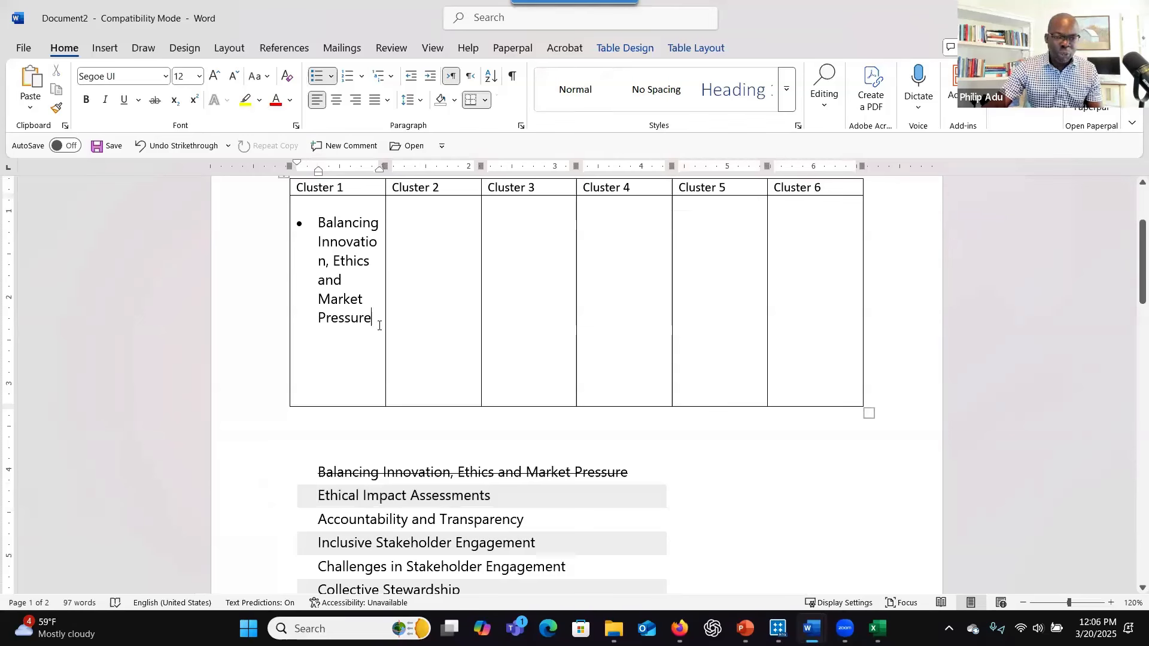
key(Return)
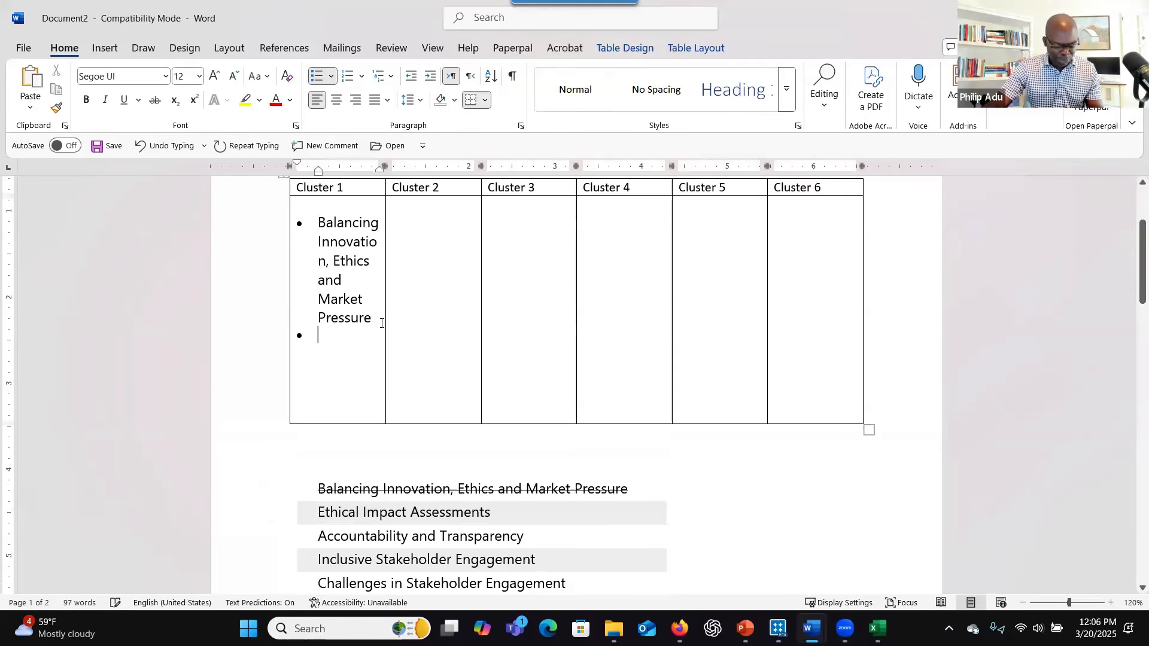
key(ctrl+v)
- Strike through "Ethical Impact Assessments" in the code list below the table
scroll(449, 455, down, 3)
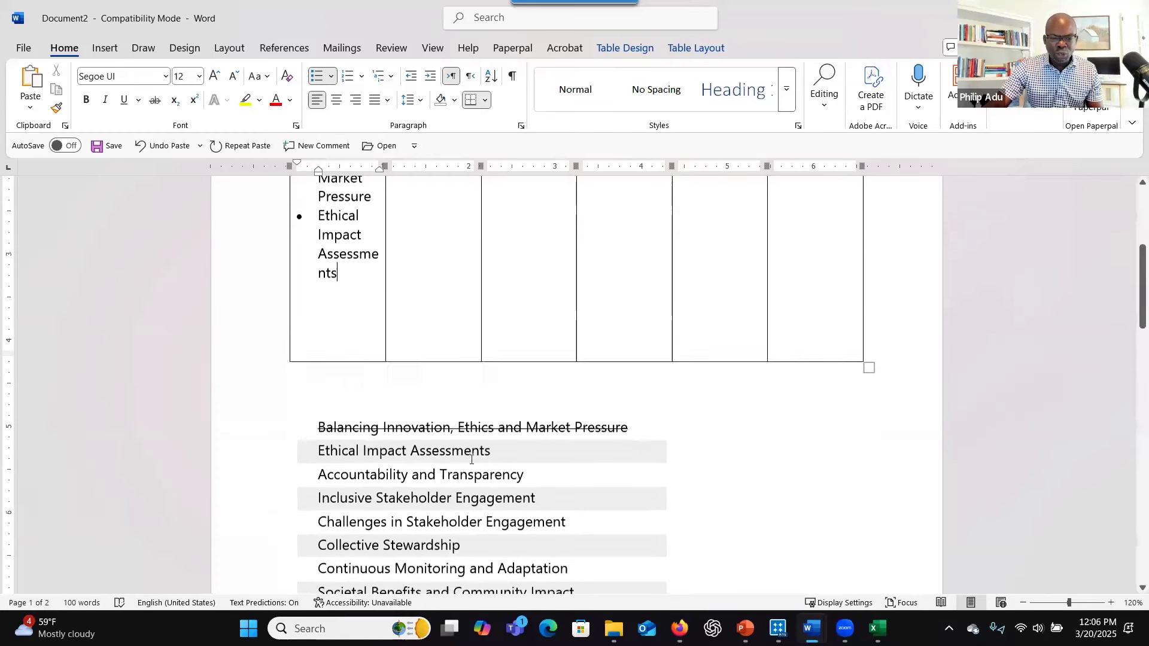
drag(493, 448, 316, 445)
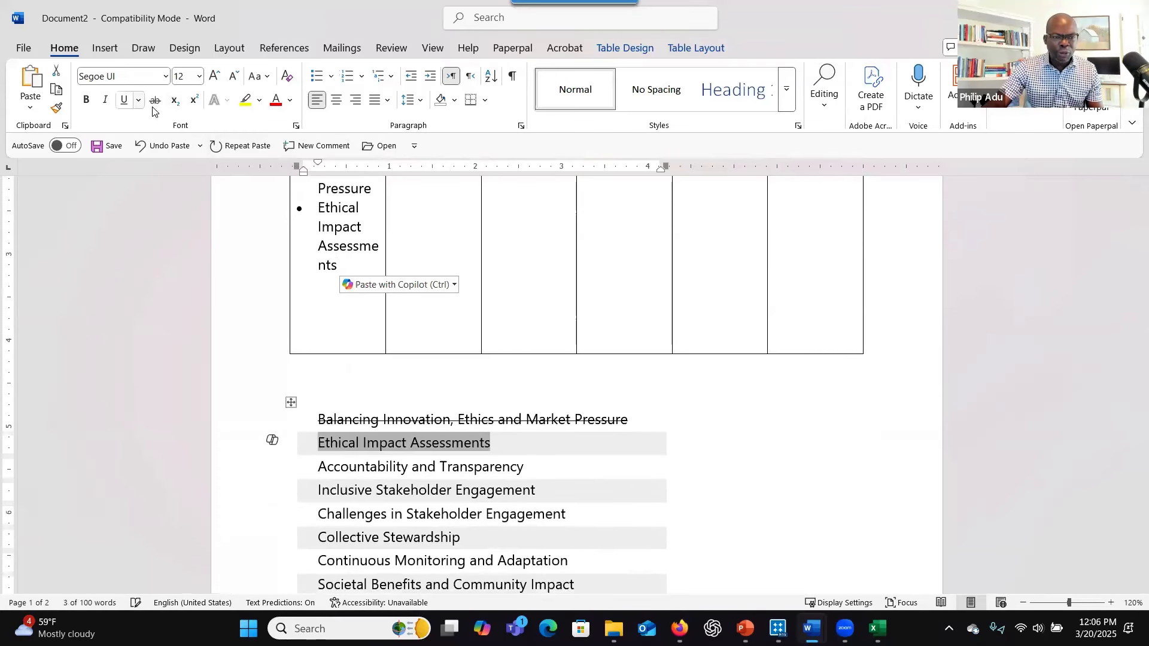
click(155, 100)
- Copy the code "Accountability and Transparency" from the list into the cell under Cluster 2
scroll(467, 403, down, 1)
drag(525, 425, 319, 424)
right_click(340, 426)
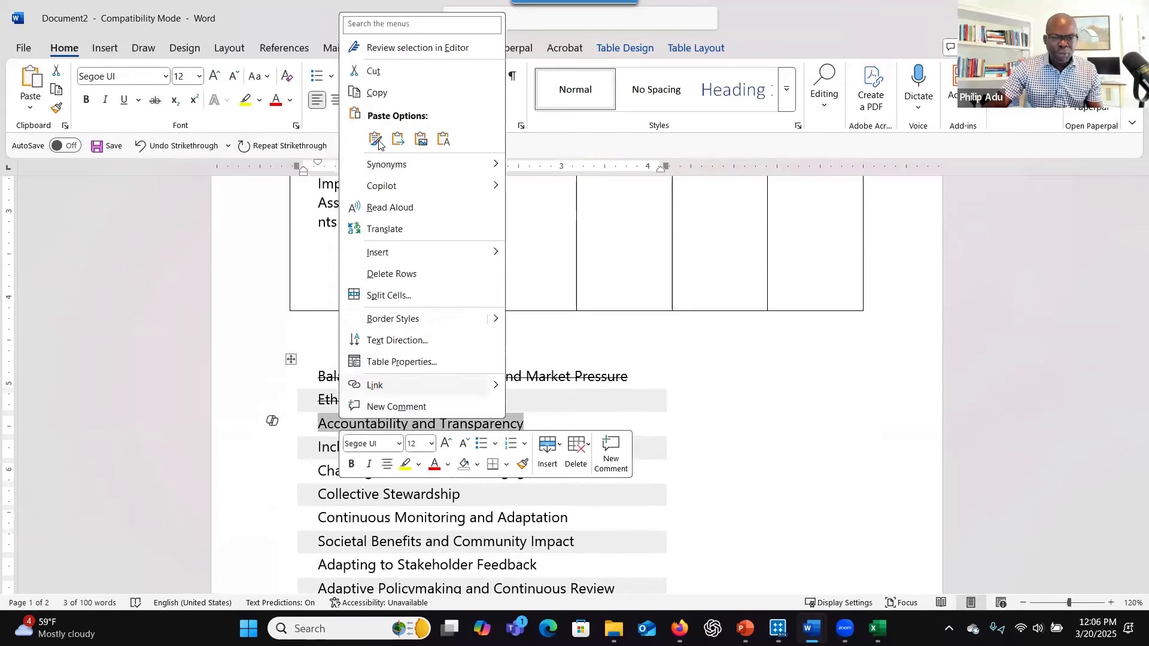
click(380, 94)
scroll(407, 204, up, 5)
click(413, 313)
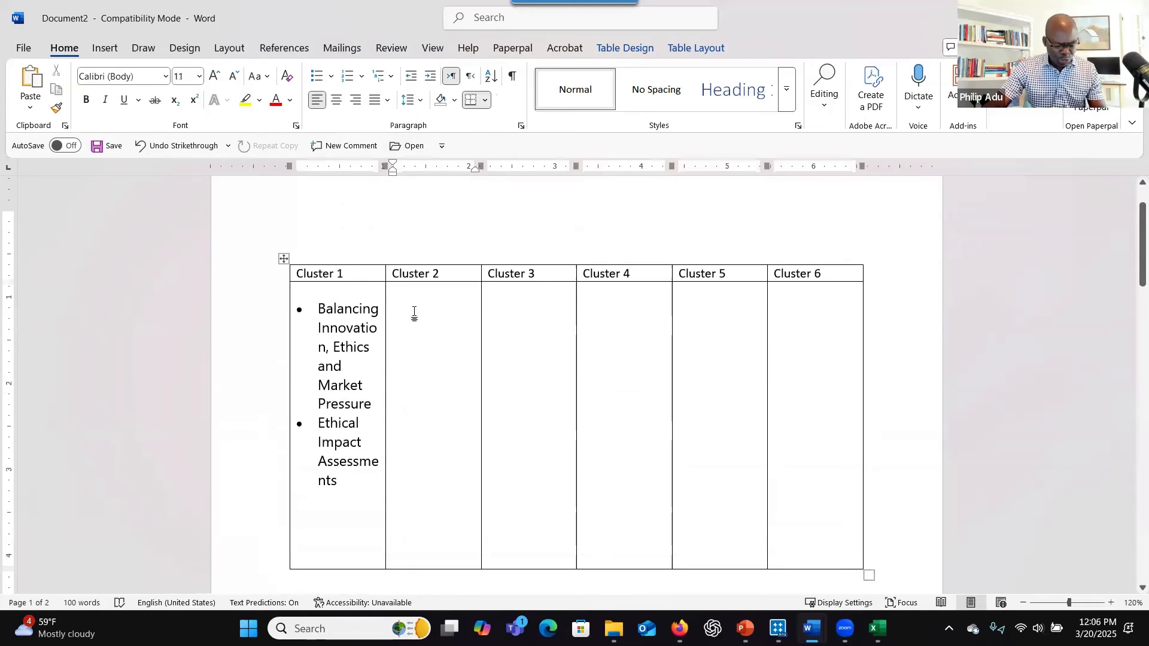
key(ctrl+v)
- Review the remaining codes and copy "Inclusive Stakeholder Engagement" from the list into the cell under Cluster 3
scroll(437, 398, down, 3)
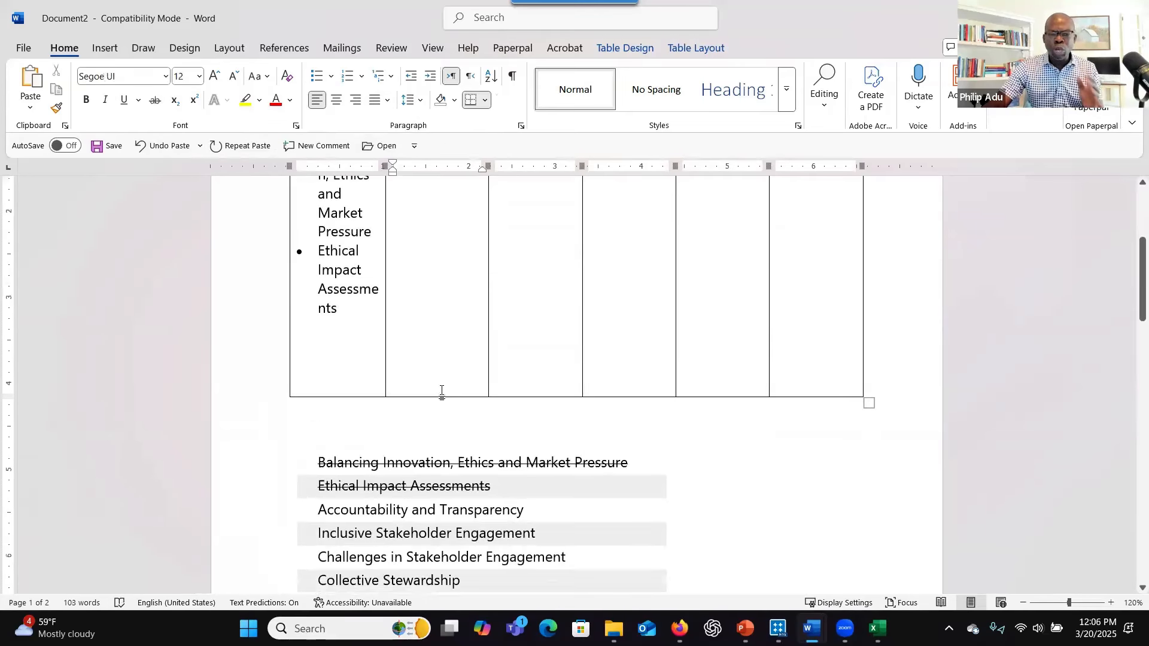
scroll(466, 371, down, 5)
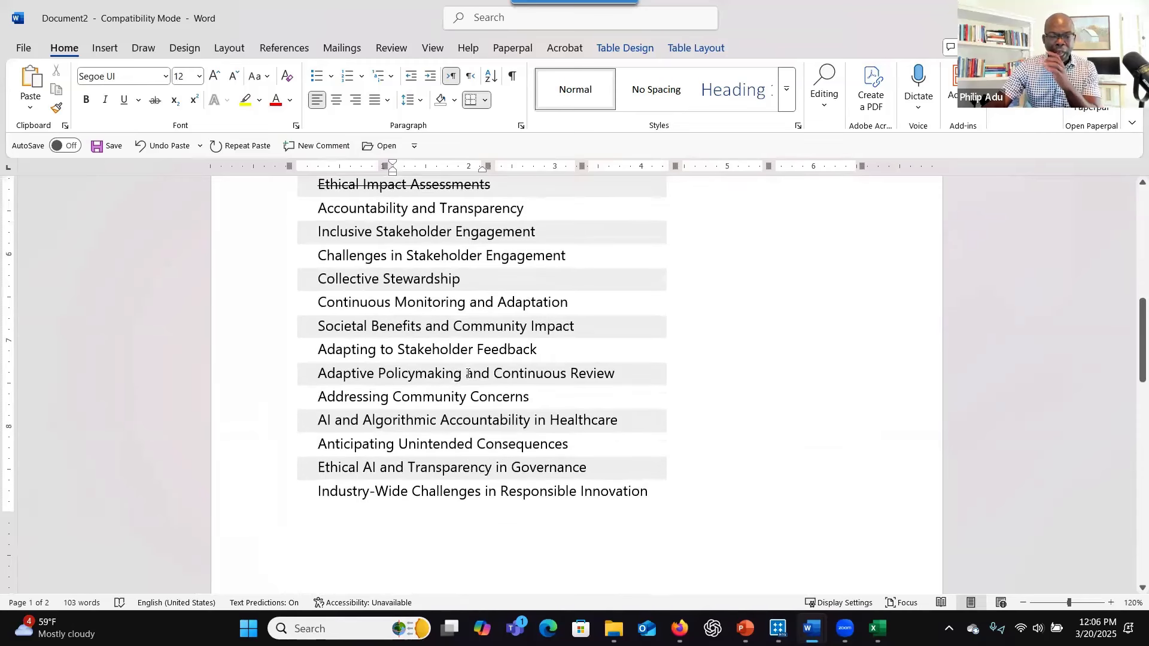
scroll(468, 374, up, 5)
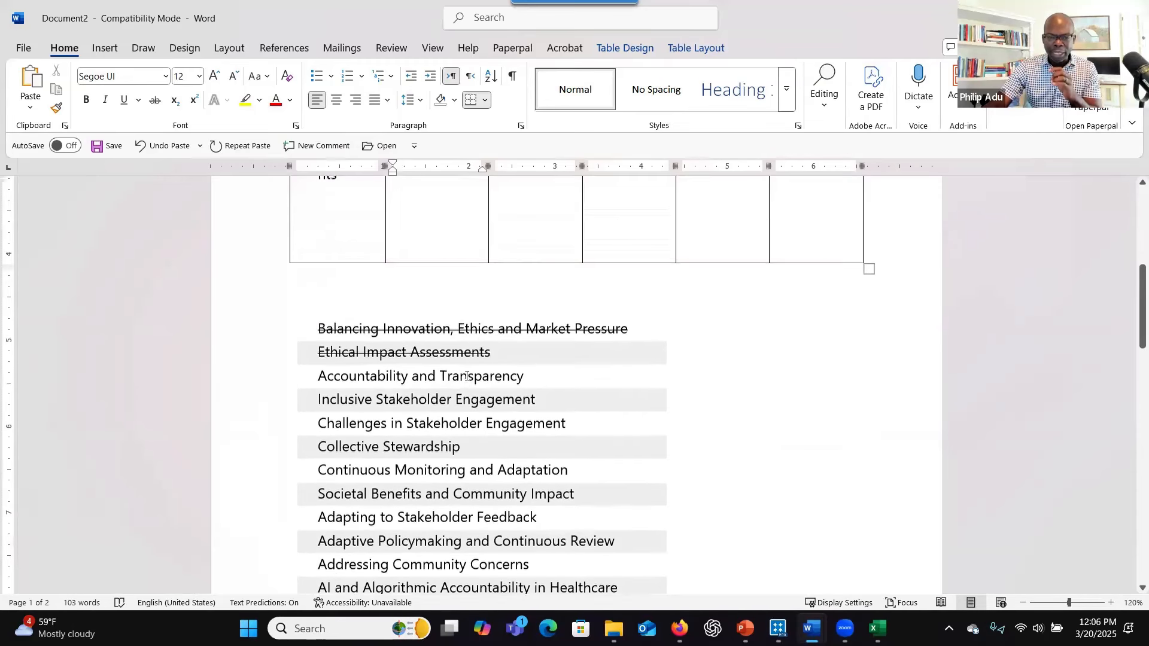
scroll(458, 371, up, 3)
click(362, 272)
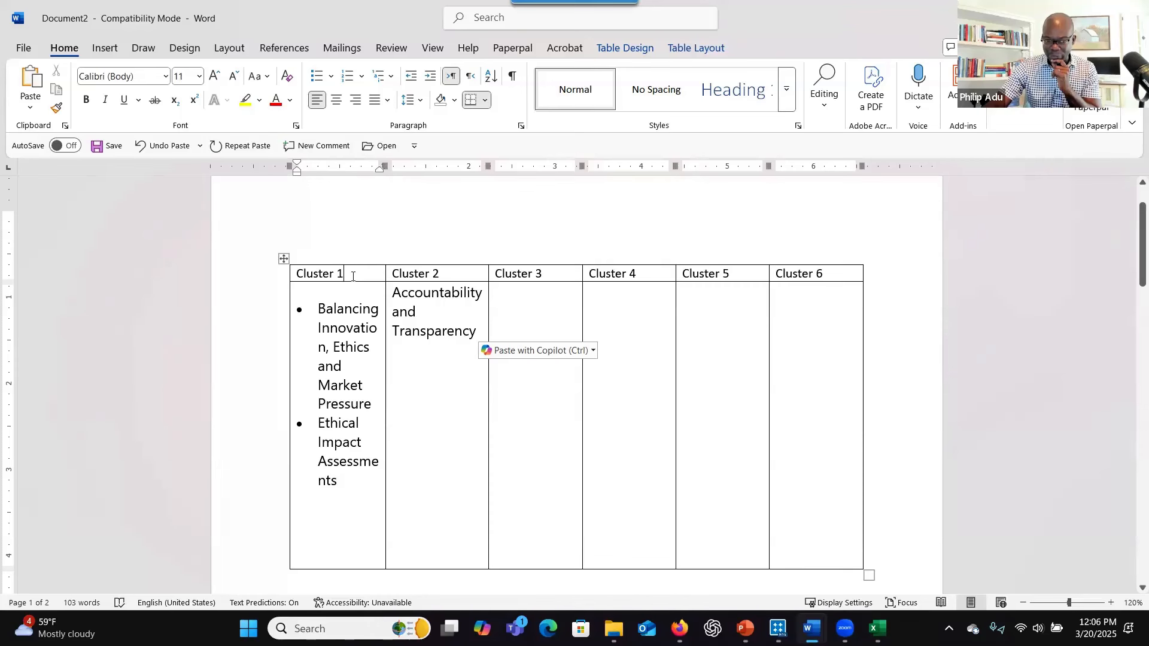
scroll(356, 279, down, 5)
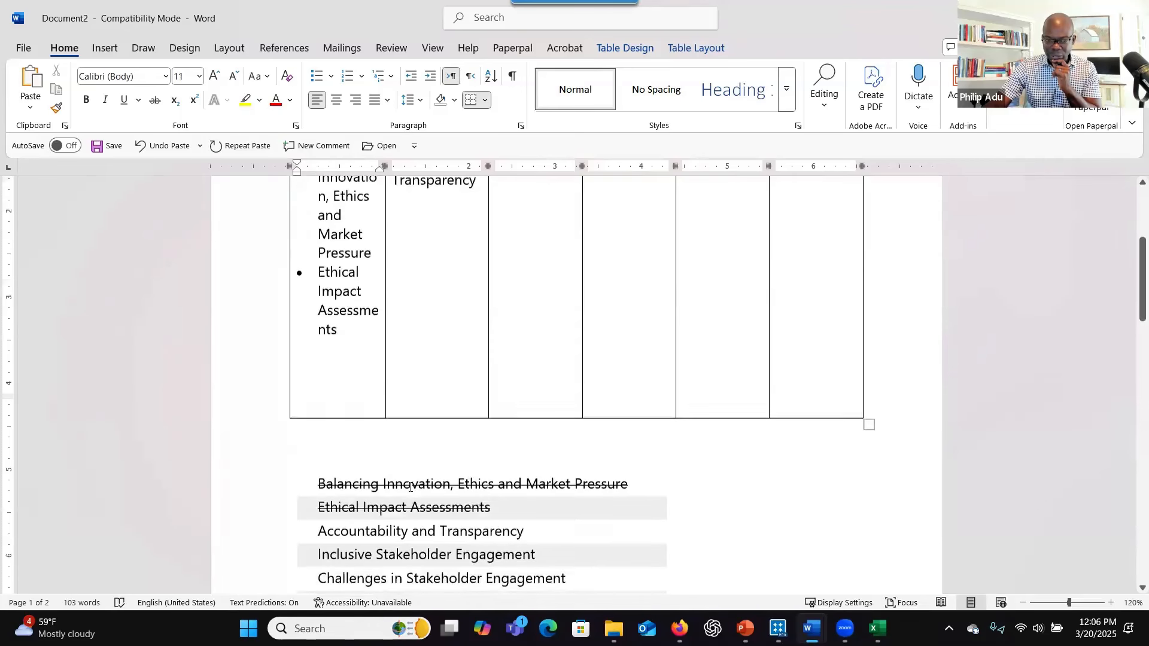
drag(328, 424, 563, 449)
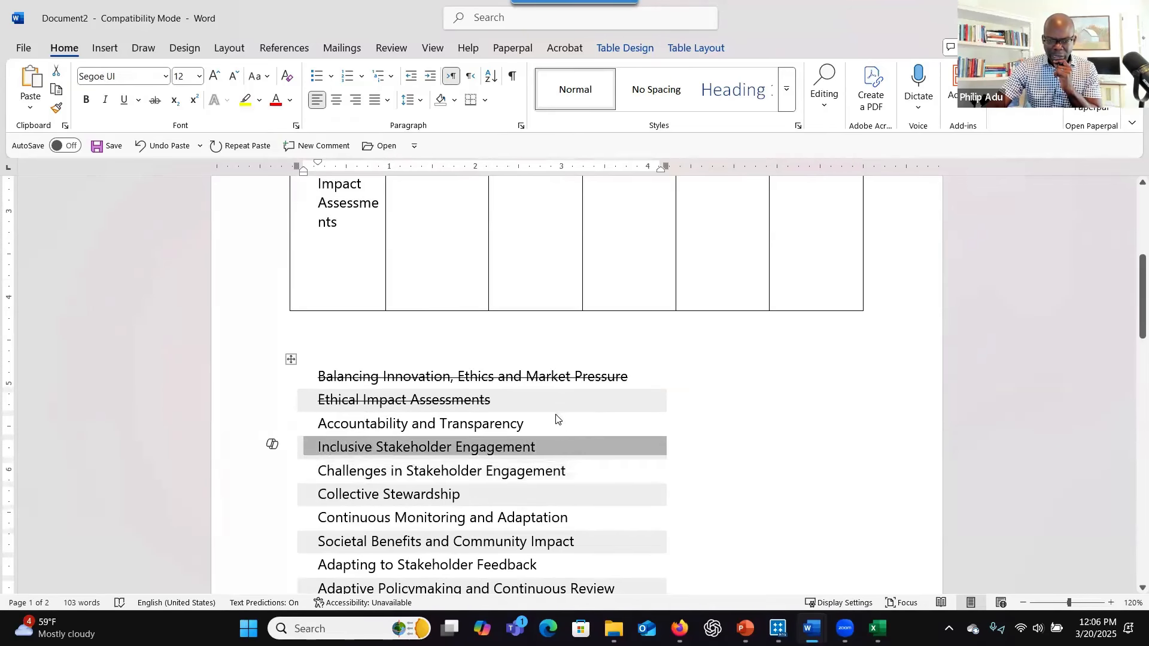
right_click(557, 448)
click(605, 230)
scroll(500, 262, up, 5)
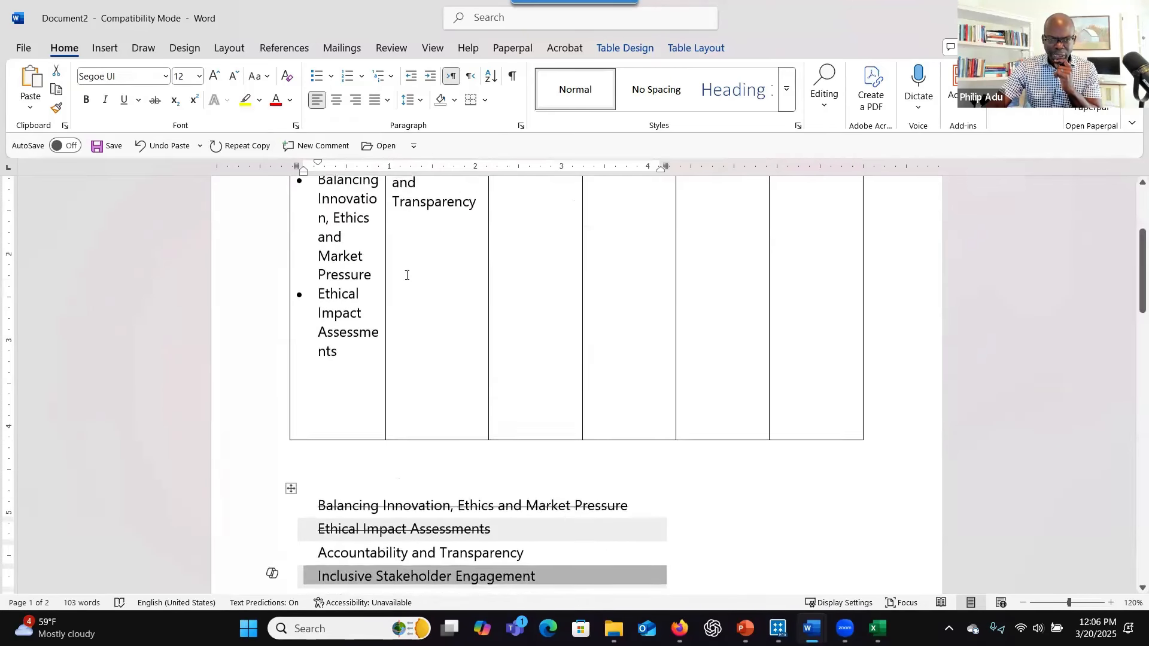
click(502, 258)
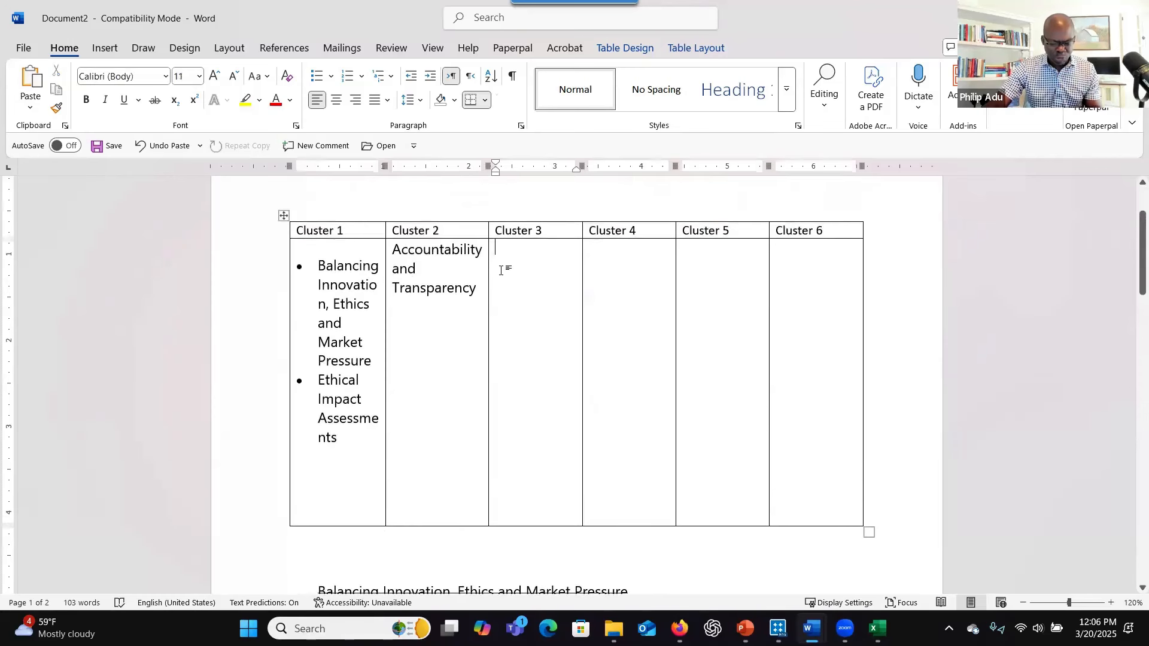
key(ctrl+v)
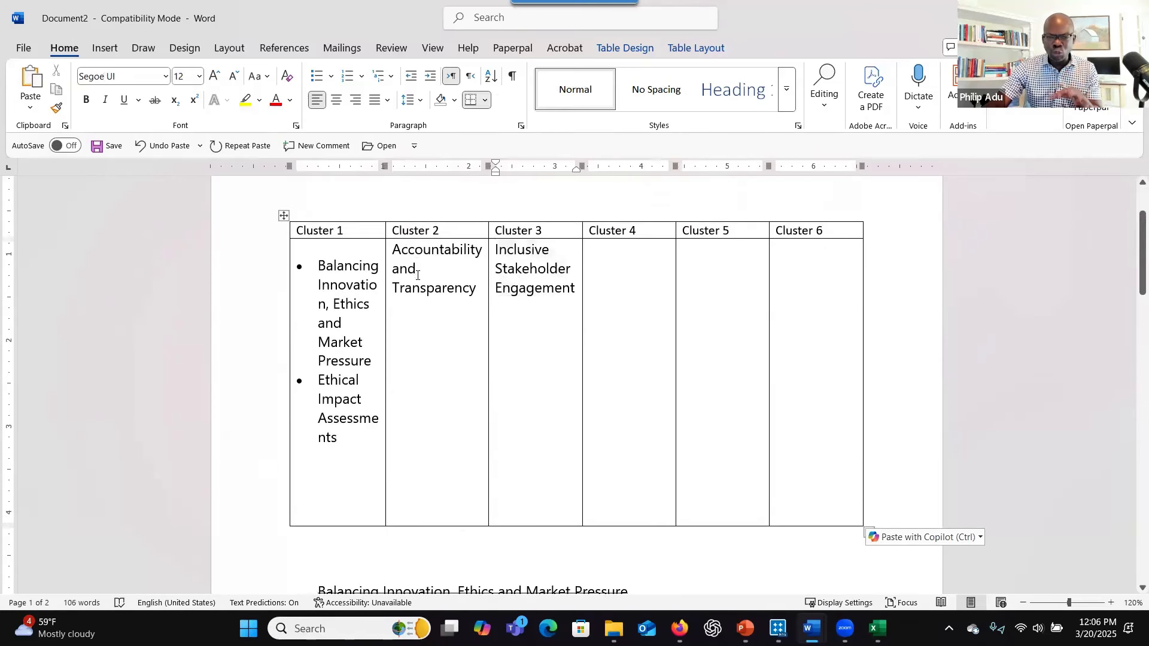
scroll(602, 329, down, 7)
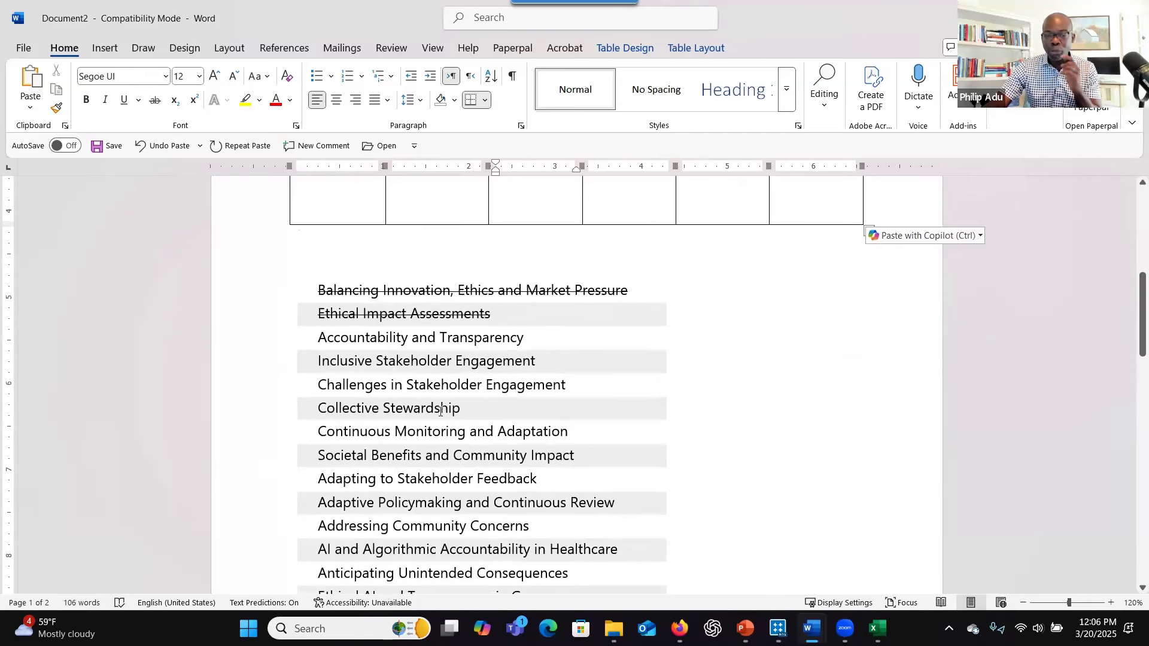
scroll(442, 411, up, 7)
click(579, 354)
click(396, 428)
scroll(396, 428, down, 7)
- Switch to the document "Here are six concise themes based on the provided codes" and examine the codes grouped under Ethical Risks and Governance
mouse_move(811, 629)
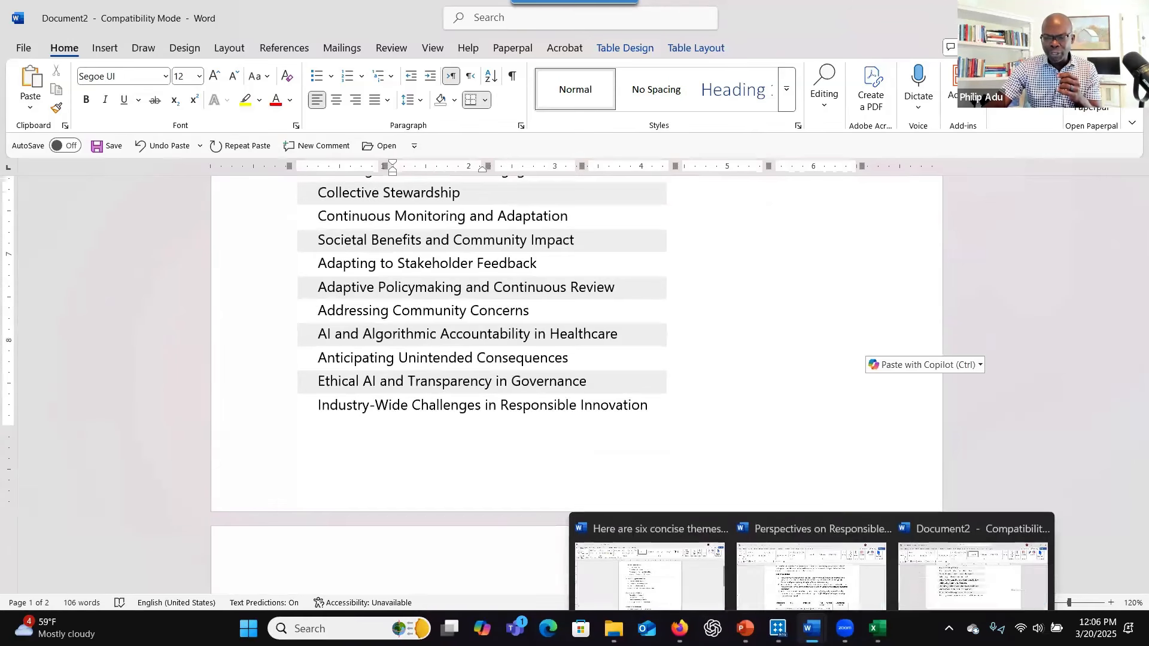
click(965, 558)
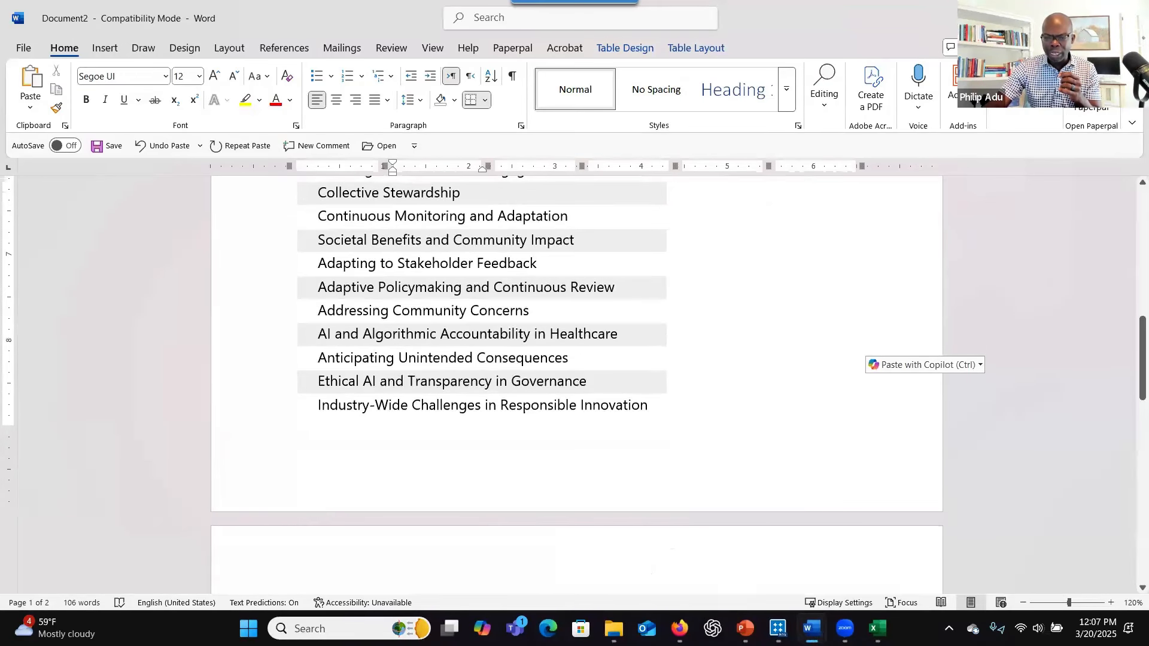
mouse_move(811, 629)
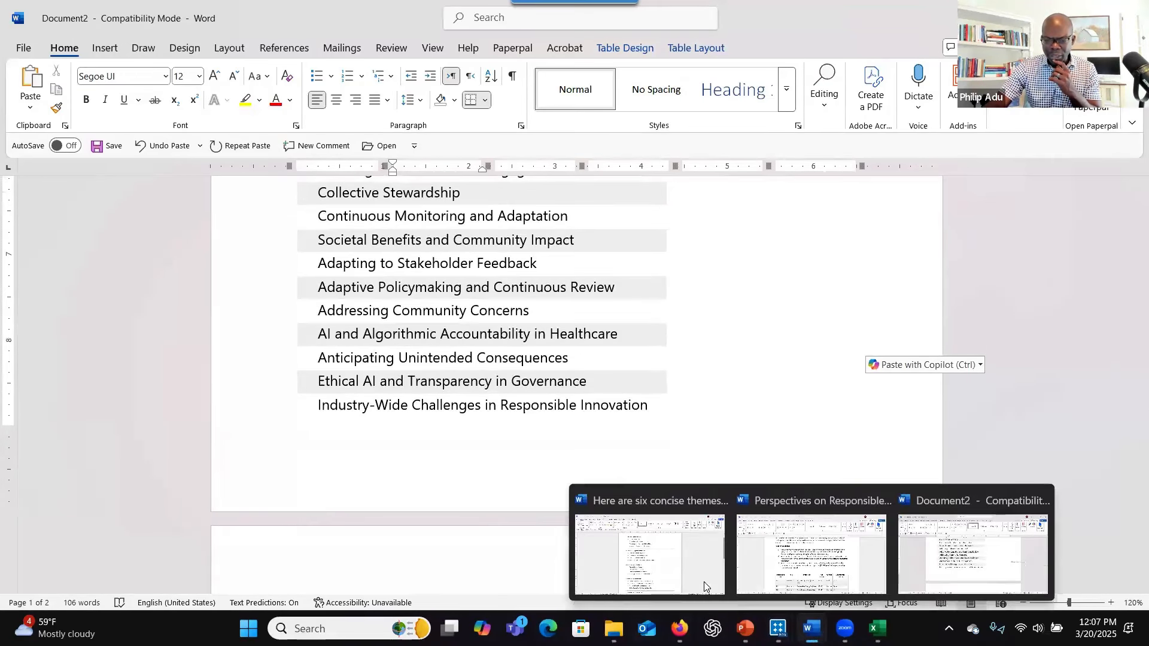
click(664, 568)
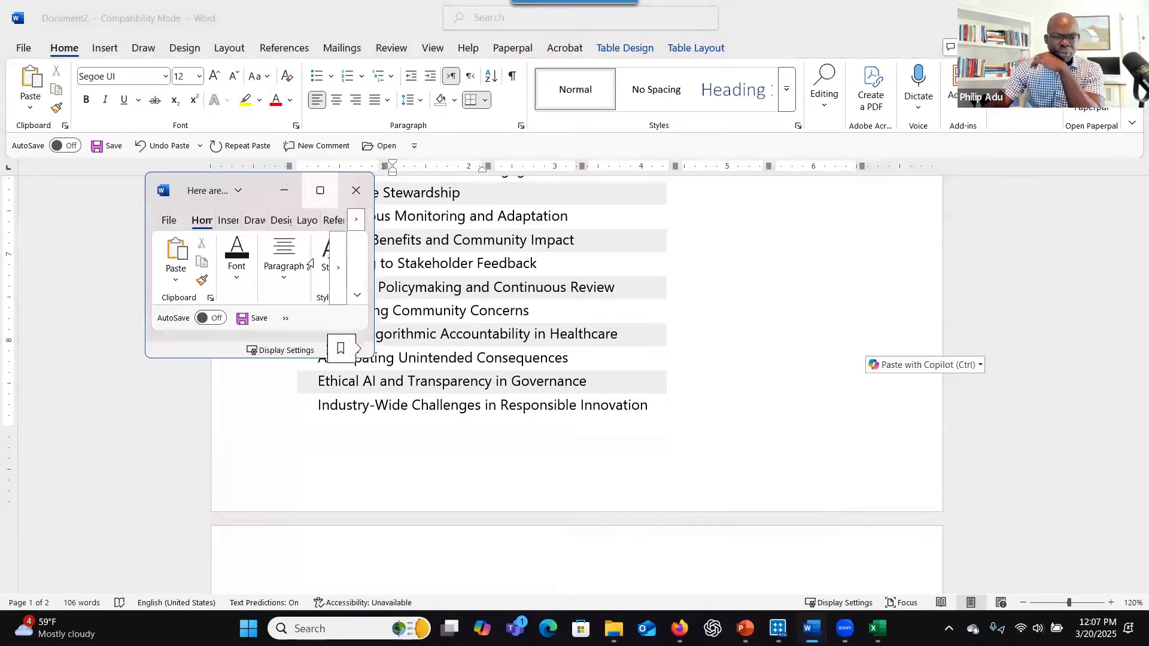
scroll(396, 340, up, 2)
scroll(395, 340, down, 1)
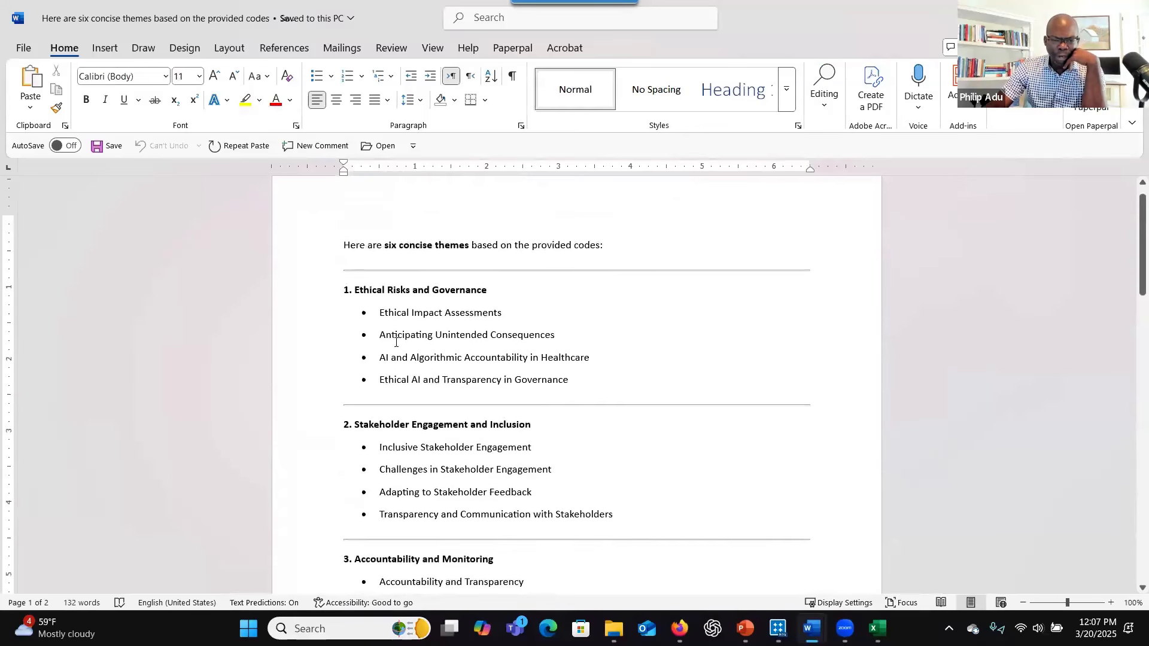
drag(379, 292, 561, 356)
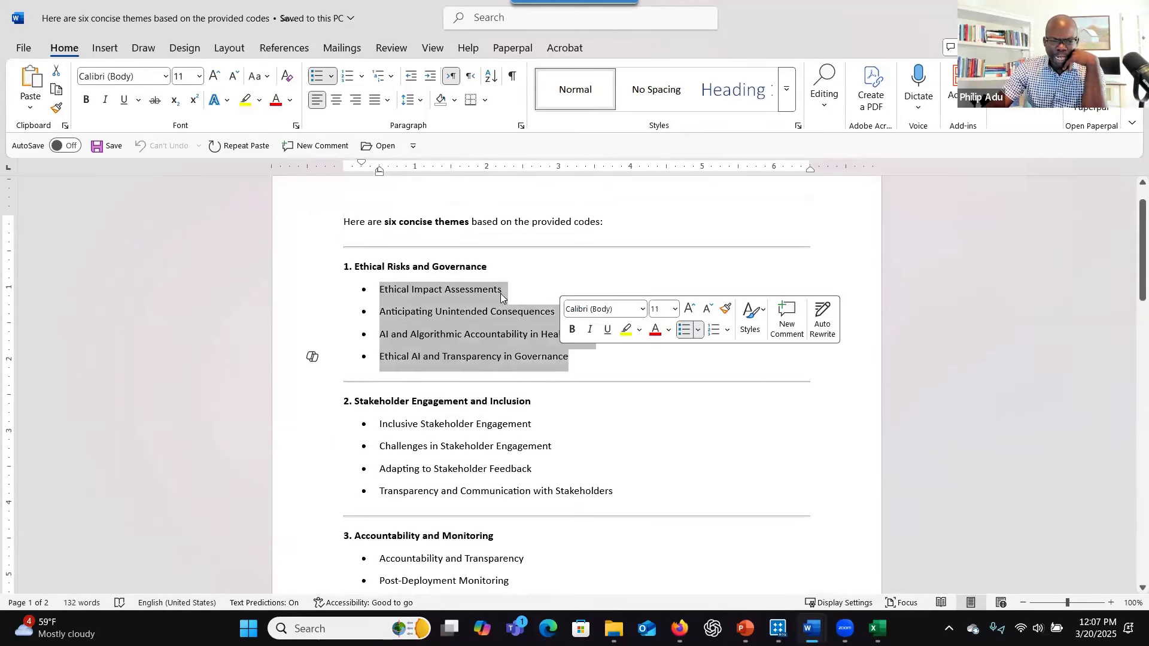
click(492, 264)
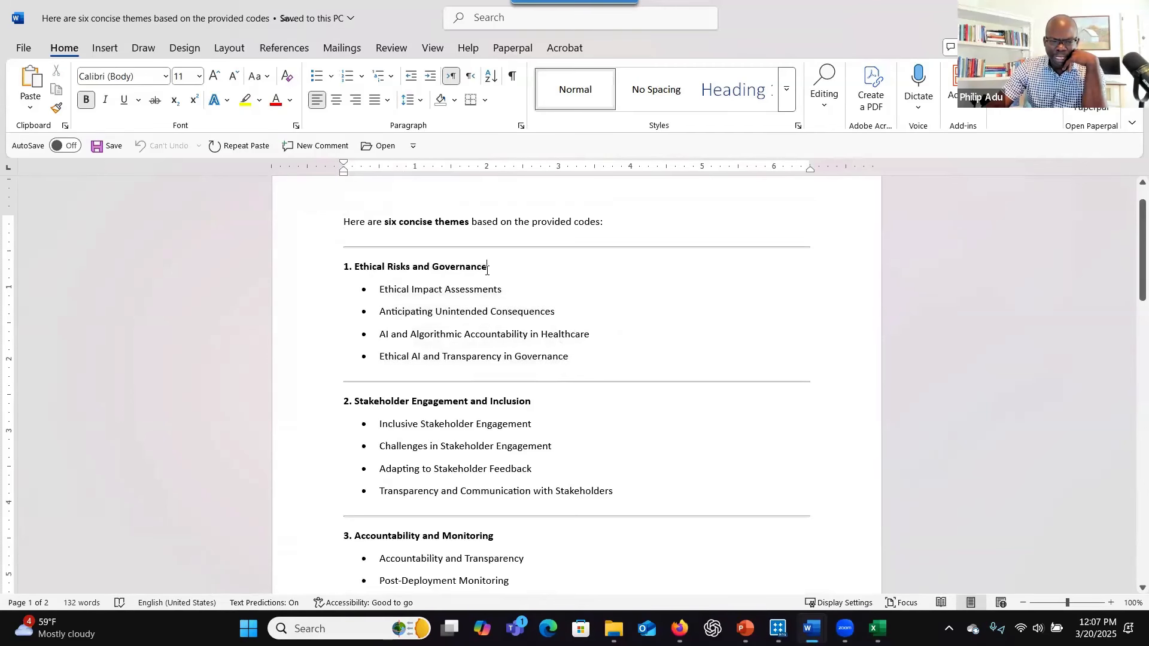
- Examine the four codes grouped under Stakeholder Engagement and Inclusion
scroll(489, 305, down, 3)
drag(378, 316, 616, 385)
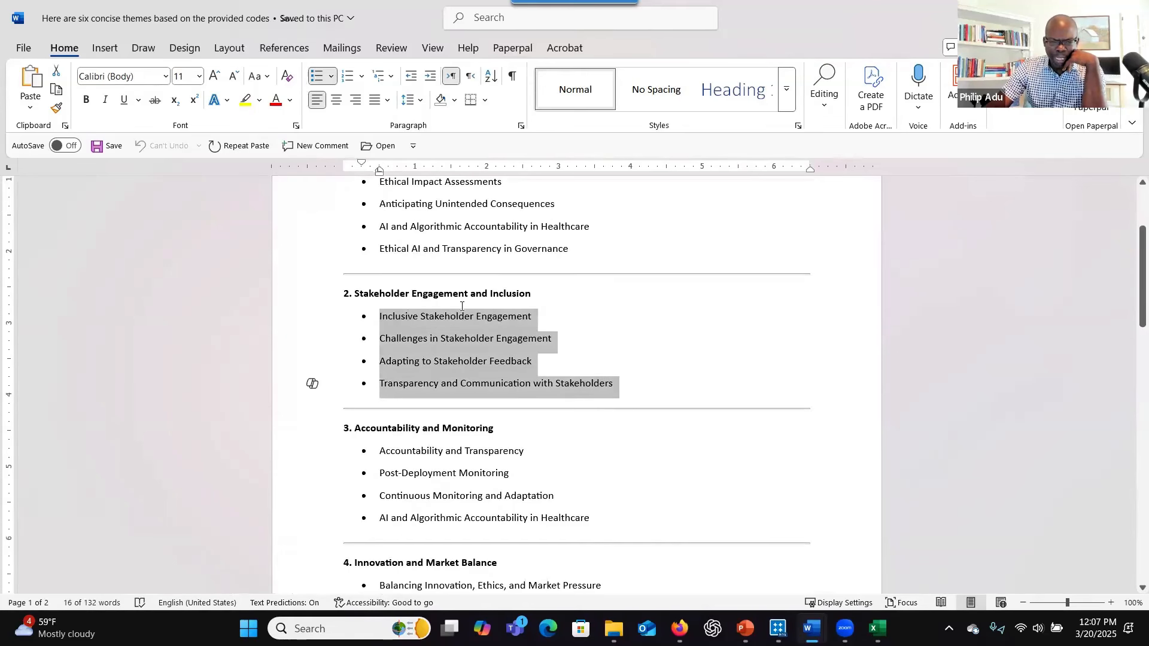
scroll(543, 325, down, 1)
scroll(523, 272, up, 4)
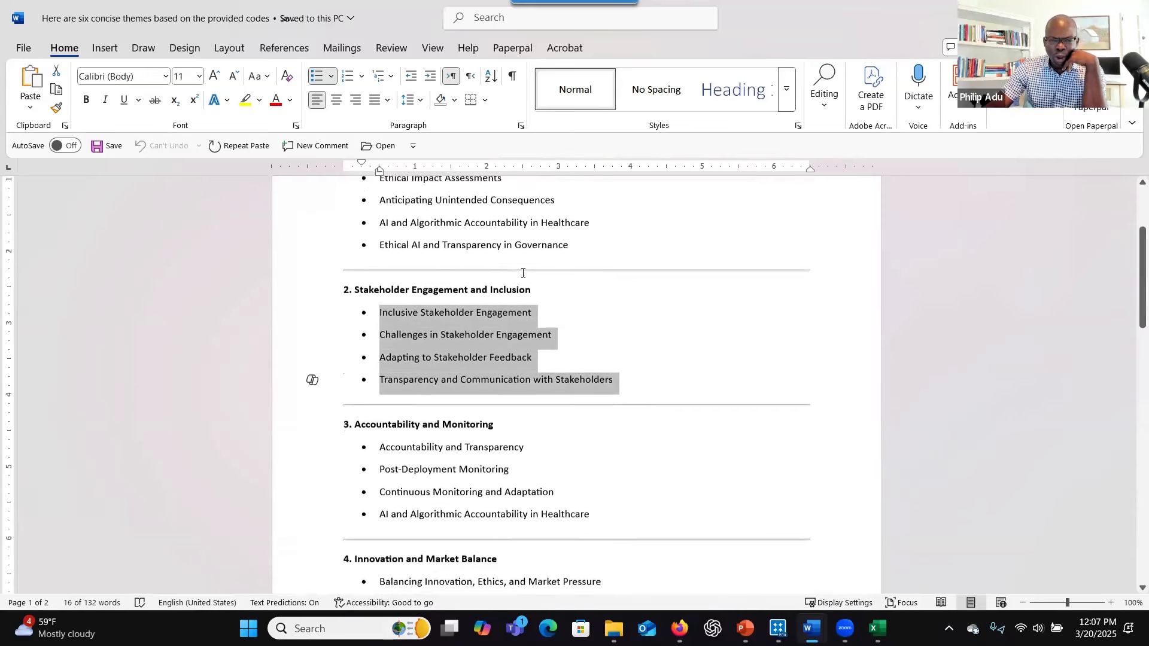
- Copy the theme titles "Ethical Risks and Governance", "Stakeholder Engagement and Inclusion", "Accountability and Monitoring" and "Innovation and Market Balance" from their headings
drag(488, 268, 354, 268)
key(ctrl+c)
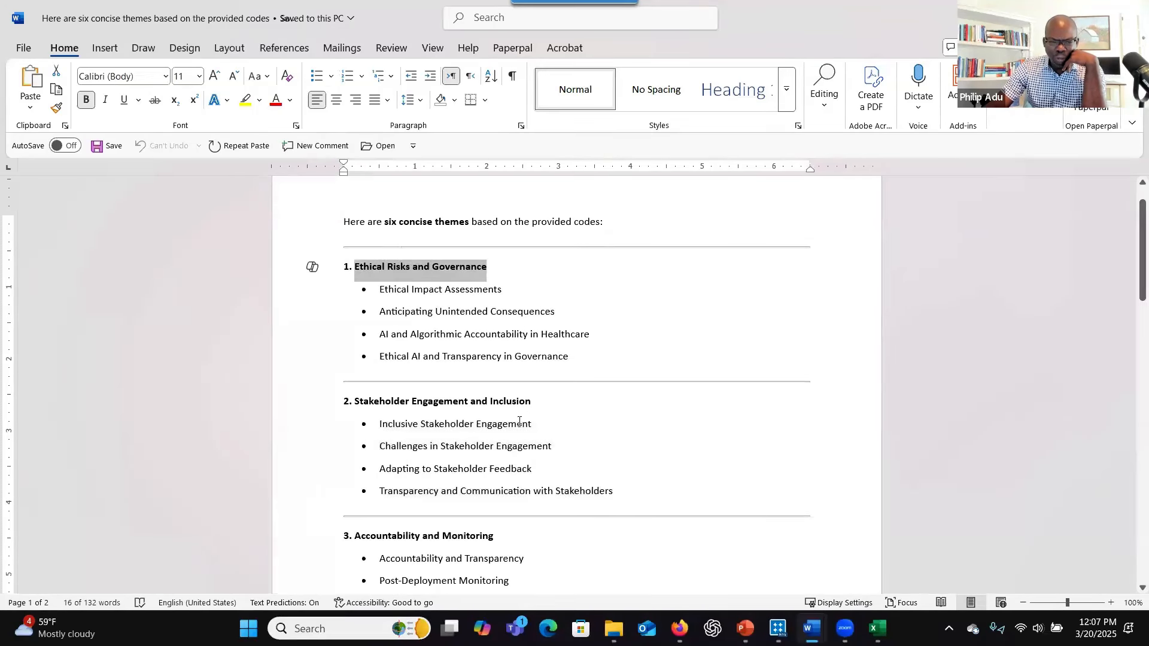
drag(531, 401, 351, 403)
scroll(360, 407, down, 3)
drag(494, 428, 349, 429)
drag(498, 564, 355, 564)
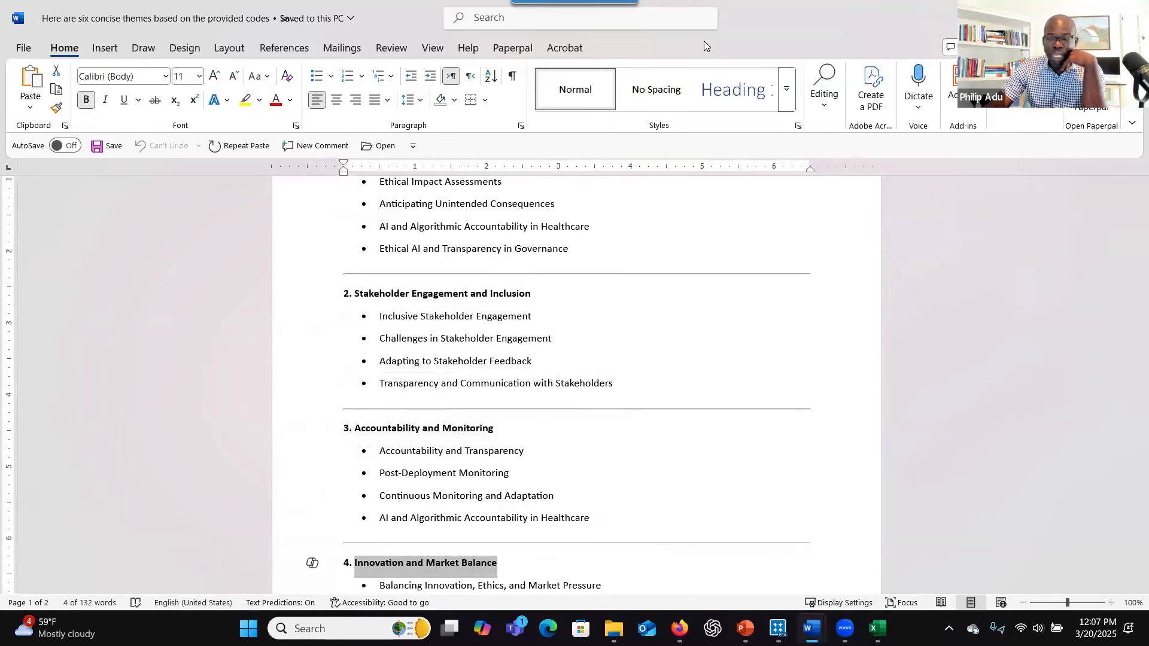
- Switch to NVivo and create the child code "(Theme) Ethical Risks and Governance" under the RQ1 code, aggregating coding from children
click(1063, 18)
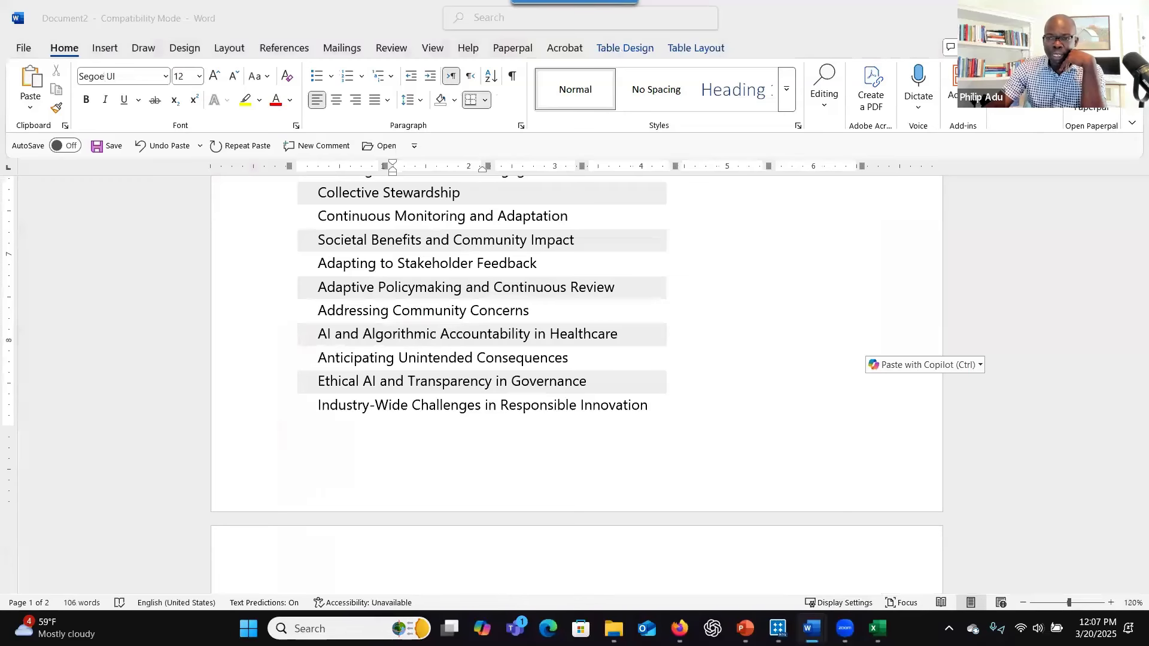
click(1063, 18)
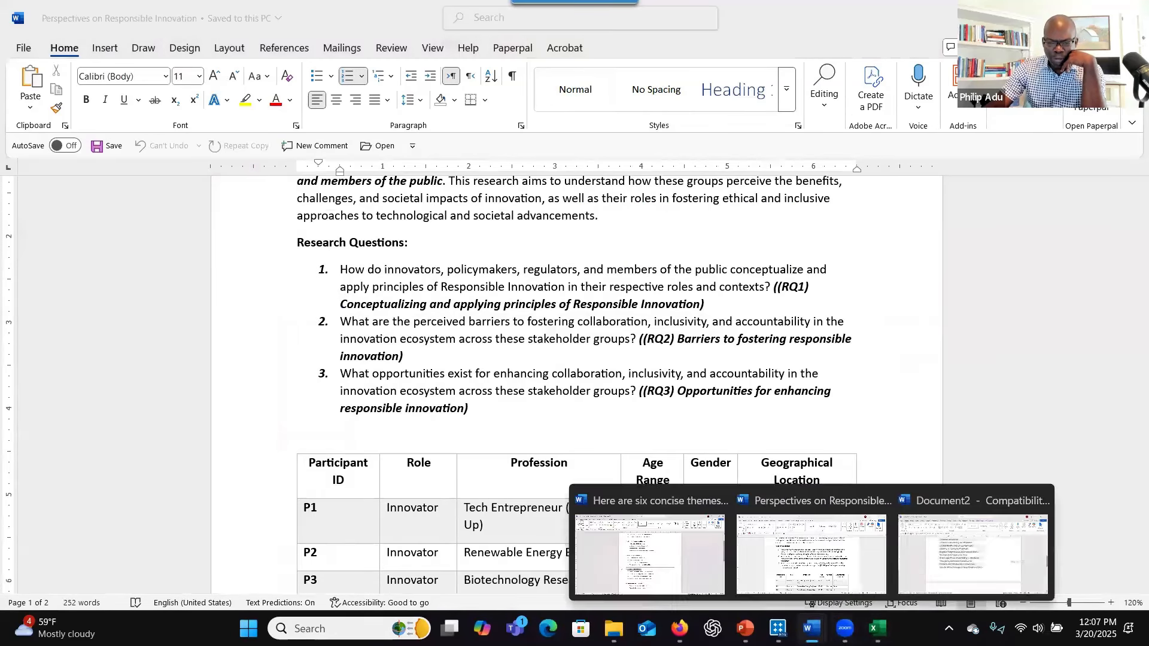
click(778, 628)
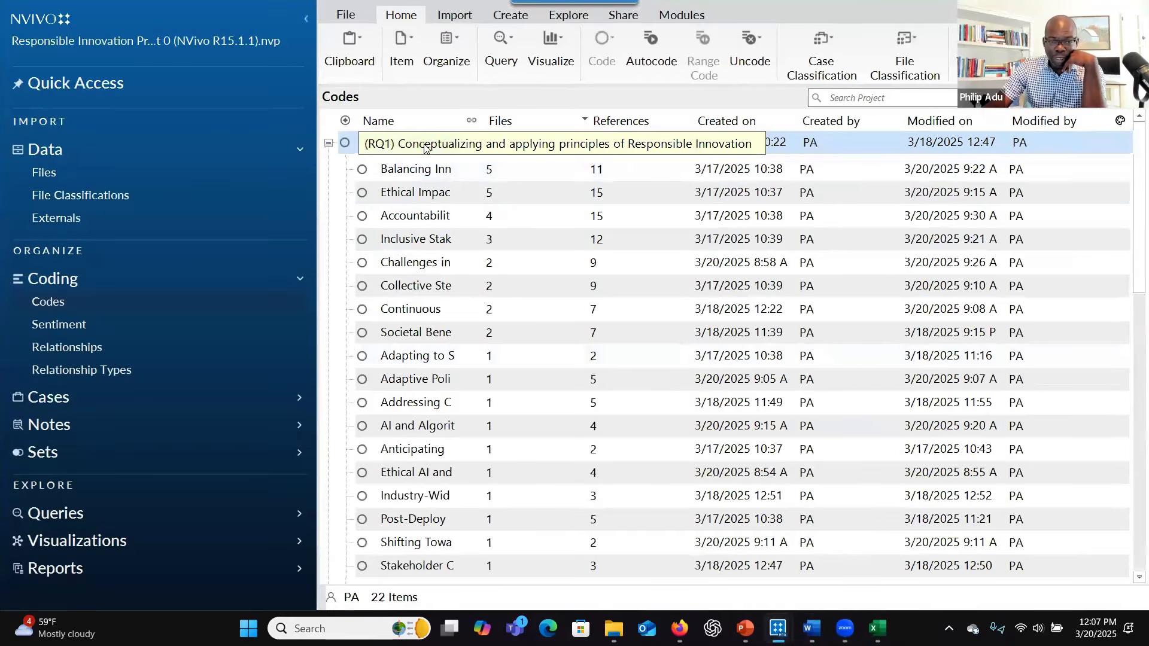
right_click(425, 148)
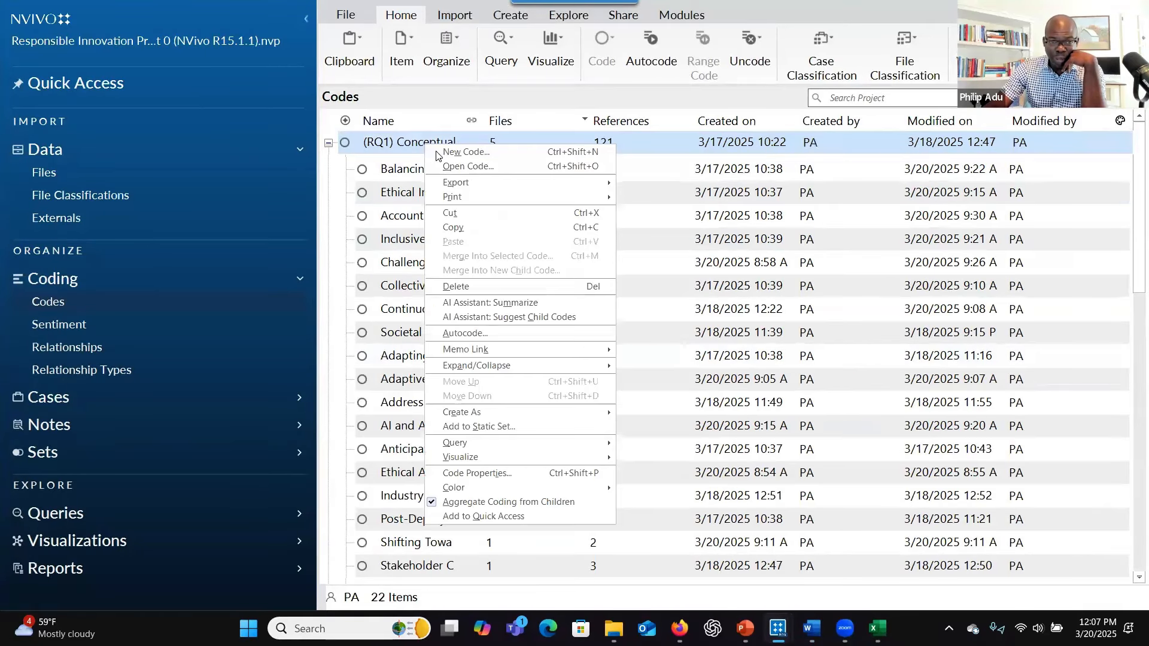
click(437, 152)
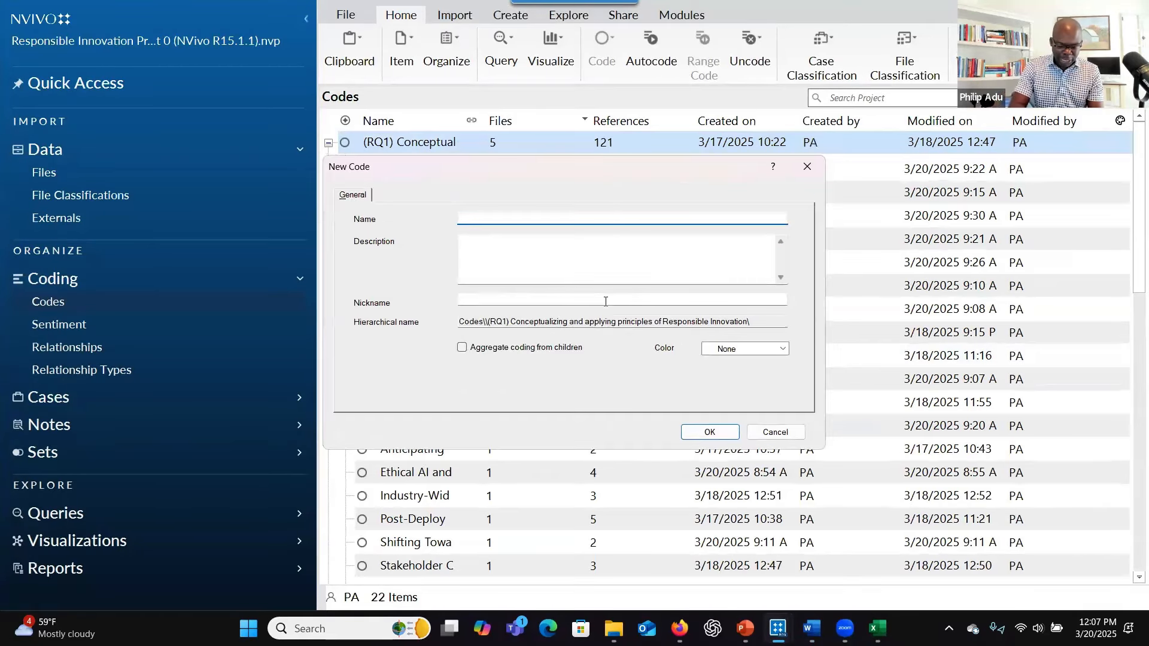
text((Theme)
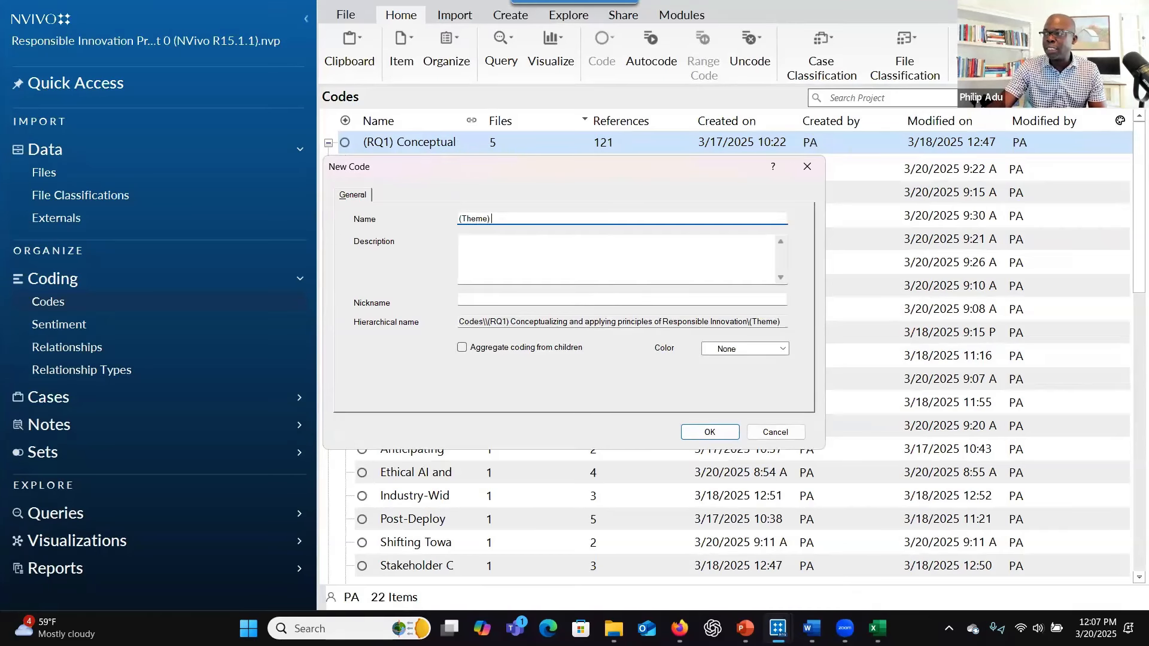
key(alt+Tab)
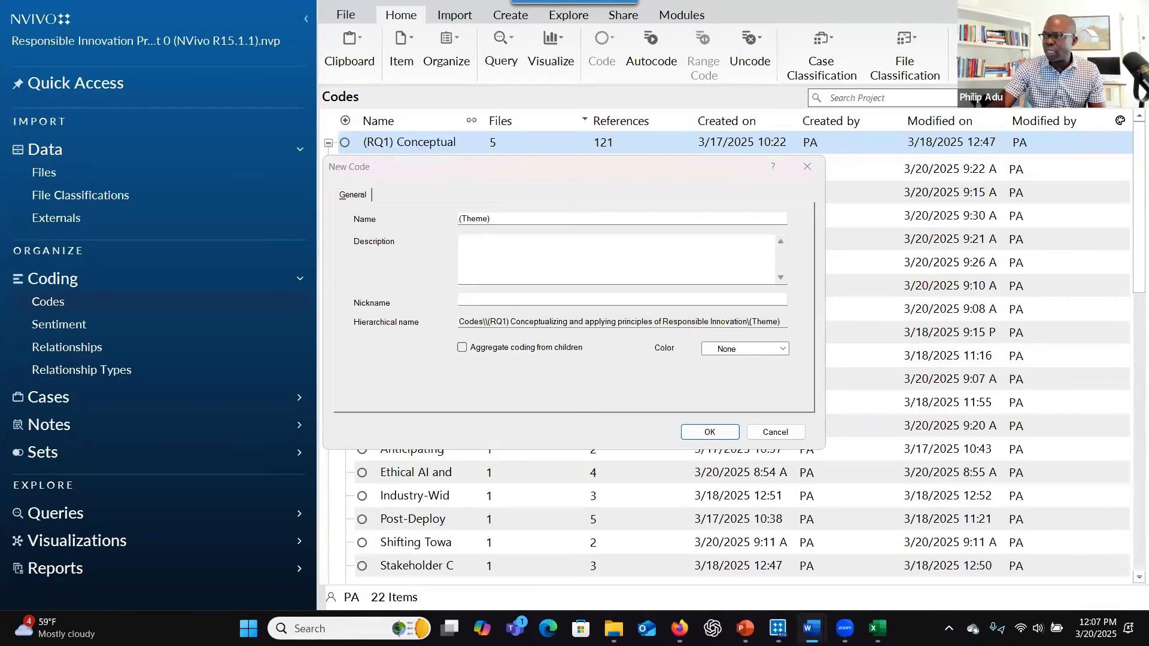
click(542, 219)
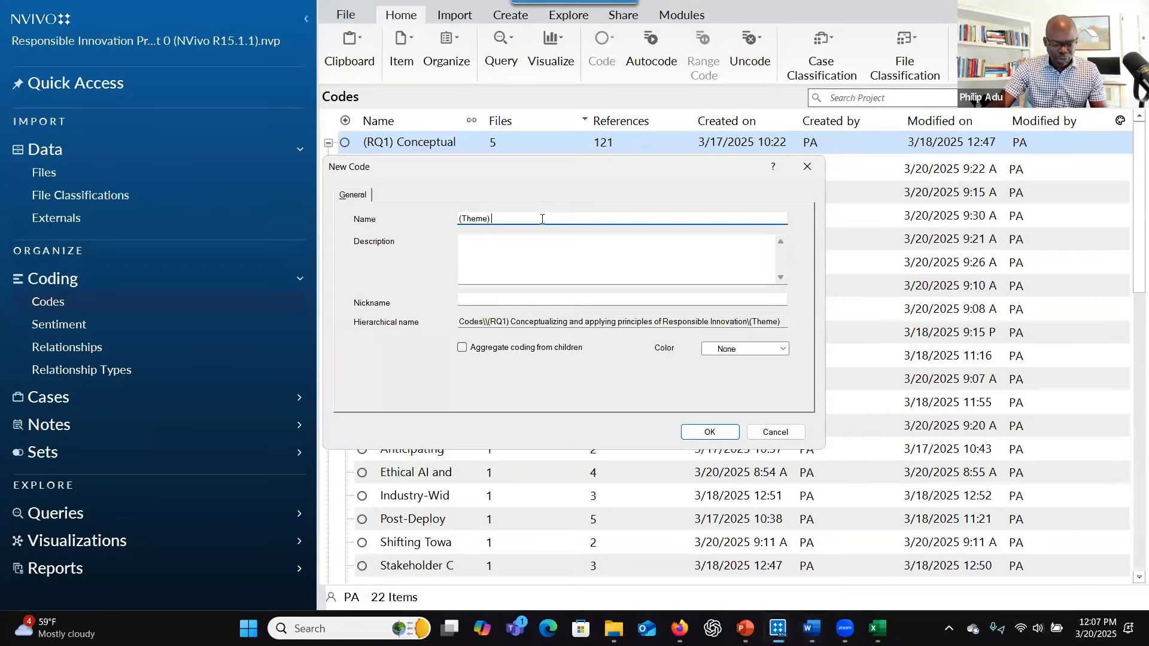
key(ctrl+v)
click(463, 347)
click(709, 432)
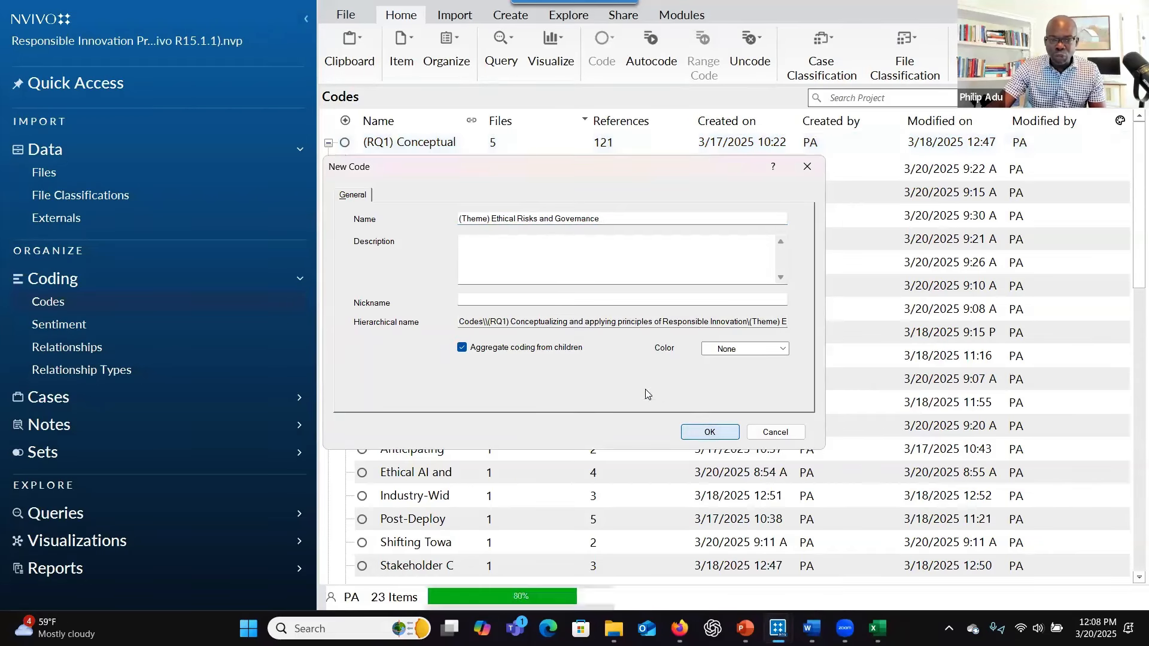
- Create a second child code under RQ1 named "(Theme) Stakeholder Engagement and Inclusion" with coding aggregated from children
right_click(430, 145)
click(472, 149)
text((Them)
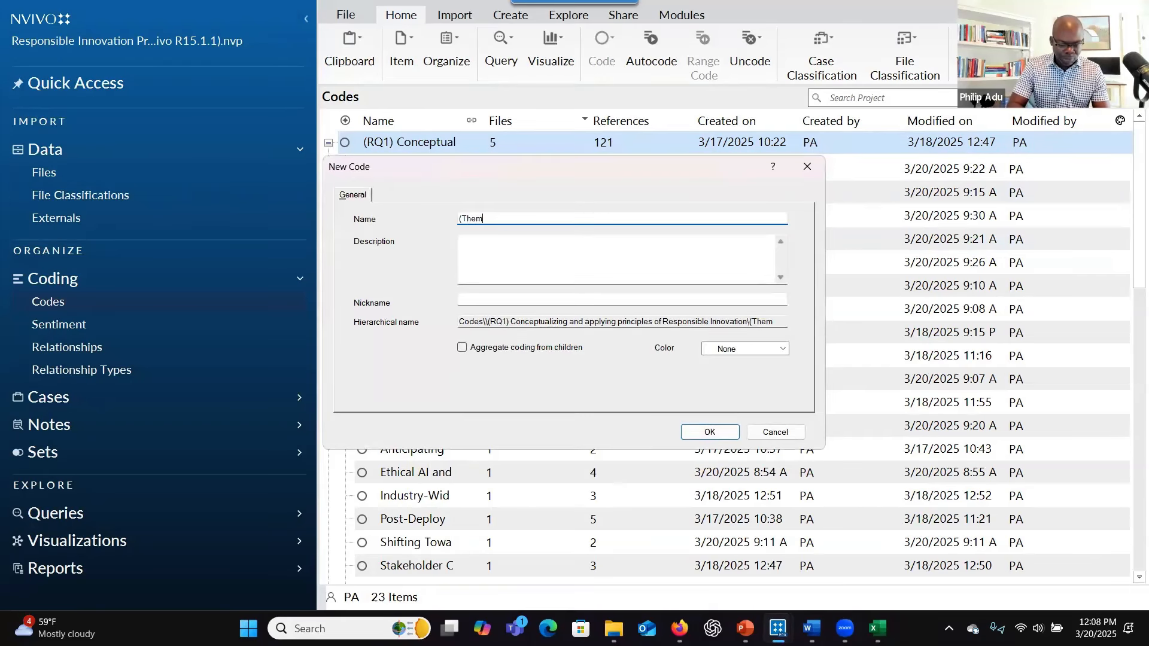
key(alt+Tab)
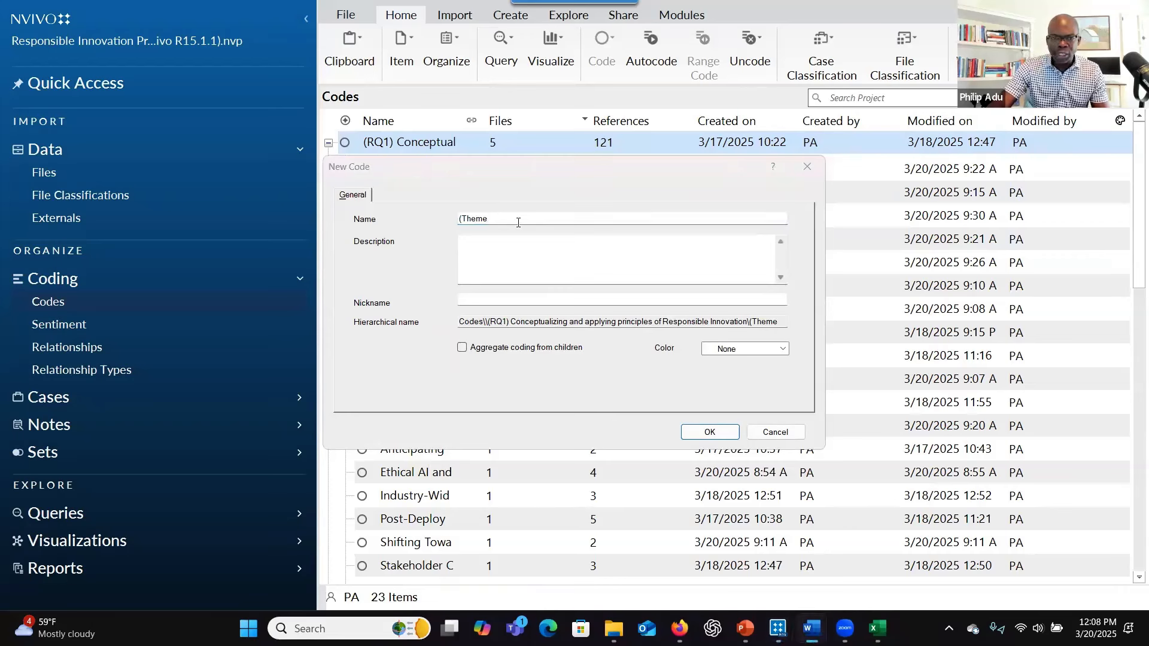
key(alt+Tab)
text() Stakeholder Engagement and Inclusion)
click(461, 348)
click(710, 432)
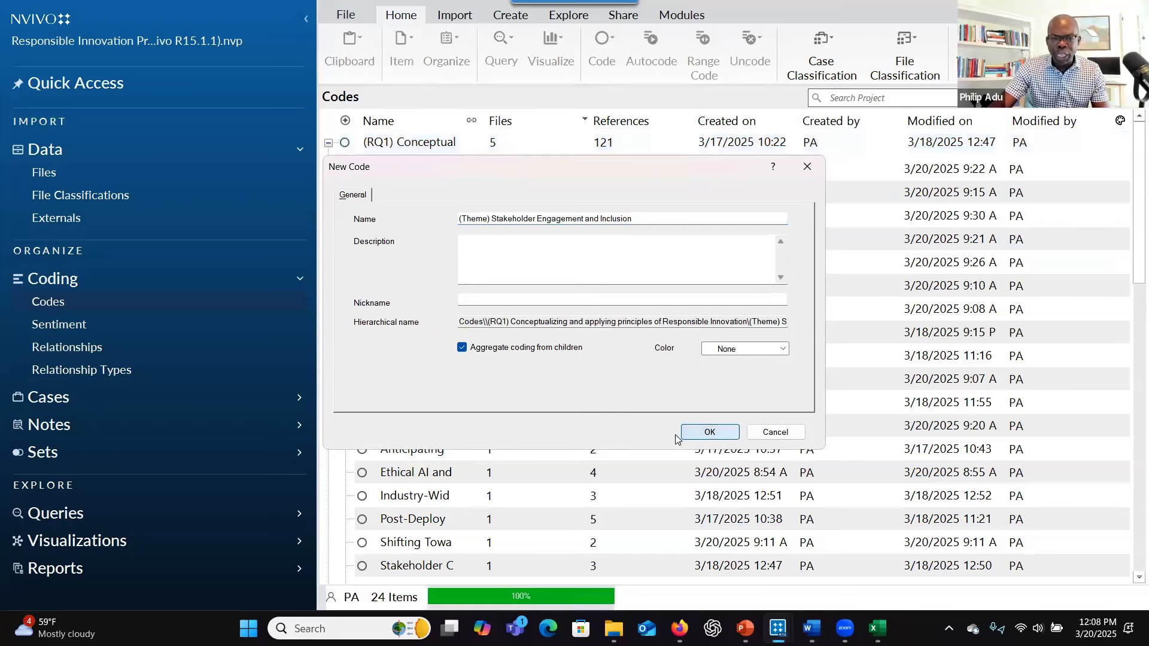
- Move the code beginning with "Stakeholder C" into the theme "(Theme) Stakeholder Engagement and Inclusion"
scroll(420, 340, down, 1)
scroll(421, 340, down, 2)
scroll(421, 340, up, 2)
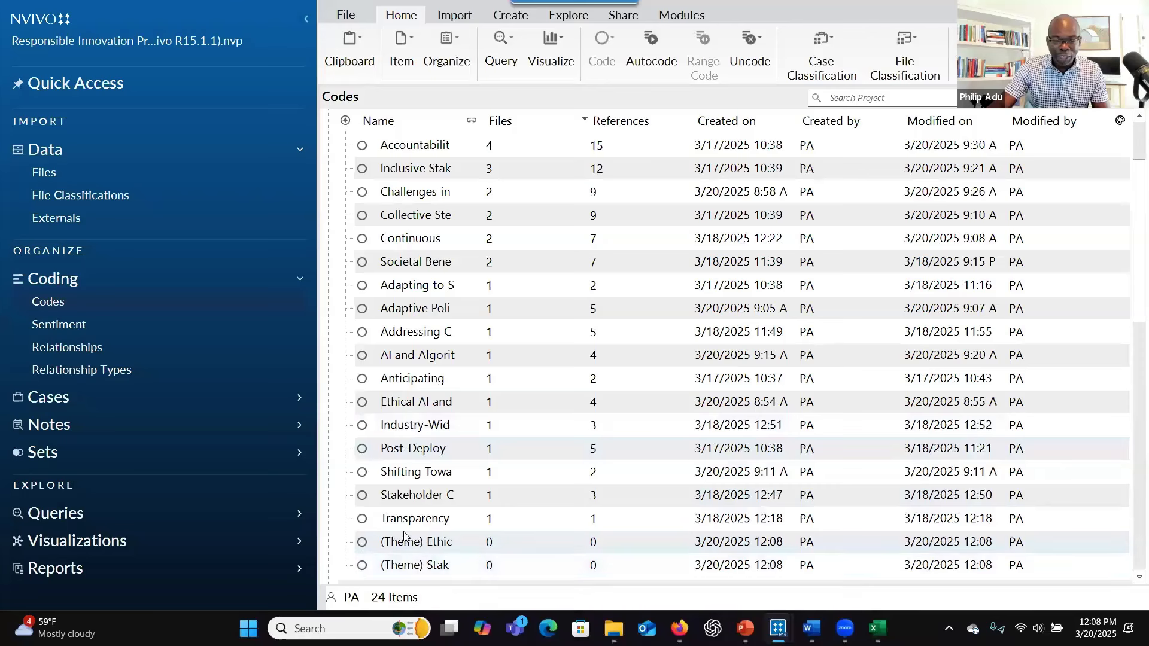
click(406, 498)
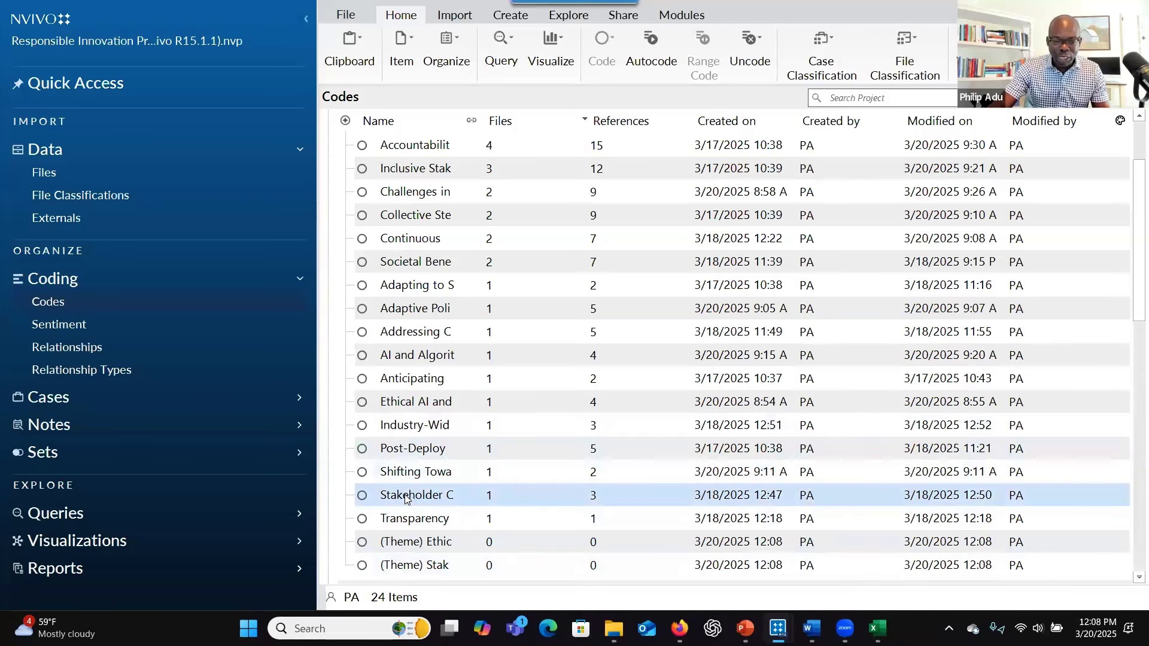
drag(365, 505, 362, 565)
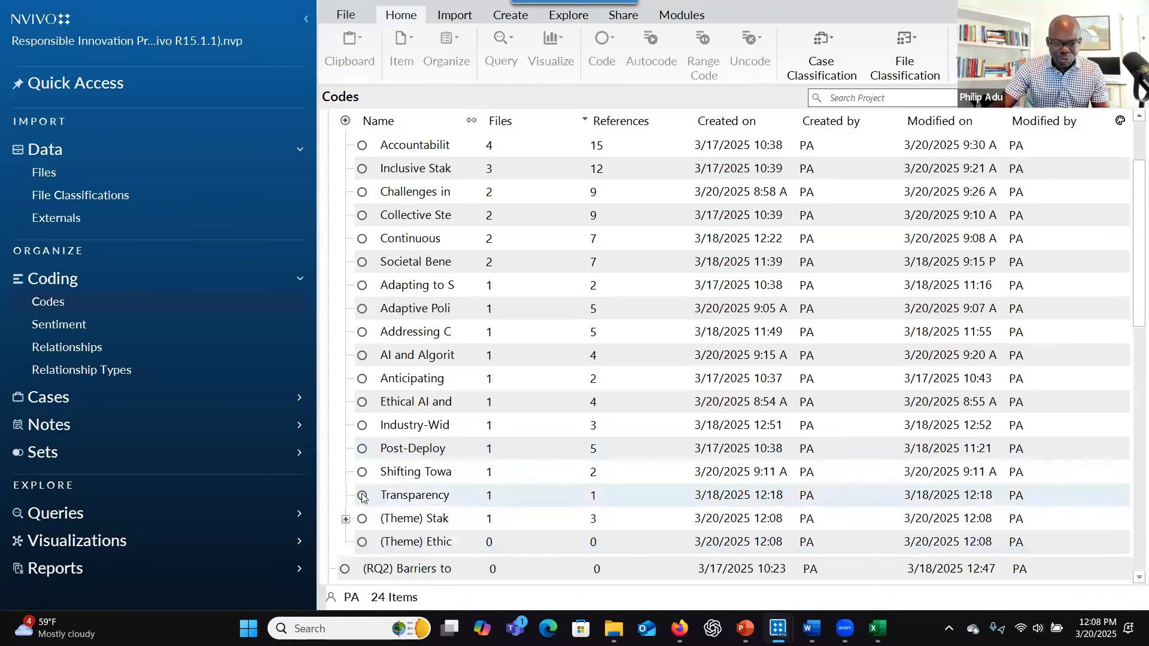
- Move the code beginning with "Transparency" into the theme "(Theme) Ethical Risks and Governance"
click(363, 497)
ctrl+click(361, 542)
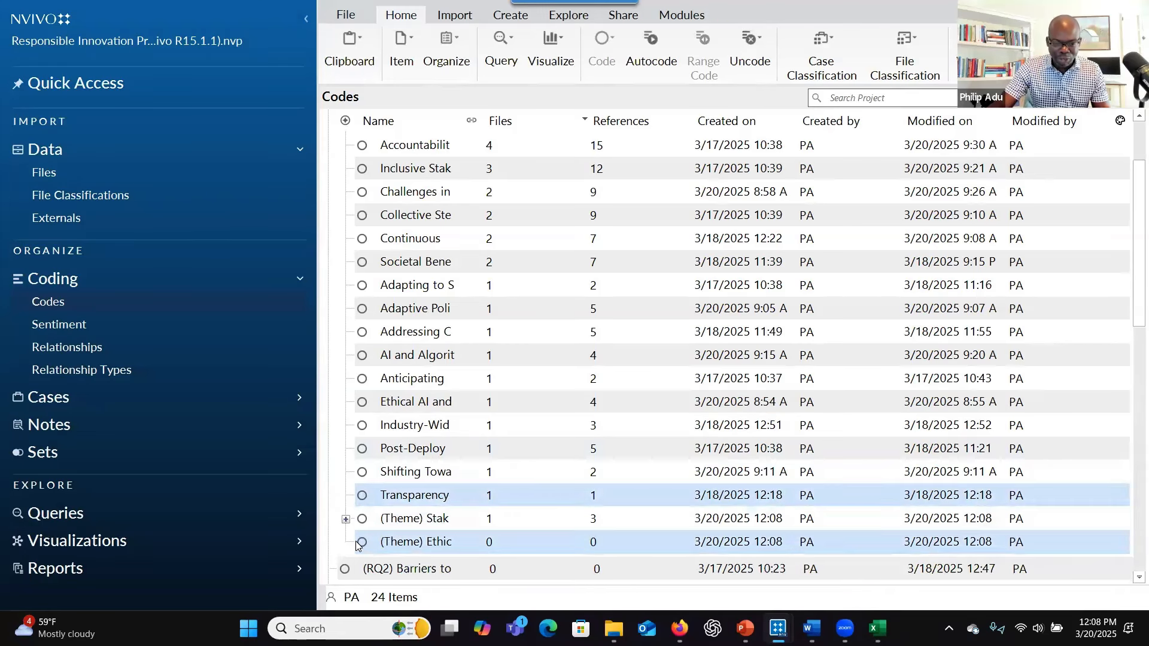
drag(361, 543, 361, 542)
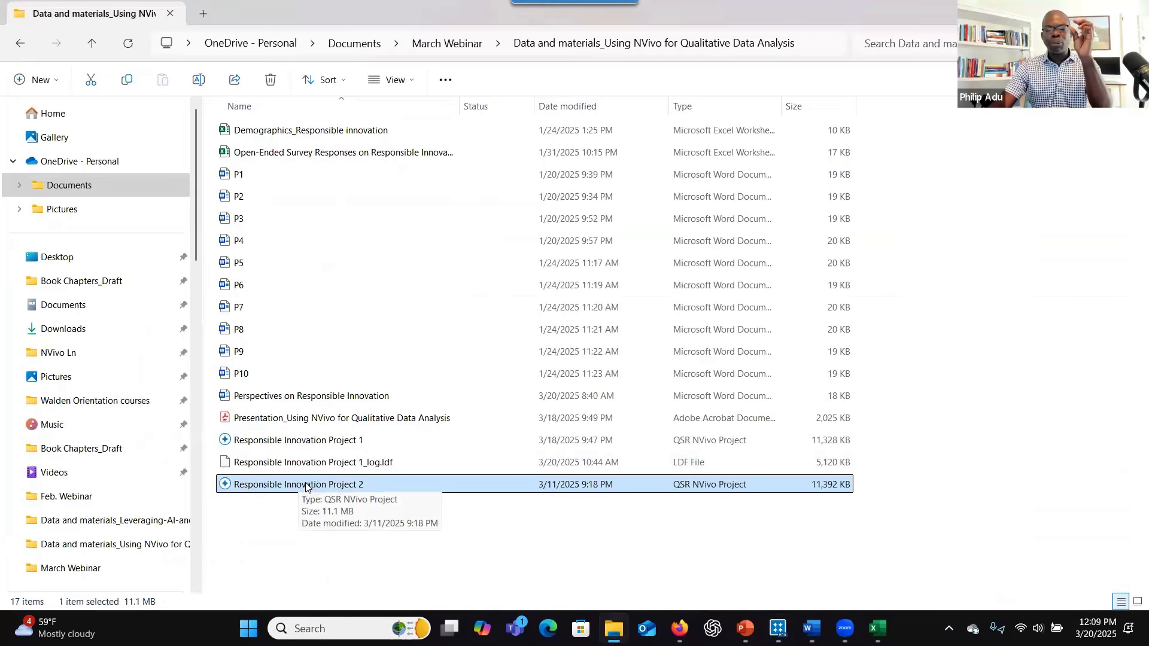
- Open the NVivo project "Responsible Innovation Project 2" and list the codes beneath its research questions
double_click(306, 486)
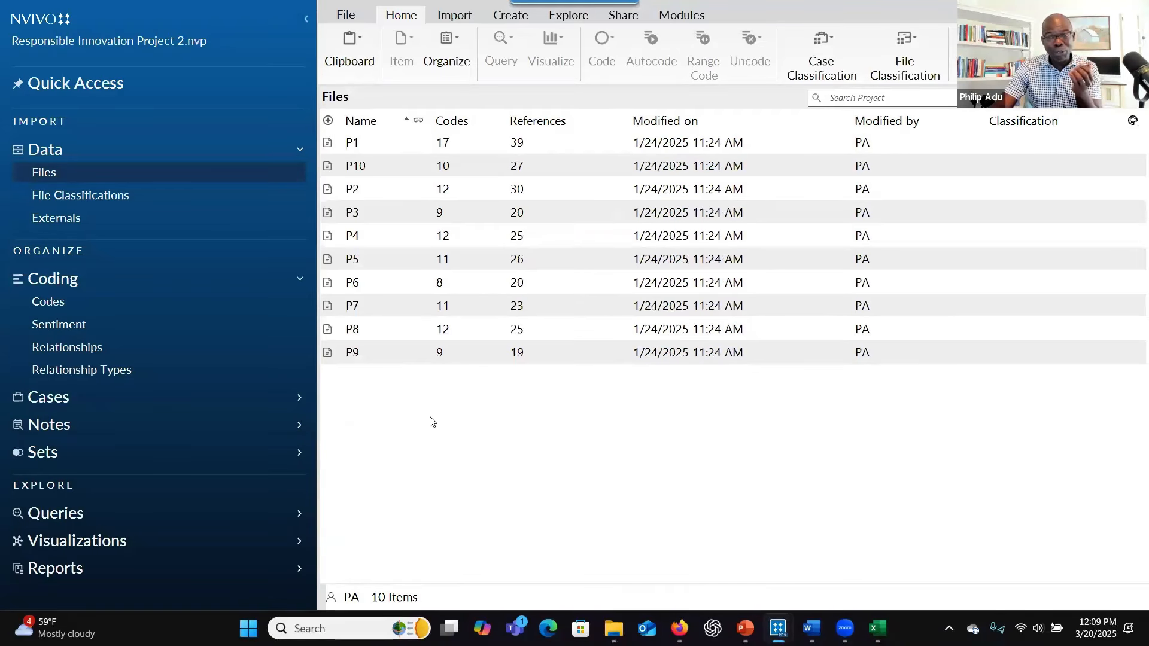
click(70, 306)
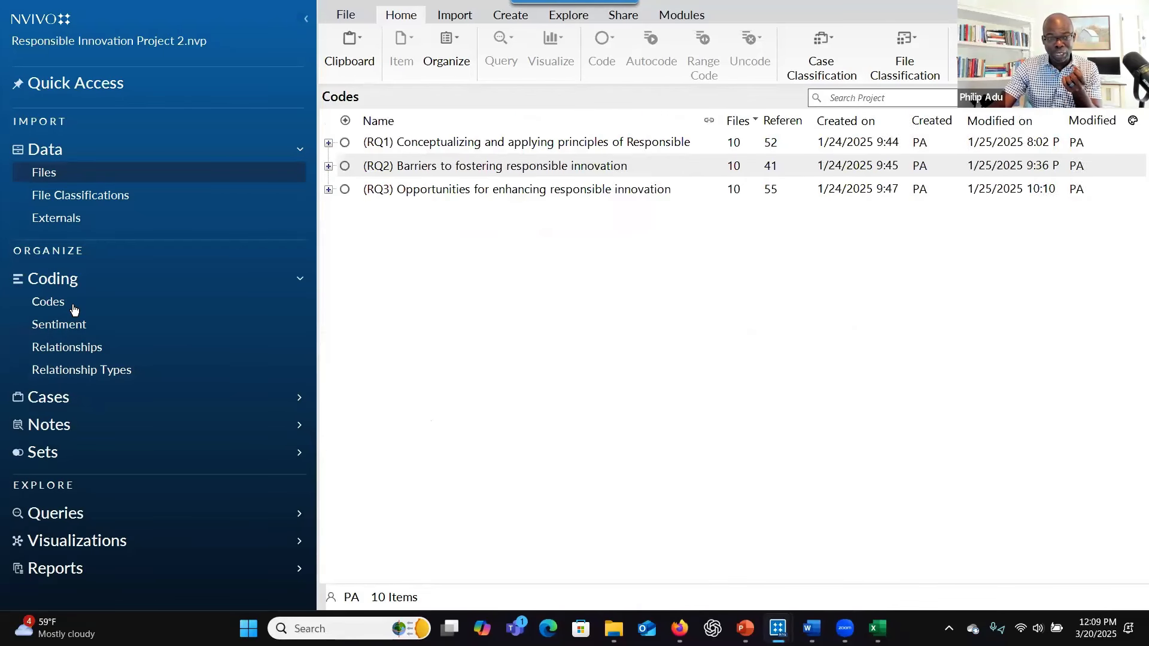
click(329, 166)
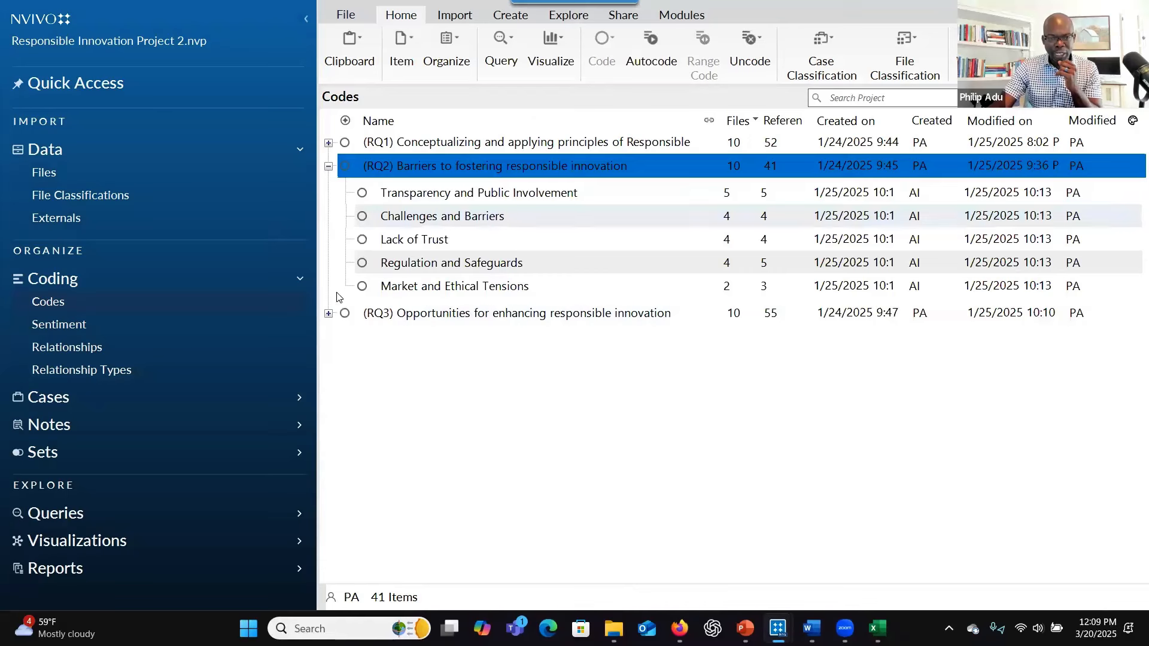
click(330, 312)
click(329, 338)
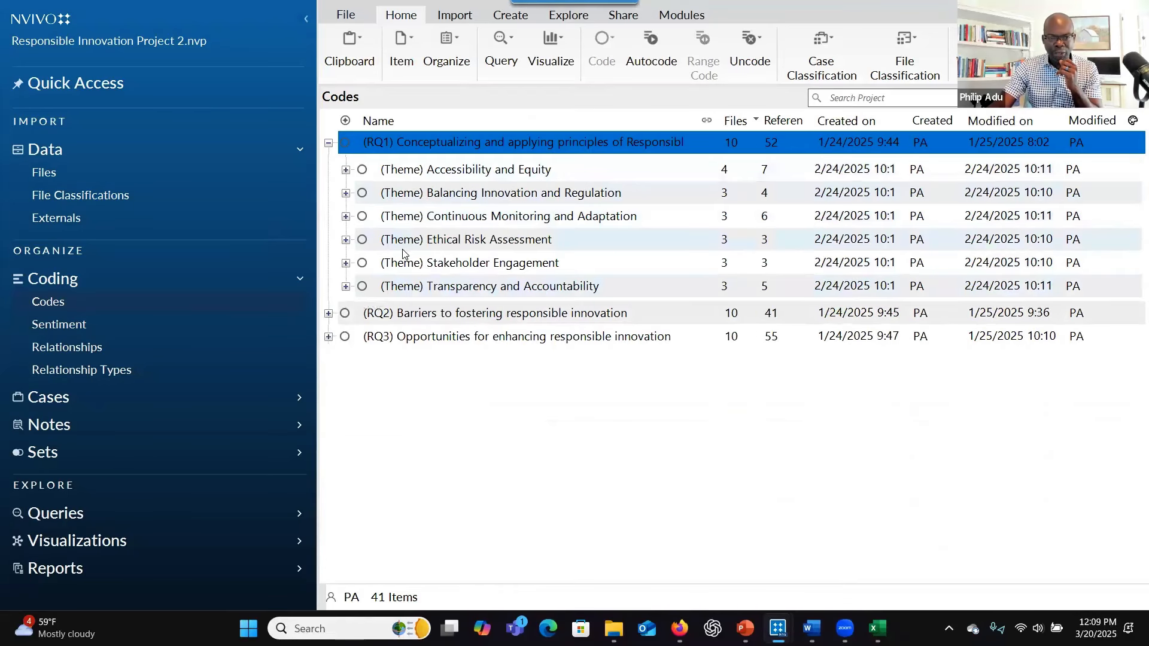
- Expand the themes under RQ1 from Accessibility and Equity through Stakeholder Engagement to examine their child codes
click(346, 171)
click(346, 247)
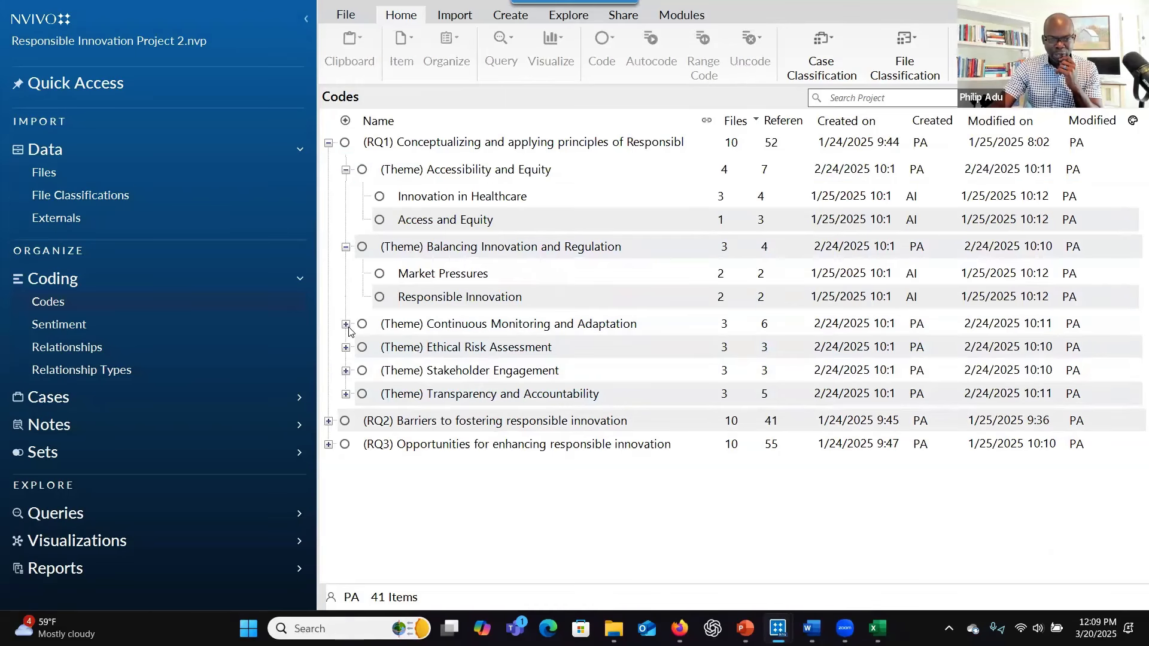
click(346, 325)
click(346, 379)
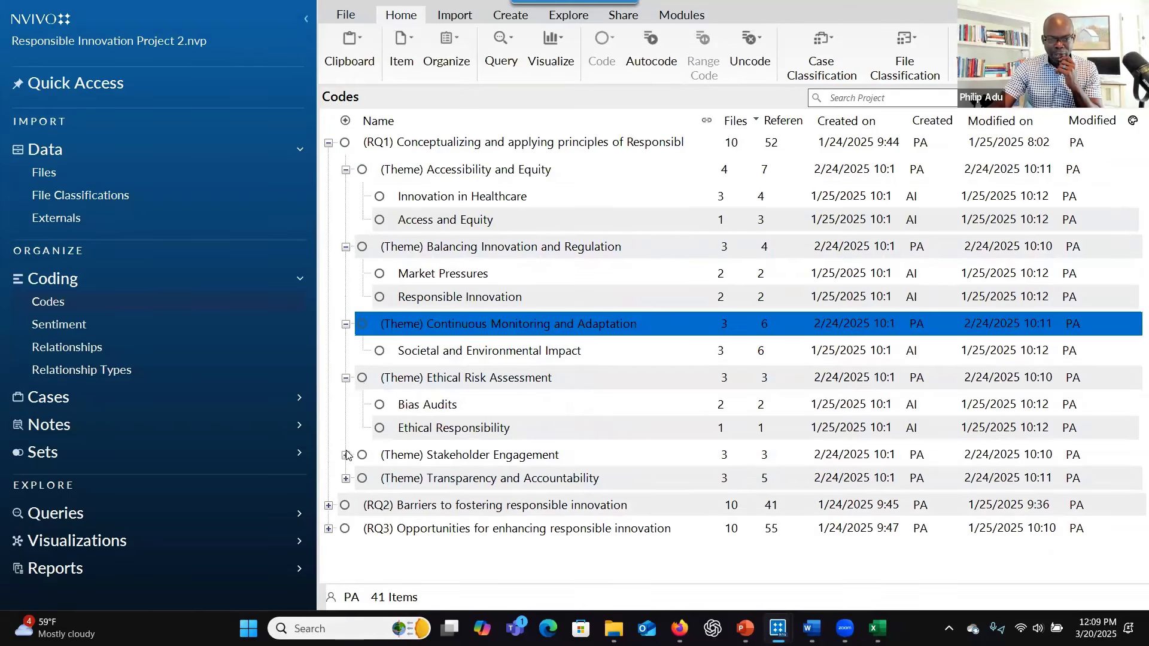
click(346, 455)
scroll(374, 263, up, 1)
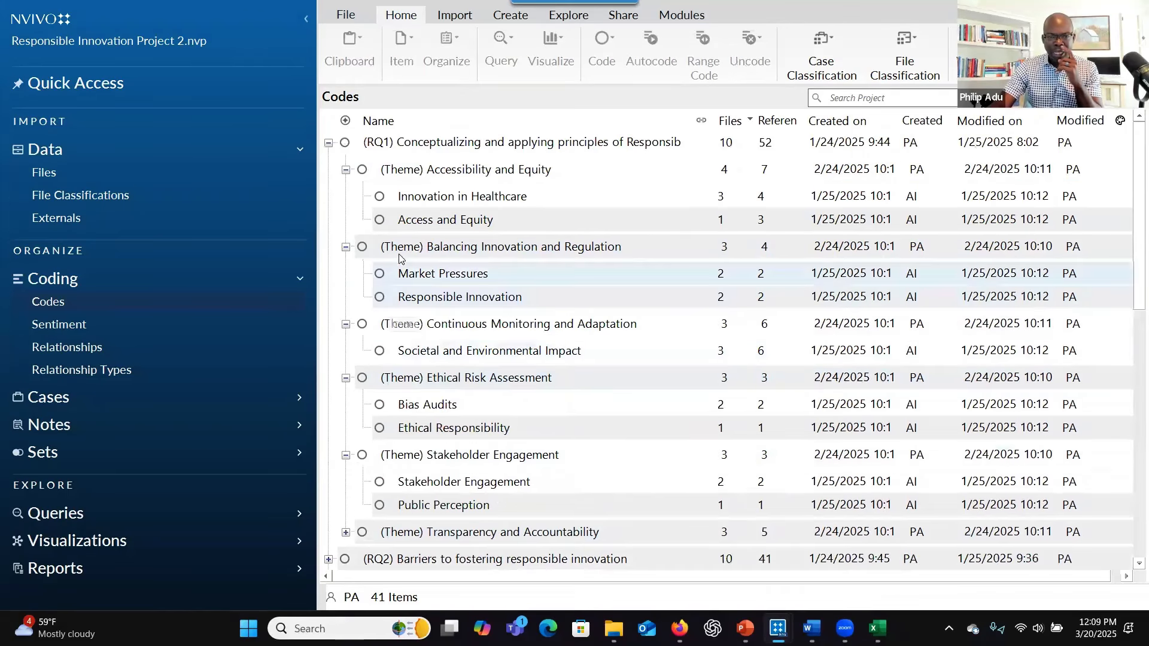
- Collapse the five expanded themes under RQ1 so only the theme names are listed
click(346, 170)
click(346, 194)
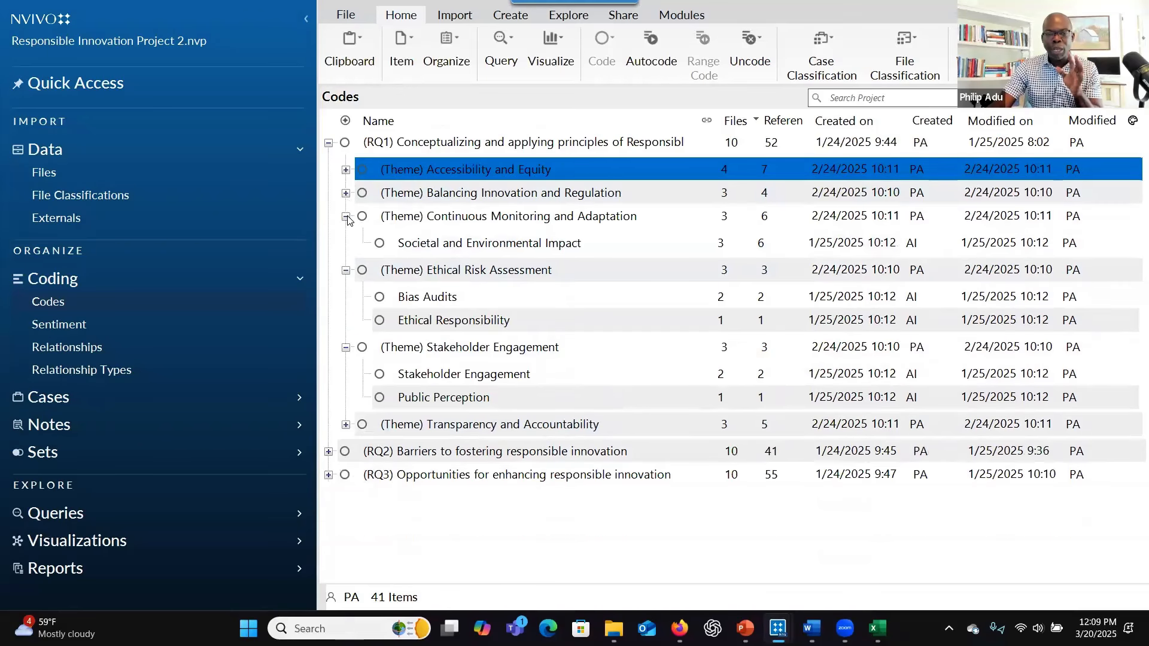
click(346, 217)
click(345, 240)
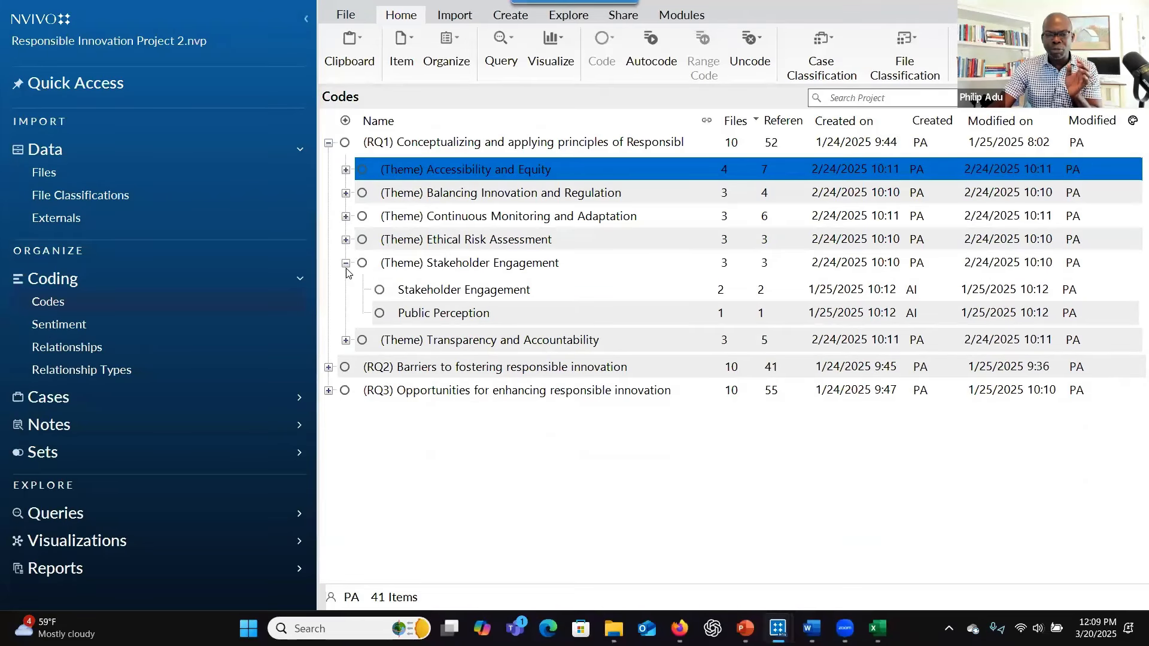
click(346, 264)
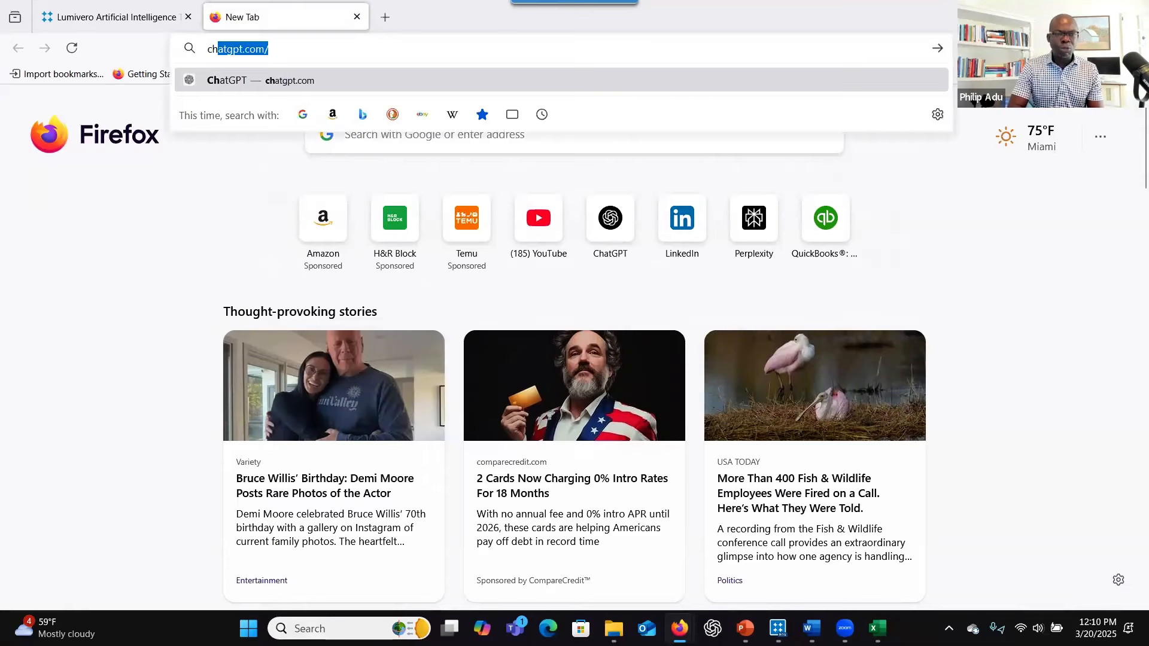
- Load chatgpt.com, and copy the study purpose and first research question, without its RQ1 label, from the Word document "Perspectives on Responsible Innovation"
key(Return)
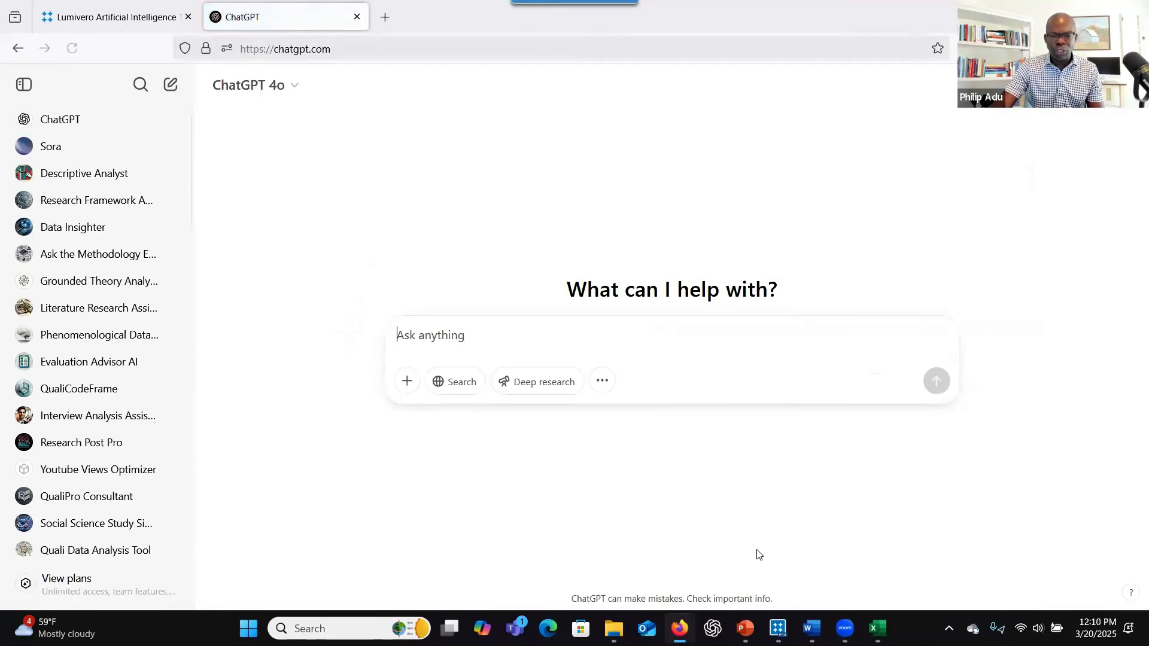
mouse_move(812, 628)
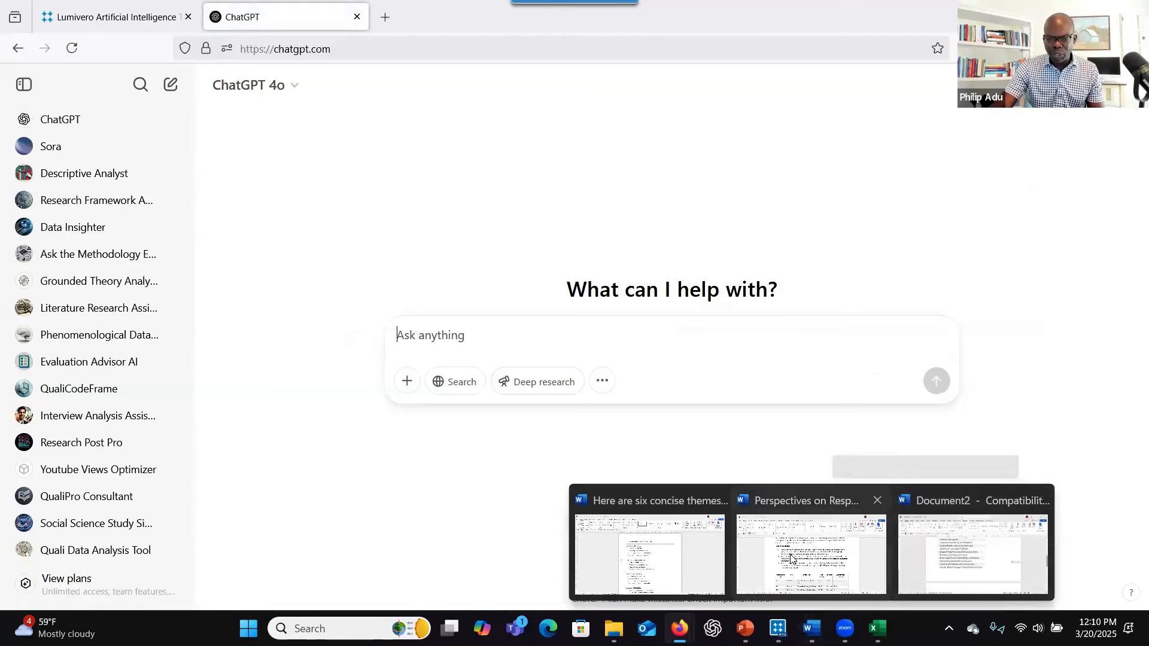
click(811, 554)
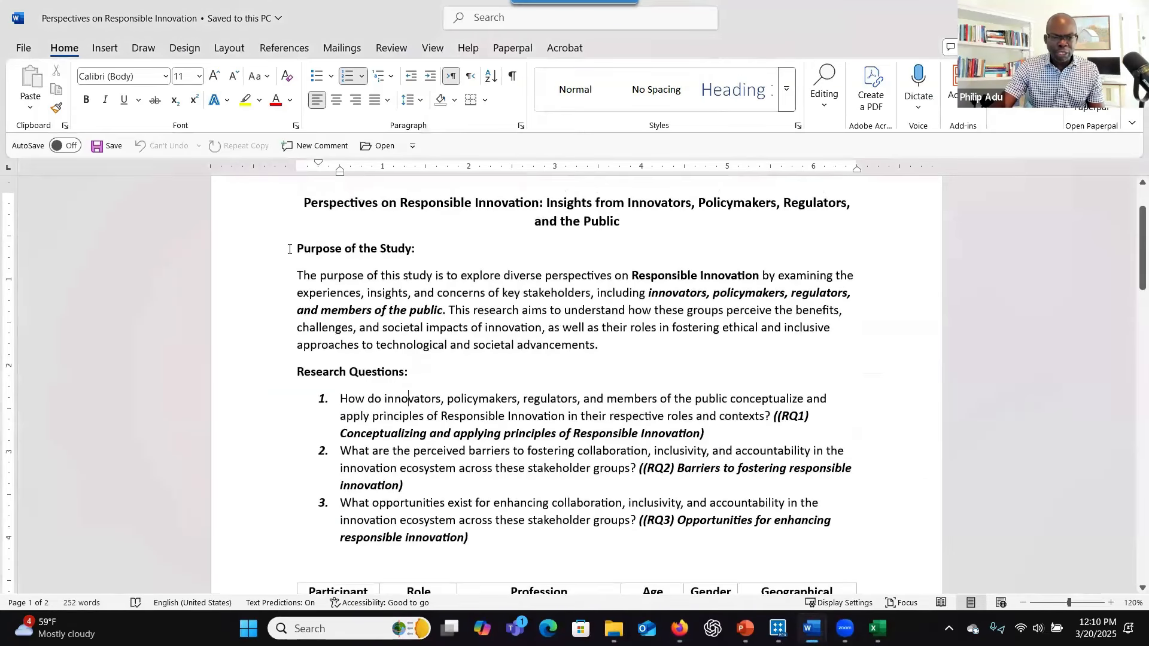
drag(298, 248, 776, 420)
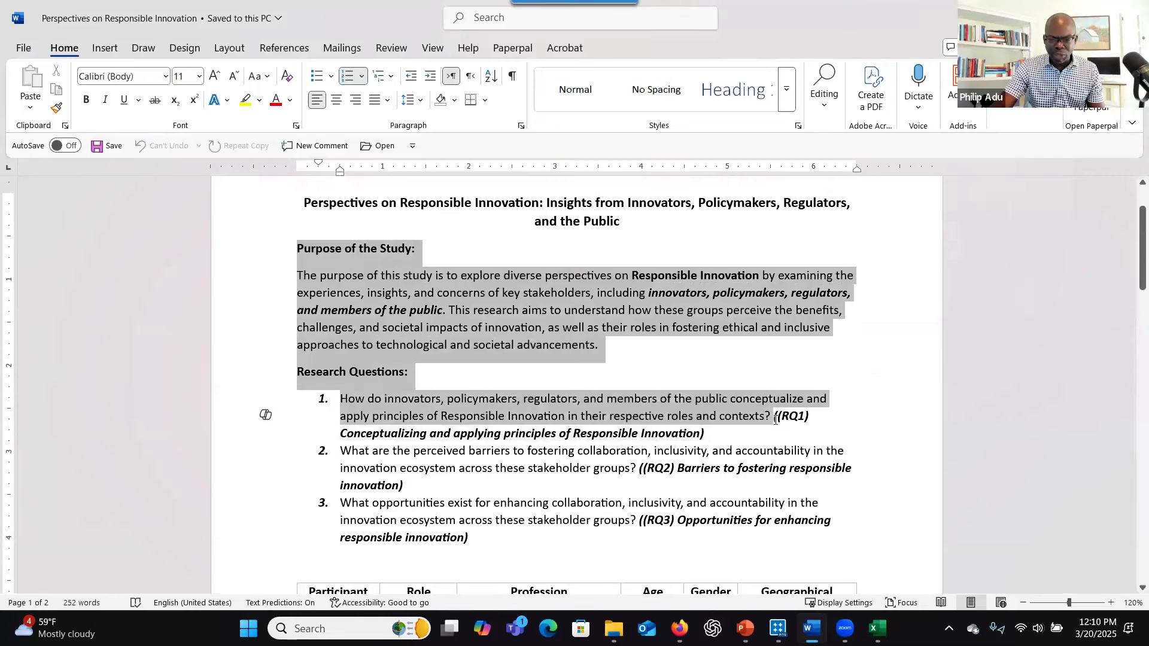
right_click(576, 294)
click(614, 373)
- Begin the ChatGPT prompt with "This is what my study is about:" followed by the copied study purpose and first research question
click(812, 628)
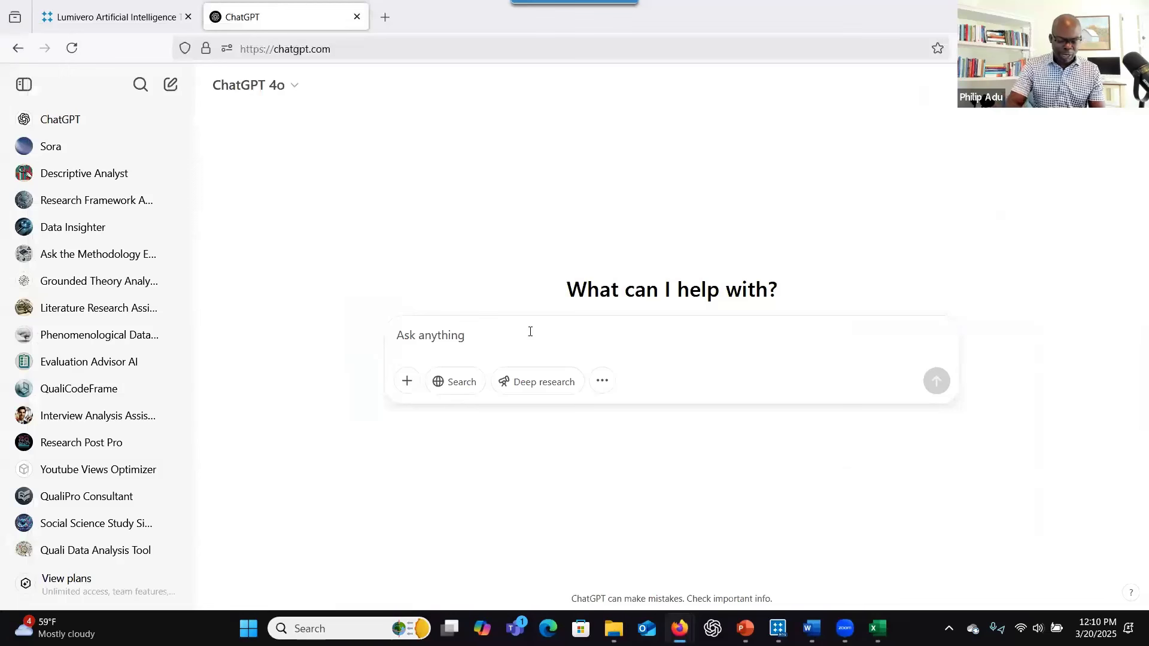
text(This is what my study is a)
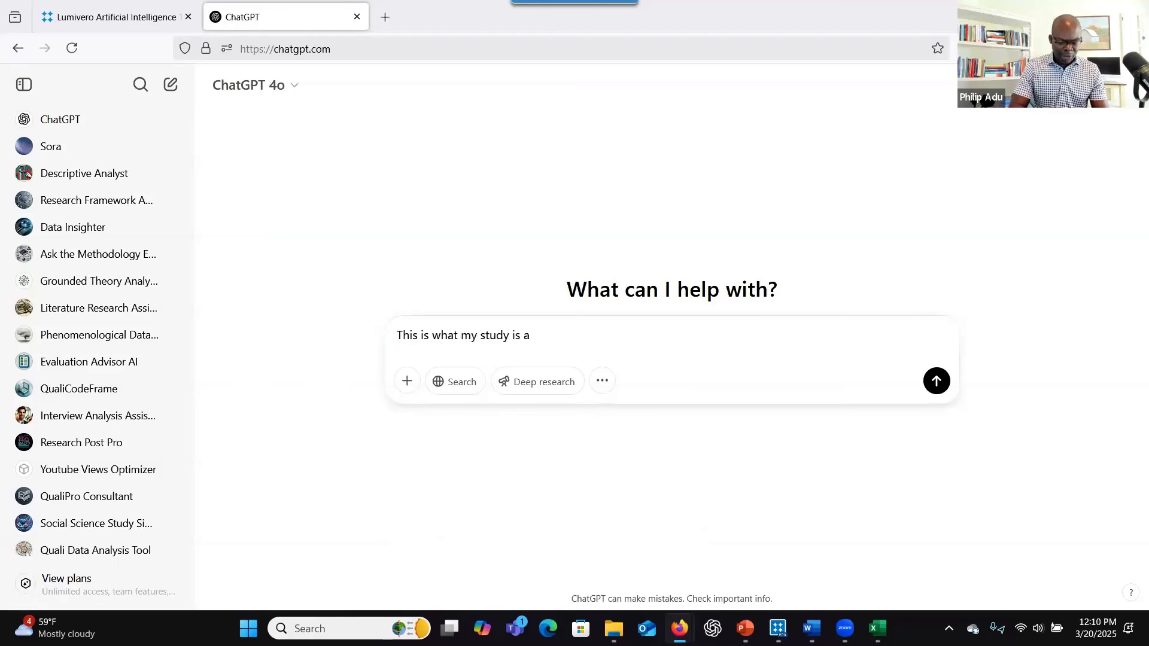
text(bout:)
key(ctrl+v)
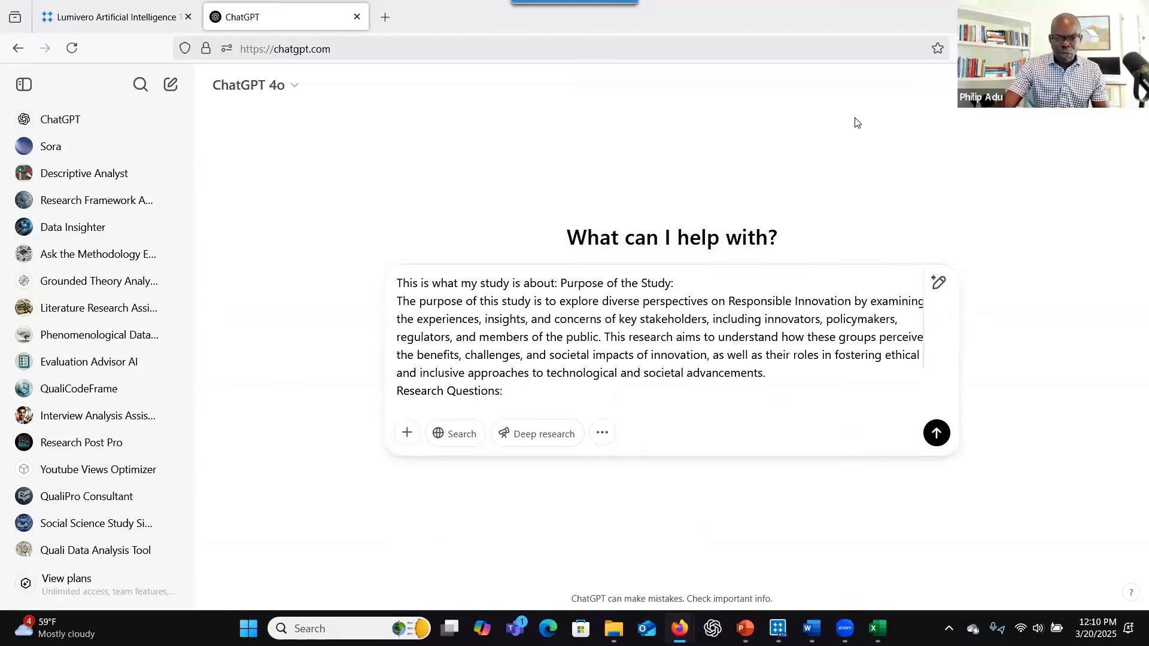
key(ctrl+v)
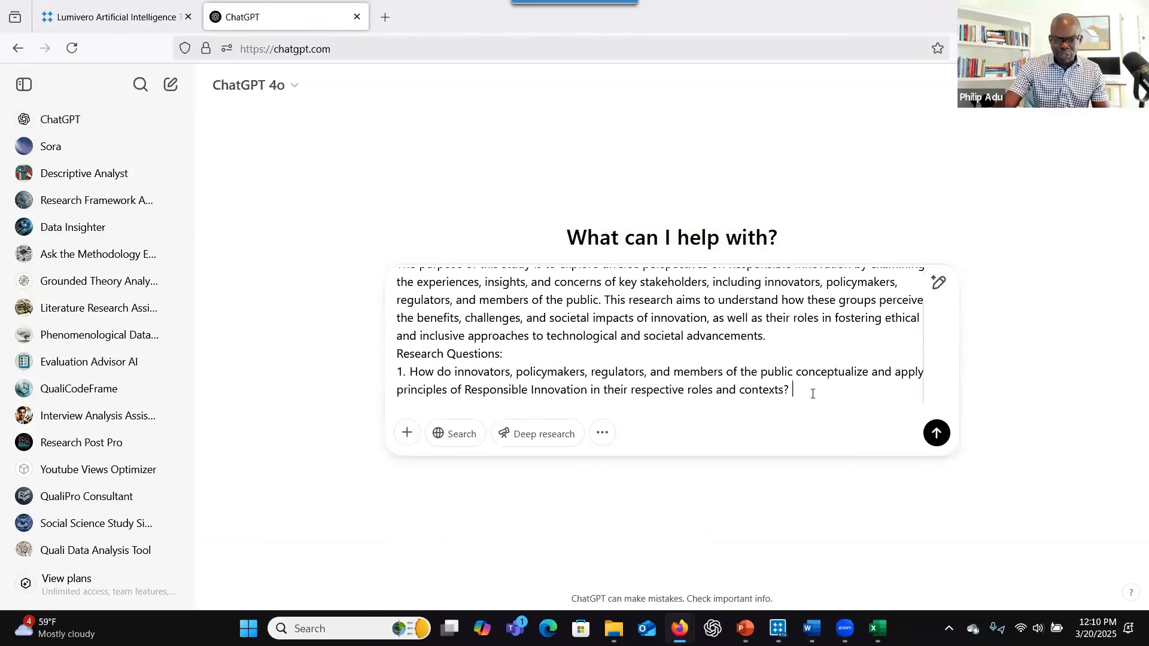
key(BackSpace)
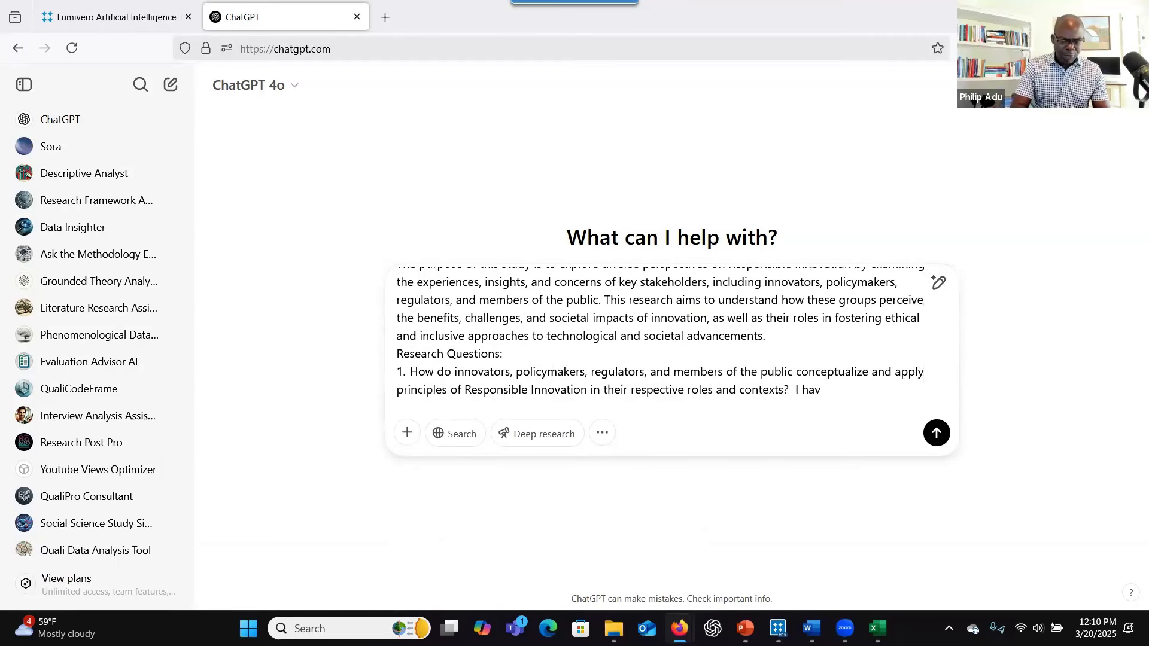
- Add to the prompt: "I have already created codes. Can you review the codes and categorize them to generate between 5 to 6 themes. Here are the codes:"
text(I have already )
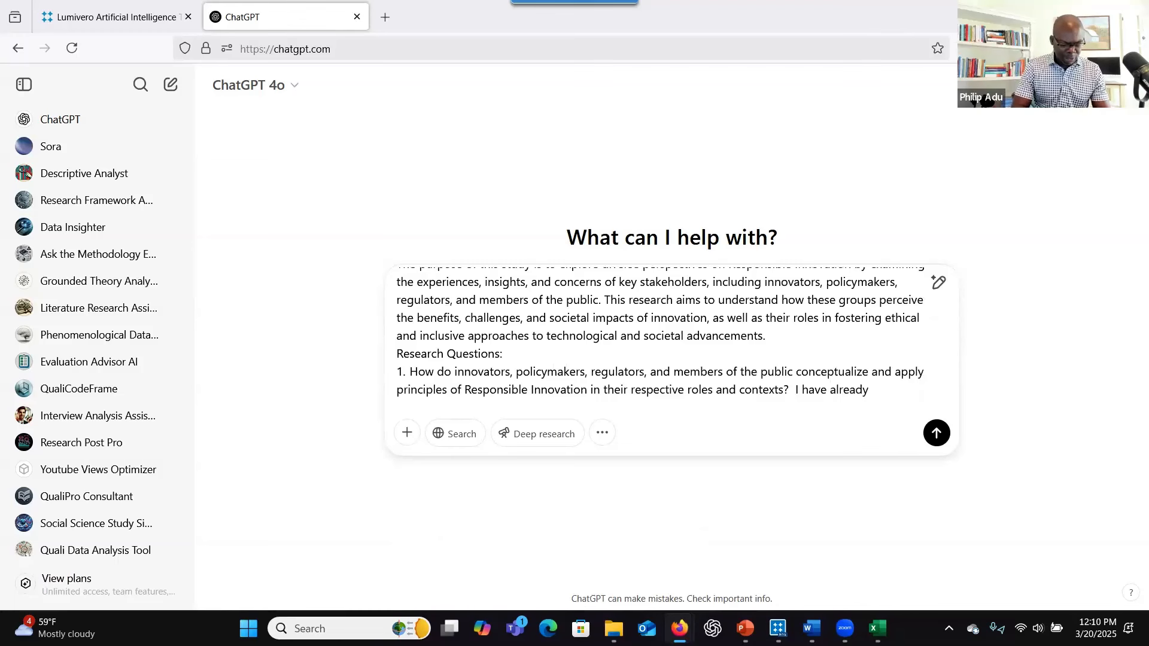
text(created codes. Can)
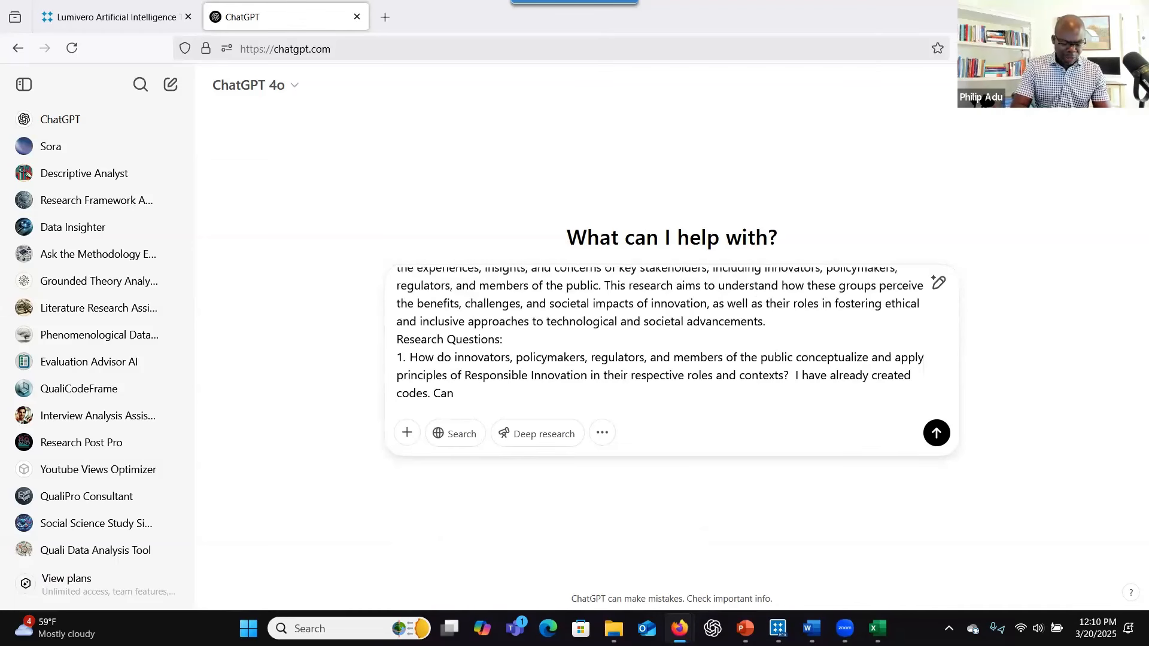
text(ew the codes and categ)
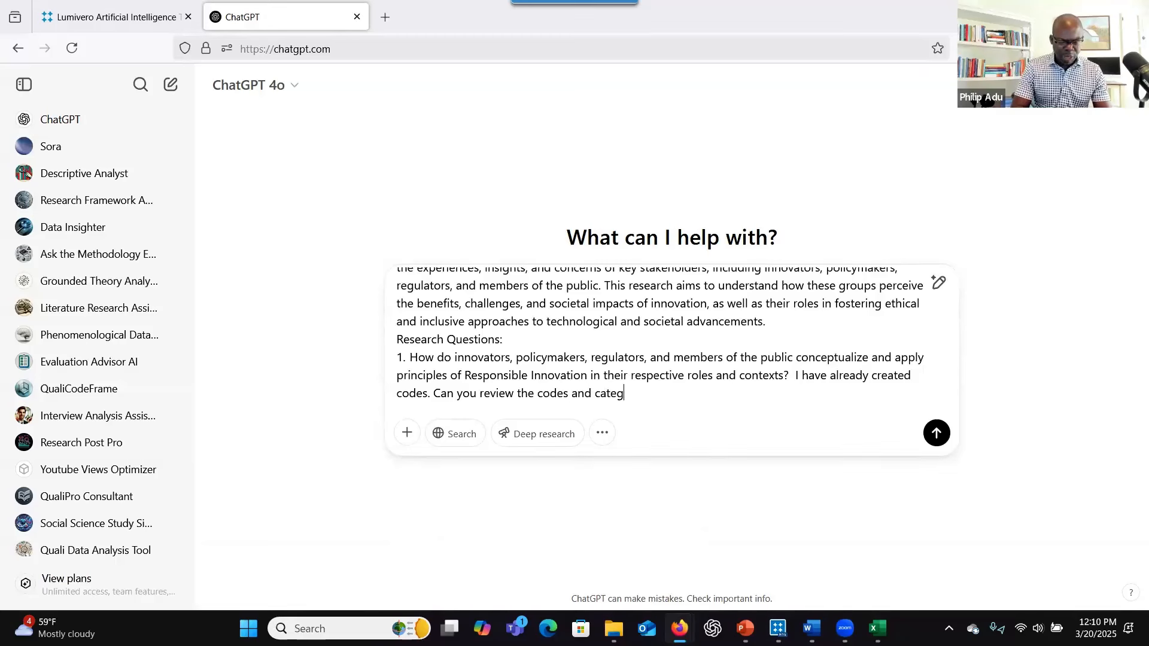
text(orize th)
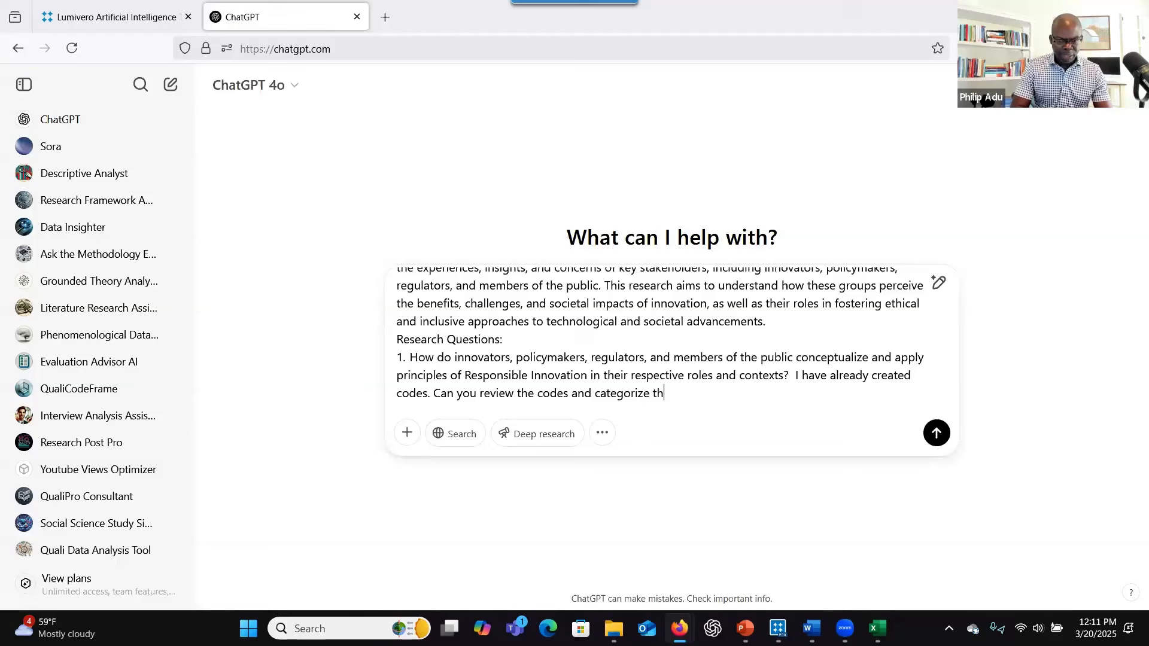
text(em to generate between)
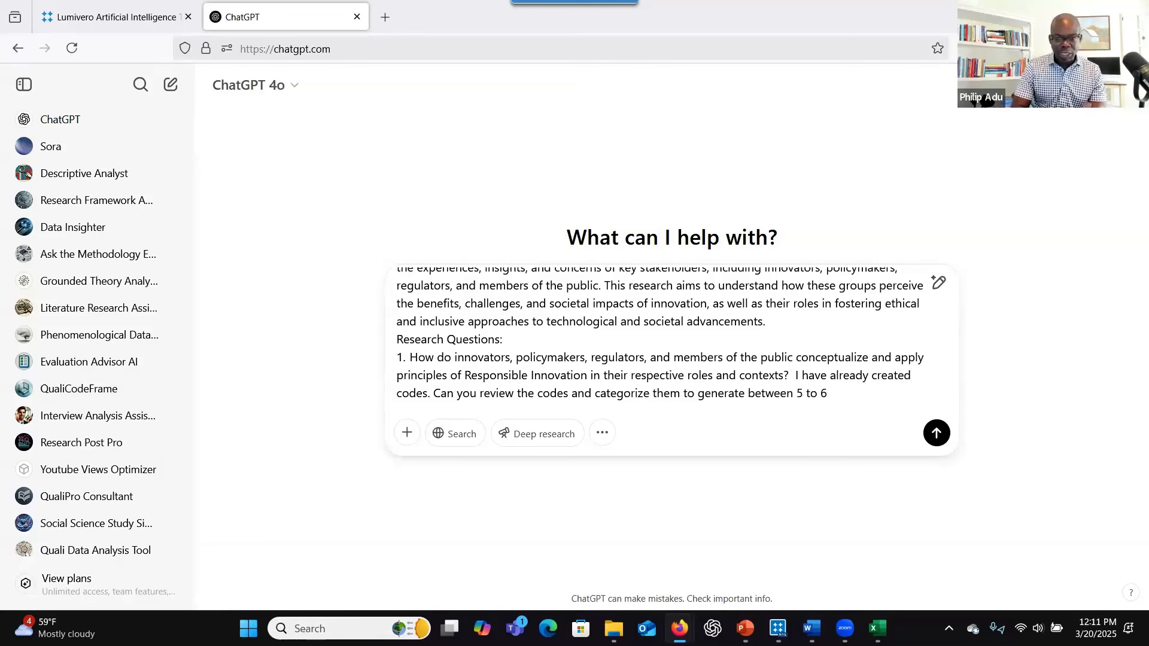
text(5 to 6 themes)
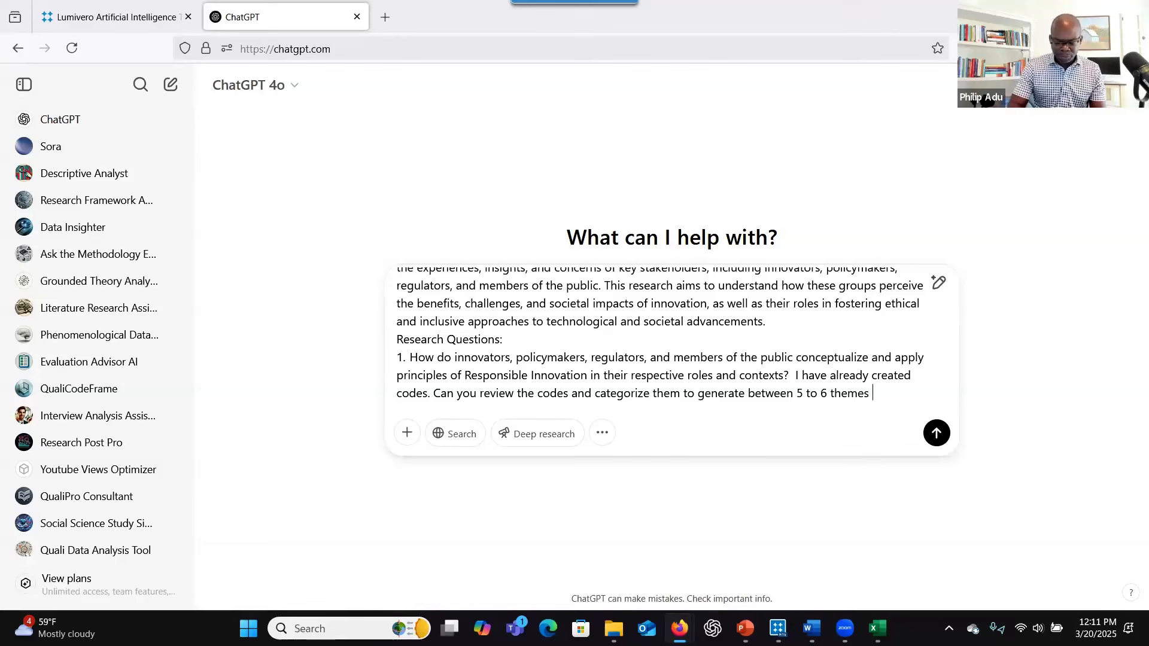
text(. Here are the)
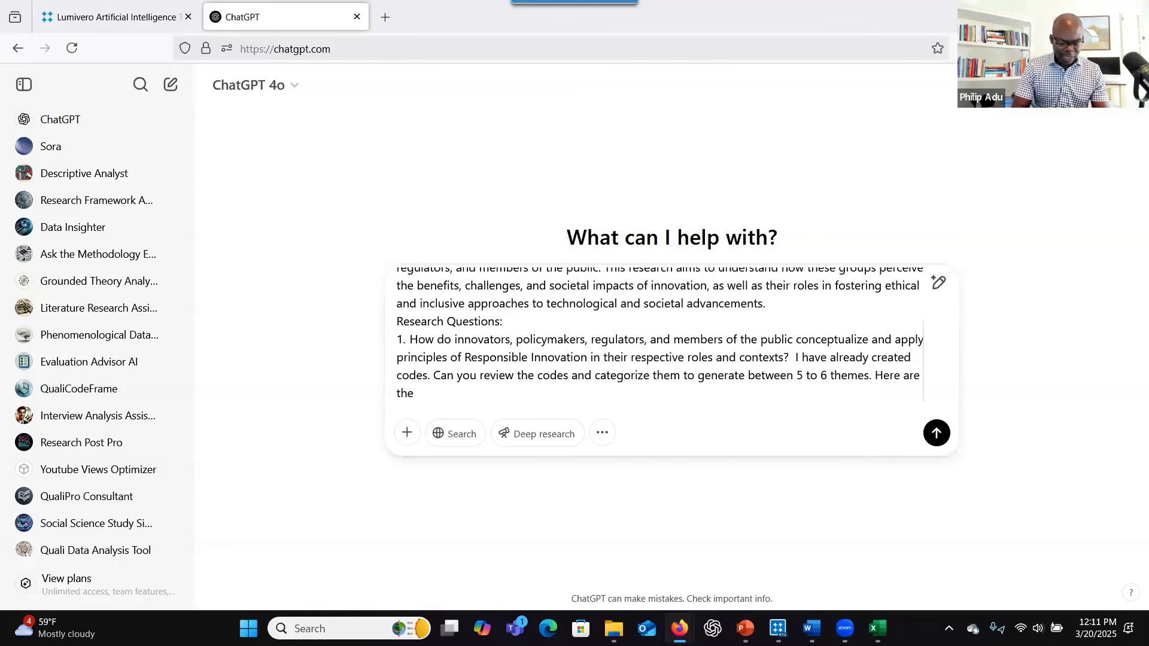
text( coded)
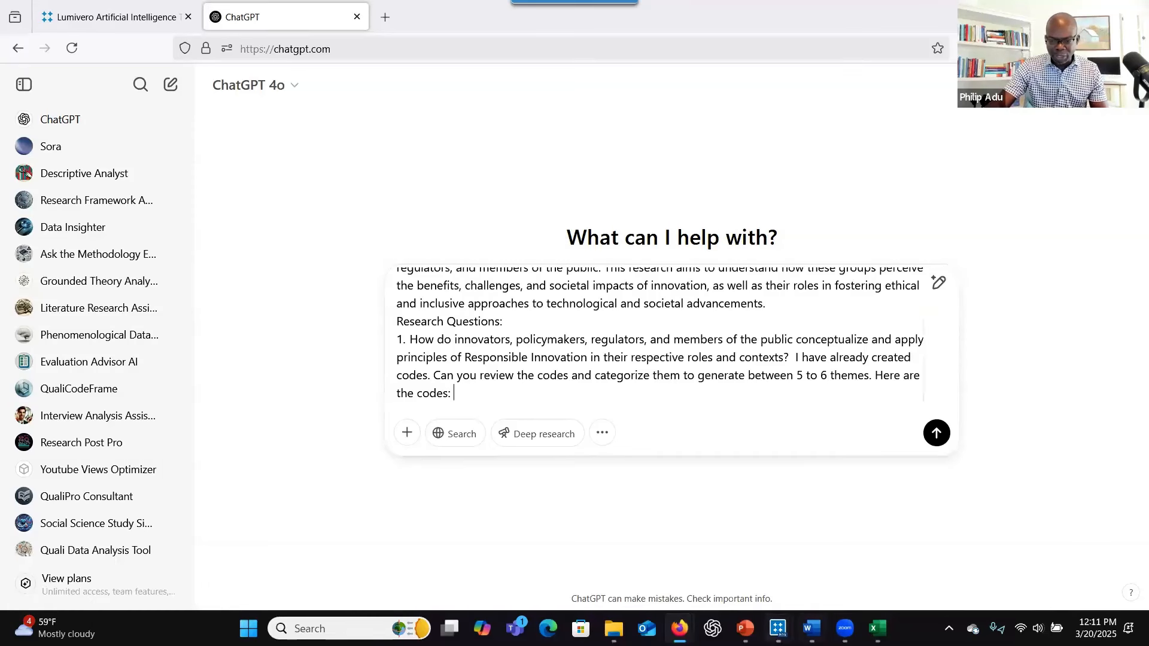
- Copy the RQ1 code names in cells A3:A21 of the Excel workbook "Codes for Research Q 1"
click(875, 629)
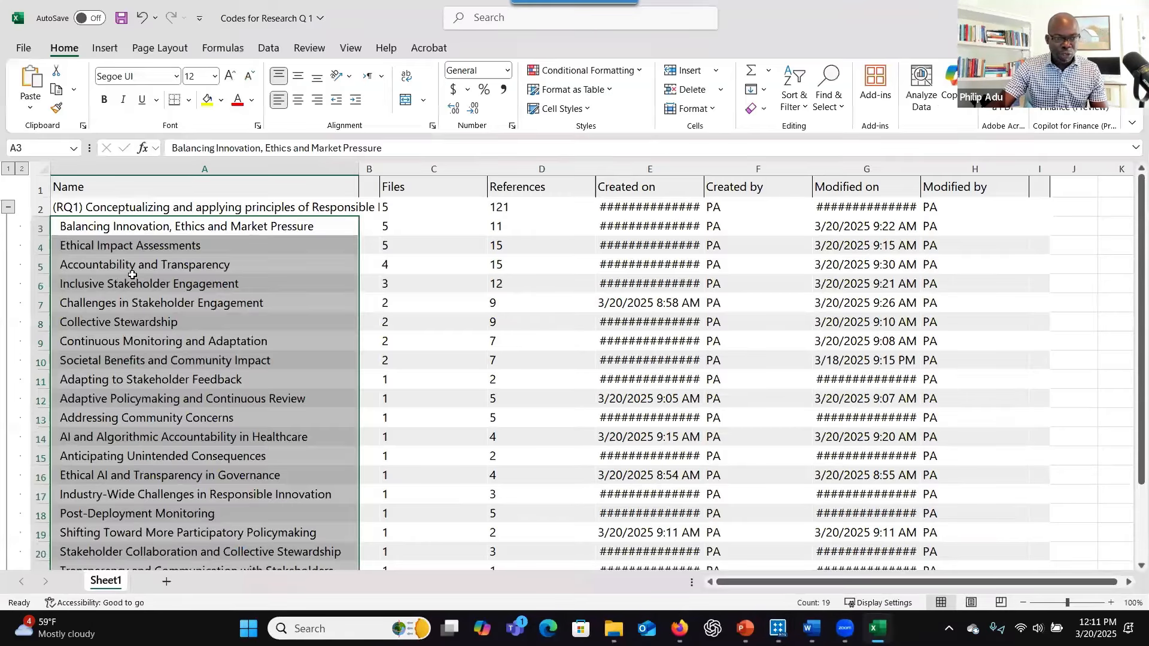
click(133, 275)
drag(135, 226, 216, 497)
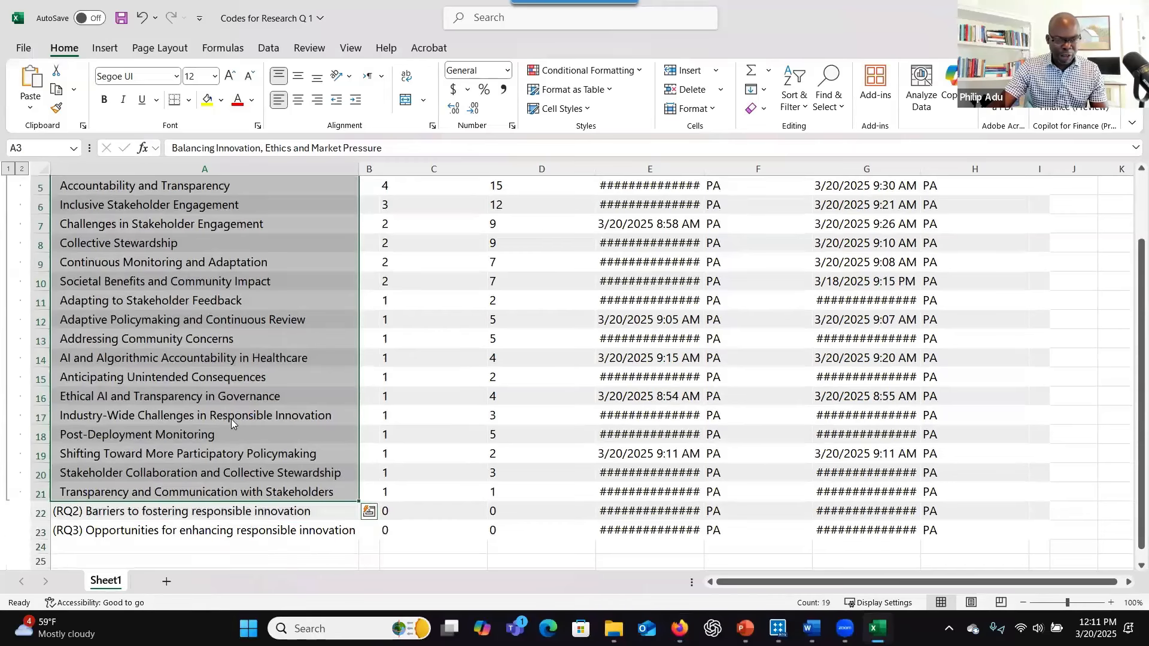
right_click(232, 424)
click(295, 174)
scroll(295, 299, up, 2)
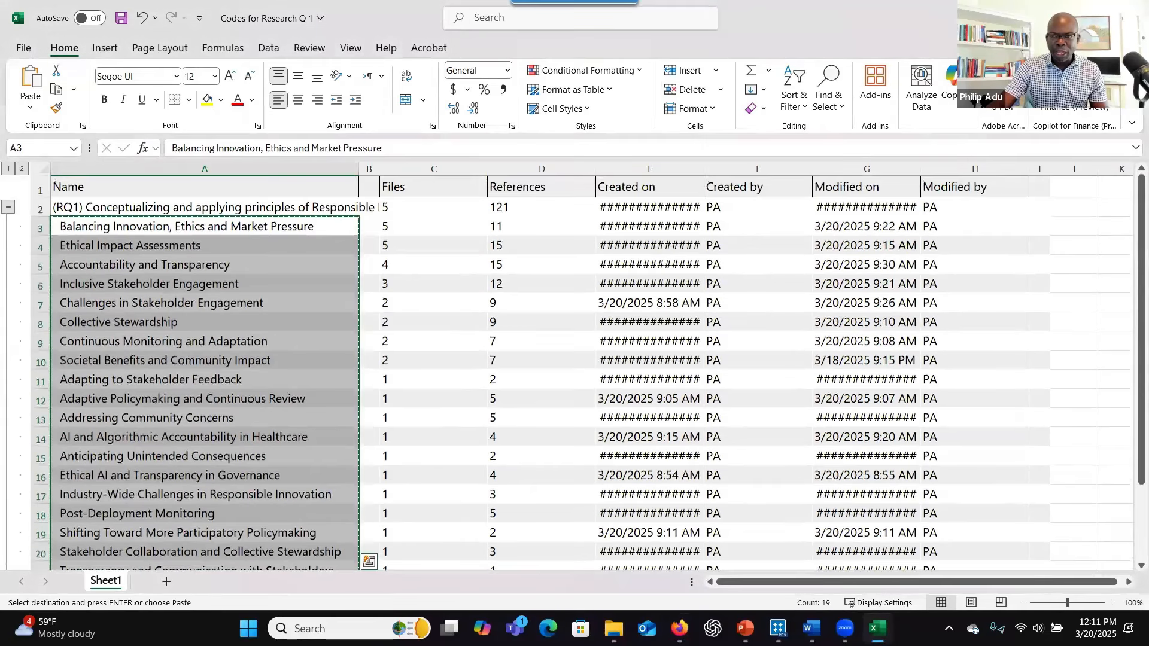
- Return to ChatGPT, paste the copied code names at the end of the prompt and submit it
key(alt+Tab)
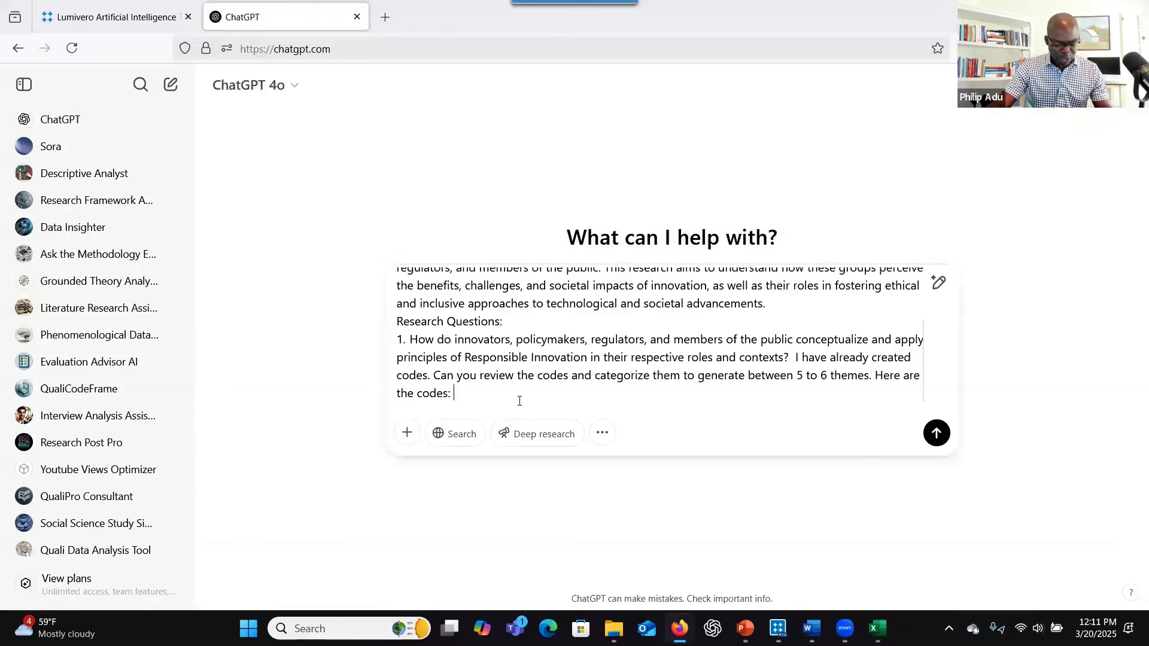
key(ctrl+v)
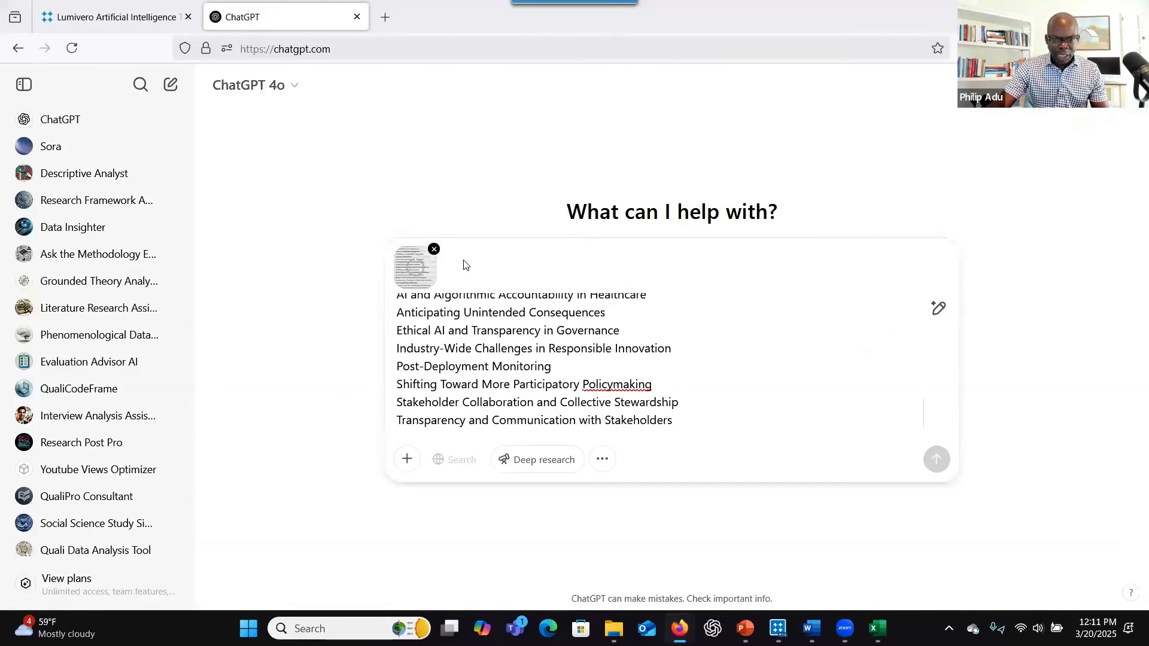
click(937, 433)
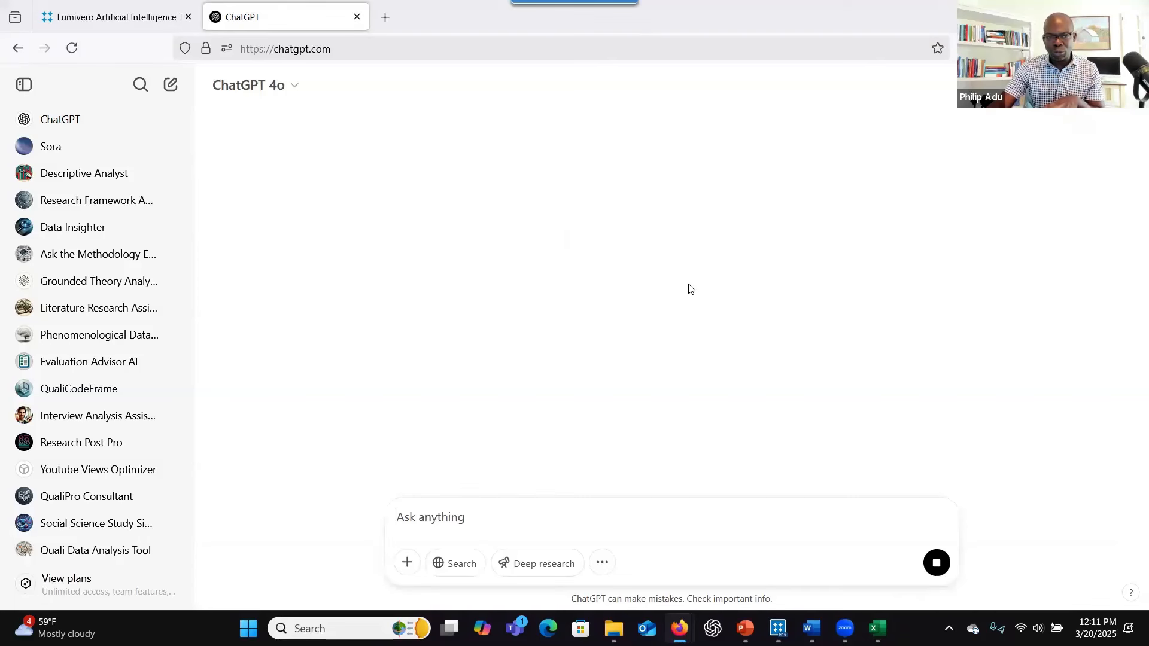
- Examine the themes and grouped codes in ChatGPT's response, comparing them with the study details and code list in the submitted prompt
scroll(694, 287, down, 5)
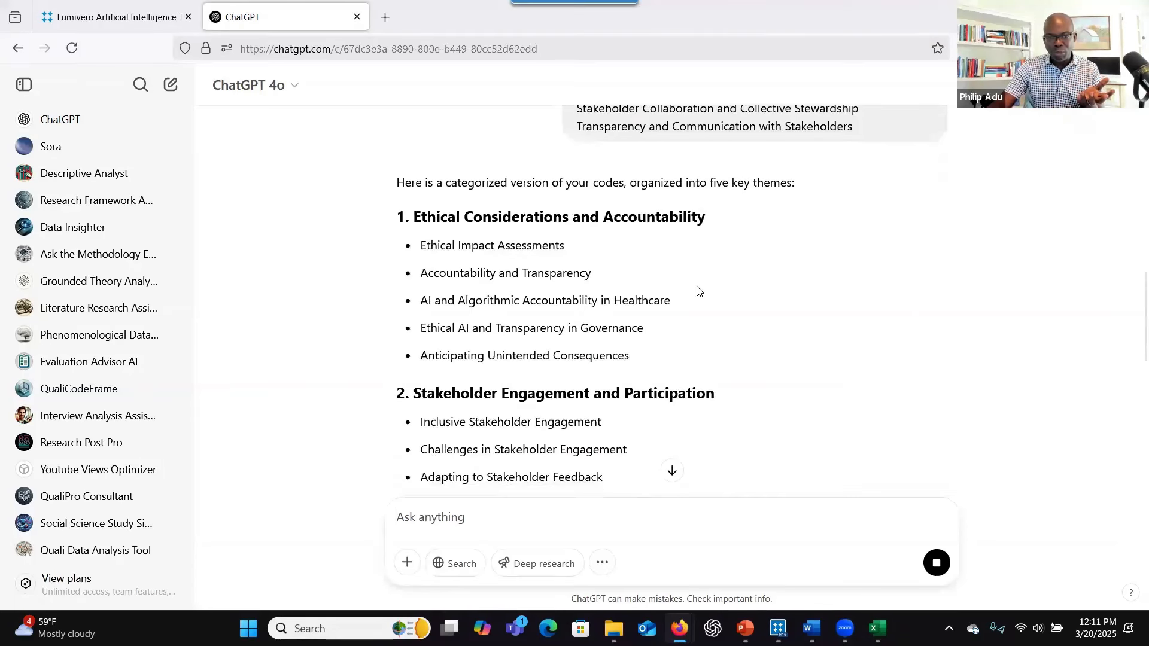
scroll(700, 288, down, 8)
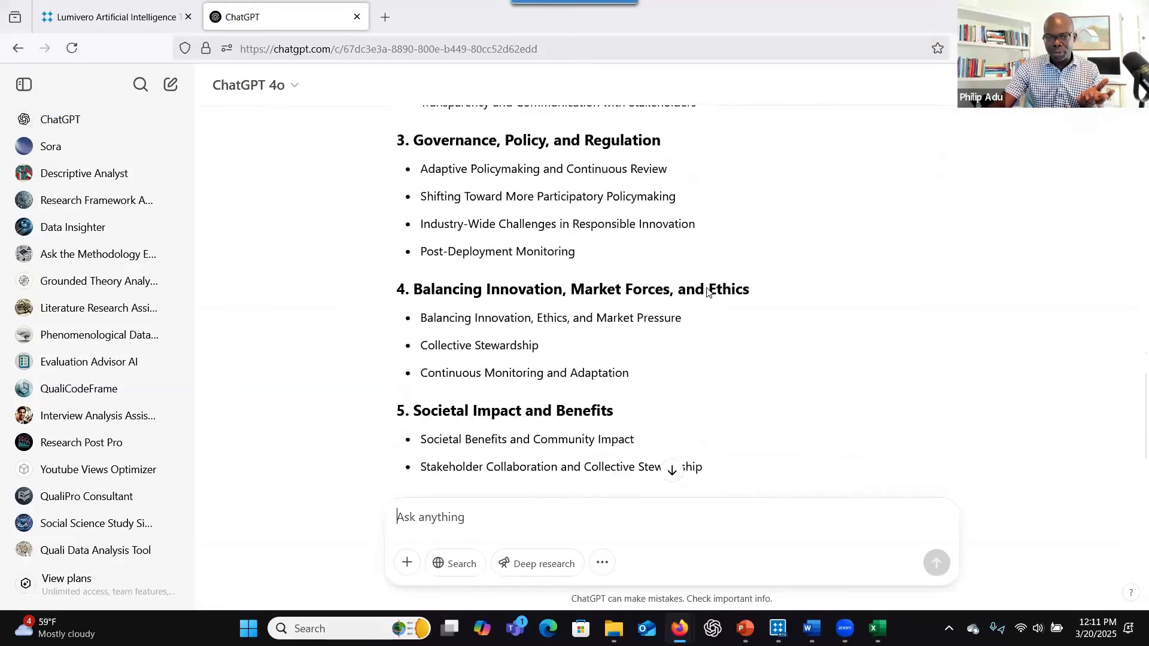
scroll(706, 292, up, 10)
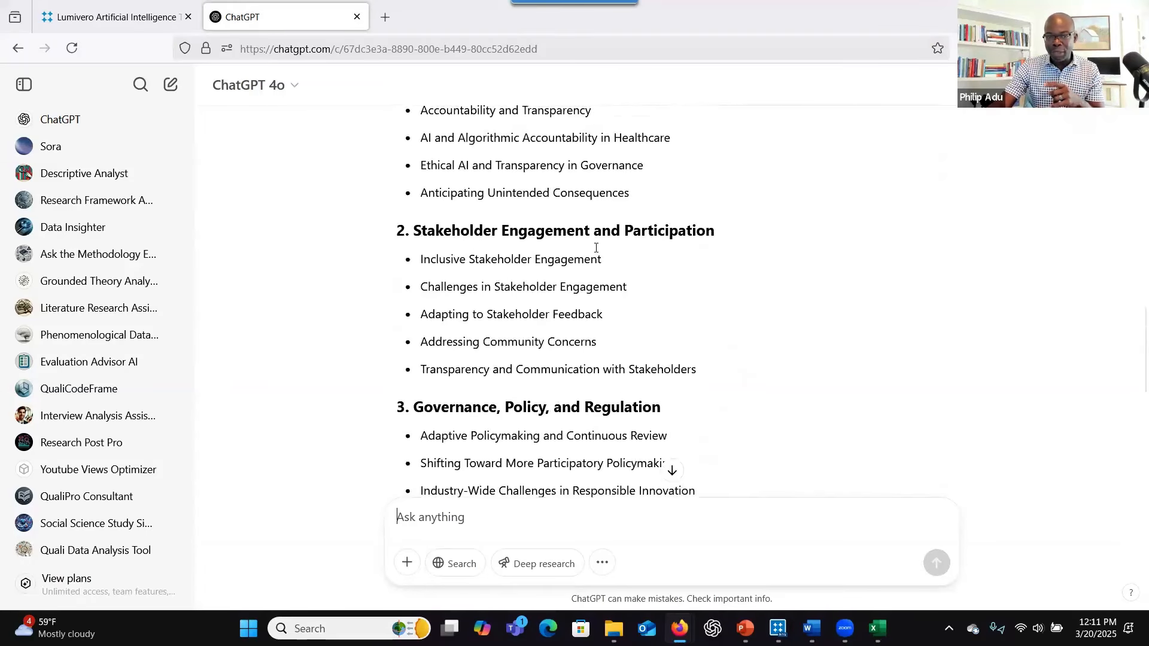
drag(423, 249, 711, 253)
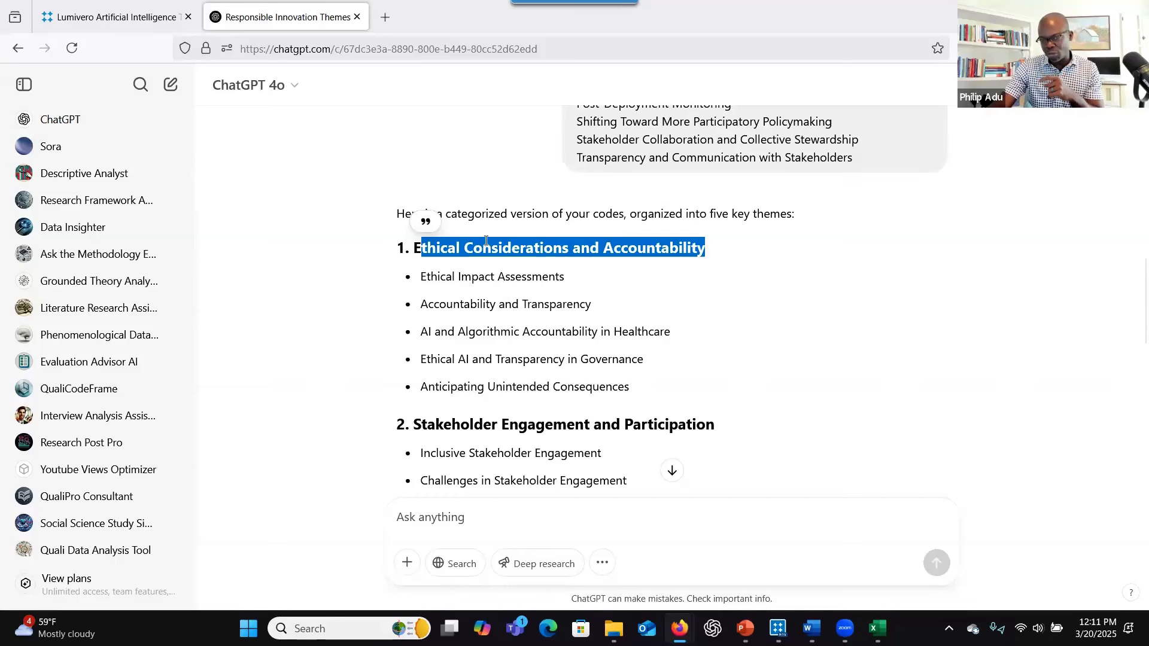
scroll(486, 377, down, 10)
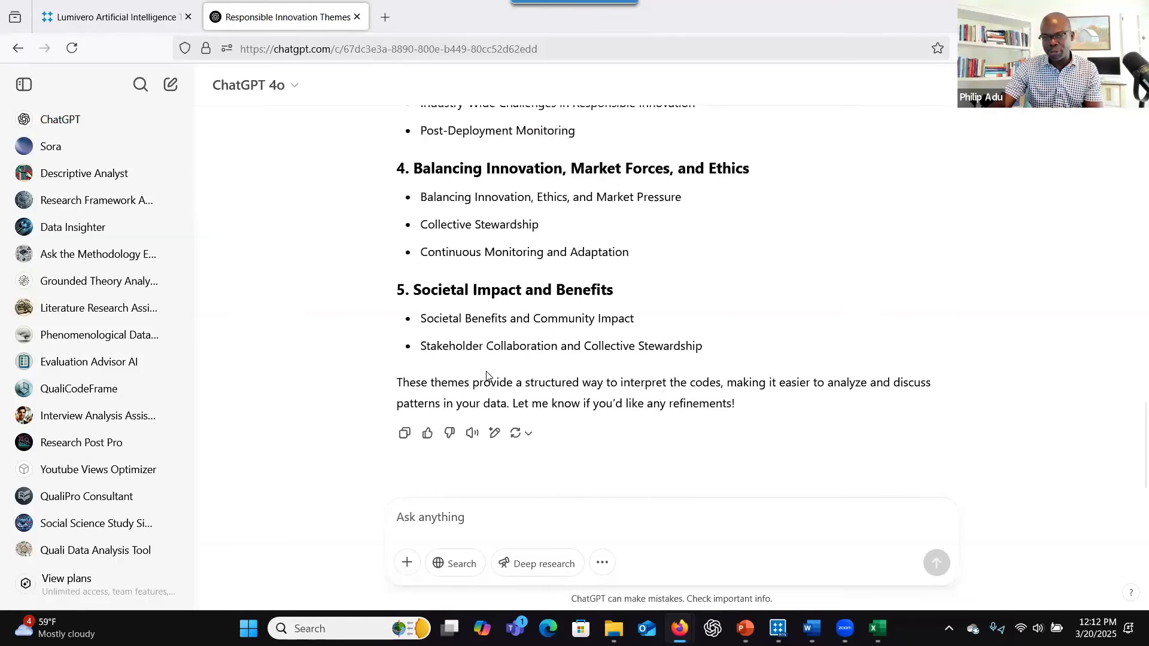
scroll(488, 372, up, 20)
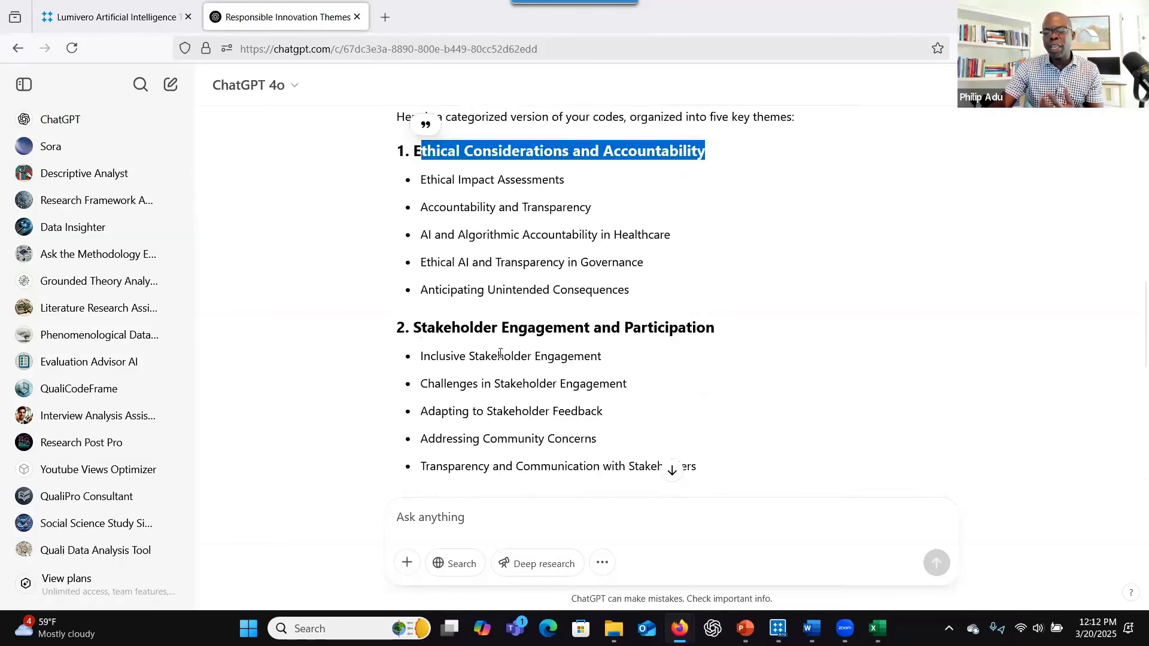
scroll(500, 357, up, 3)
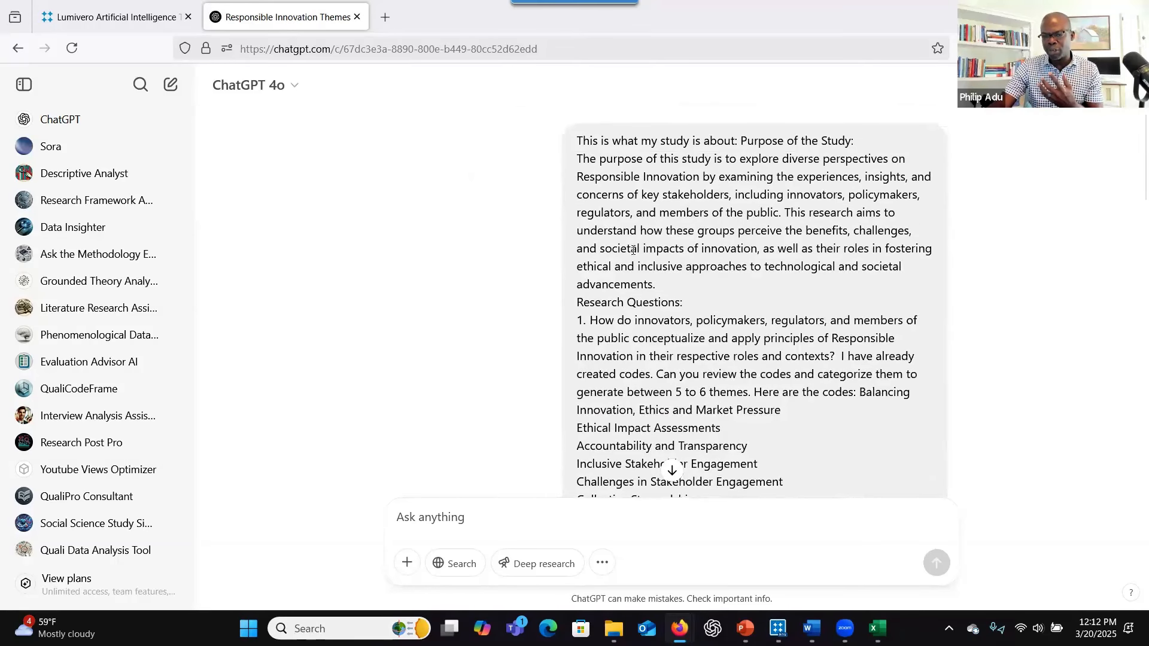
drag(609, 177, 639, 313)
scroll(635, 318, down, 5)
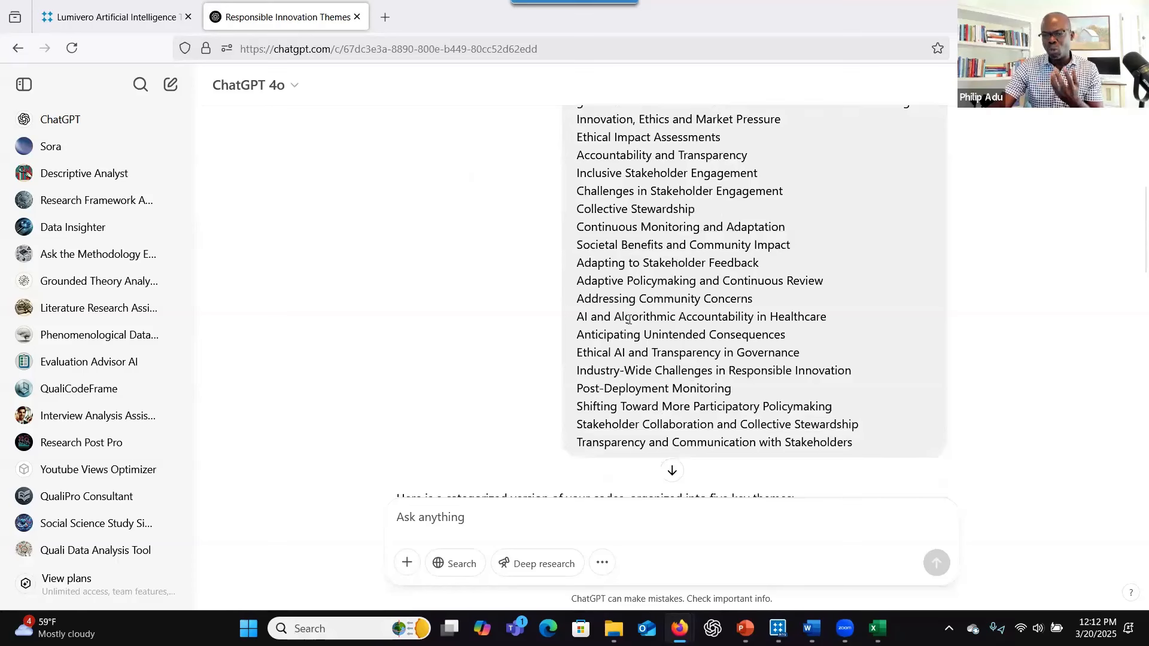
scroll(632, 318, down, 2)
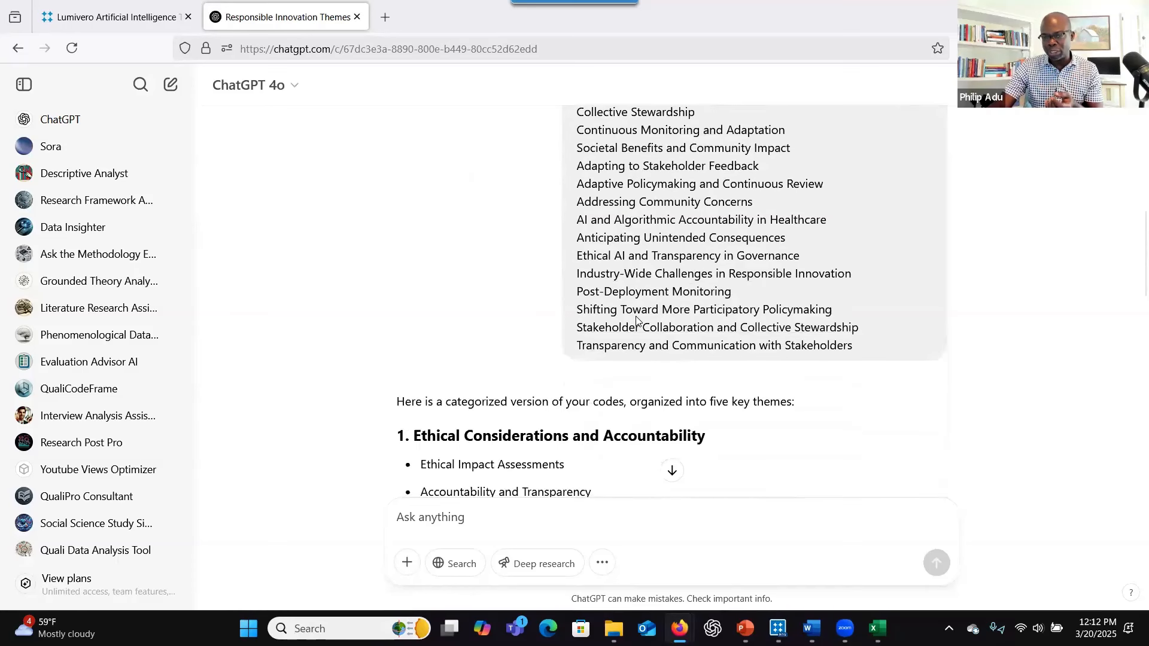
scroll(636, 321, down, 12)
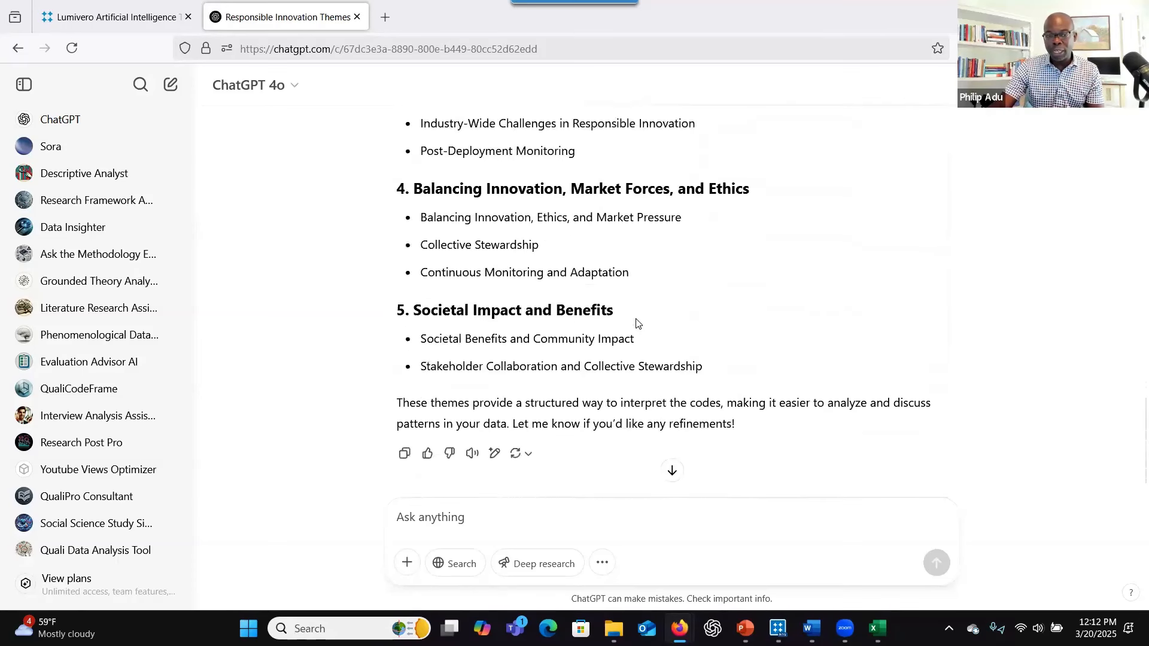
scroll(637, 323, down, 1)
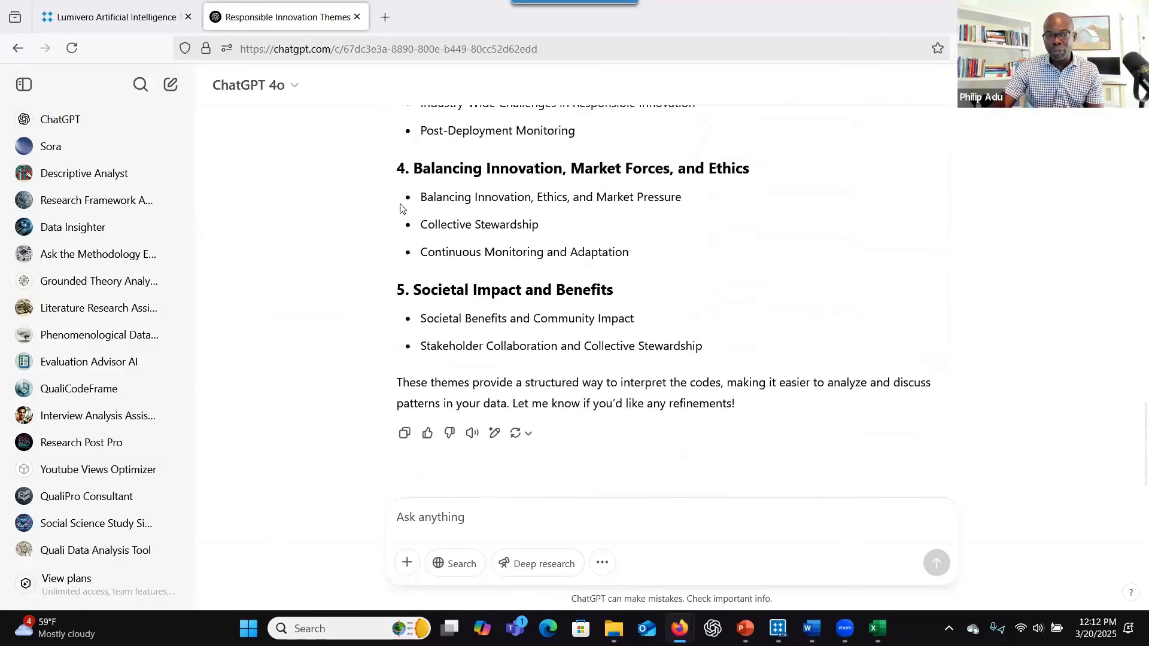
- Review the available ChatGPT models and keep GPT-4o selected
click(291, 90)
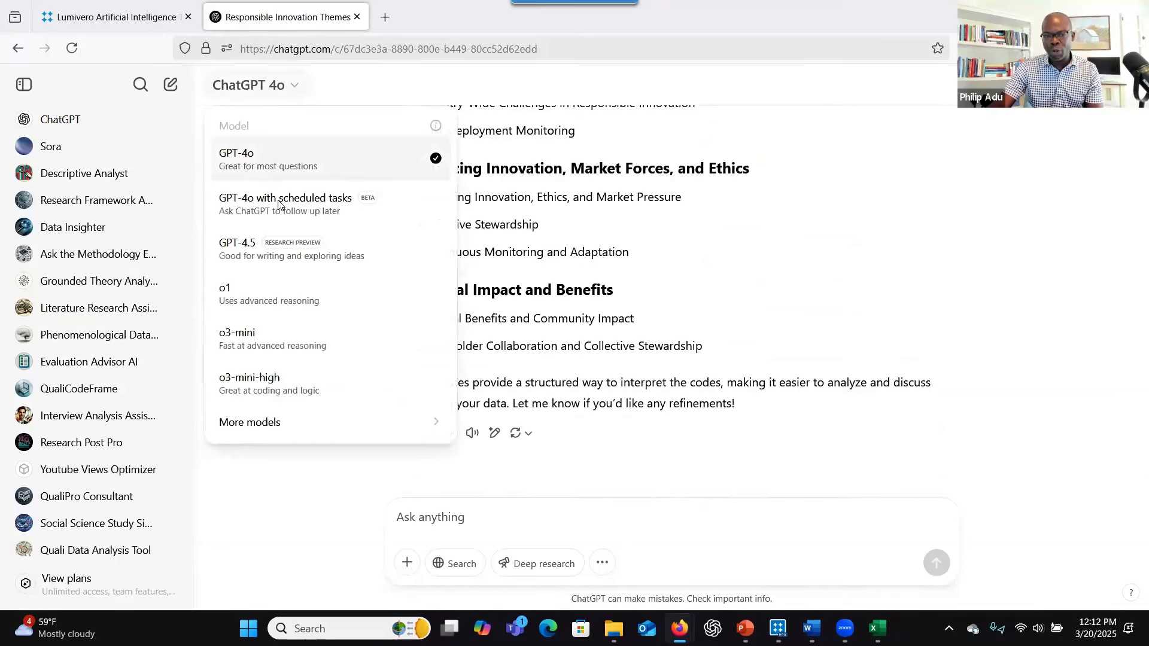
click(250, 167)
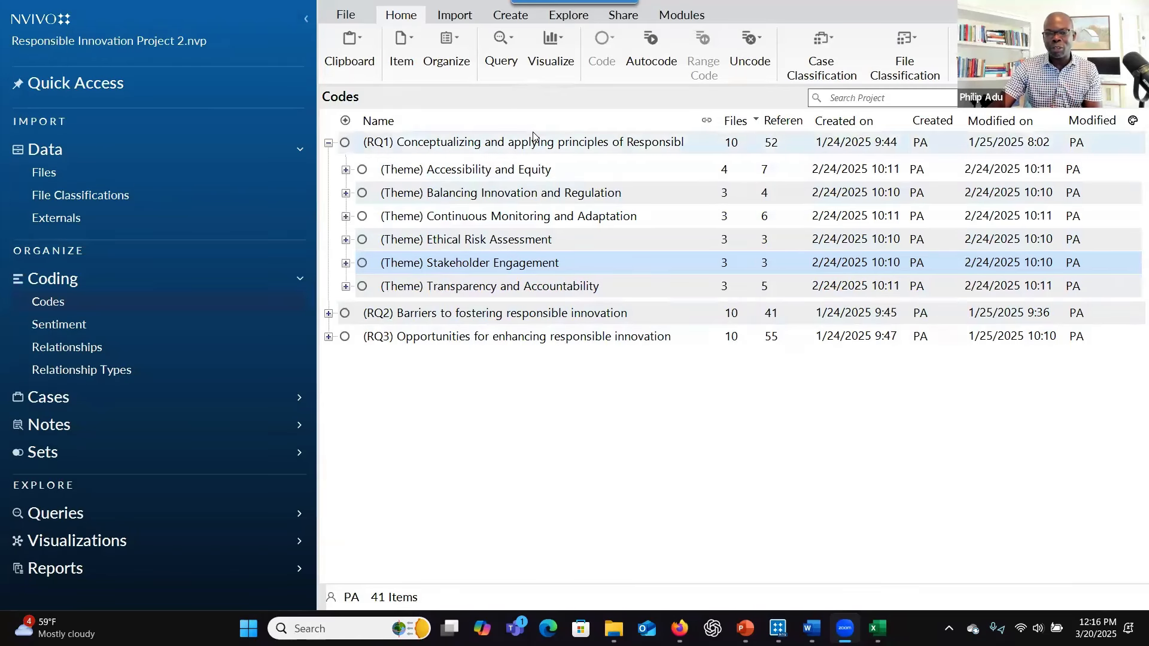
- Switch to NVivo and run a Word Frequency query on the selected code "(RQ1) Conceptualizing and applying principles of Responsible…"
click(568, 15)
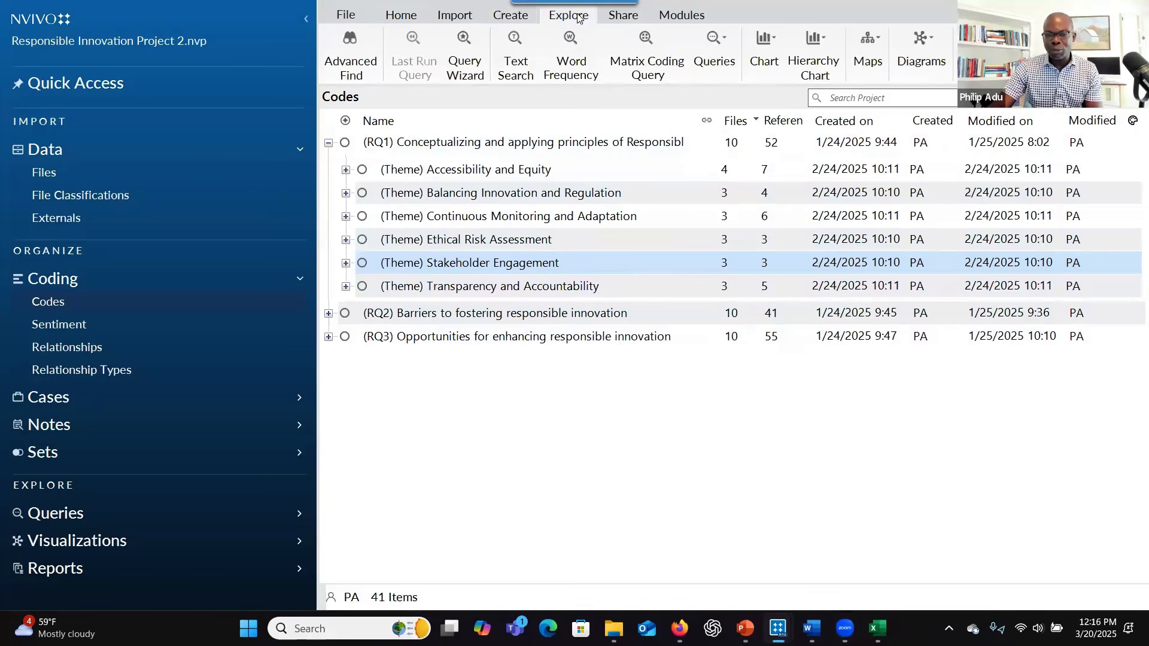
click(565, 67)
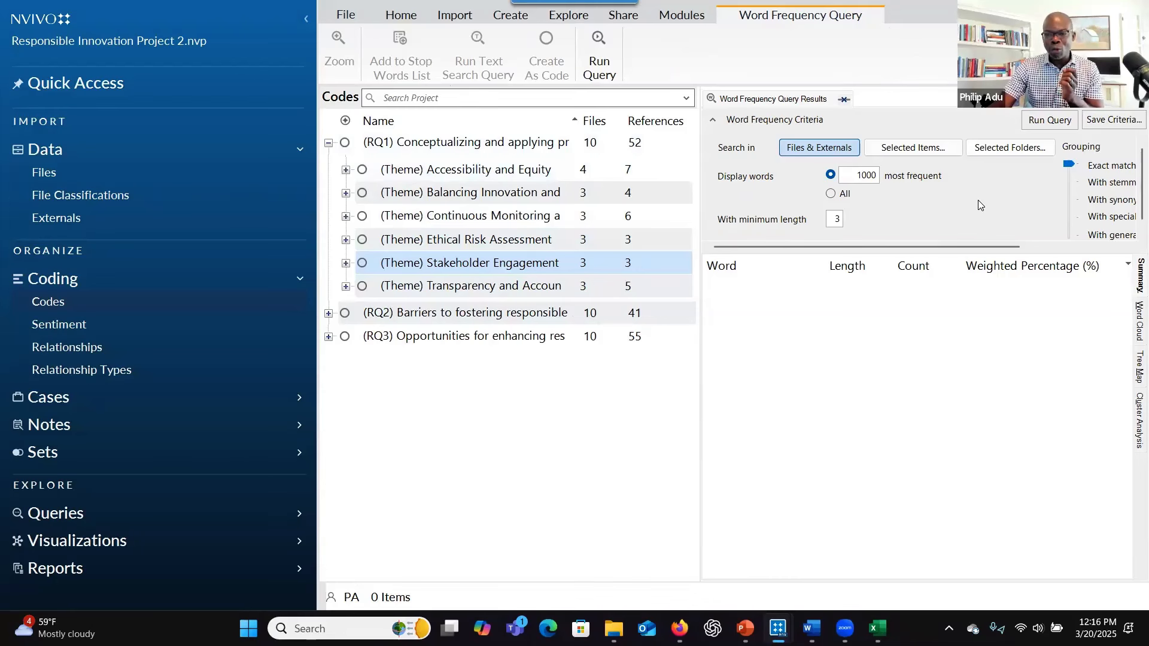
click(894, 154)
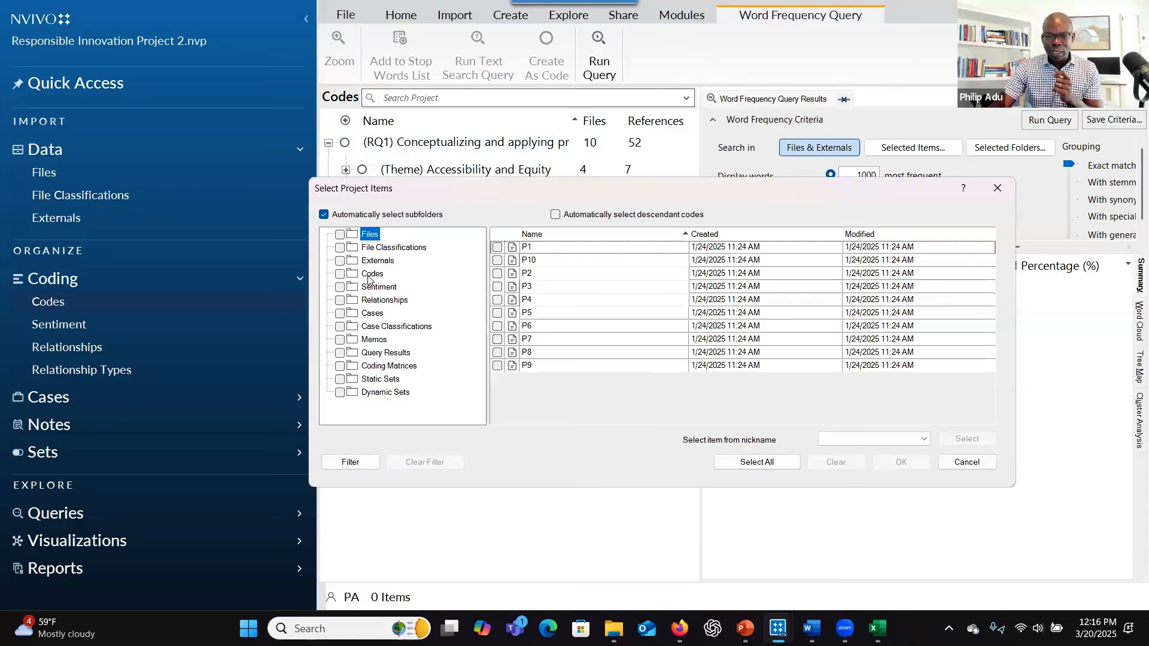
click(369, 276)
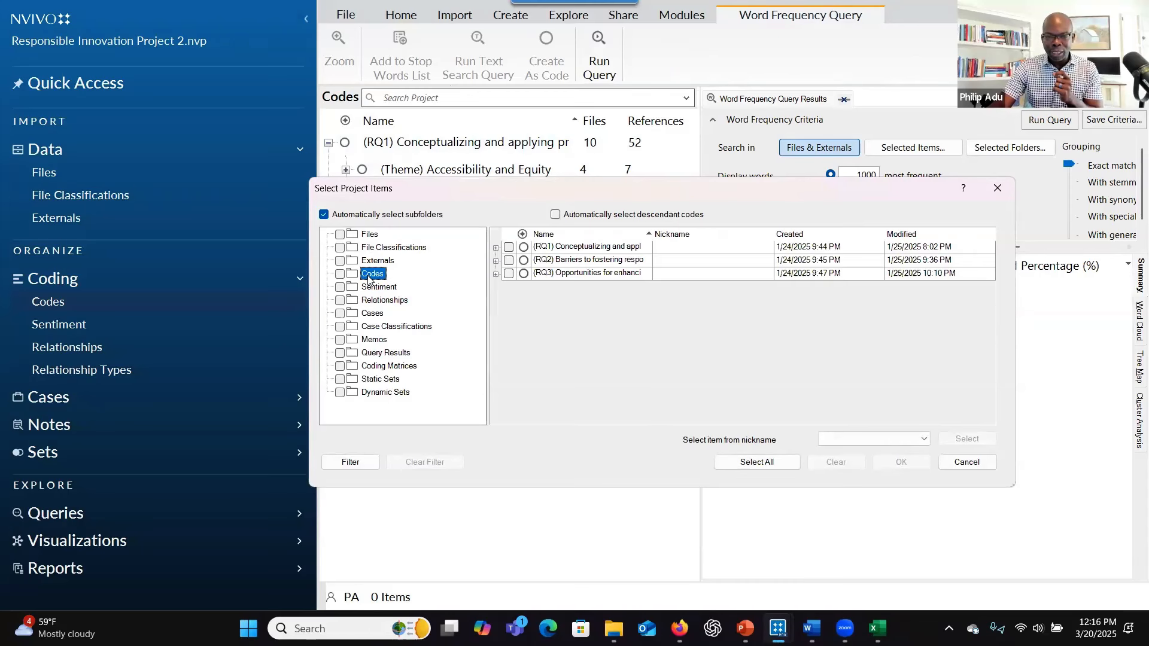
click(508, 248)
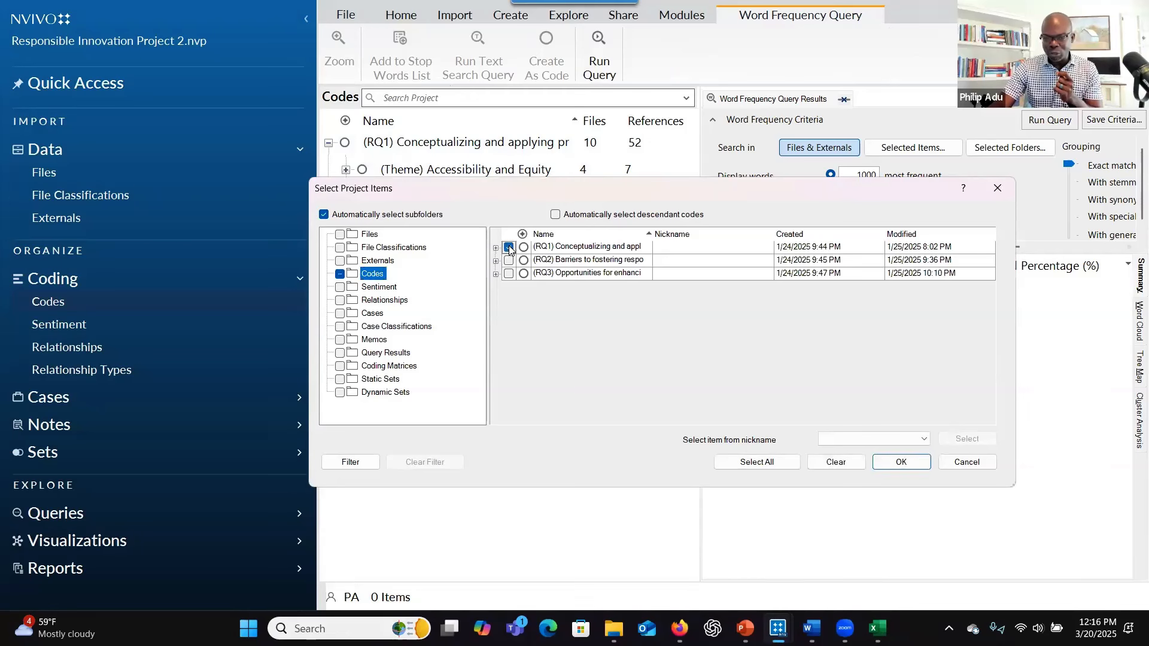
click(899, 463)
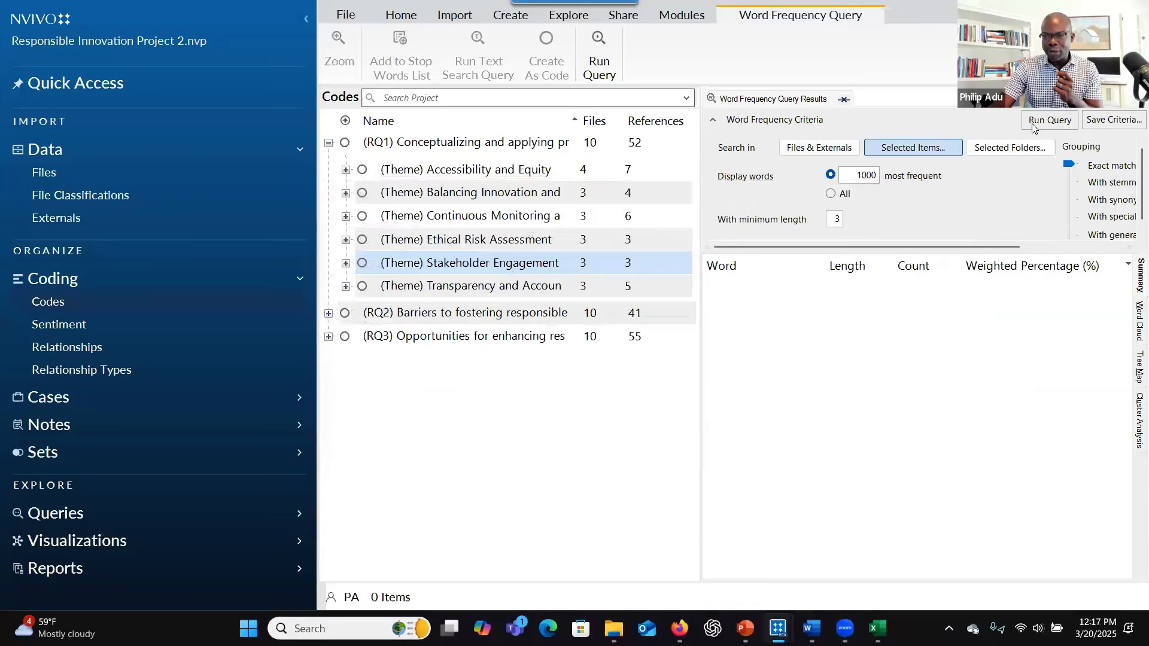
click(1035, 119)
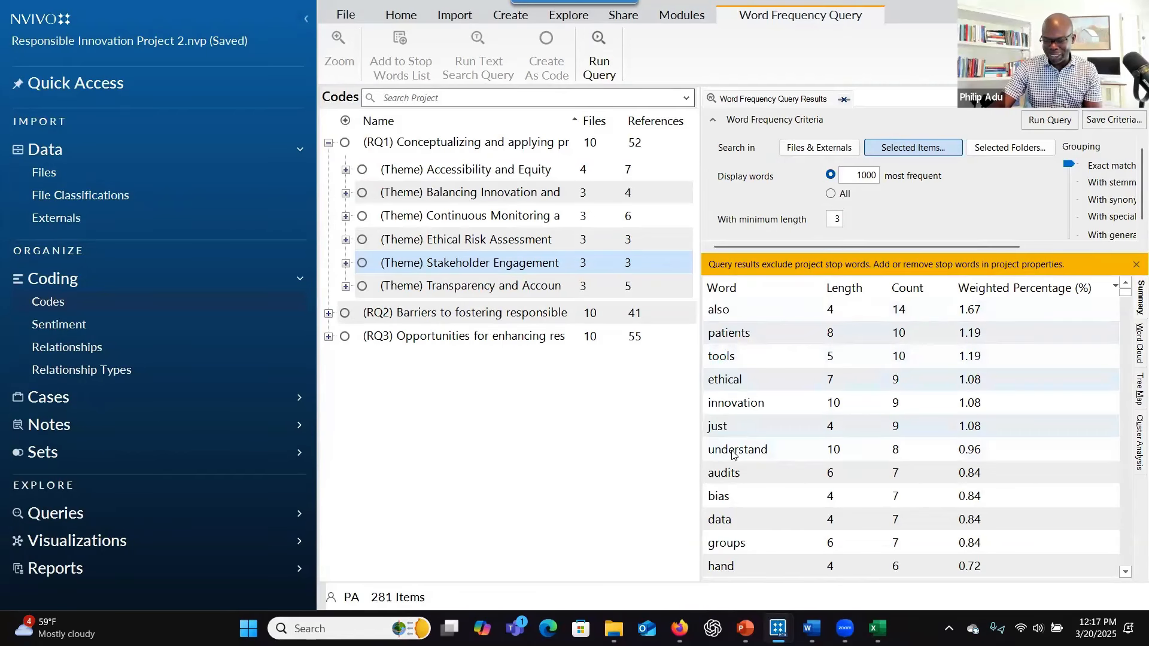
- Show the word frequency results as a word cloud and apply a multicoloured horizontal style on a white background
click(1133, 355)
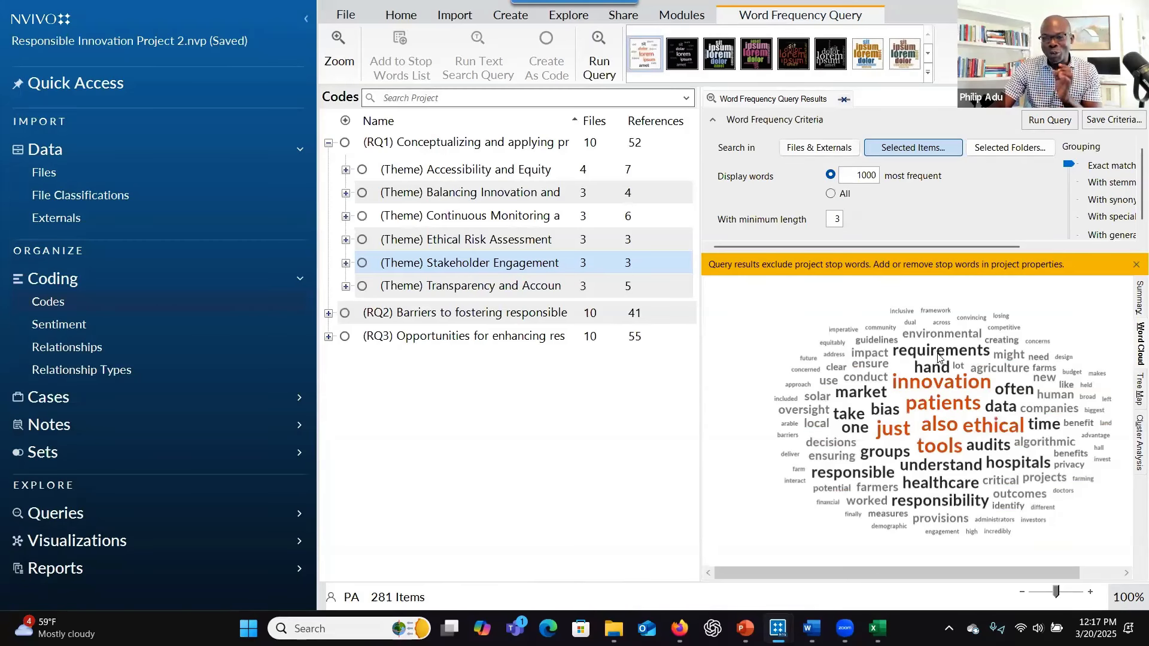
click(927, 73)
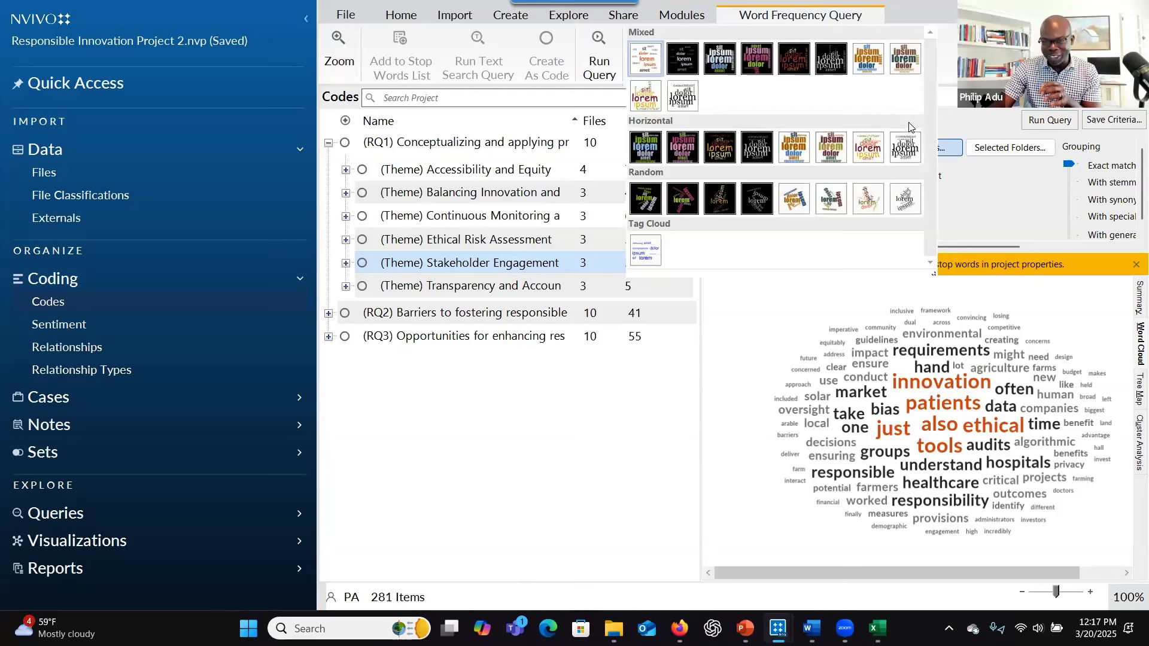
click(875, 158)
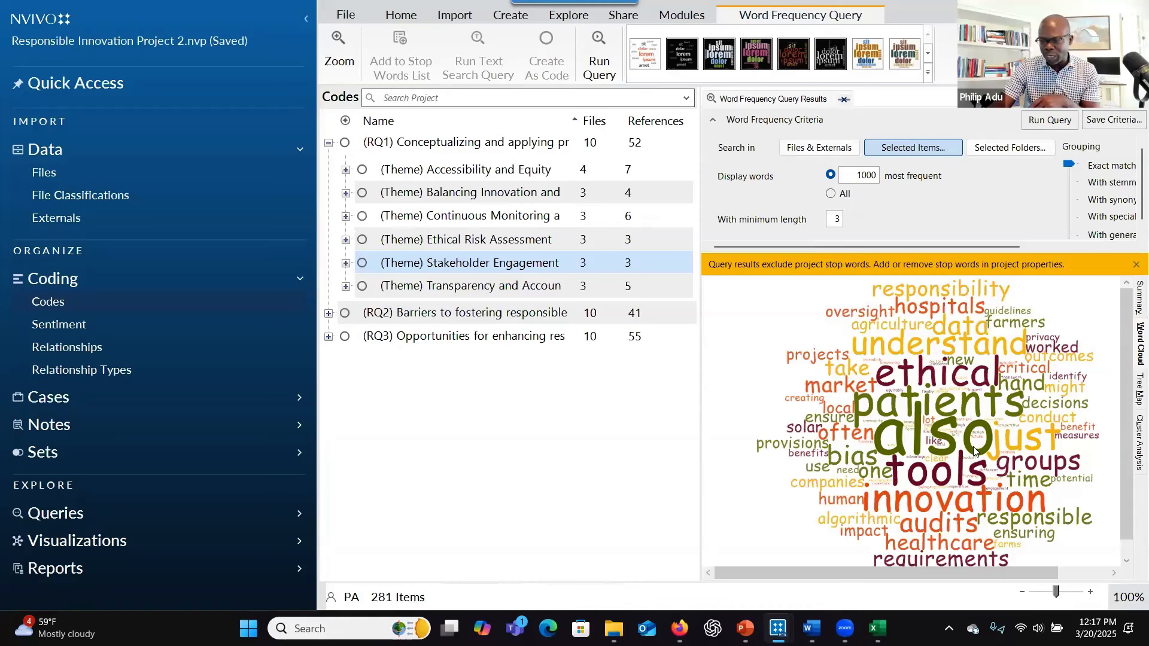
- Add "also" and "just" from the word cloud to the stop words list, and rerun the word frequency query
right_click(938, 422)
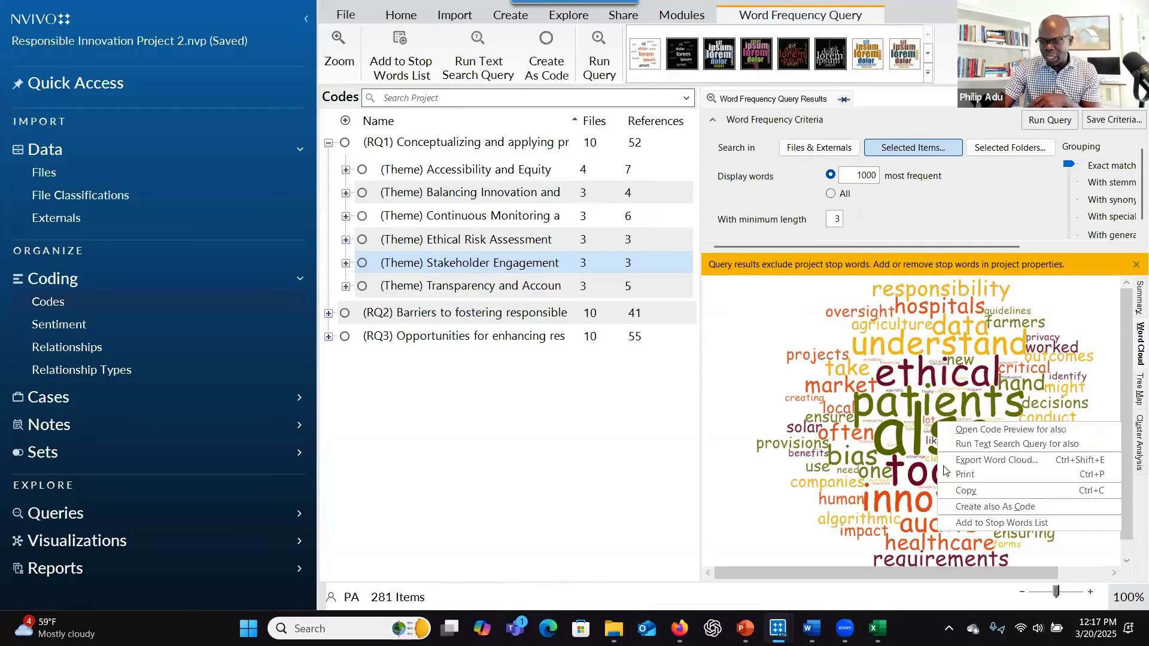
click(968, 523)
key(Return)
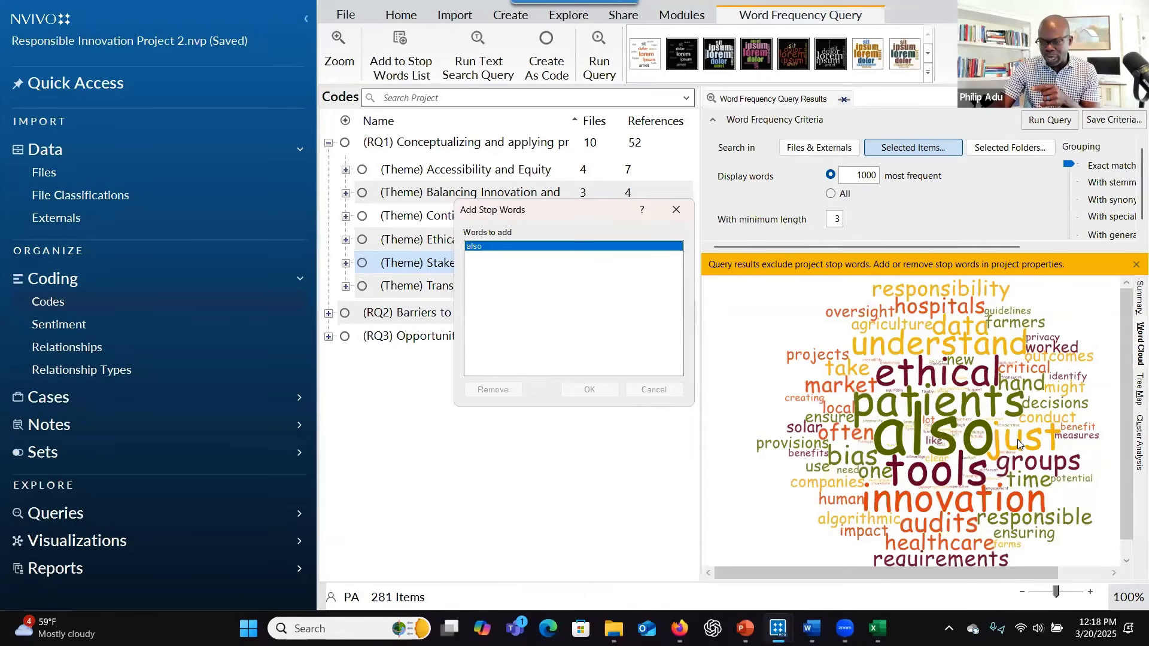
right_click(1019, 443)
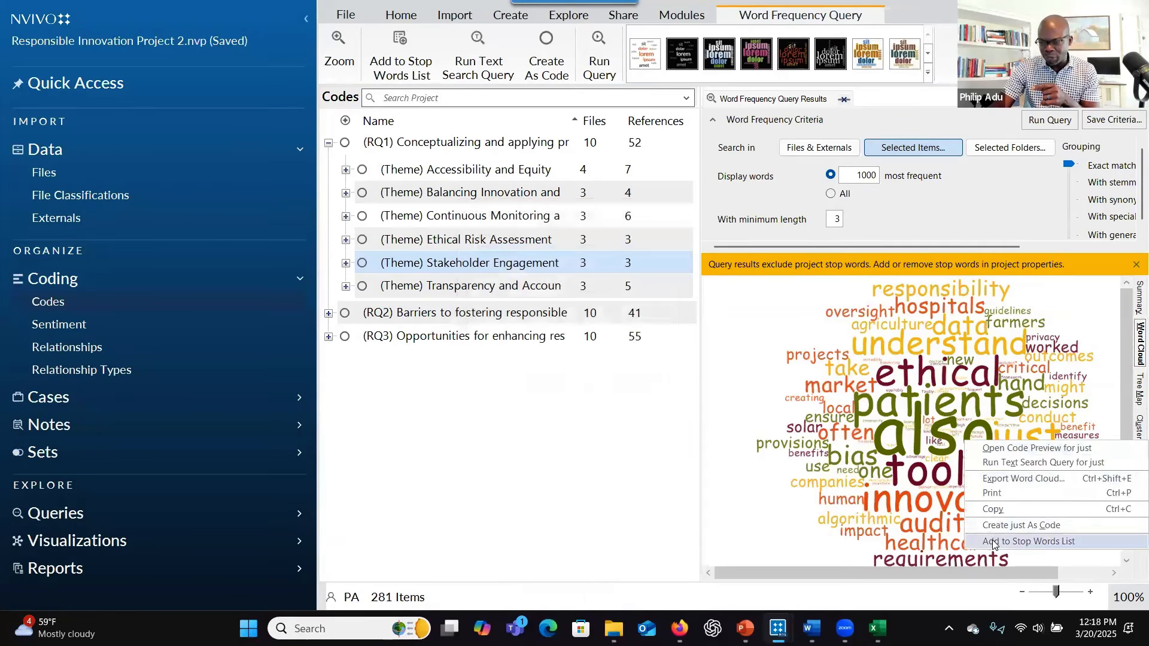
click(1028, 542)
click(603, 387)
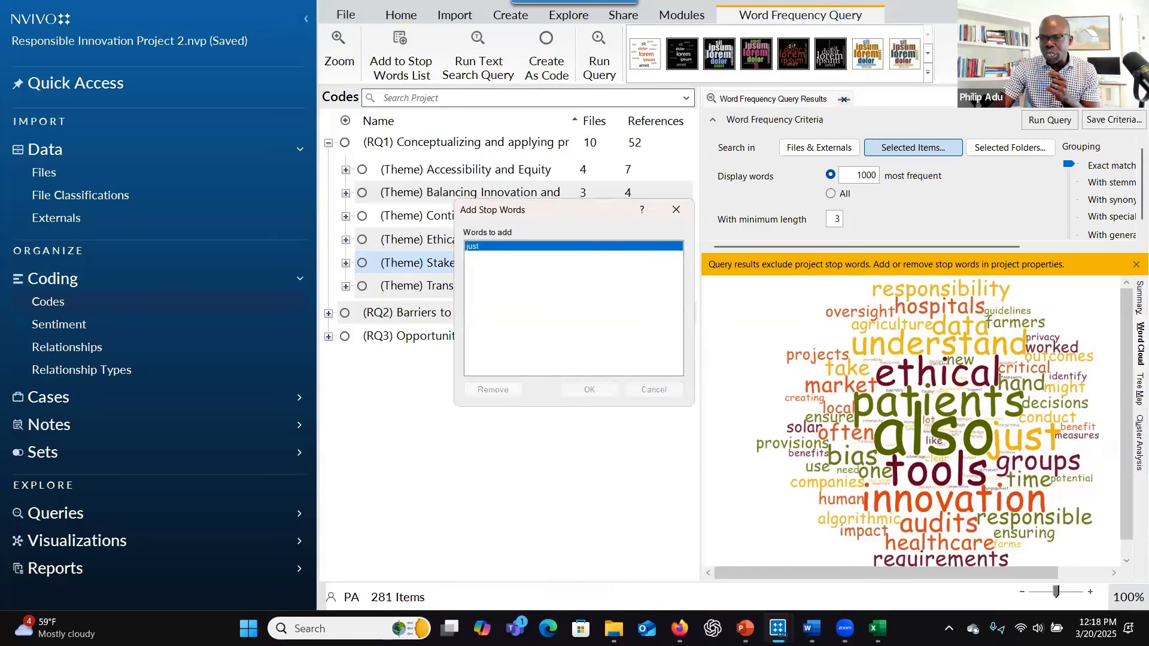
click(1054, 122)
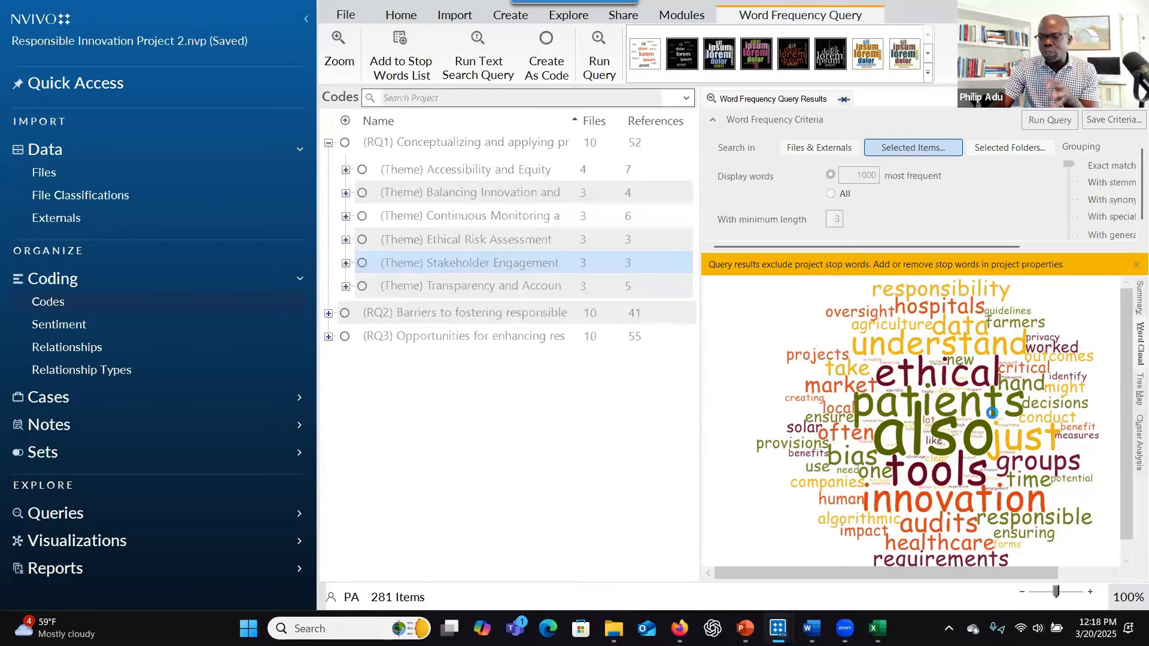
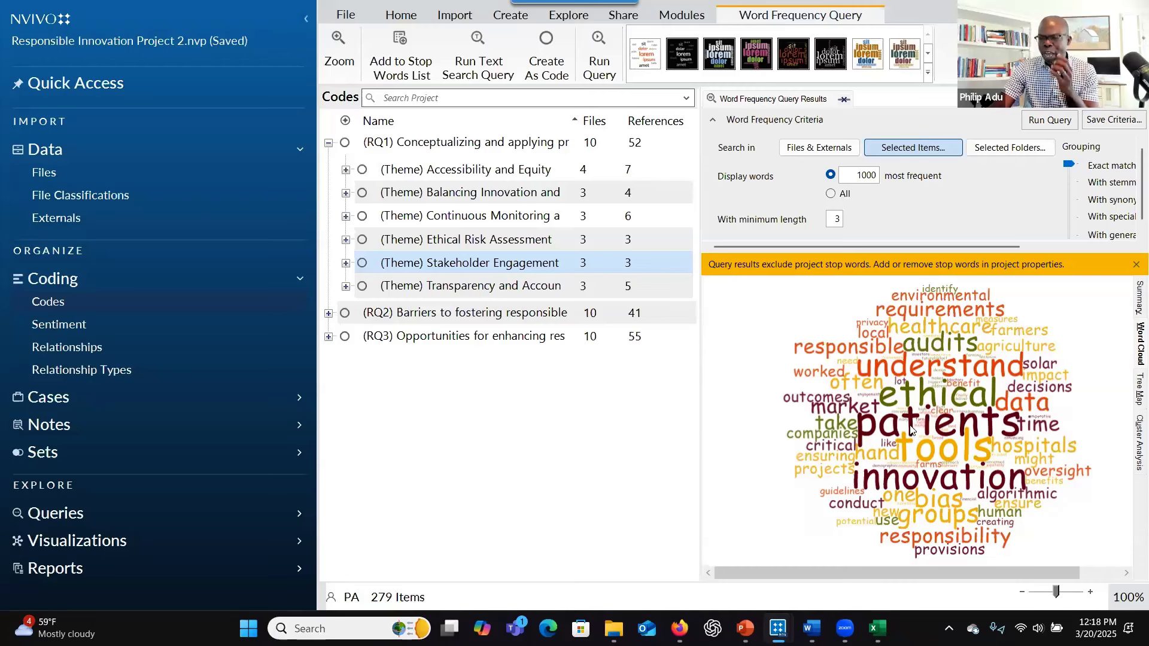
- Run a Text Search query for "audits" from the word cloud and highlight the "include provisions for conducting" branch in its word tree
right_click(941, 343)
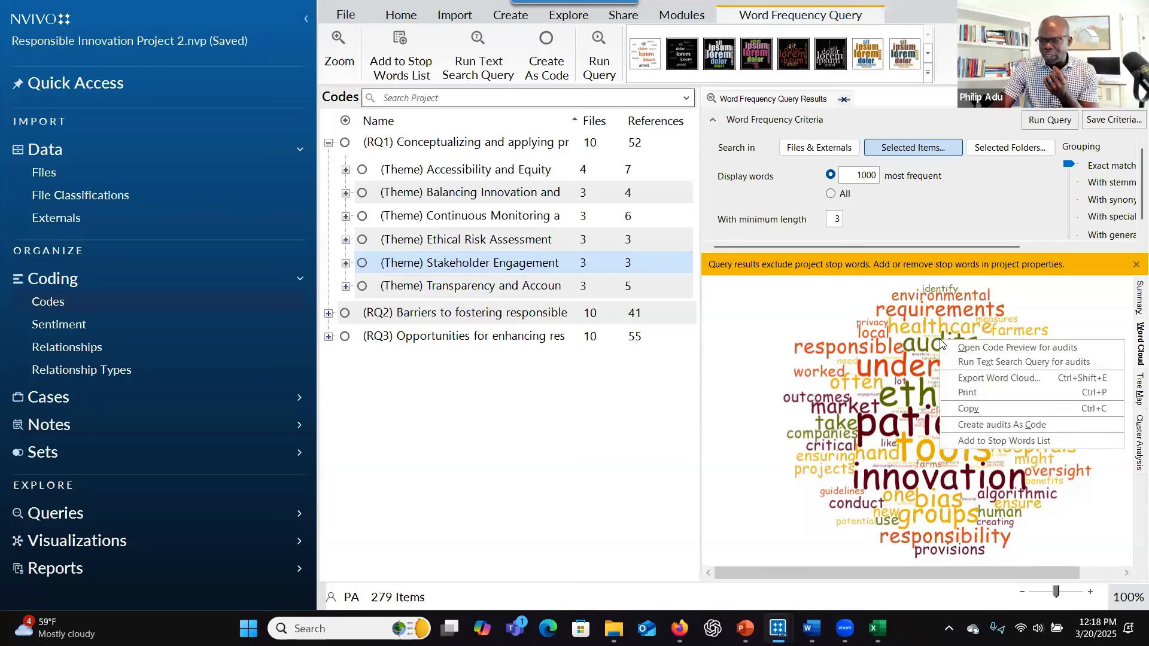
click(972, 363)
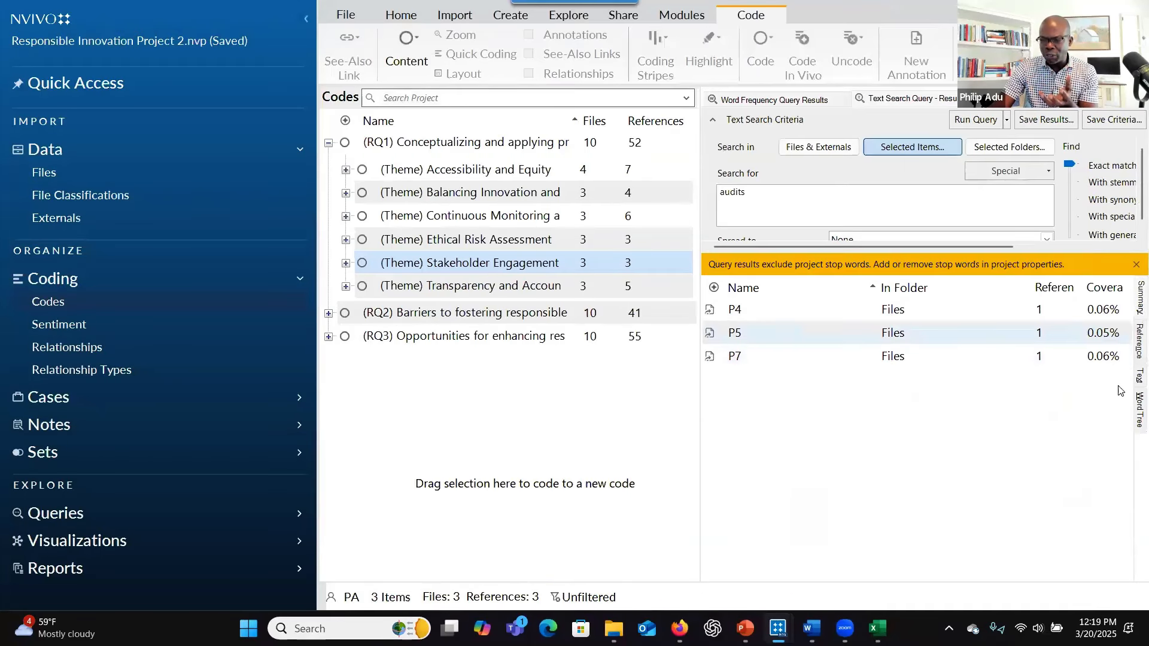
click(1137, 412)
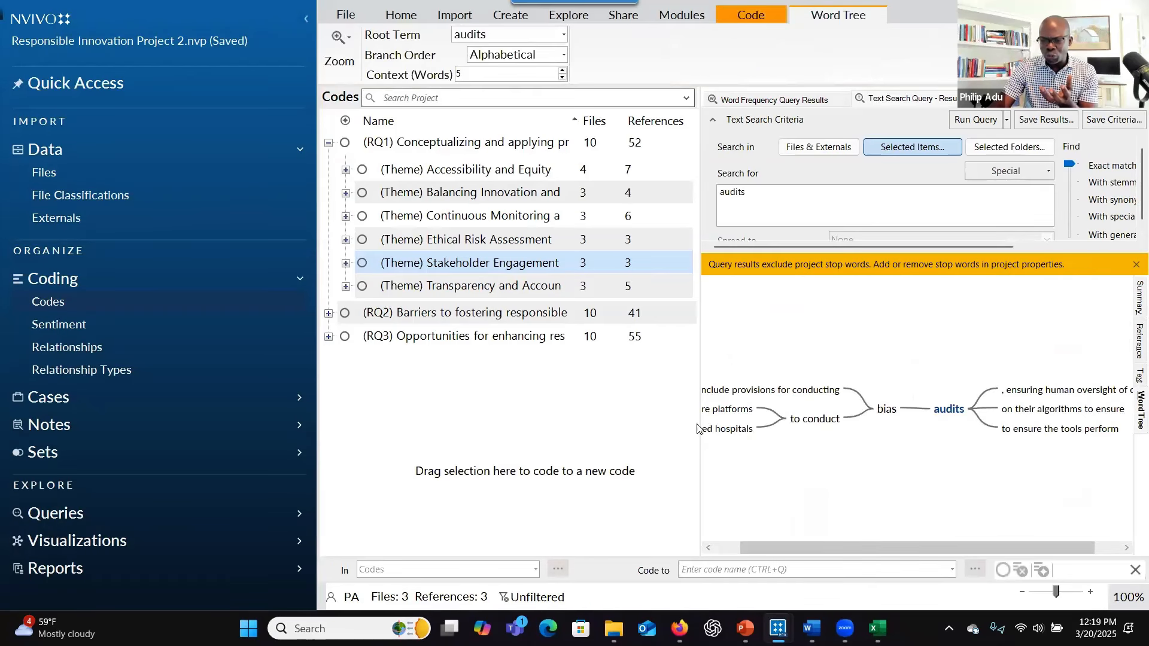
click(950, 412)
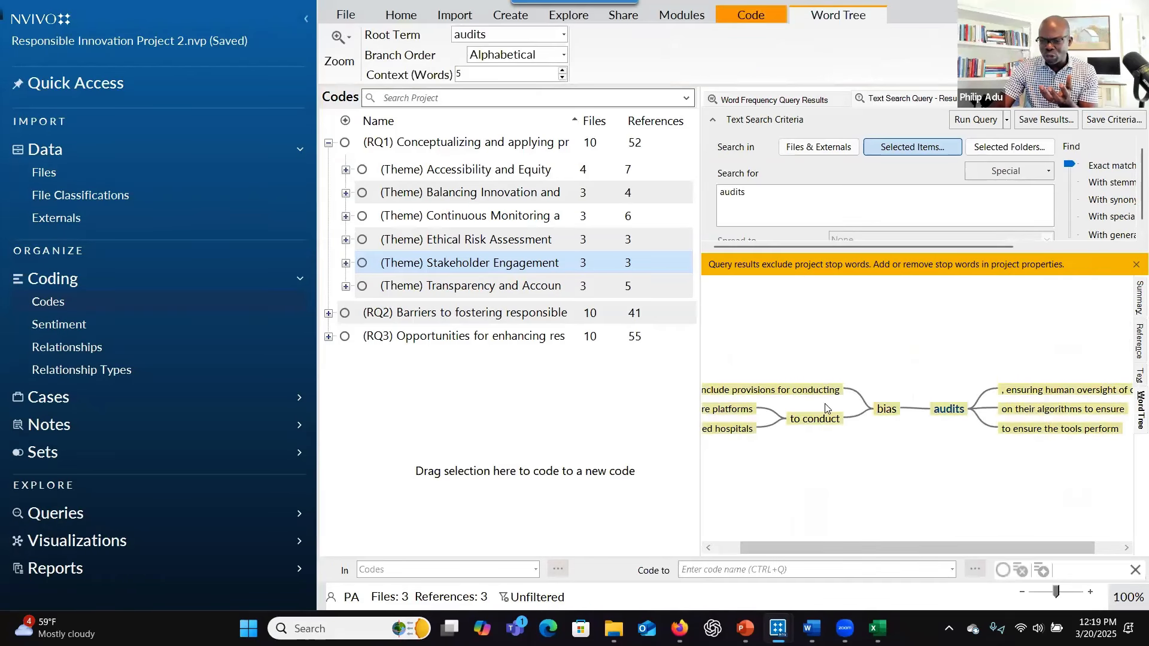
click(777, 394)
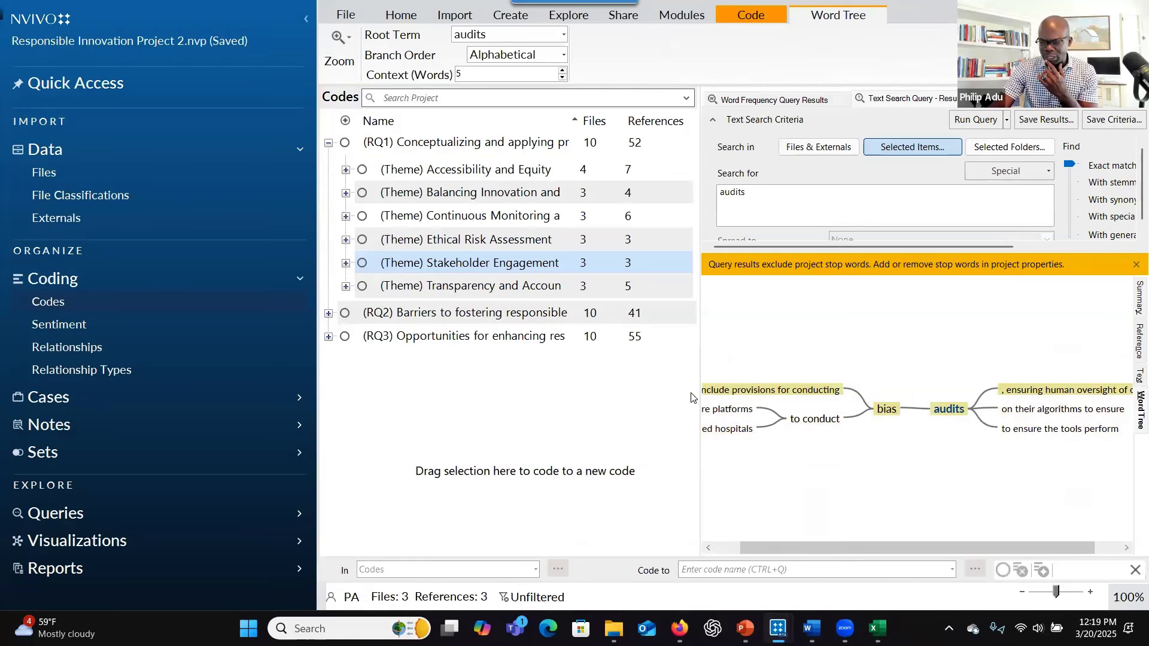
- Undock the "audits" text search results into a separate maximized window and highlight the "include provisions for conducting" branch again
right_click(919, 100)
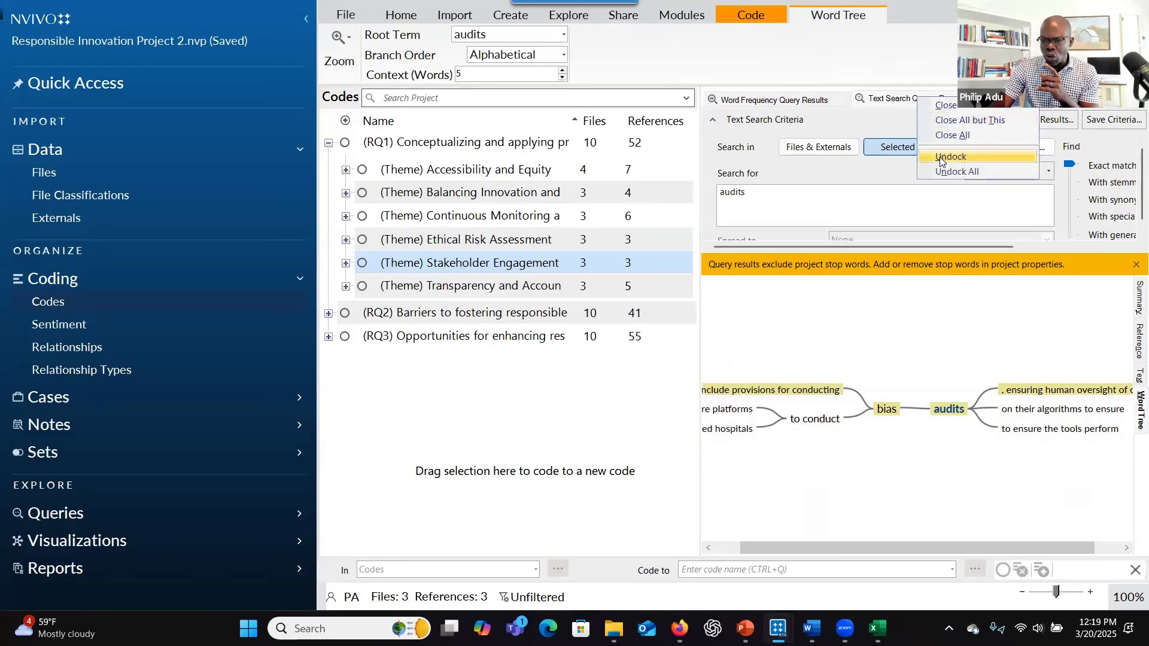
click(941, 158)
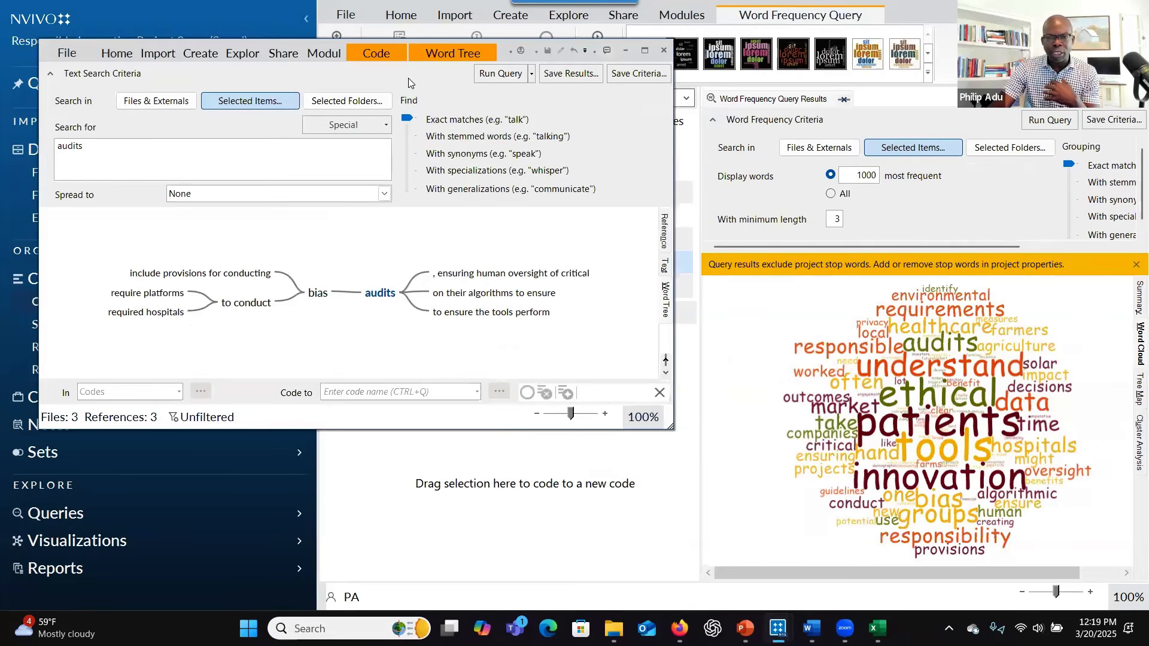
click(645, 51)
click(384, 352)
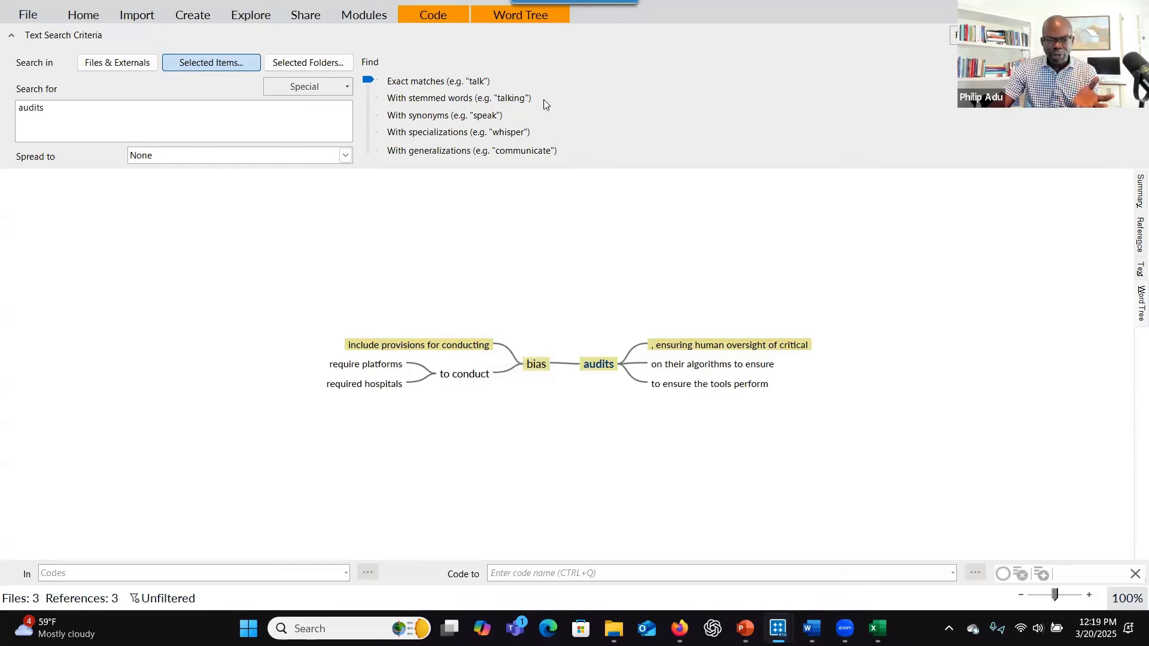
- Widen the word tree's context around "audits" to 12 words, then reduce it to 7 words
click(514, 17)
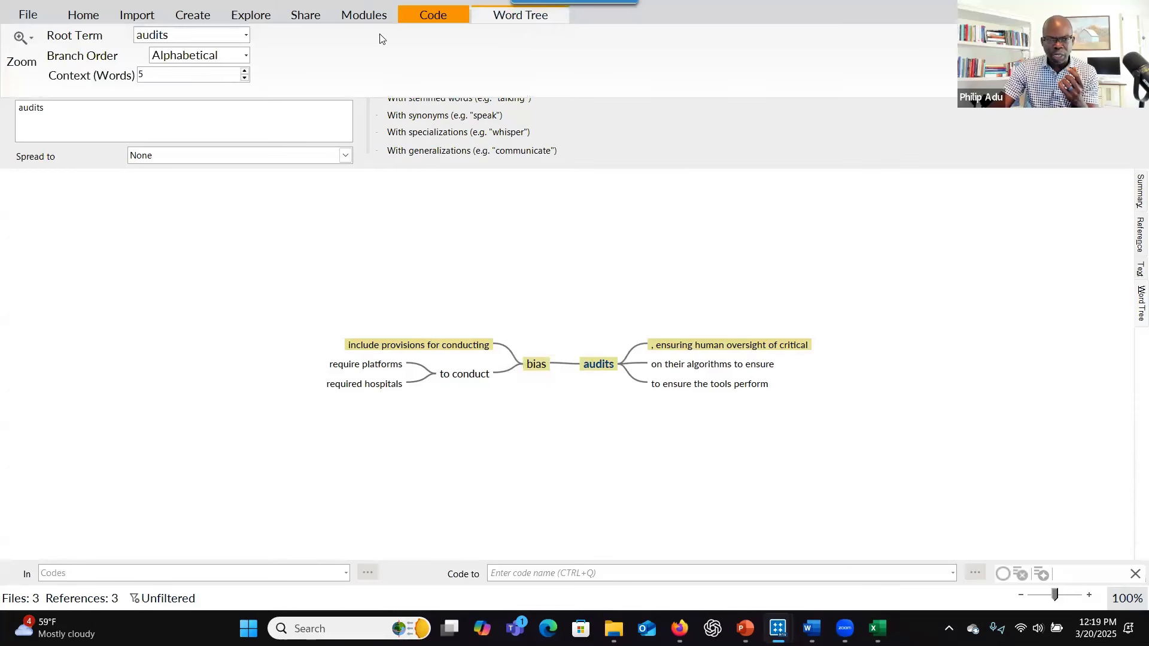
click(244, 71)
click(244, 72)
click(245, 71)
click(245, 72)
click(245, 71)
click(245, 71)
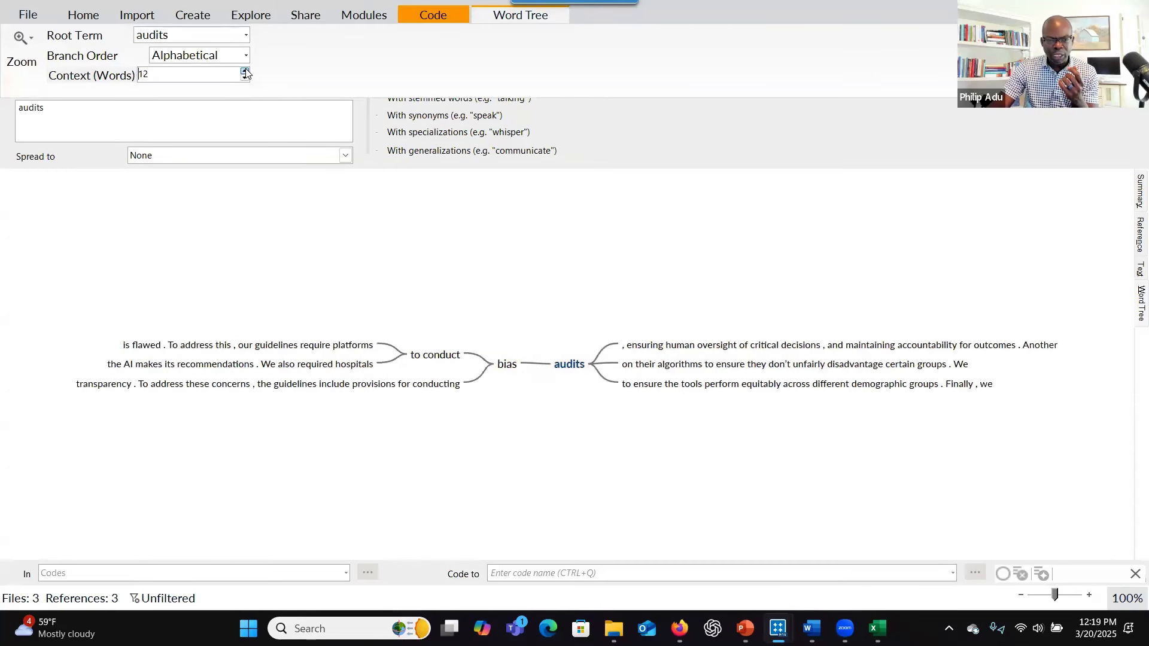
click(245, 78)
click(245, 78)
click(244, 77)
click(245, 77)
click(245, 78)
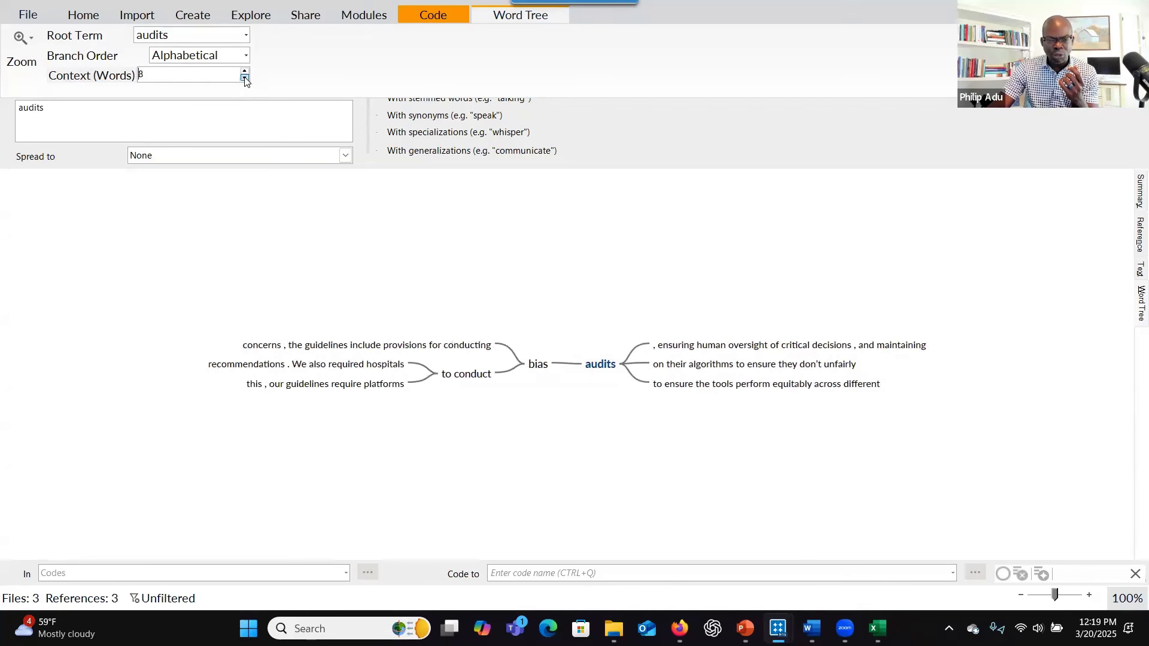
- Display the export, print and copy options available for the word tree
right_click(432, 316)
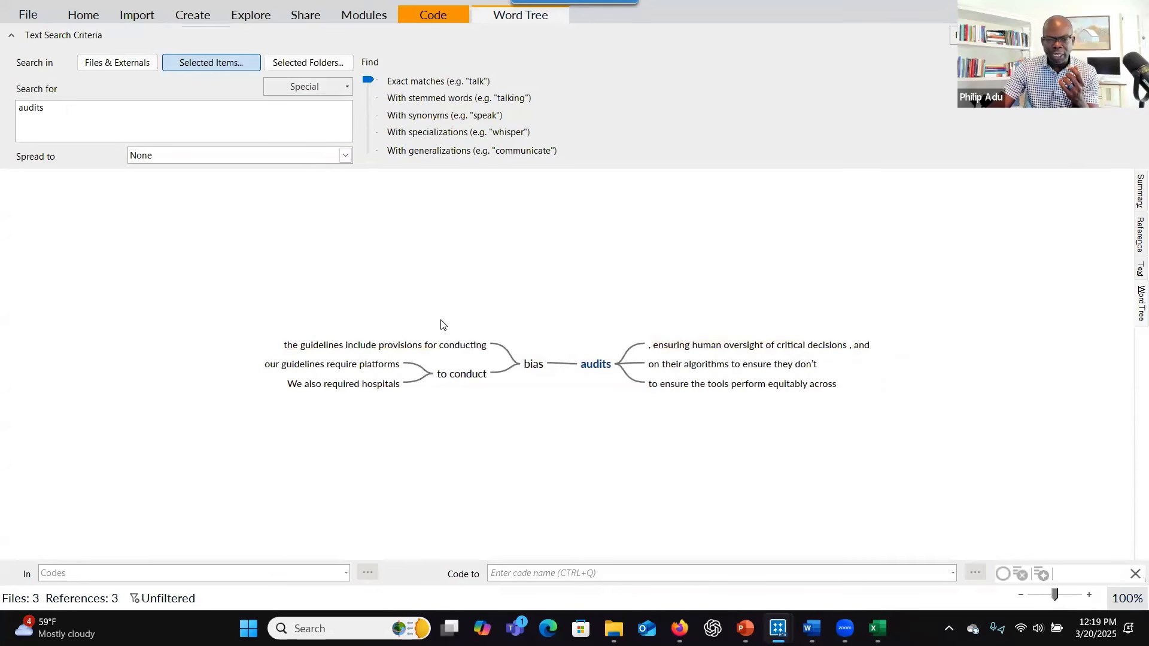
click(540, 444)
right_click(541, 444)
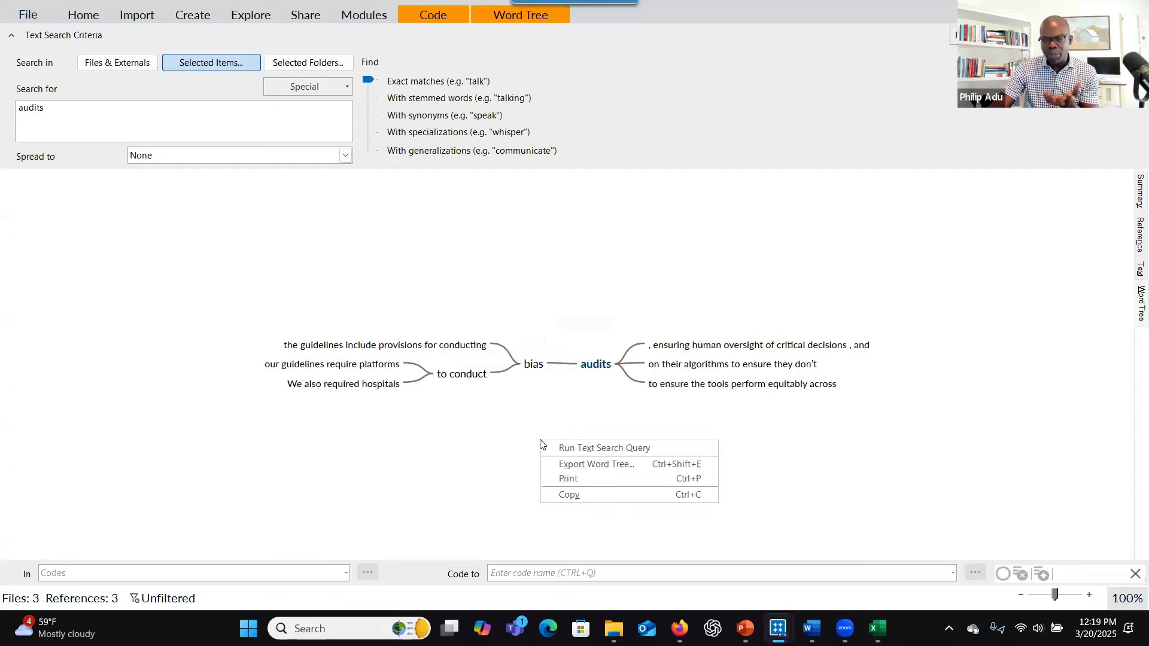
- Run a text search on the branch "ensuring human oversight of critical decisions, and" and open the matching passage in transcript P4
click(678, 349)
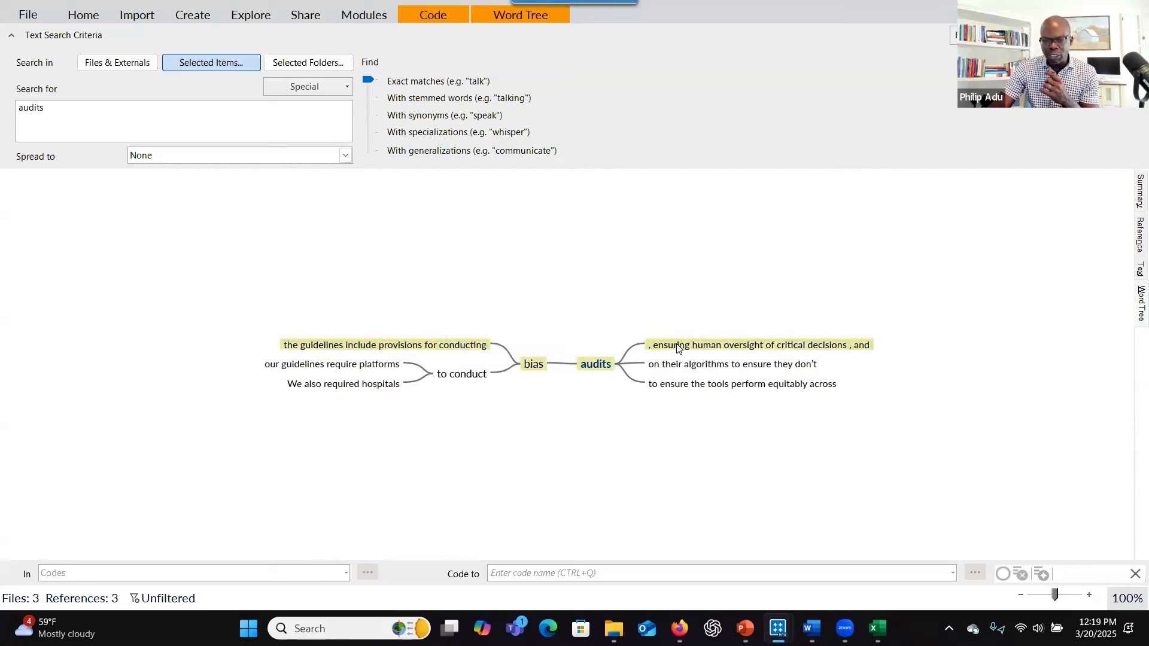
click(678, 349)
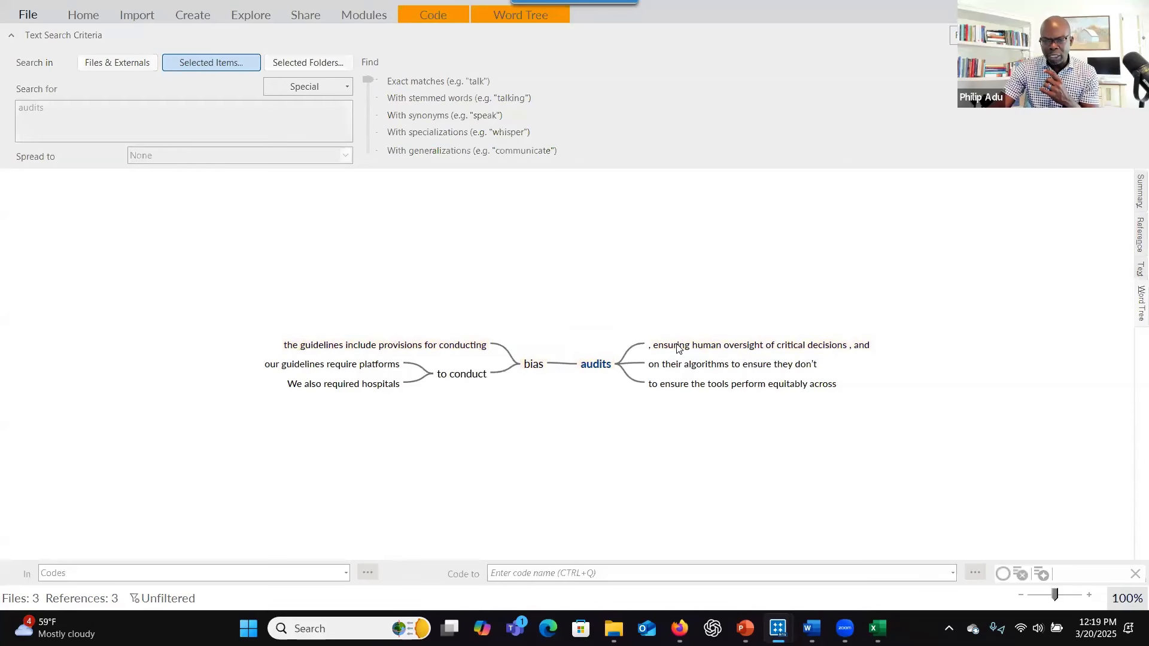
double_click(678, 349)
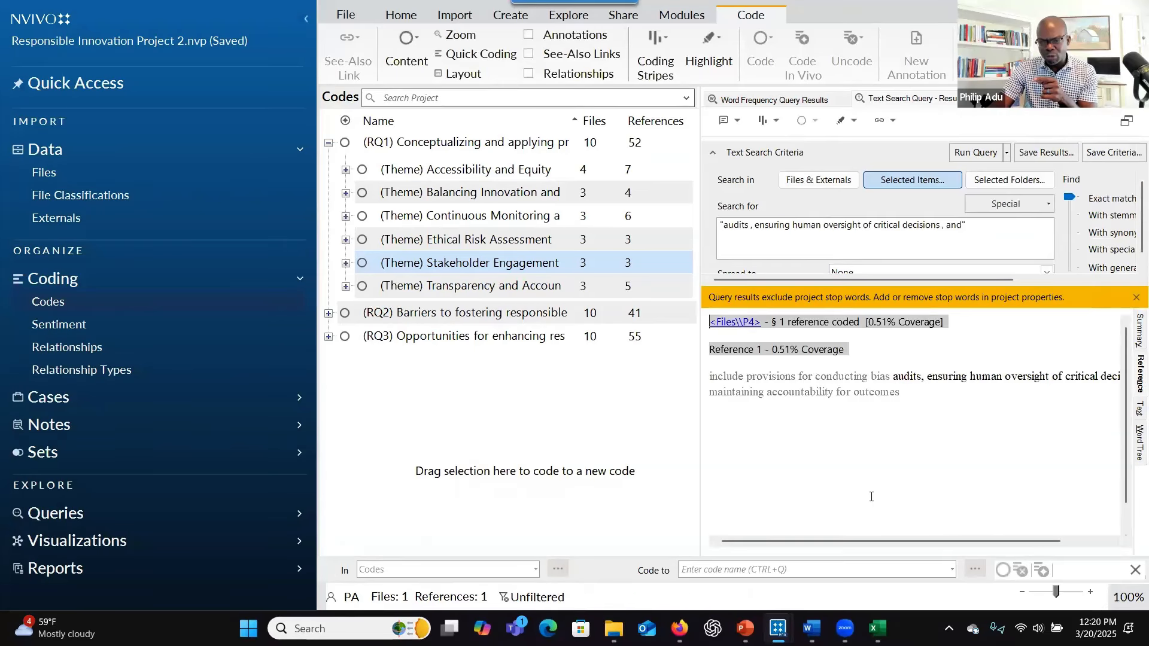
click(744, 327)
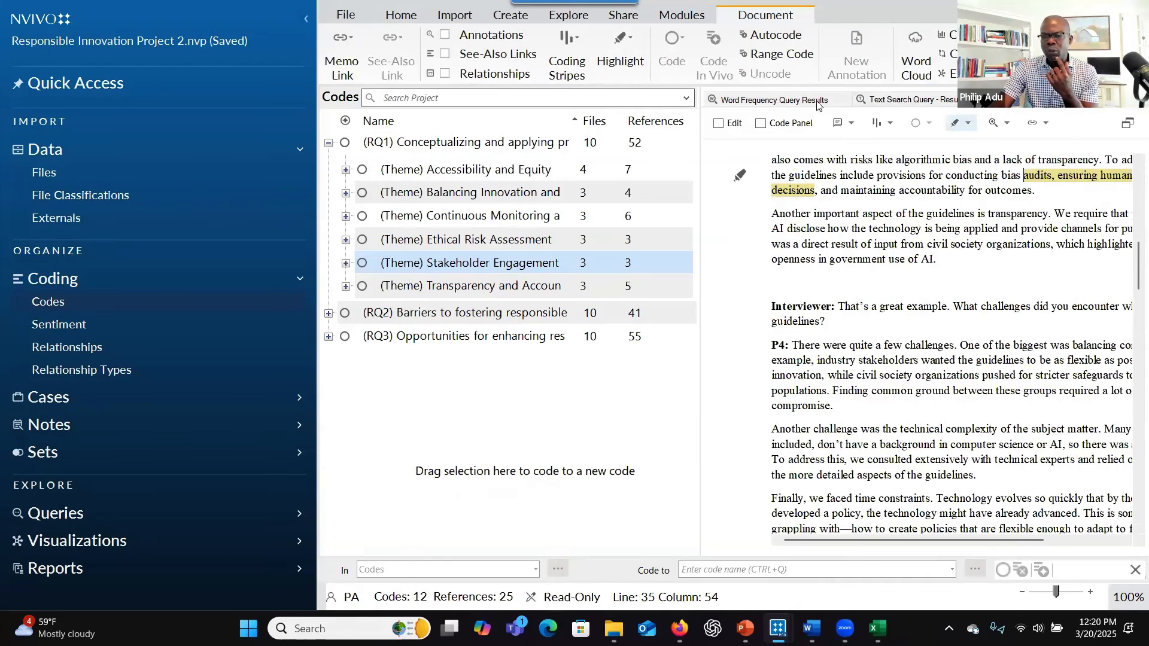
- Return to the word frequency results and display the export, print and copy options available for the word cloud
click(764, 100)
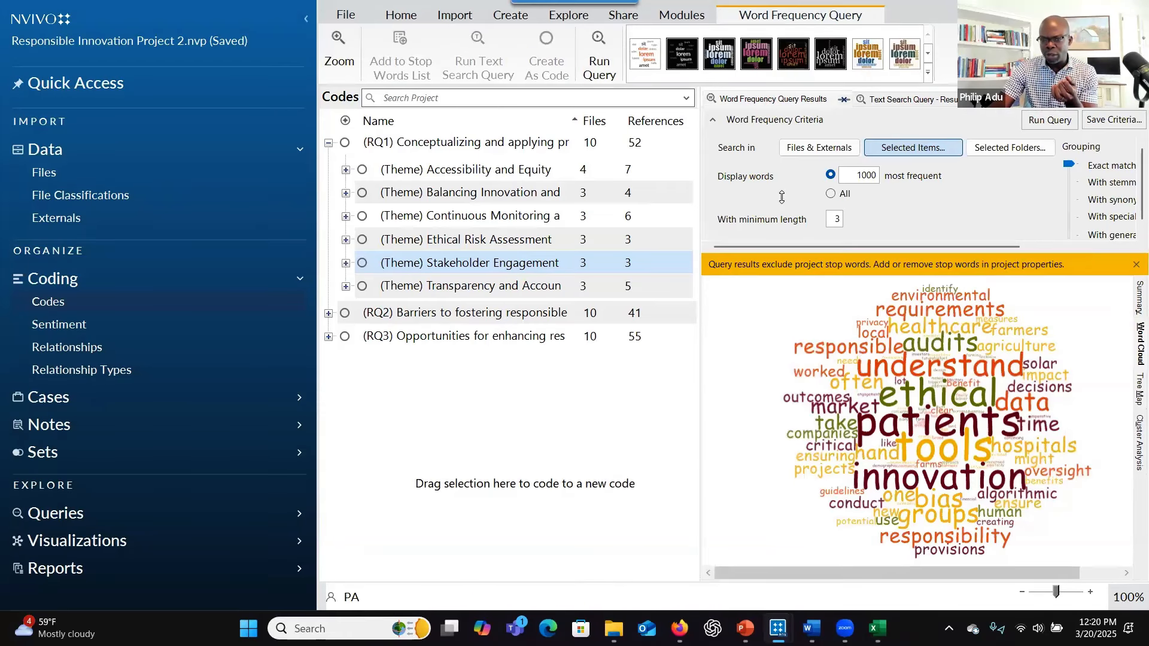
right_click(1063, 316)
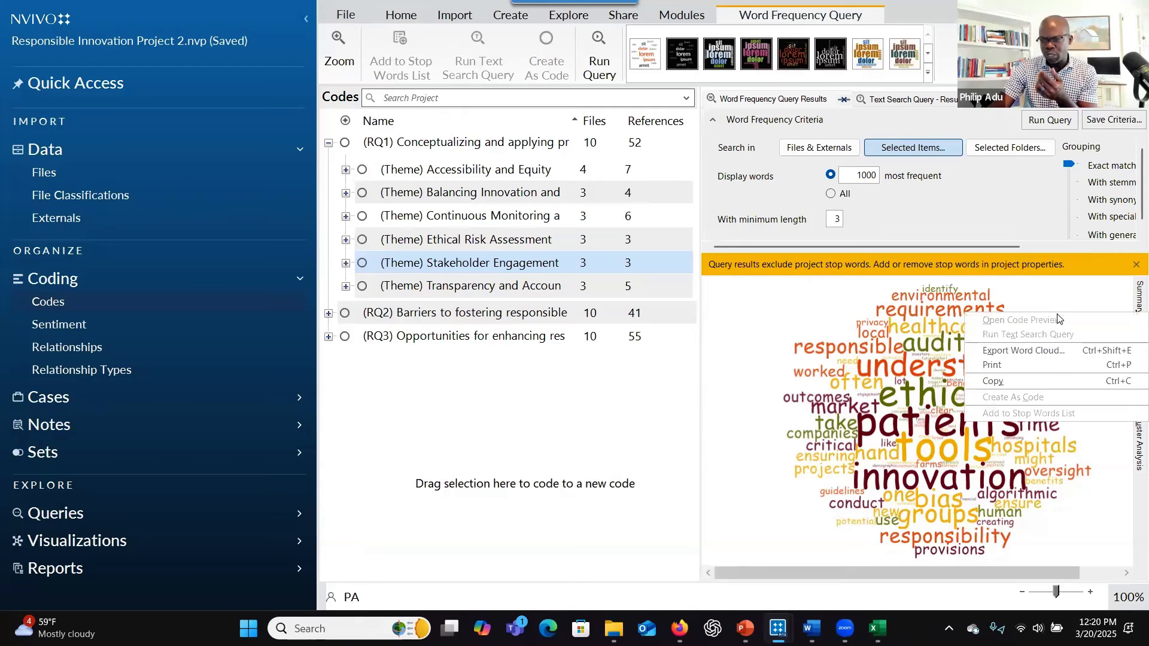
click(1057, 309)
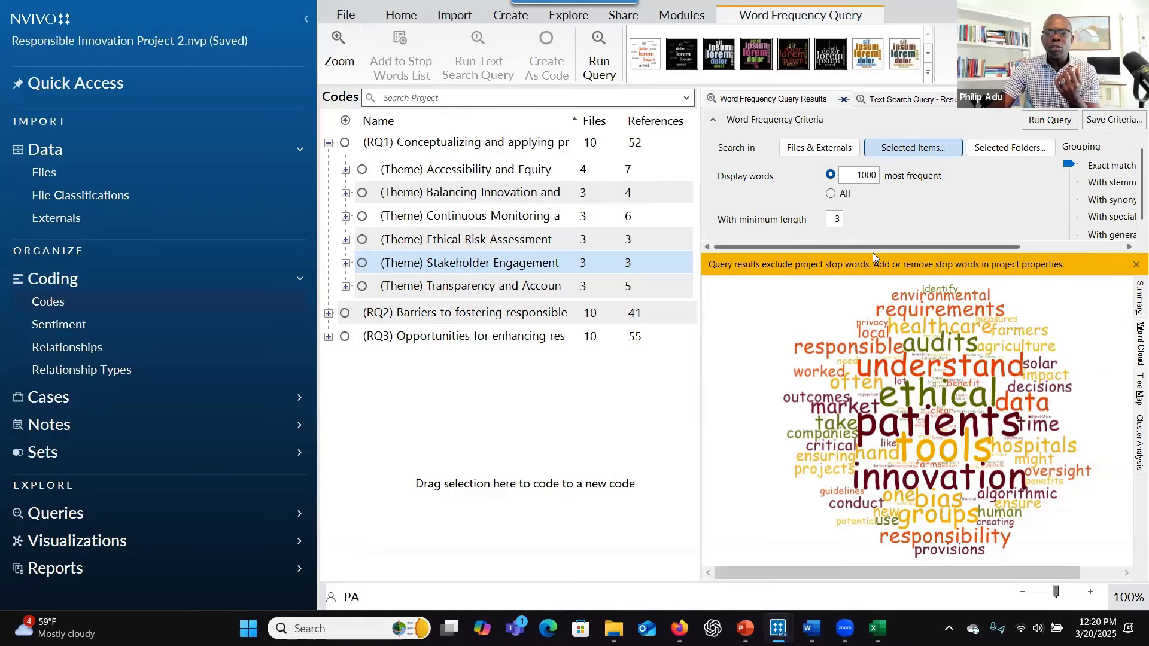
- Replace the word frequency query's selected items with the transcript files P10, P2, P3 and P4
click(900, 148)
click(420, 223)
click(420, 225)
click(281, 209)
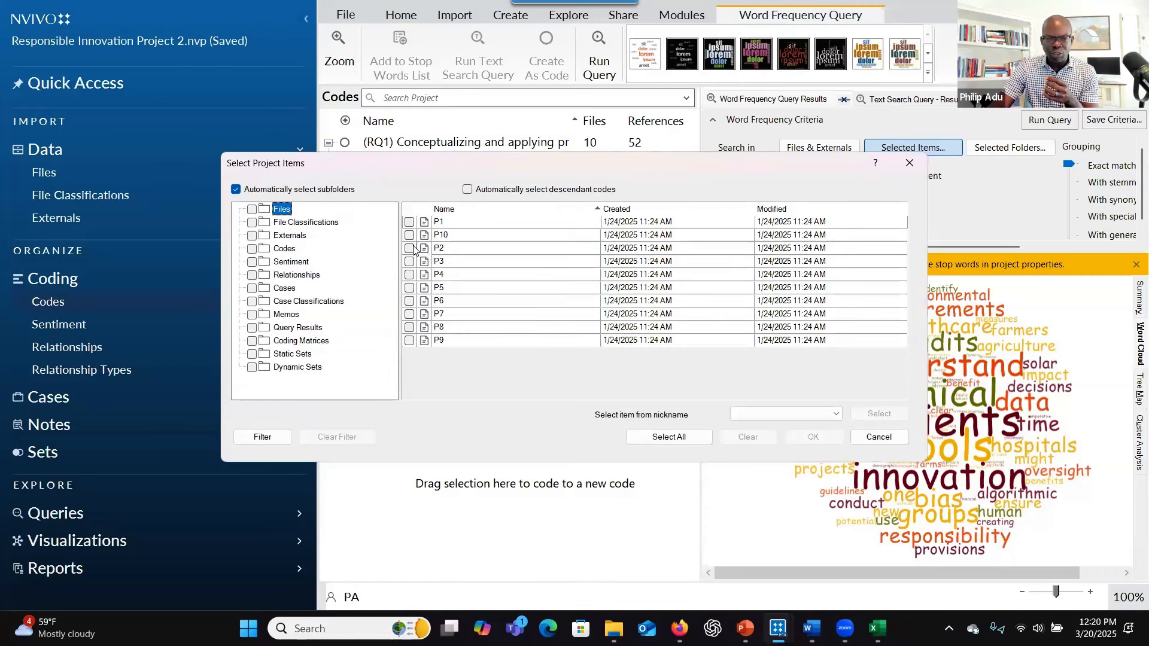
click(409, 235)
click(409, 249)
click(410, 261)
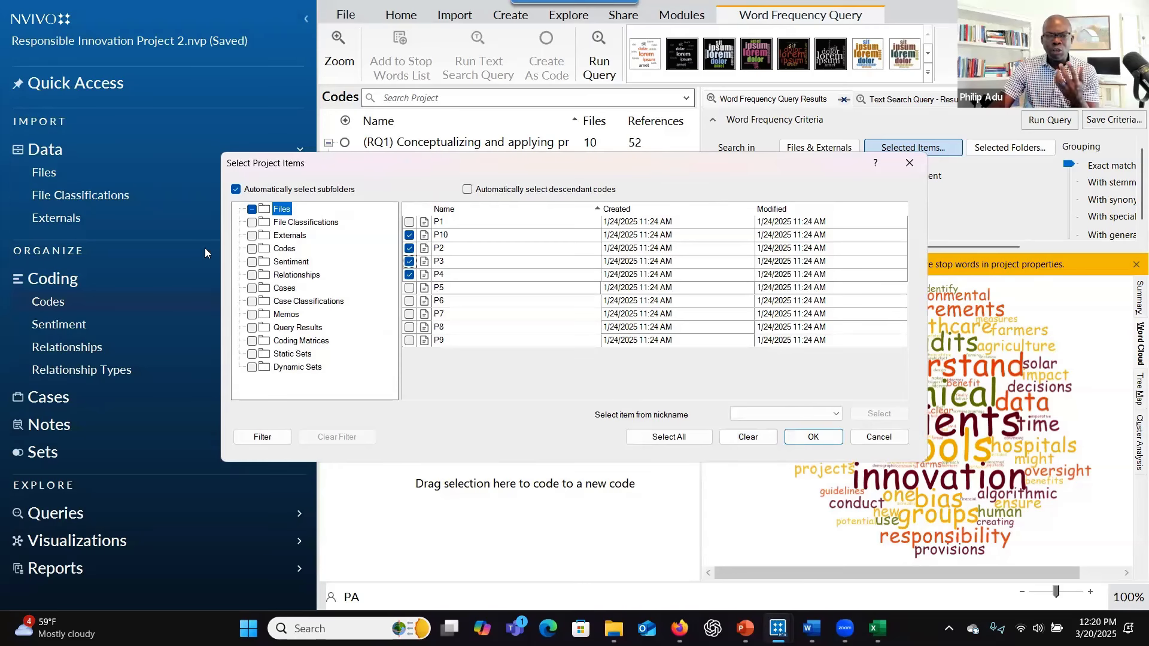
- Add the RQ1 theme Accessibility and Equity to the selected items and rerun the word frequency query
click(282, 251)
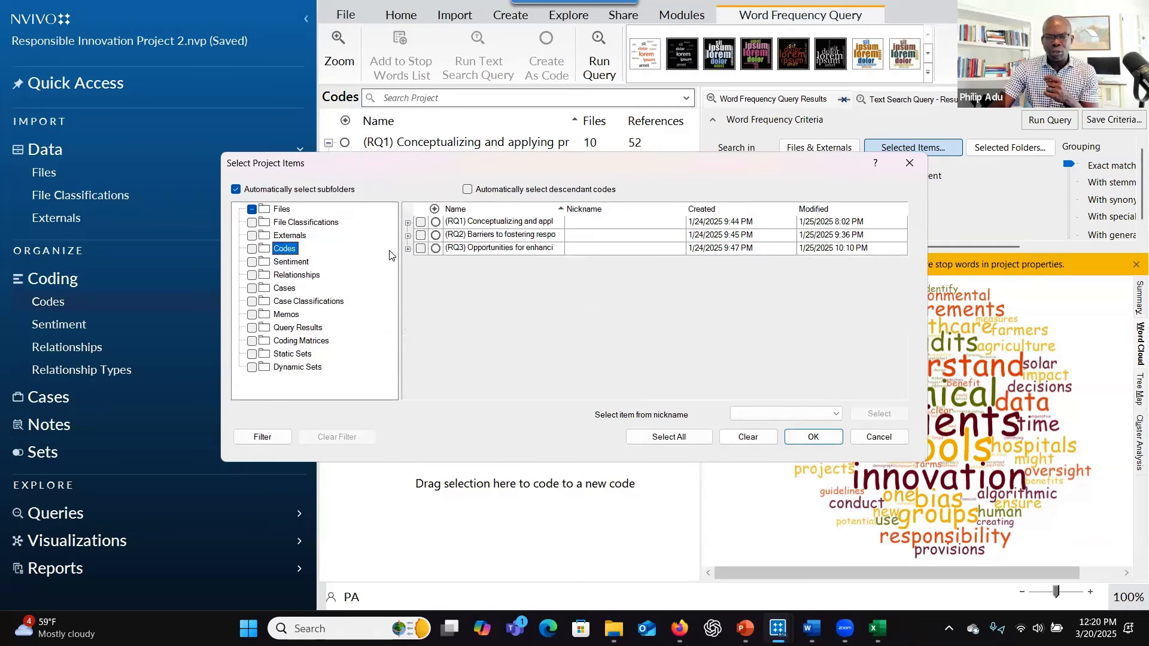
click(408, 223)
click(432, 239)
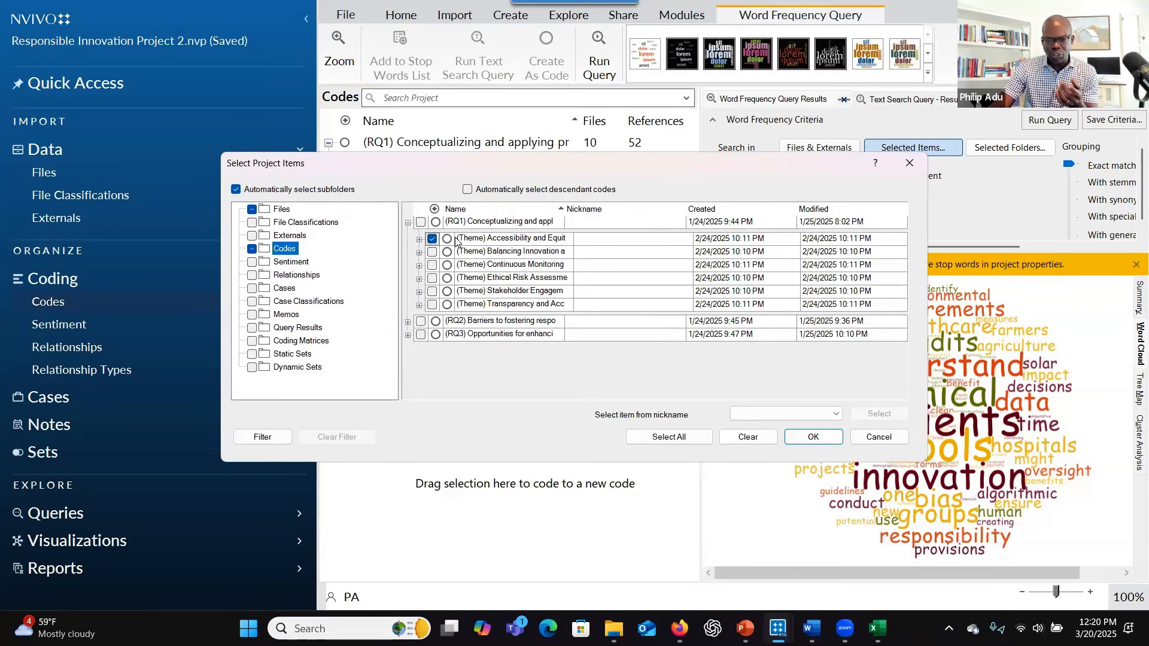
click(812, 437)
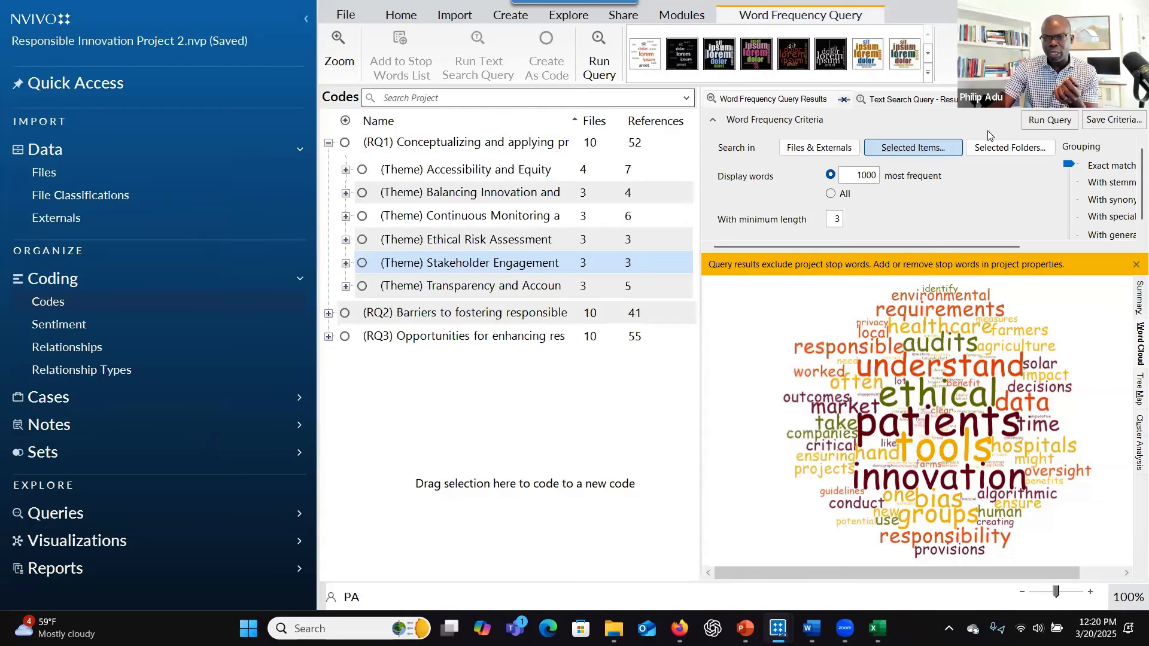
click(1049, 120)
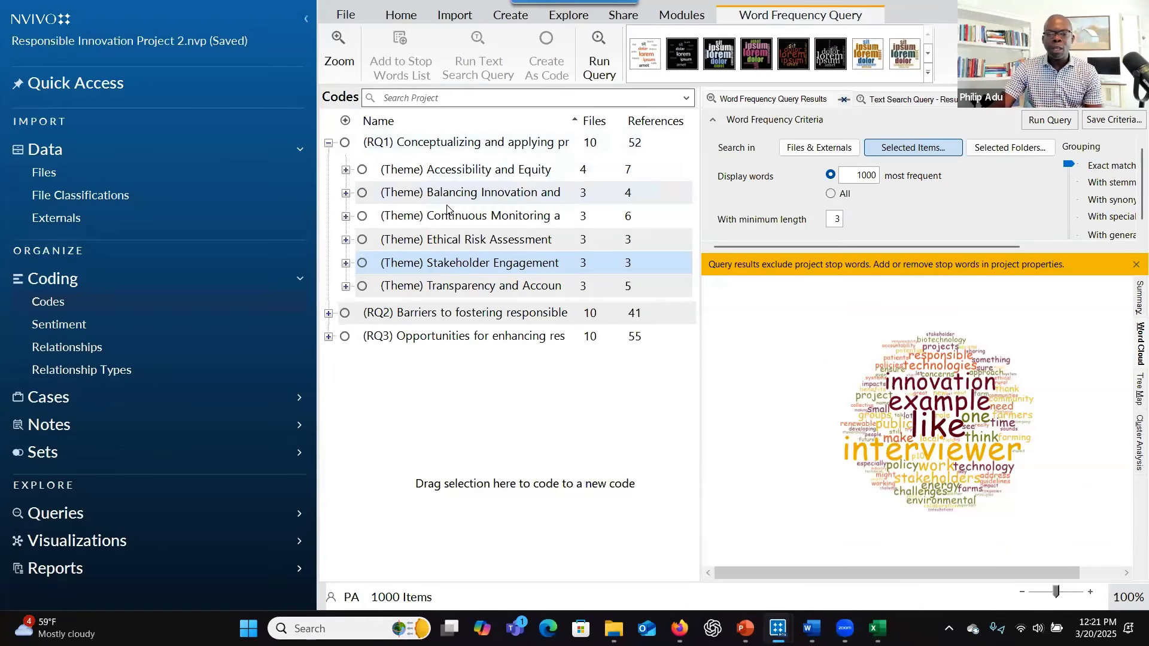
- Start a new matrix coding query and display the project's list of cases
click(569, 15)
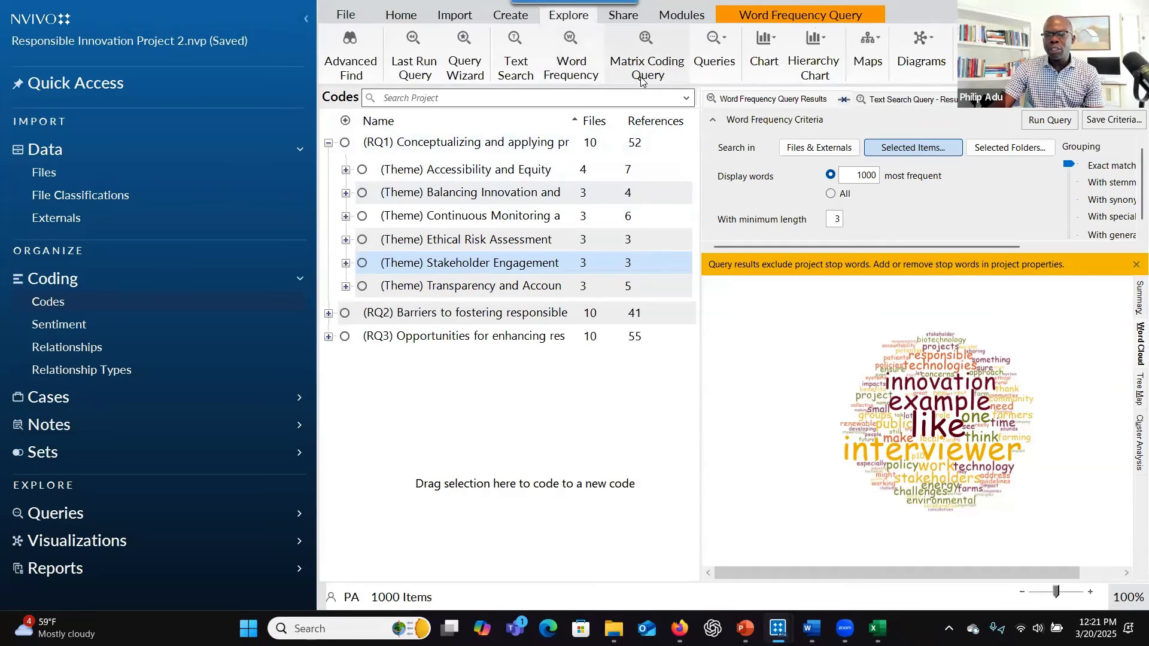
click(641, 80)
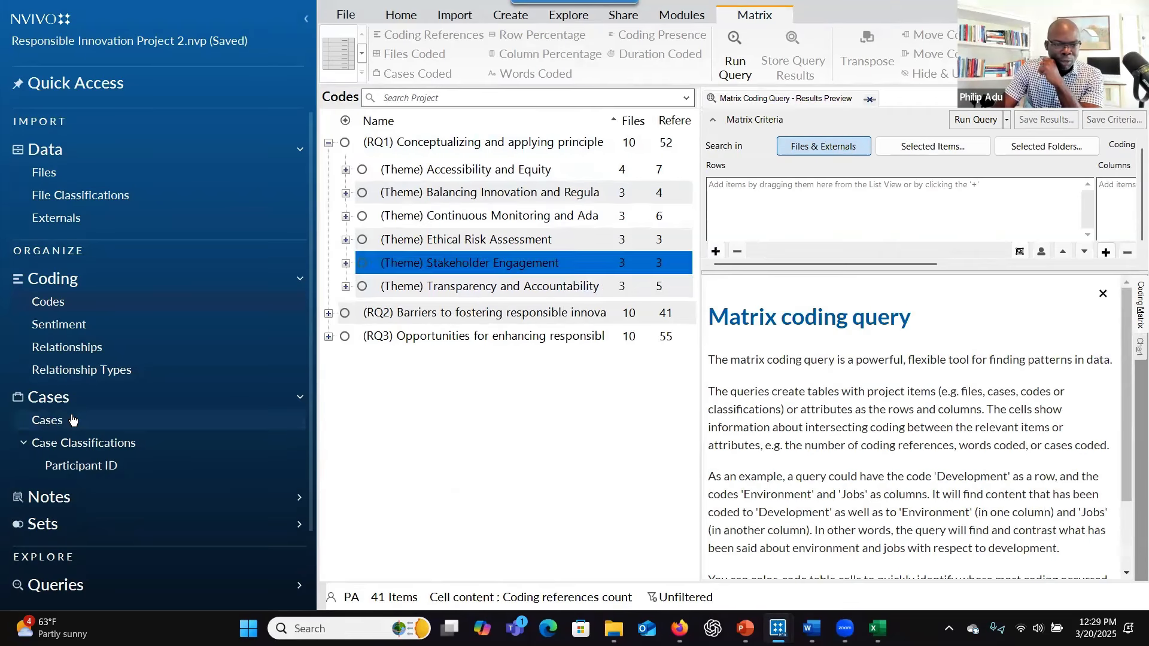
click(47, 421)
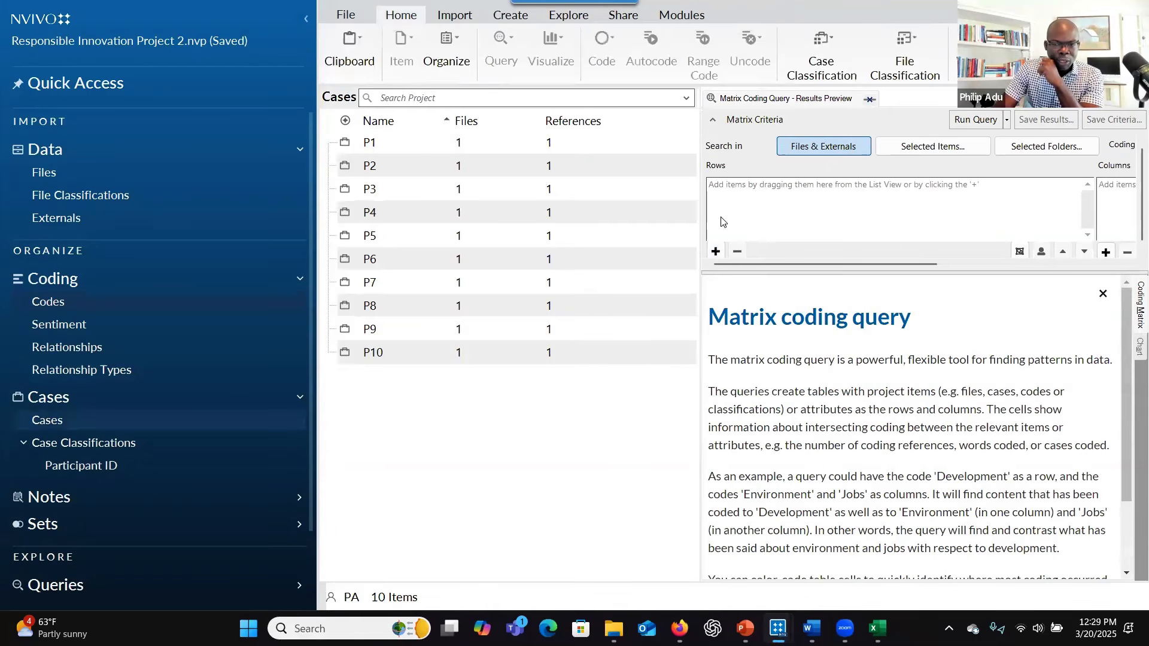
- Add a matrix row for cases whose Participant ID attribute Role equals the value Innovator
click(717, 252)
click(772, 277)
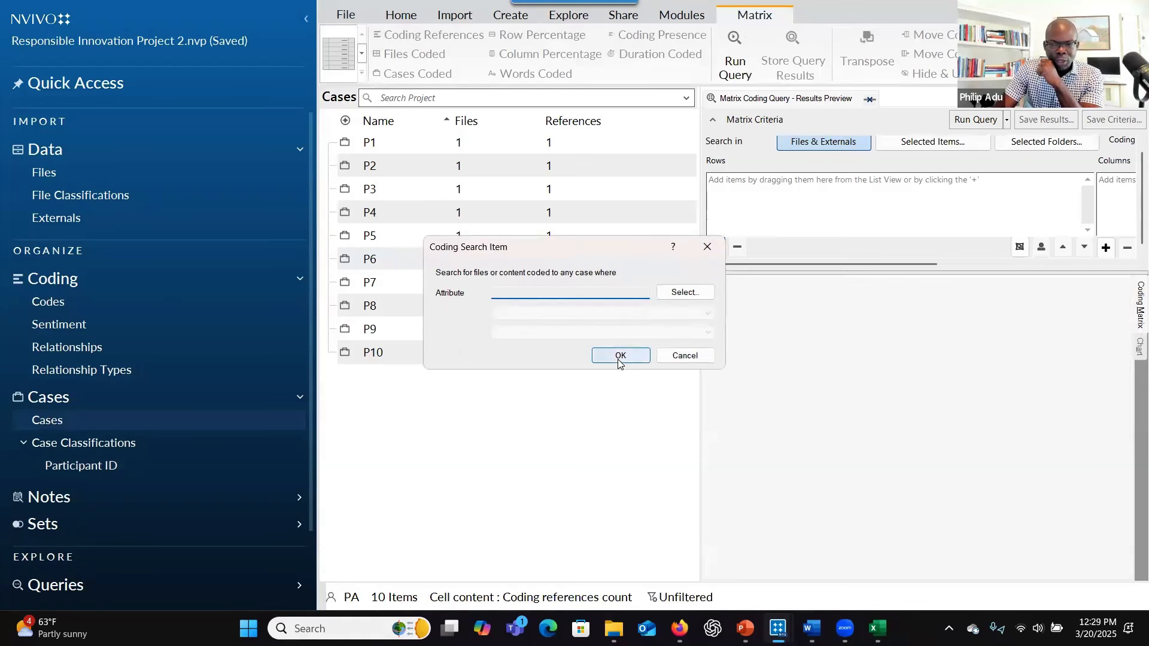
click(676, 292)
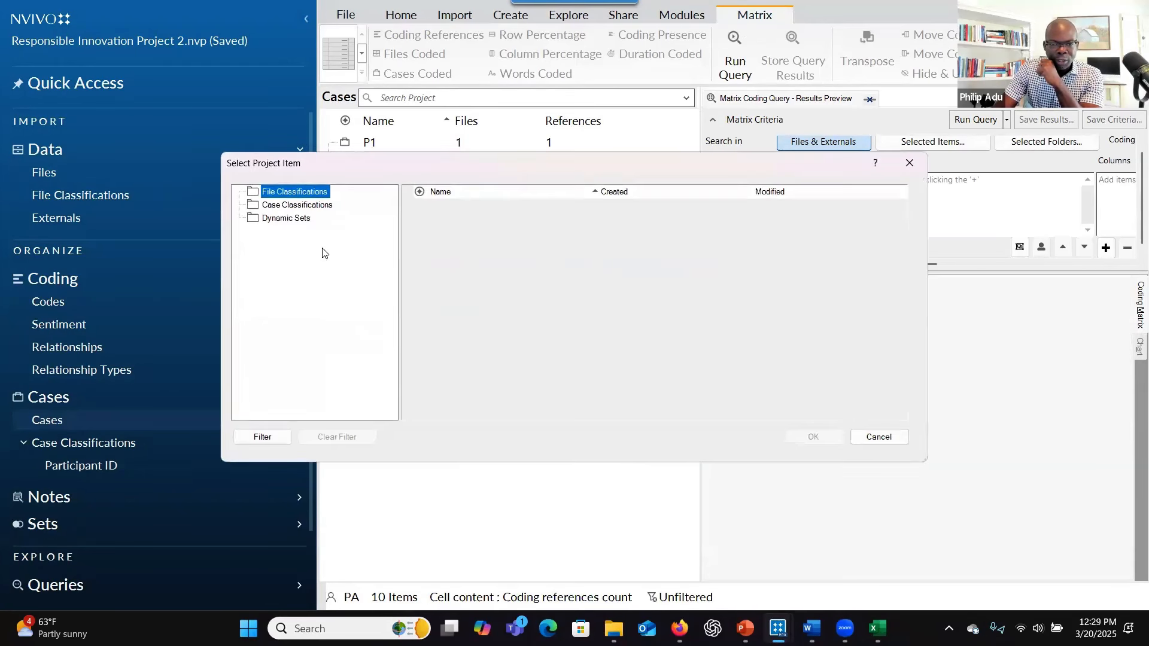
click(296, 205)
click(408, 206)
click(450, 235)
click(812, 438)
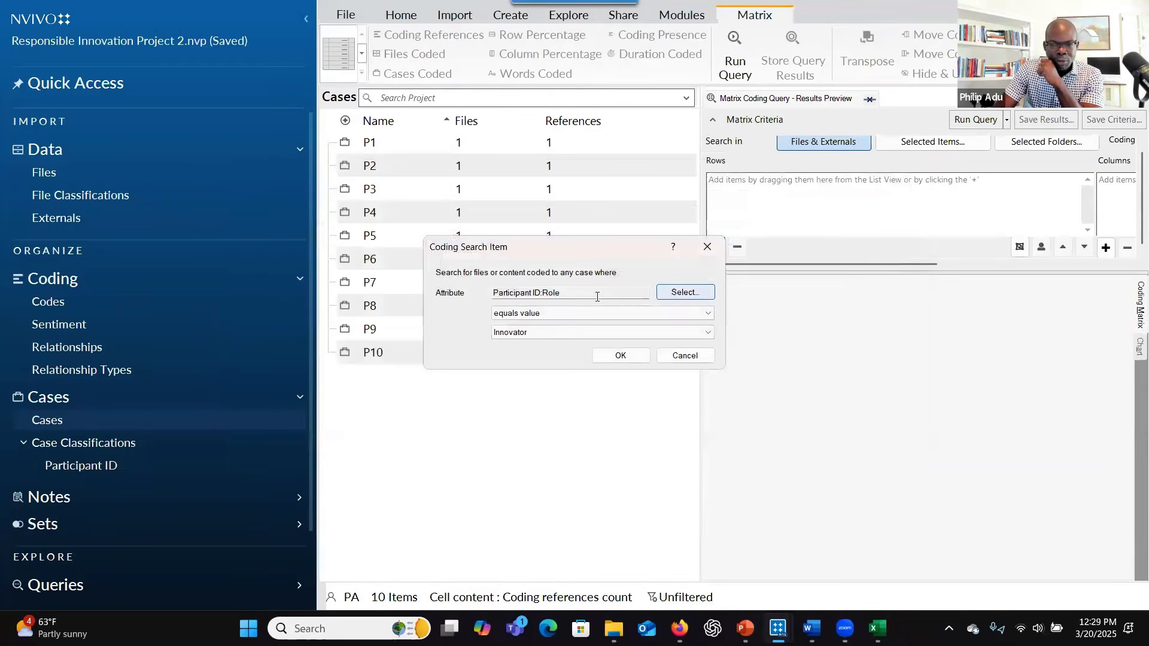
click(610, 355)
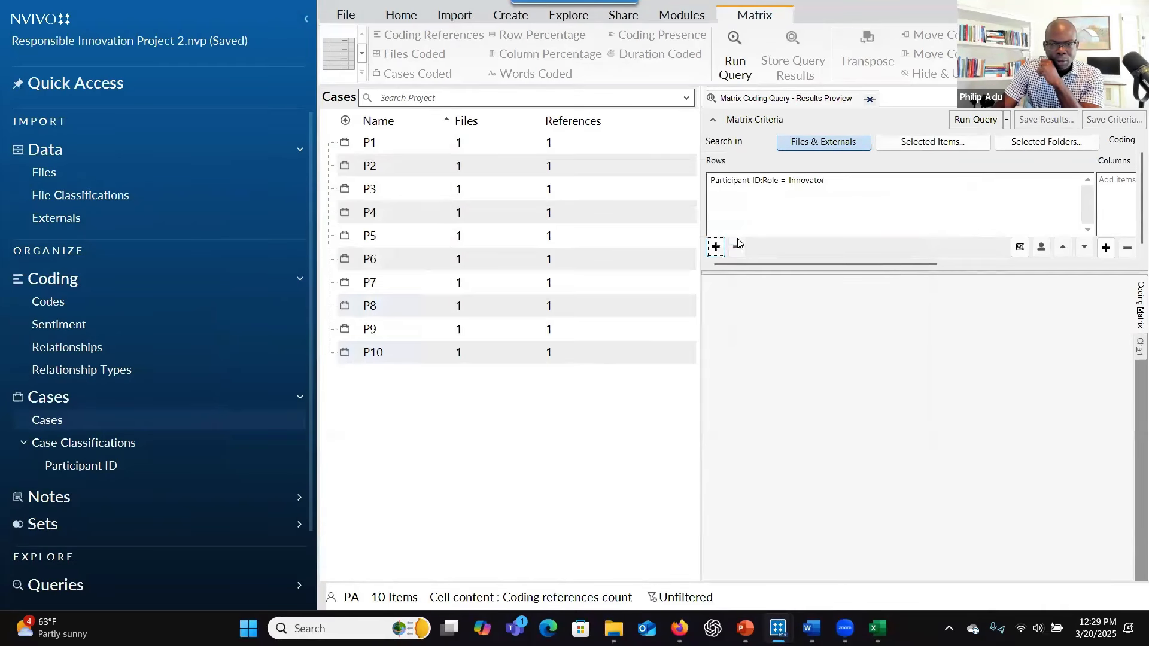
- Add a second matrix row for cases whose Participant ID attribute Role equals Policymaker
click(716, 246)
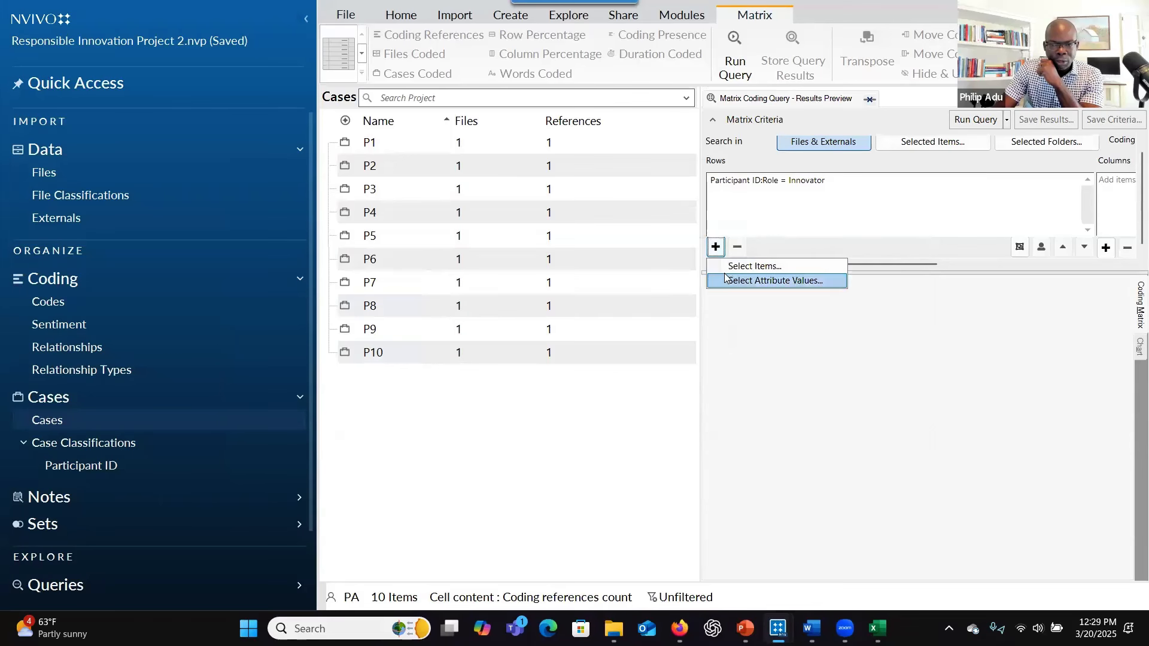
click(725, 279)
click(682, 361)
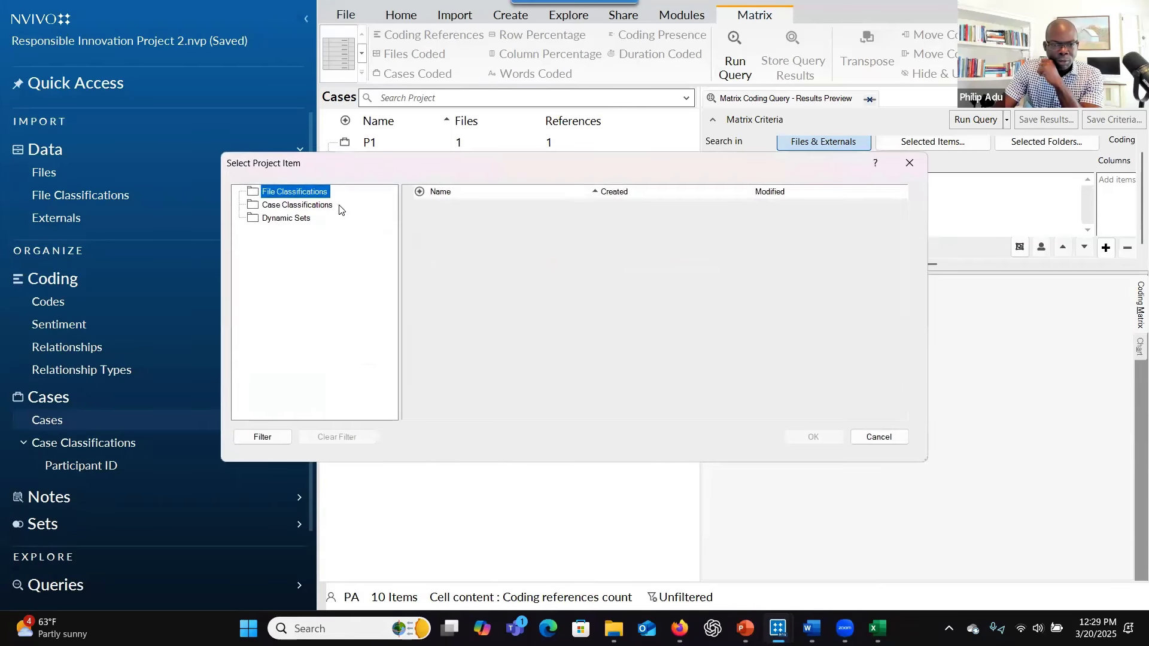
click(313, 206)
click(412, 206)
click(409, 206)
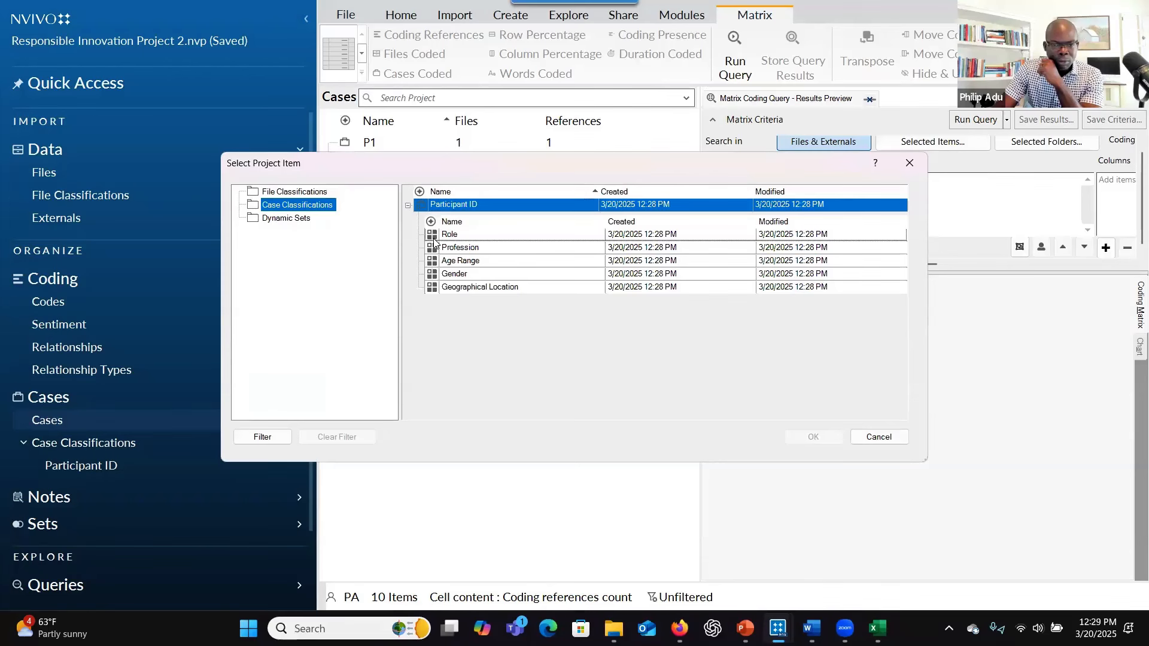
click(444, 235)
click(811, 435)
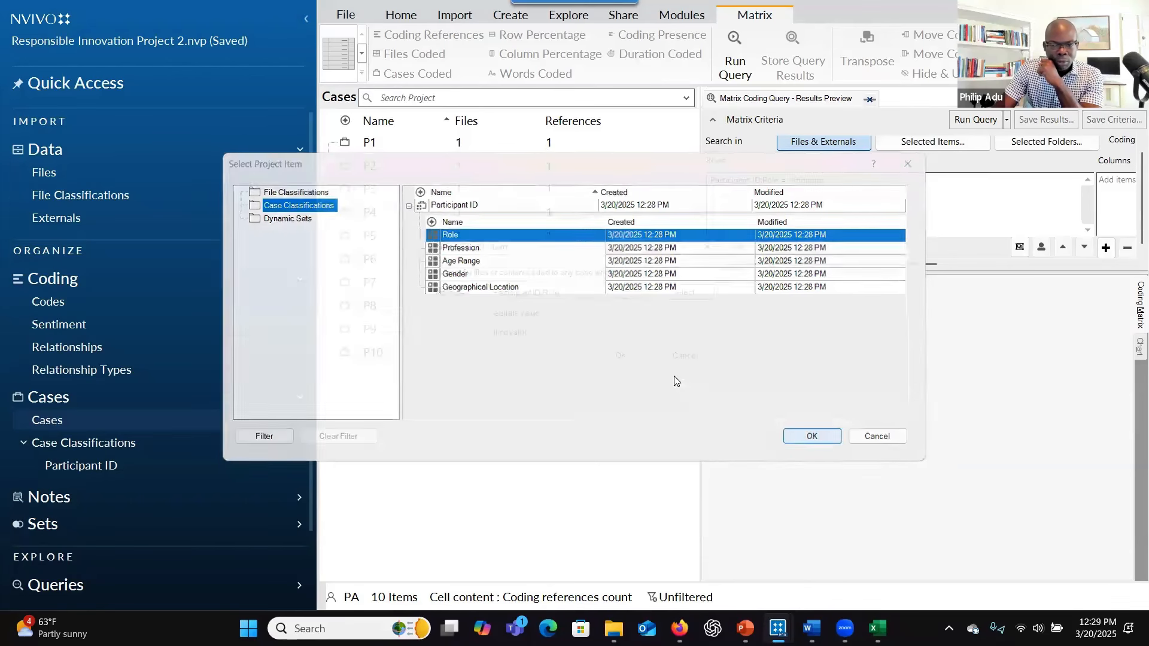
click(590, 332)
click(605, 352)
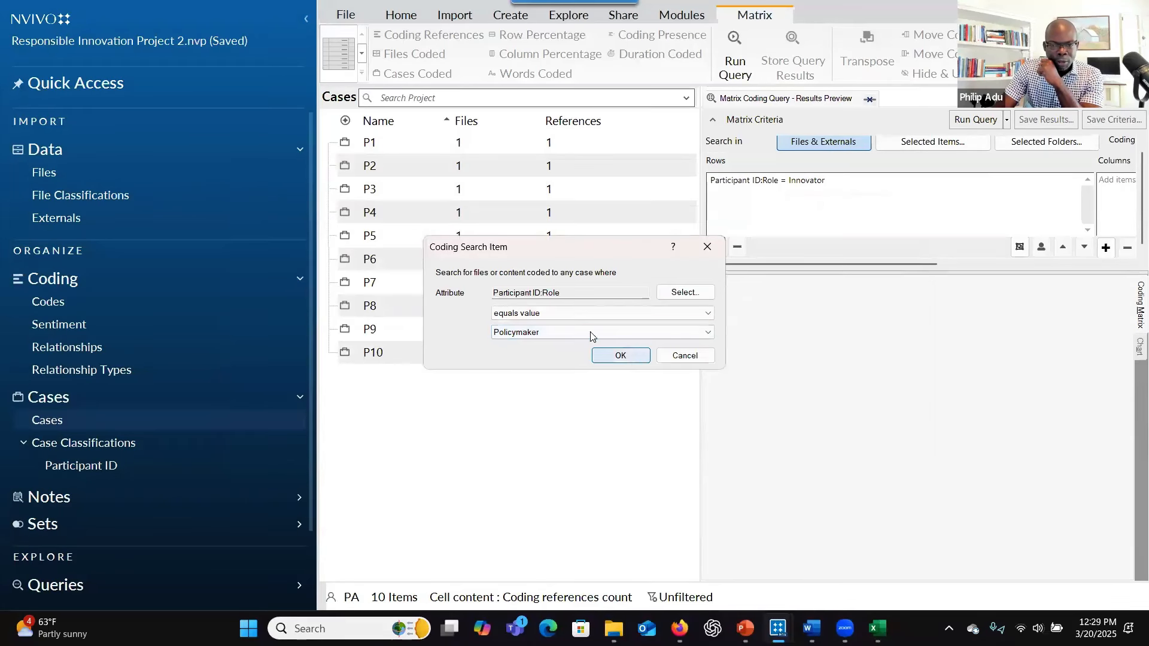
click(621, 356)
- Add a third matrix row for cases whose Participant ID attribute Role equals Regulator
click(715, 248)
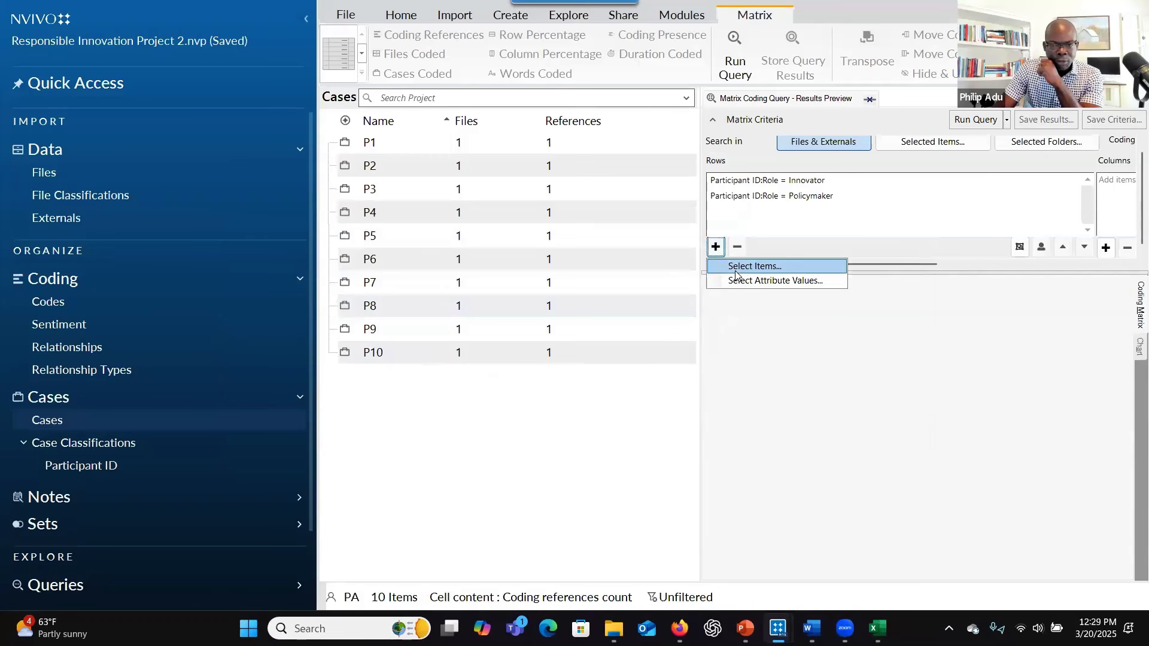
click(738, 267)
click(903, 161)
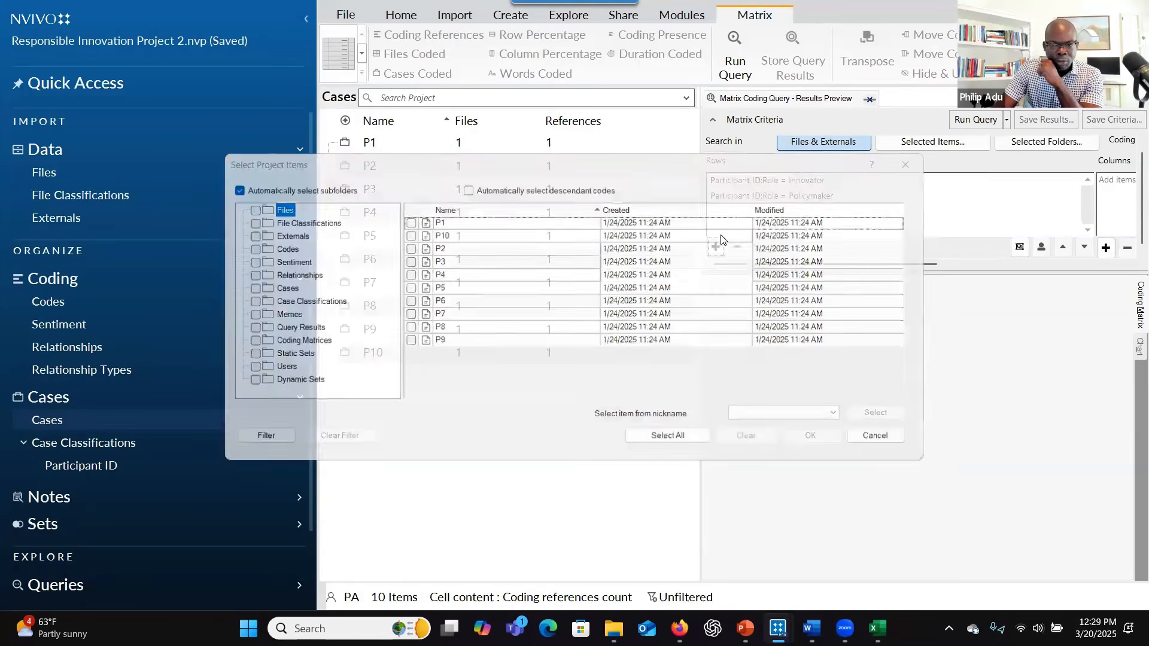
click(716, 247)
click(755, 280)
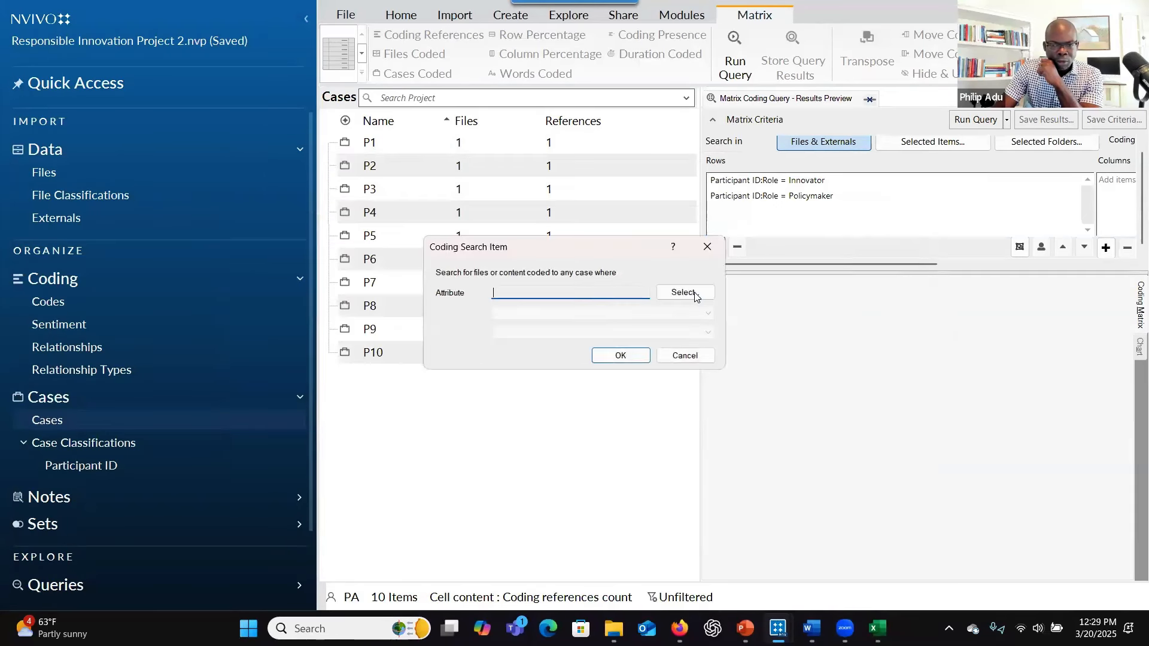
click(655, 292)
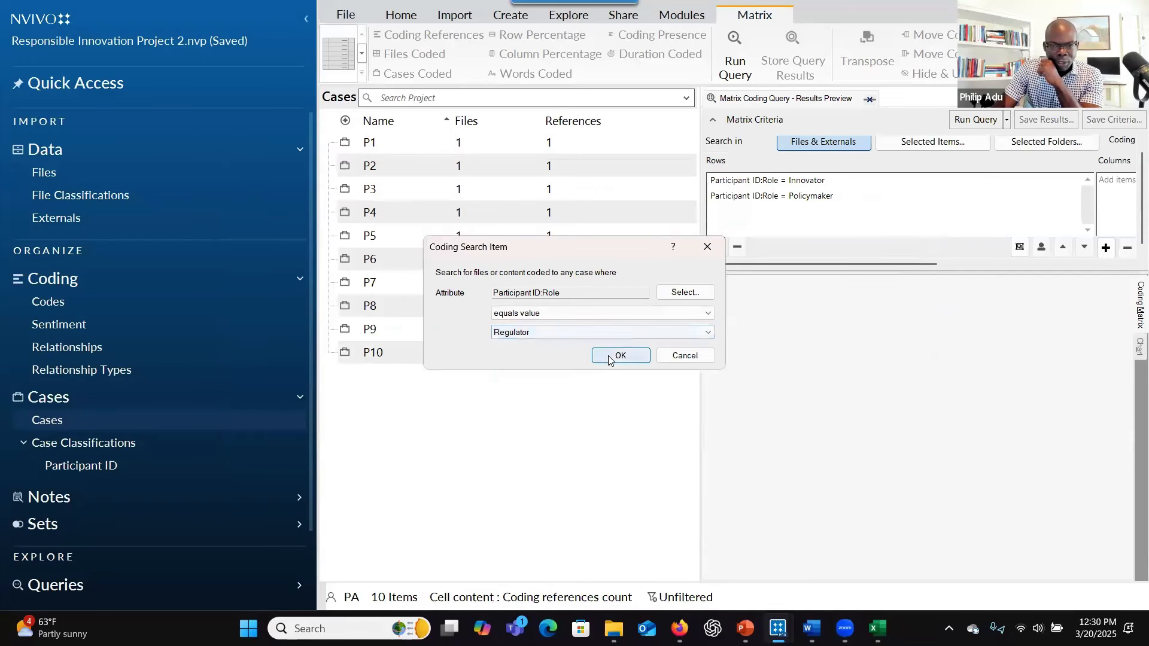
click(618, 355)
- Add a fourth matrix row for cases whose Participant ID attribute Role equals Public
click(716, 248)
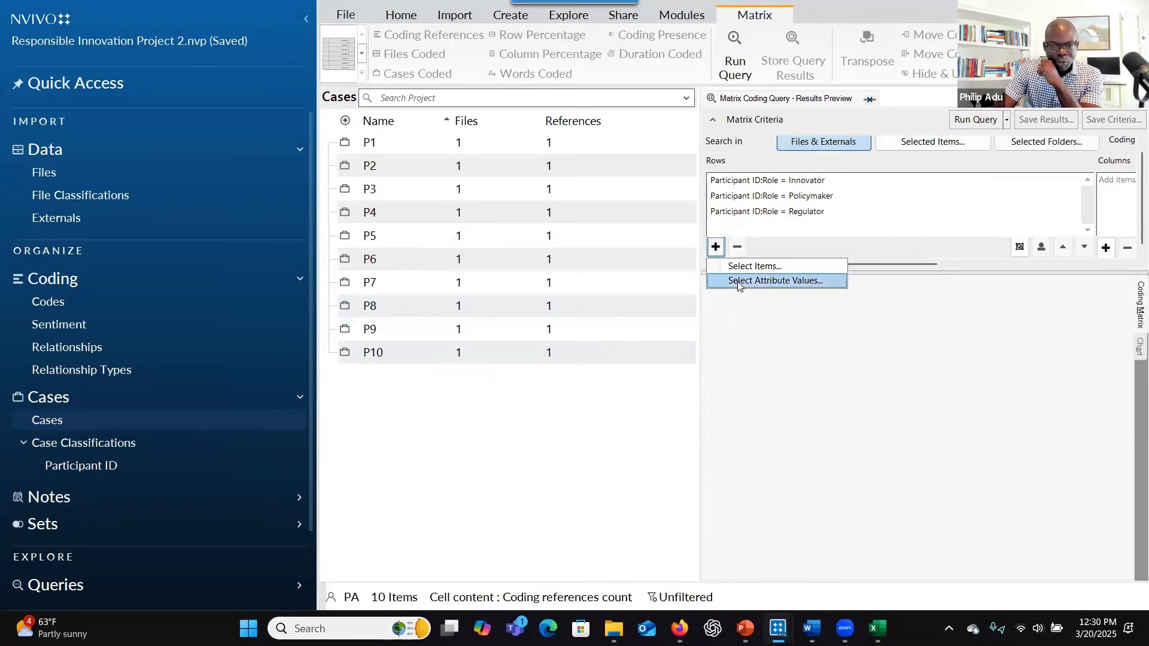
click(742, 281)
click(675, 291)
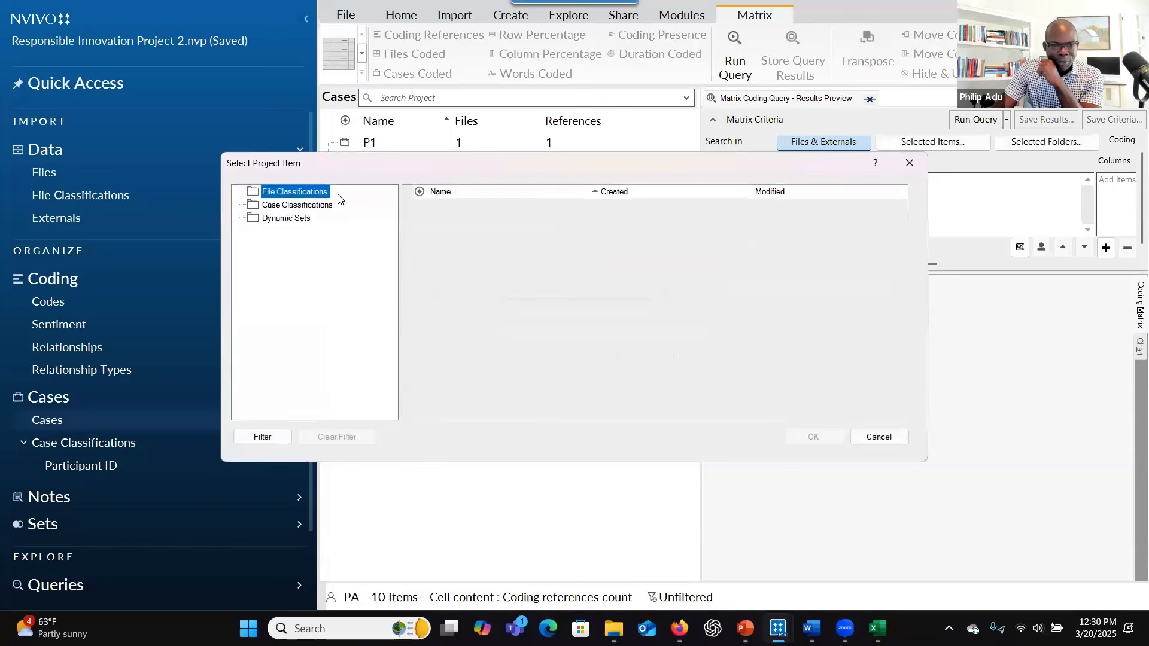
click(332, 204)
click(413, 211)
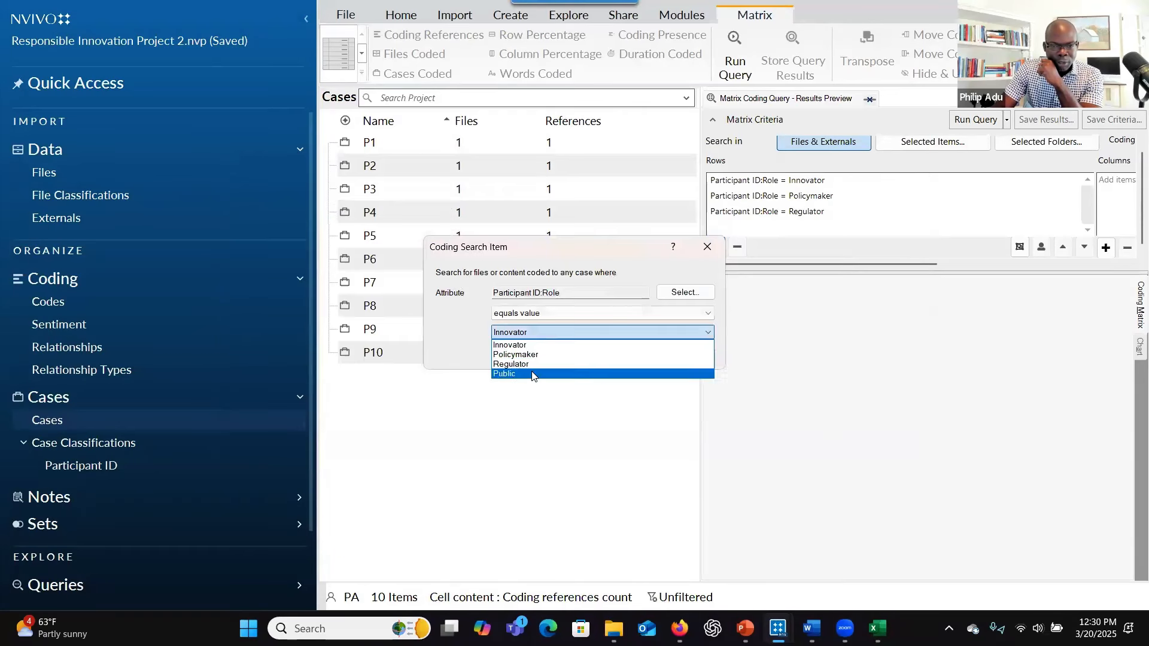
click(556, 375)
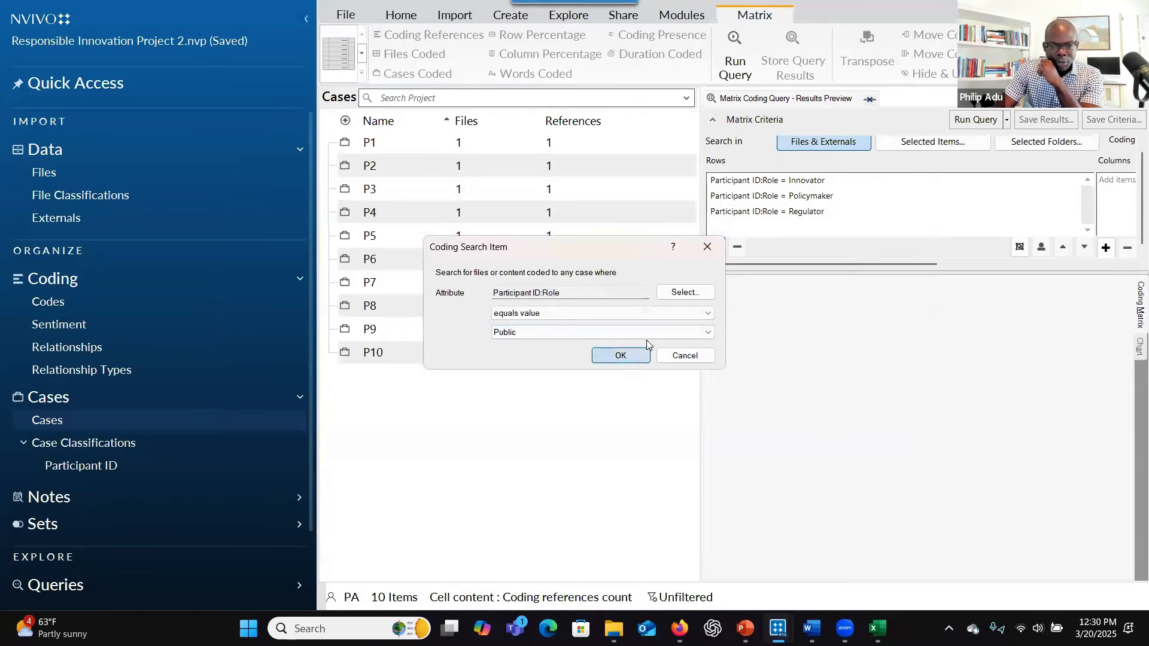
click(616, 358)
- Add the RQ1 themes Accessibility and Equity, Balancing Innovation, Continuous Monitoring and Ethical Risk Assessment as the matrix columns
click(1105, 253)
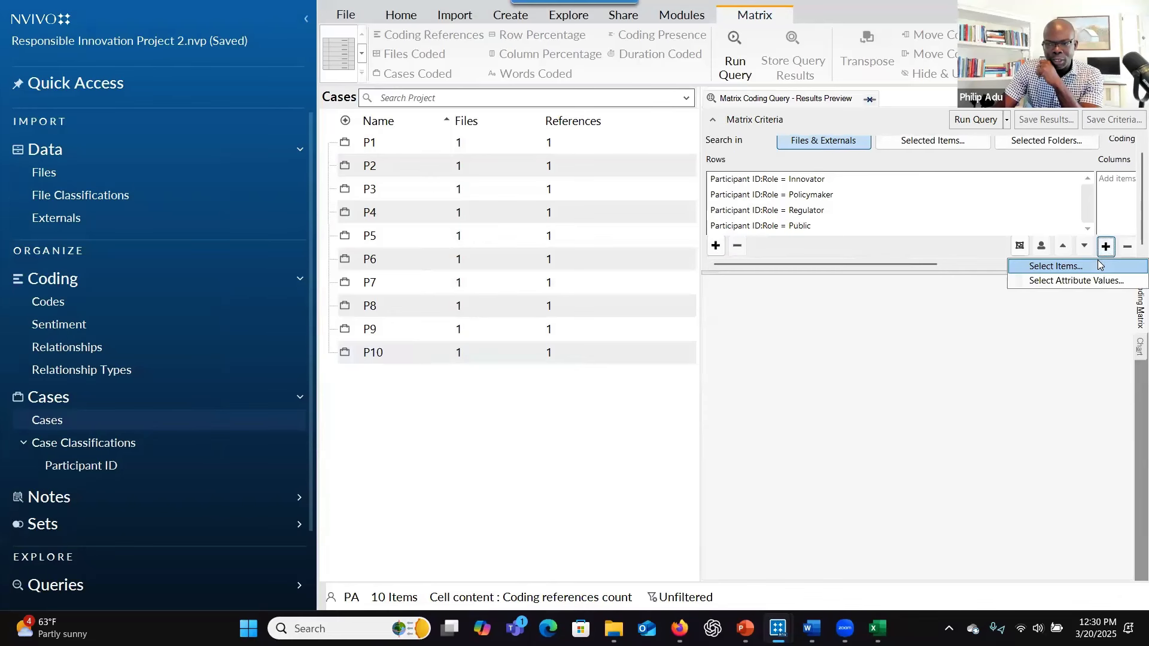
click(1097, 260)
click(283, 249)
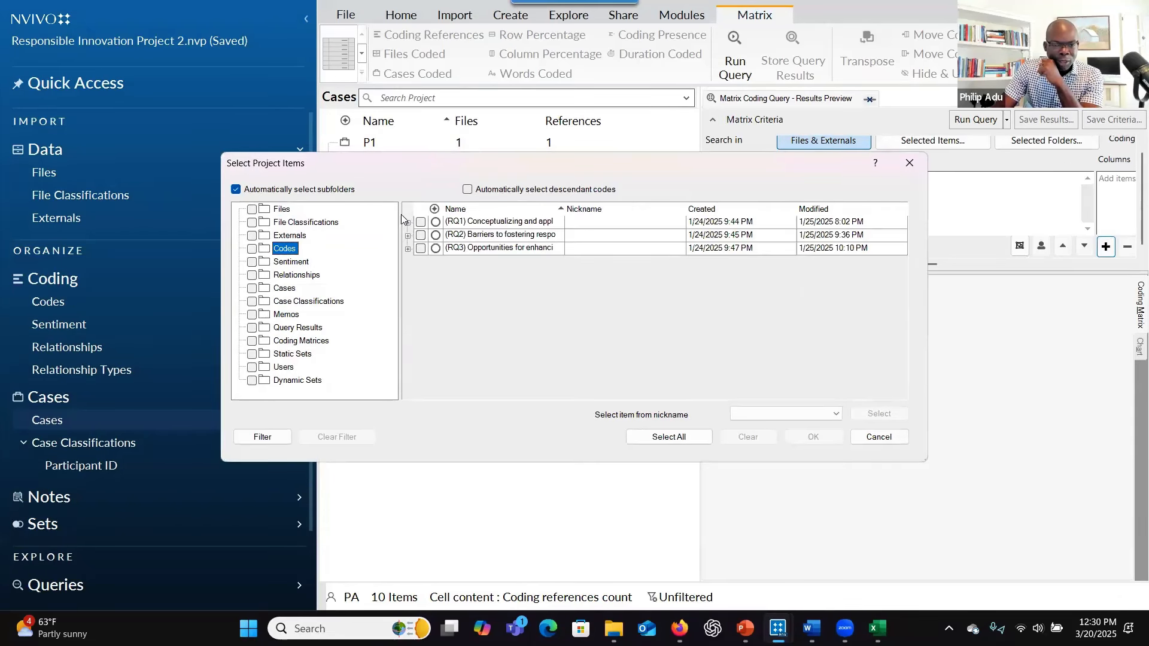
click(407, 223)
click(433, 238)
click(432, 252)
click(432, 265)
click(432, 278)
click(811, 438)
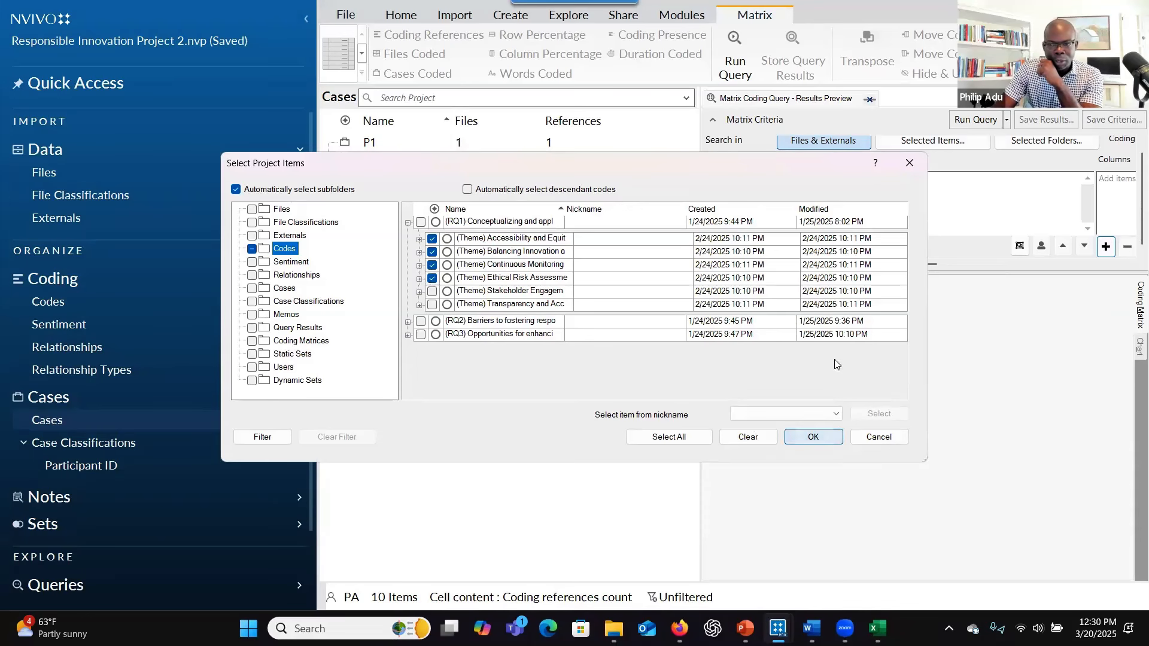
- Run the matrix coding query and open the references coded at Accessibility and Equity for the Public role
click(971, 119)
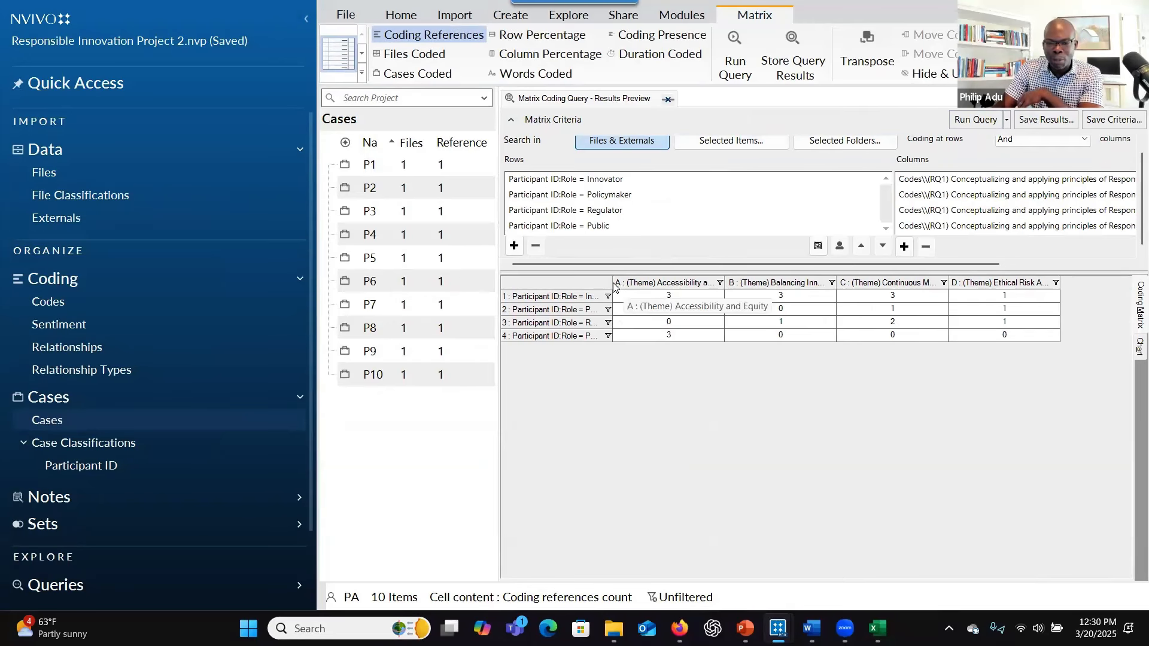
double_click(613, 284)
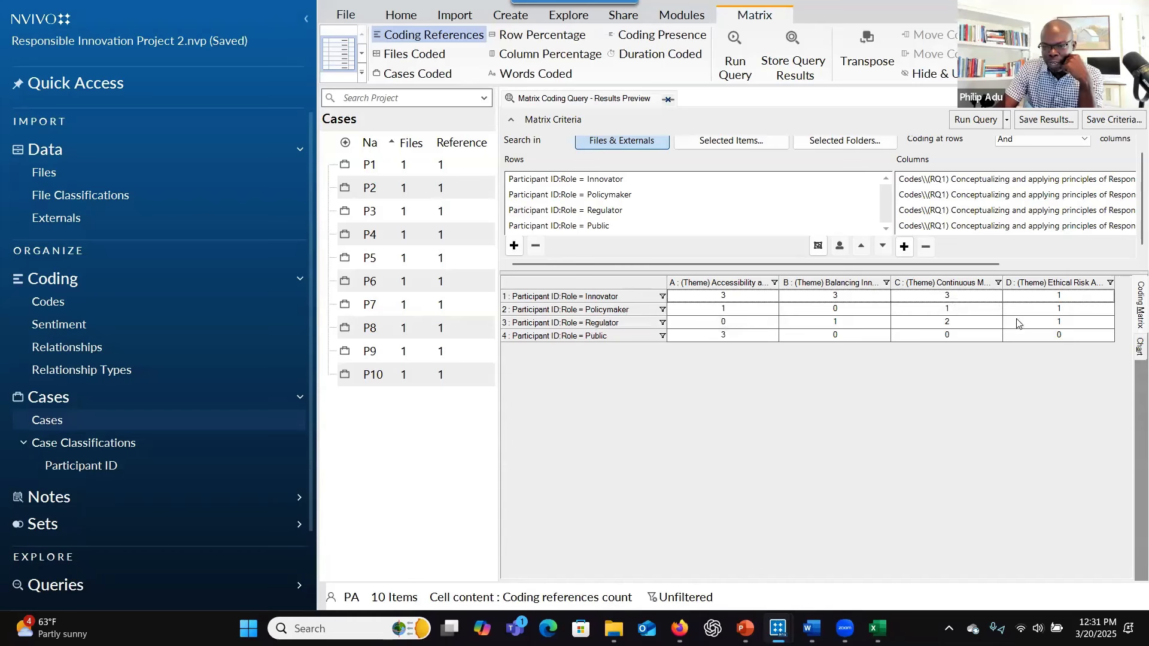
click(714, 334)
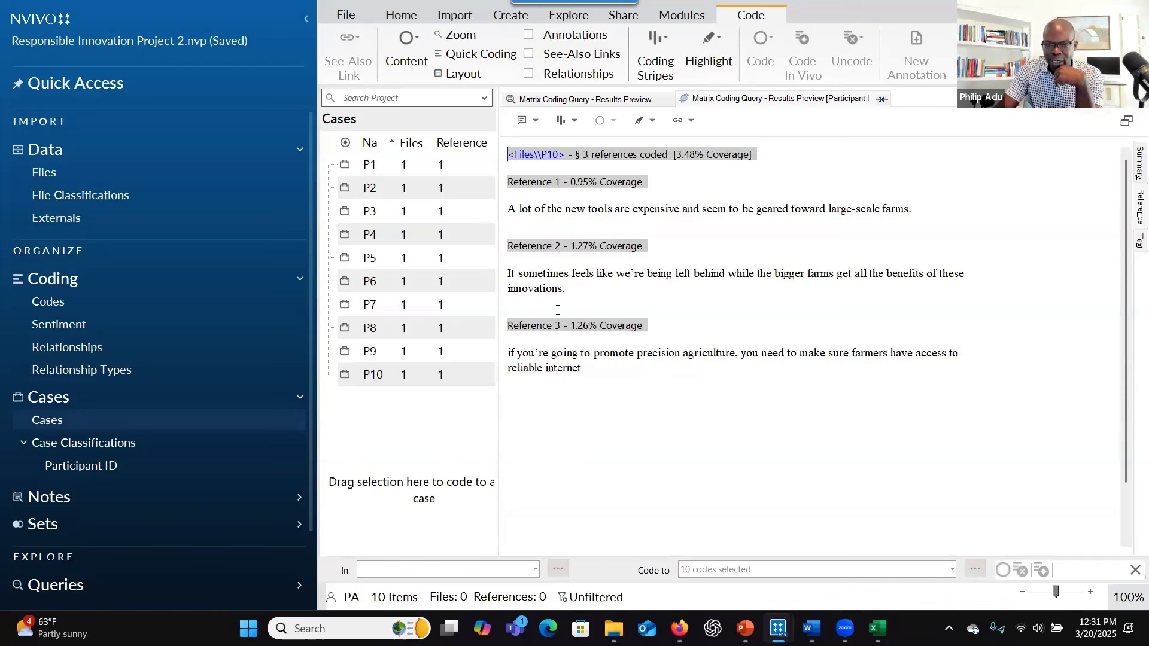
- Return to the matrix coding query results and chart them as a Grouped Column chart
click(605, 100)
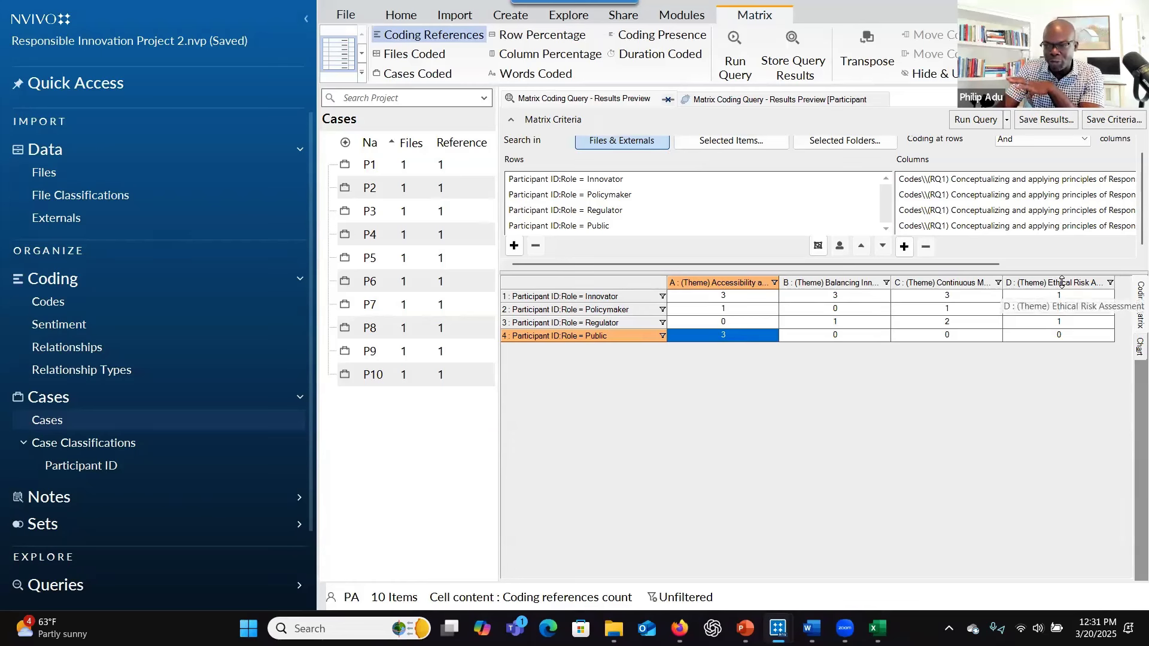
click(1140, 347)
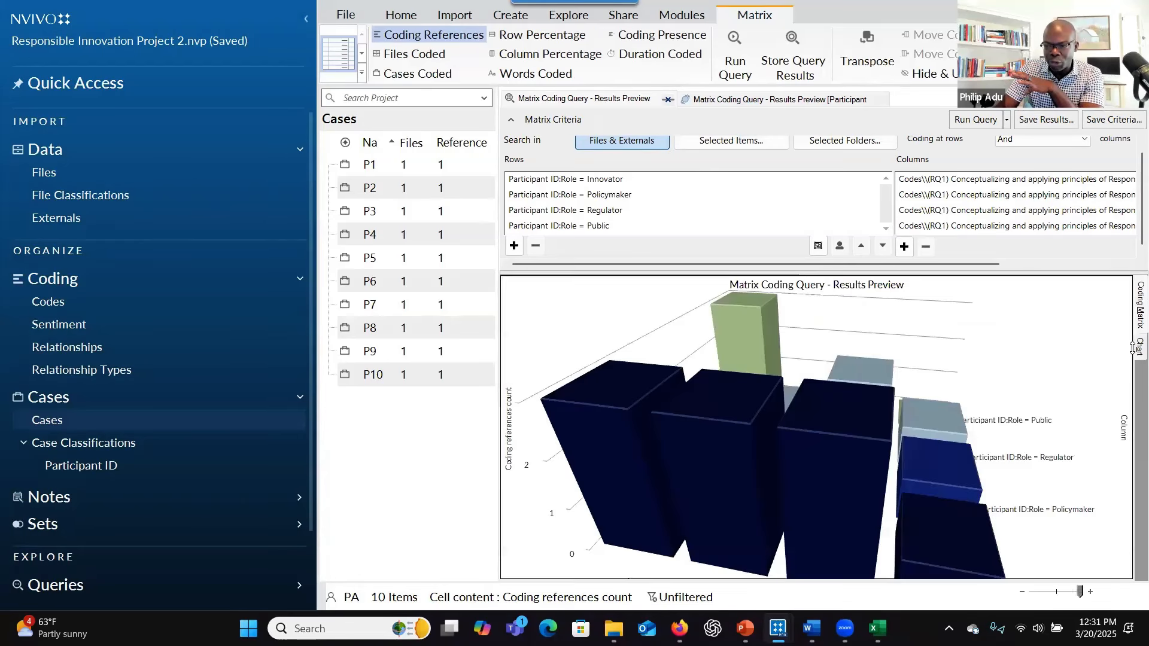
drag(878, 315, 917, 305)
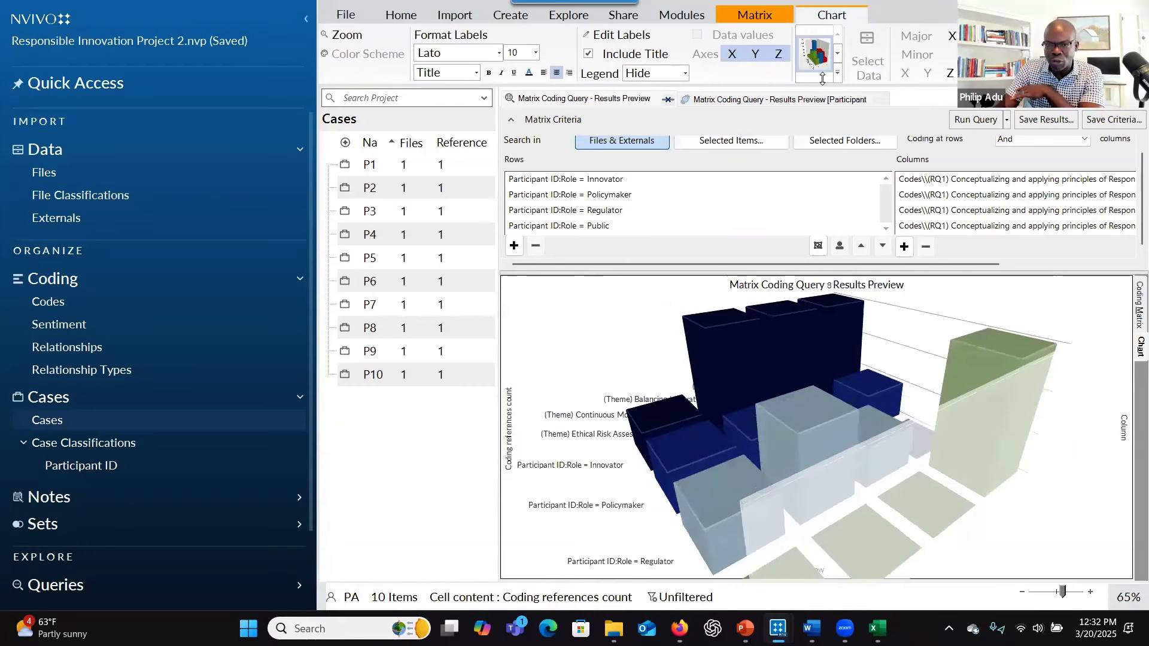
click(837, 74)
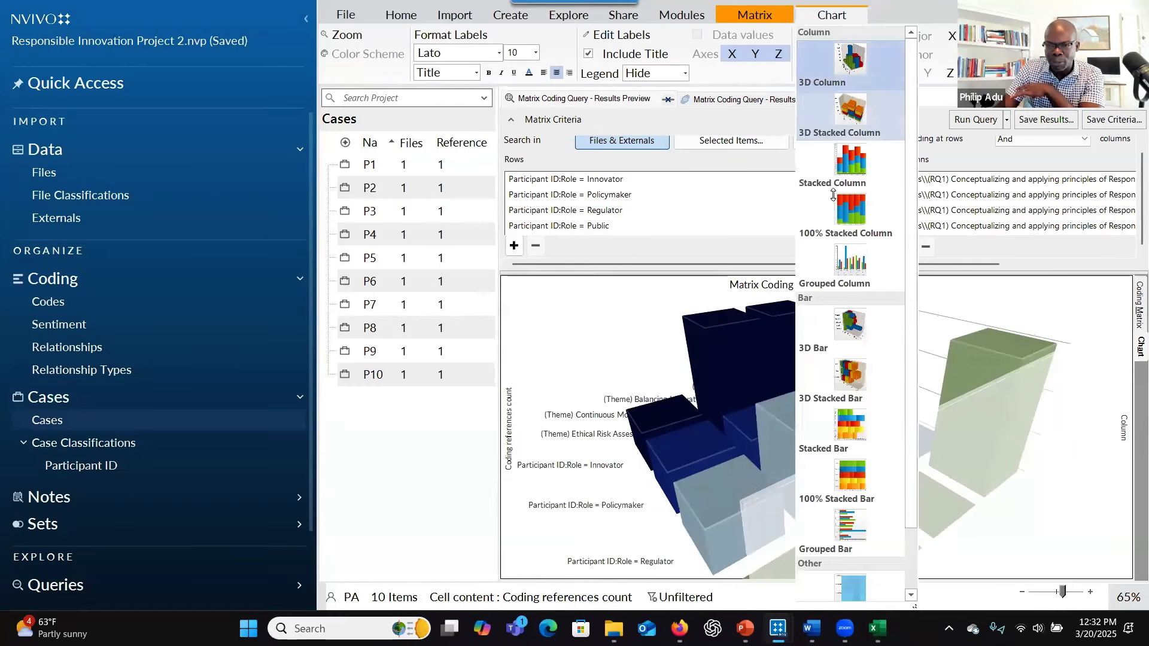
click(851, 264)
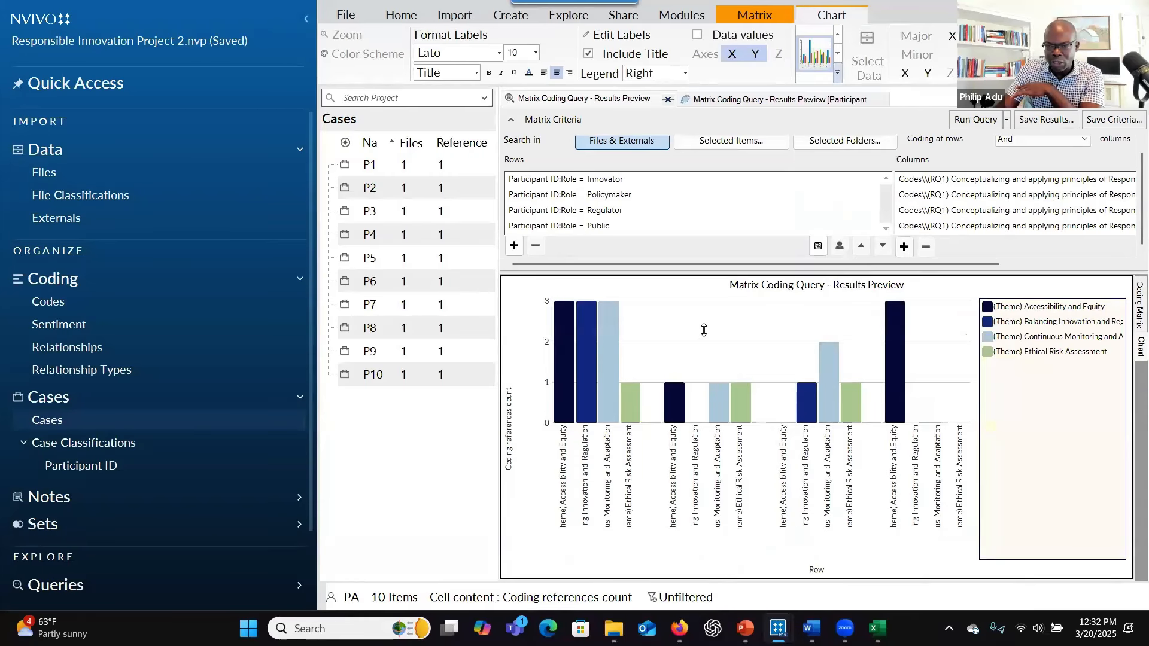
- Examine the export options for the chart, and for the coding matrix after returning to its table view
right_click(704, 330)
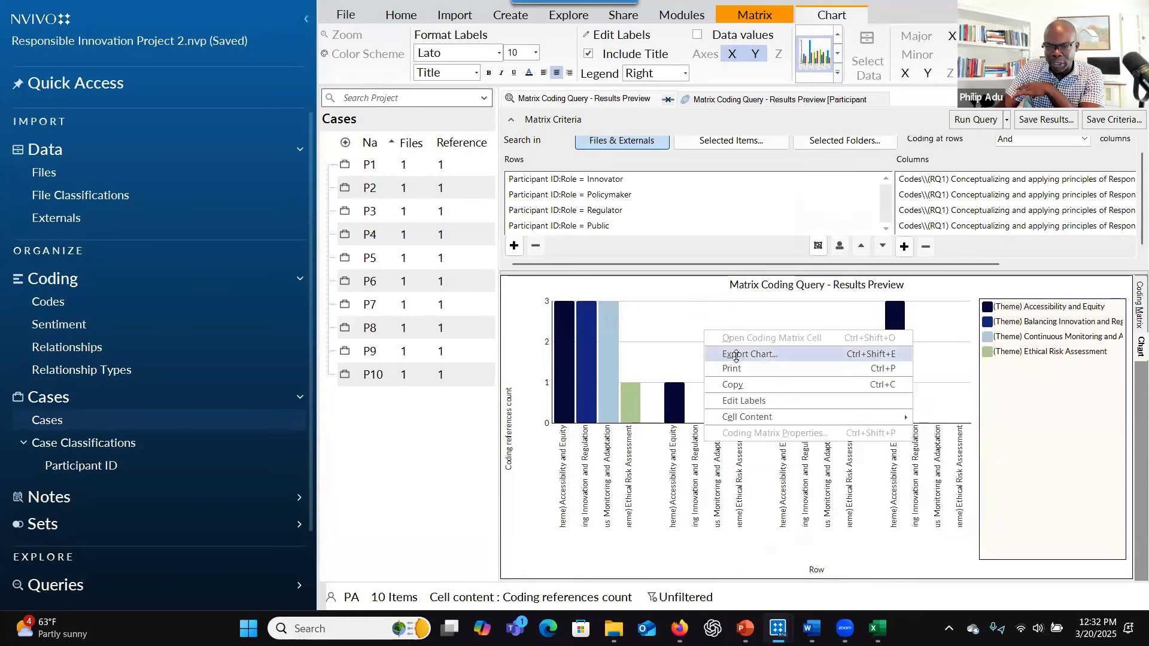
click(1133, 302)
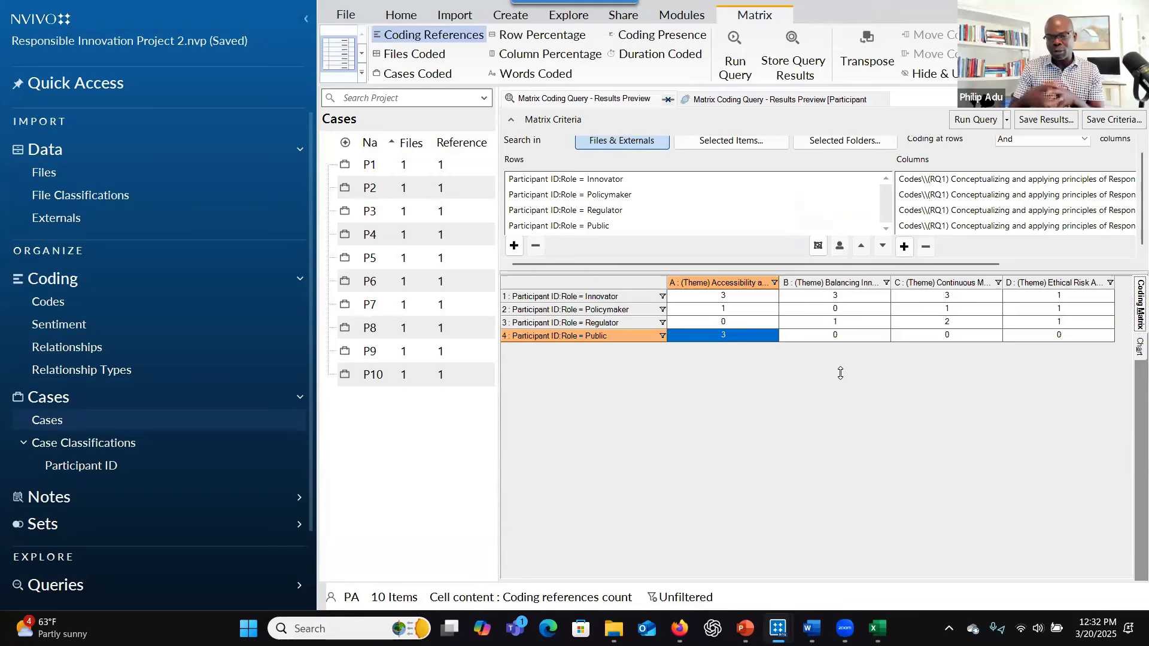
right_click(814, 309)
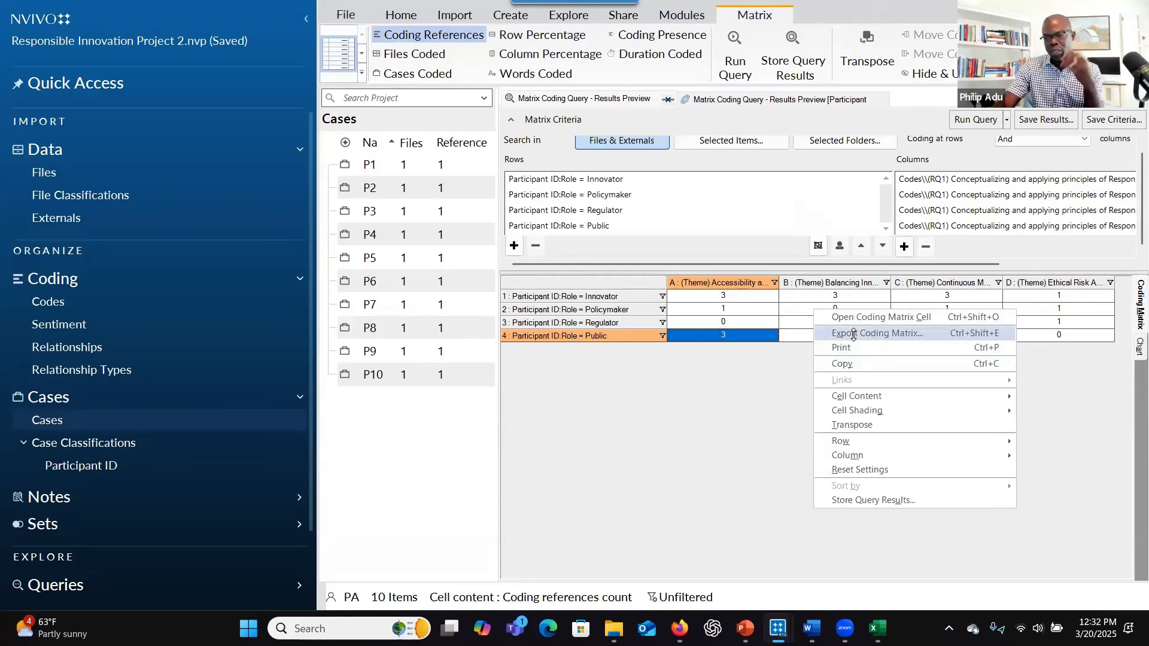
click(738, 380)
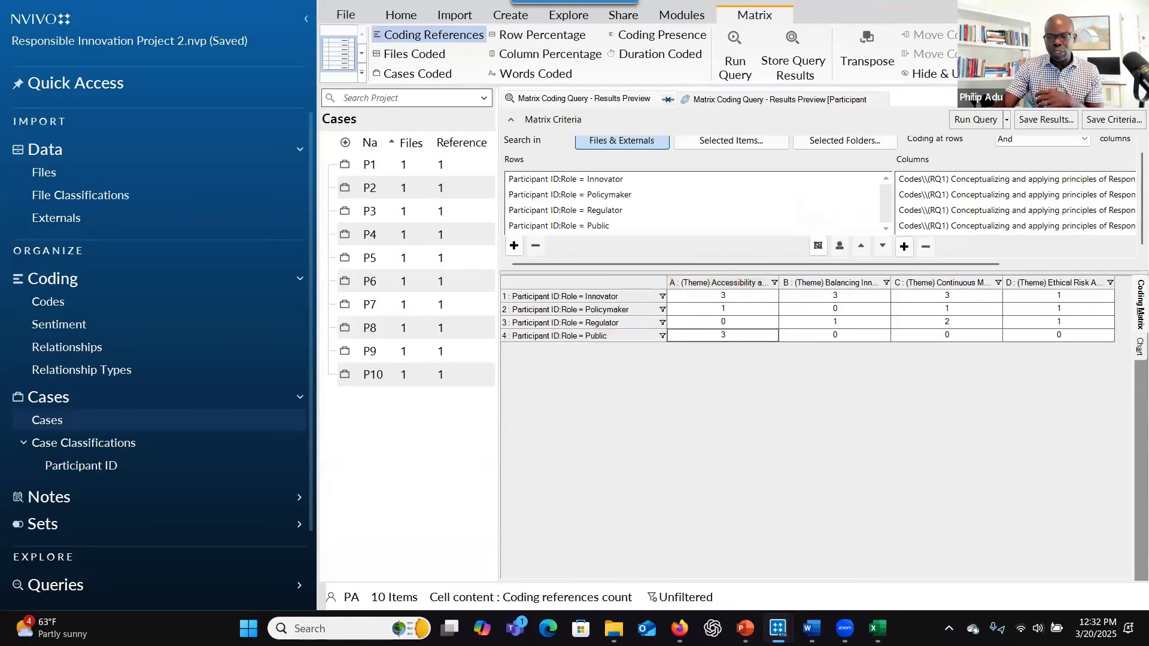
- Switch to the PowerPoint presentation and show the Complete Workflow Summary slide and the Dissertation Research Methods book slide
mouse_move(742, 627)
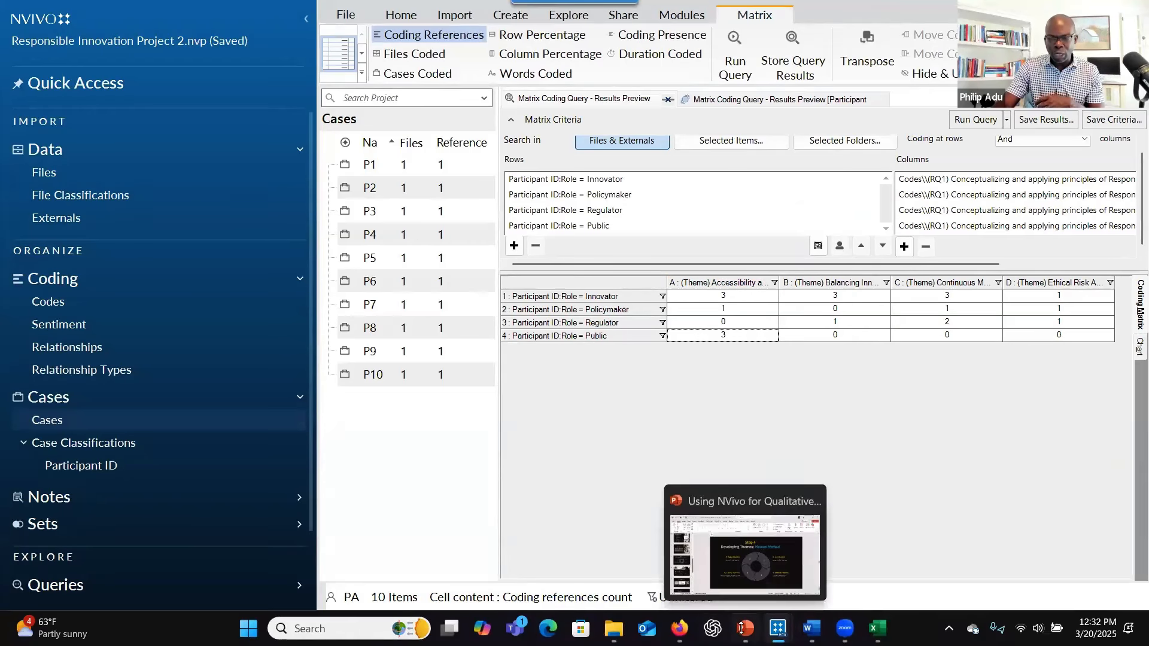
click(741, 584)
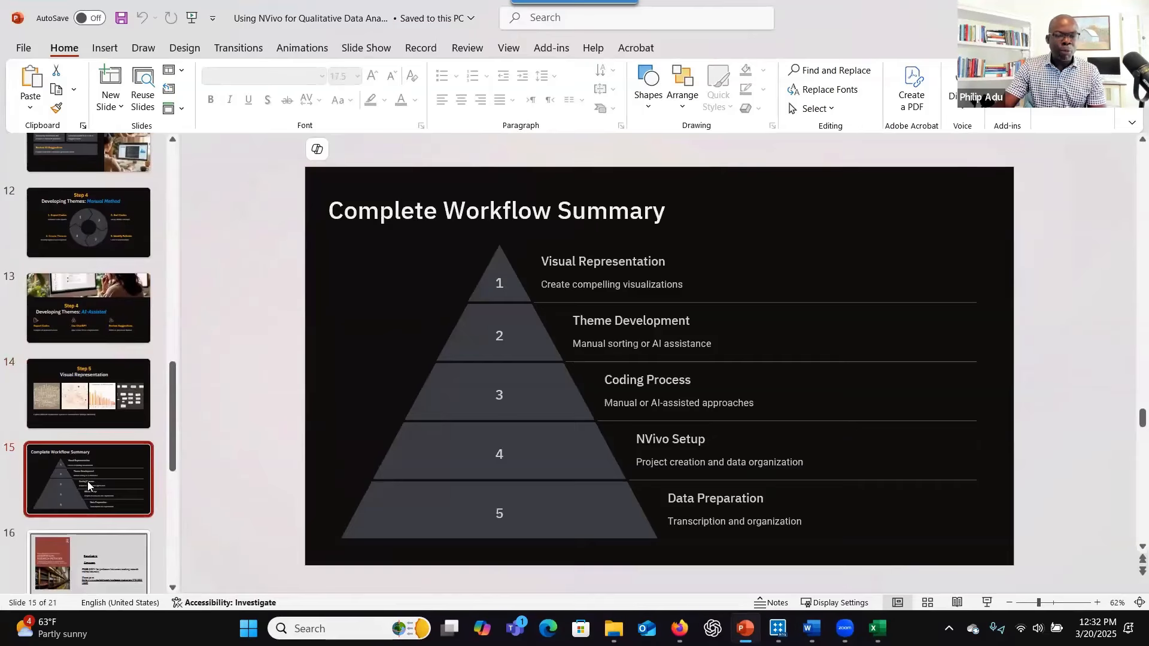
click(97, 547)
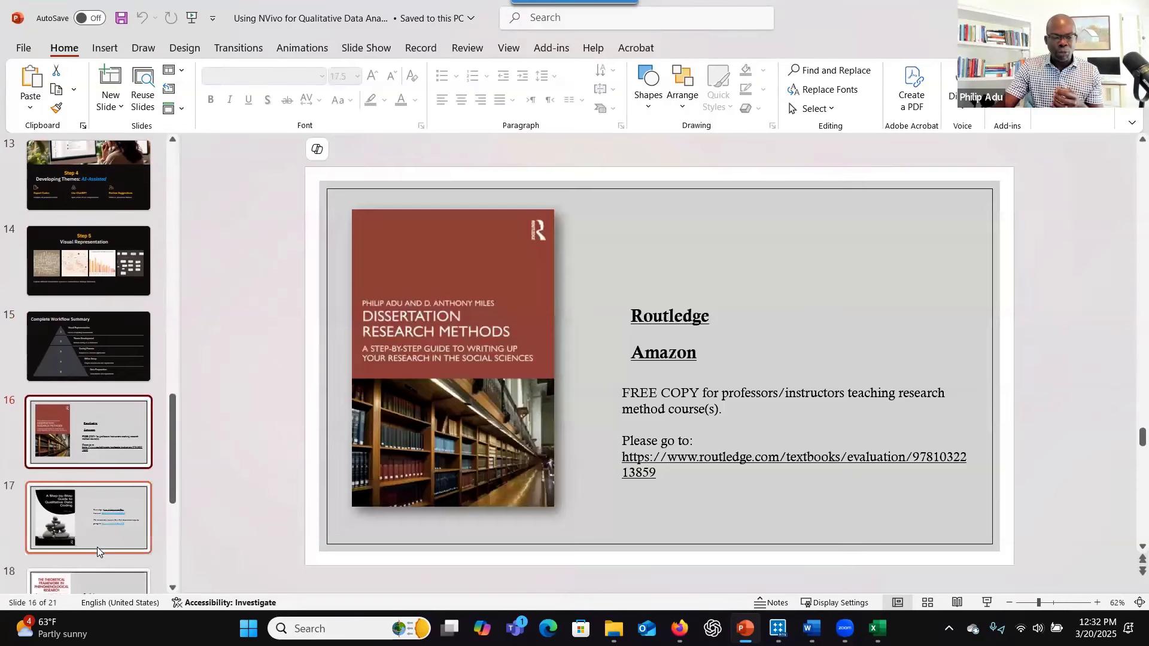